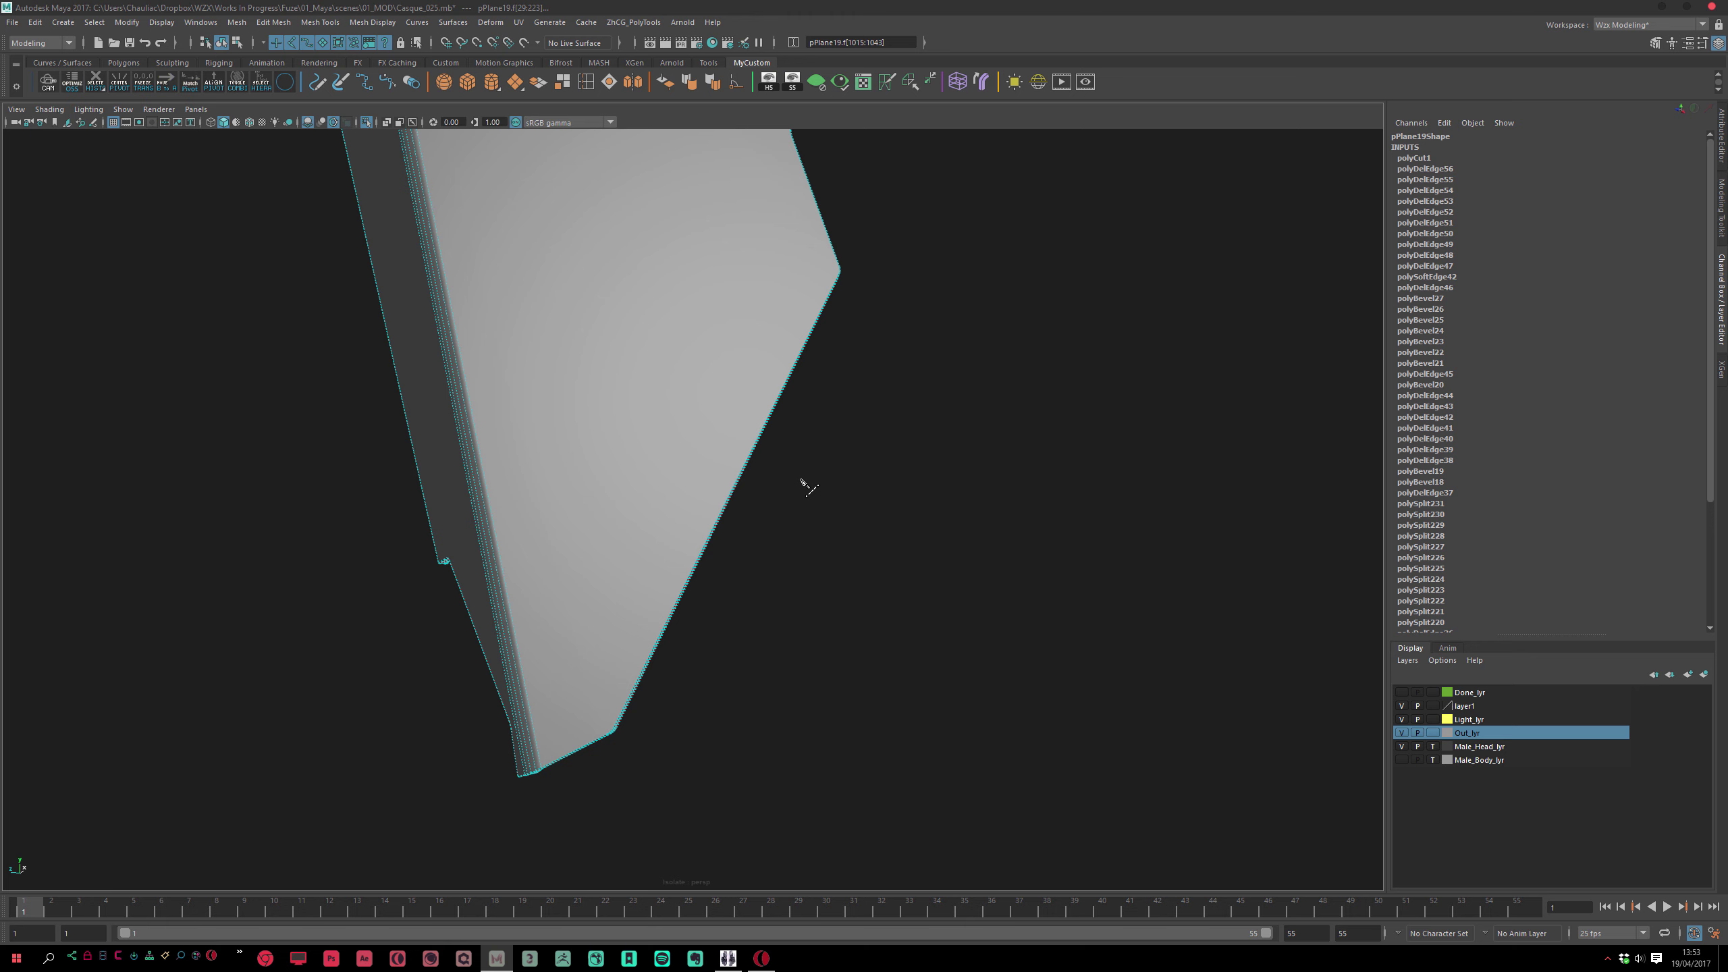
Show the panel in wireframe and enter edge selection on its slanted lower side
key(4)
alt+right_drag(801, 480, 761, 540)
drag(692, 409, 727, 571)
click(691, 542)
alt+right_drag(633, 543, 692, 670)
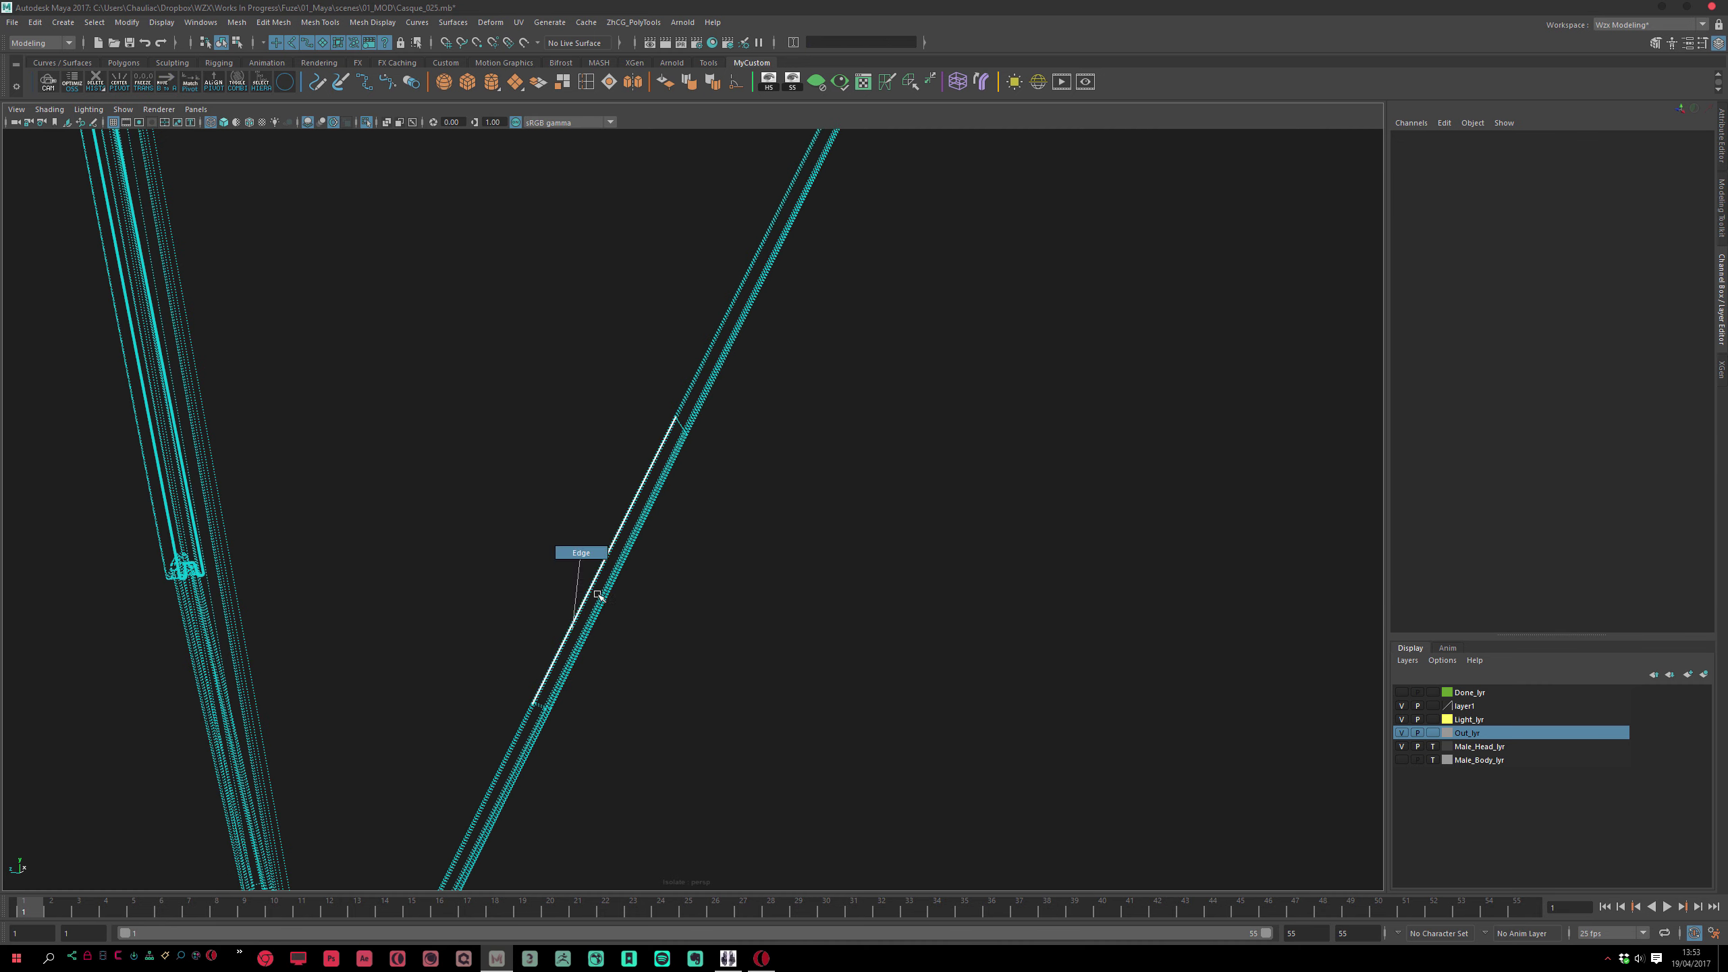
double_click(608, 554)
alt+drag(706, 725, 721, 681)
key(ctrl+z)
key(ctrl+z)
key(ctrl+z)
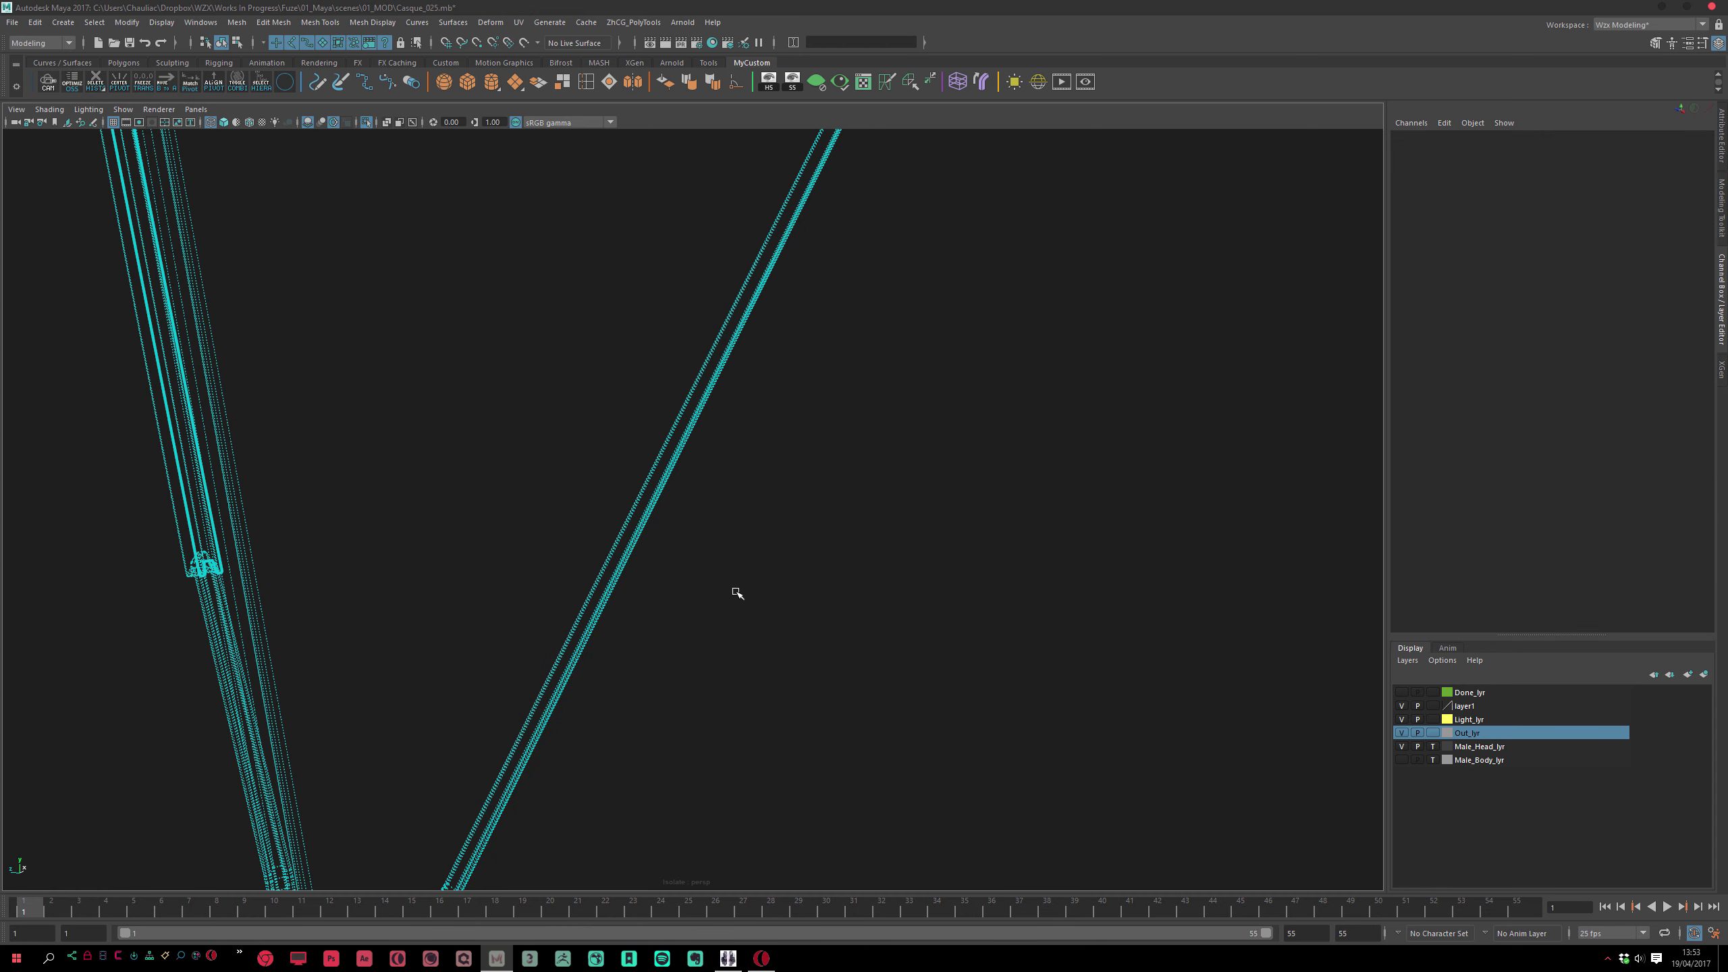
Connect the edges along the panel's slanted lower side using 2 segments, slide 0.71 and pinch -0.31
scroll(740, 565, down, 5)
double_click(664, 494)
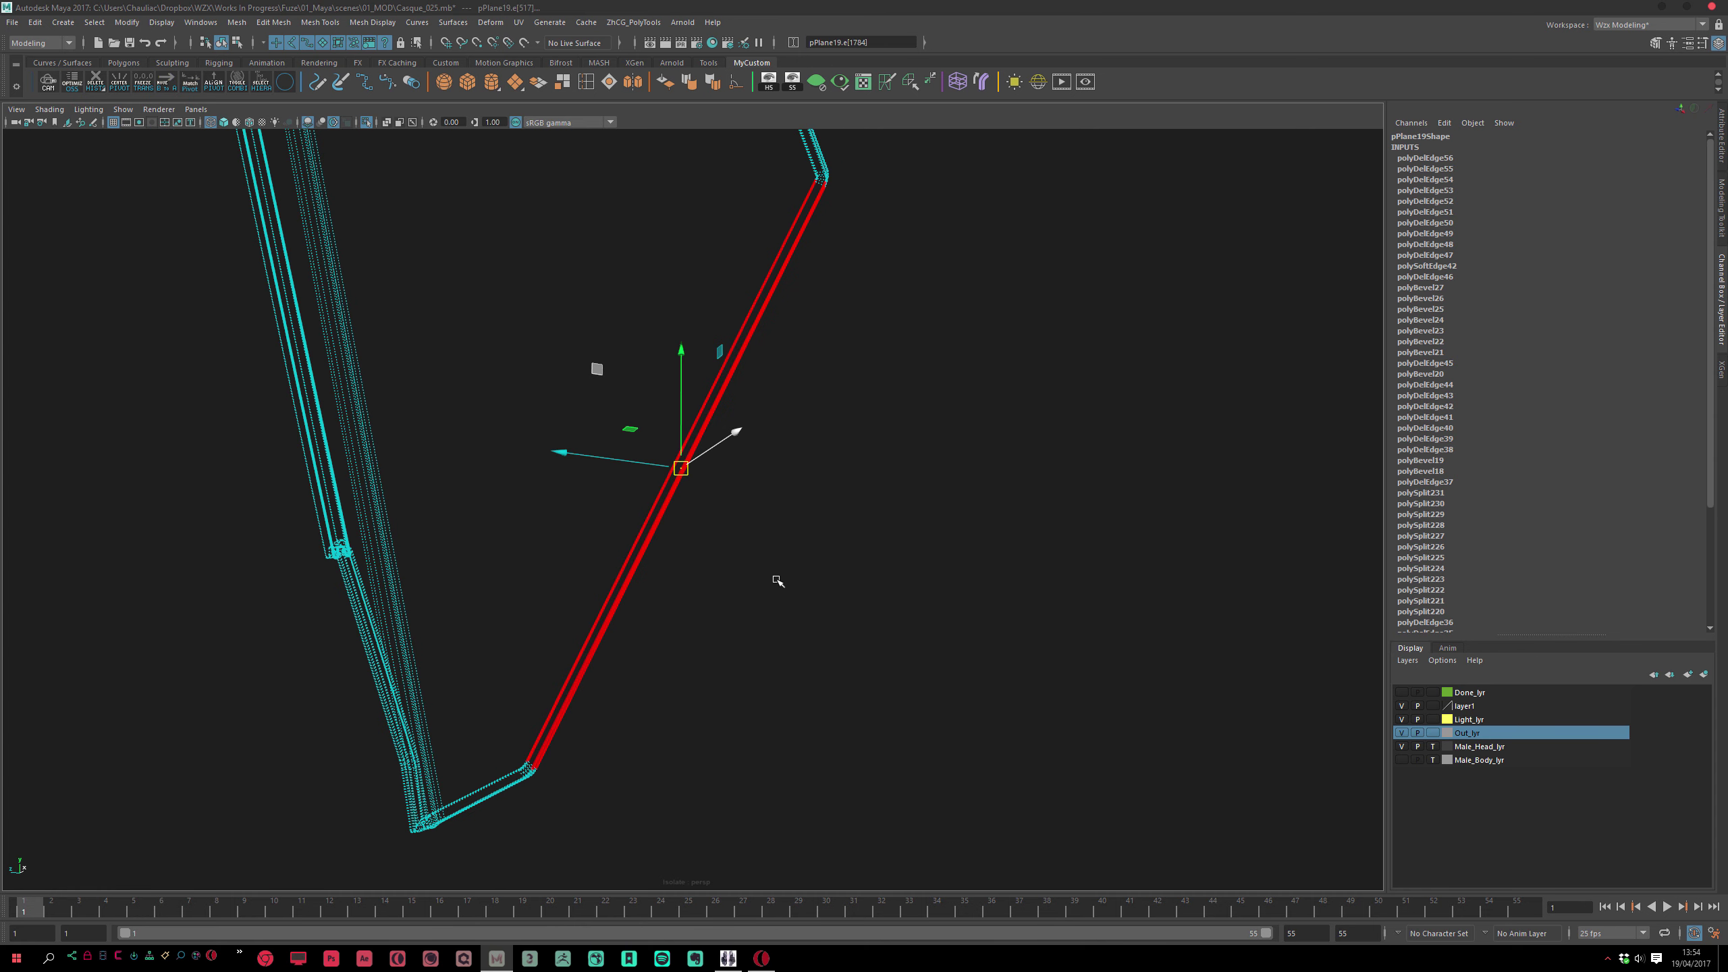
key(g)
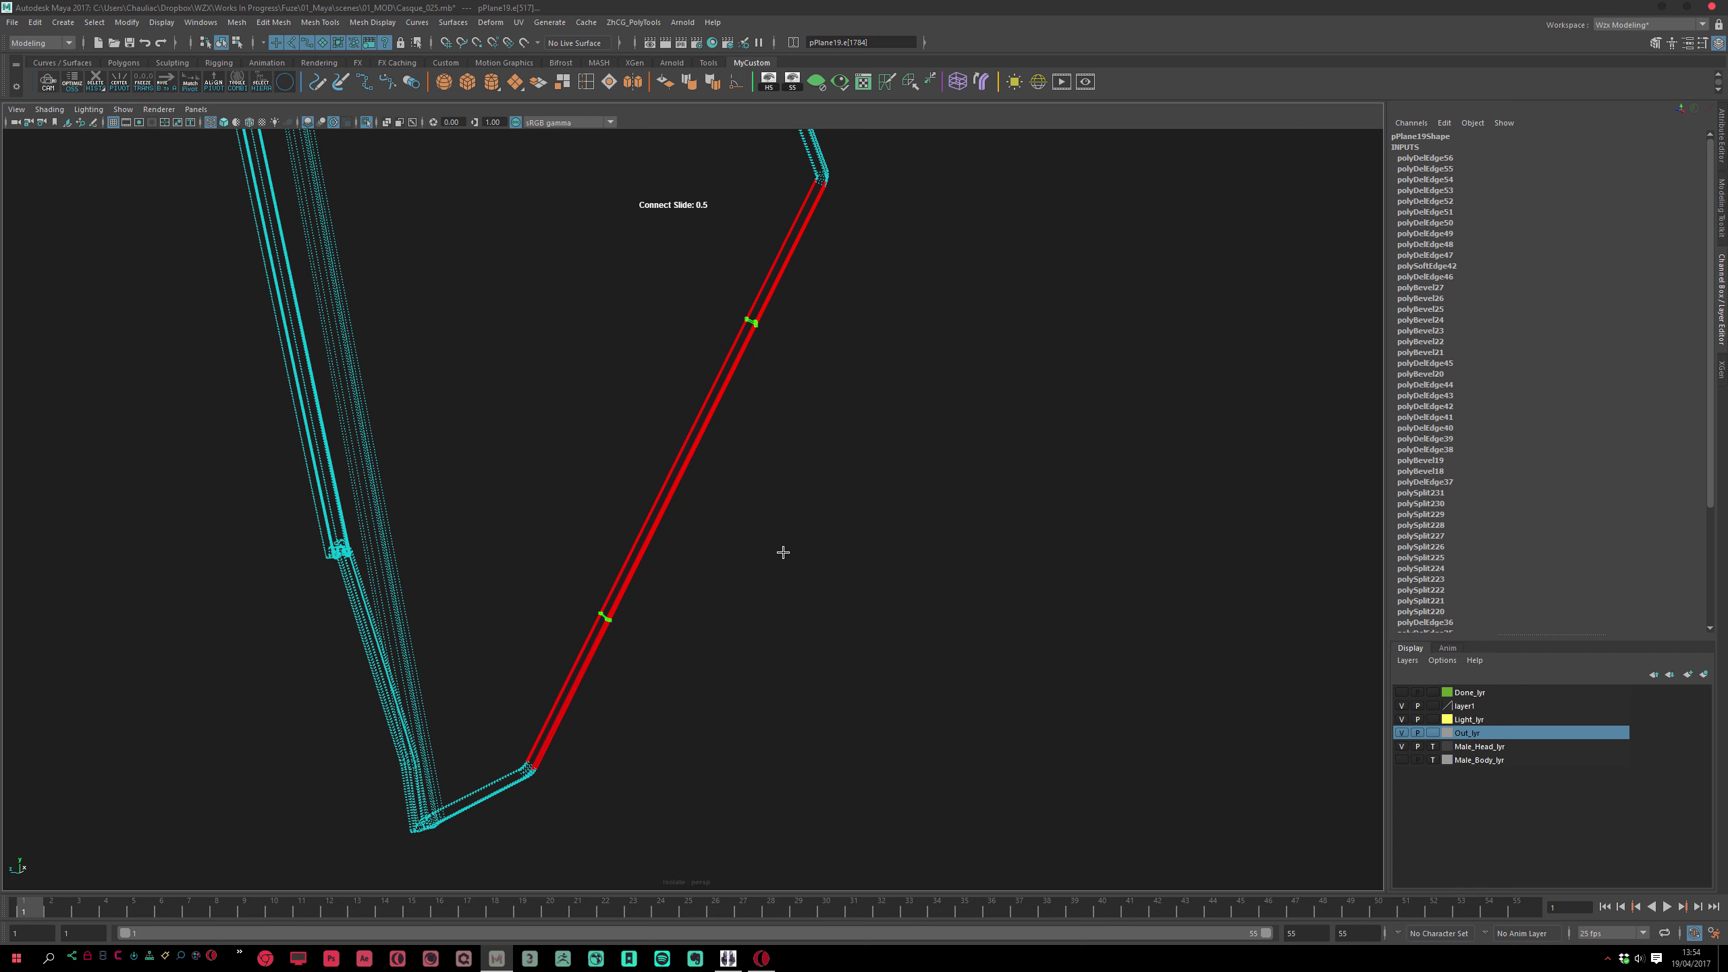
click(1723, 205)
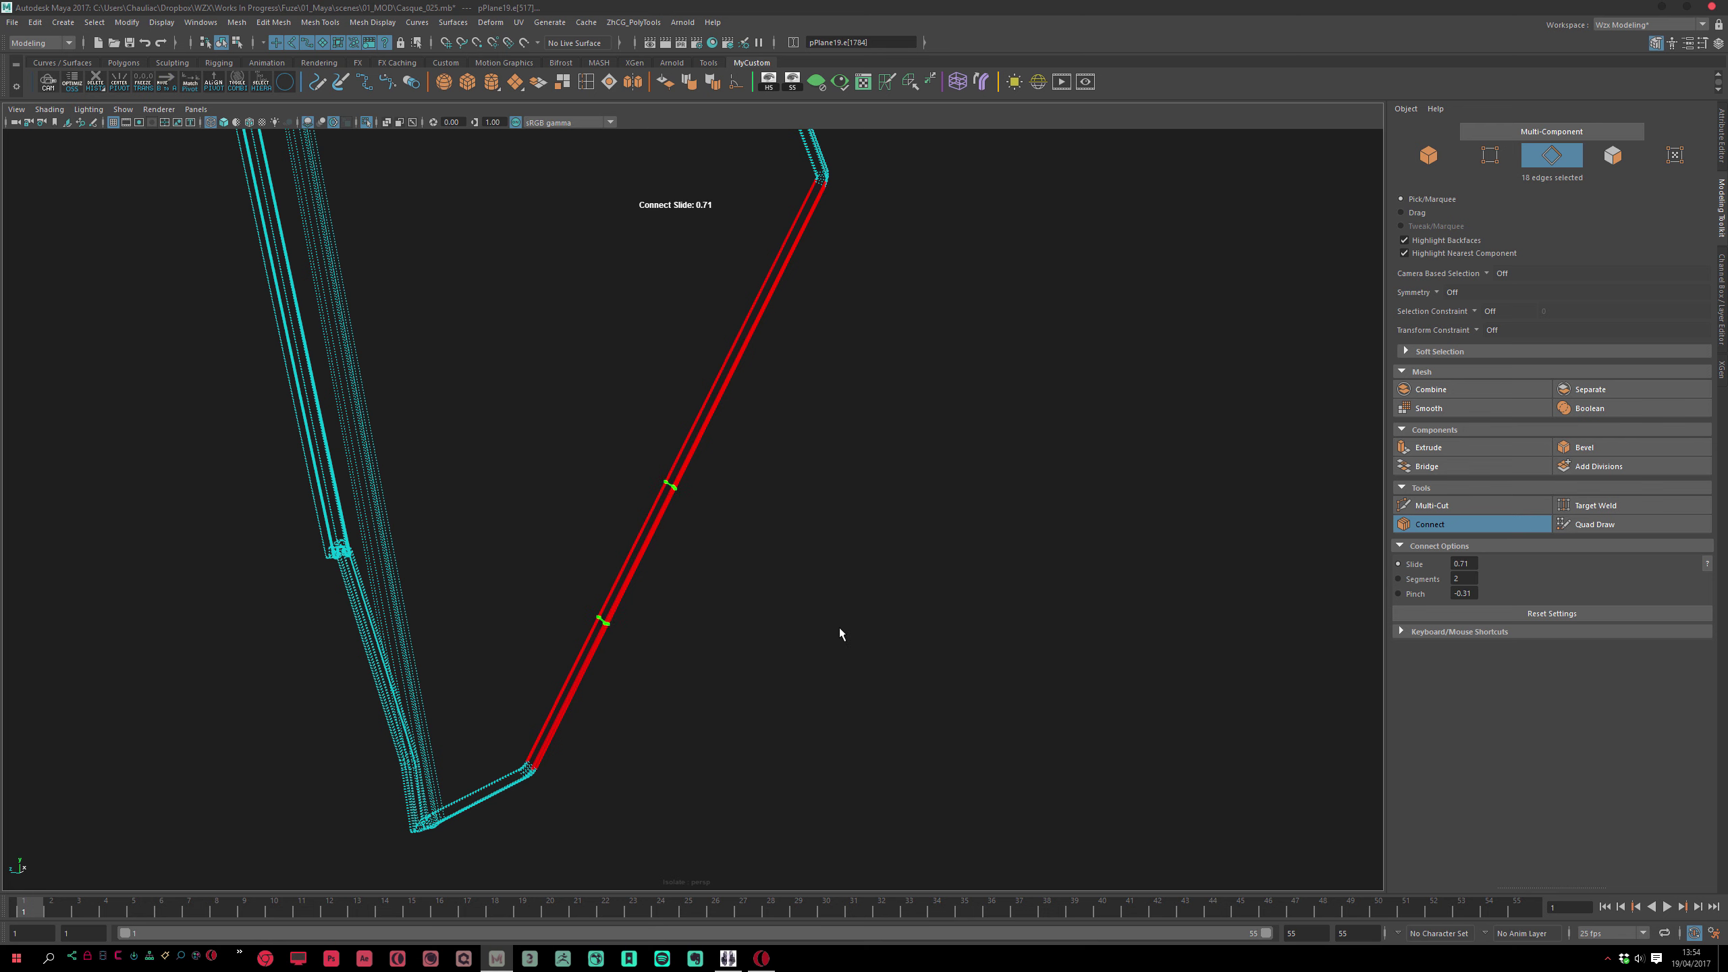
key(w)
Bevel the two new edge loops on the slanted side with a reduced bevel fraction
alt+middle_drag(746, 608, 769, 578)
alt+right_drag(768, 579, 837, 679)
alt+middle_drag(747, 627, 766, 599)
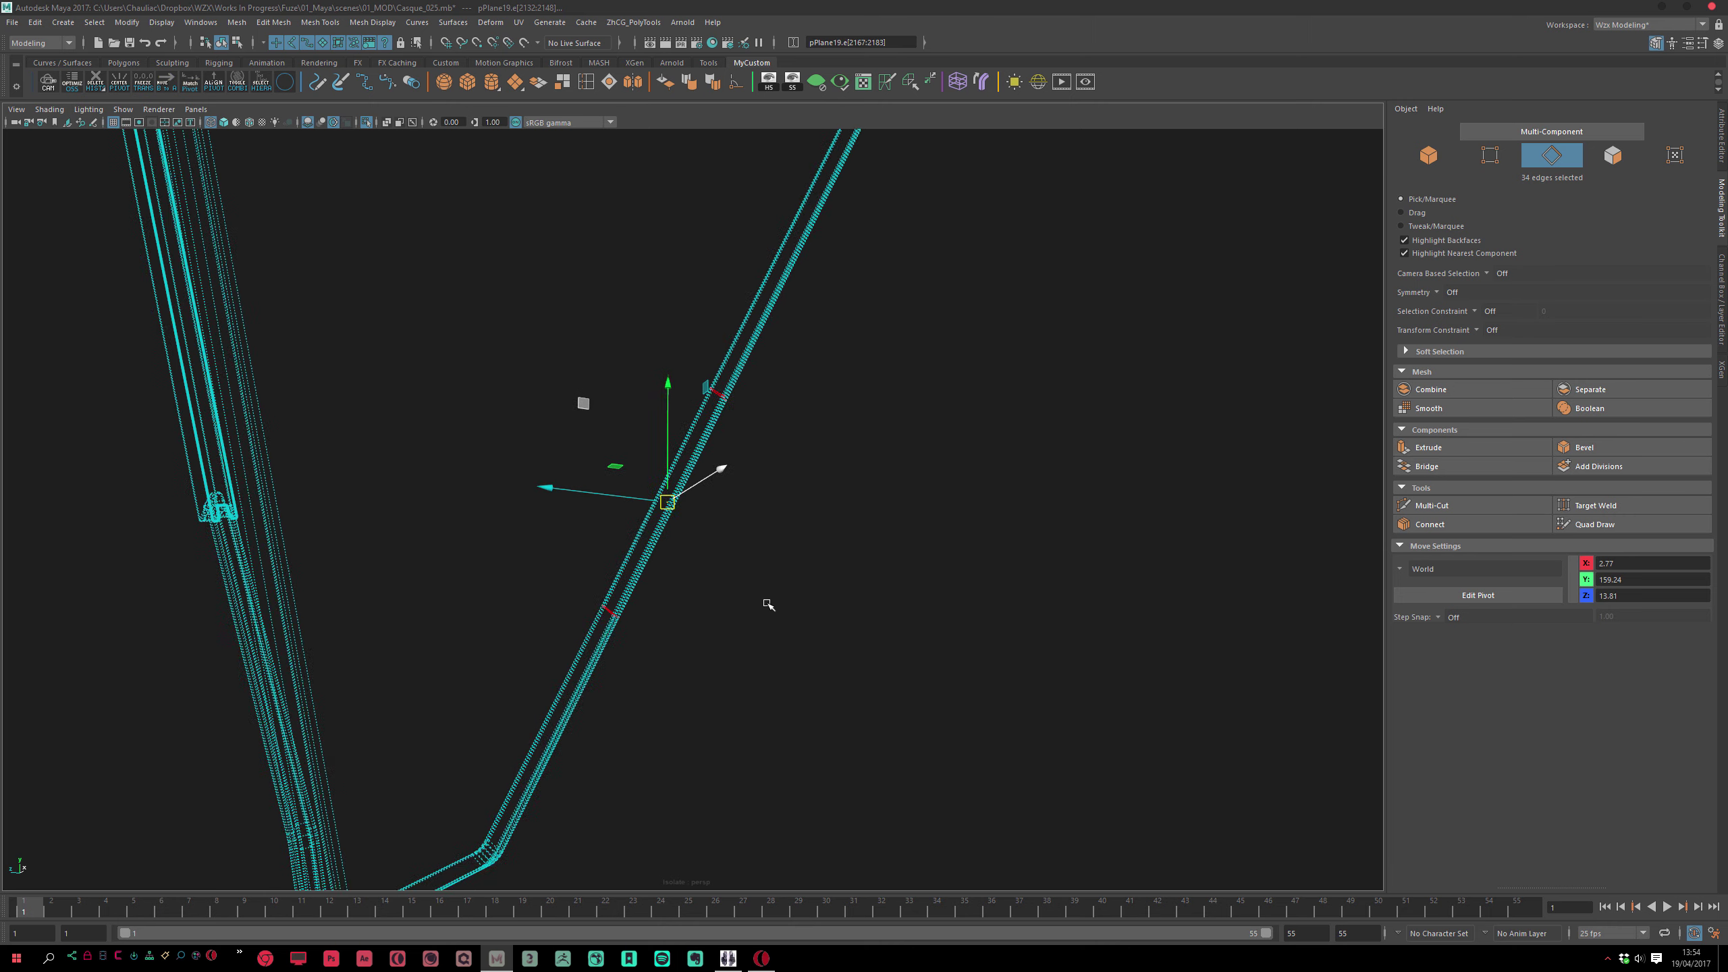
alt+right_drag(767, 599, 858, 658)
key(ctrl+b)
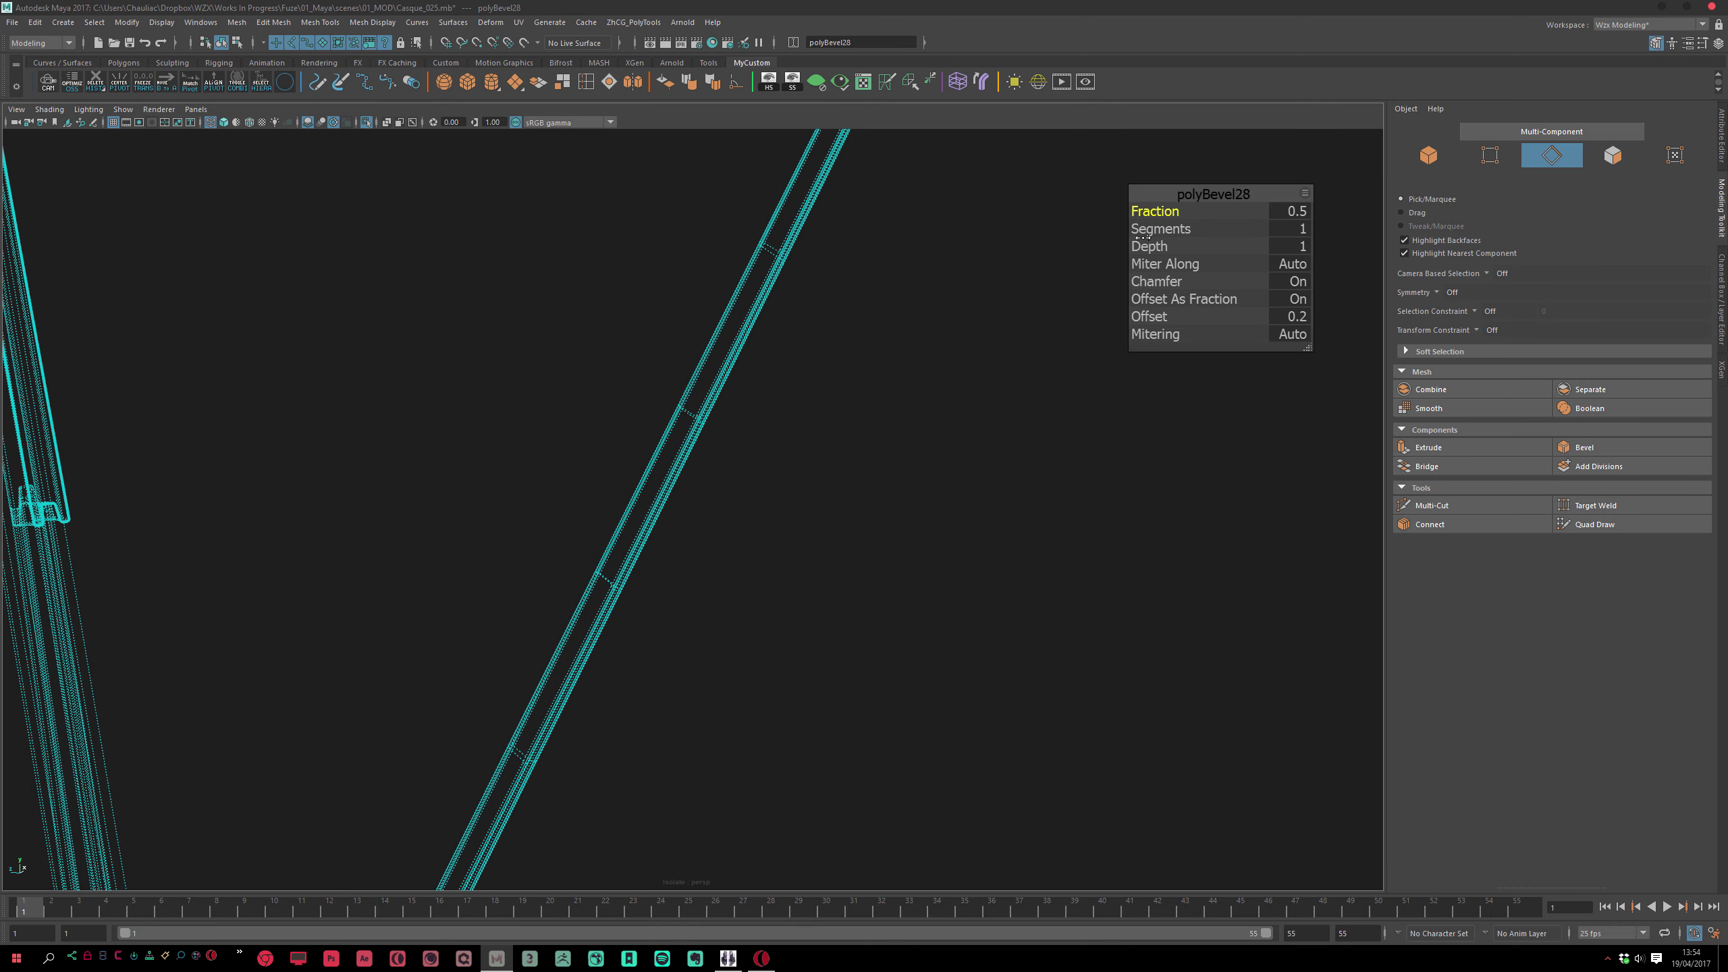
drag(1154, 210, 1123, 209)
key(w)
Select the rim faces between the two bevelled loops and return to shaded display
key(F11)
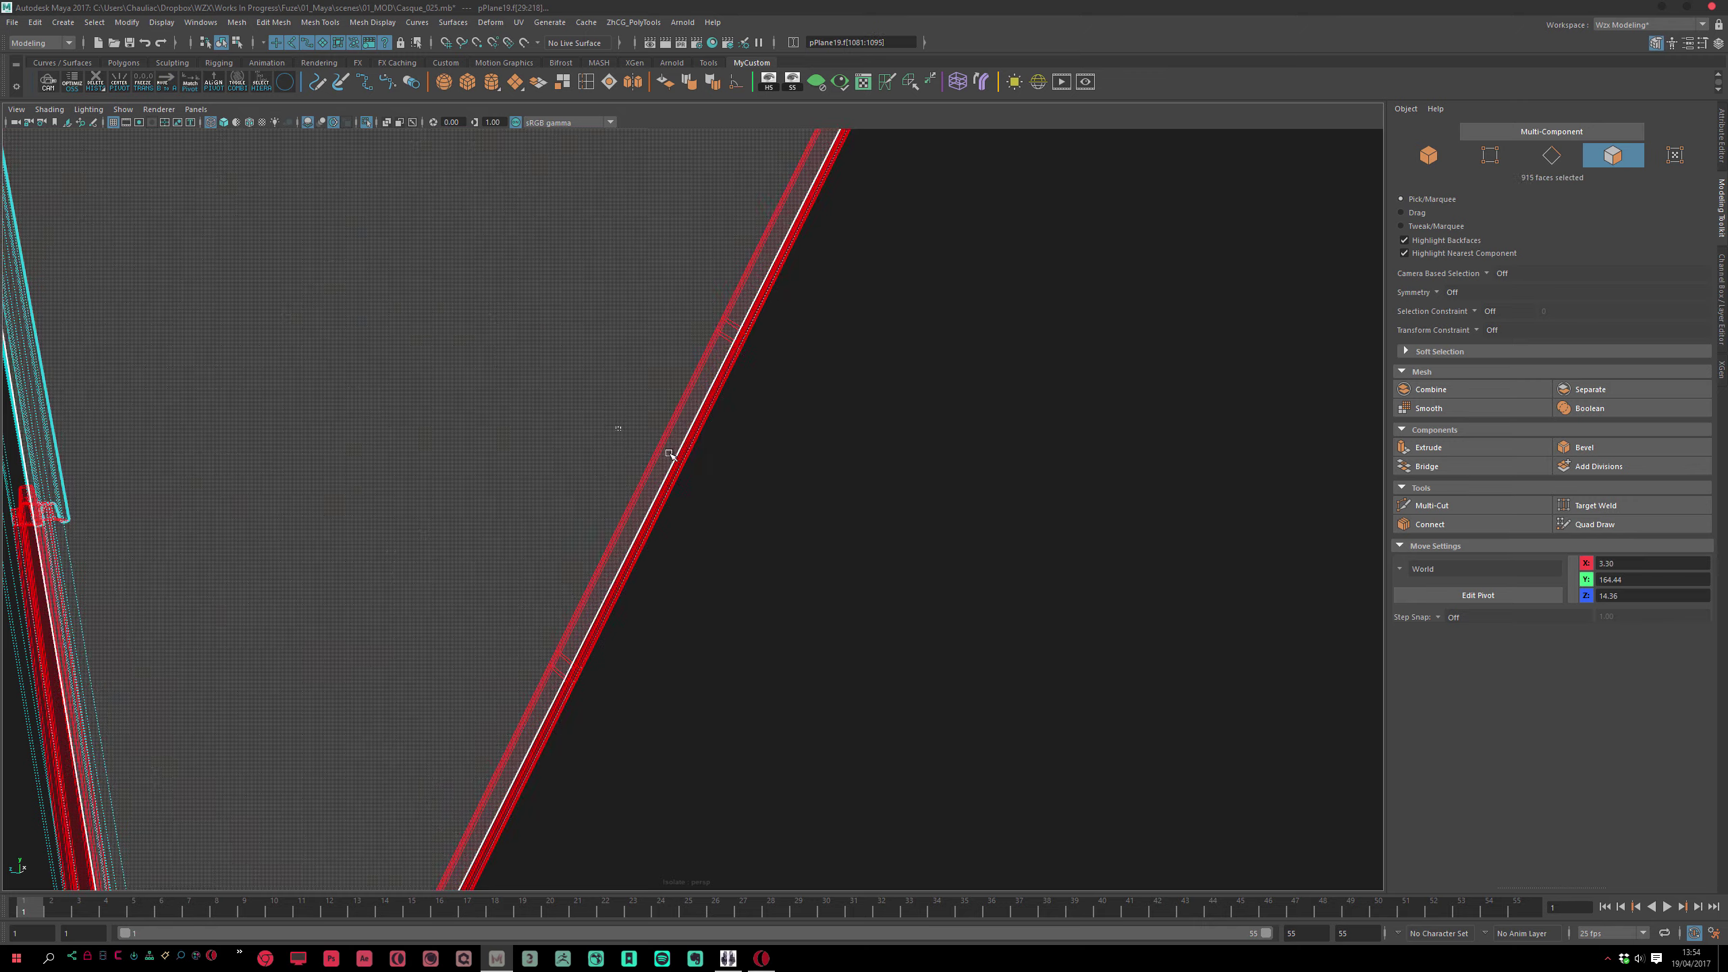
alt+right_drag(344, 698, 273, 656)
key(r)
key(5)
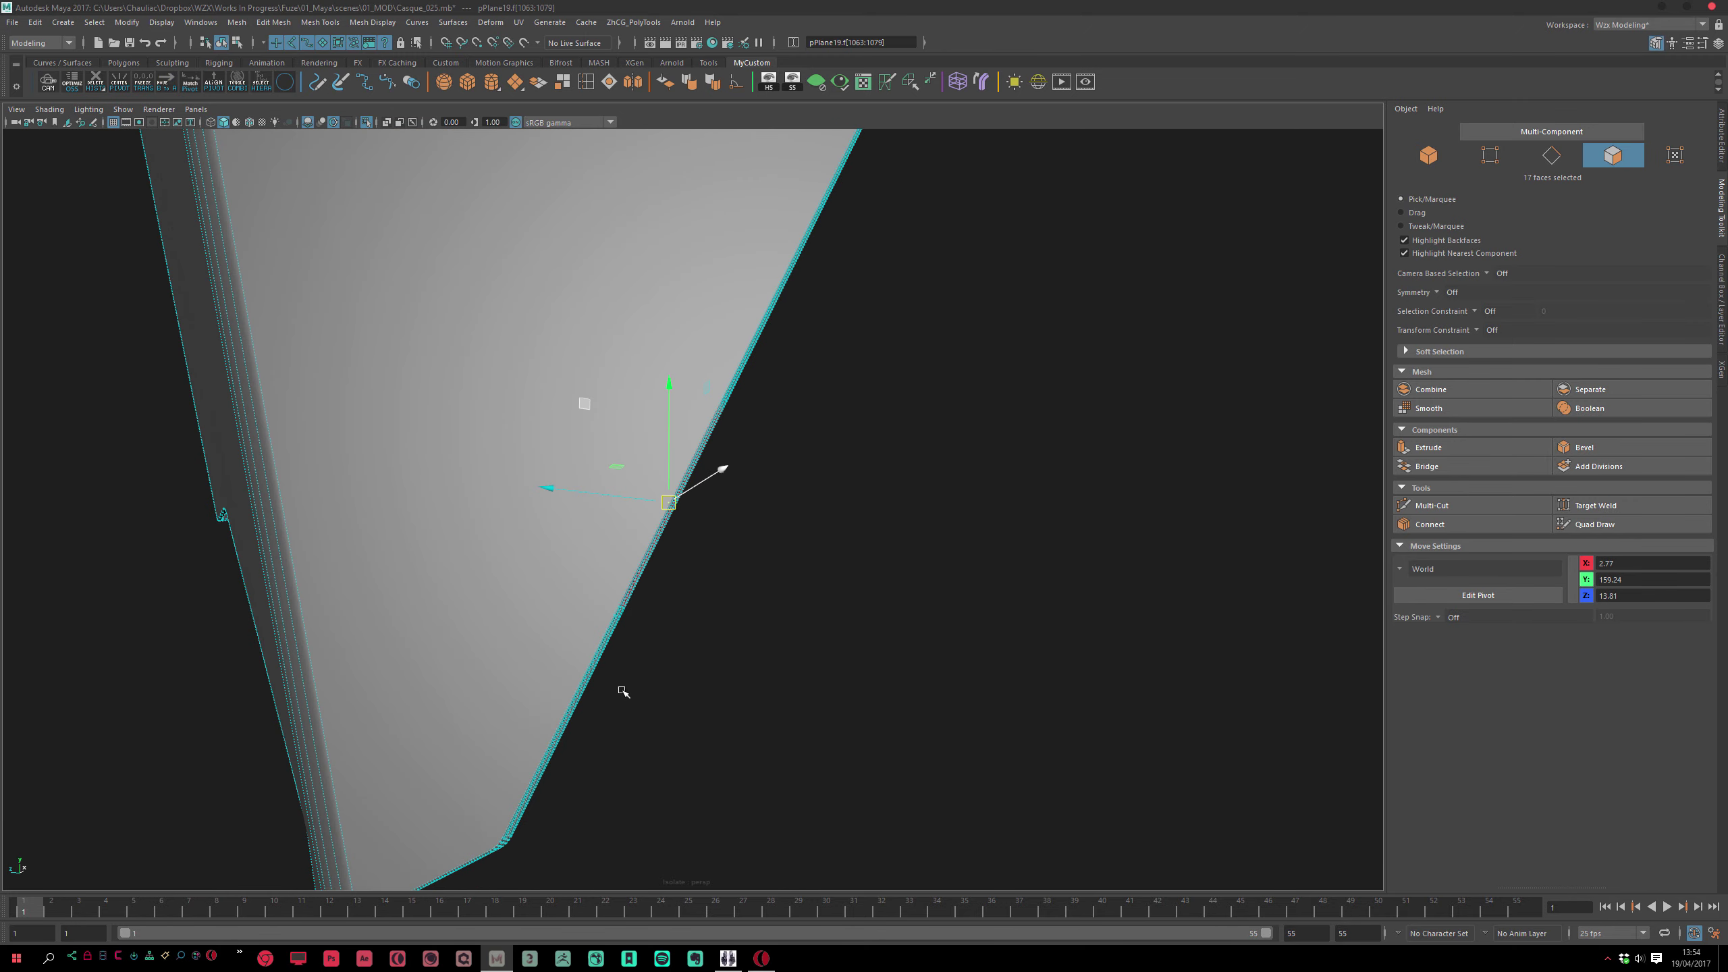
Try to rotate the selected rim faces about their own centre
alt+right_drag(863, 699, 818, 567)
key(e)
middle_drag(908, 505, 892, 452)
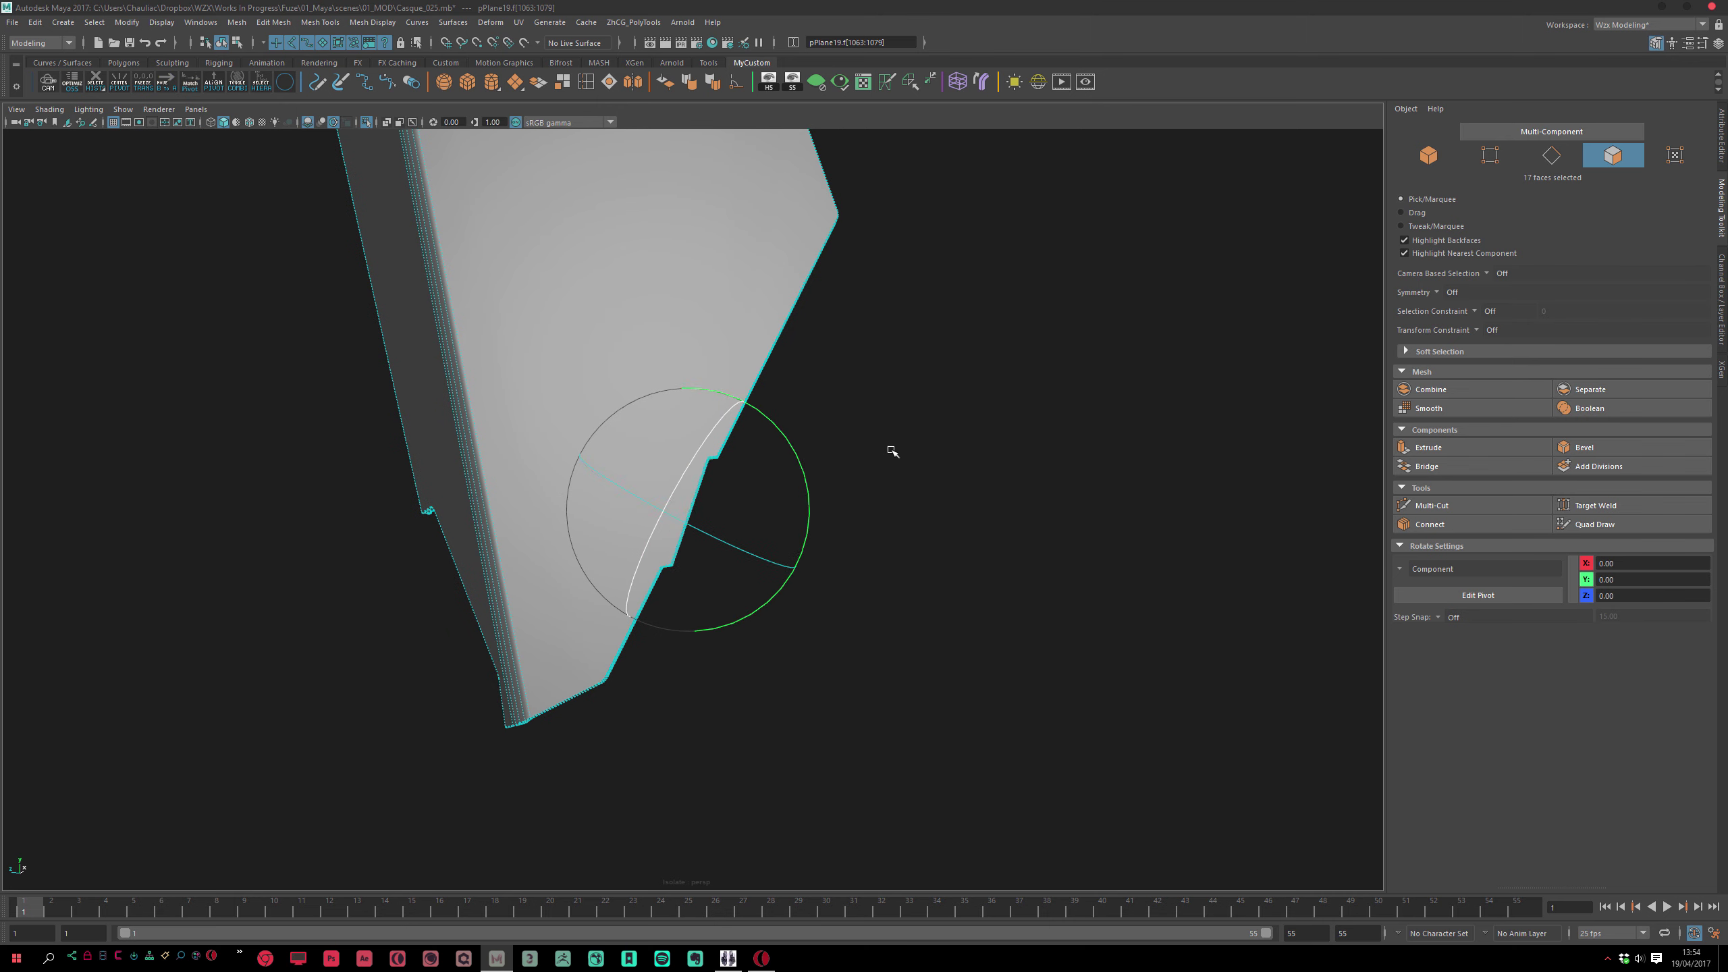
Place the custom rotation pivot at the upper end of the selected rim faces
alt+drag(842, 504, 831, 636)
alt+middle_drag(852, 587, 853, 640)
alt+right_drag(853, 641, 879, 668)
alt+drag(880, 667, 860, 551)
mouse_move(861, 552)
alt+middle_down()
mouse_move(856, 534)
mouse_move(890, 617)
mouse_move(852, 536)
alt+middle_up()
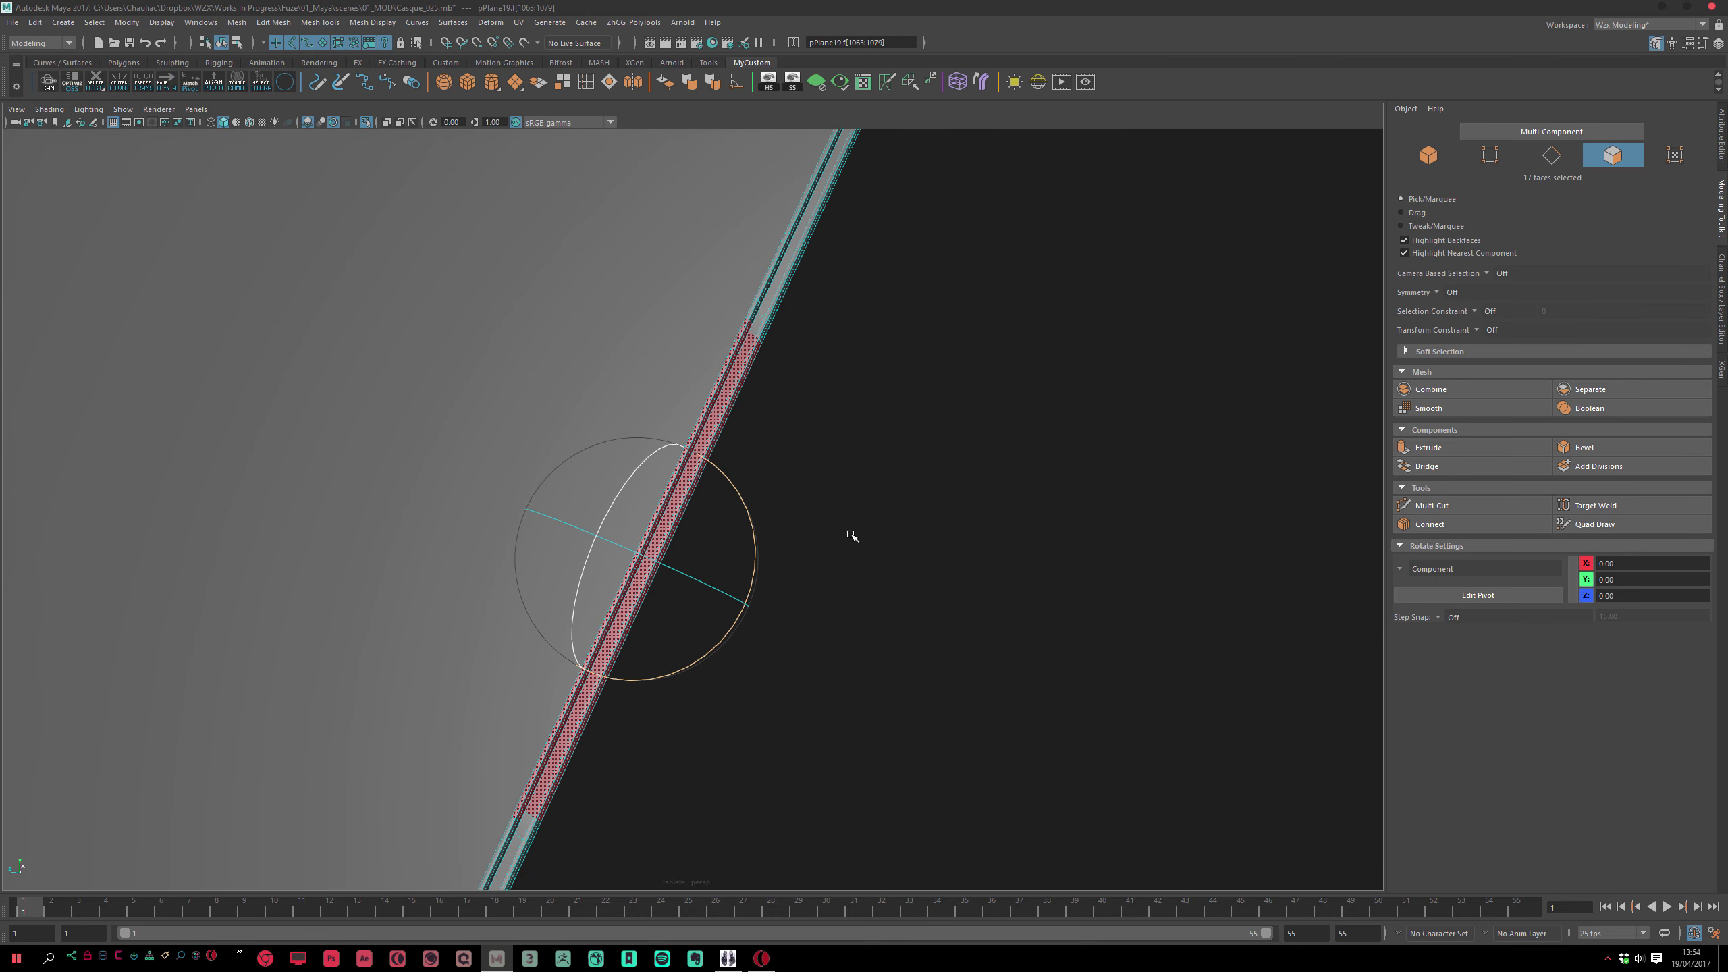
key(d)
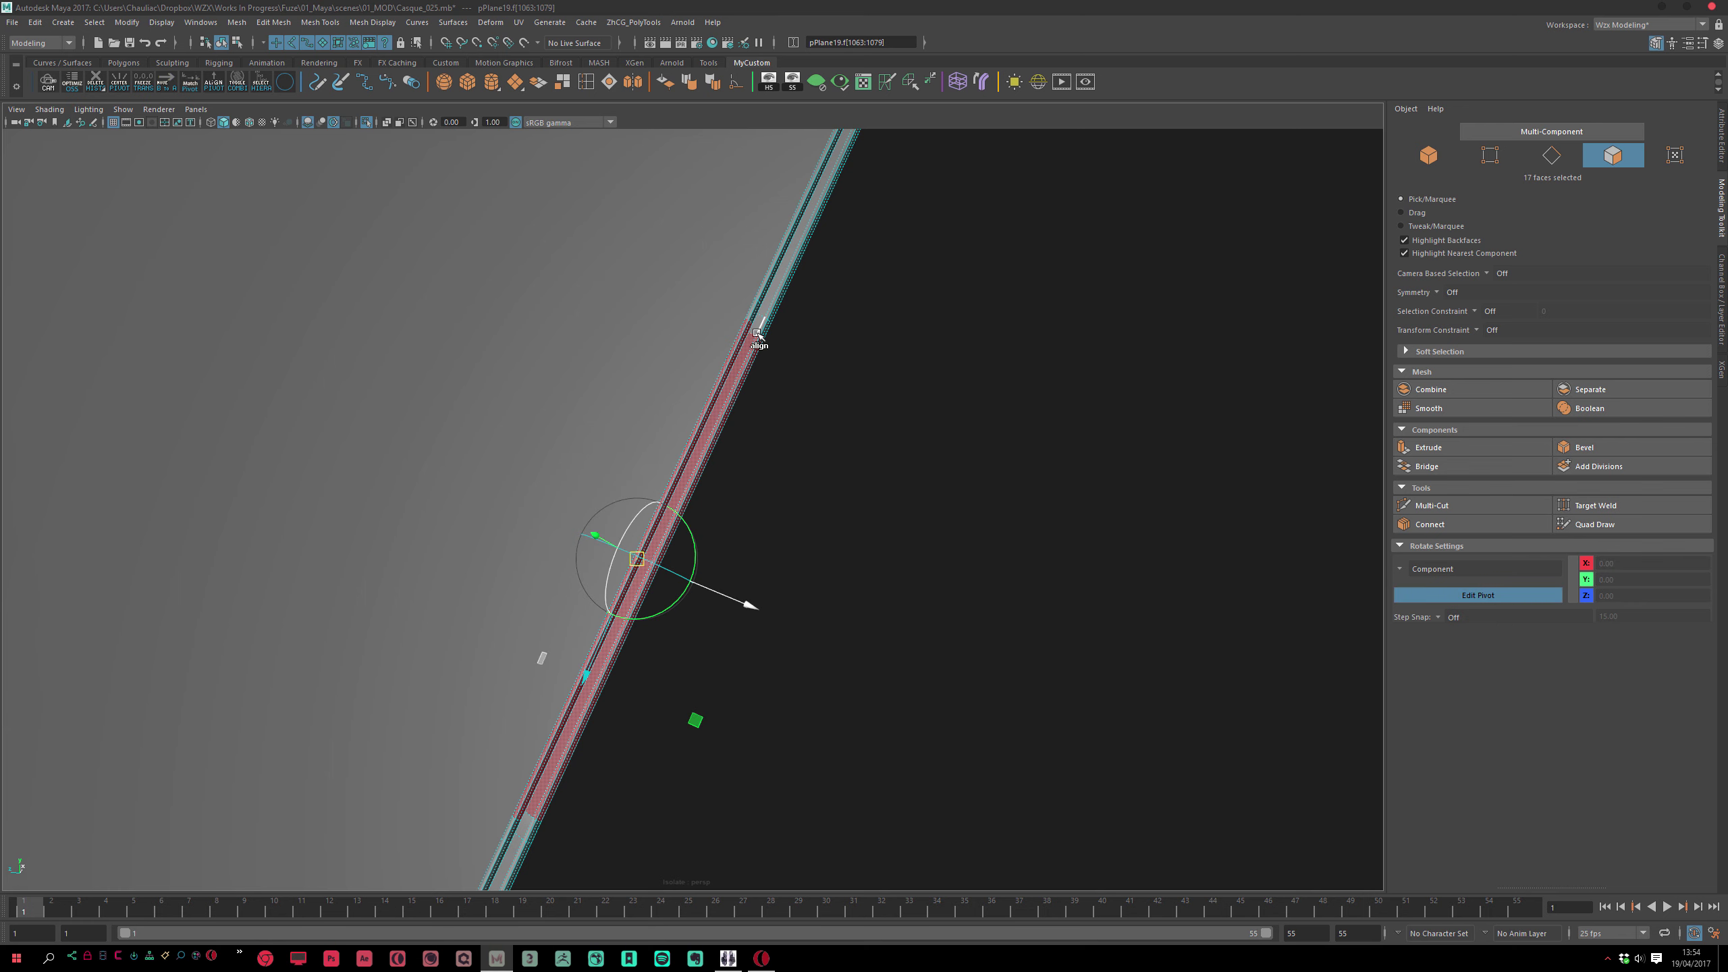
scroll(691, 474, up, 5)
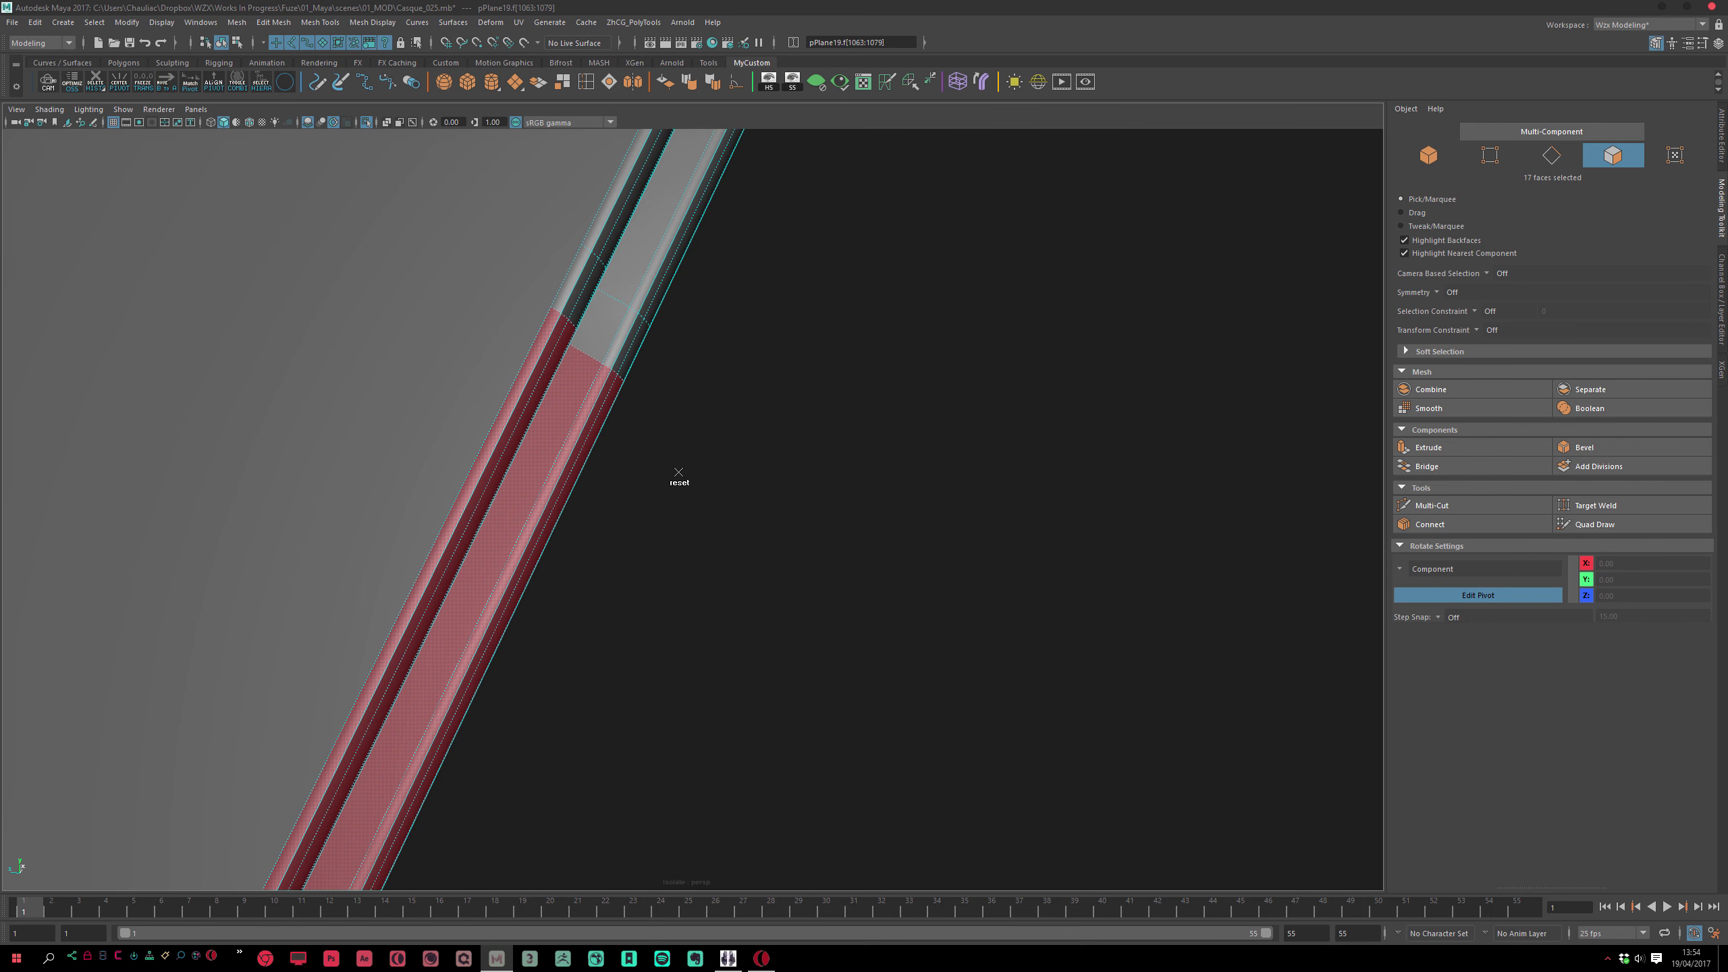
click(621, 376)
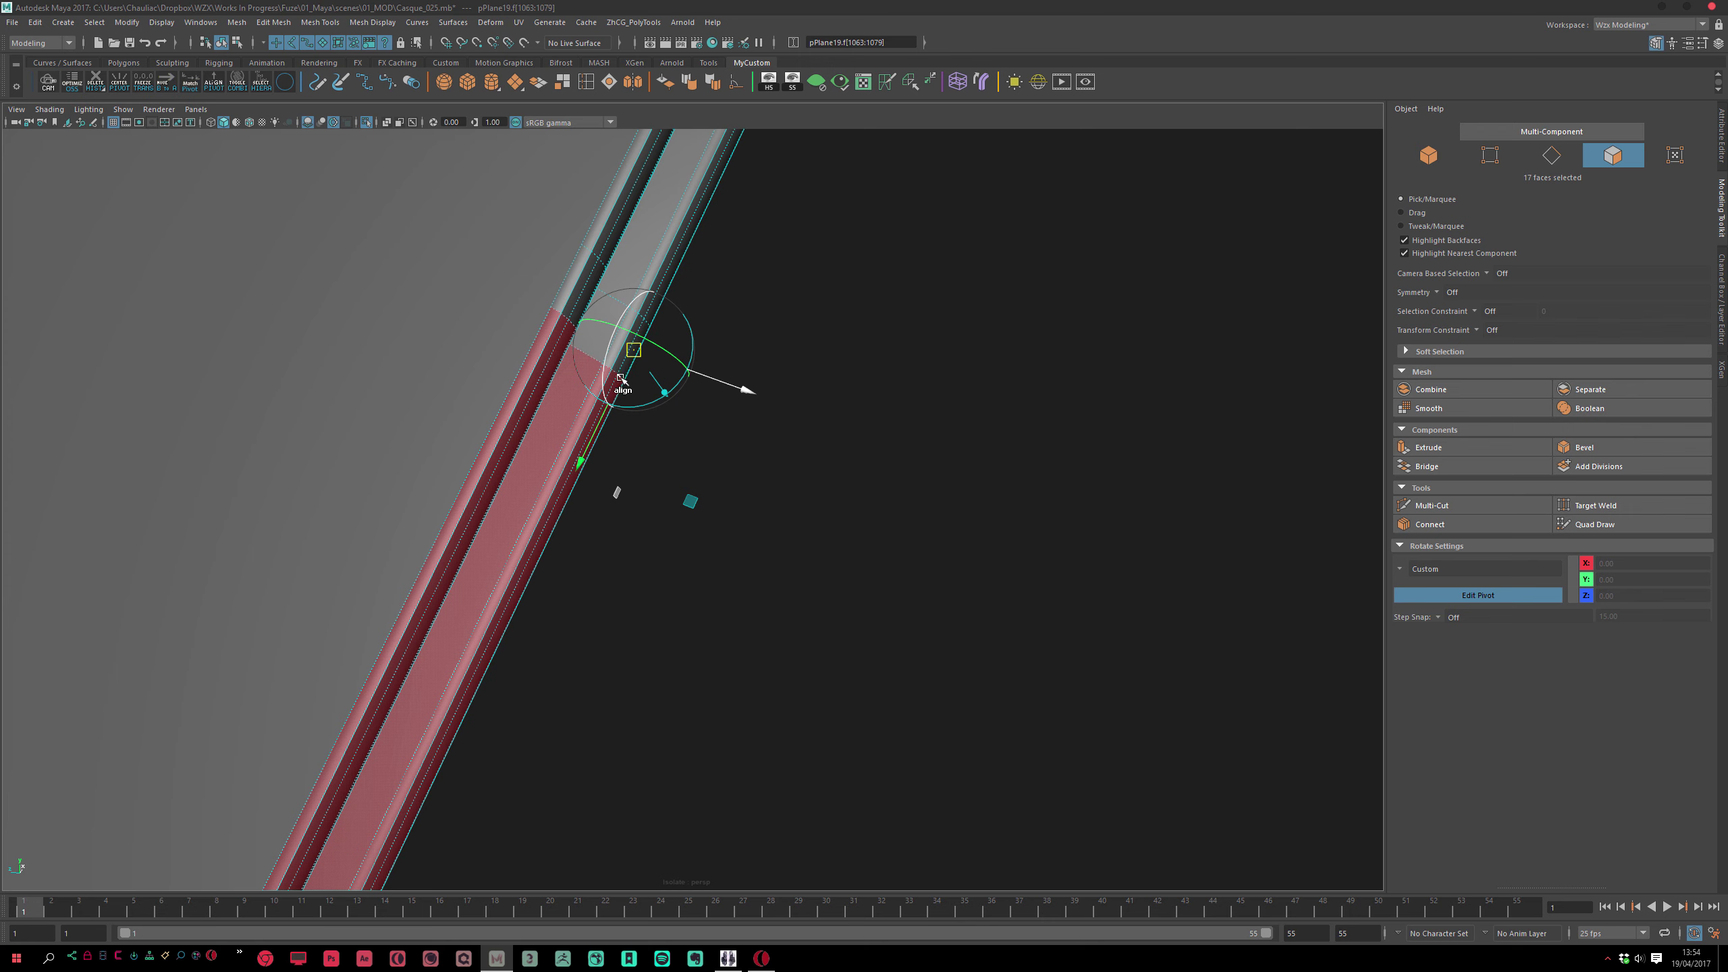
Align the pivot to the middle rim face and snap it to that face's upper end edge
scroll(612, 477, down, 5)
alt+drag(626, 492, 470, 507)
alt+right_drag(471, 508, 621, 638)
alt+drag(621, 638, 531, 476)
alt+right_drag(434, 485, 556, 459)
click(495, 359)
click(502, 448)
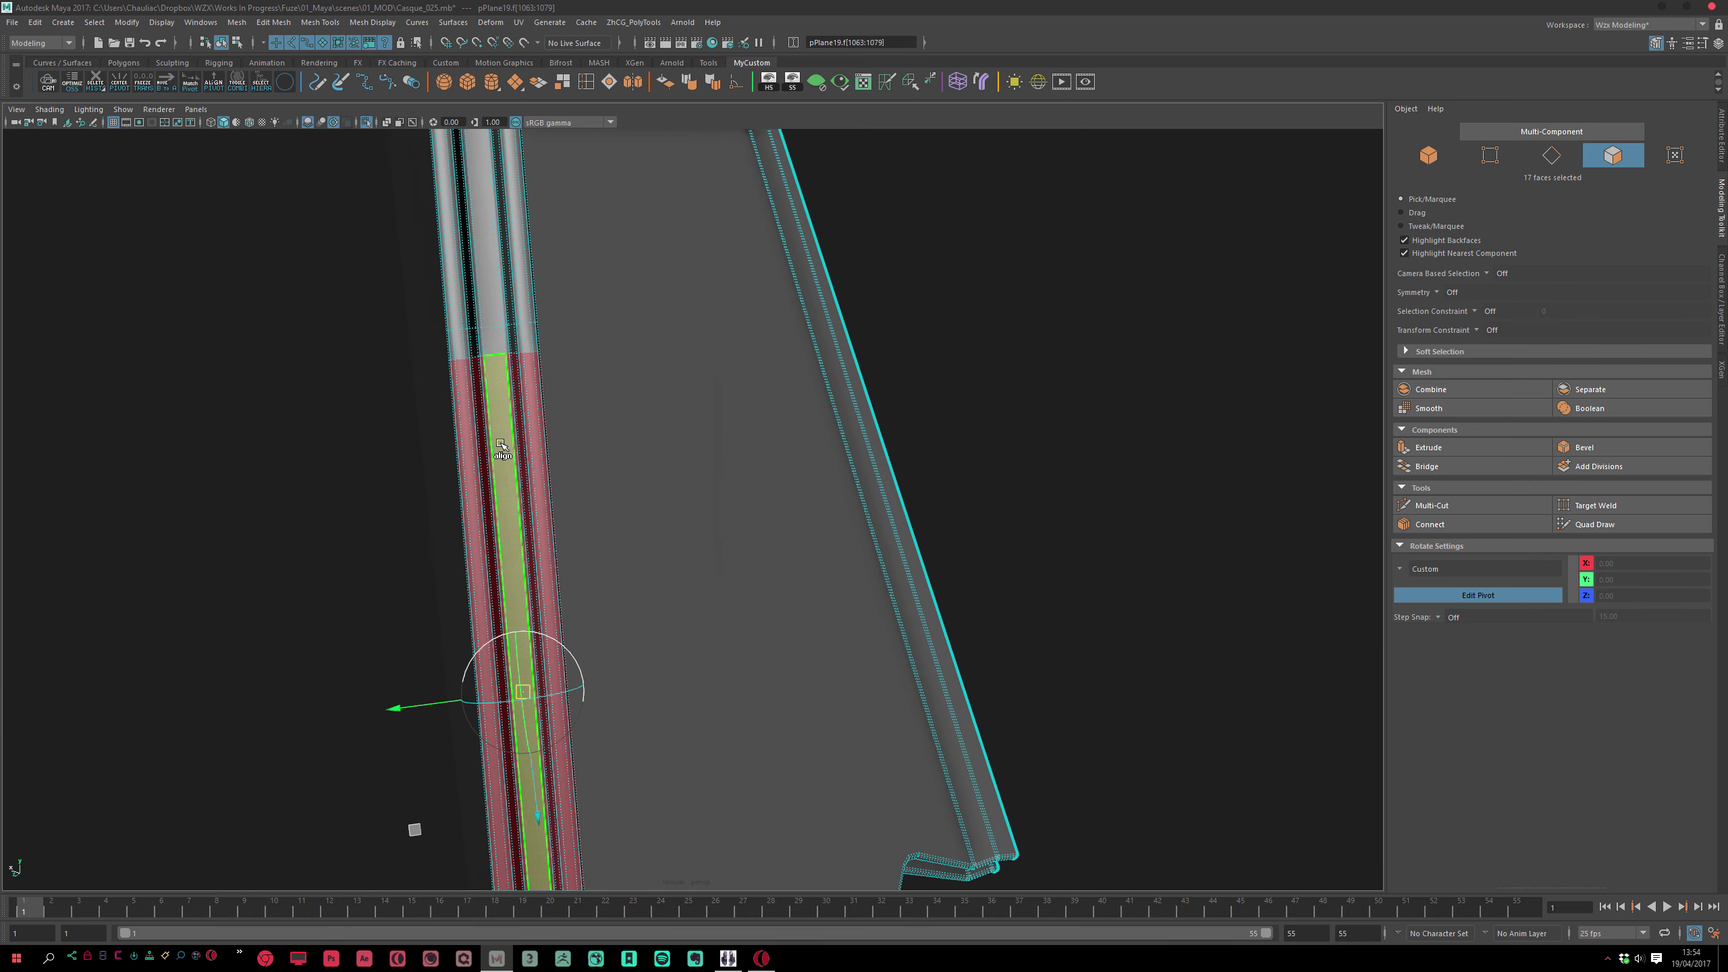
click(497, 360)
Rotate the rim faces about the custom pivot so their lower end sinks inward, scale them shorter, and return to object selection
alt+drag(500, 502, 749, 422)
drag(894, 279, 892, 286)
alt+drag(904, 556, 839, 534)
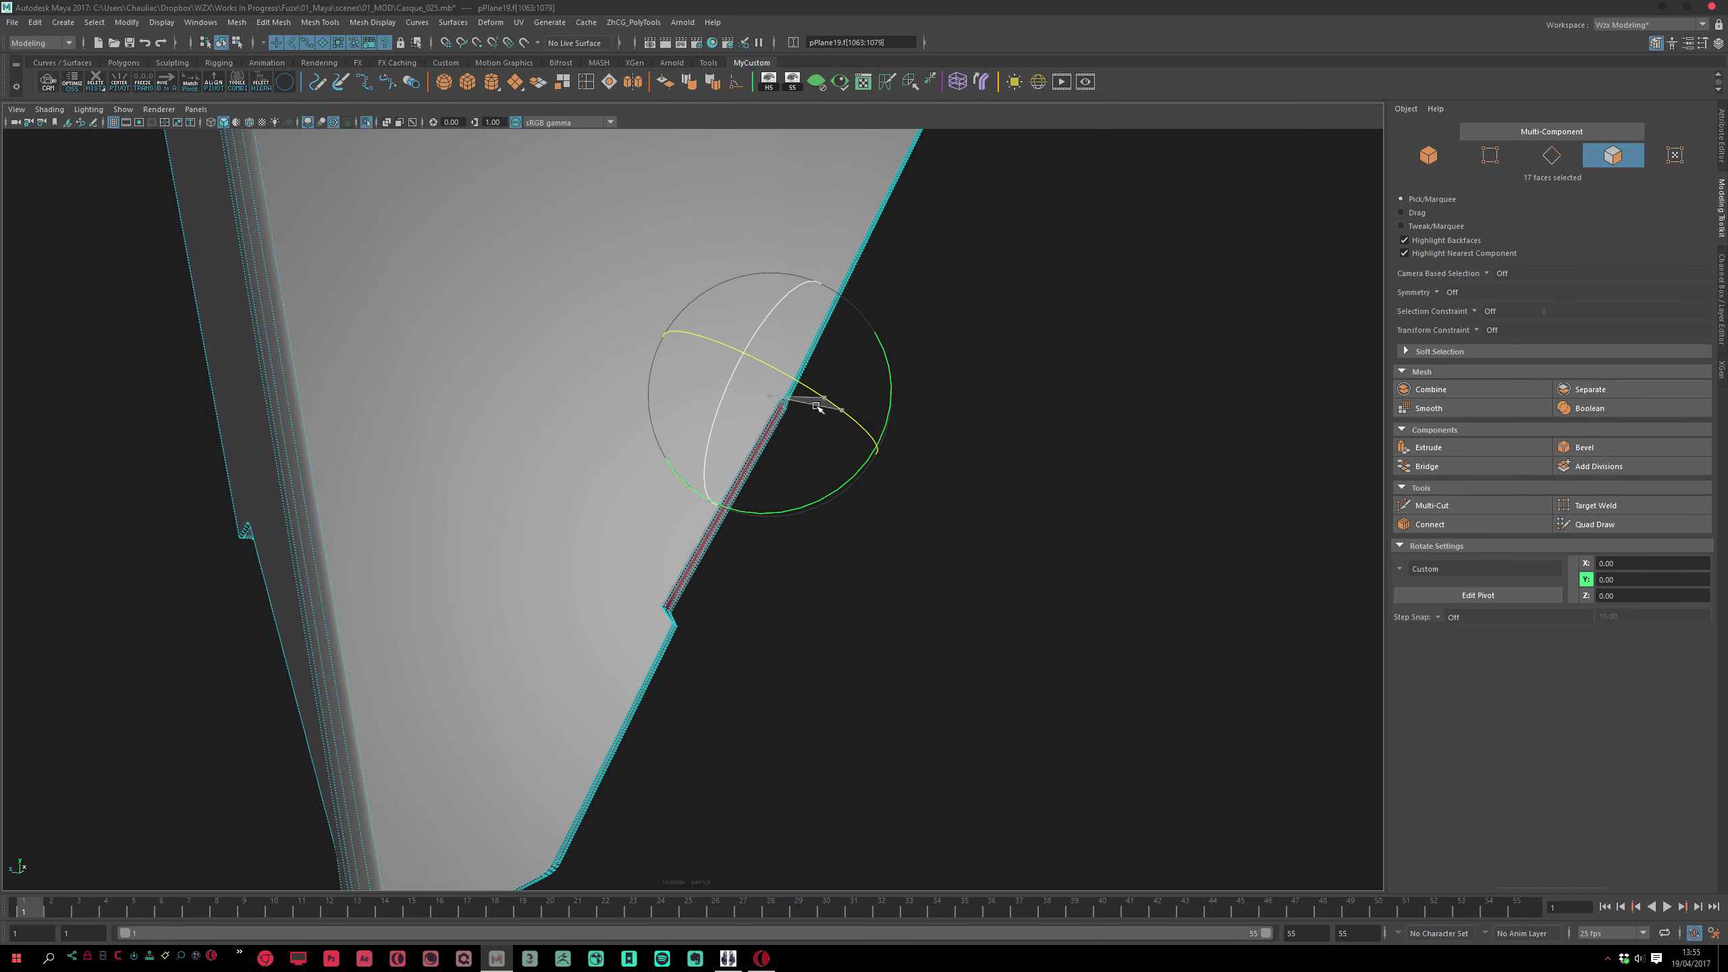
key(r)
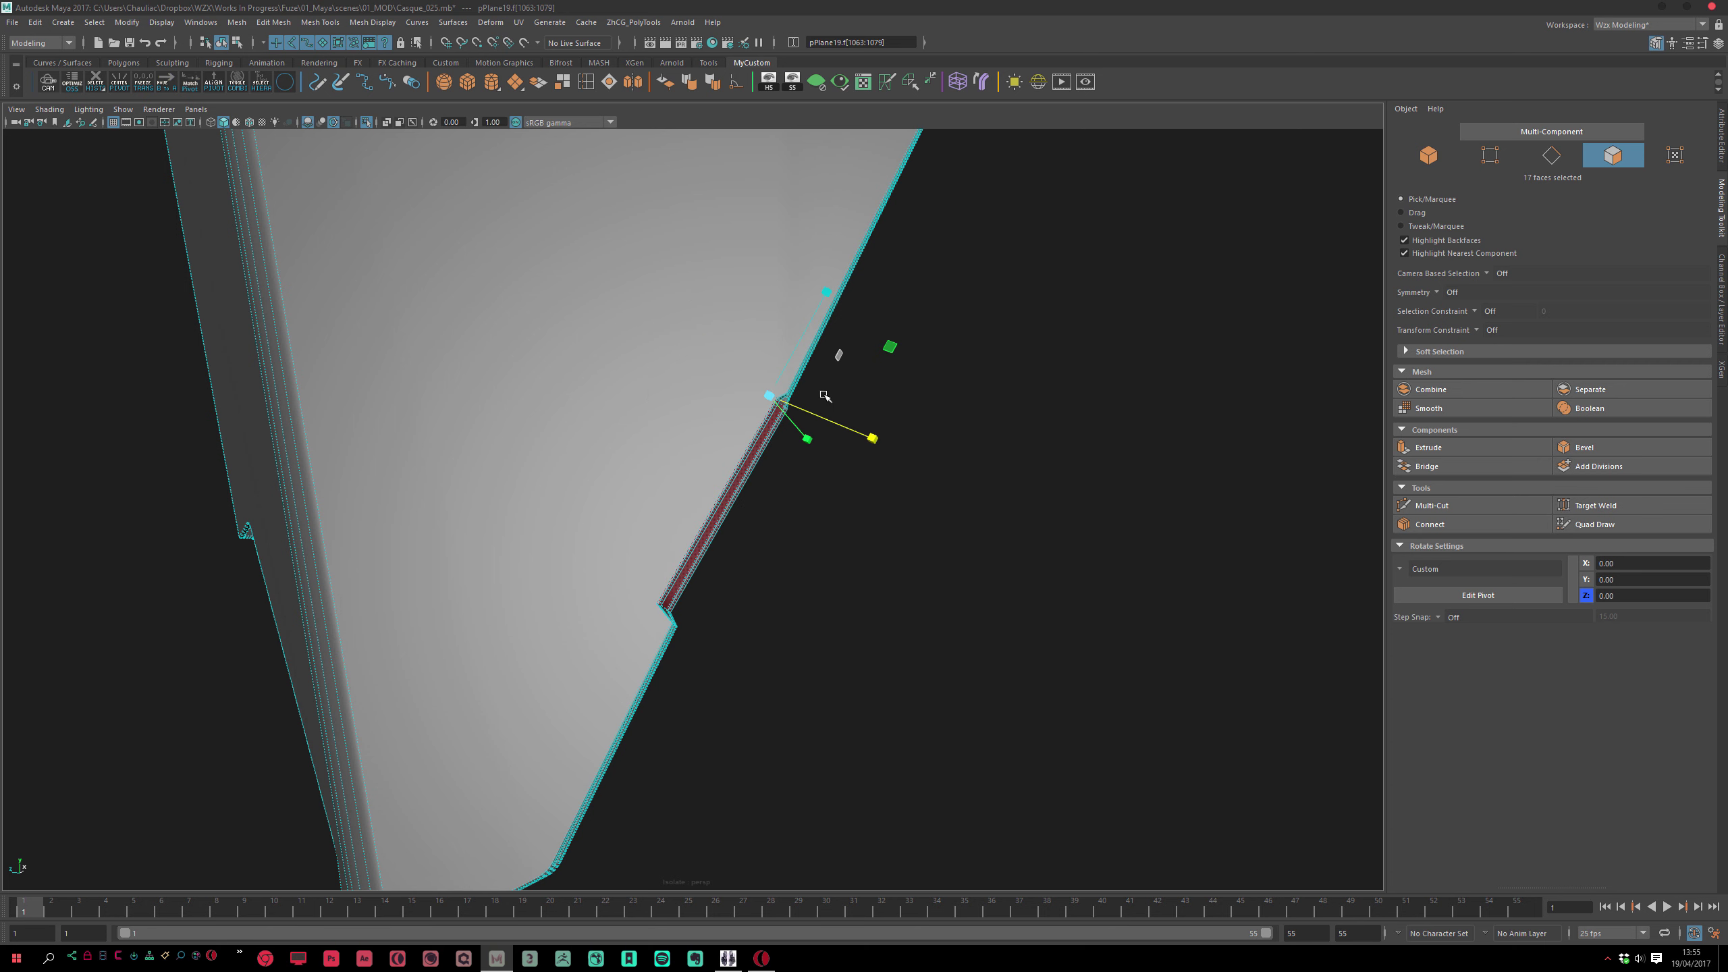
key(w)
key(F8)
click(877, 643)
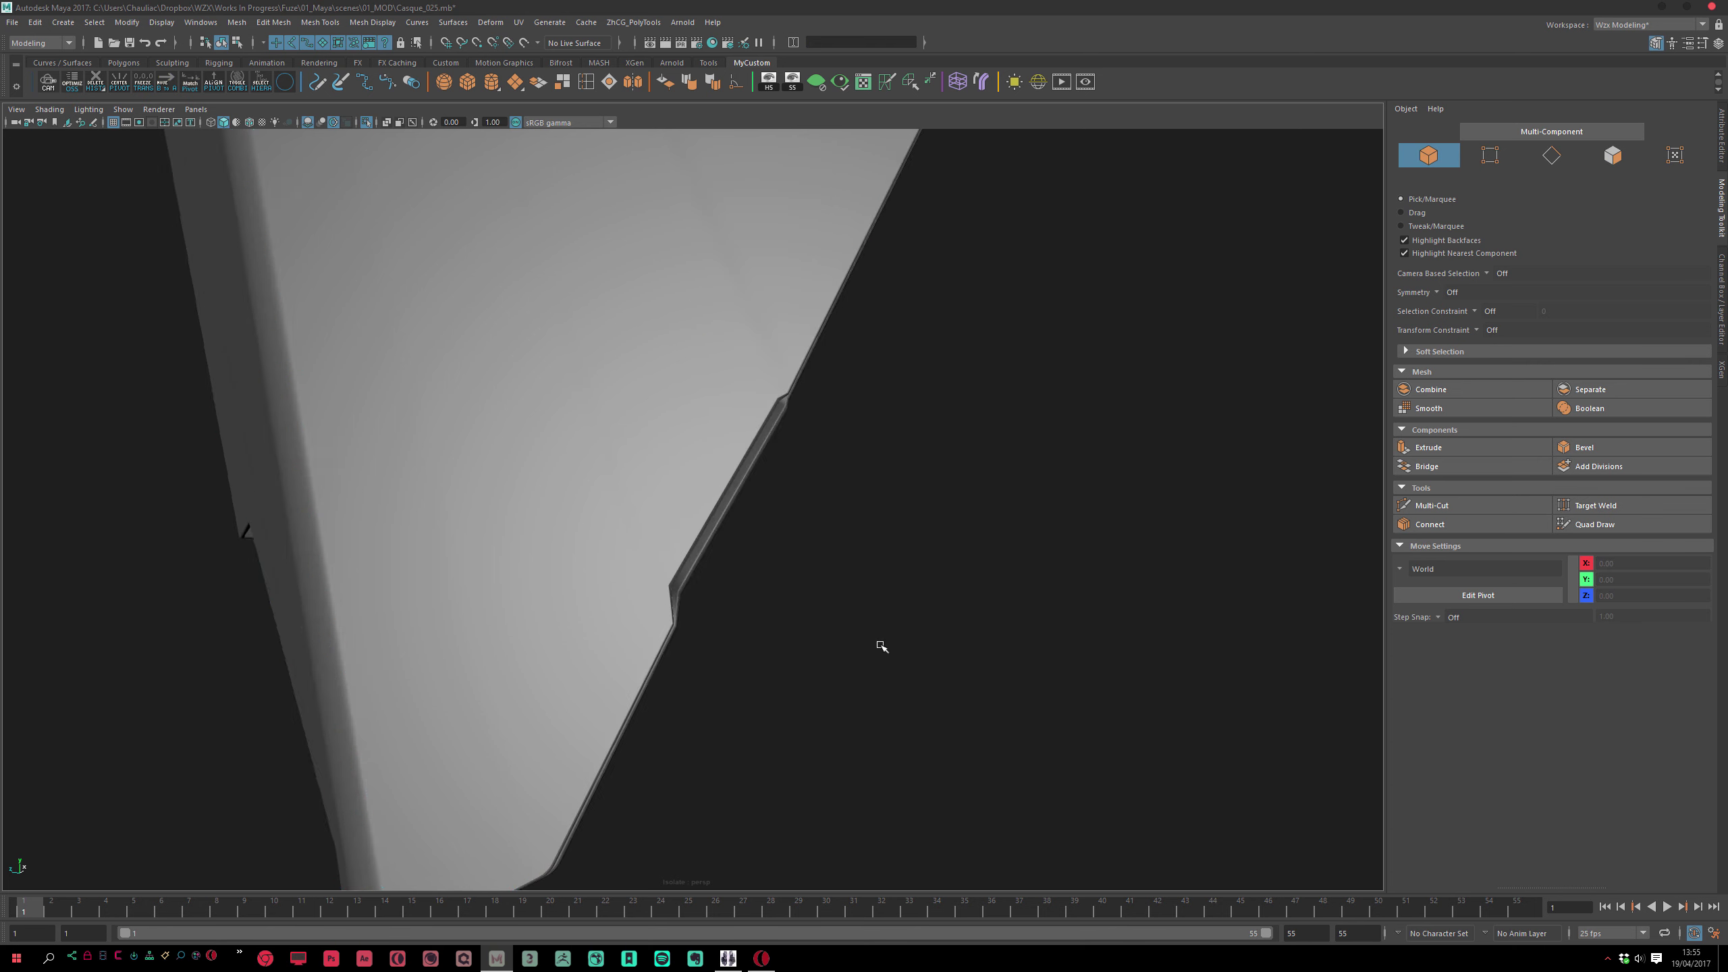
Delete the extra edge loop at the upper end of the notch
scroll(879, 501, down, 4)
alt+drag(880, 501, 724, 444)
alt+right_drag(724, 443, 827, 610)
alt+drag(827, 611, 700, 525)
click(700, 525)
alt+right_drag(700, 525, 647, 707)
key(F10)
double_click(624, 679)
shift+click(624, 745)
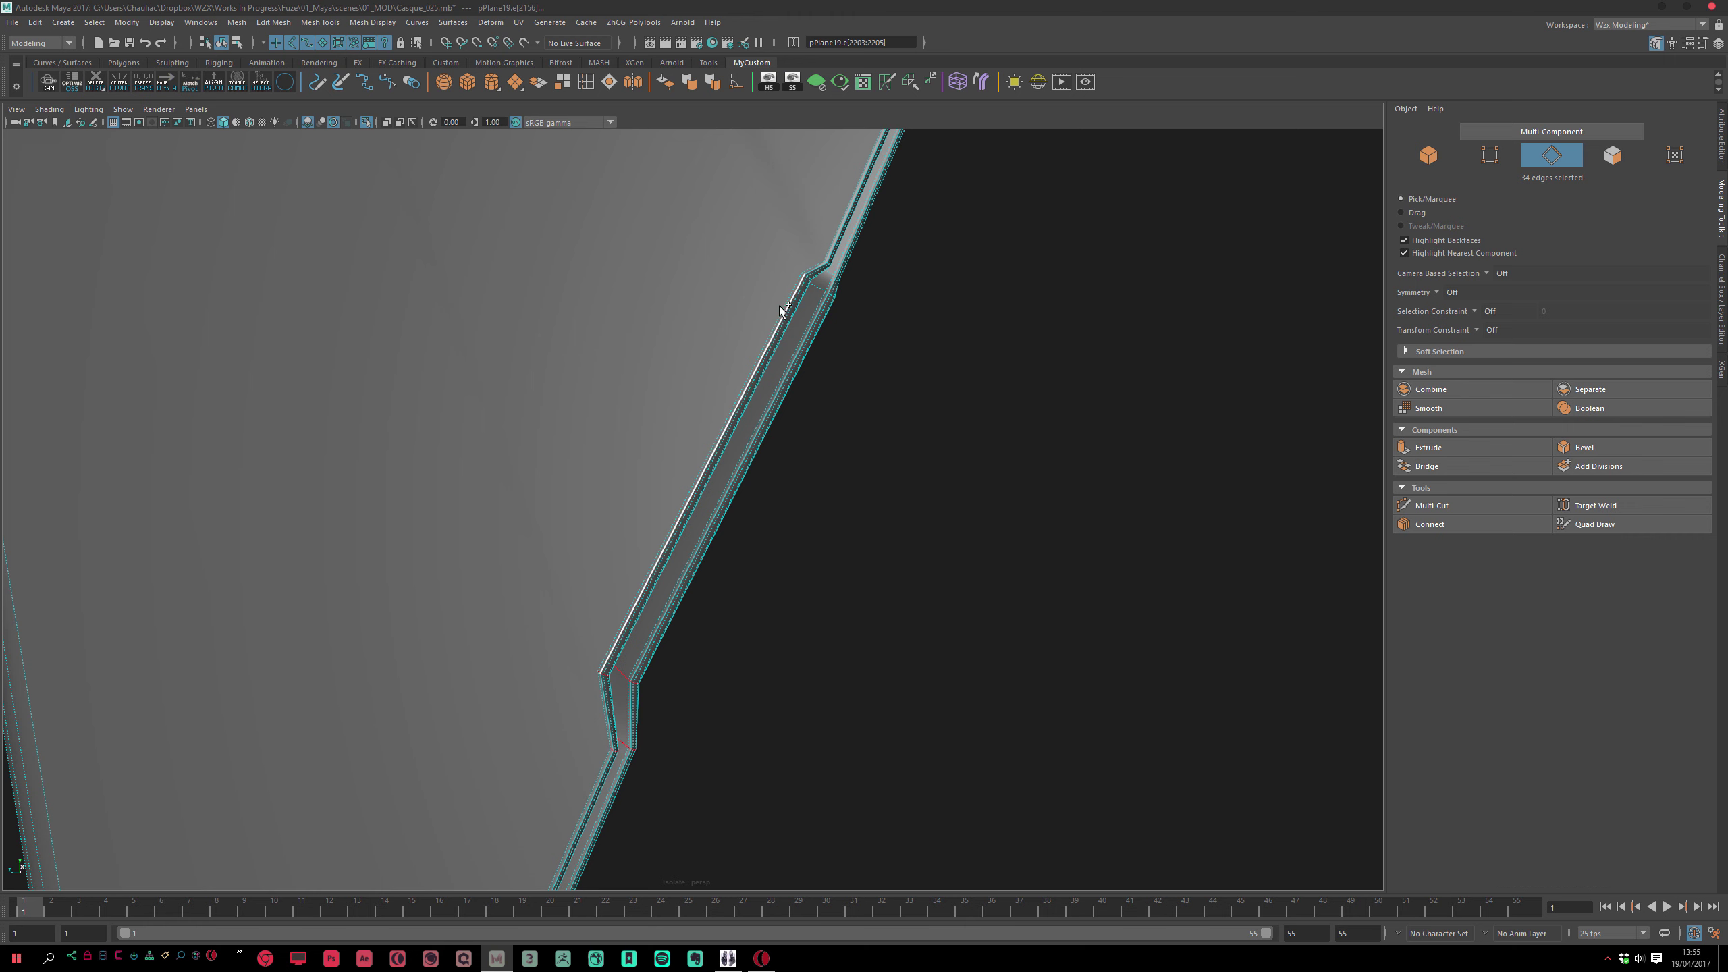
alt+drag(805, 318, 723, 351)
double_click(724, 351)
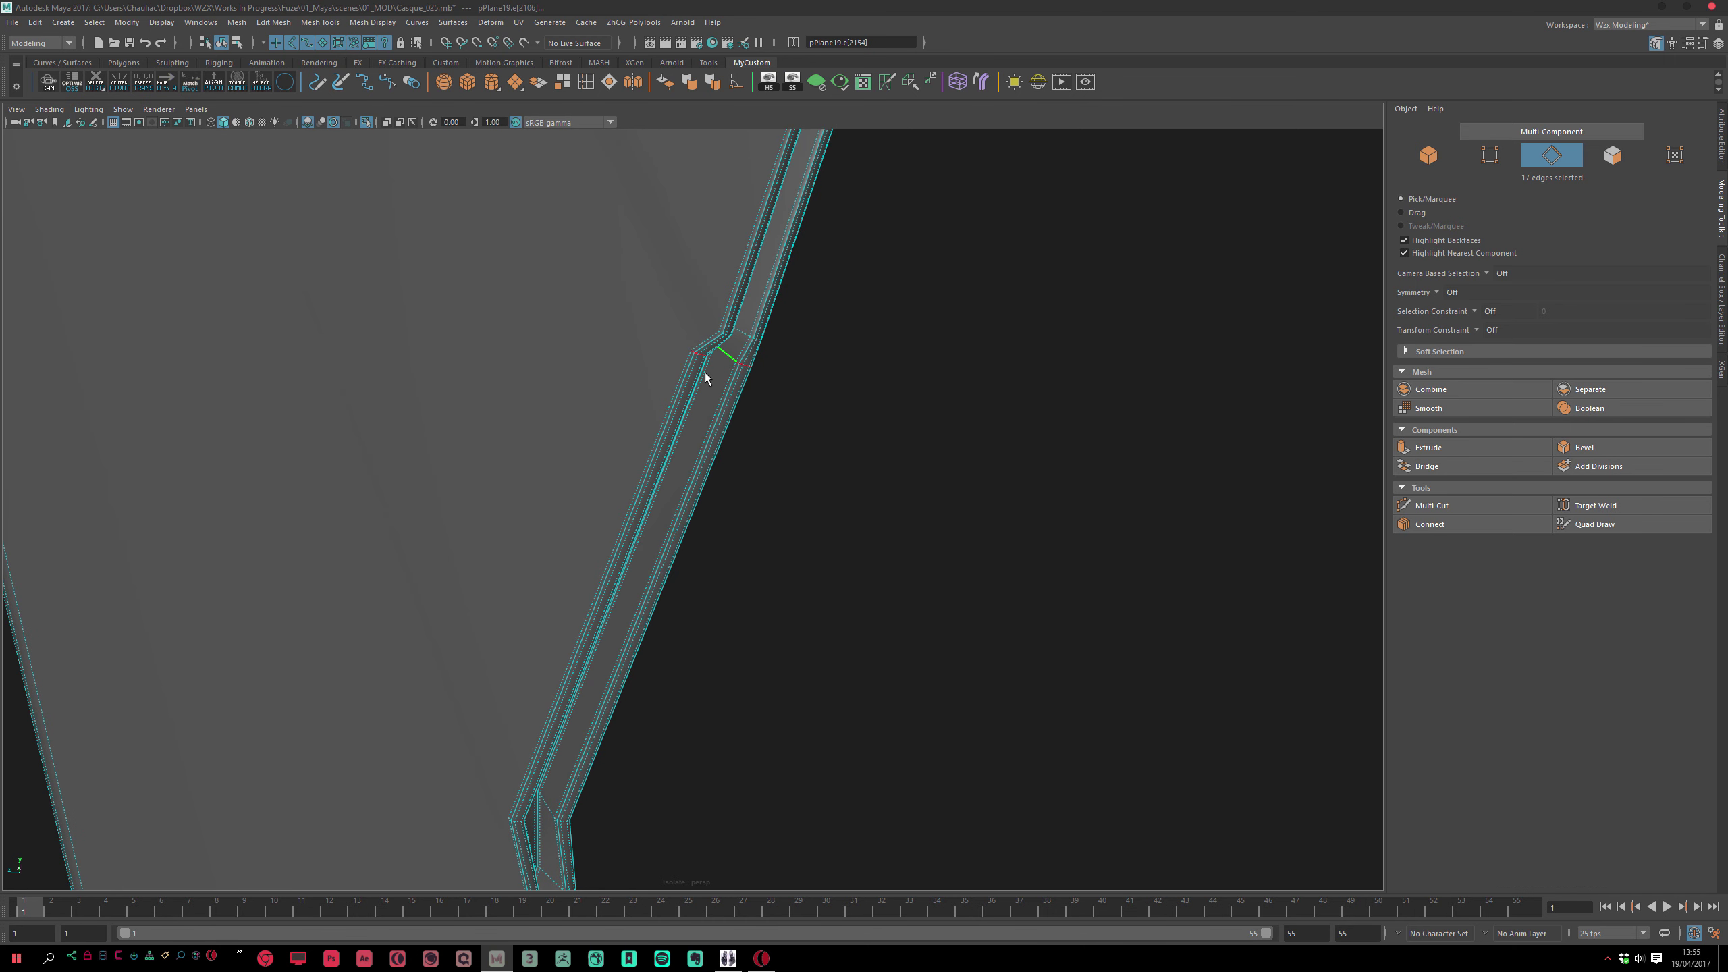
key(ctrl+Delete)
Select the edge loops at the notch's upper corner and both lower corners
scroll(742, 544, down, 3)
mouse_move(755, 534)
alt+mouse_down()
mouse_move(810, 502)
mouse_move(894, 513)
mouse_move(915, 490)
mouse_move(902, 545)
mouse_move(829, 471)
mouse_move(837, 482)
mouse_move(756, 521)
alt+mouse_up()
key(F8)
key(w)
click(897, 517)
scroll(735, 528, up, 3)
right_drag(714, 480, 733, 432)
key(q)
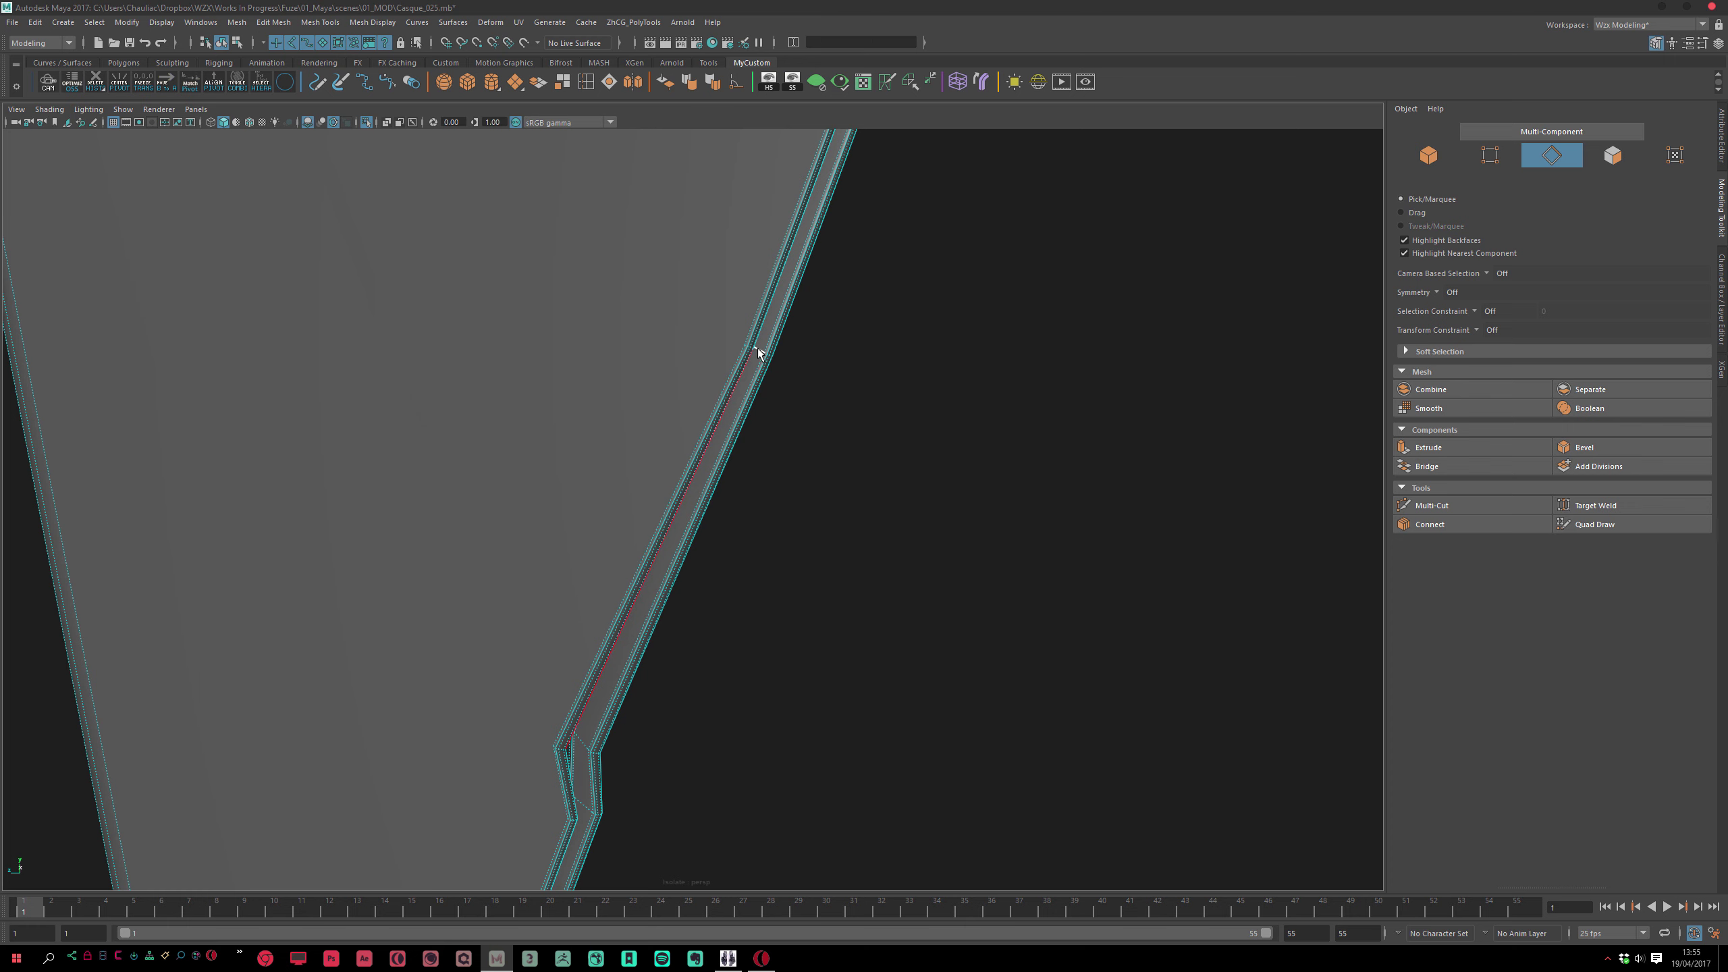
double_click(759, 352)
alt+middle_drag(578, 830, 625, 623)
scroll(626, 623, up, 3)
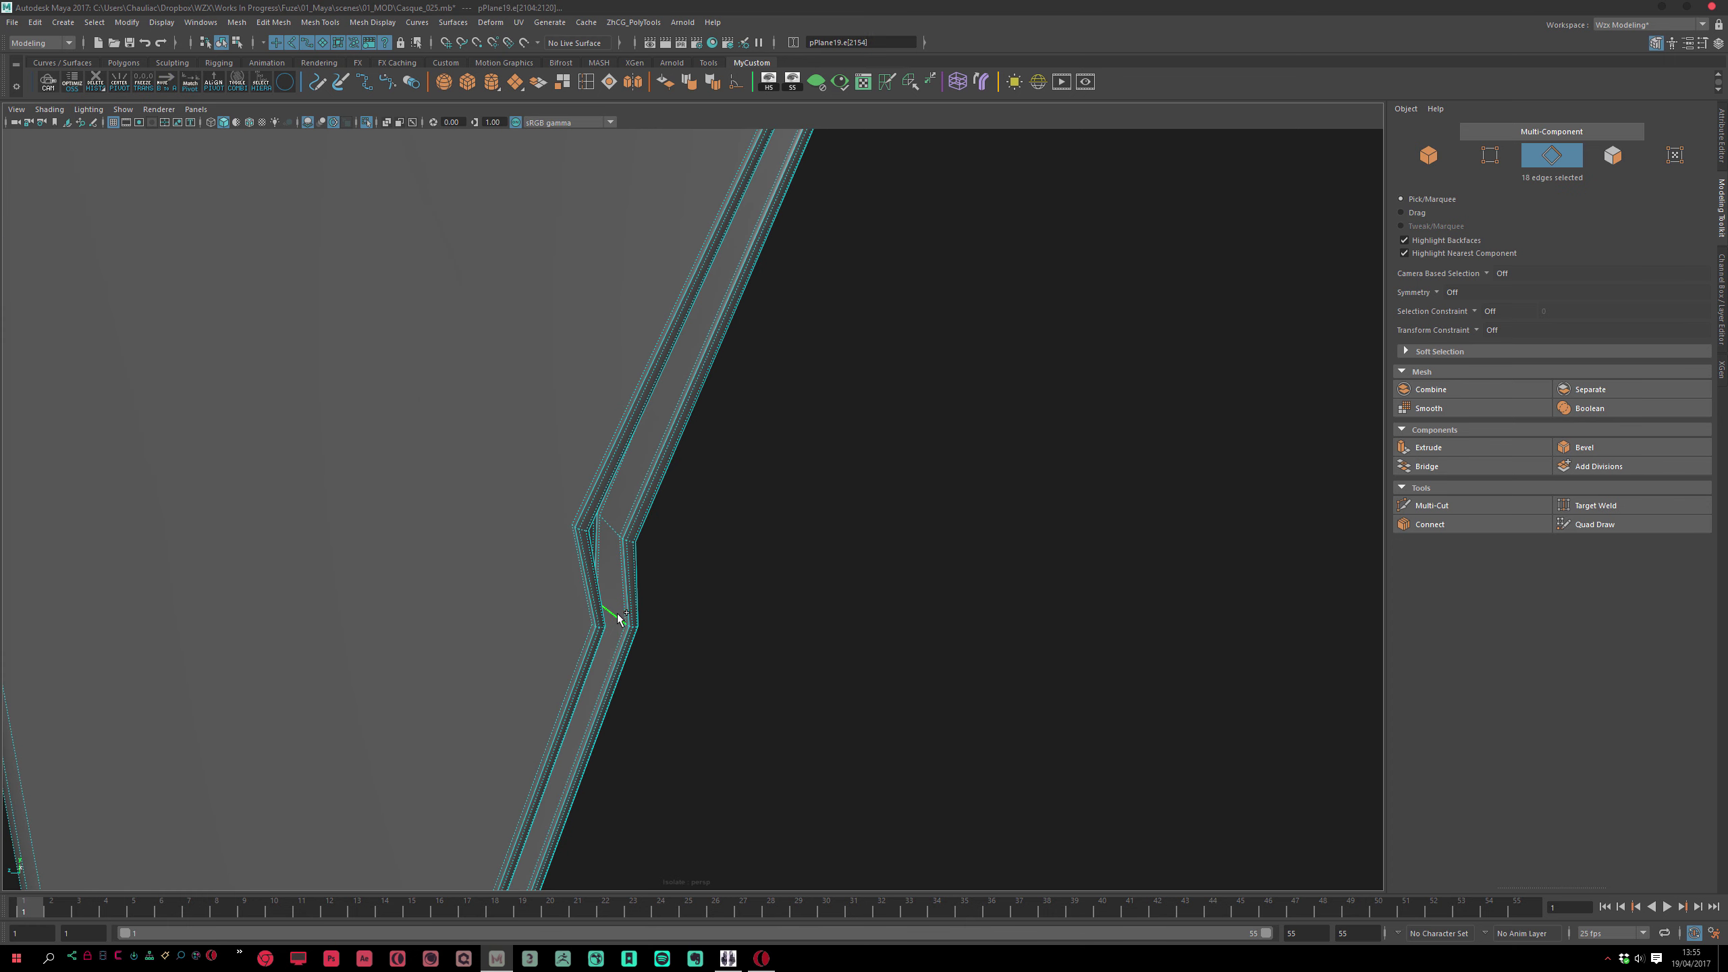
shift+double_click(610, 525)
Try bevelling the selected corner loops and undo the bevel
key(ctrl+b)
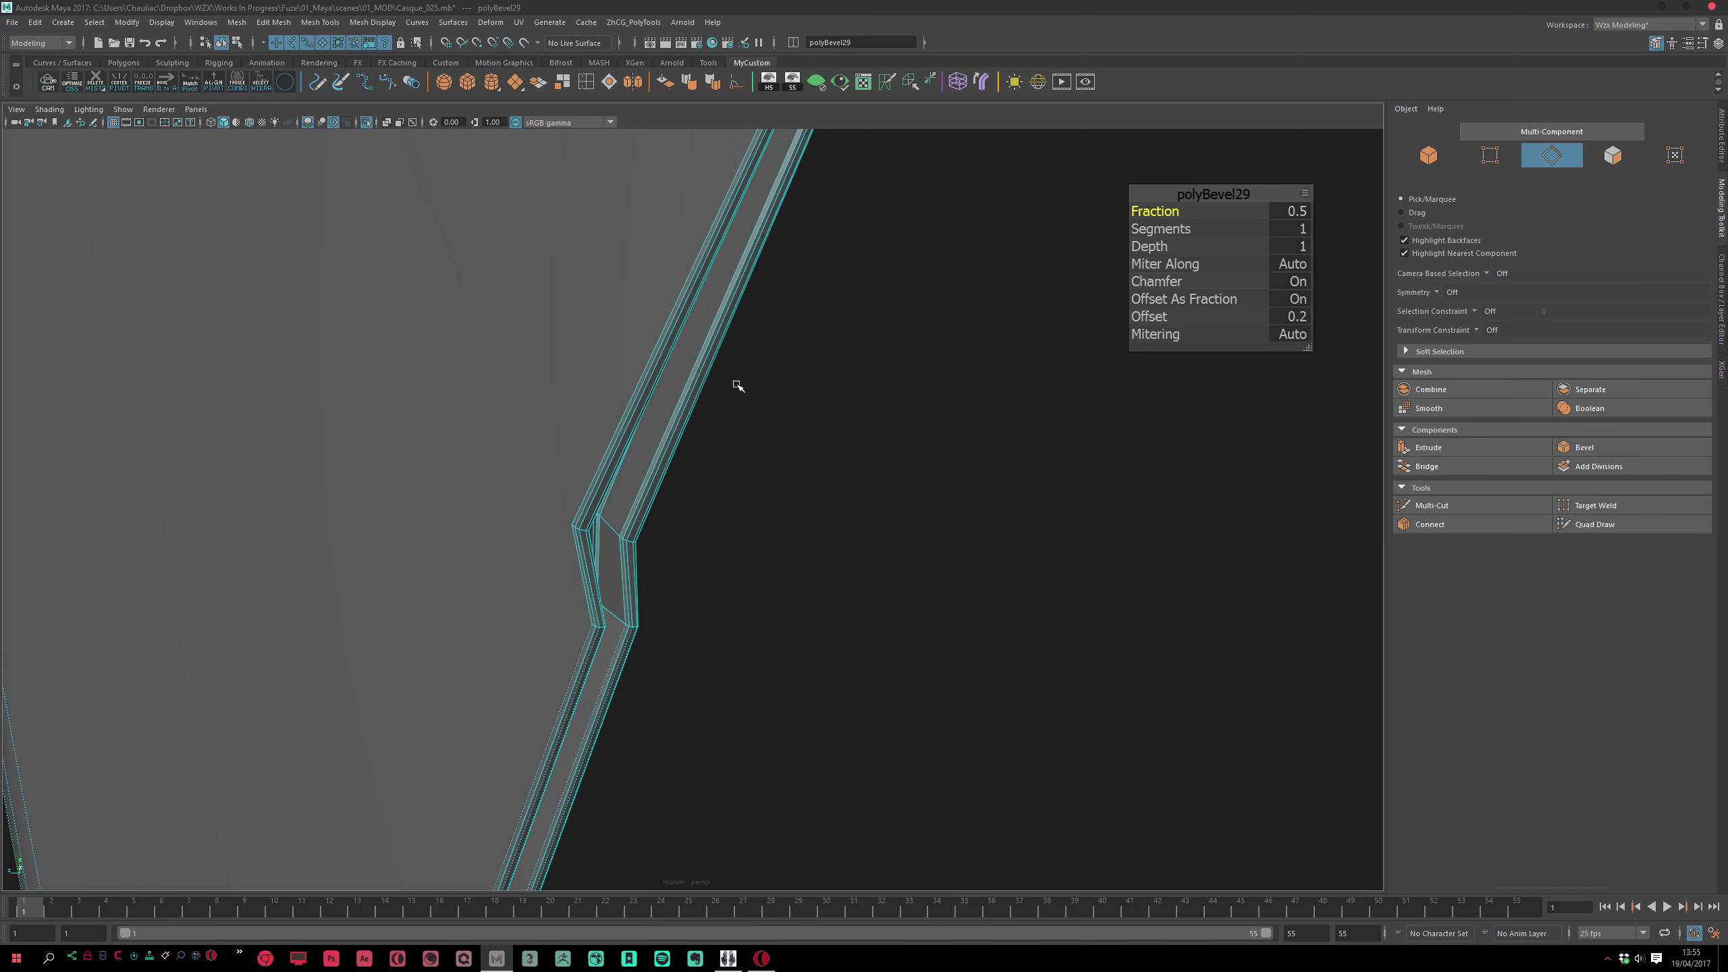
key(ctrl+z)
alt+middle_drag(694, 475, 740, 471)
key(w)
scroll(809, 501, down, 2)
alt+drag(809, 502, 791, 533)
Bevel the notch's corner loops with Offset As Fraction off and an offset of 0.012, and return to object selection
key(ctrl+b)
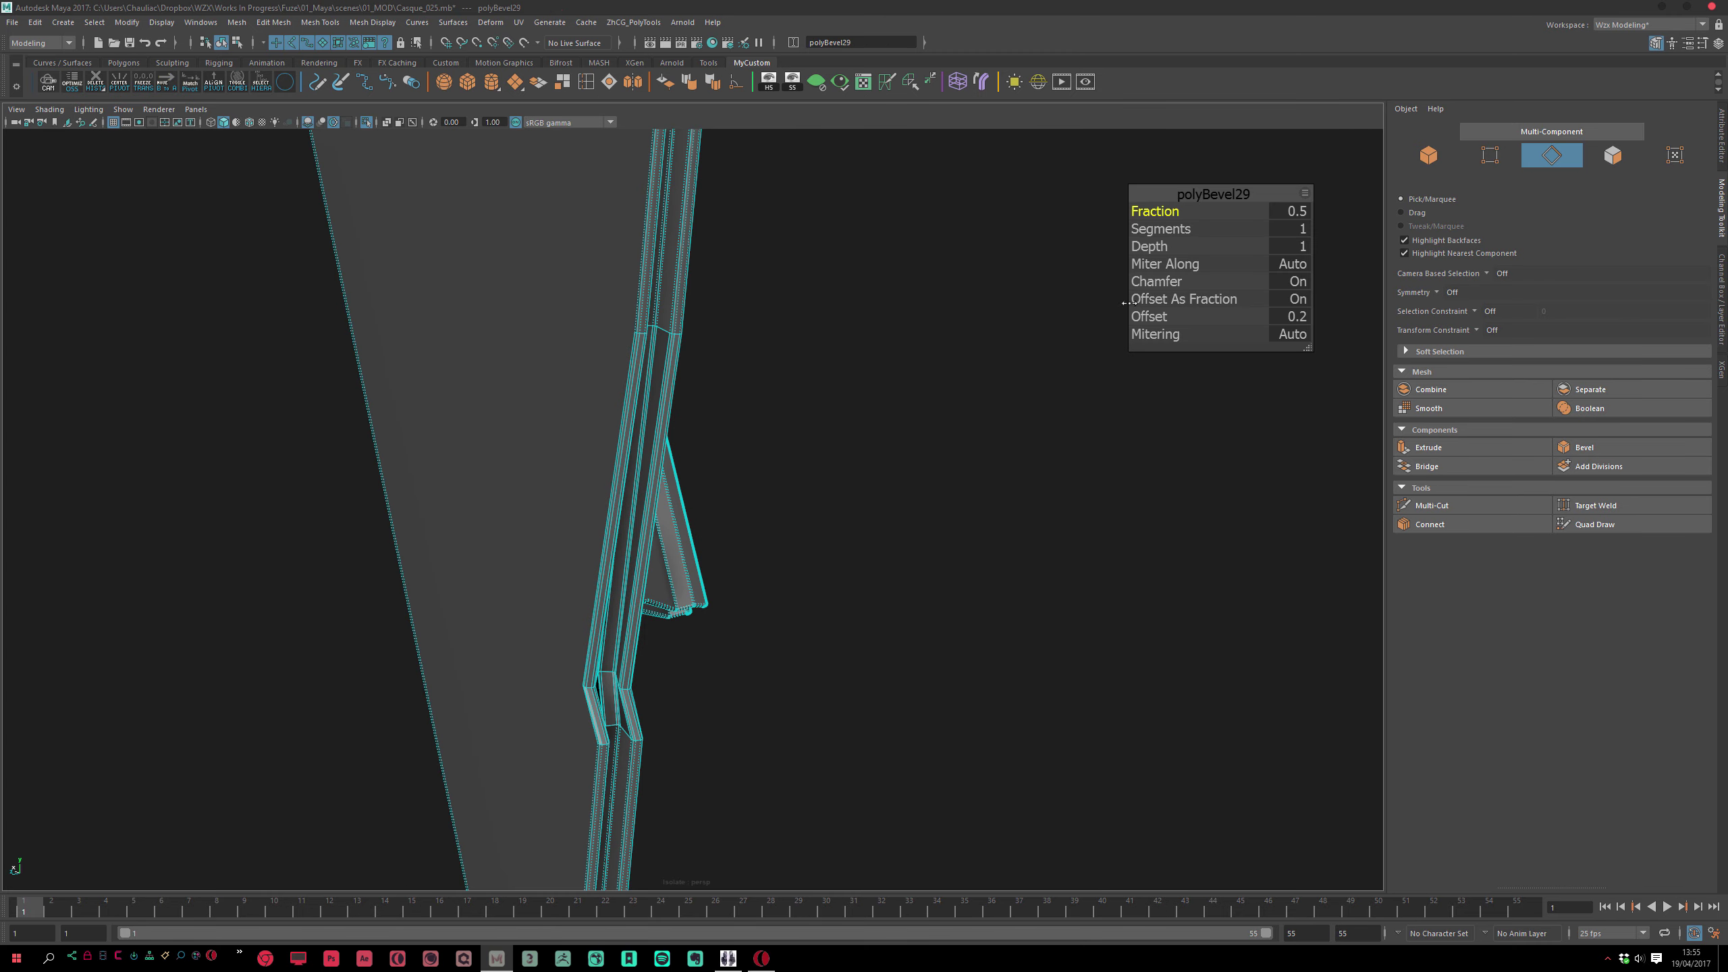
click(1295, 303)
drag(1181, 316, 1146, 316)
key(f)
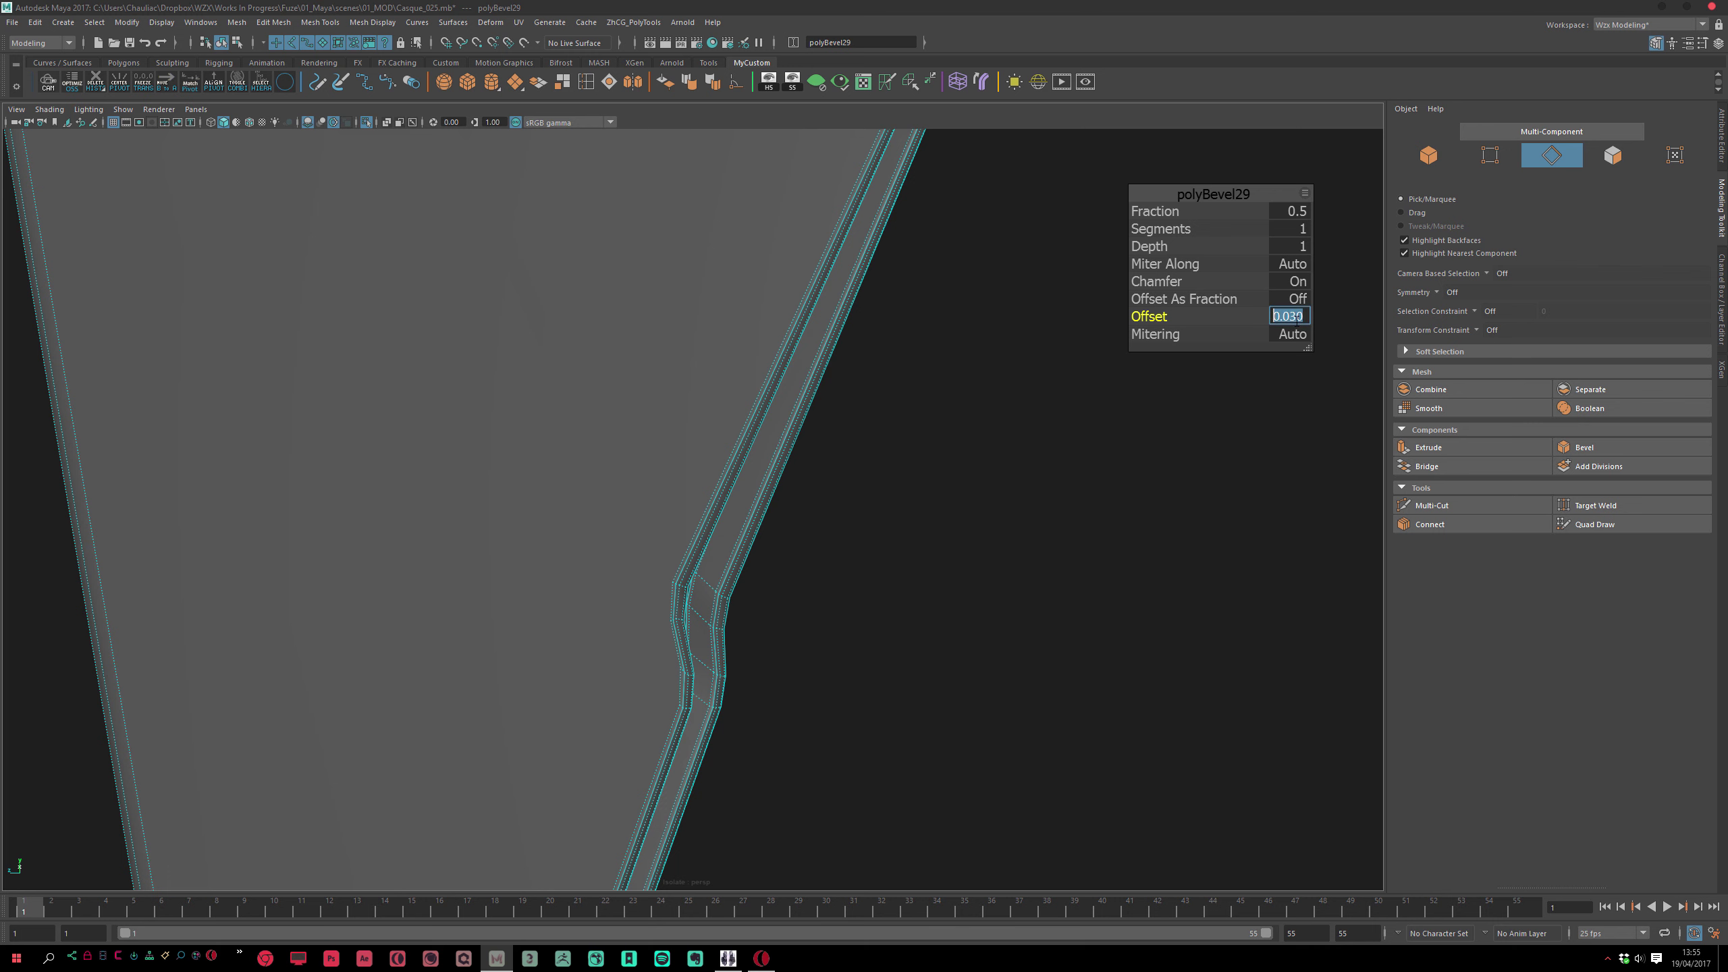
text(12)
key(Return)
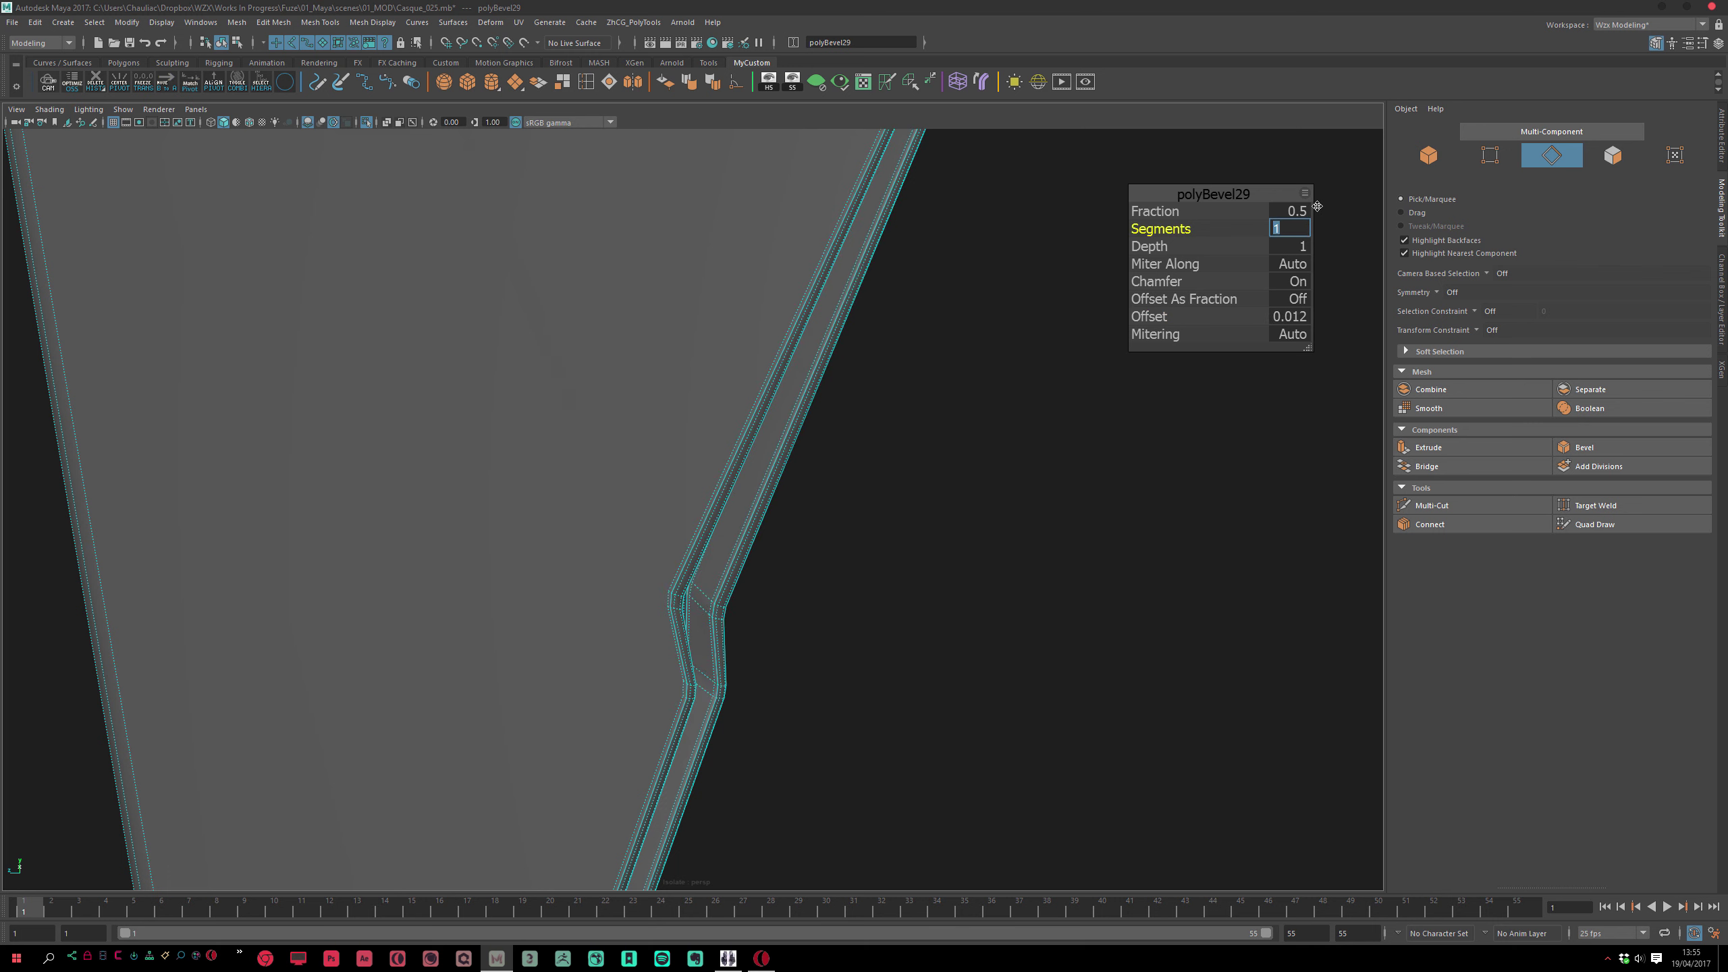
scroll(877, 570, down, 3)
key(F8)
Select the vertices around the outer curve of the inner corner on the panel's top rim
mouse_move(871, 494)
alt+mouse_down()
mouse_move(964, 637)
mouse_move(868, 486)
mouse_move(760, 506)
mouse_move(894, 494)
mouse_move(879, 428)
mouse_move(832, 448)
mouse_move(945, 502)
mouse_move(873, 495)
alt+mouse_up()
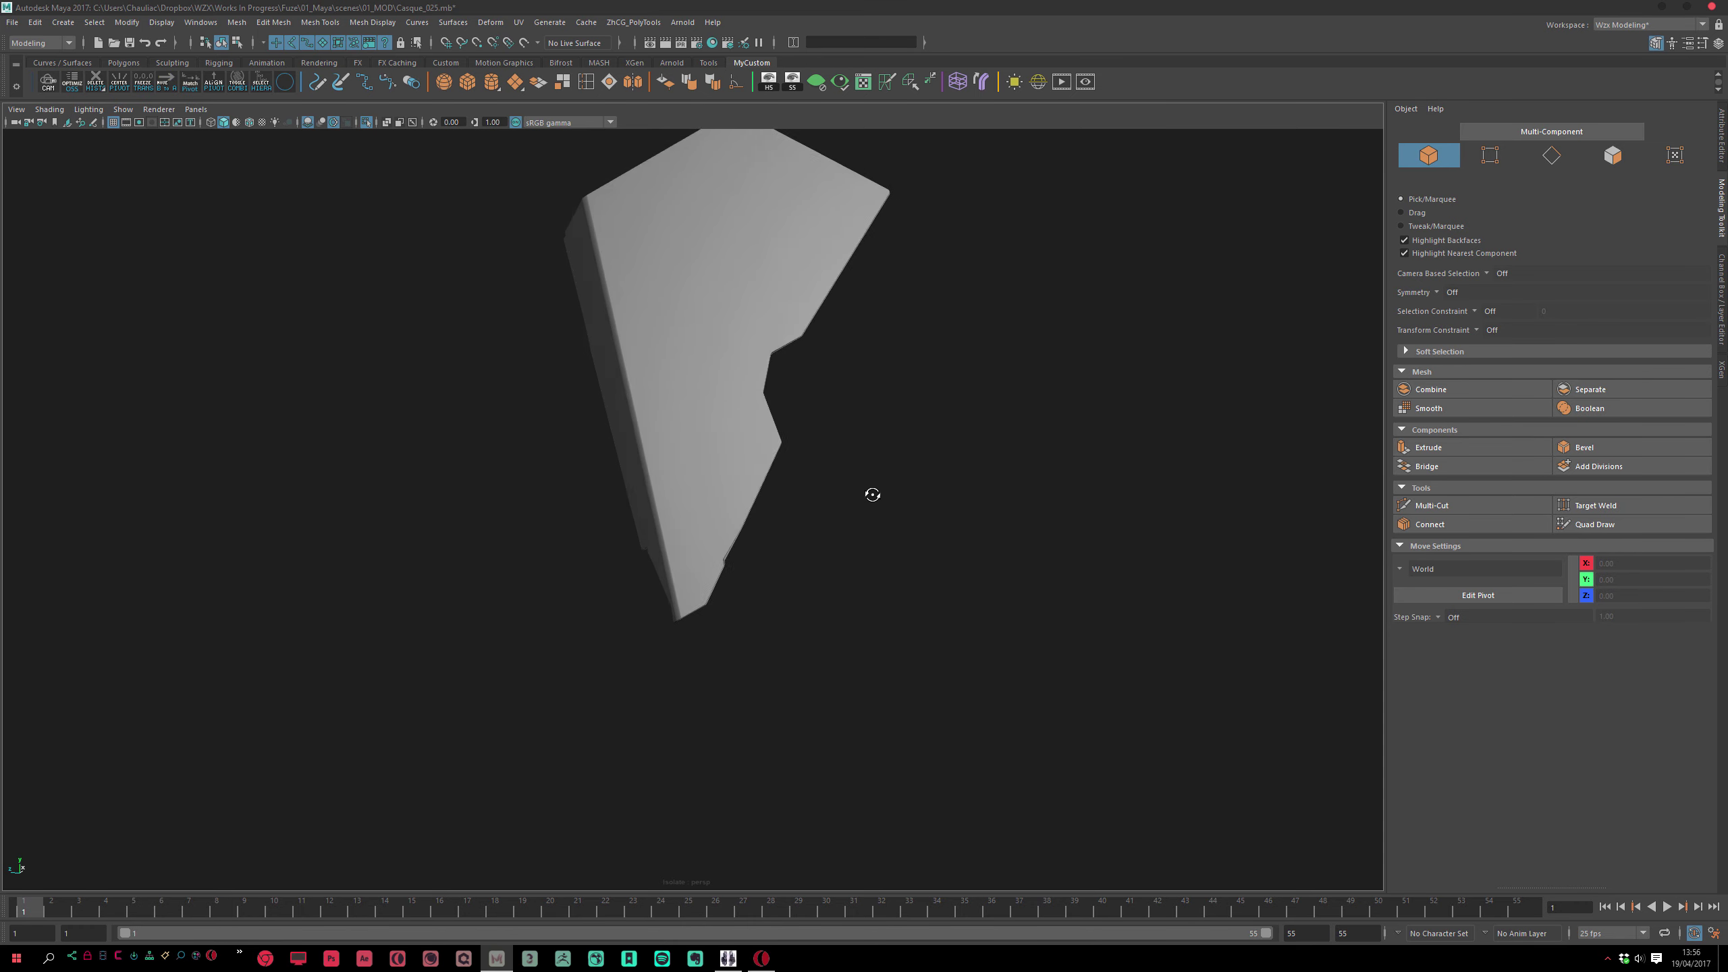
alt+right_drag(872, 495, 830, 489)
alt+drag(857, 466, 882, 515)
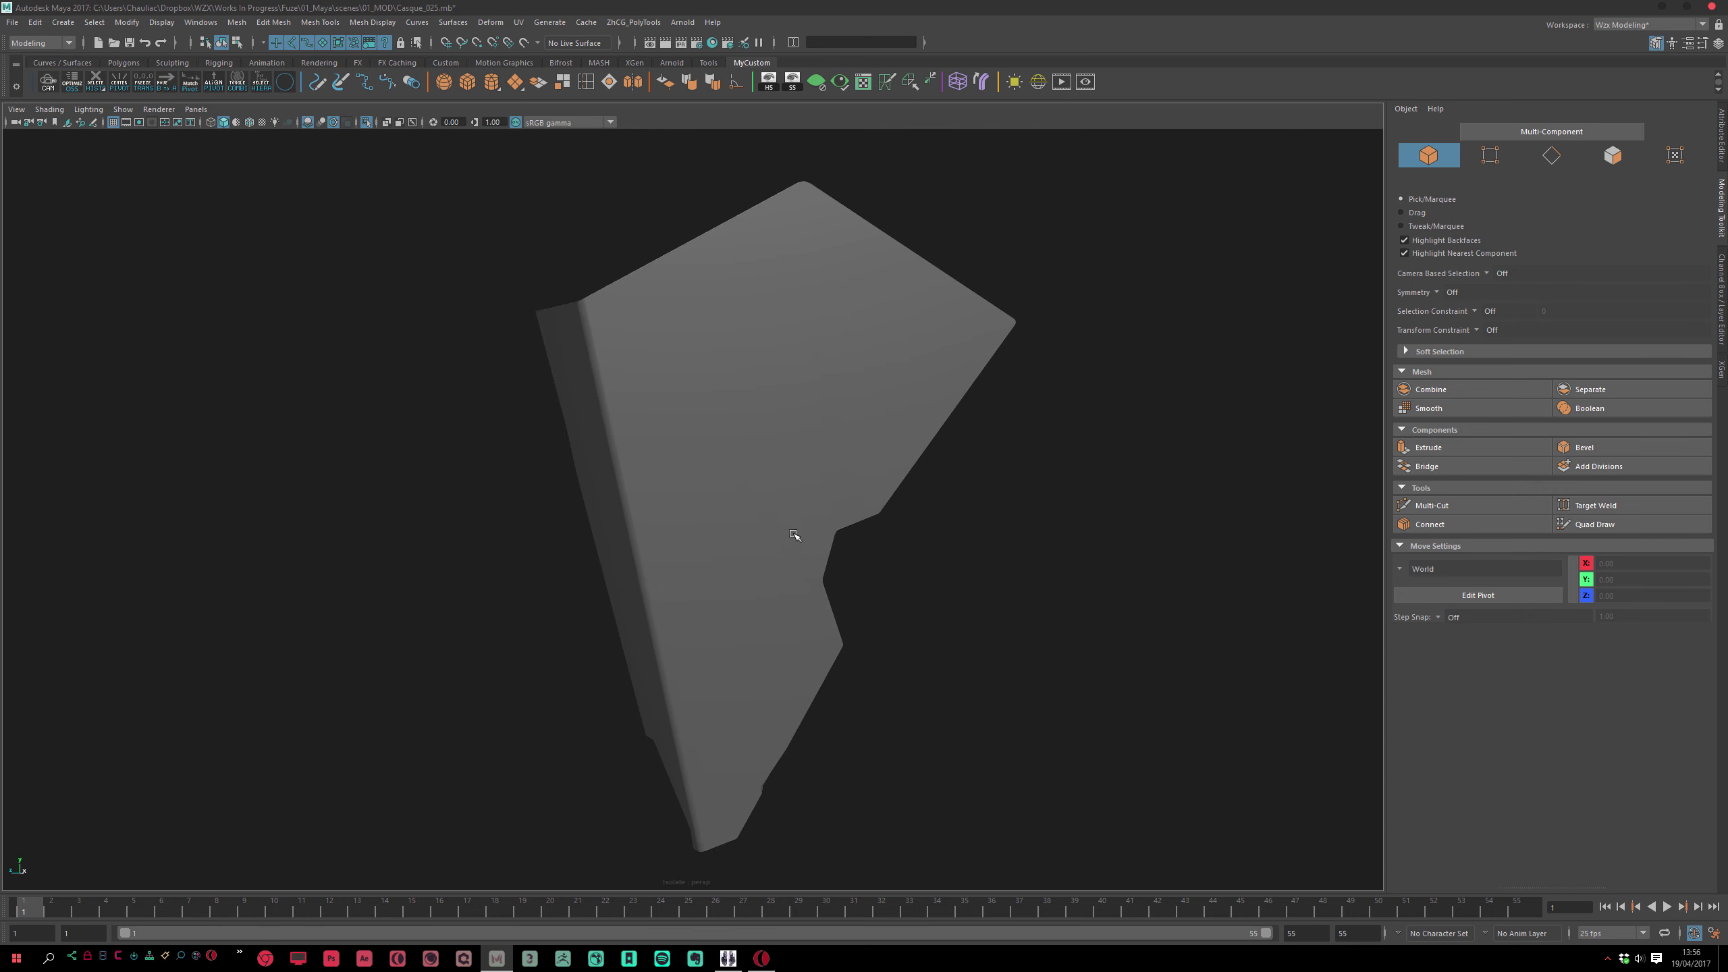
alt+drag(770, 535, 756, 479)
click(756, 479)
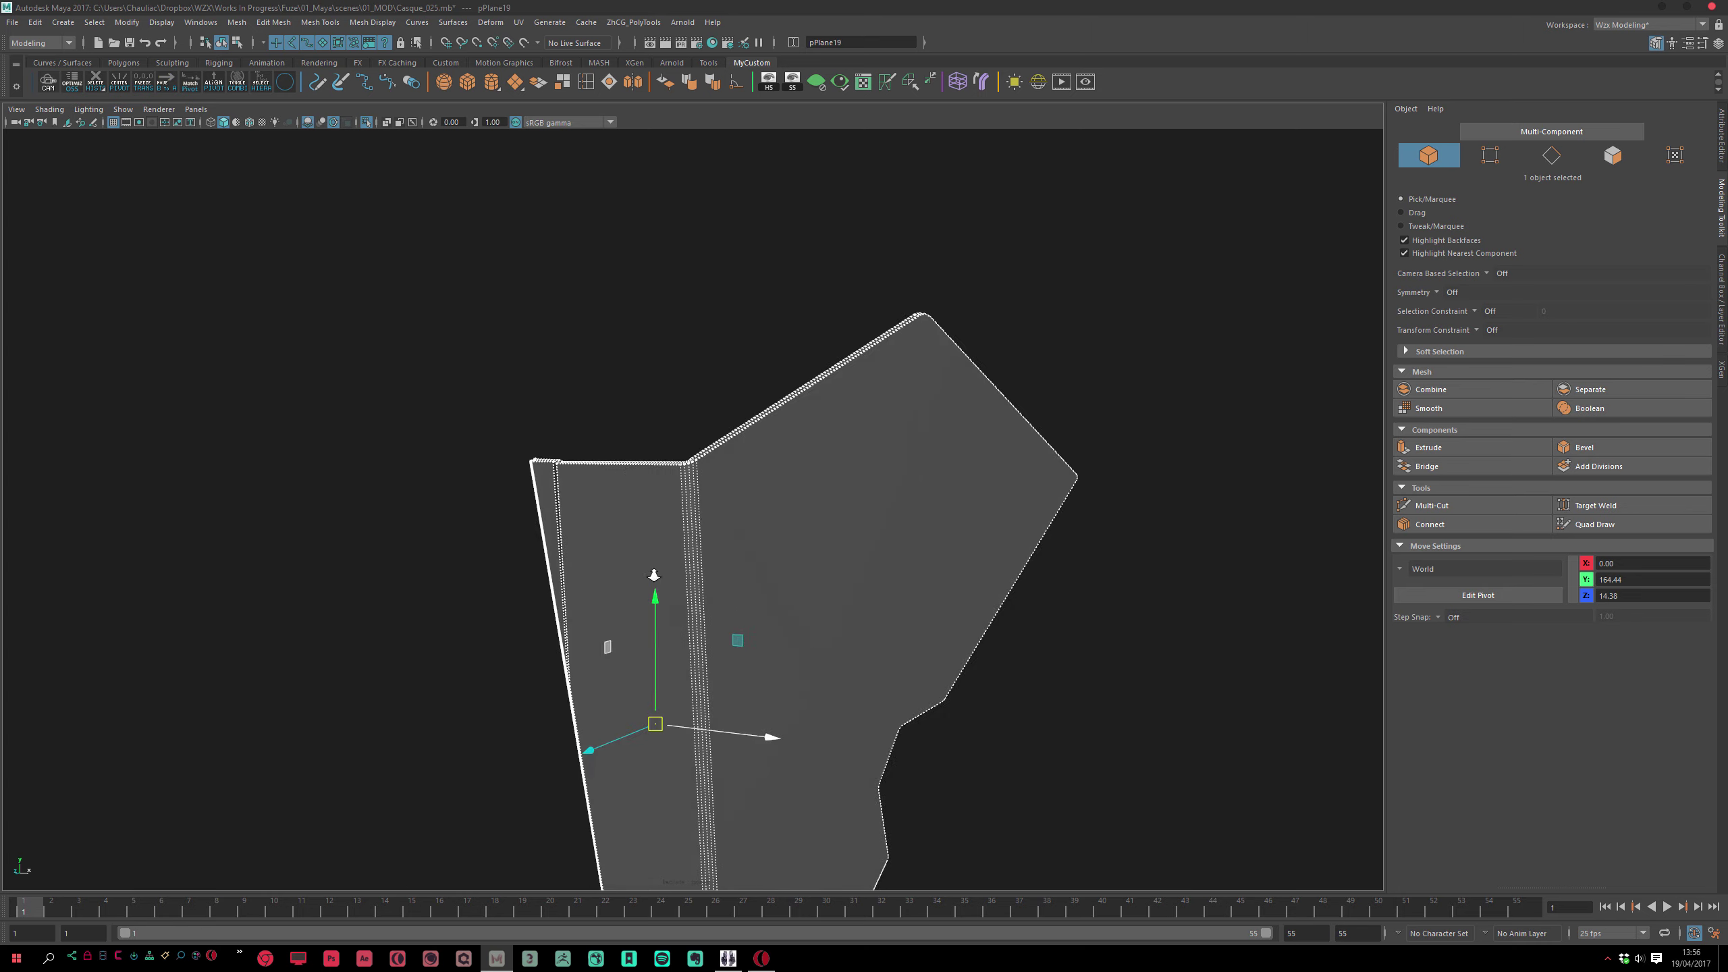
scroll(611, 540, up, 3)
scroll(612, 540, up, 1)
alt+drag(592, 563, 680, 723)
scroll(646, 650, down, 2)
key(F9)
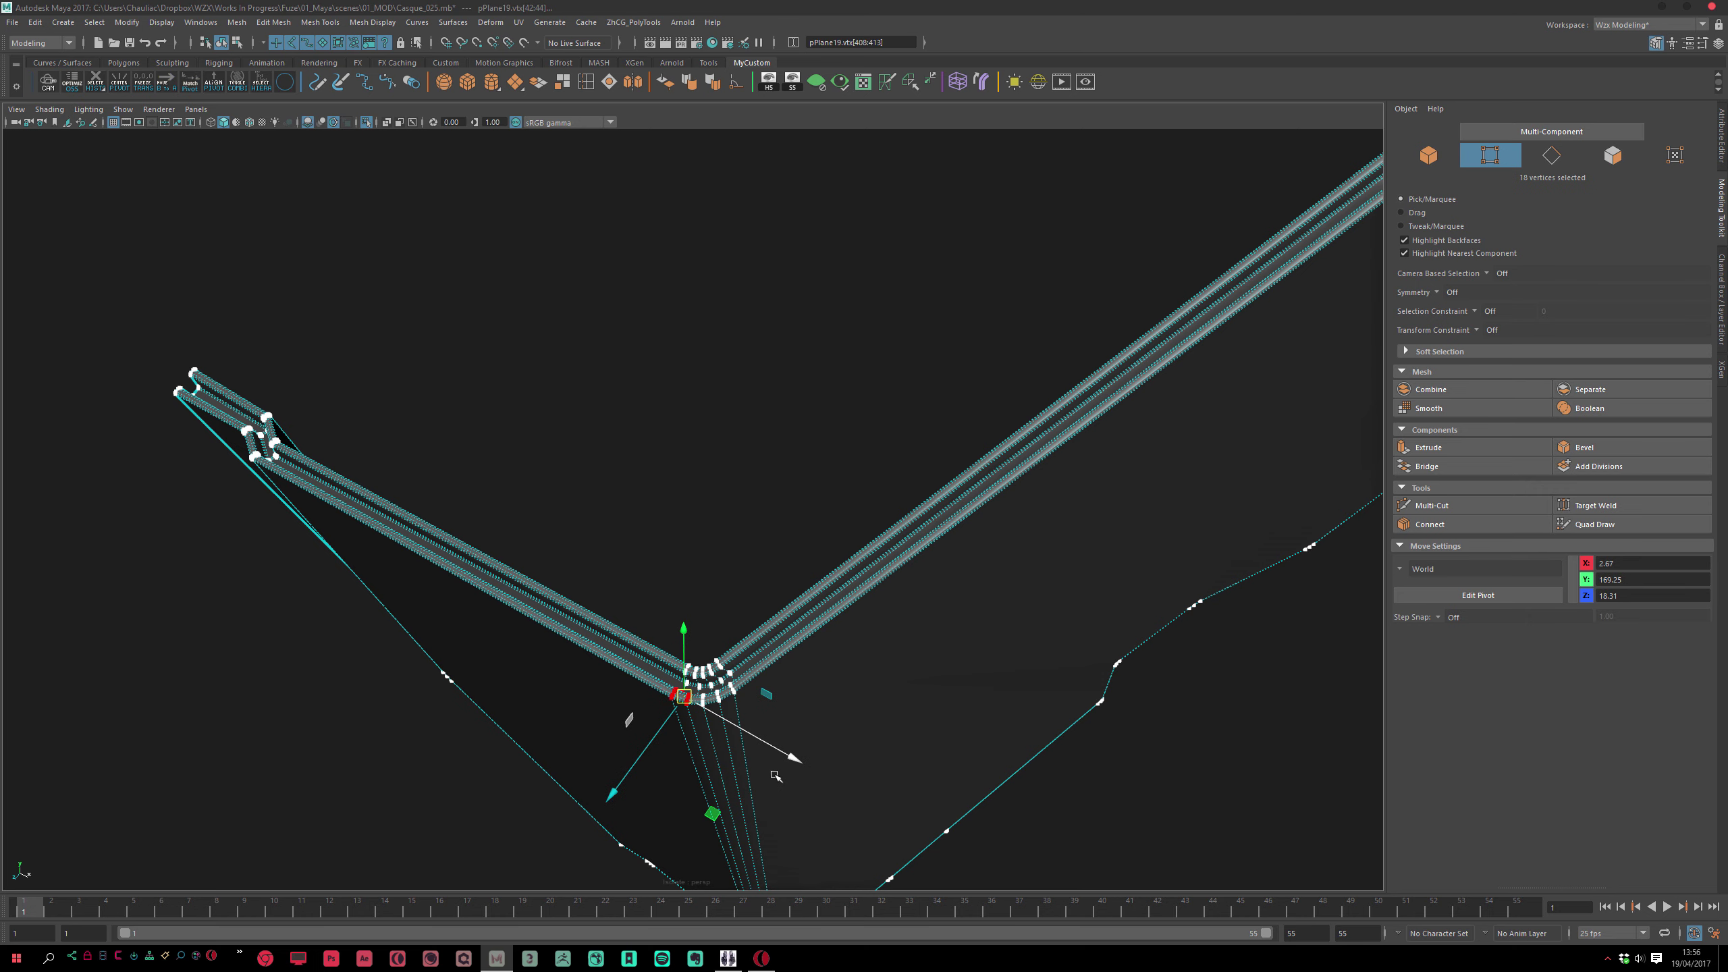
scroll(707, 680, up, 3)
key(q)
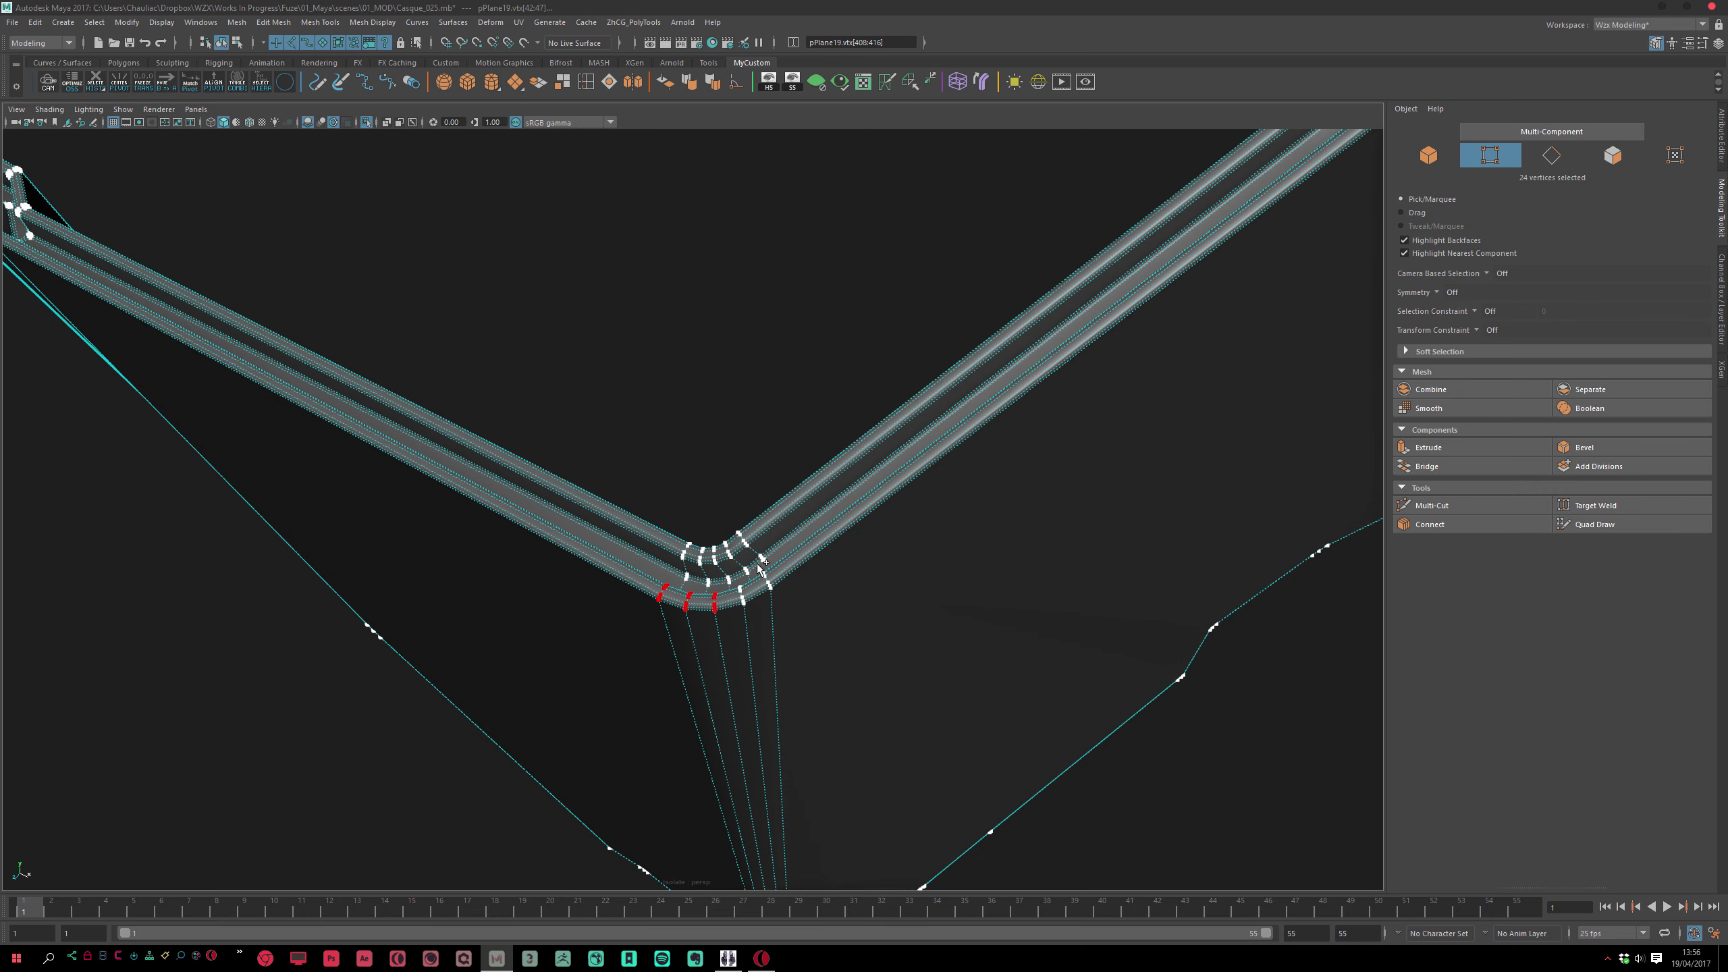
key(4)
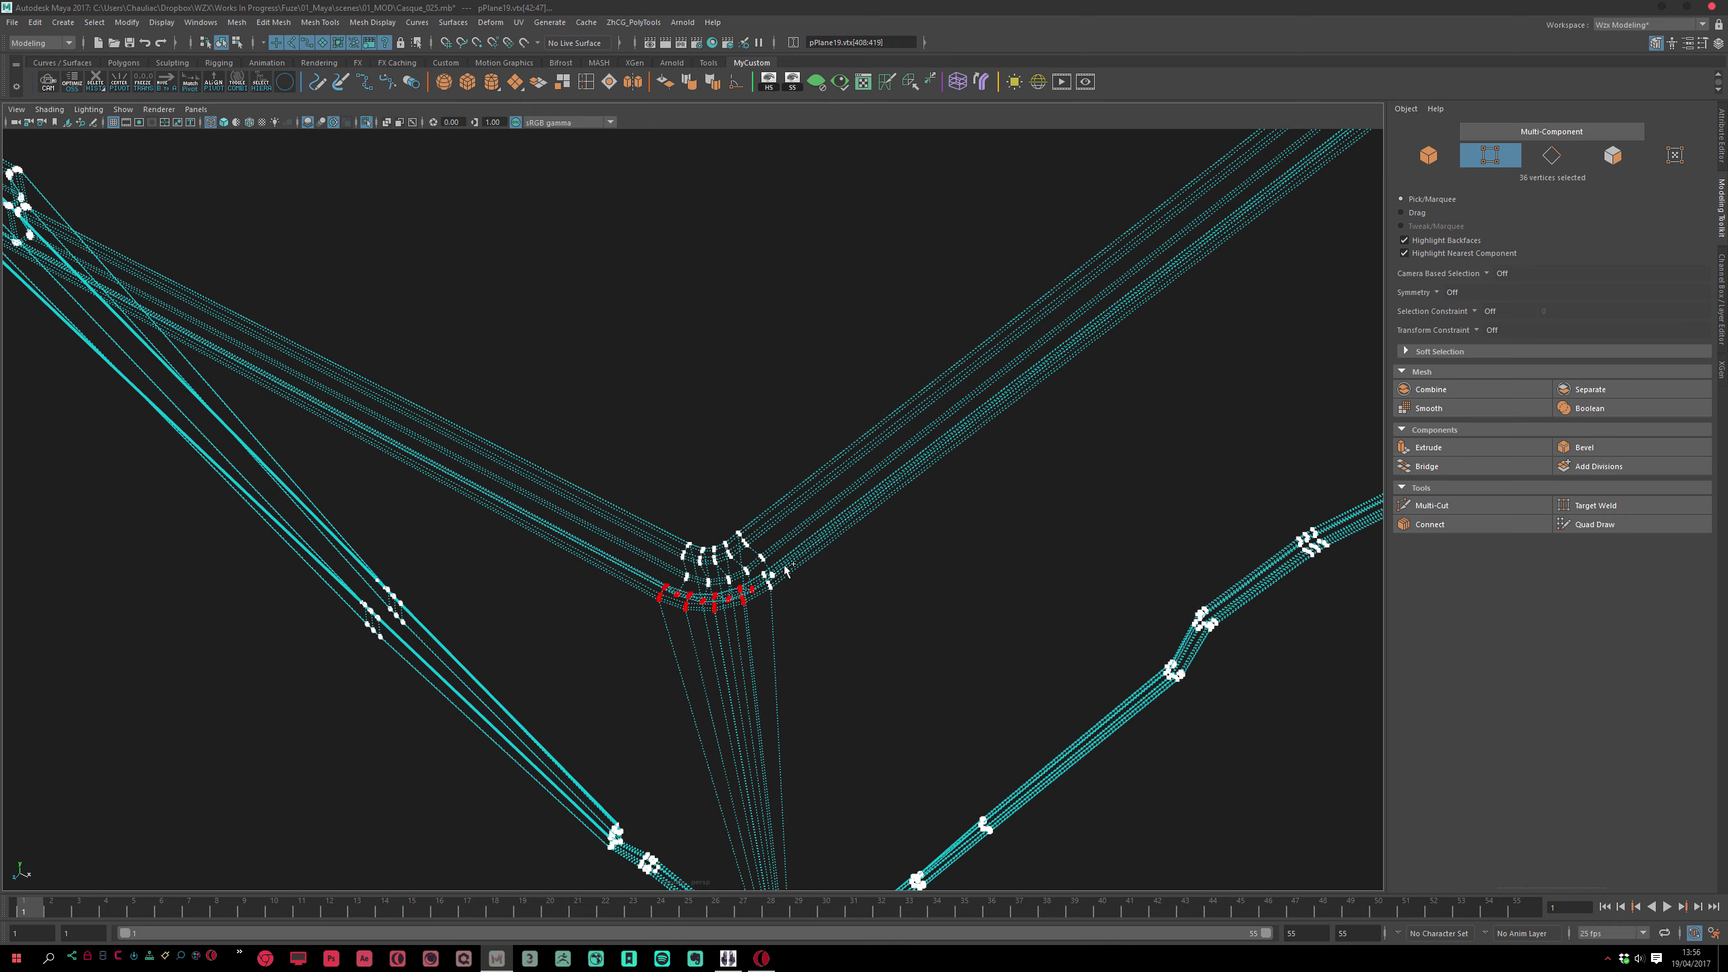
Try lowering the selected inner-corner vertices of the panel's top rim and undo the moves
key(w)
mouse_move(787, 718)
alt+mouse_down()
mouse_move(853, 745)
mouse_move(798, 715)
mouse_move(823, 674)
mouse_move(681, 613)
alt+mouse_up()
key(5)
drag(692, 409, 693, 416)
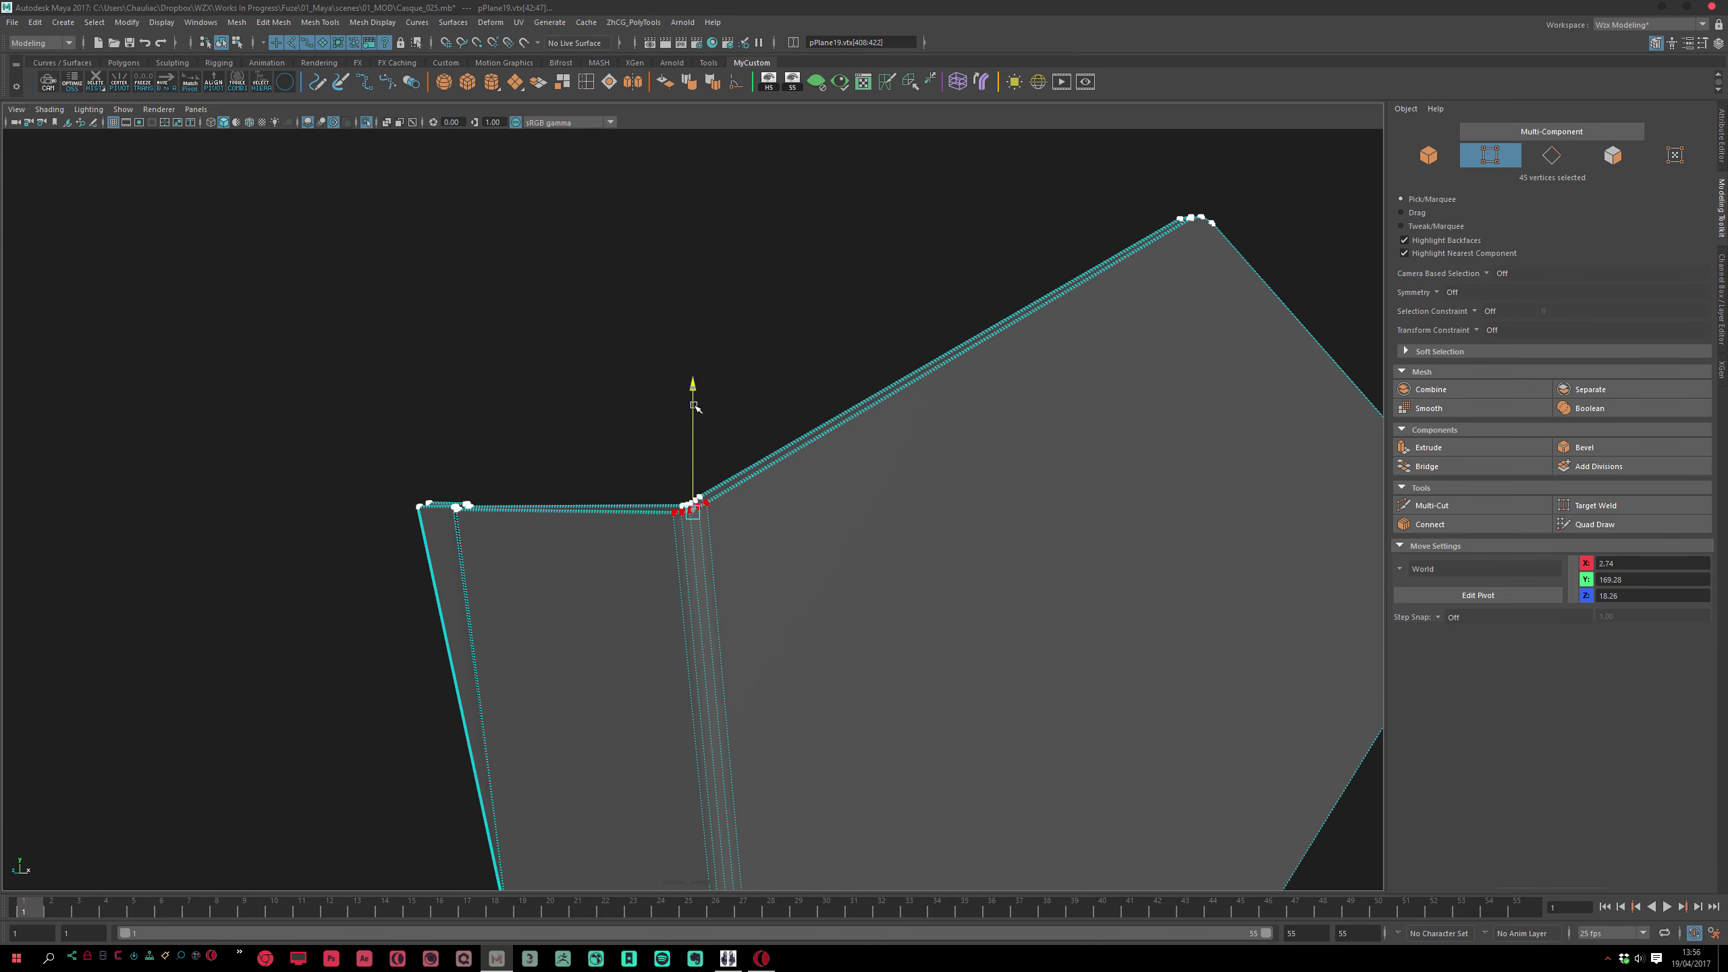
key(ctrl+z)
key(ctrl+z)
key(ctrl+z)
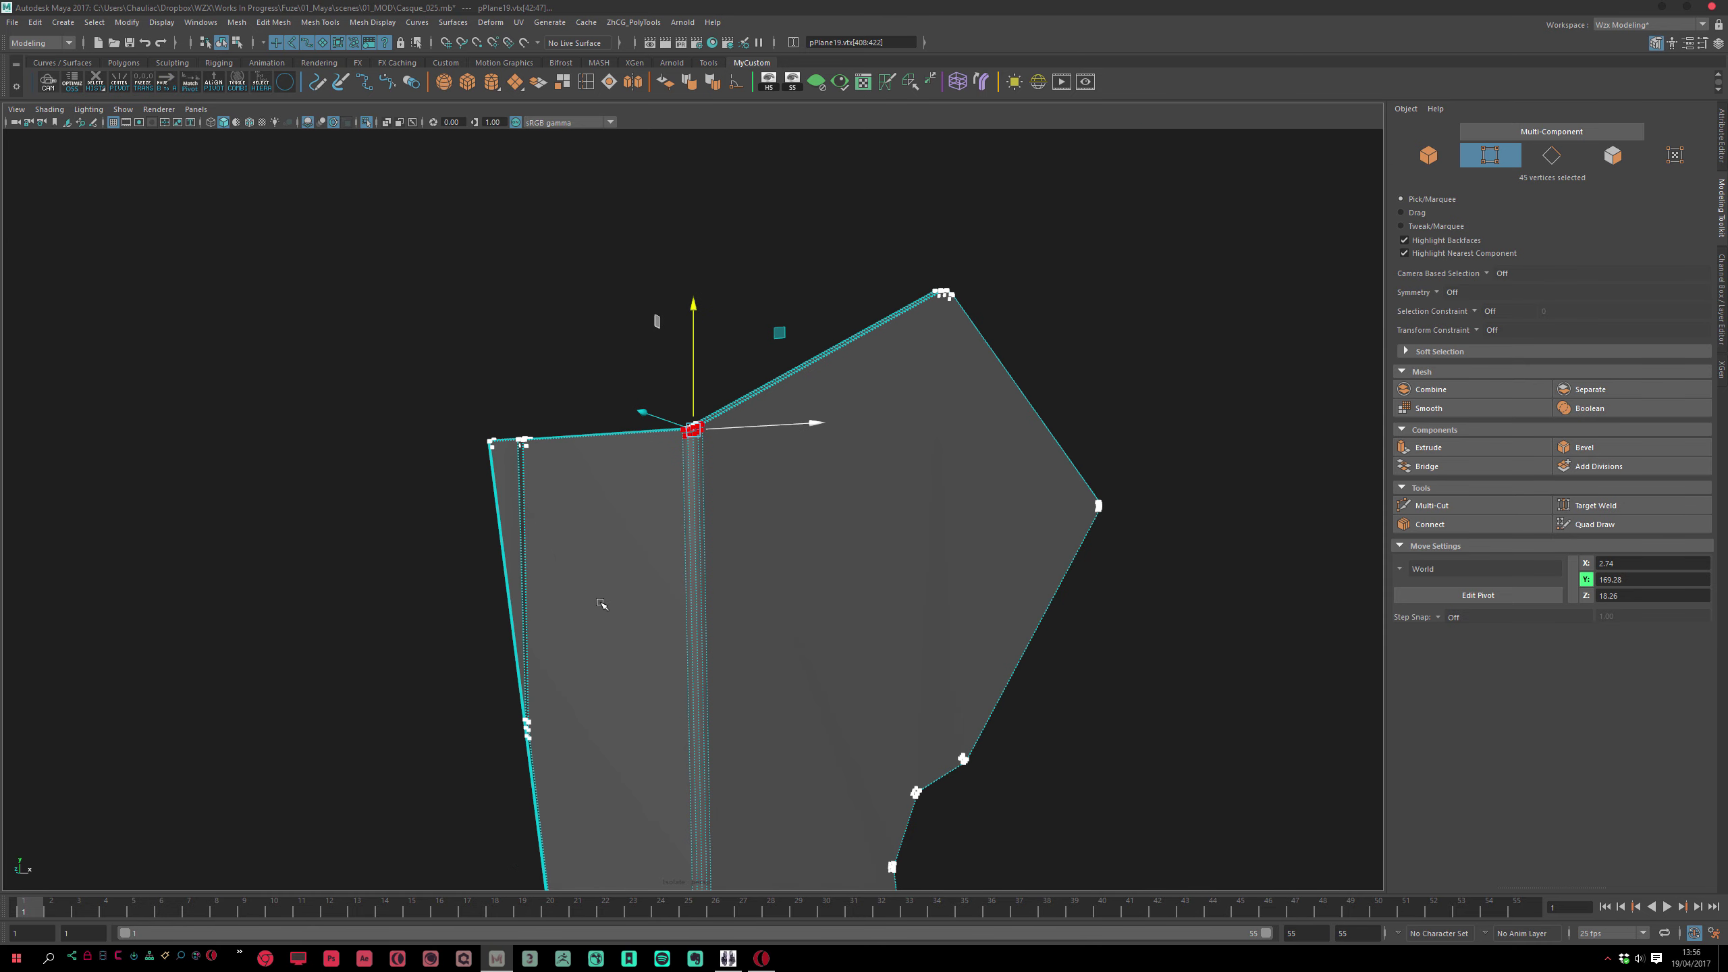
key(ctrl+z)
key(ctrl+z)
key(ctrl+z)
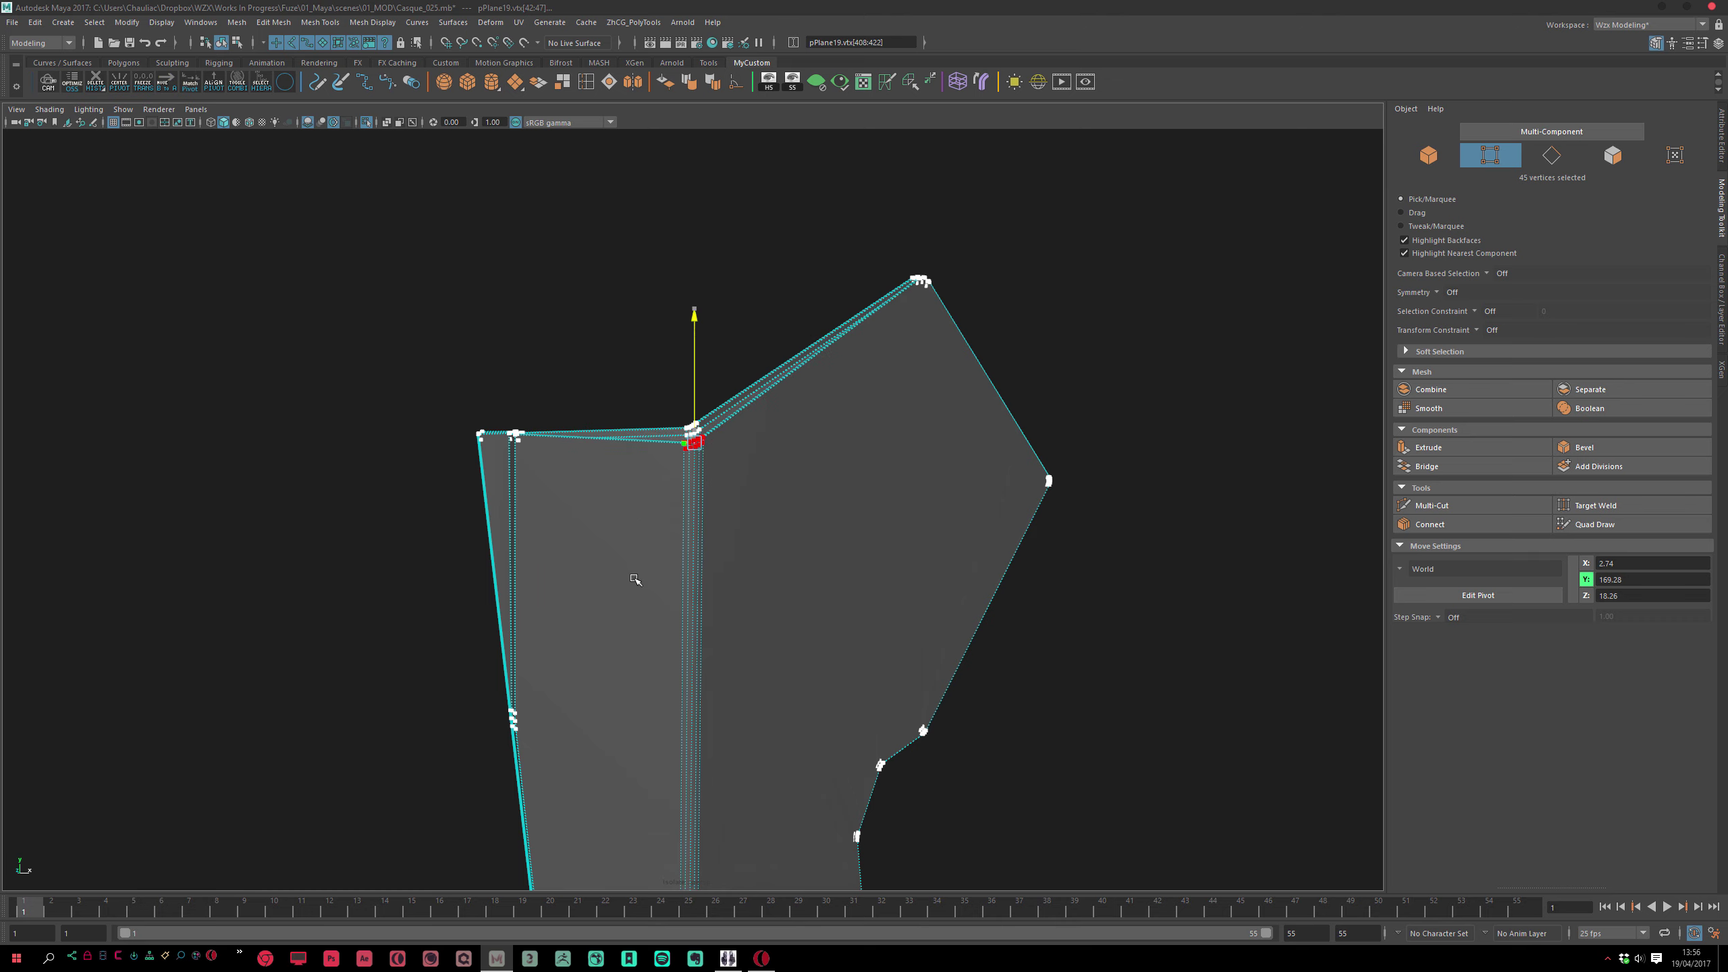
Undo the corner moves and select the lower row of rim vertices out to the panel's notched end
alt+right_drag(579, 536, 684, 563)
key(ctrl+z)
key(ctrl+z)
key(ctrl+z)
key(ctrl+z)
key(ctrl+z)
key(ctrl+z)
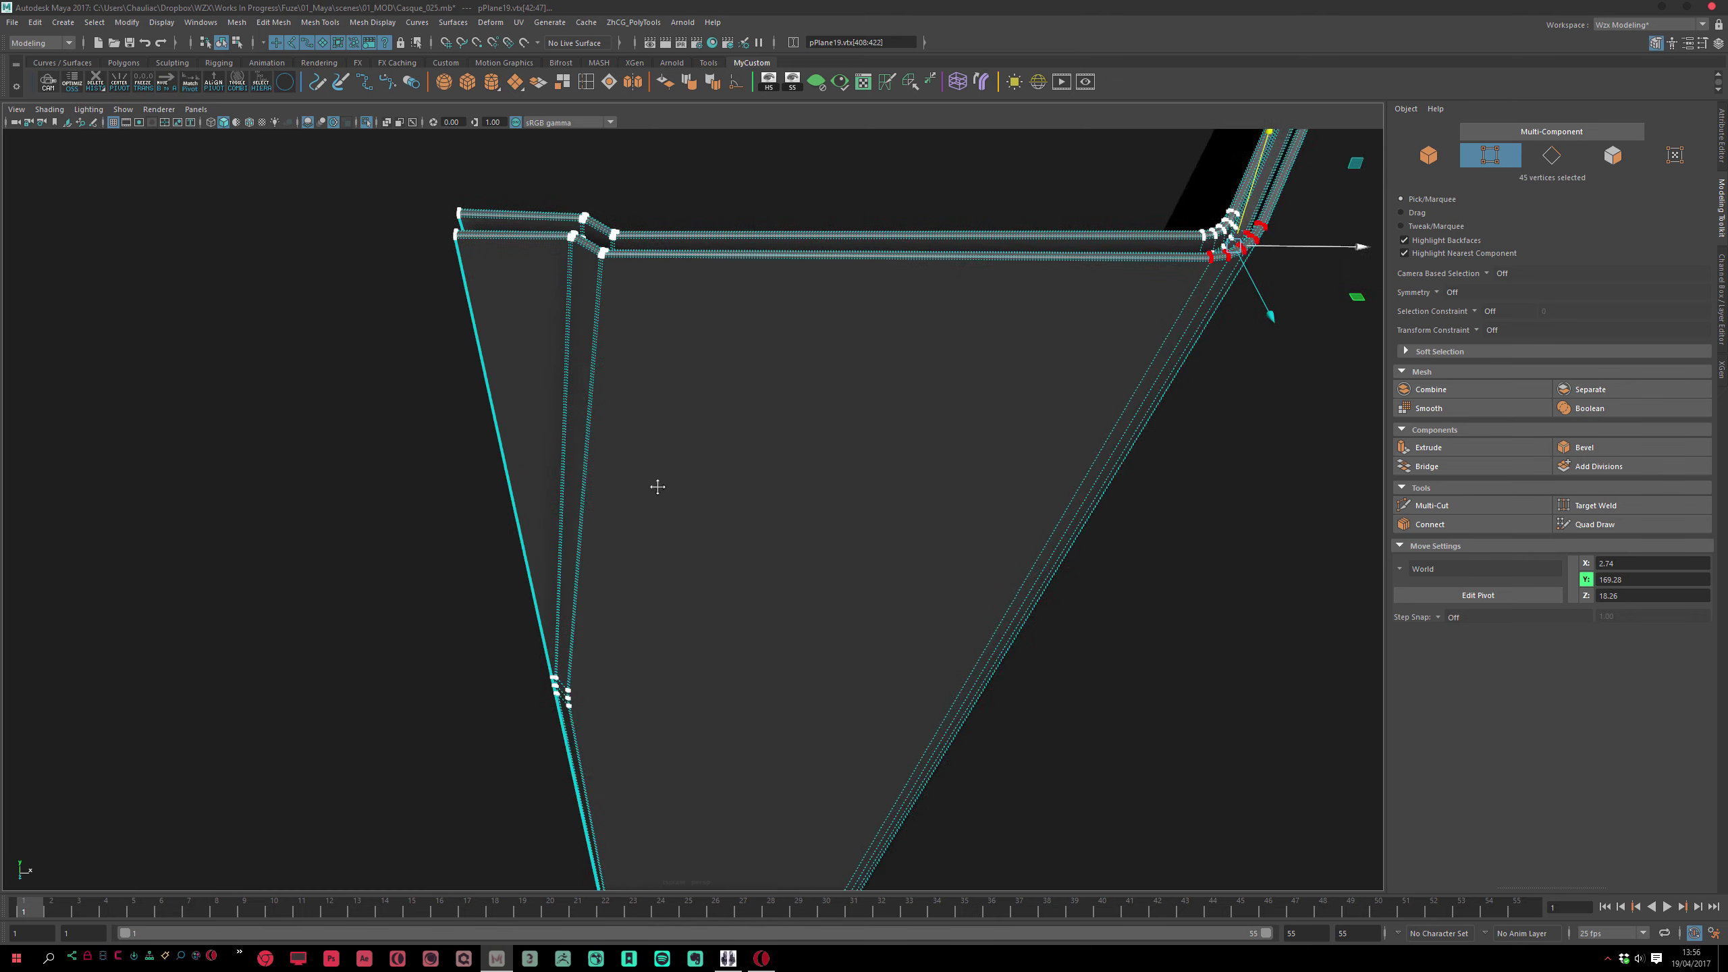
key(ctrl+z)
key(ctrl+z)
key(ctrl+z)
key(ctrl+z)
key(ctrl+z)
key(ctrl+z)
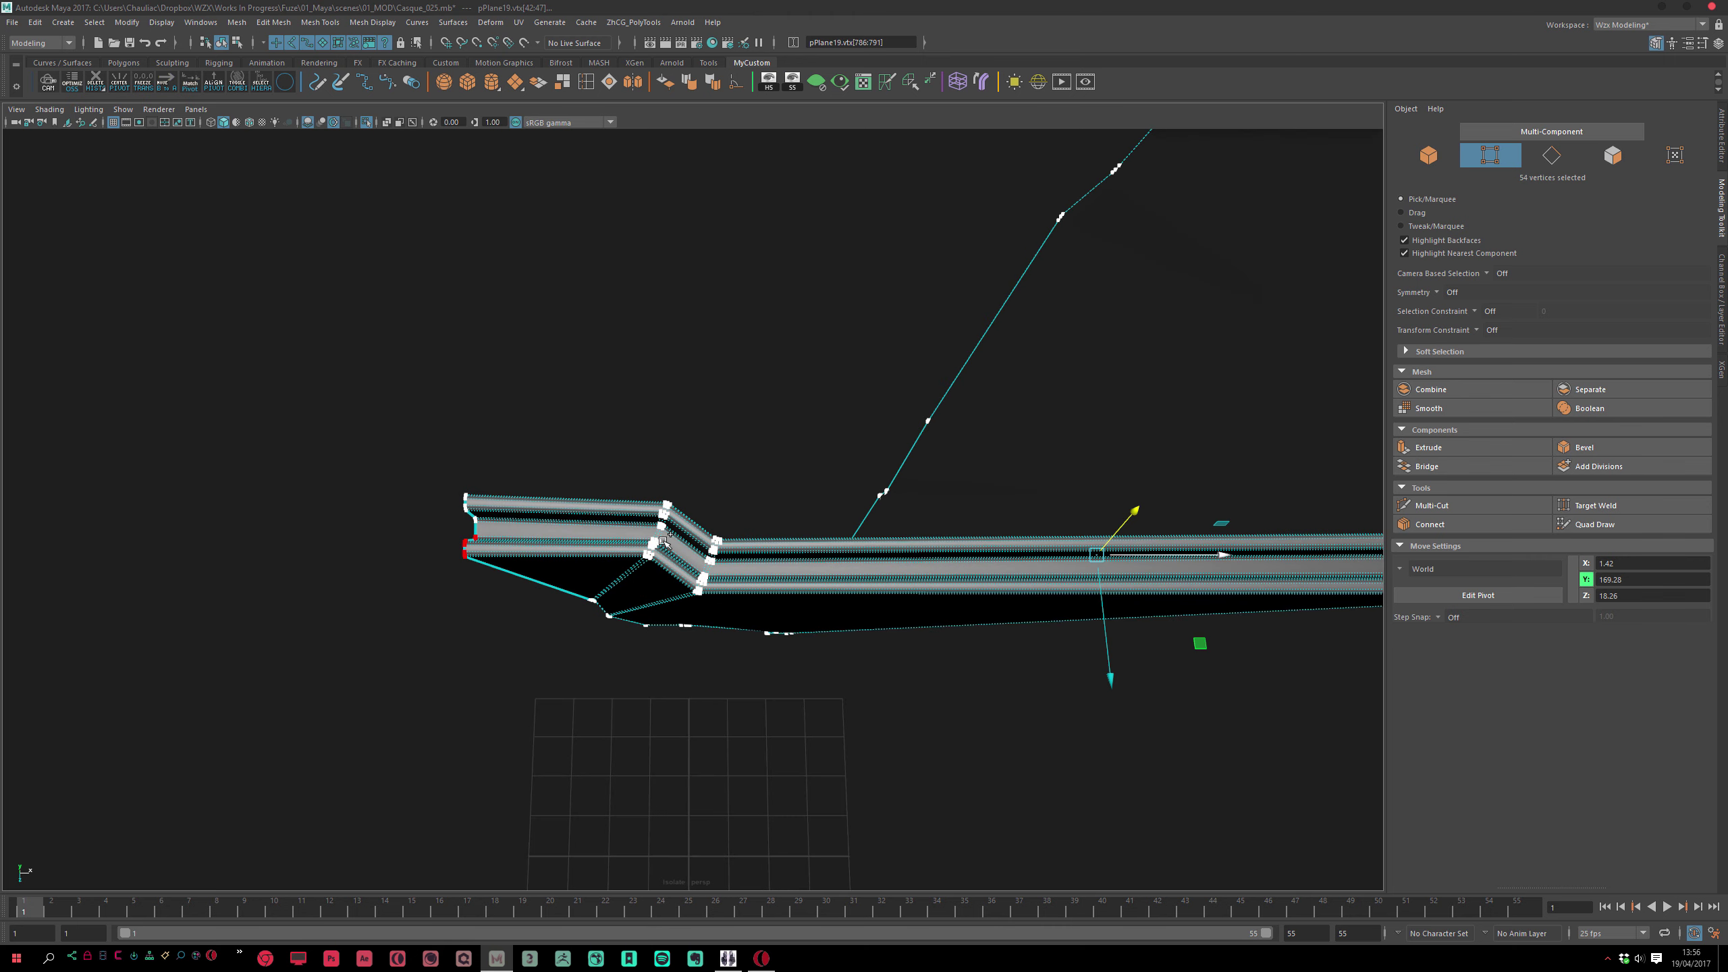
Lower the lower-edge rim vertices from the notched end to the inner corner slightly and return to object selection
key(ctrl+z)
key(ctrl+z)
key(ctrl+z)
key(ctrl+z)
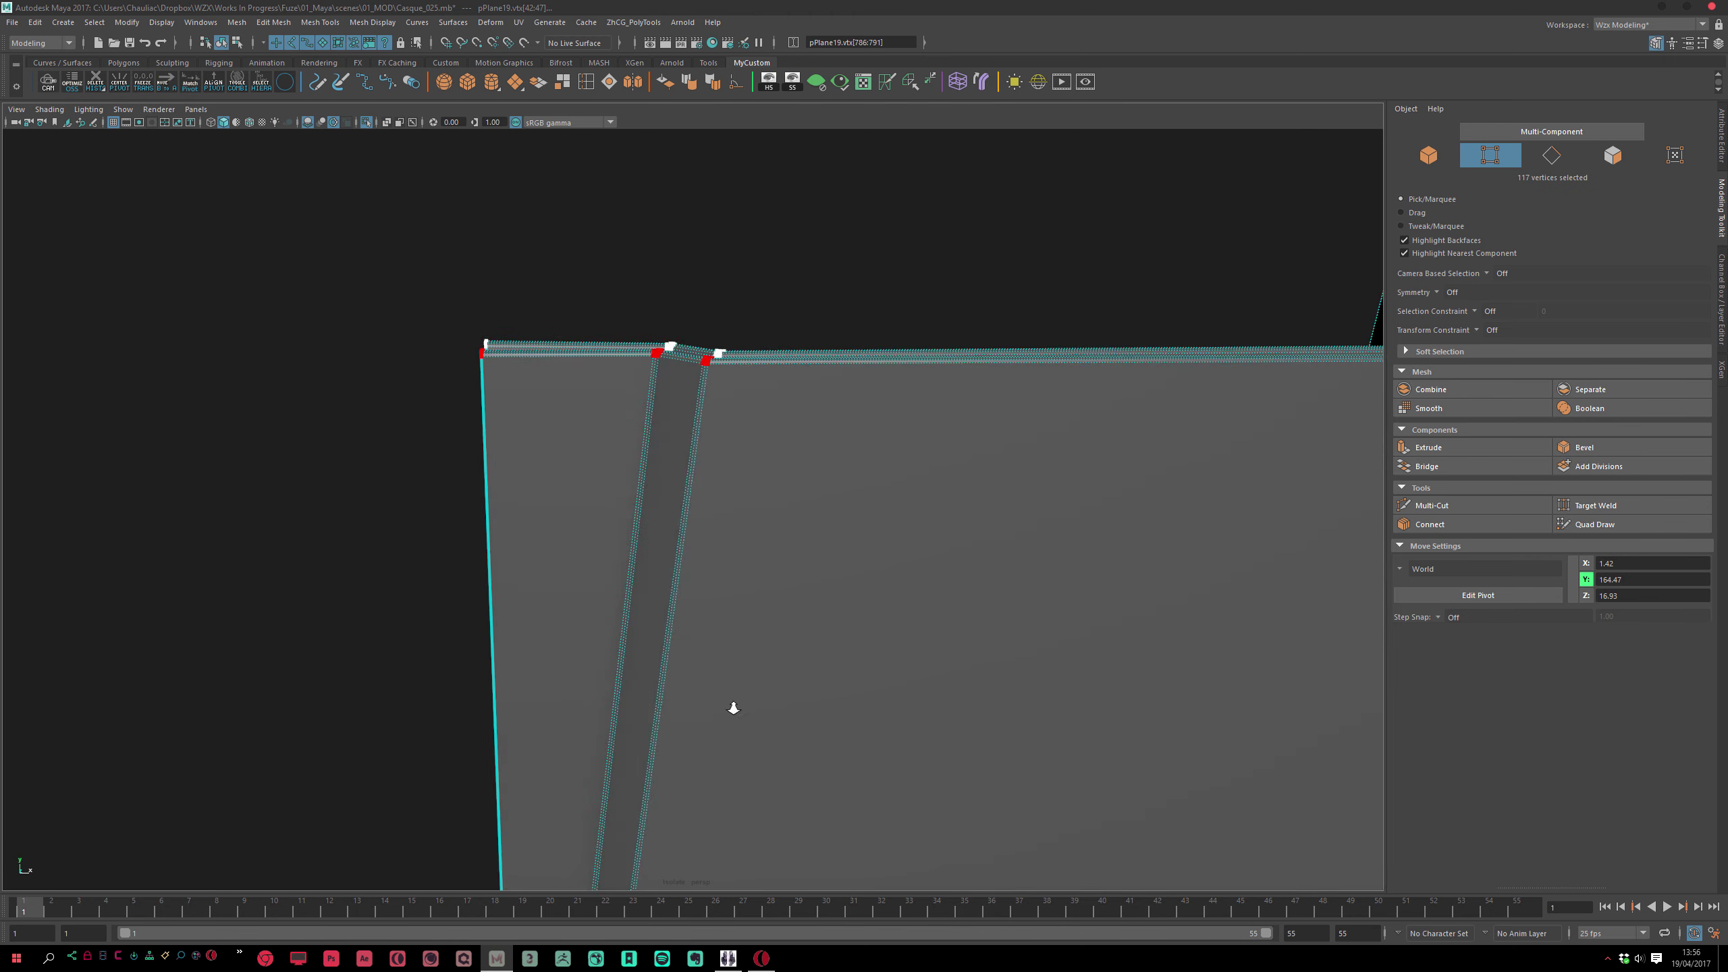
key(ctrl+z)
key(ctrl+z)
key(ctrl+z)
key(ctrl+z)
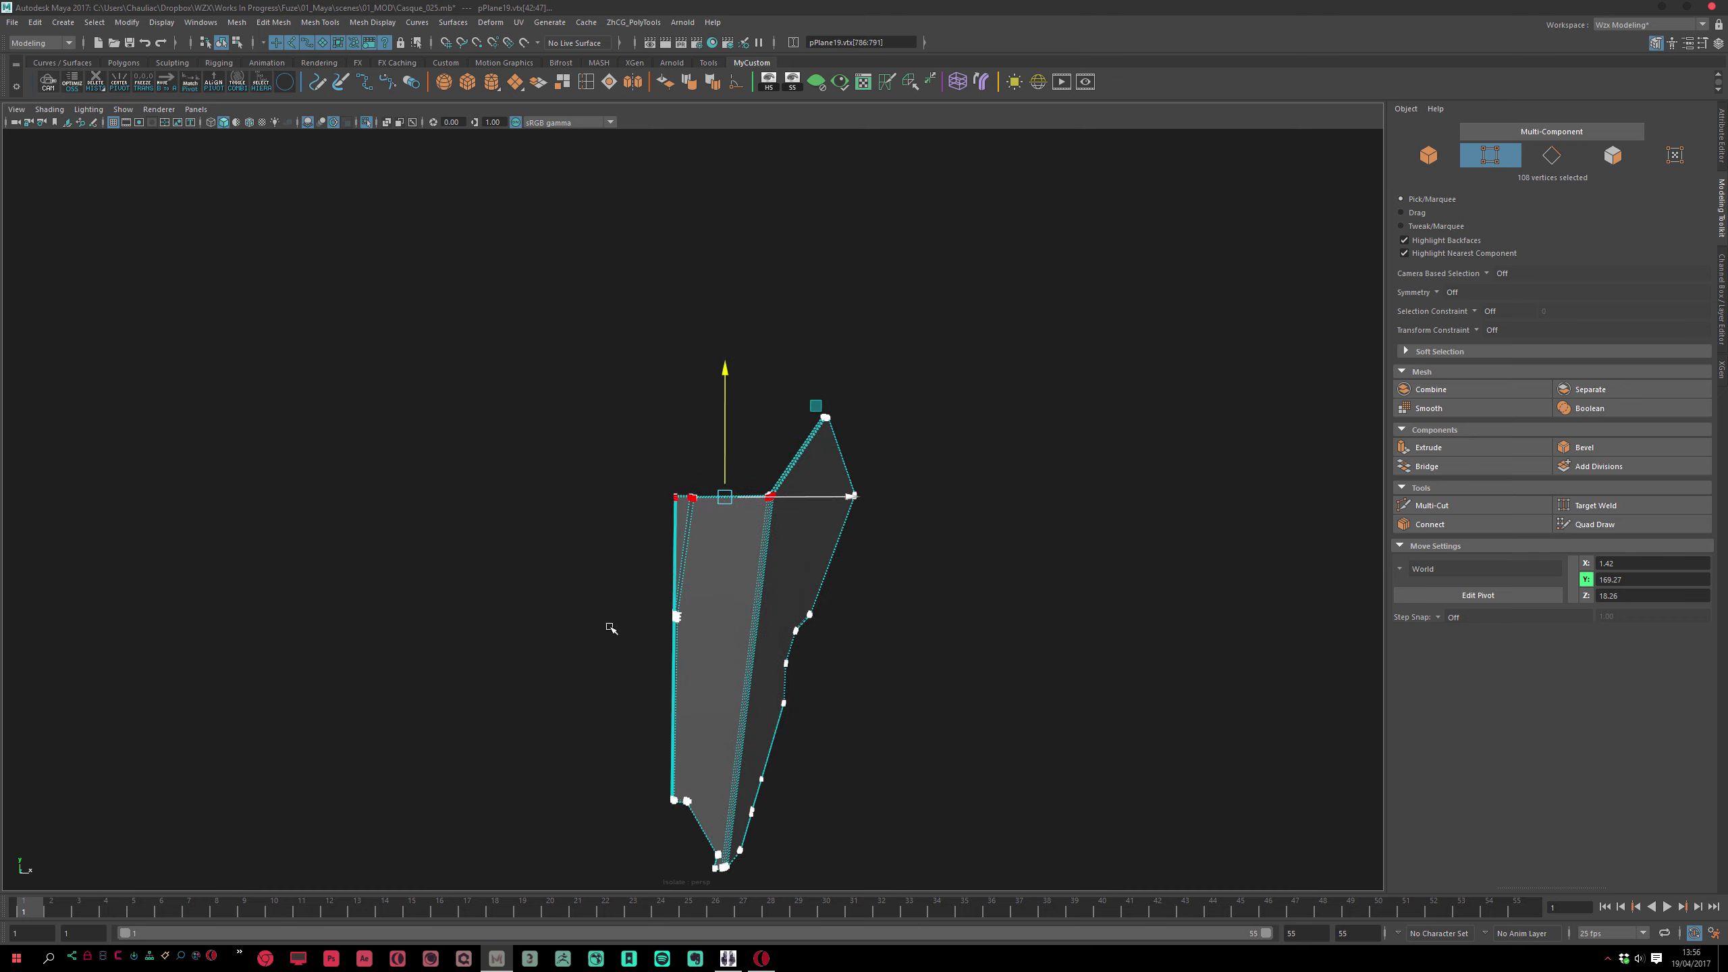
key(ctrl+z)
key(ctrl+z)
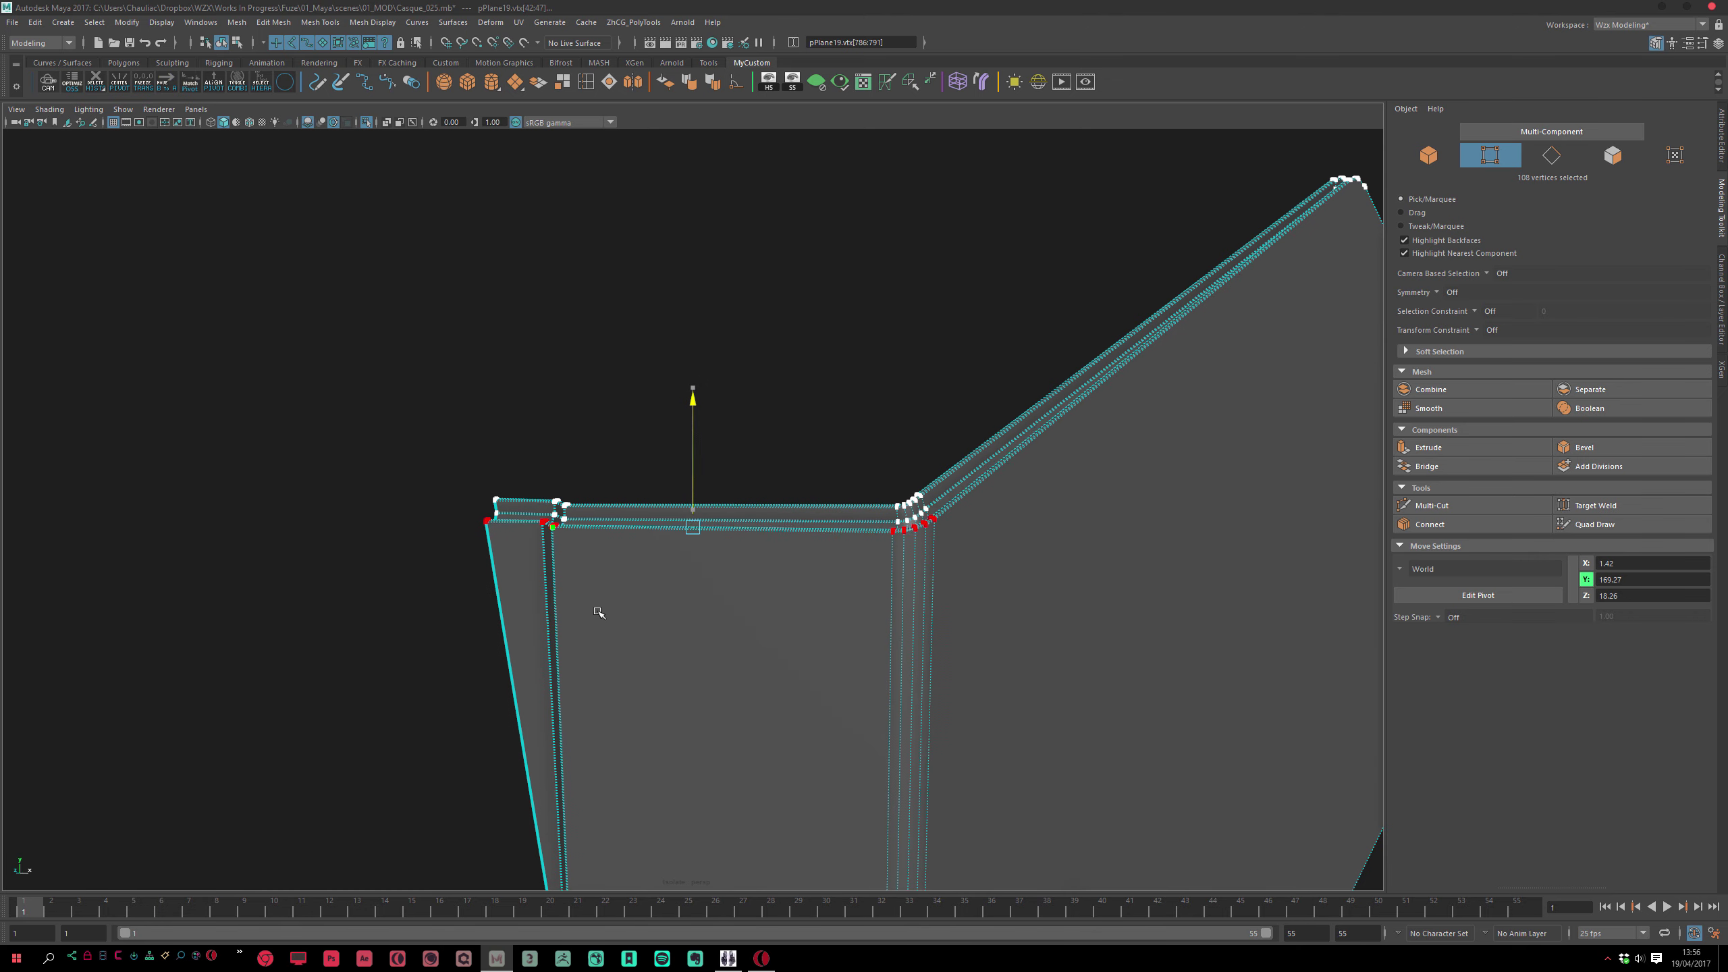
key(ctrl+z)
key(ctrl+z)
key(ctrl+z)
key(ctrl+z)
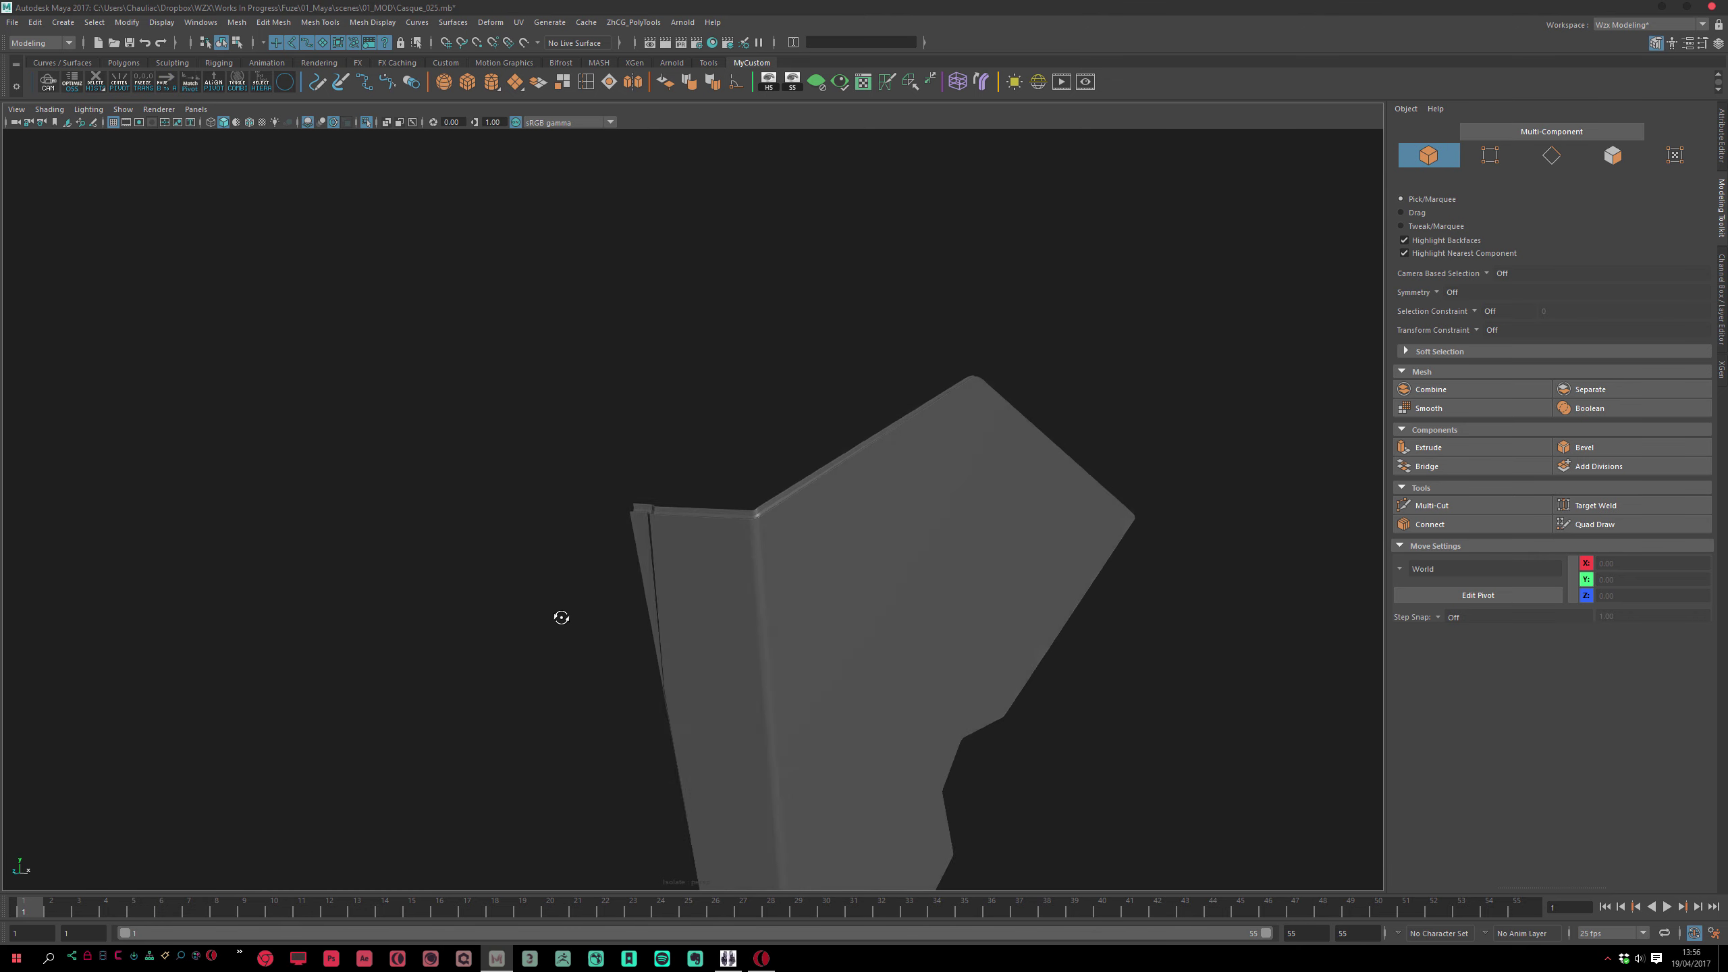
Undo back to the rim vertex selection, return to object selection and deselect the panel
key(ctrl+z)
key(ctrl+z)
key(ctrl+z)
key(ctrl+z)
key(ctrl+z)
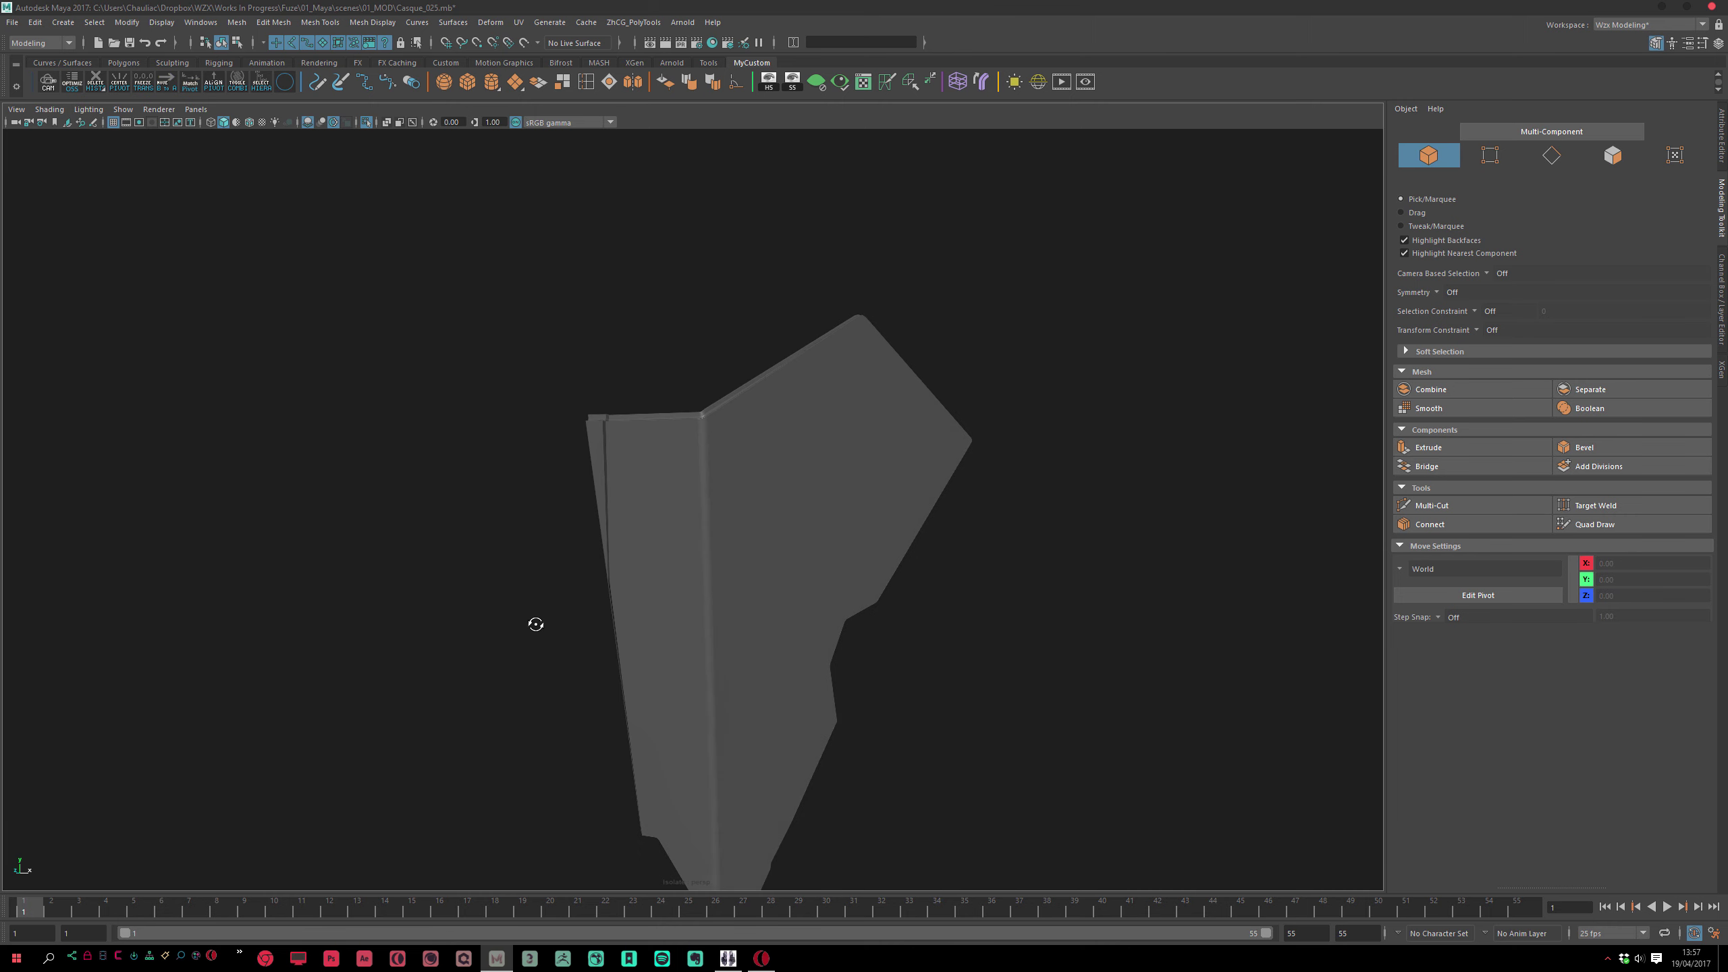
key(ctrl+z)
key(ctrl+z)
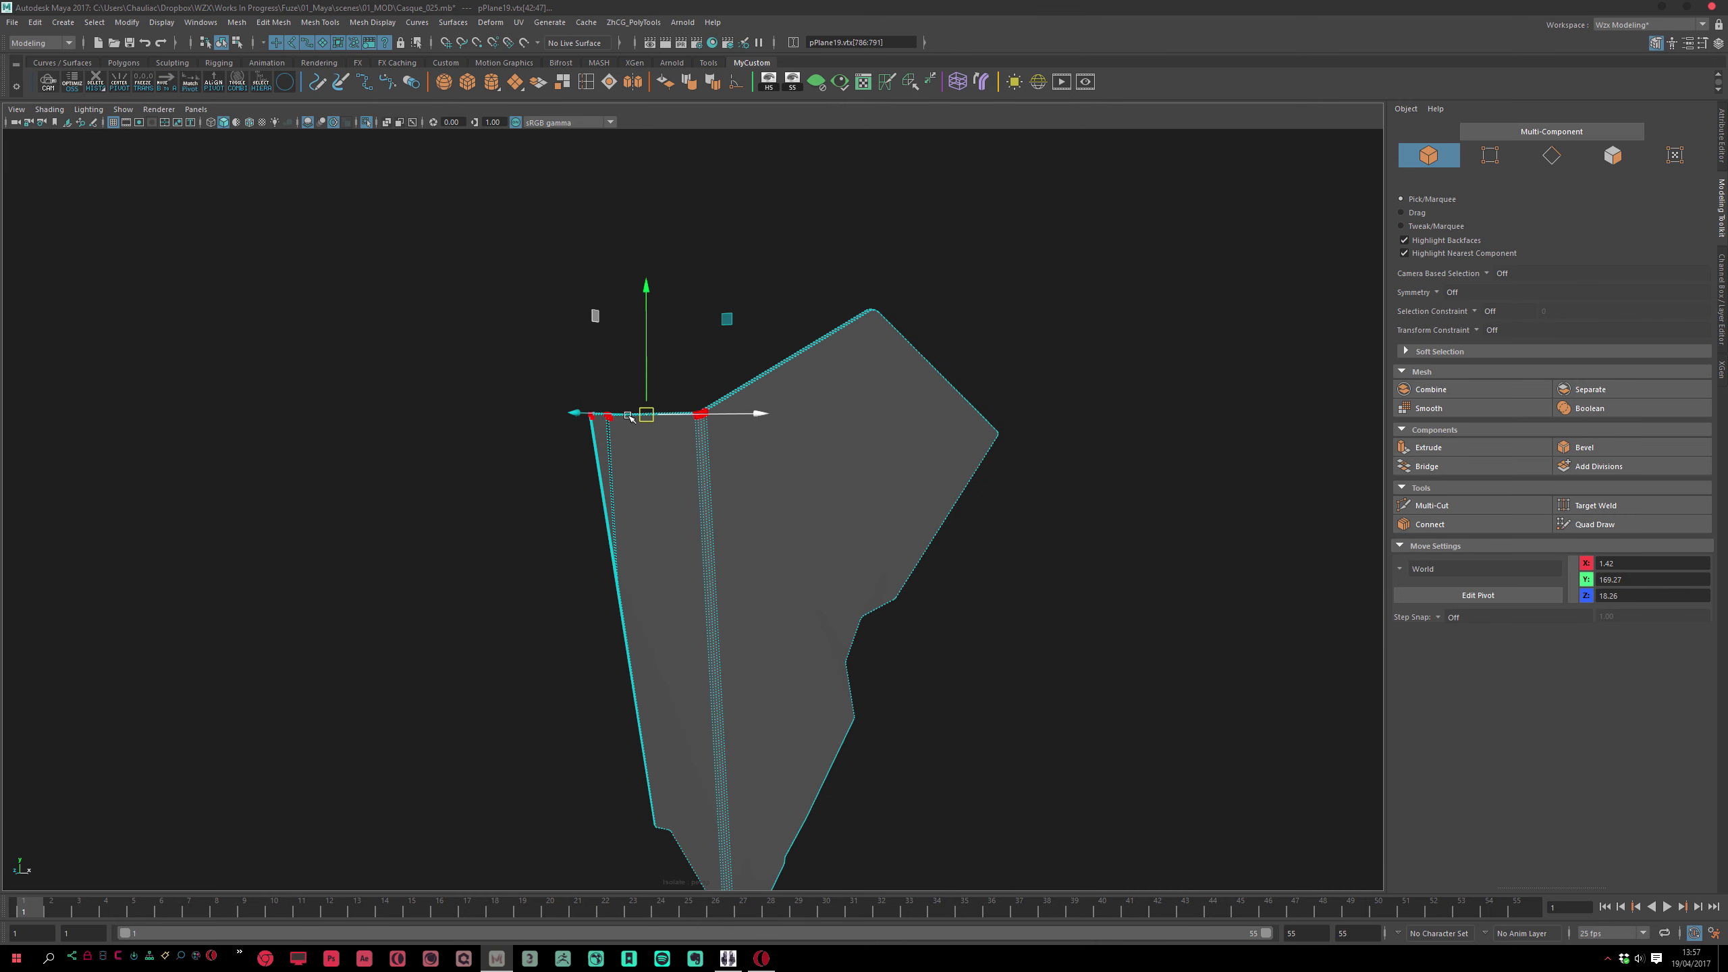
right_drag(651, 383, 725, 321)
click(532, 354)
Turn on scene lights and shadows in the viewport
alt+right_drag(532, 354, 571, 474)
alt+drag(571, 475, 543, 468)
alt+middle_drag(543, 467, 513, 413)
alt+drag(514, 413, 585, 464)
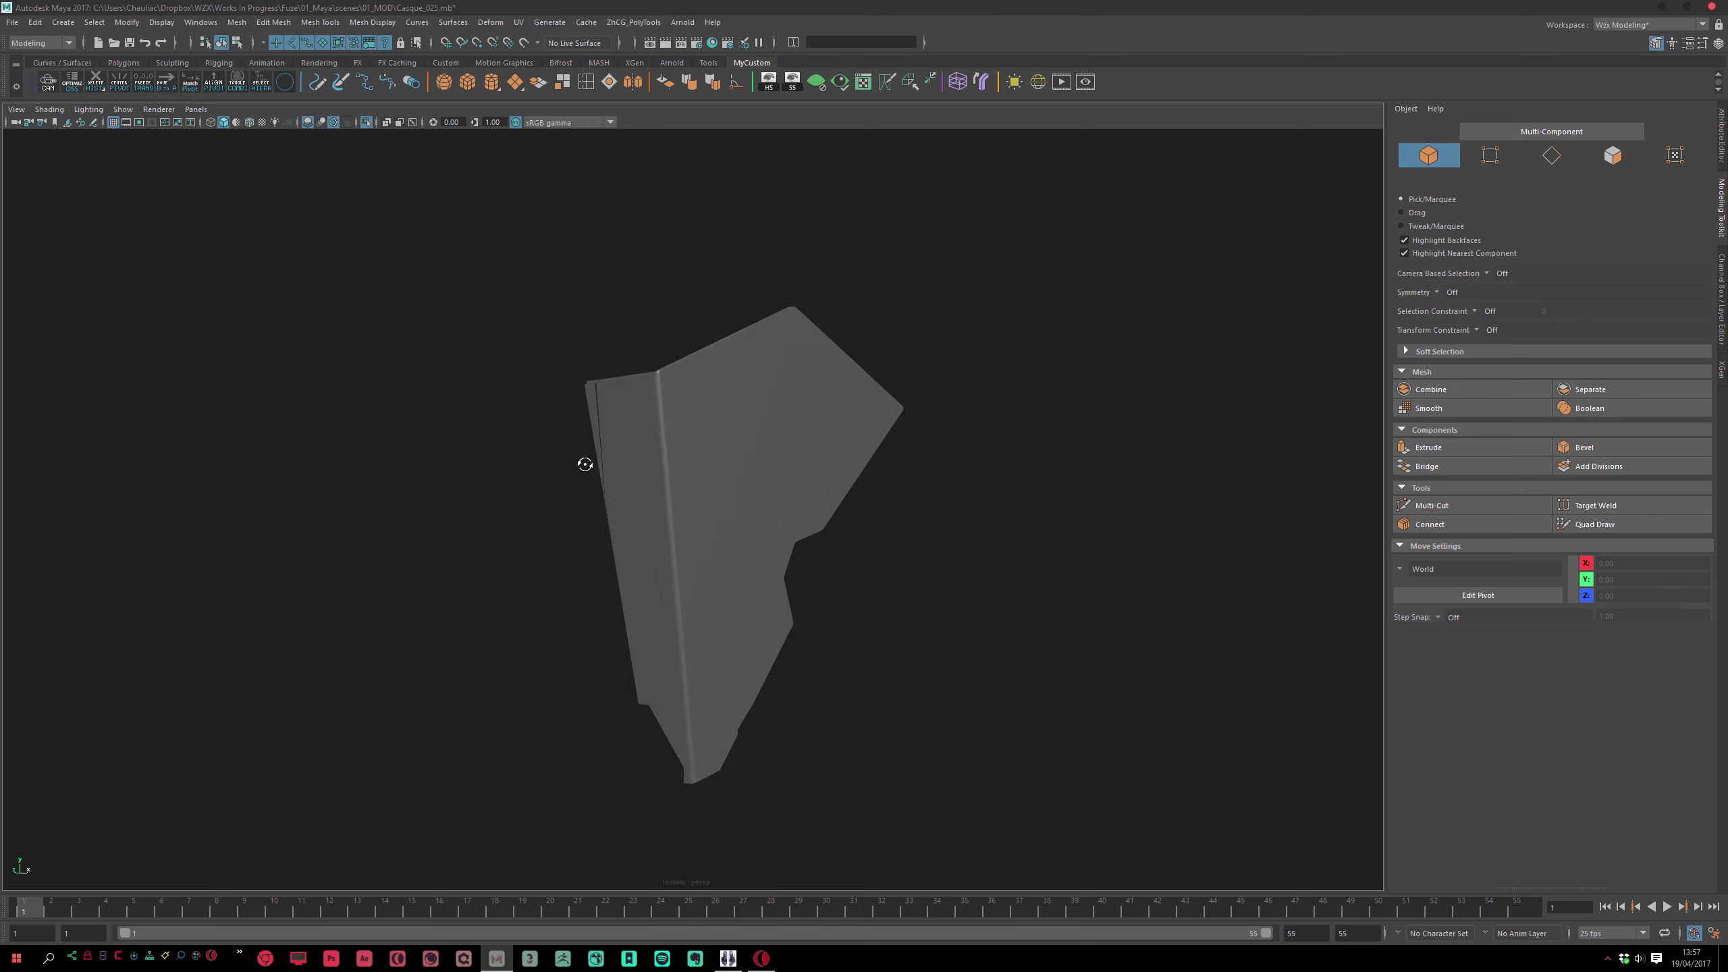
click(287, 127)
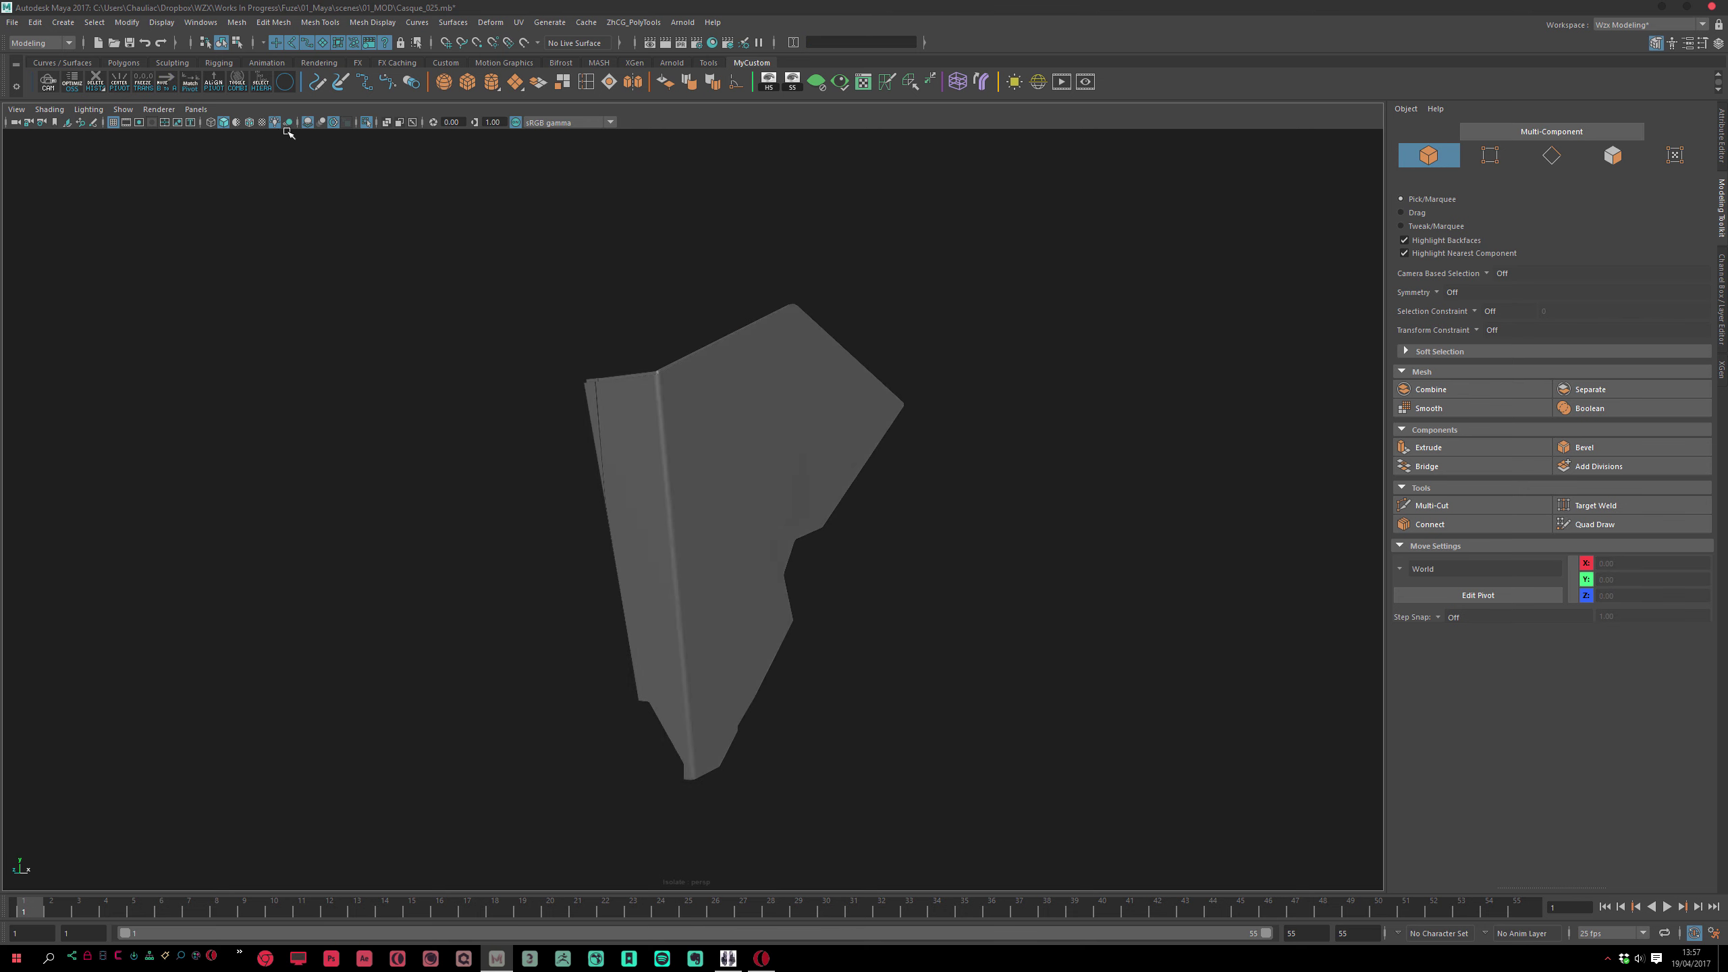
alt+drag(468, 339, 495, 376)
alt+right_drag(495, 376, 478, 490)
alt+right_drag(478, 490, 426, 374)
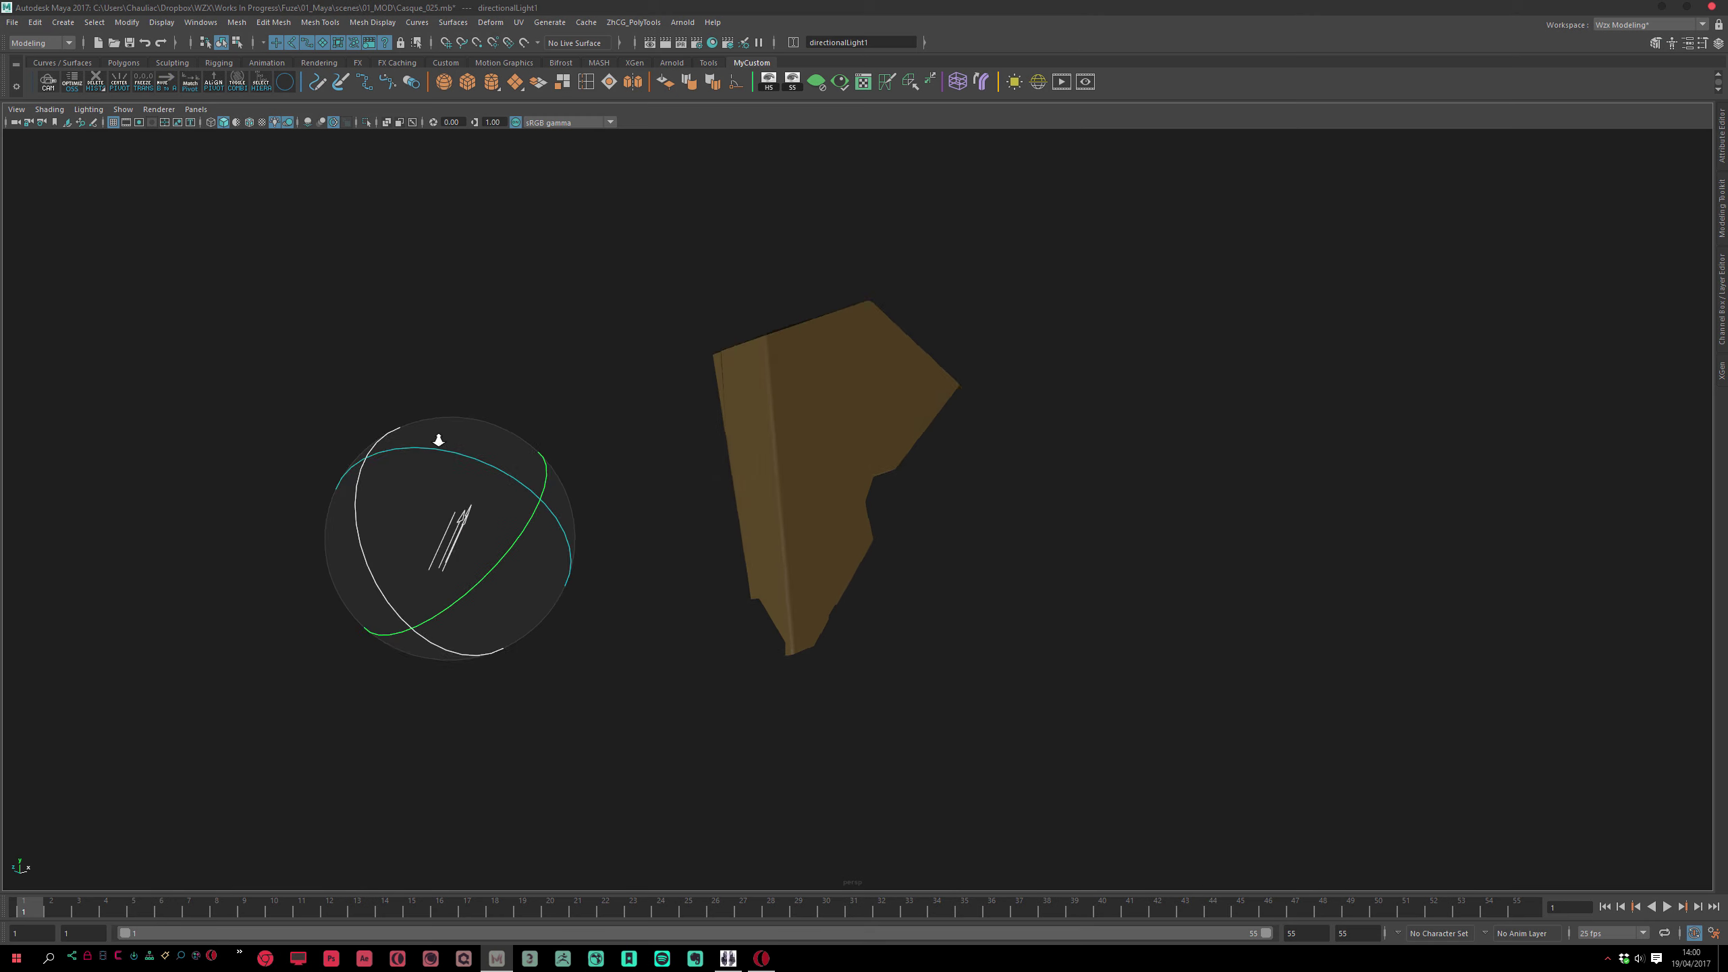
Assign the existing grey material to the helmet panel
mouse_move(435, 444)
alt+mouse_down()
mouse_move(598, 505)
mouse_move(413, 417)
alt+mouse_up()
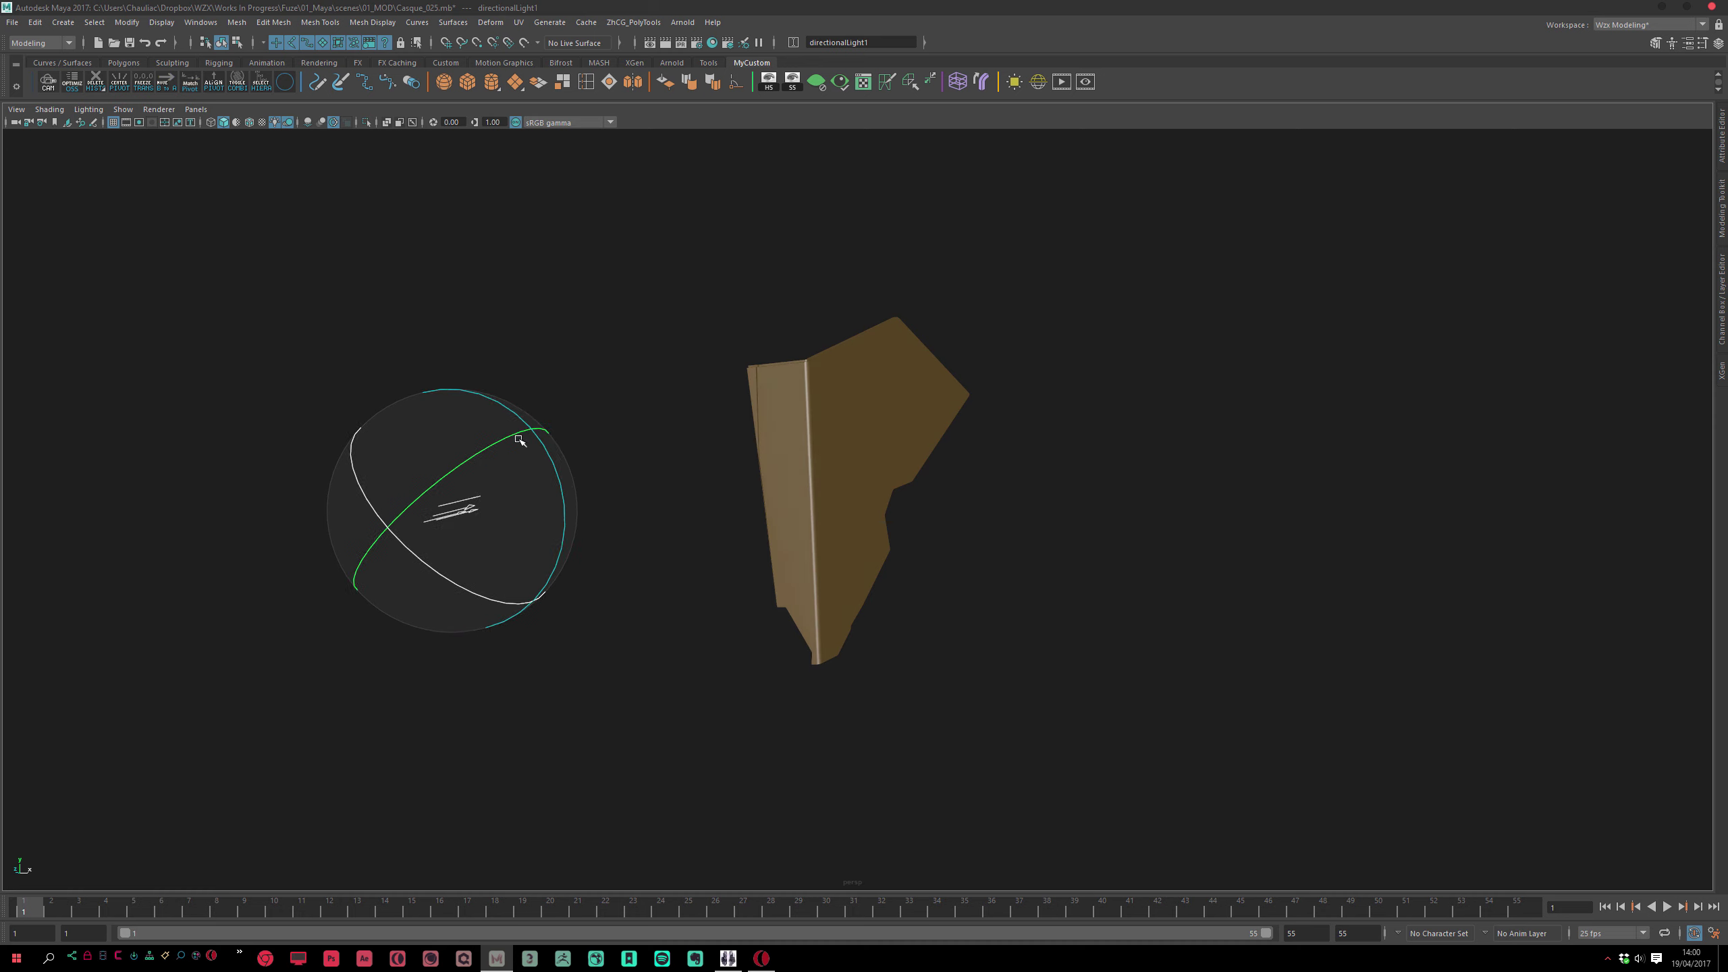
alt+drag(519, 440, 580, 533)
alt+right_drag(580, 533, 591, 571)
alt+drag(591, 572, 504, 565)
mouse_move(289, 518)
alt+mouse_down()
mouse_move(239, 537)
mouse_move(259, 513)
mouse_move(197, 521)
mouse_move(589, 558)
alt+mouse_up()
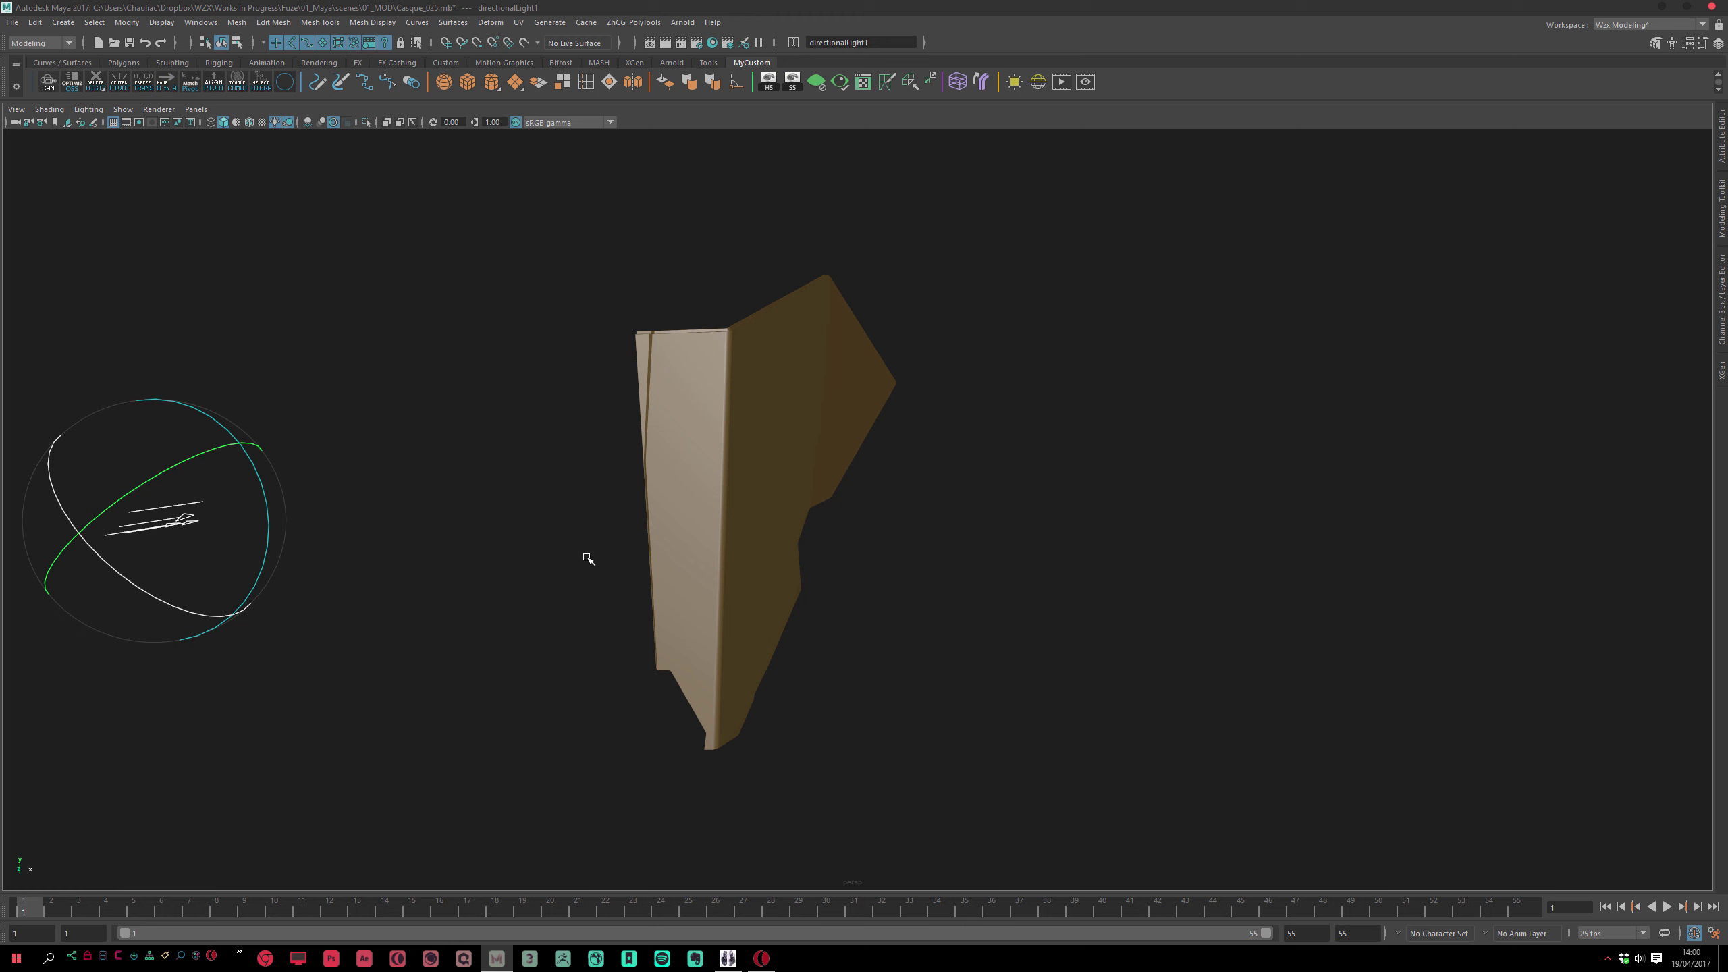
click(694, 505)
right_drag(703, 465, 797, 851)
click(806, 802)
Rotate the directional light to change the direction in which it illuminates the panel
alt+drag(806, 803, 559, 712)
click(414, 526)
mouse_move(385, 494)
mouse_down()
mouse_move(482, 420)
mouse_move(469, 463)
mouse_move(536, 501)
mouse_up()
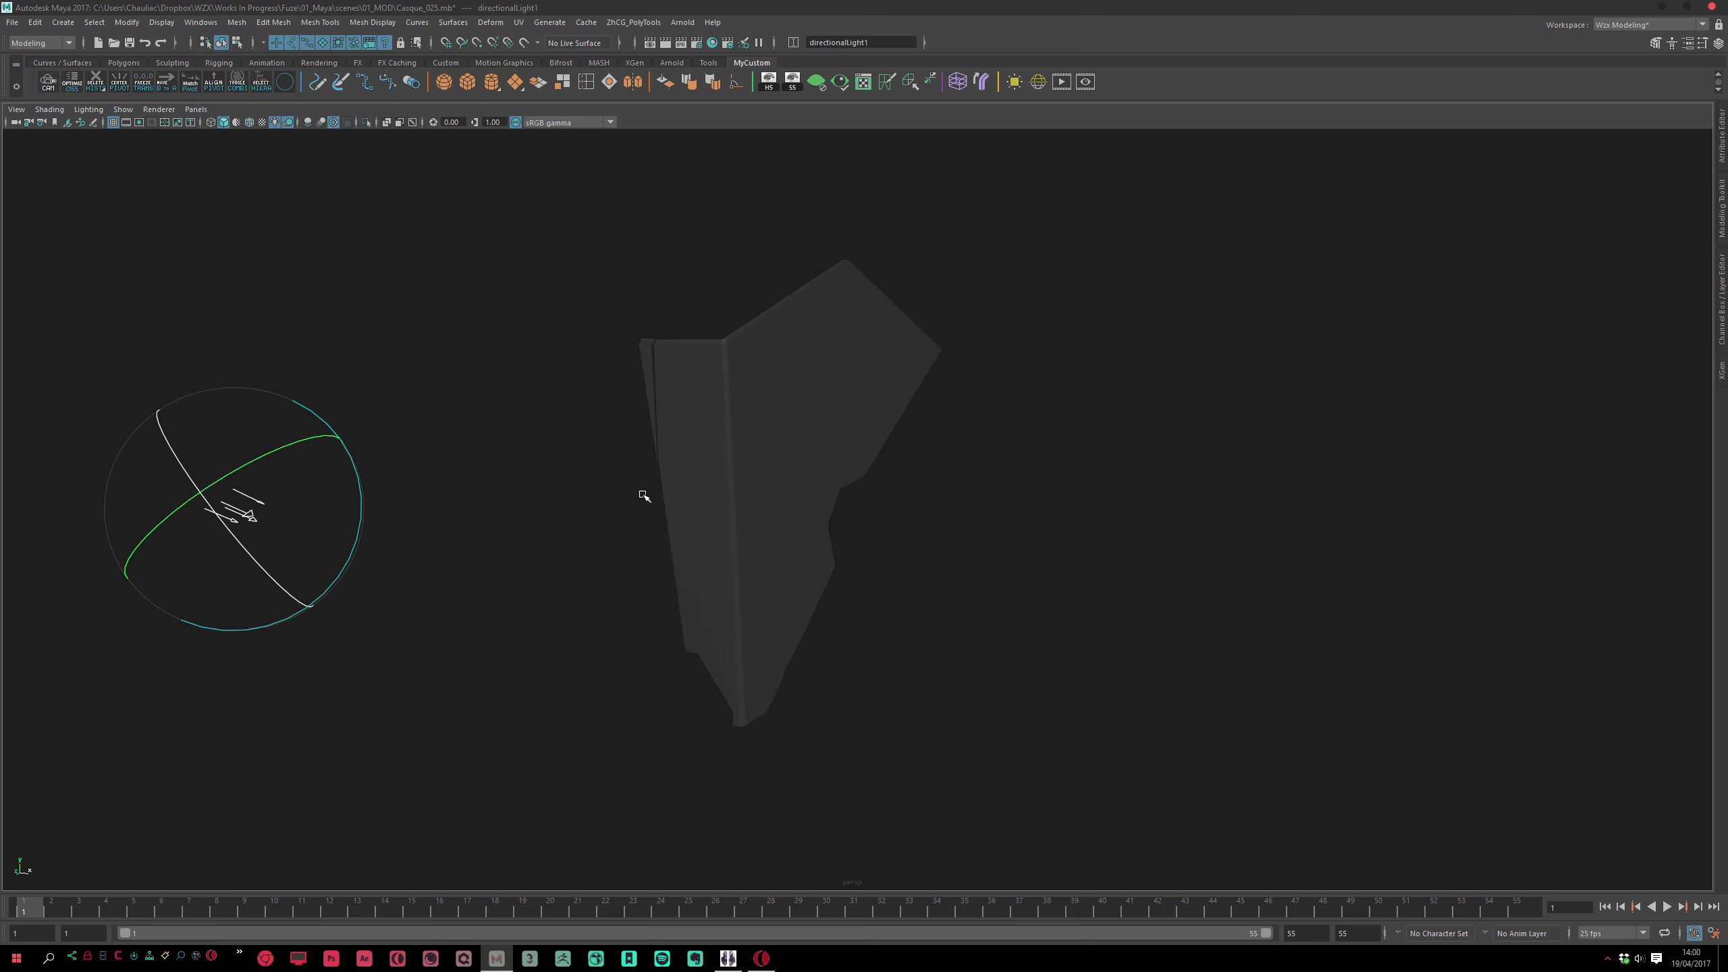
alt+drag(645, 496, 696, 503)
Select the open border edge loop on the panel's centre side and snap it along X to the central grid line
click(709, 565)
key(w)
alt+drag(710, 618, 591, 656)
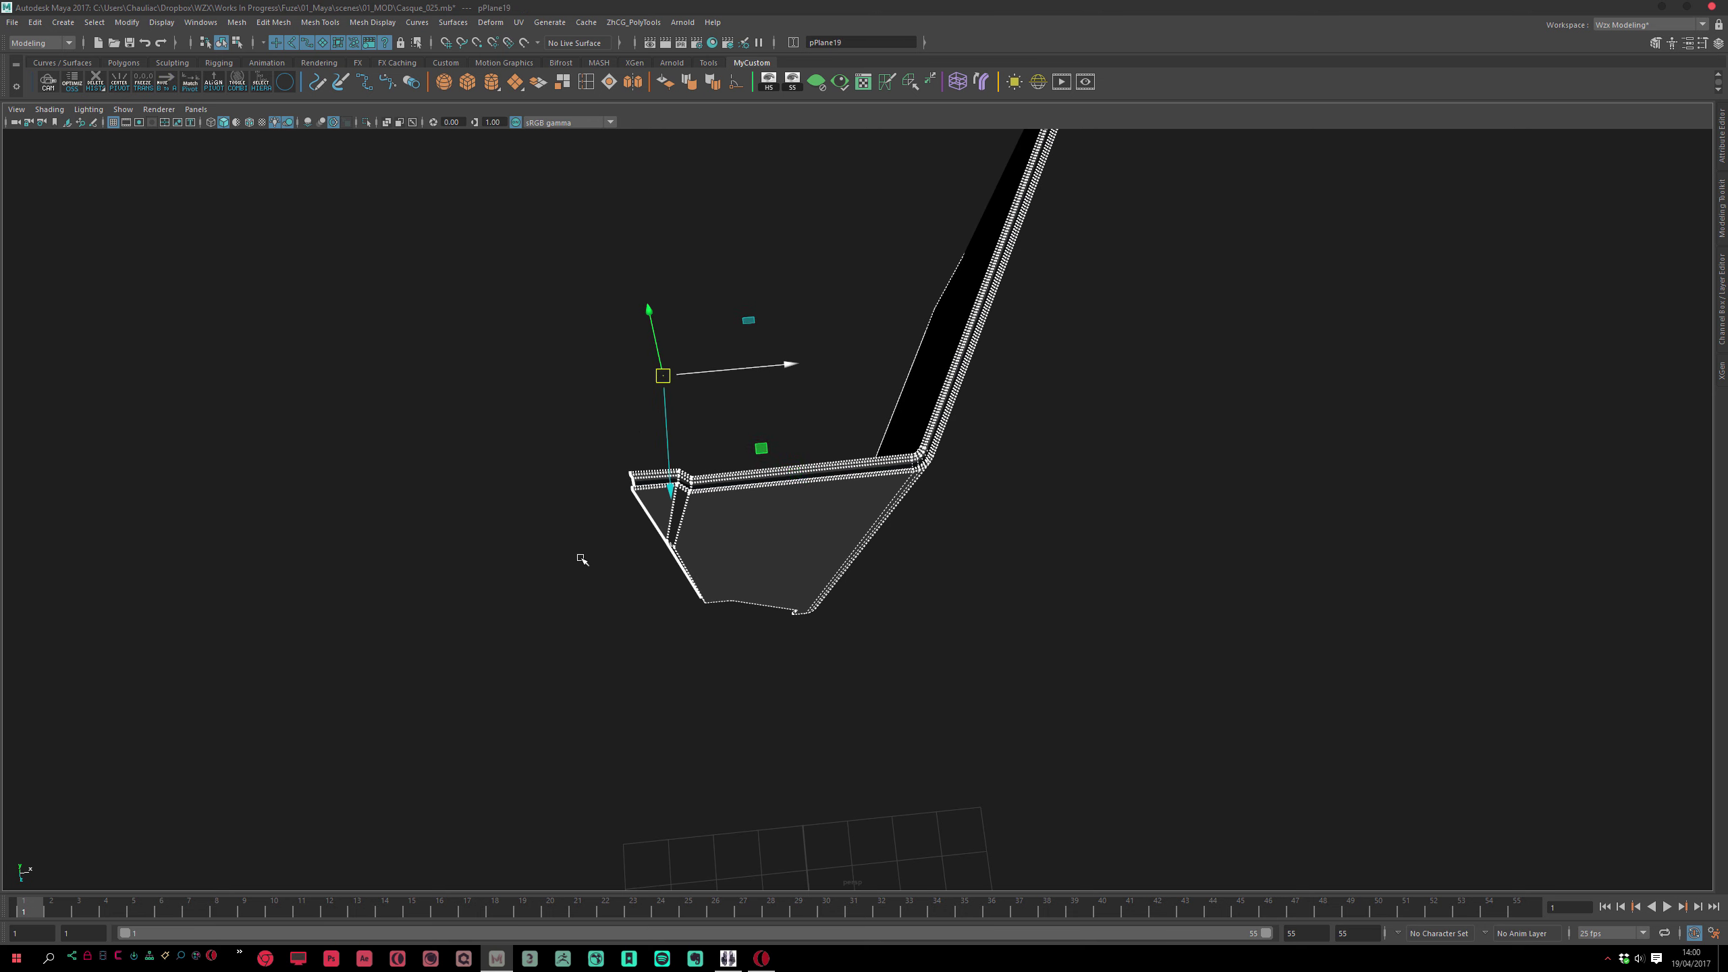
alt+middle_drag(519, 554, 606, 444)
alt+right_drag(605, 444, 707, 442)
alt+middle_drag(612, 558, 714, 616)
alt+right_drag(653, 654, 927, 553)
click(950, 528)
alt+drag(993, 598, 899, 618)
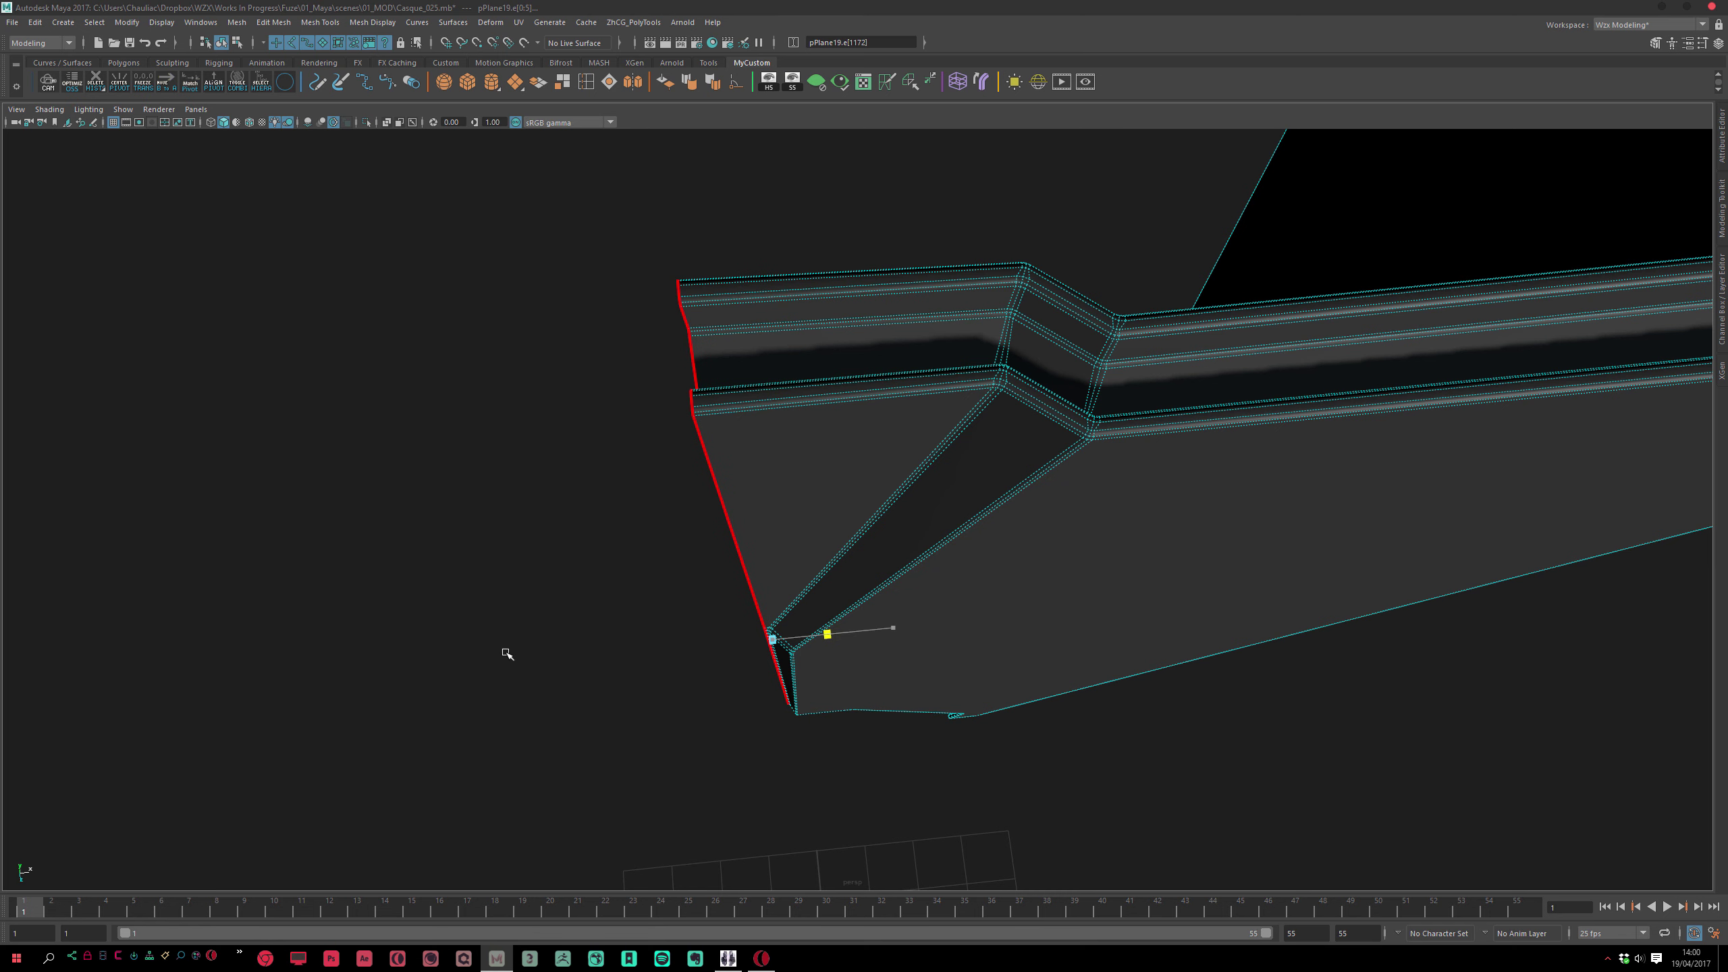
alt+drag(794, 638, 839, 748)
middle_drag(828, 752, 823, 753)
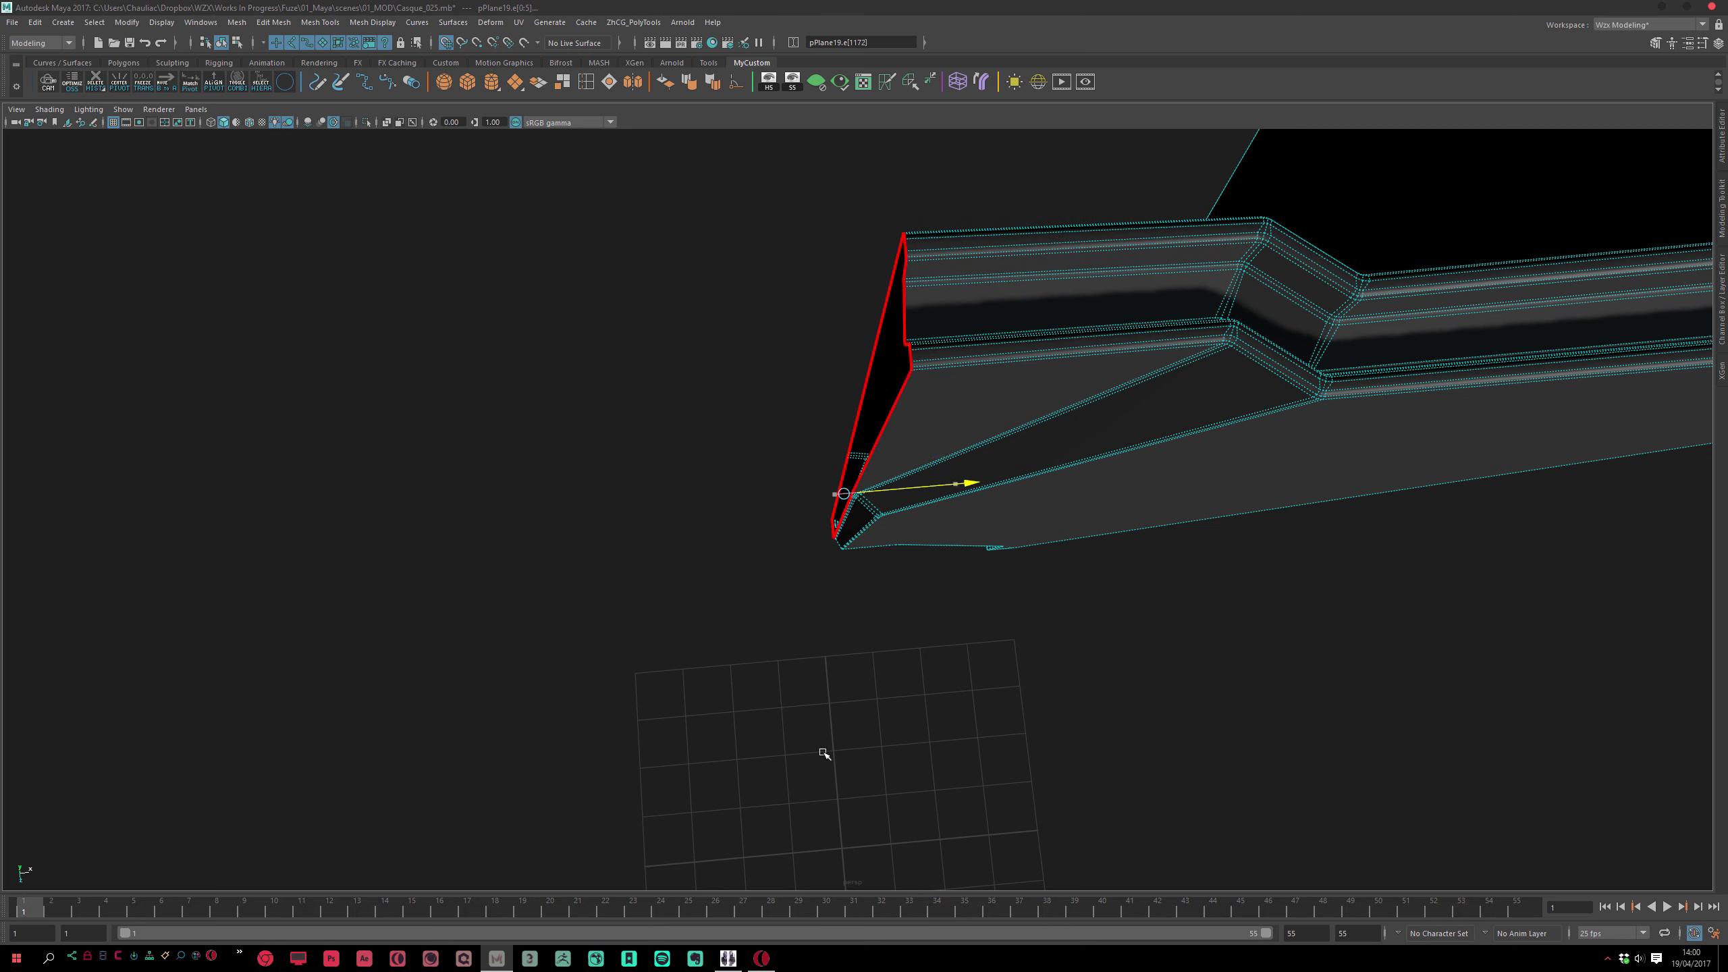
key(F8)
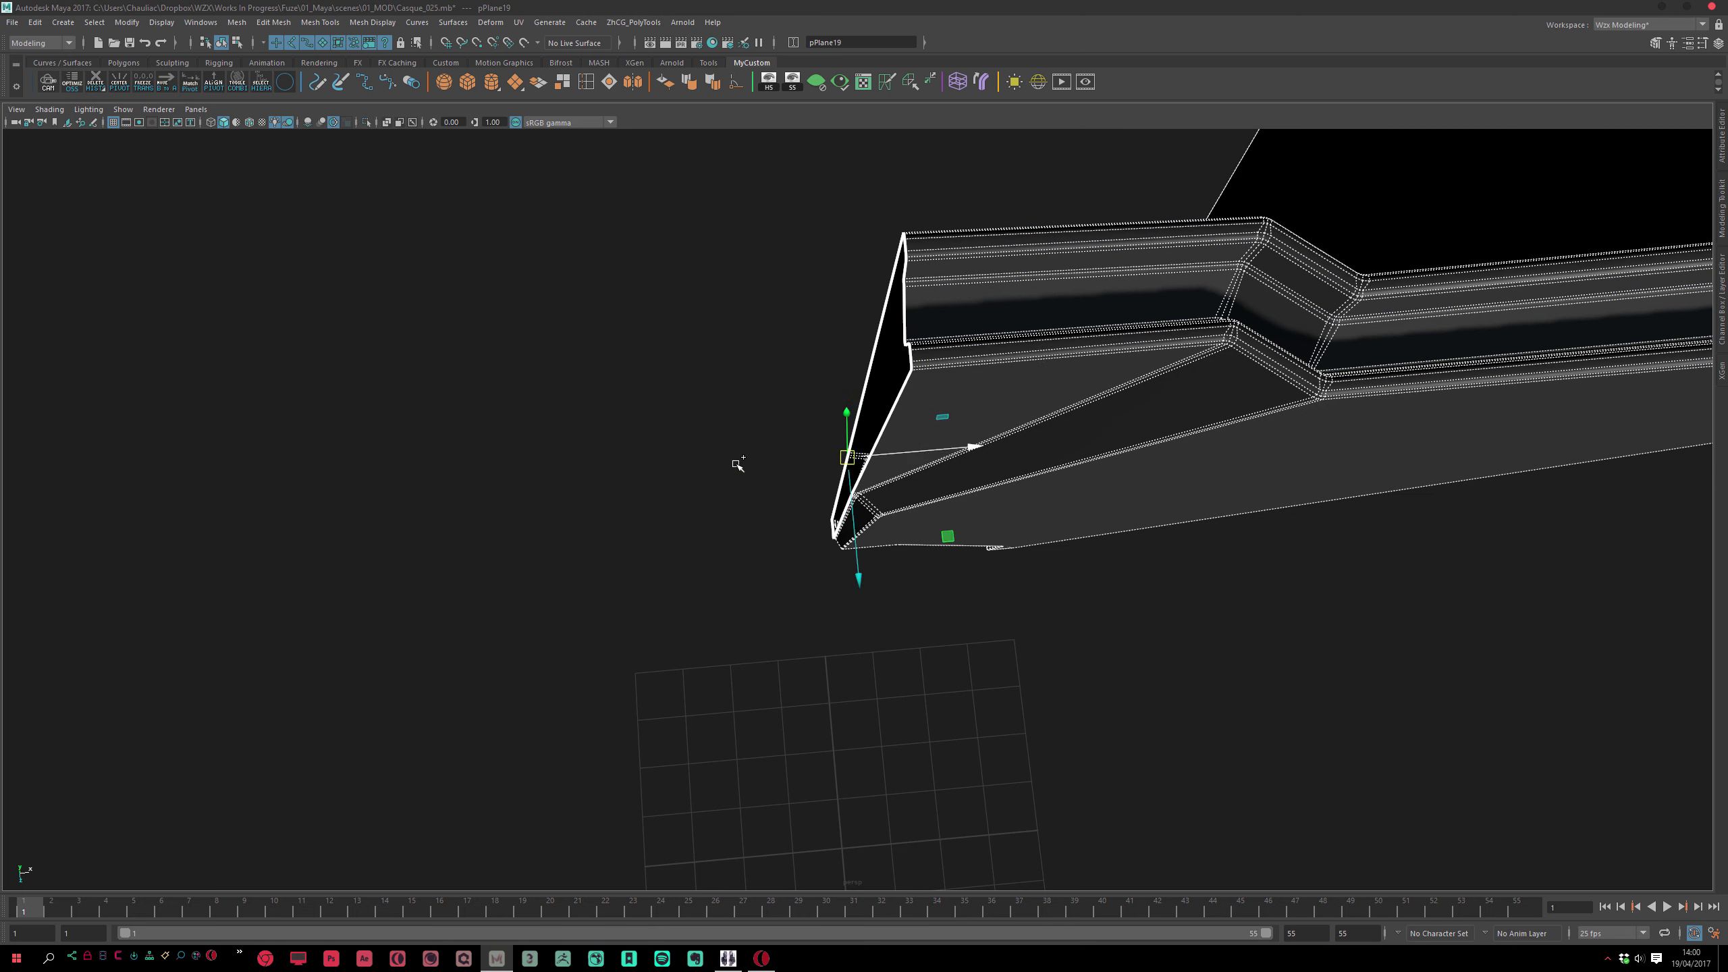
Create a mirrored duplicate of the panel across the centre line and select both halves for combining
key(ctrl+shift+d)
alt+drag(813, 664, 639, 466)
alt+right_drag(926, 532, 841, 538)
alt+drag(915, 543, 872, 545)
shift+click(919, 543)
click(235, 22)
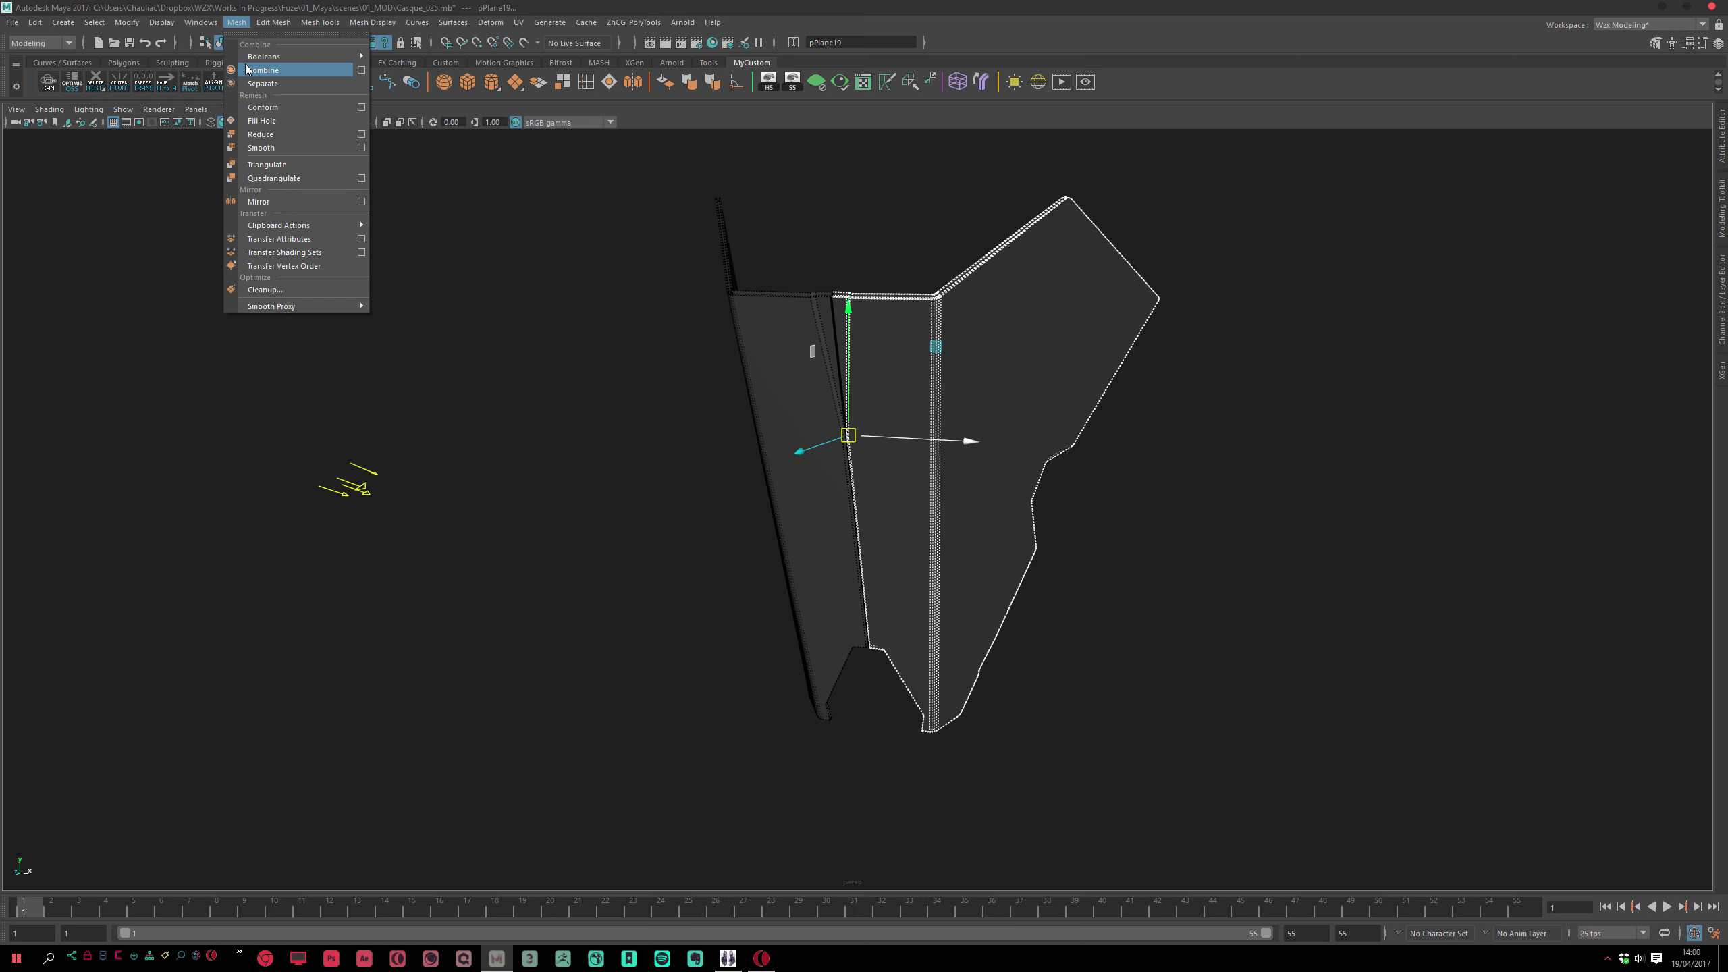
Inspect the seam between the two panel halves and undo the mirrored duplicate
alt+middle_drag(838, 567, 602, 613)
alt+drag(602, 613, 708, 605)
alt+right_drag(544, 558, 633, 610)
click(486, 660)
alt+drag(505, 647, 548, 633)
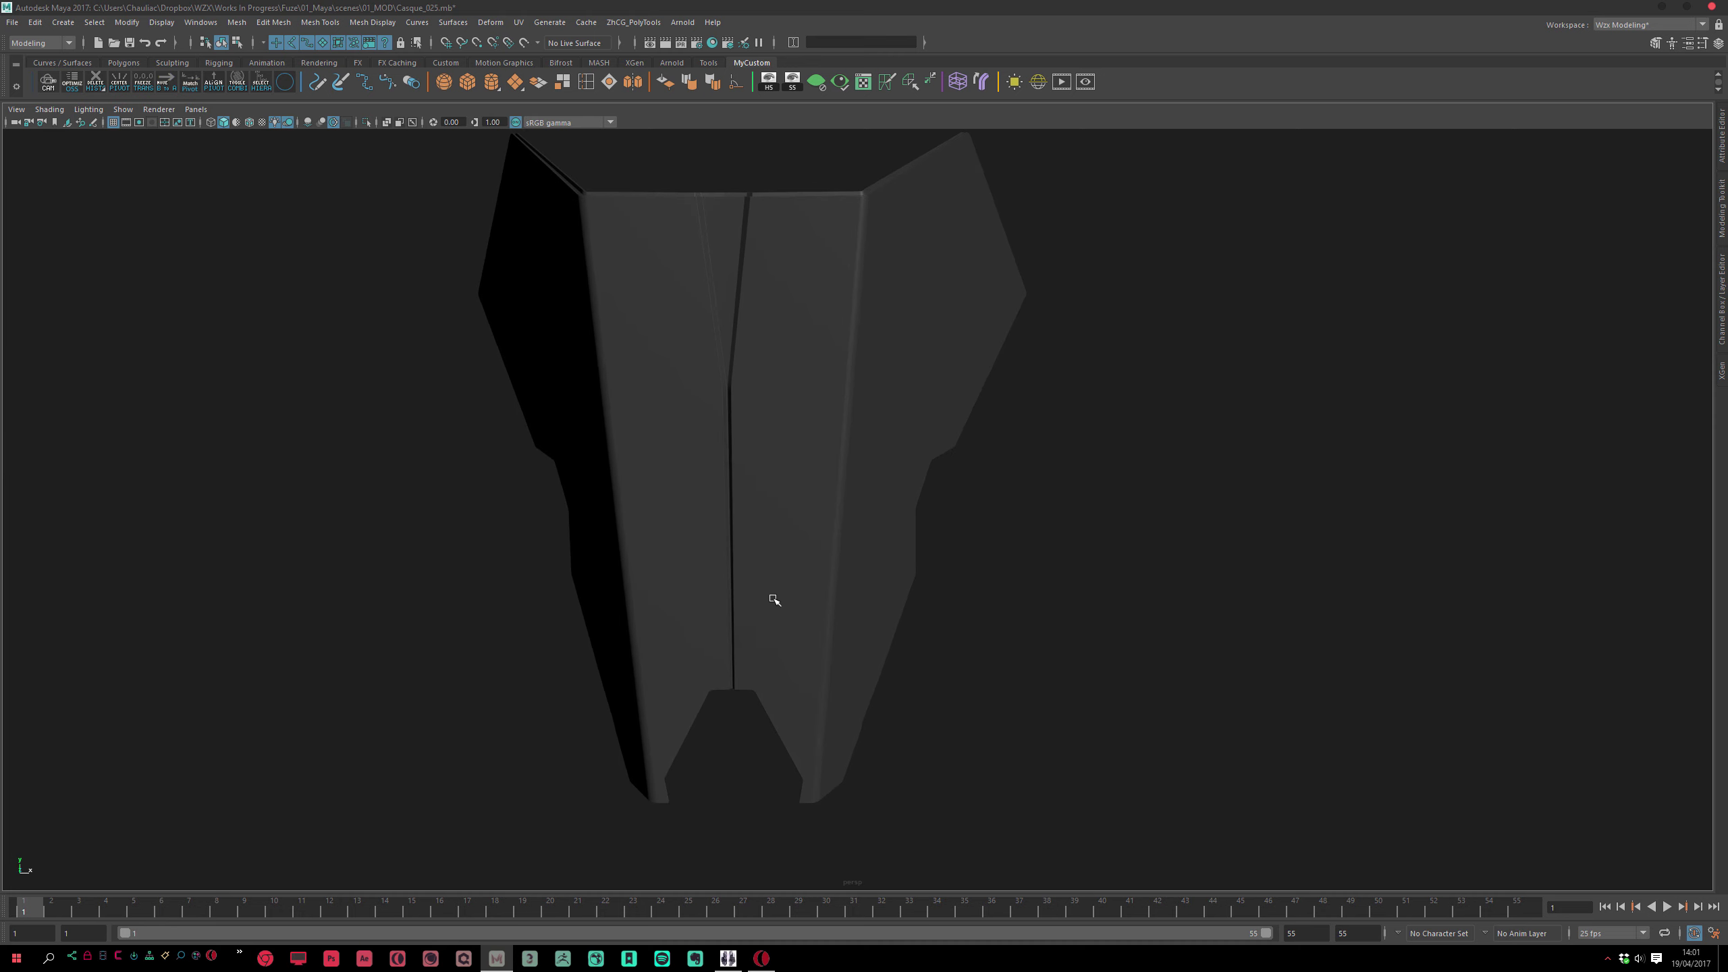
click(723, 642)
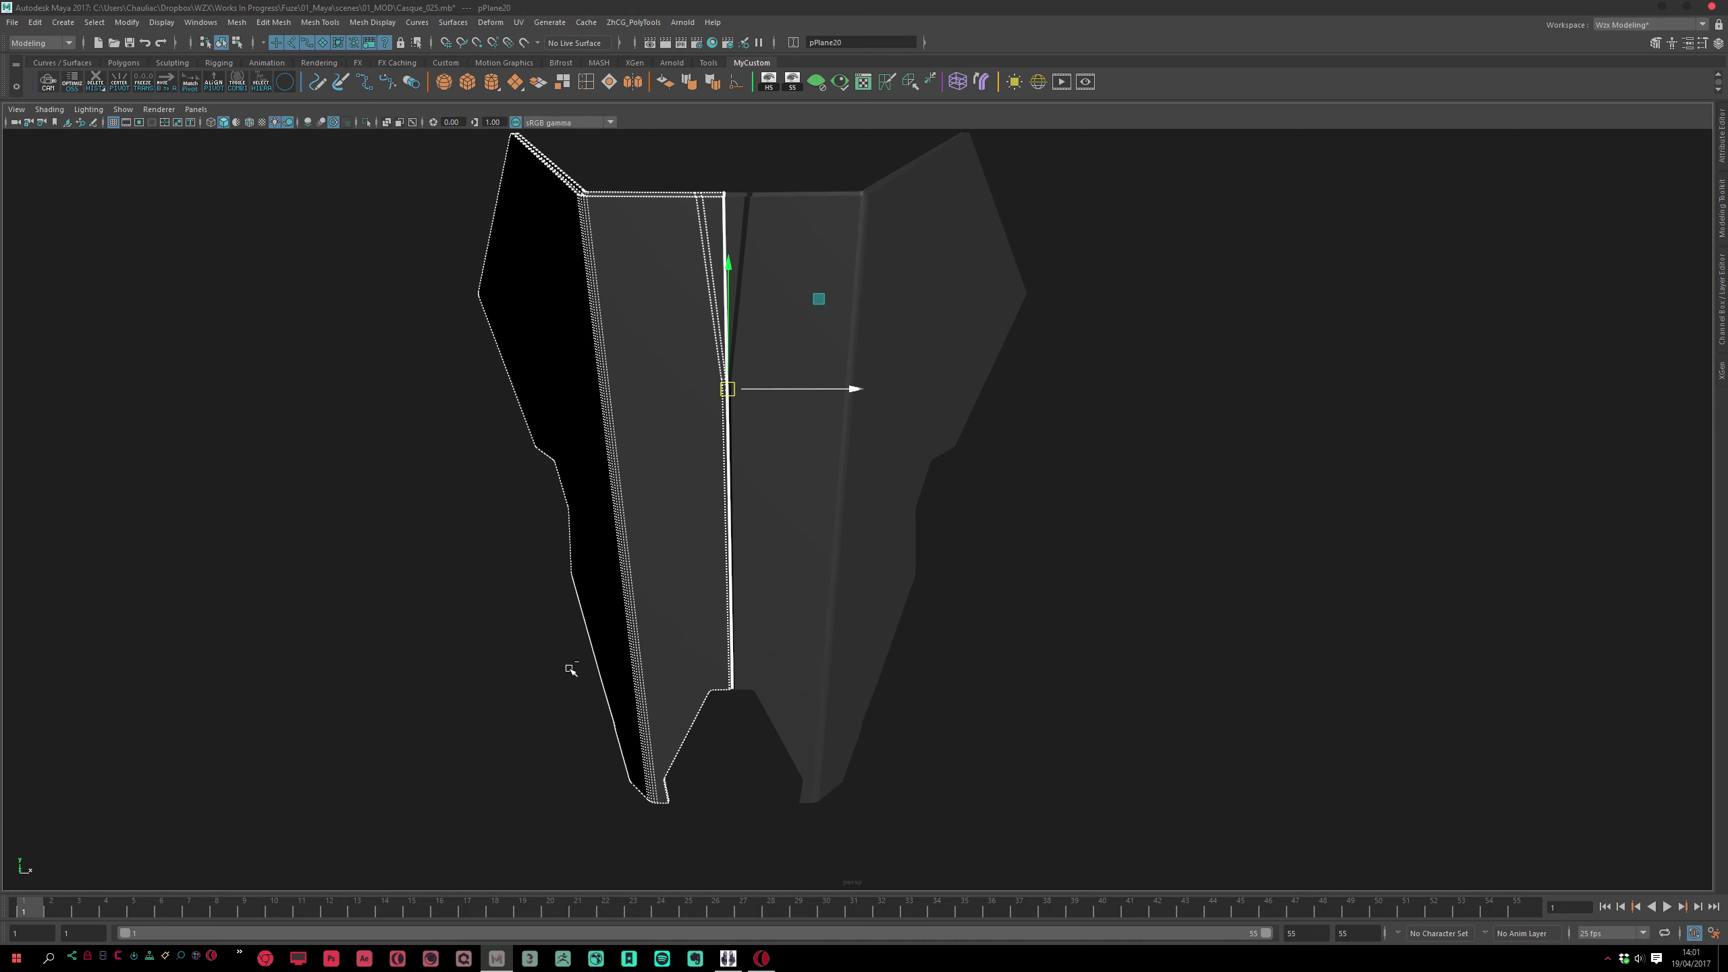
key(ctrl+z)
key(ctrl+z)
Select the open border edge loop on the panel's centre side and close it with a face
alt+drag(551, 643, 598, 578)
alt+right_drag(598, 578, 715, 708)
alt+drag(715, 708, 744, 634)
click(537, 591)
alt+right_drag(537, 591, 698, 600)
double_click(667, 497)
alt+drag(690, 686, 603, 586)
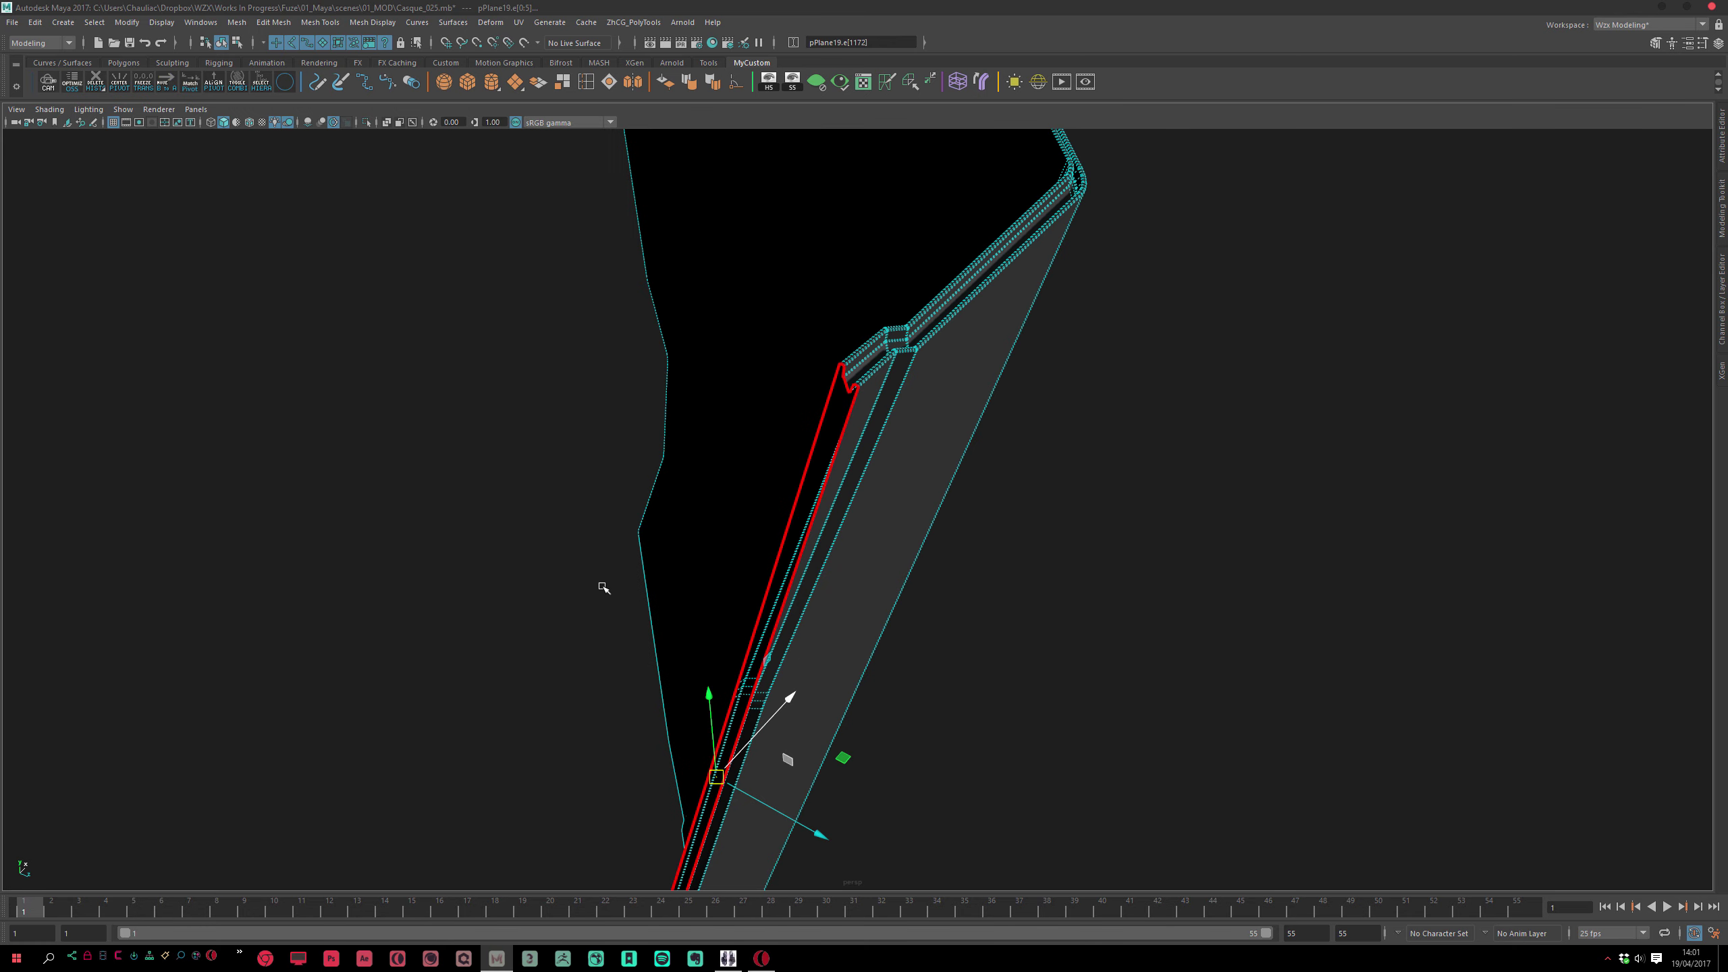
alt+middle_drag(604, 615, 575, 273)
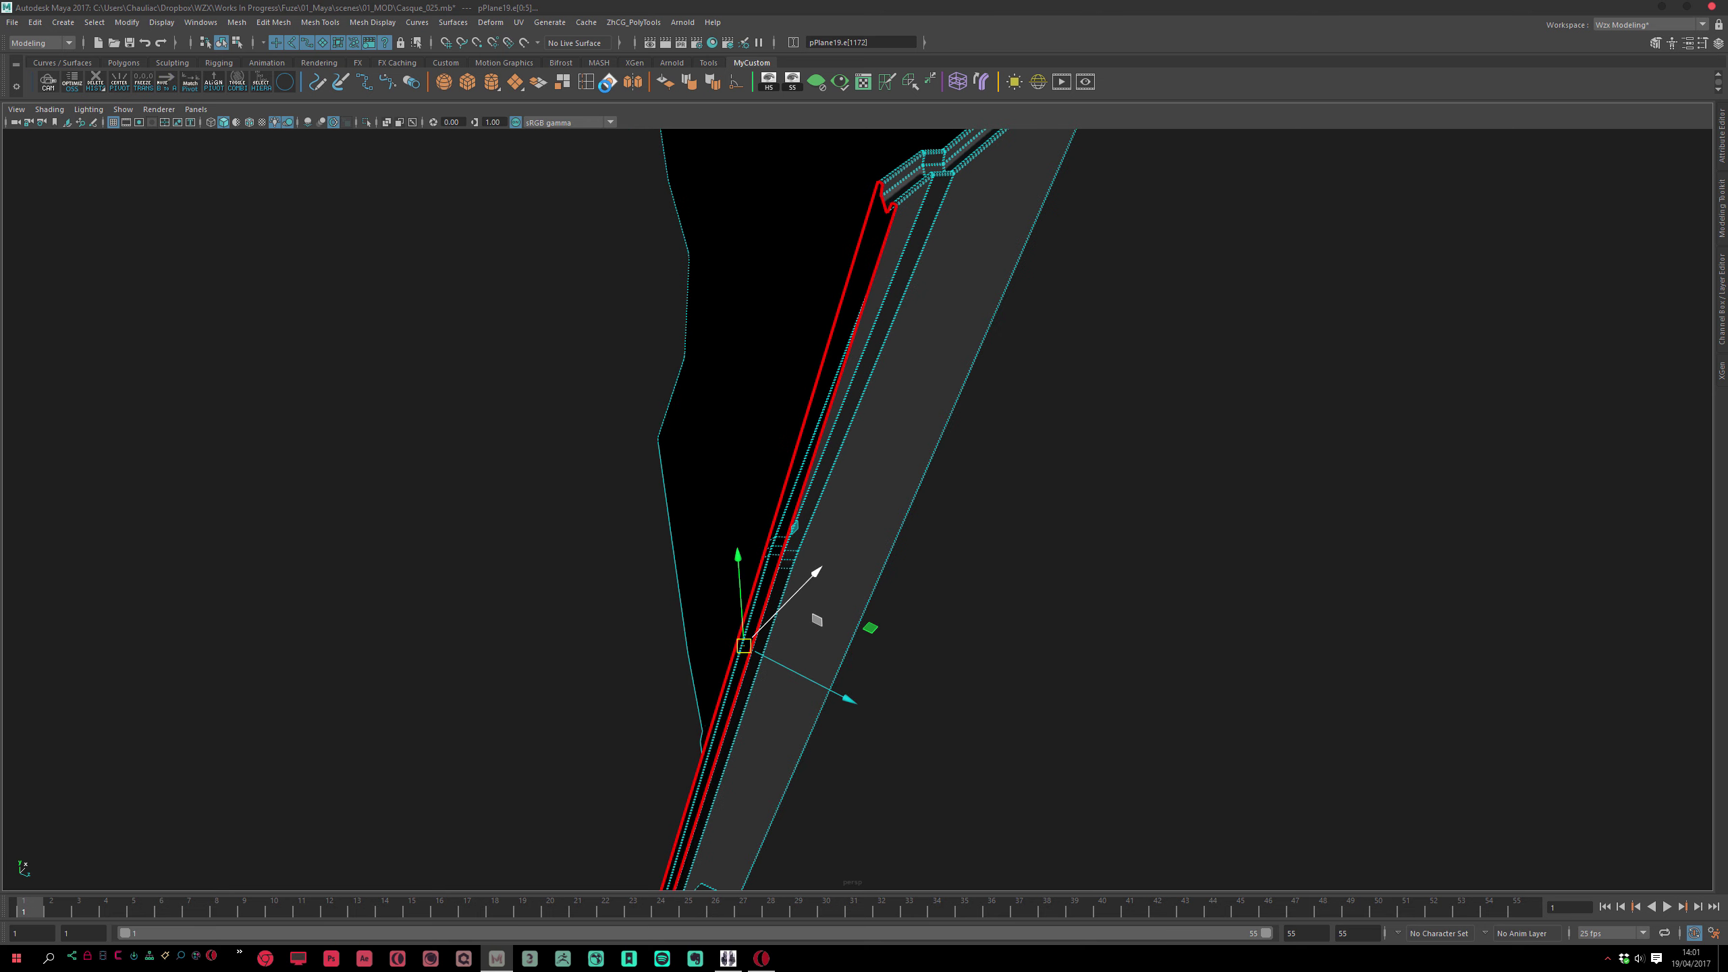
alt+drag(736, 454, 432, 210)
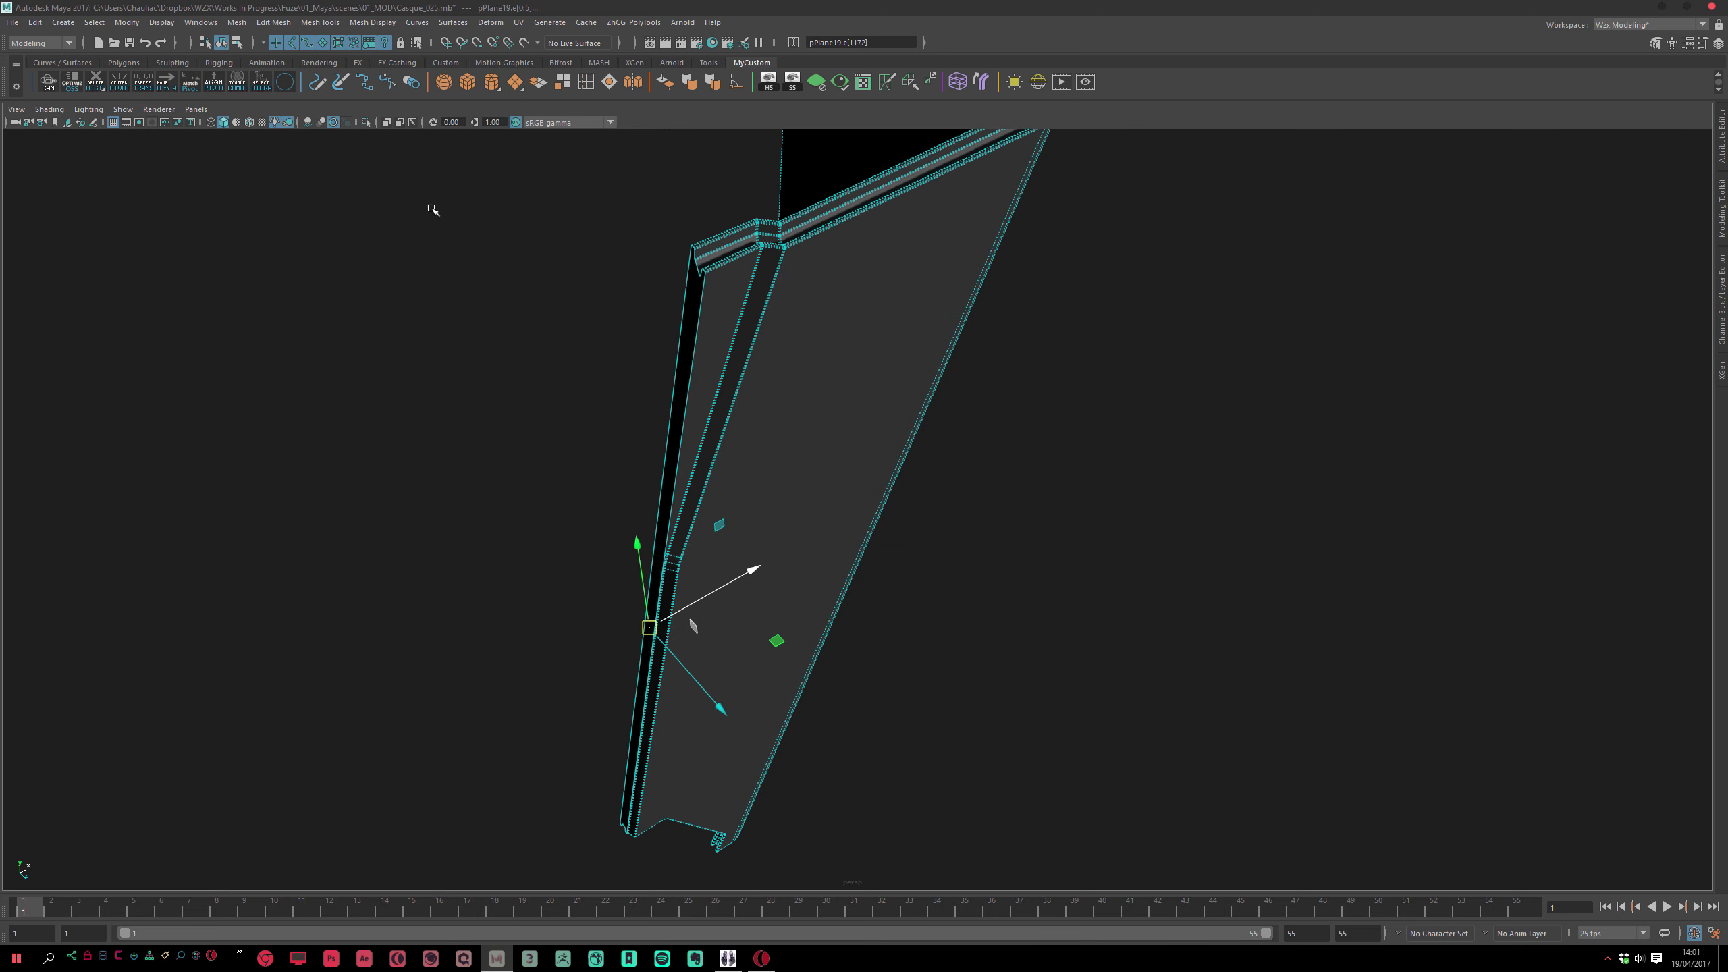
Select the new cap face on the panel's centre side and nudge it slightly along X
click(286, 123)
key(F8)
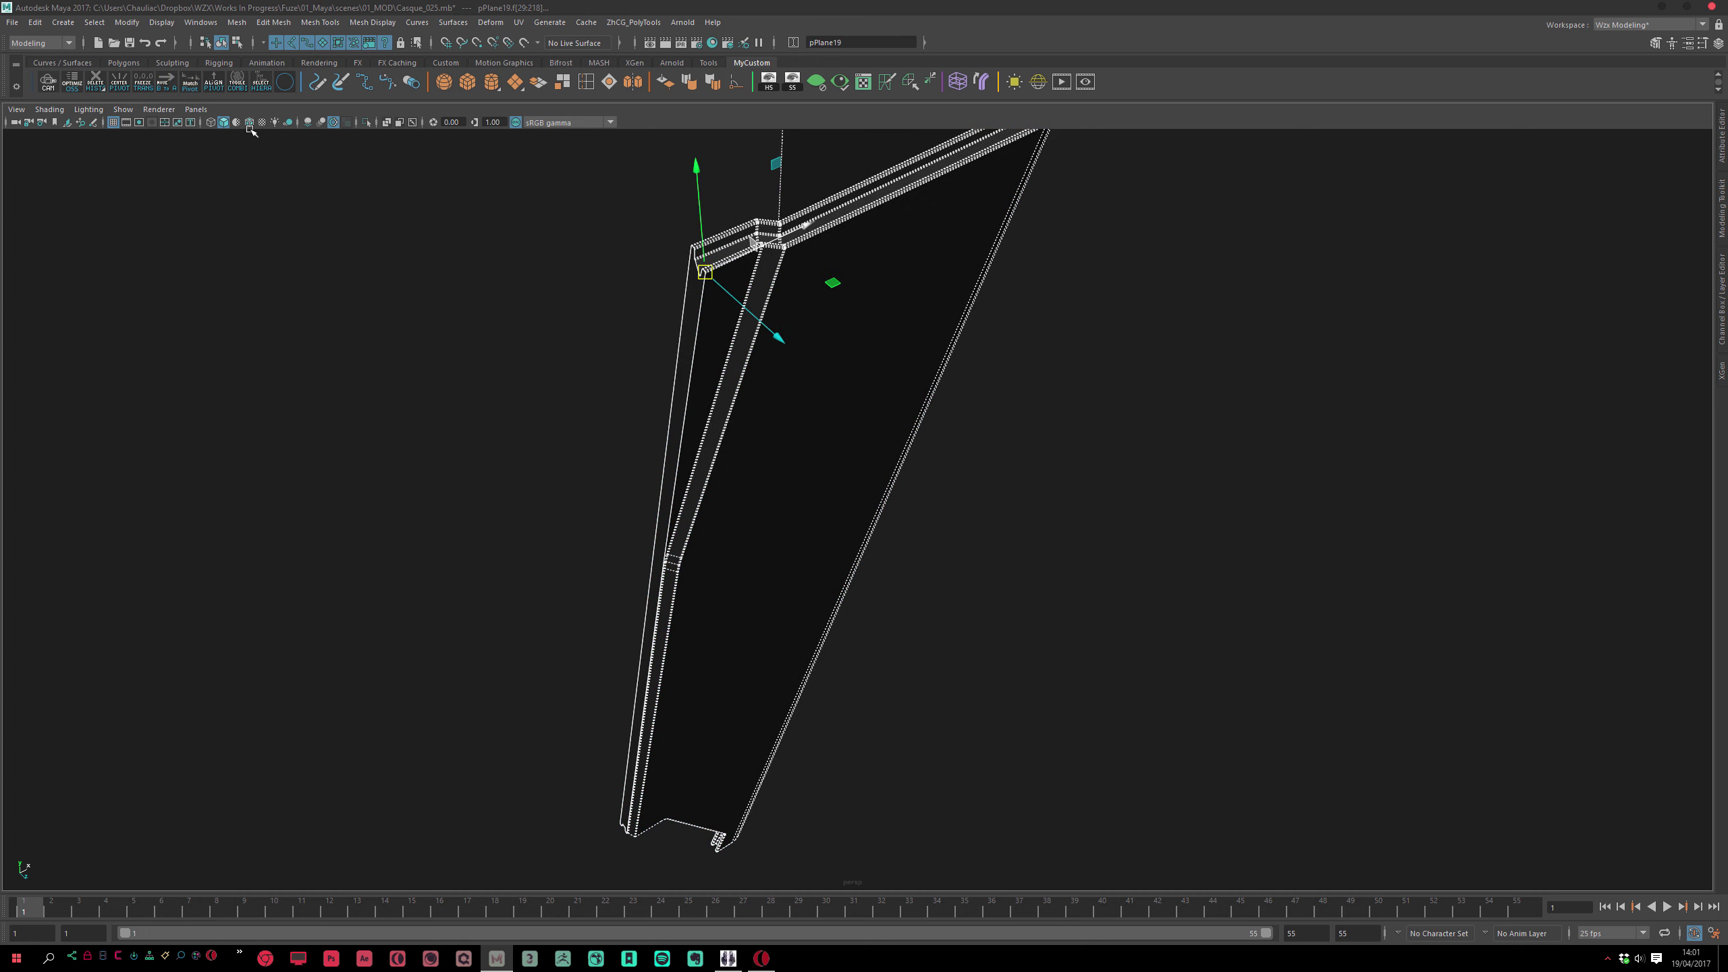
key(F11)
click(645, 644)
alt+drag(637, 656, 972, 633)
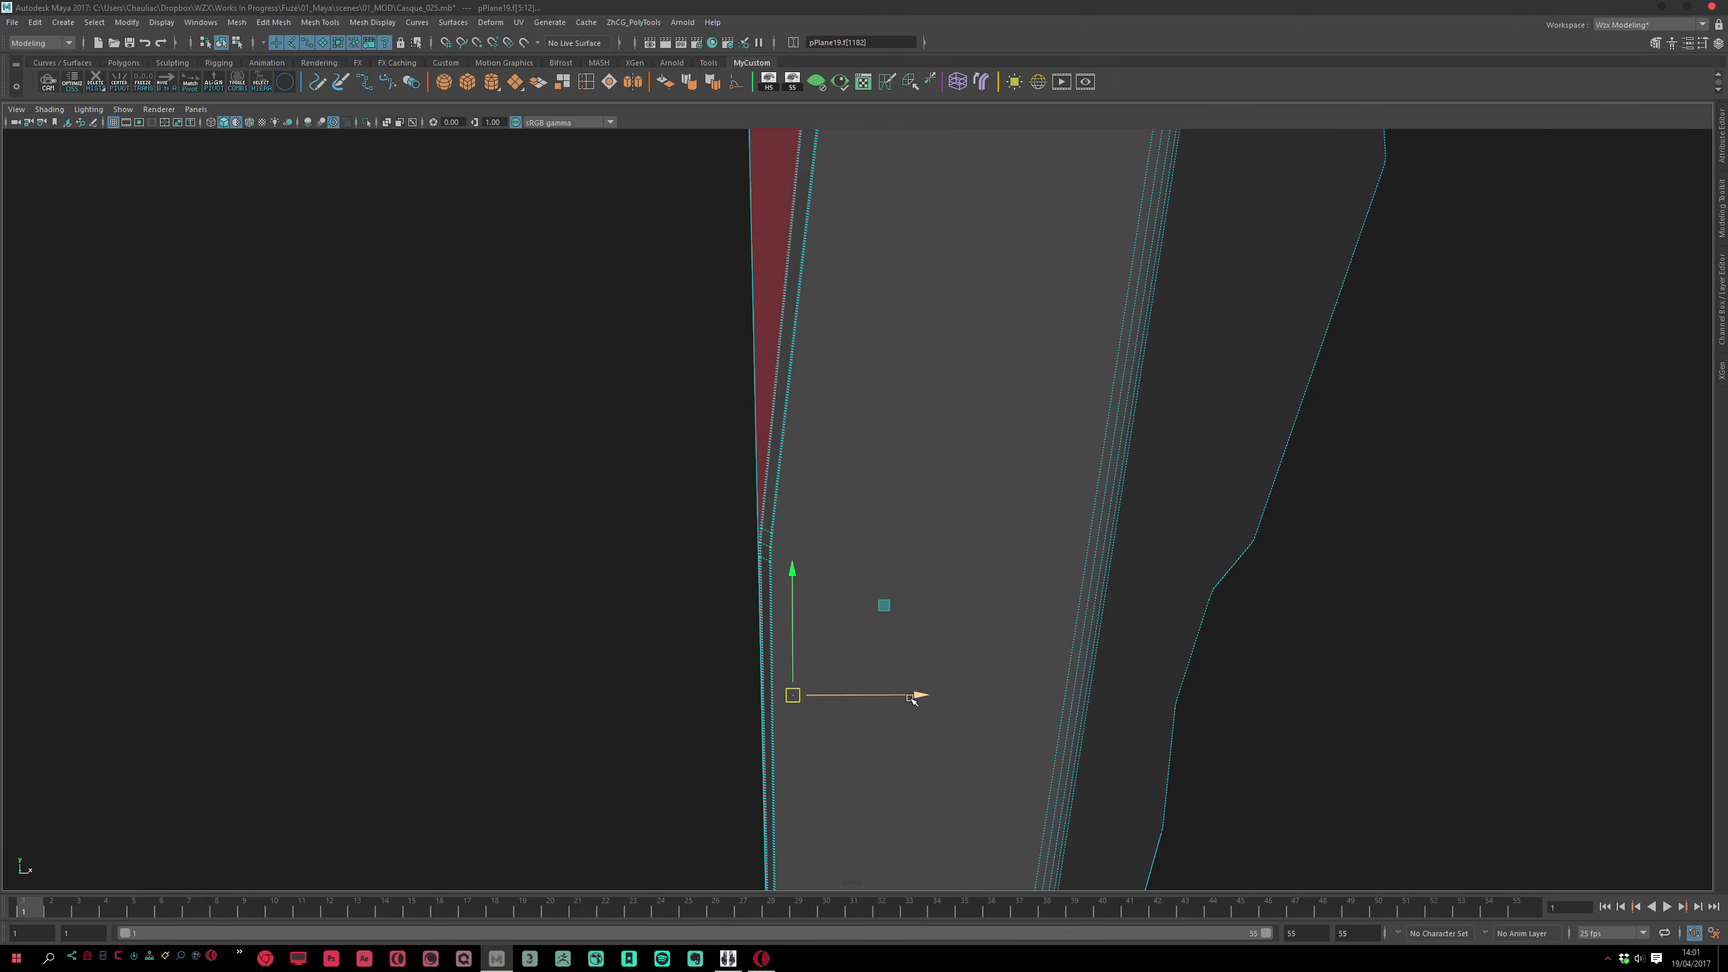
drag(915, 703, 916, 703)
alt+middle_drag(958, 395, 946, 592)
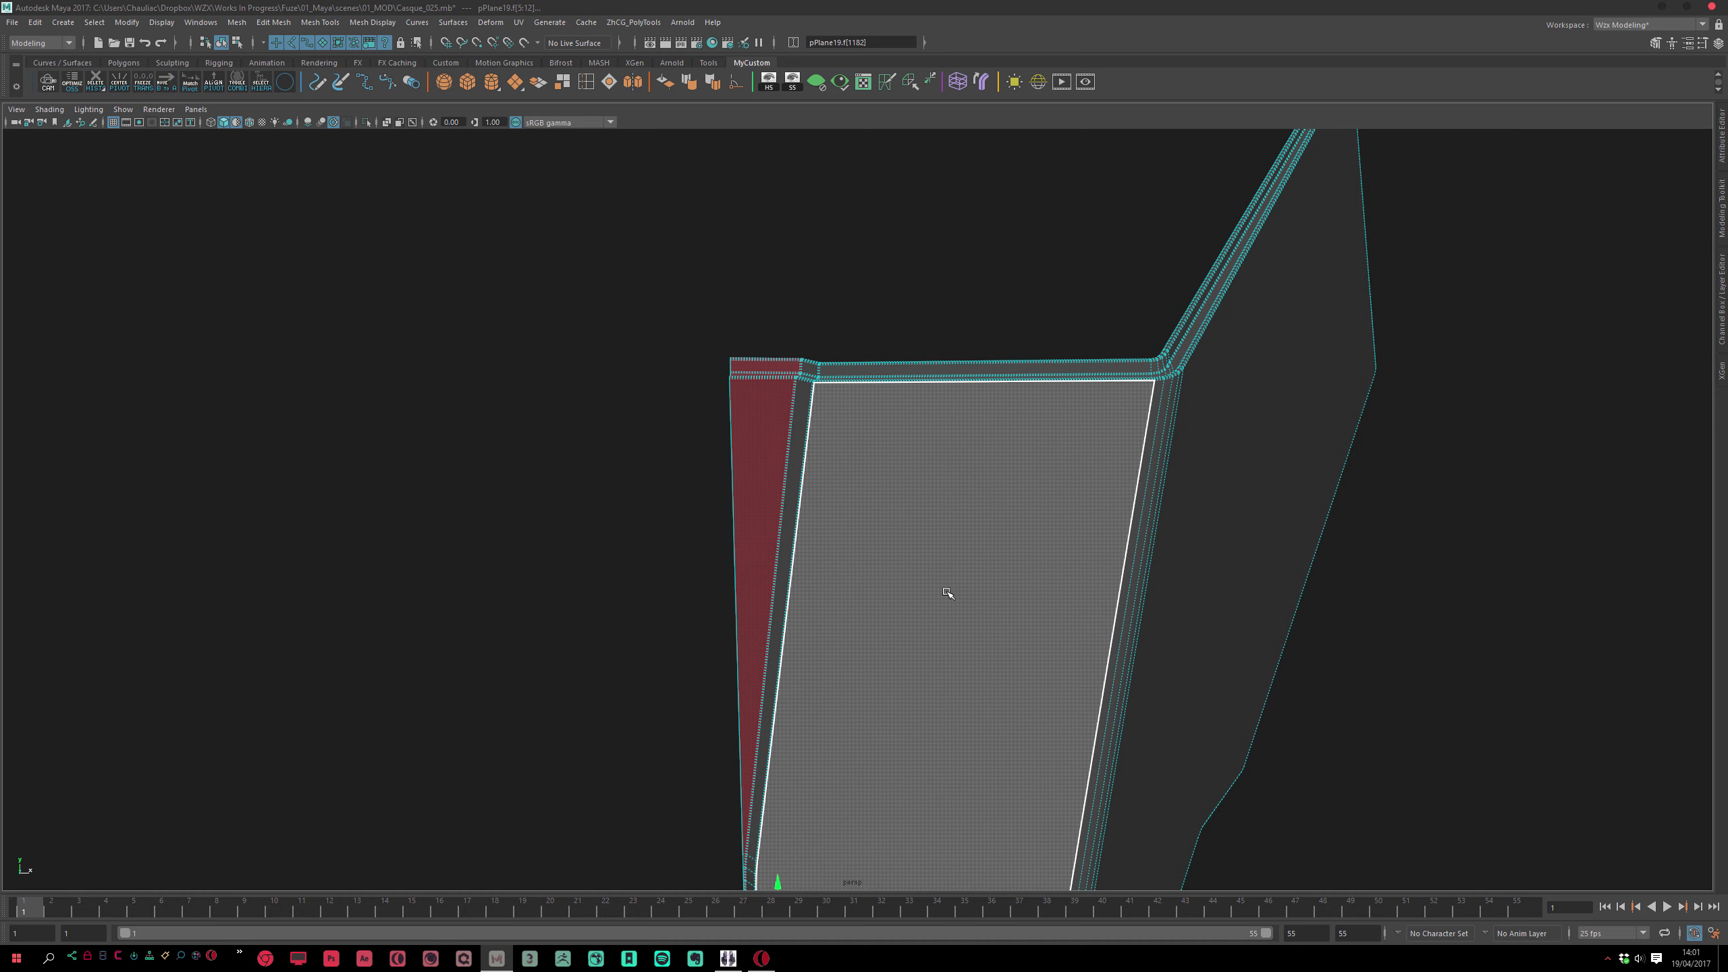
alt+middle_drag(893, 667, 891, 467)
alt+drag(891, 467, 878, 510)
Bevel the perimeter edges of the long cap face on the centre side with a fraction of 0.8 and 2 segments
click(652, 548)
alt+drag(653, 548, 701, 528)
alt+right_drag(678, 500, 719, 557)
double_click(719, 575)
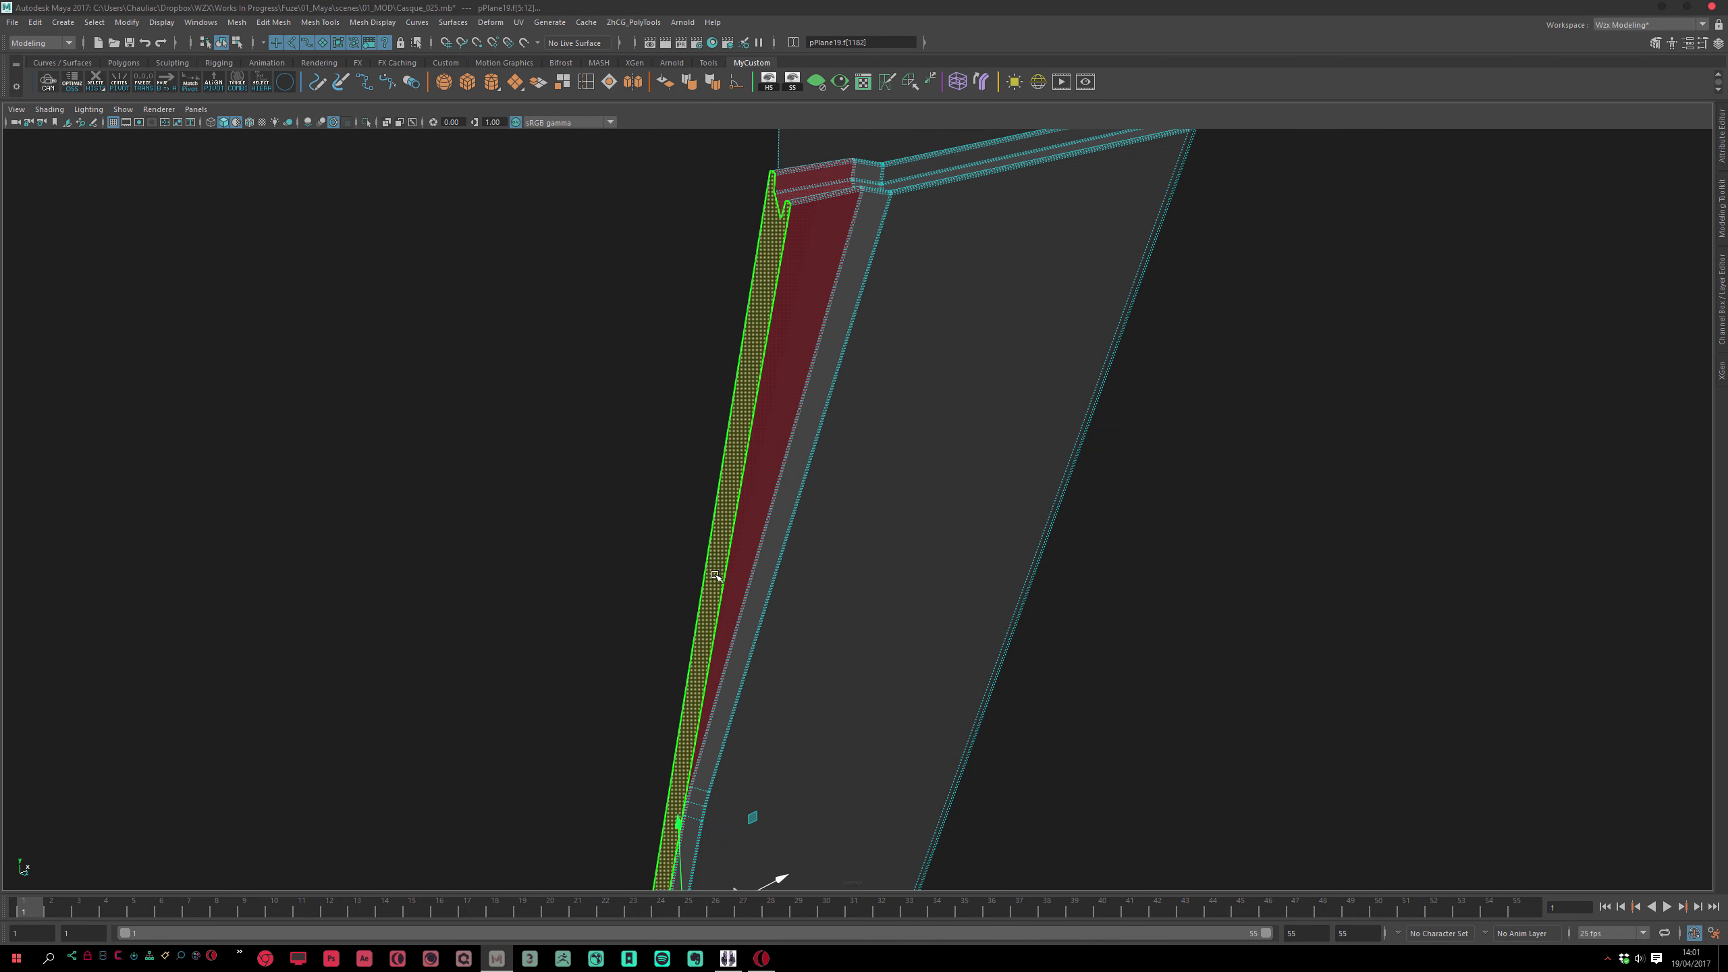
click(715, 576)
alt+drag(906, 567, 815, 586)
alt+middle_drag(814, 587, 830, 388)
alt+right_drag(830, 389, 893, 657)
alt+drag(893, 658, 820, 952)
alt+drag(540, 698, 609, 737)
alt+middle_drag(609, 737, 627, 684)
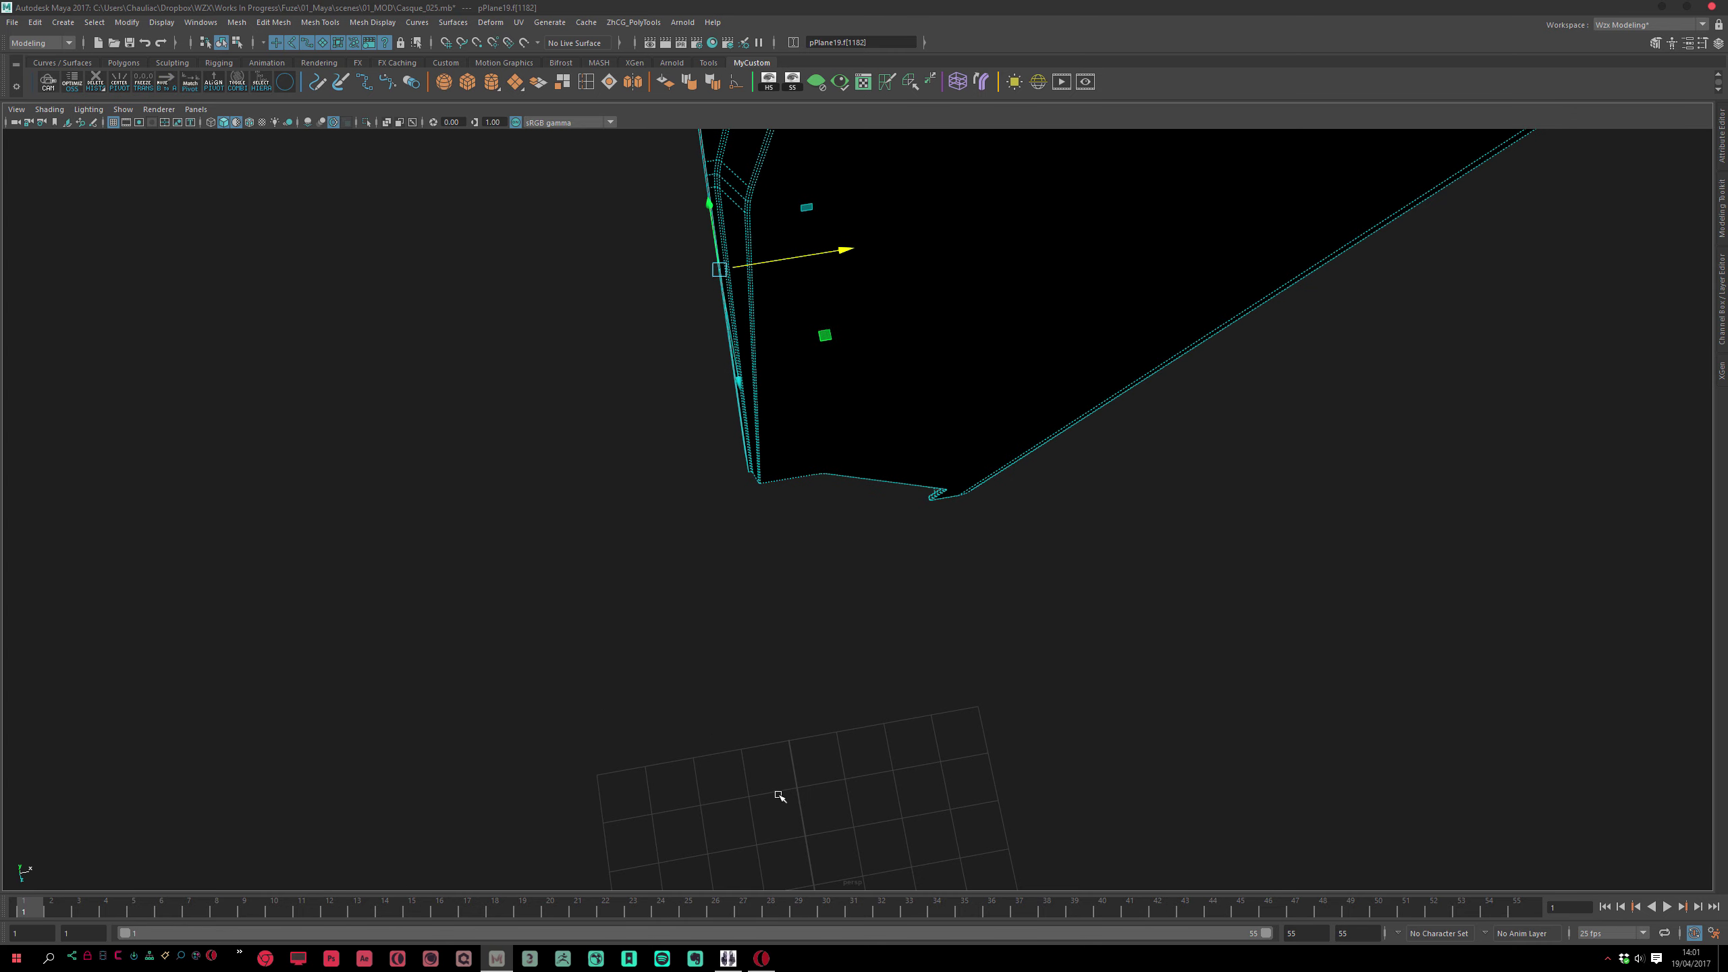
alt+drag(652, 431, 627, 640)
ctrl+right_drag(735, 495, 801, 420)
shift+right_drag(879, 380, 869, 360)
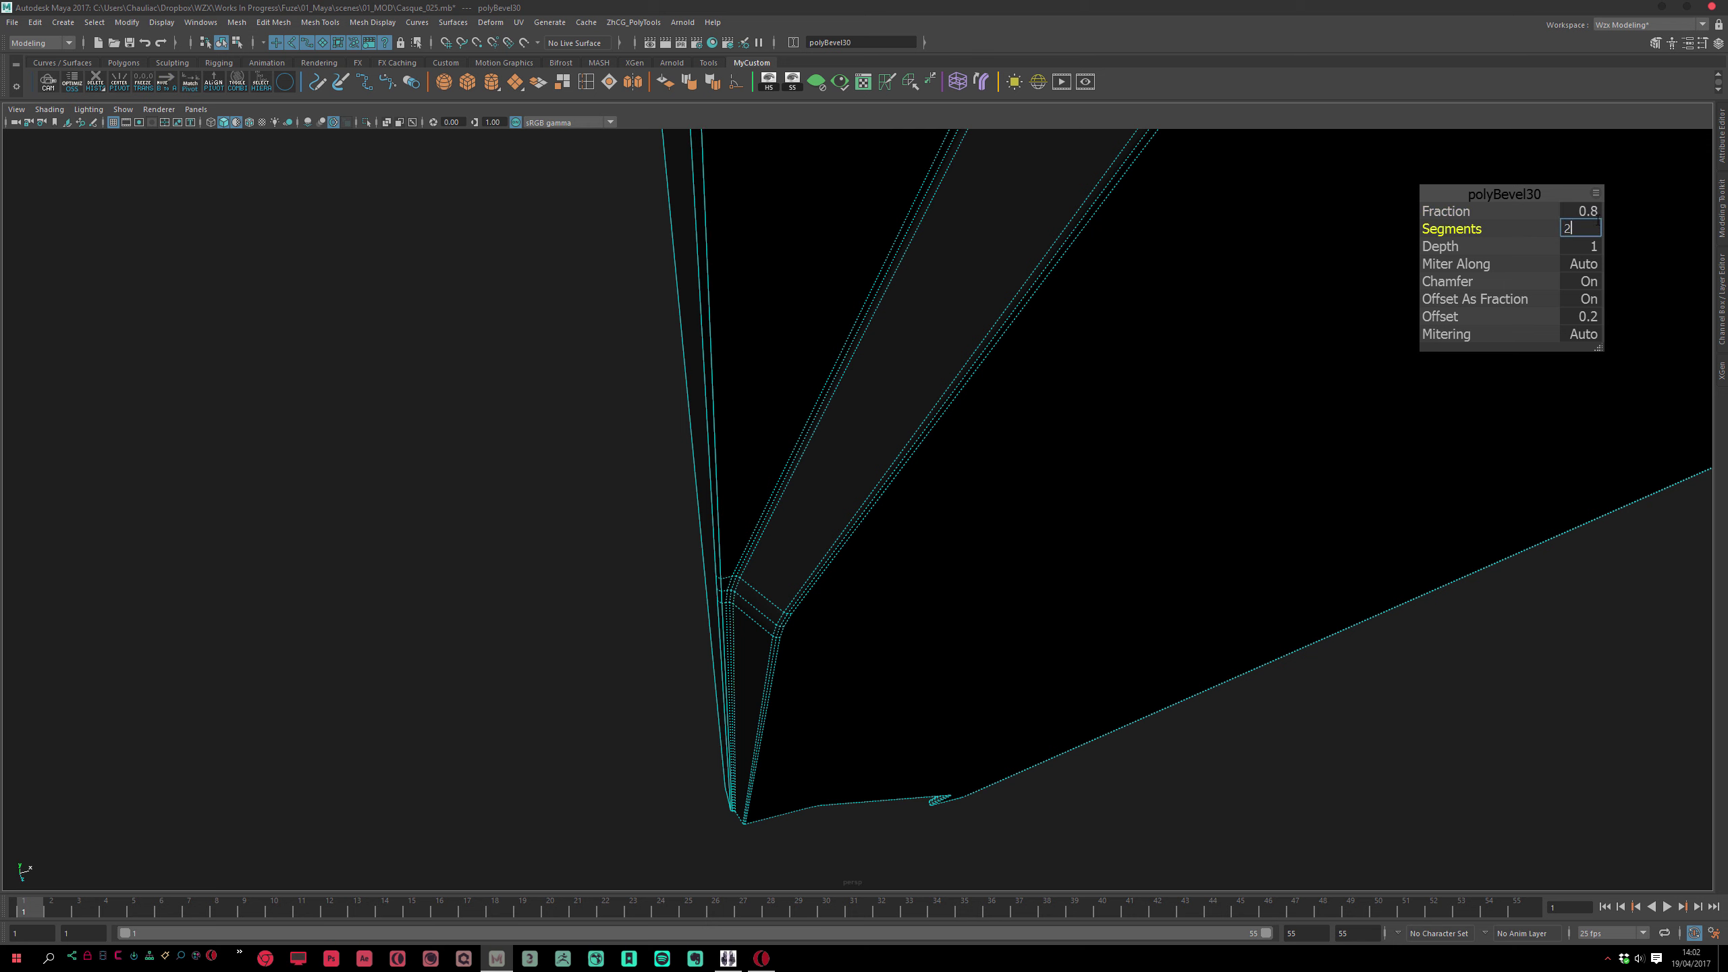
click(476, 615)
Return to object selection and deselect the panel to inspect its bevelled centre edge
alt+right_drag(476, 616, 374, 402)
alt+drag(374, 402, 838, 600)
right_drag(891, 509, 981, 416)
click(706, 515)
alt+right_drag(782, 769, 752, 616)
alt+middle_drag(752, 617, 670, 572)
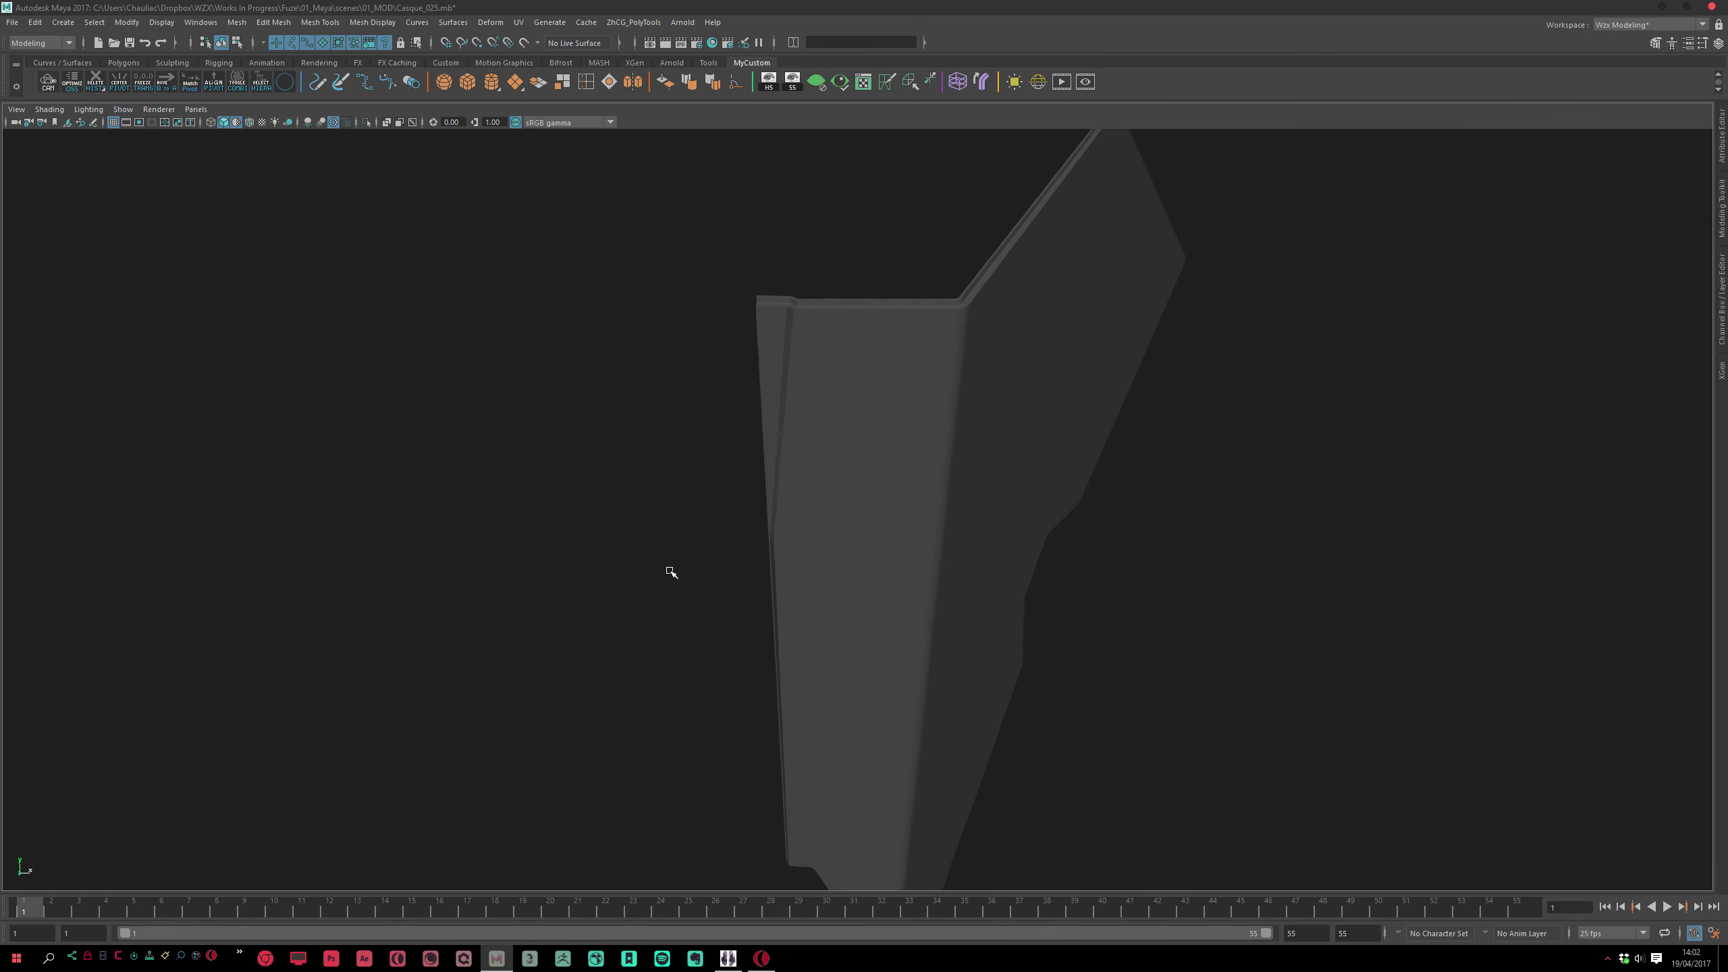
Create a mirrored instance of the panel with Scale X -1 and inspect the pair along the centre seam
click(816, 839)
alt+middle_drag(816, 839, 747, 606)
alt+drag(746, 605, 794, 604)
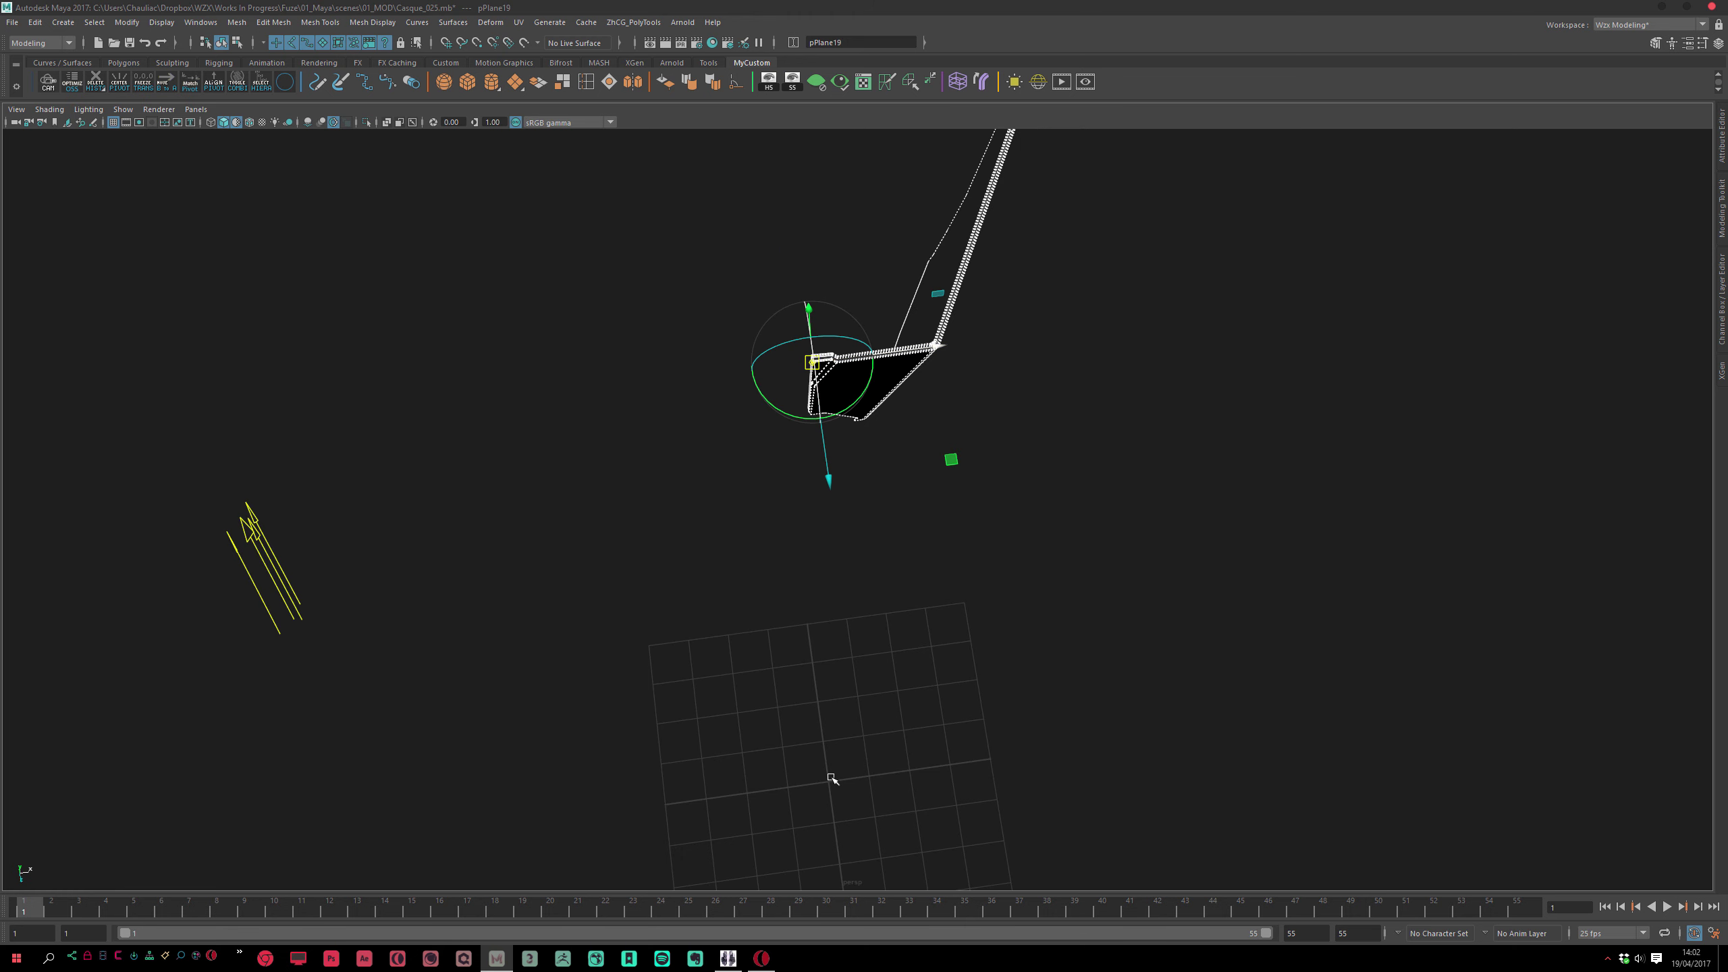
alt+drag(962, 716, 995, 590)
click(1007, 567)
alt+right_drag(1007, 567, 841, 324)
alt+drag(841, 324, 652, 552)
alt+right_drag(652, 553, 513, 529)
alt+drag(513, 529, 705, 452)
alt+right_drag(705, 451, 551, 474)
alt+drag(552, 474, 592, 531)
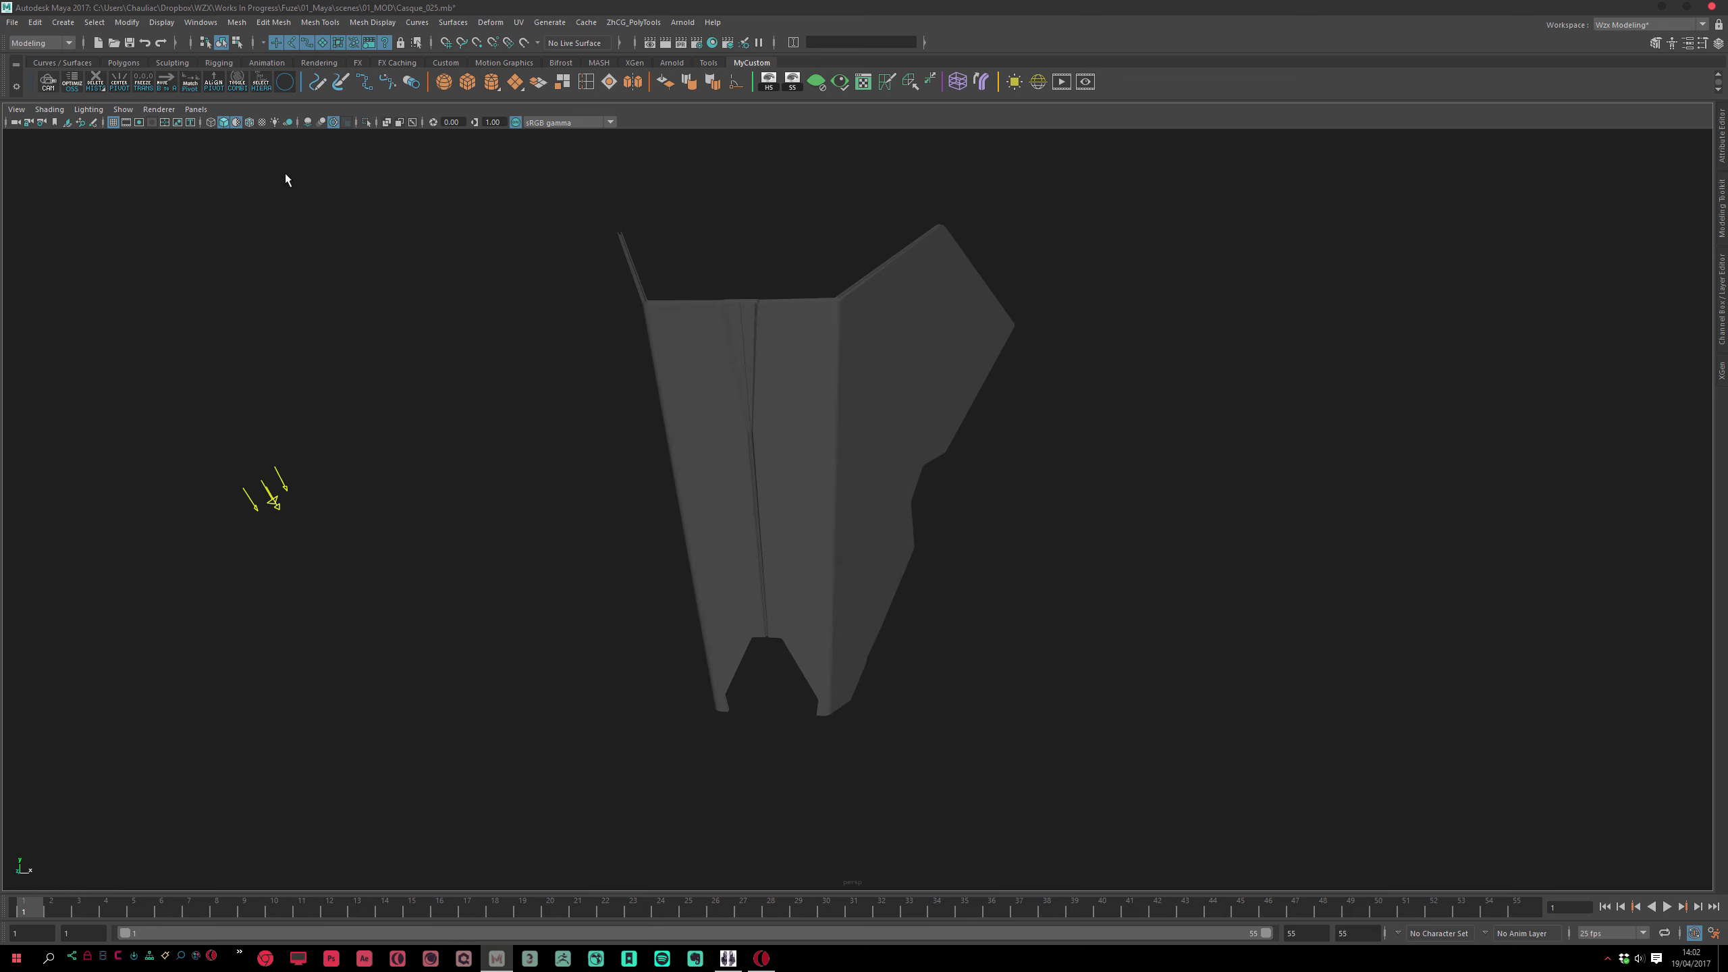
Turn on viewport shadows, bring back the full head and helmet, and rotate the directional light to relight them
click(276, 122)
alt+drag(324, 196, 401, 291)
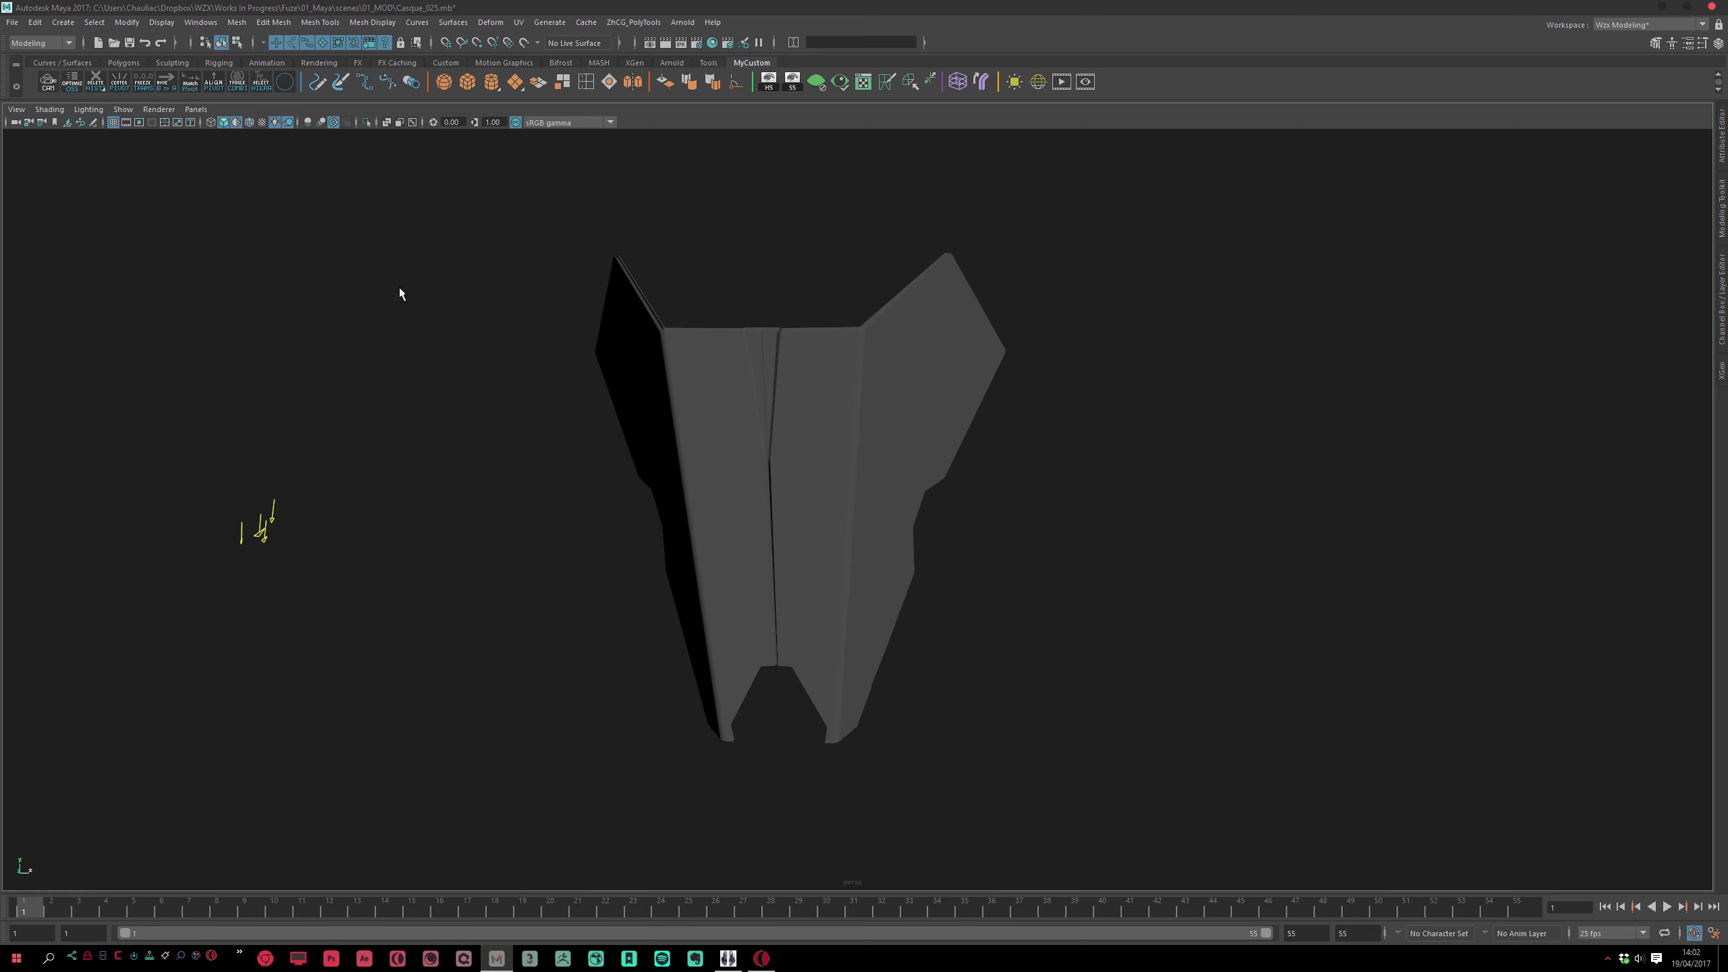
mouse_move(365, 415)
mouse_down()
mouse_move(268, 554)
mouse_move(285, 429)
mouse_move(295, 447)
mouse_move(268, 456)
mouse_up()
key(e)
alt+drag(513, 548, 359, 160)
alt+drag(809, 170, 659, 389)
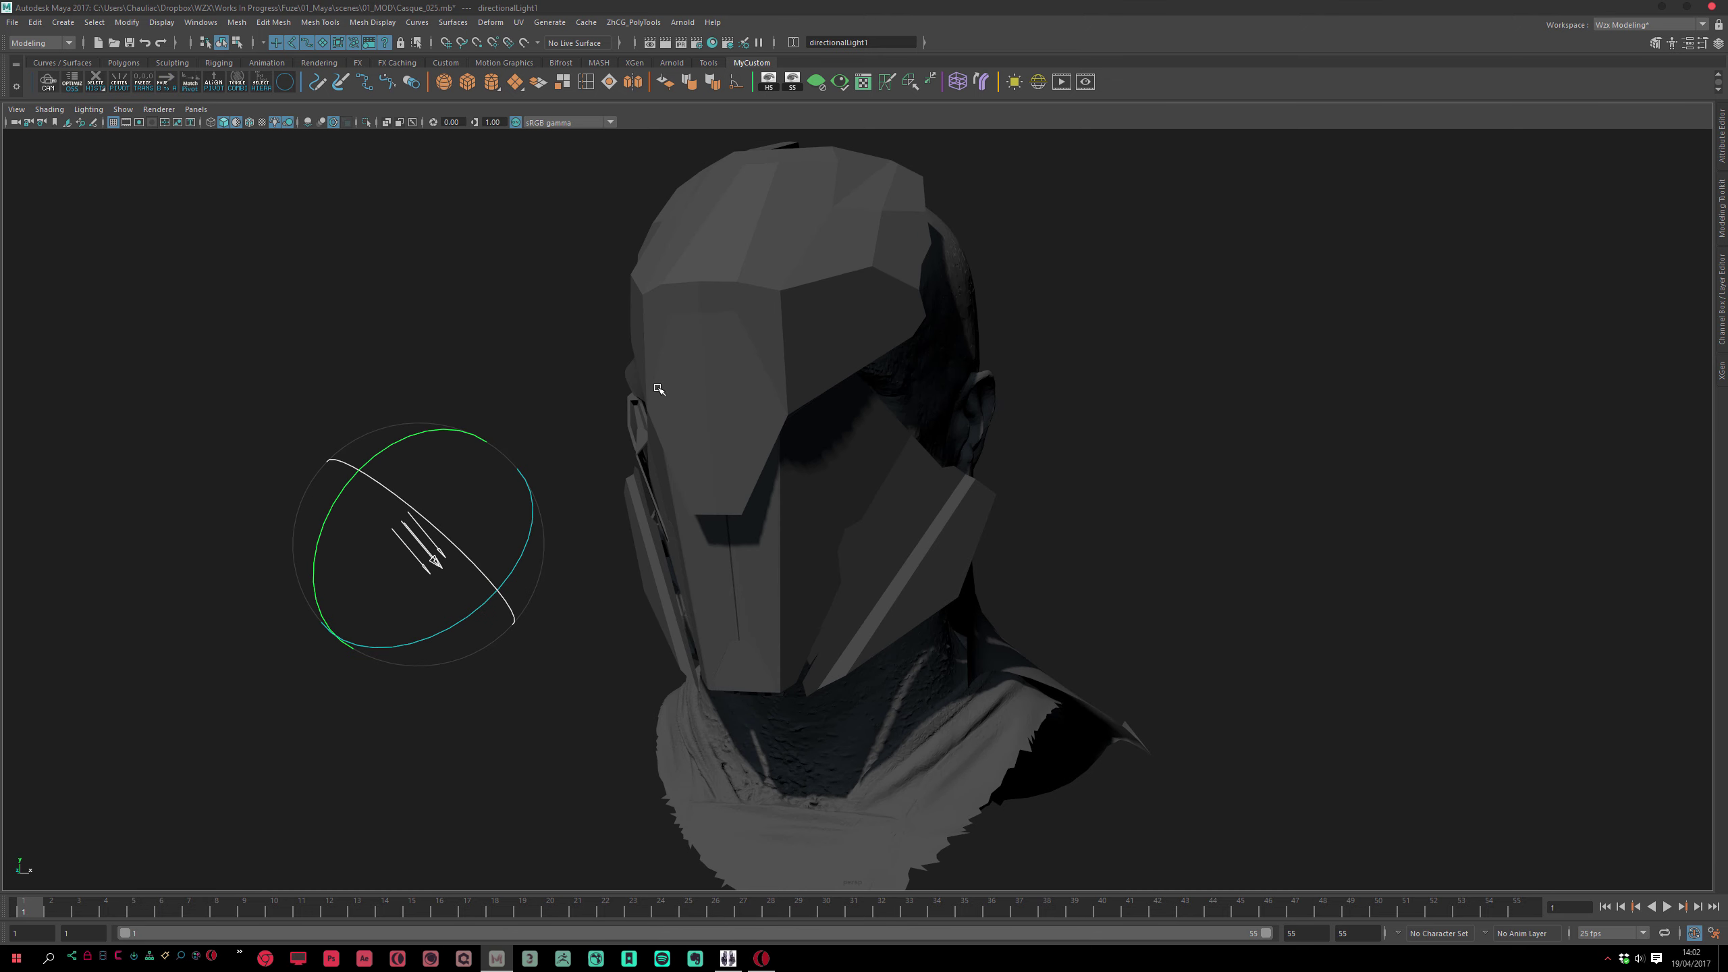
alt+drag(253, 135, 751, 471)
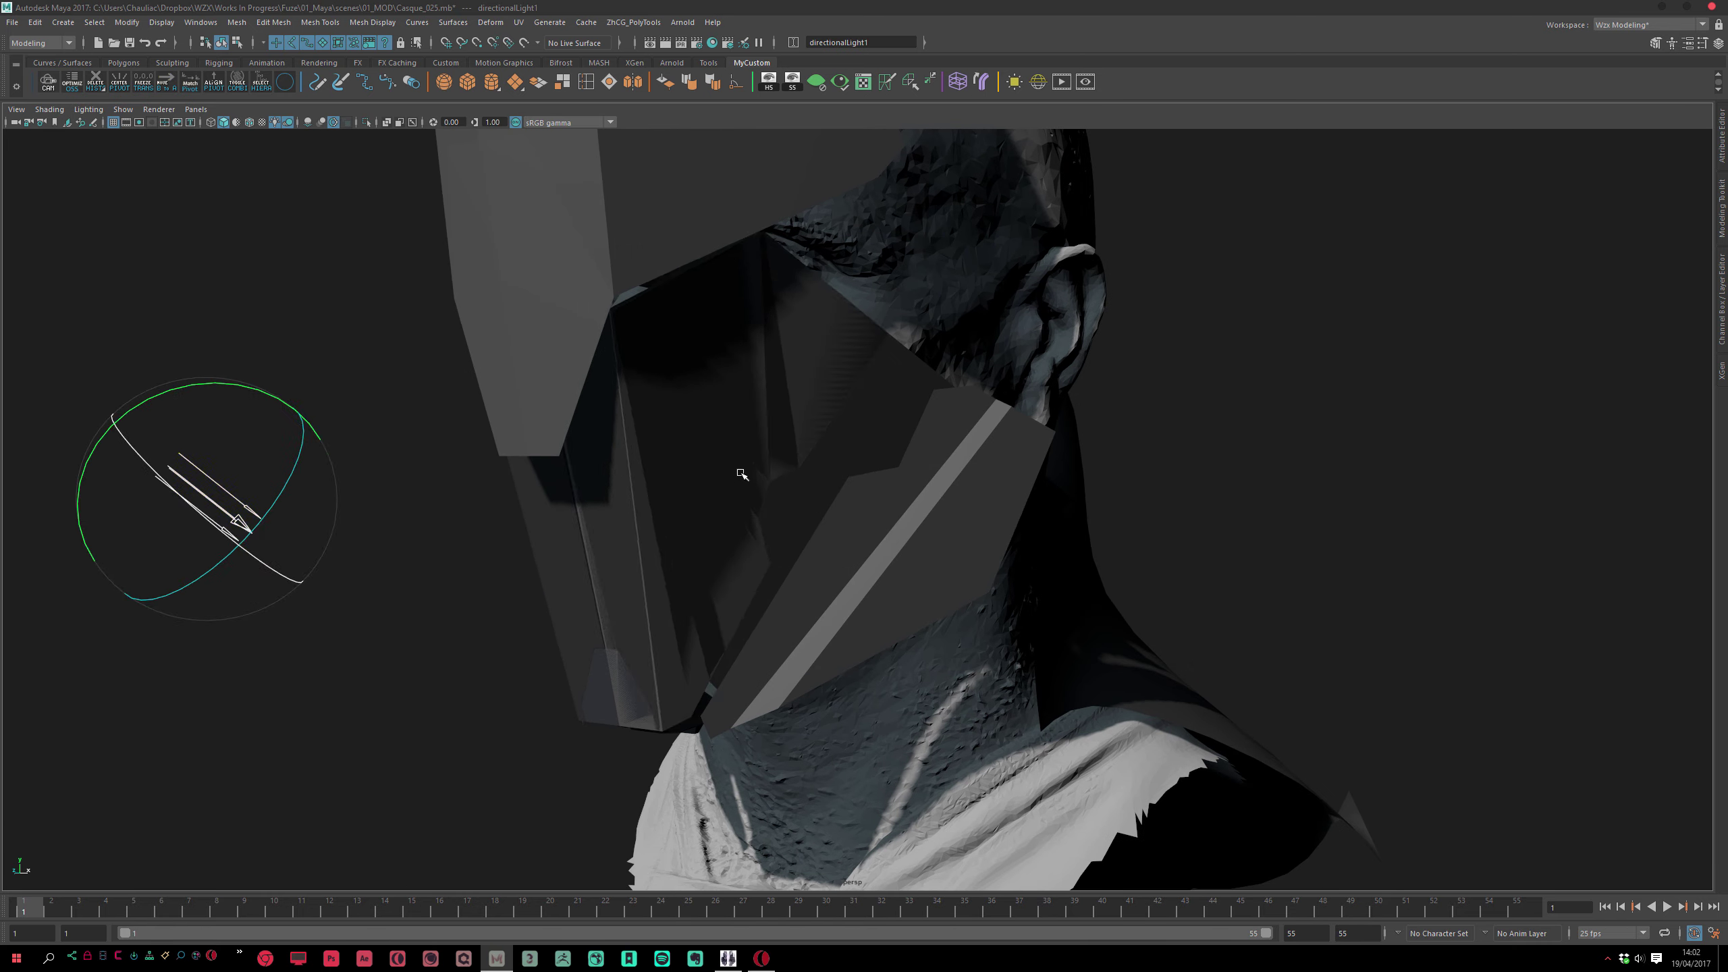
Hide the display layer between Light_lyr and Male_Head_lyr and examine the mirrored panels on the head
click(742, 491)
alt+drag(733, 552, 835, 498)
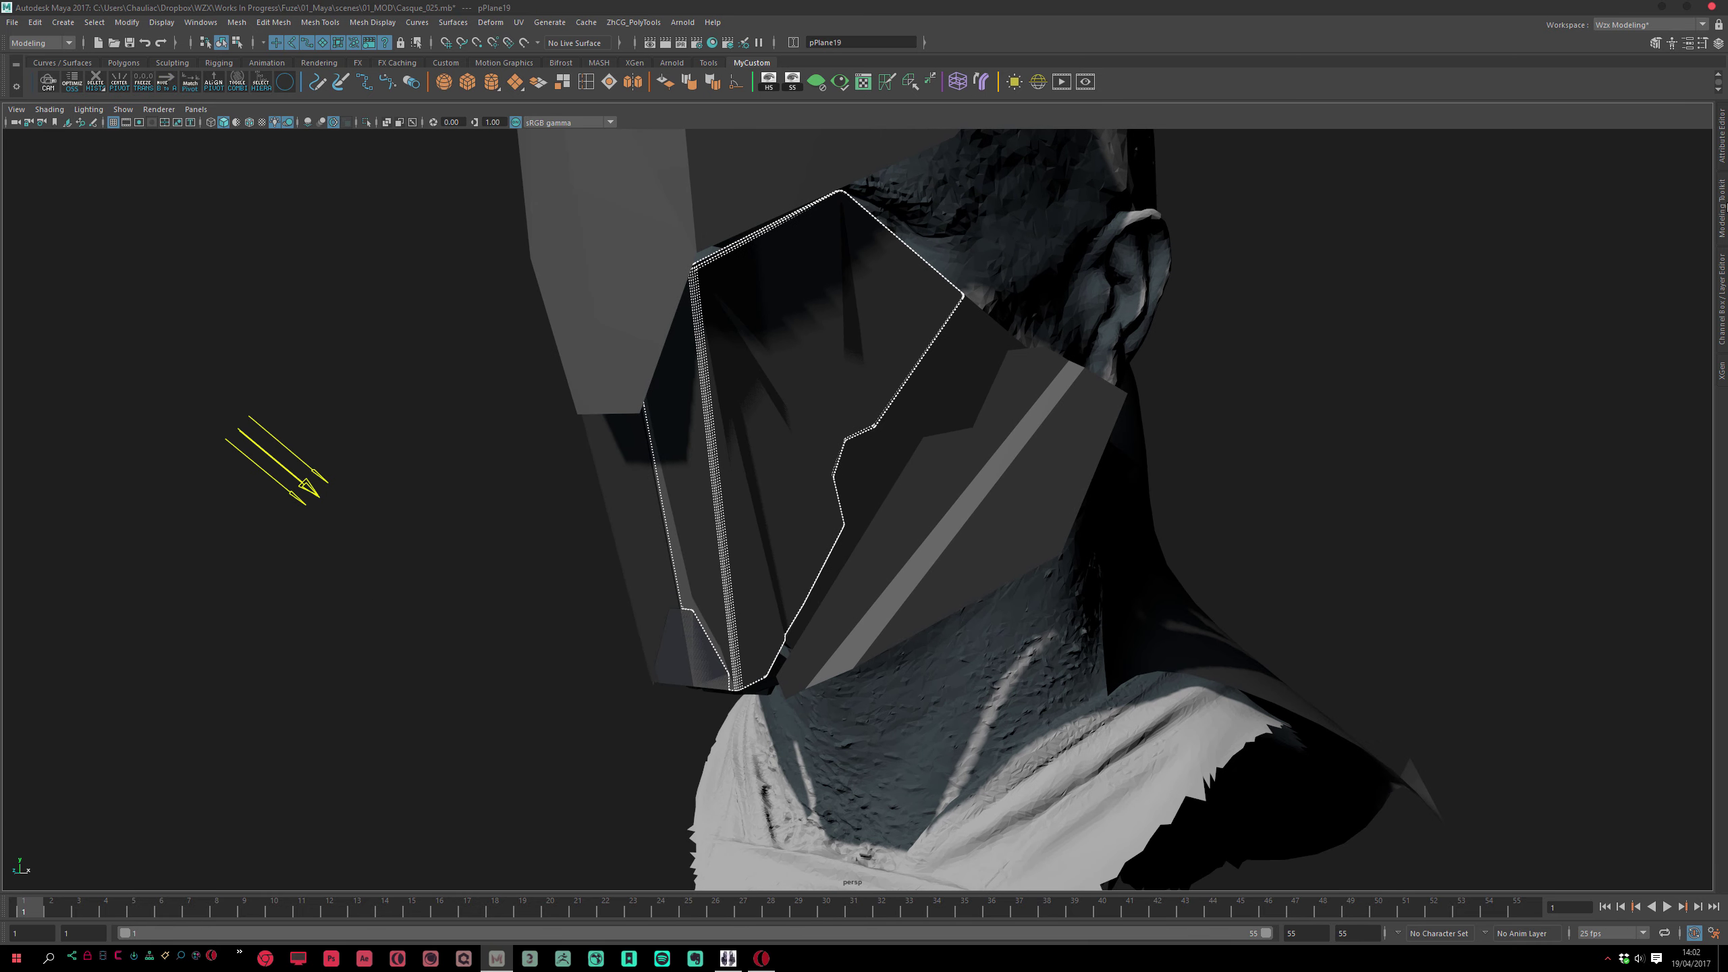
click(1723, 323)
click(1417, 747)
click(1401, 733)
click(1055, 536)
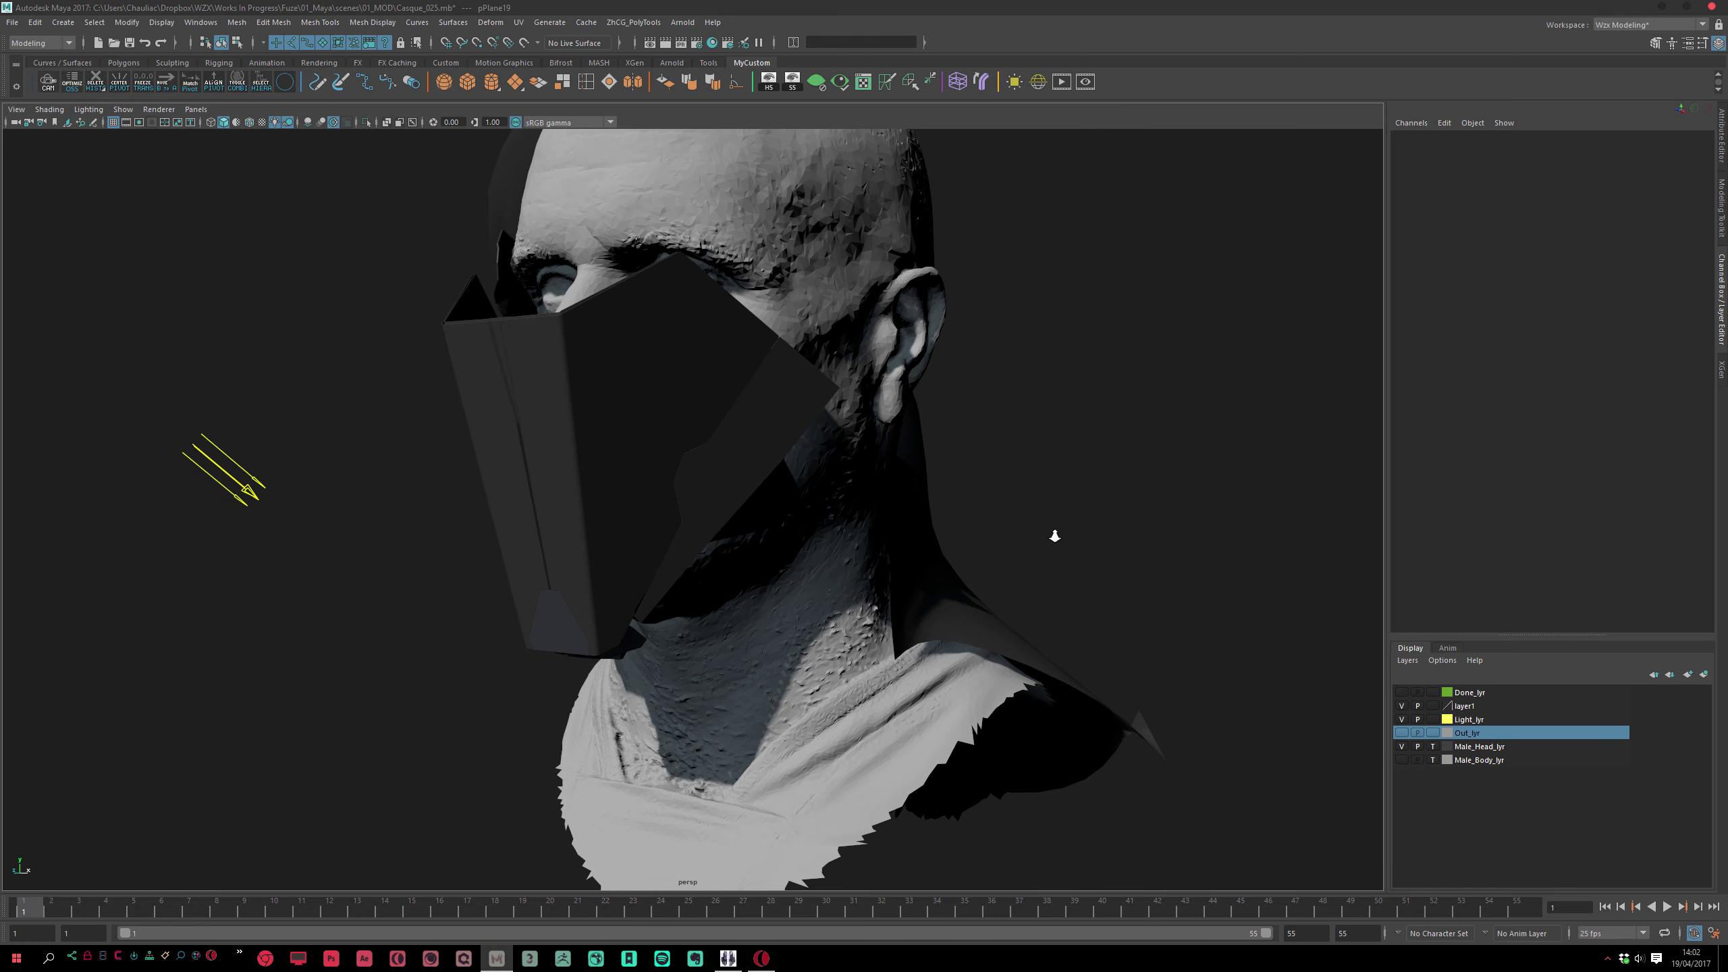
alt+drag(1087, 578, 874, 444)
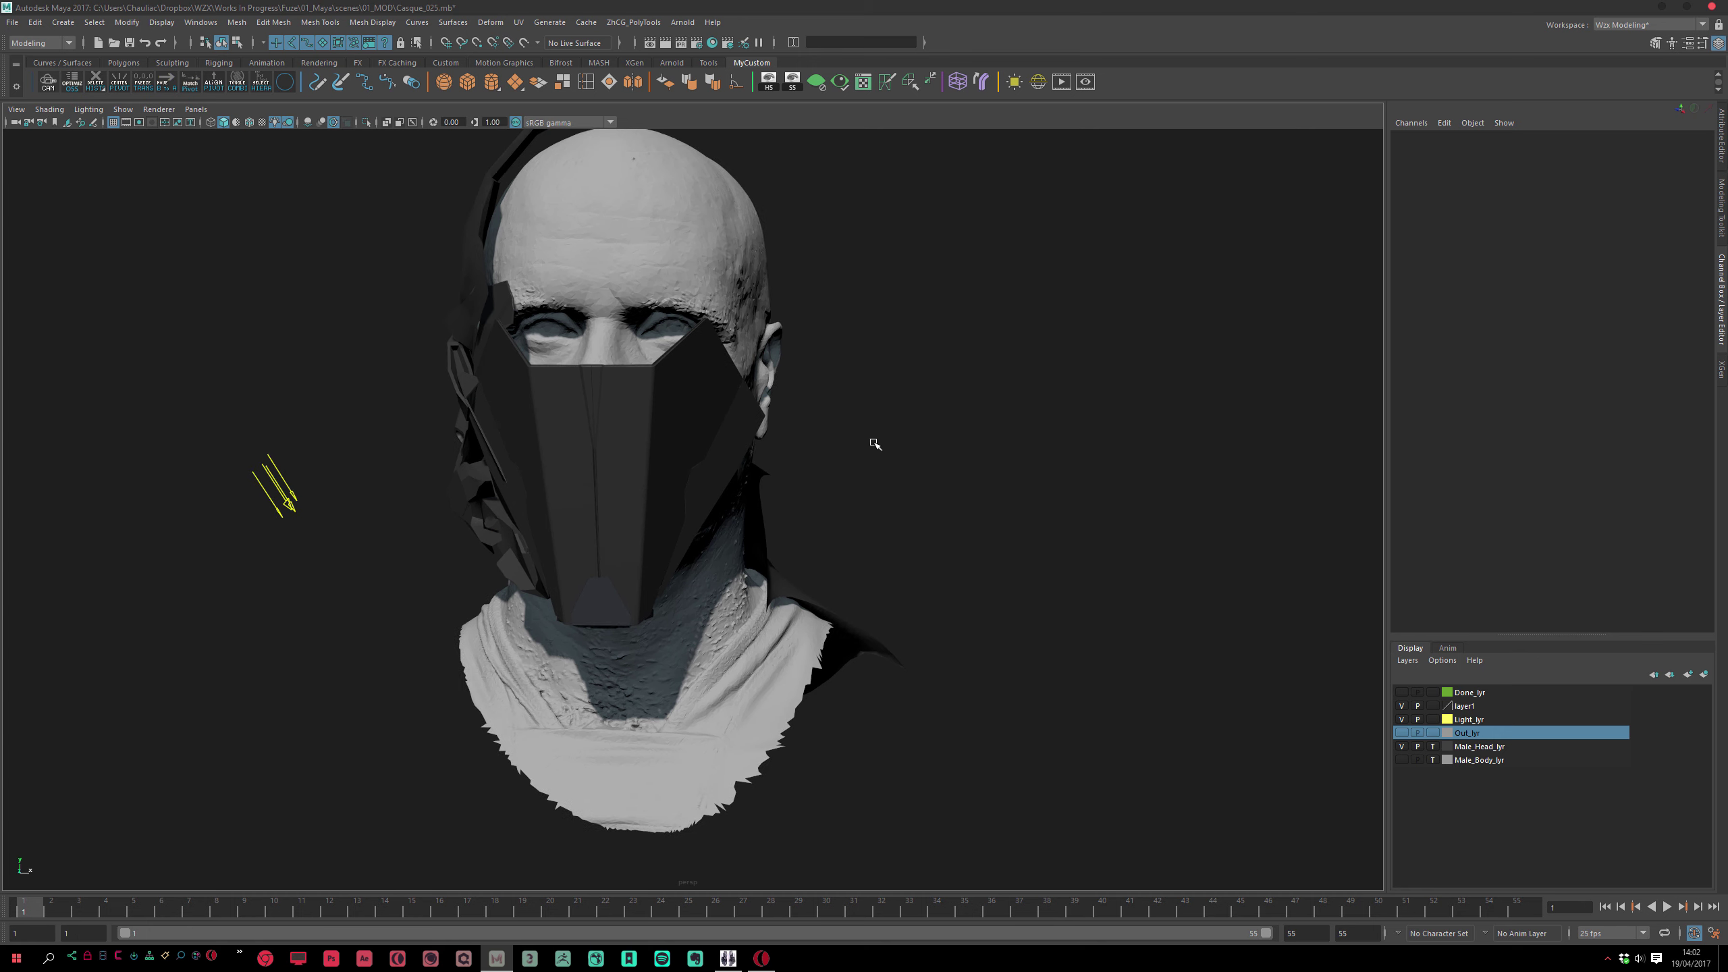
alt+drag(297, 204, 612, 429)
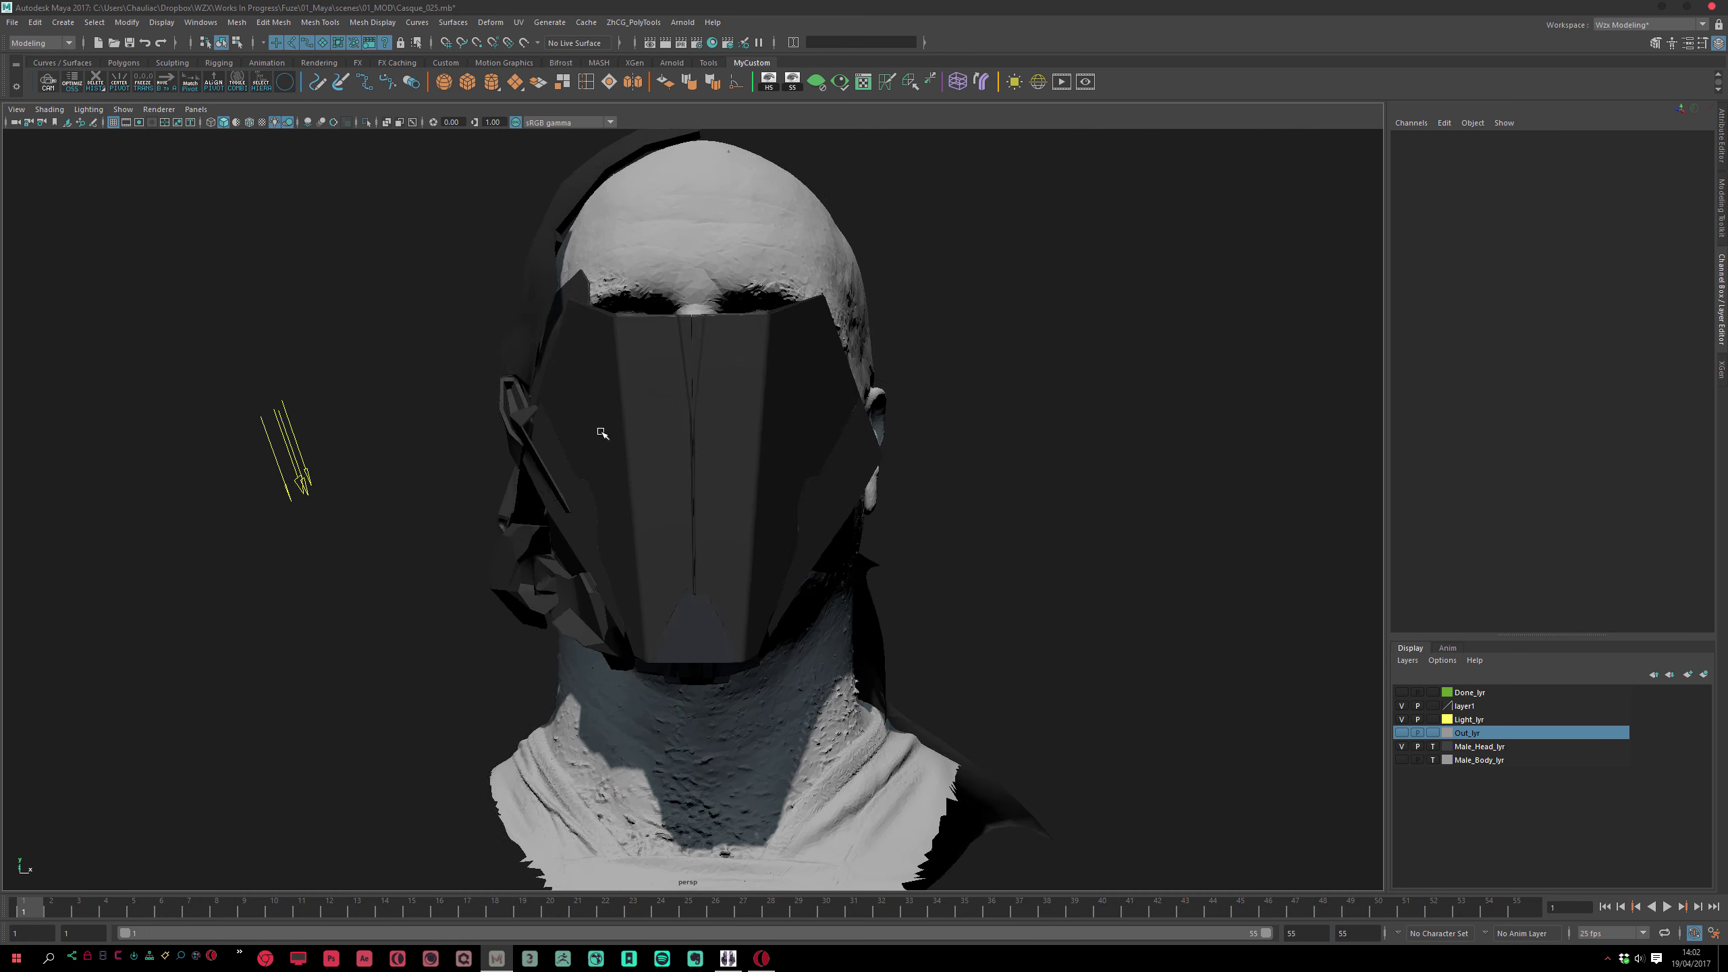
Isolate the two panel halves with the two blue insert halves and turn off viewport shadows
scroll(672, 717, up, 5)
click(714, 833)
alt+middle_drag(752, 845, 756, 602)
click(759, 602)
alt+drag(868, 664, 798, 471)
click(719, 363)
key(ctrl+shift+d)
key(ctrl+1)
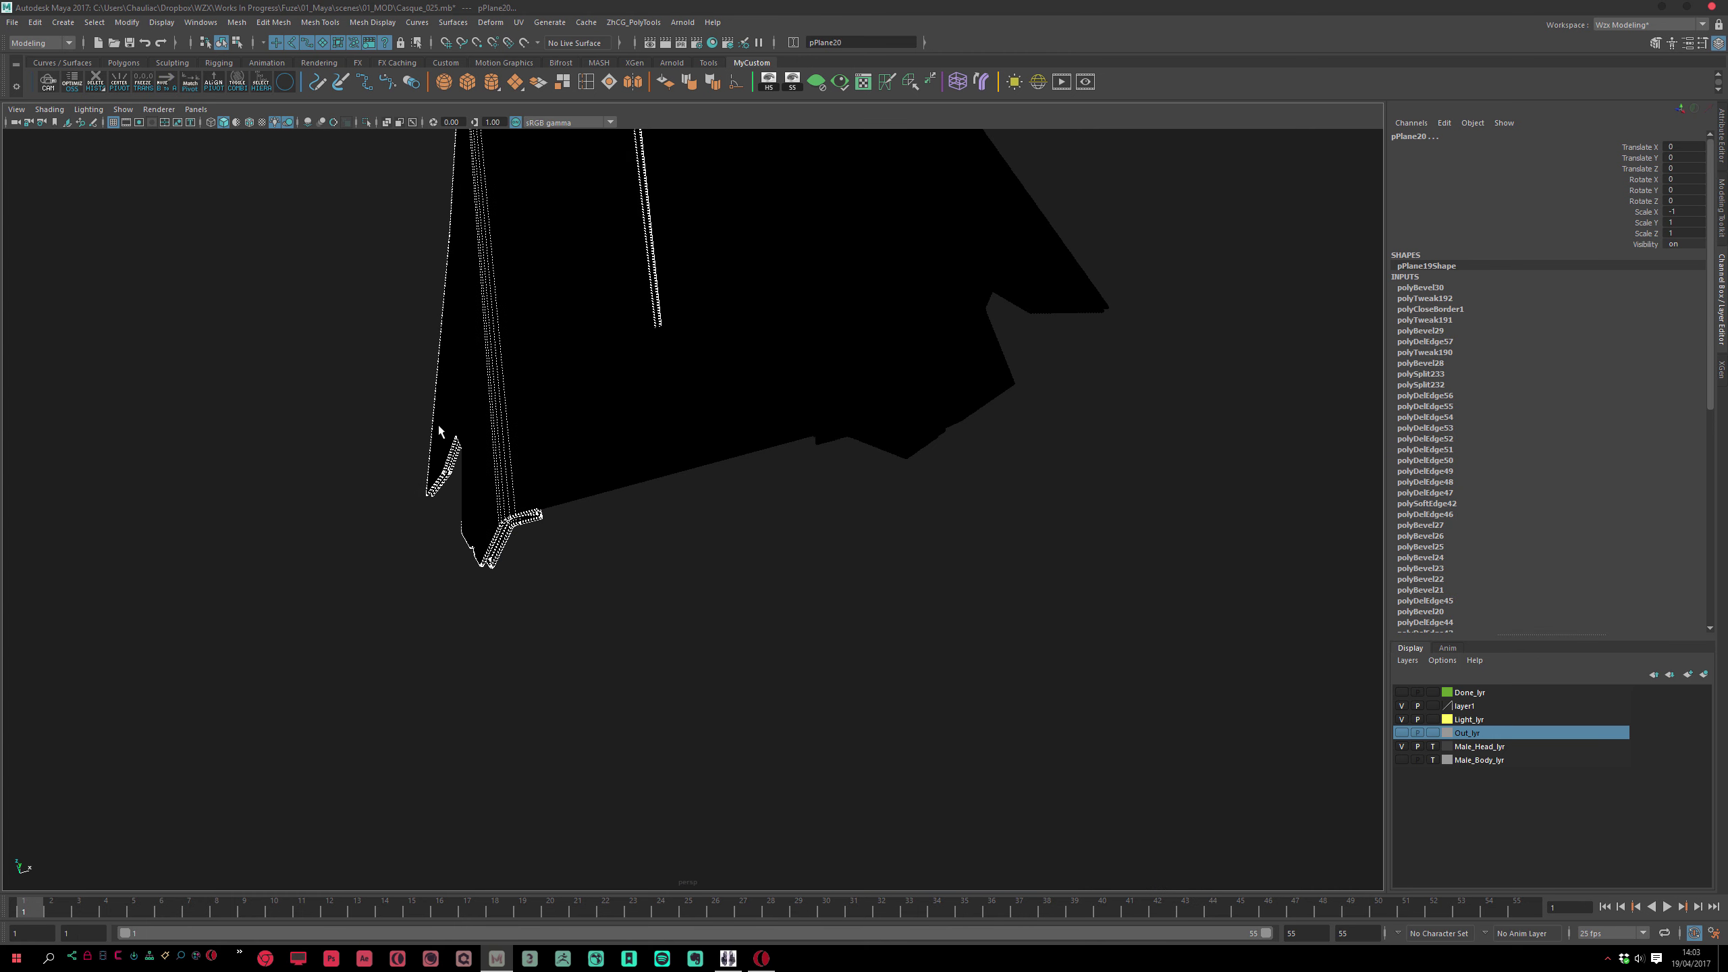
click(288, 122)
Select both blue insert halves between the panels, frame them and examine how they fit the notch
mouse_move(430, 504)
alt+right_down()
mouse_move(562, 463)
mouse_move(805, 624)
alt+right_up()
click(805, 624)
alt+drag(804, 624, 780, 521)
click(711, 505)
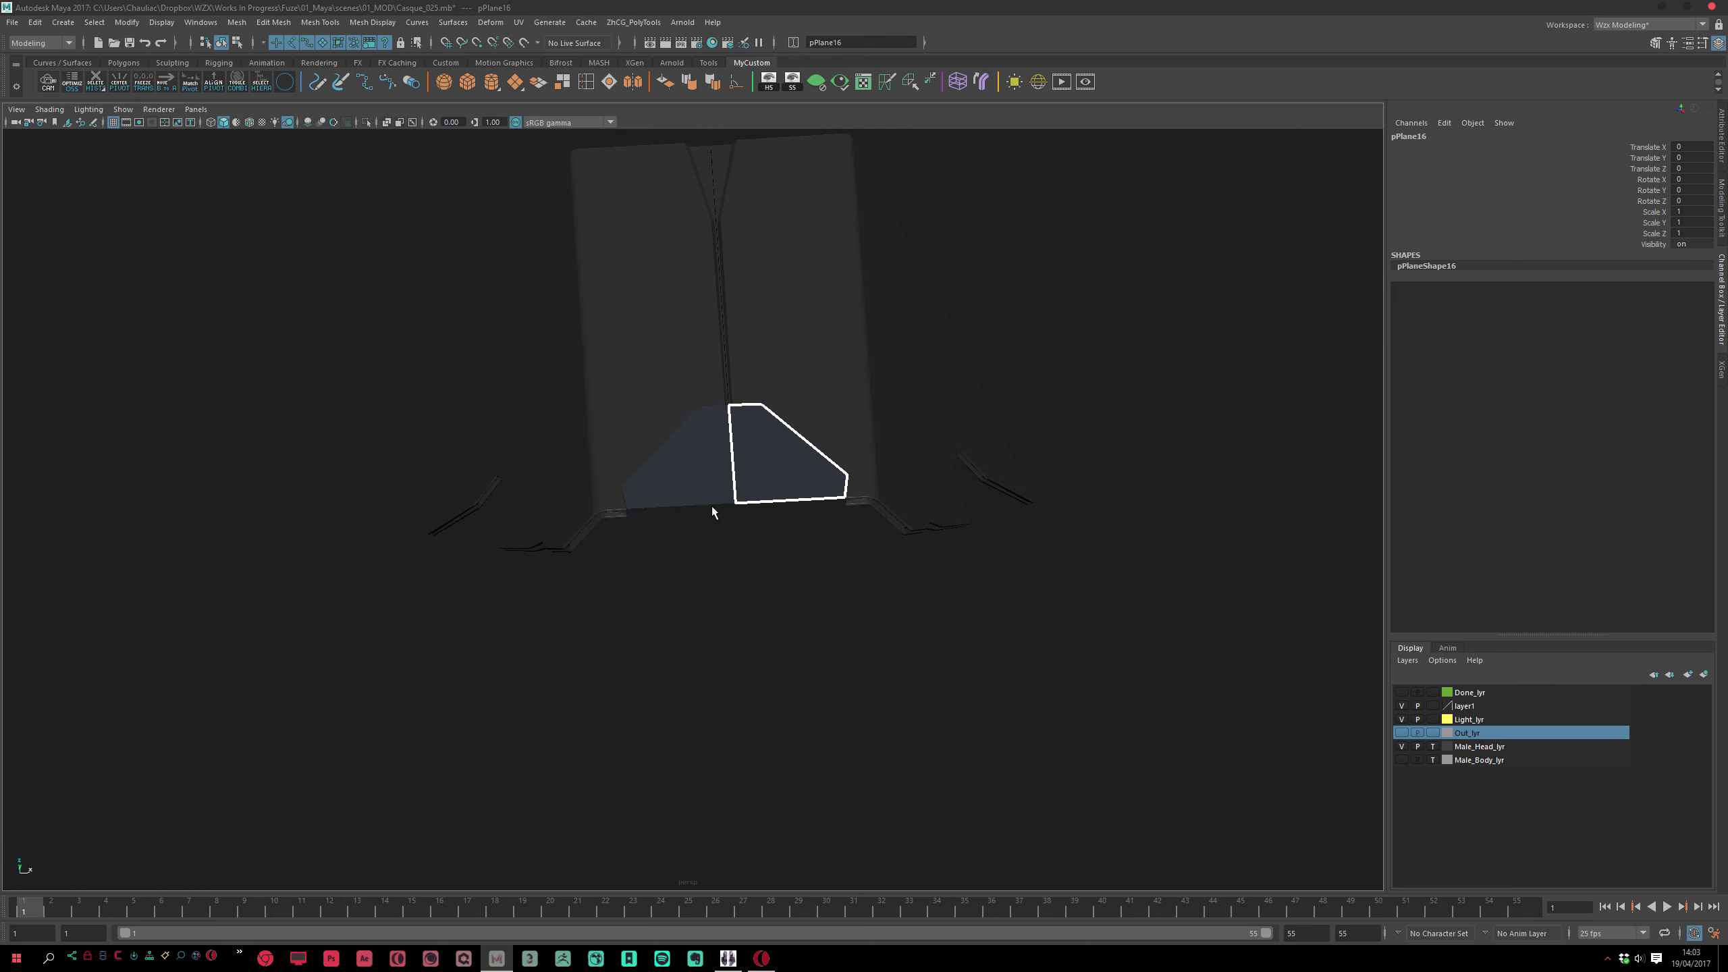
key(f)
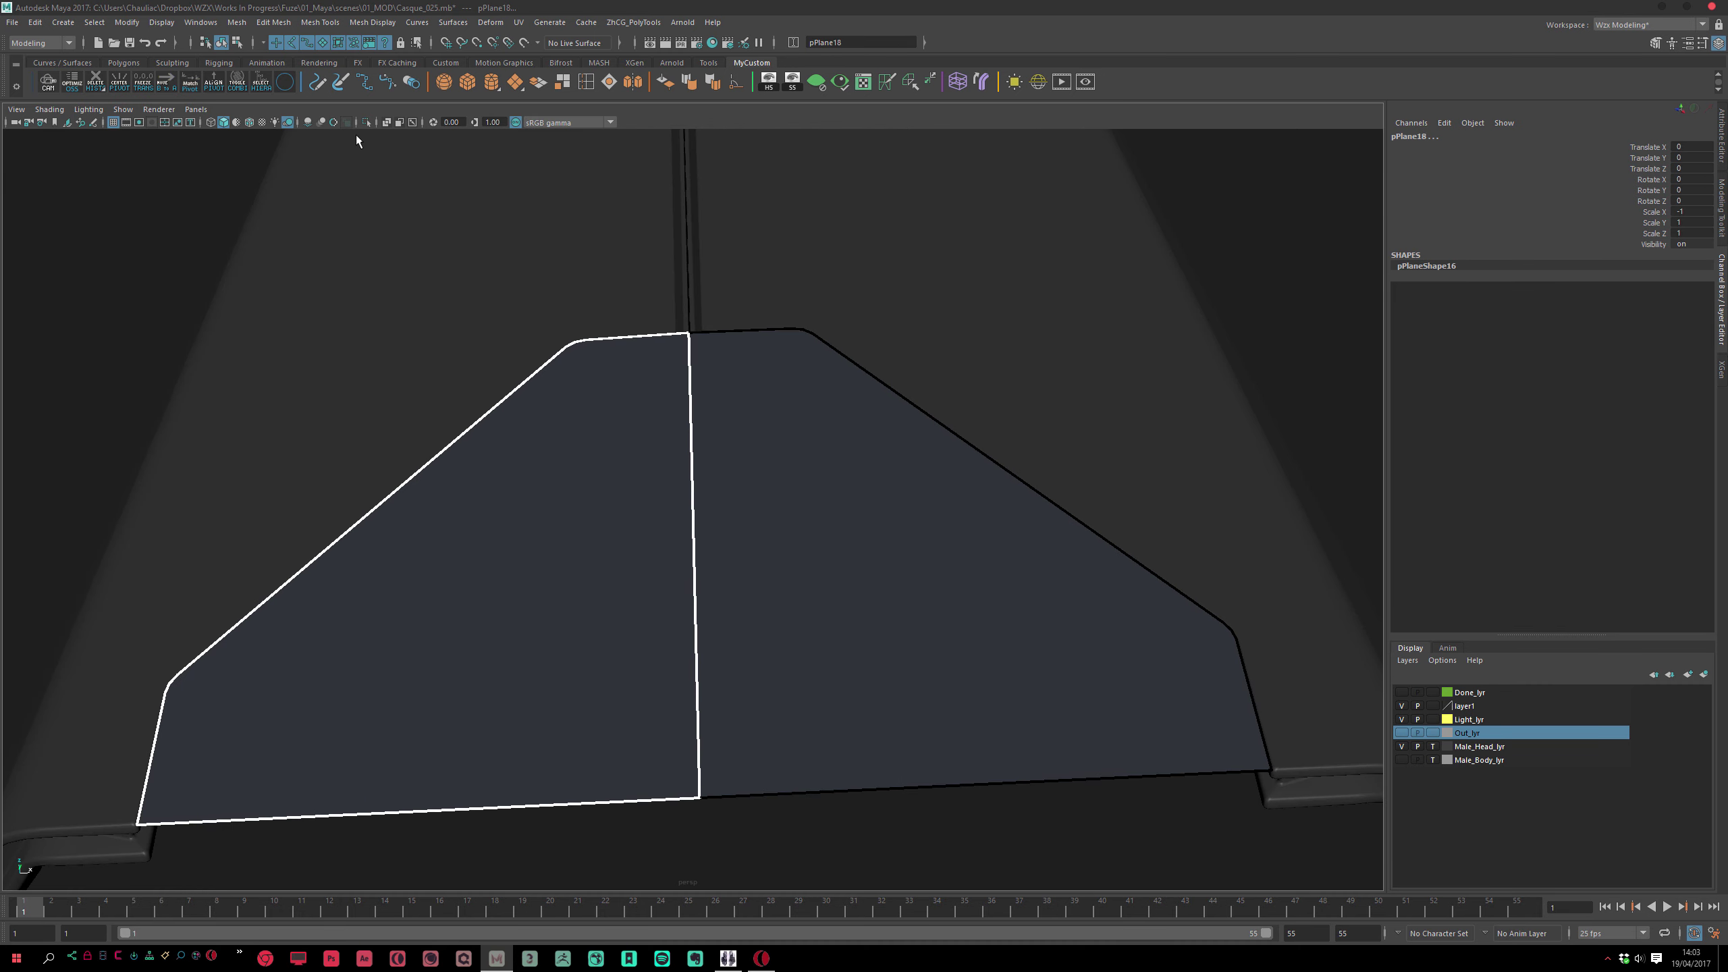
scroll(353, 156, down, 2)
click(334, 123)
alt+drag(572, 347, 697, 467)
alt+drag(800, 528, 867, 679)
click(877, 754)
alt+right_drag(866, 680, 1019, 579)
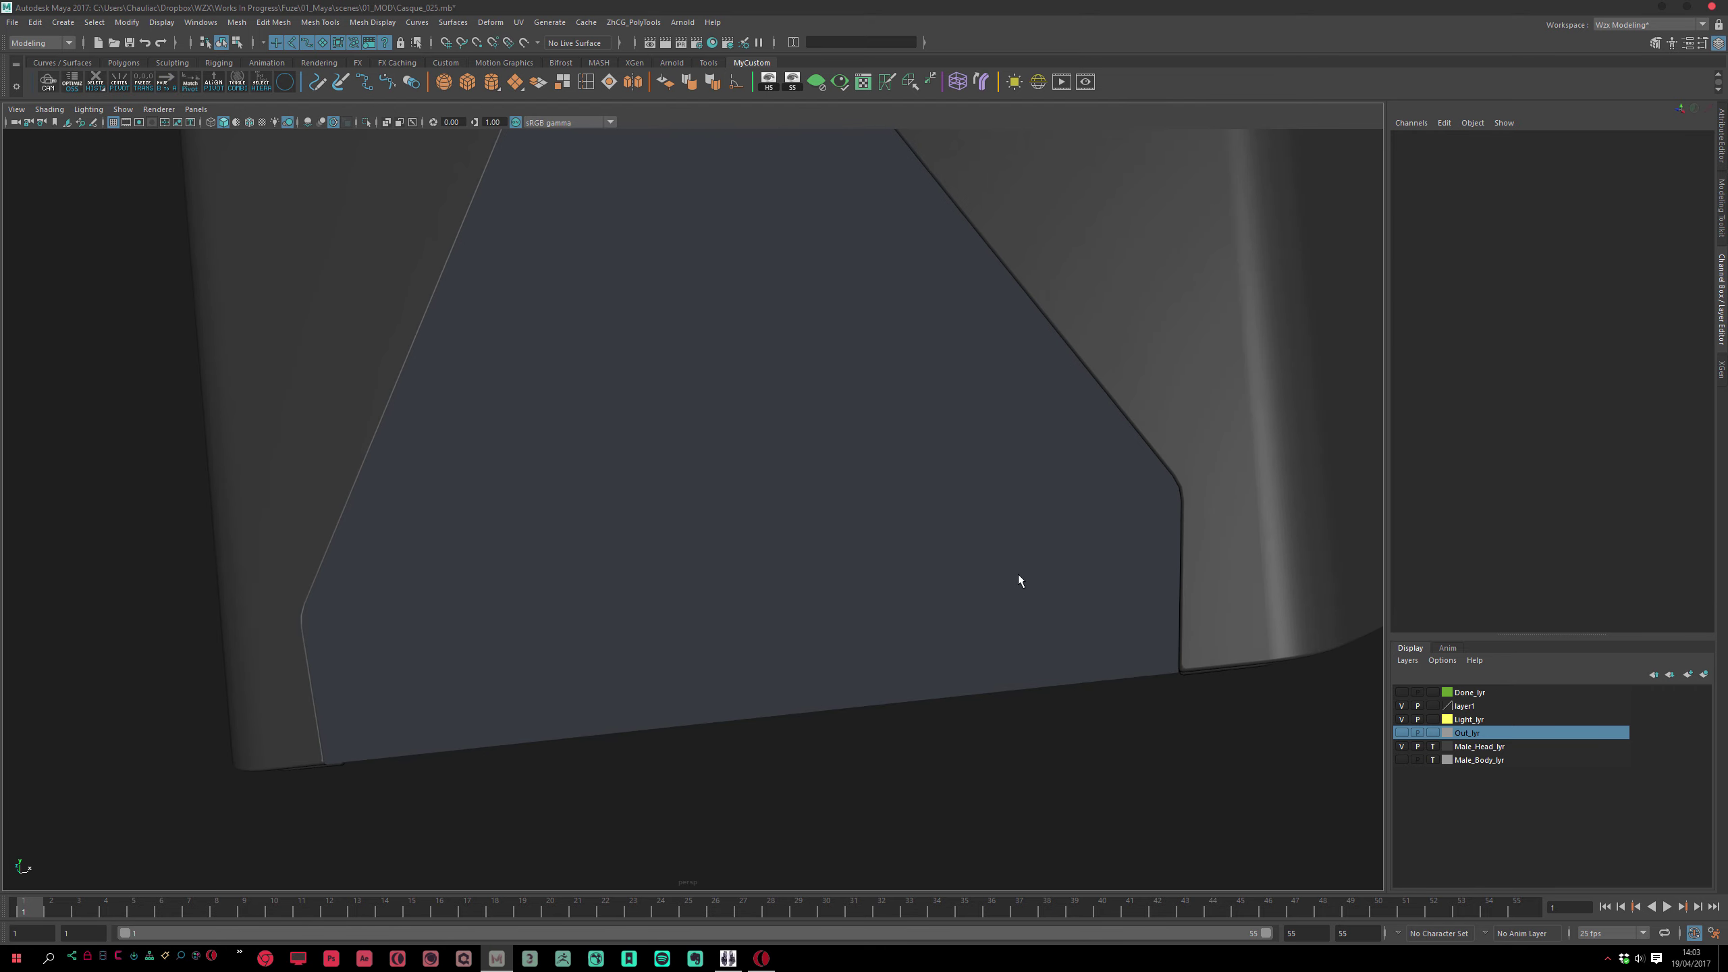
alt+right_drag(960, 508, 793, 592)
click(783, 595)
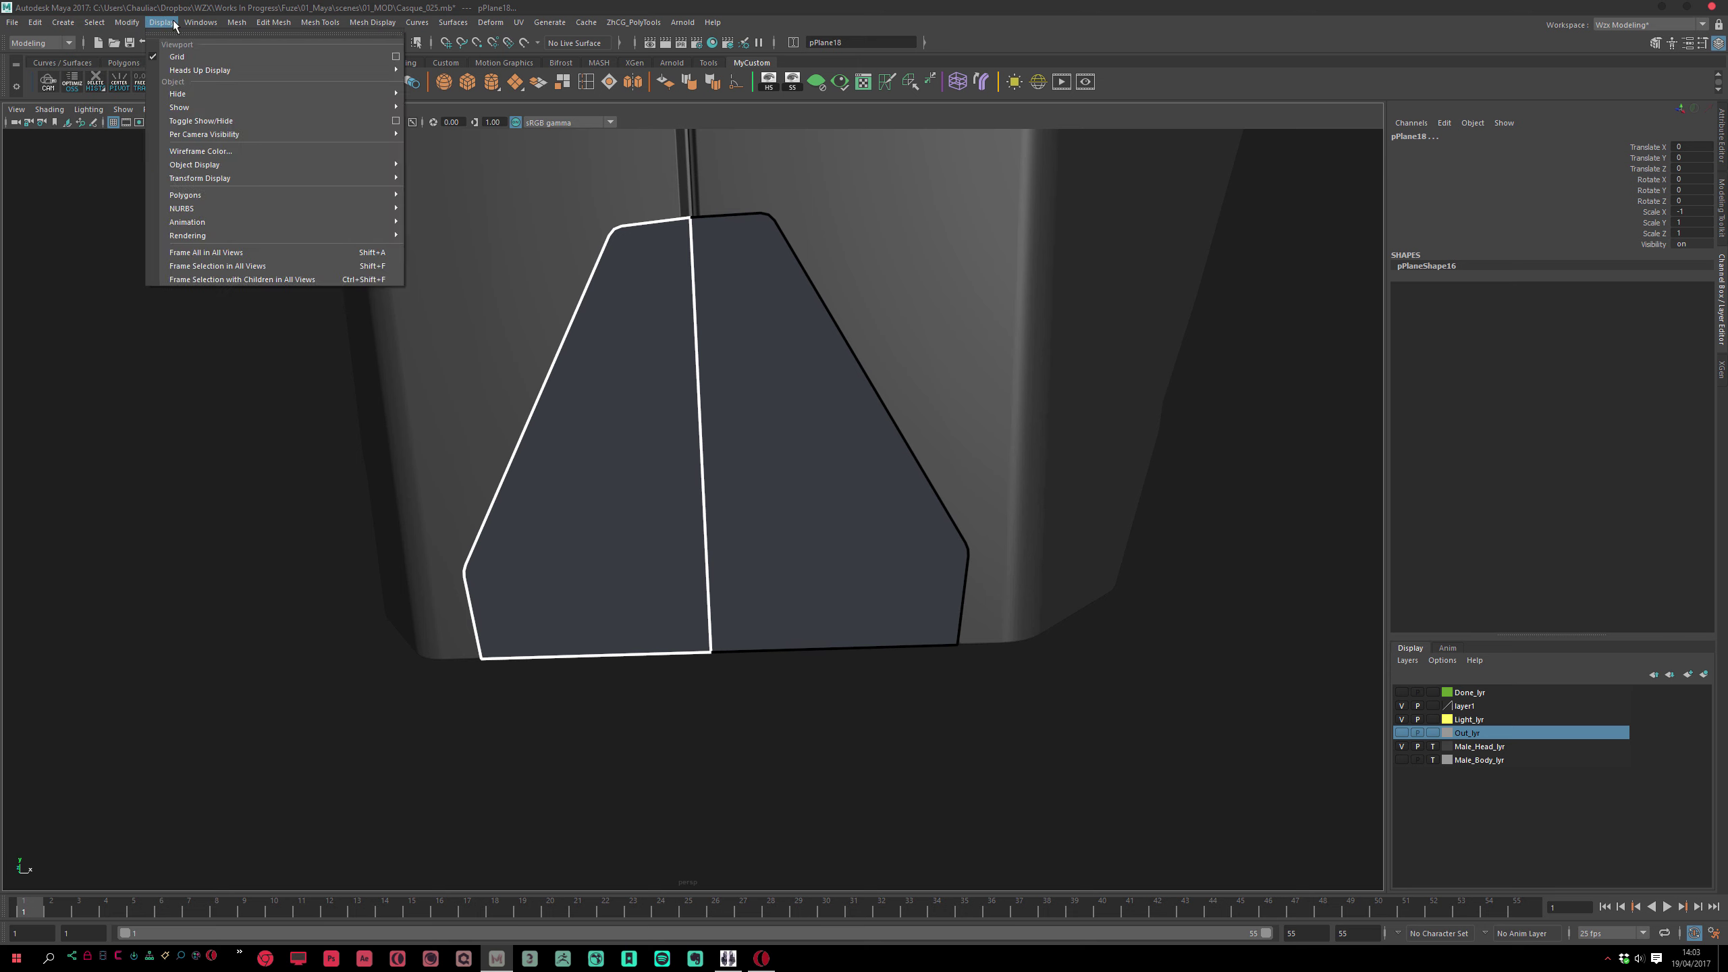
Convert the selected insert halves from instances to objects
mouse_move(121, 24)
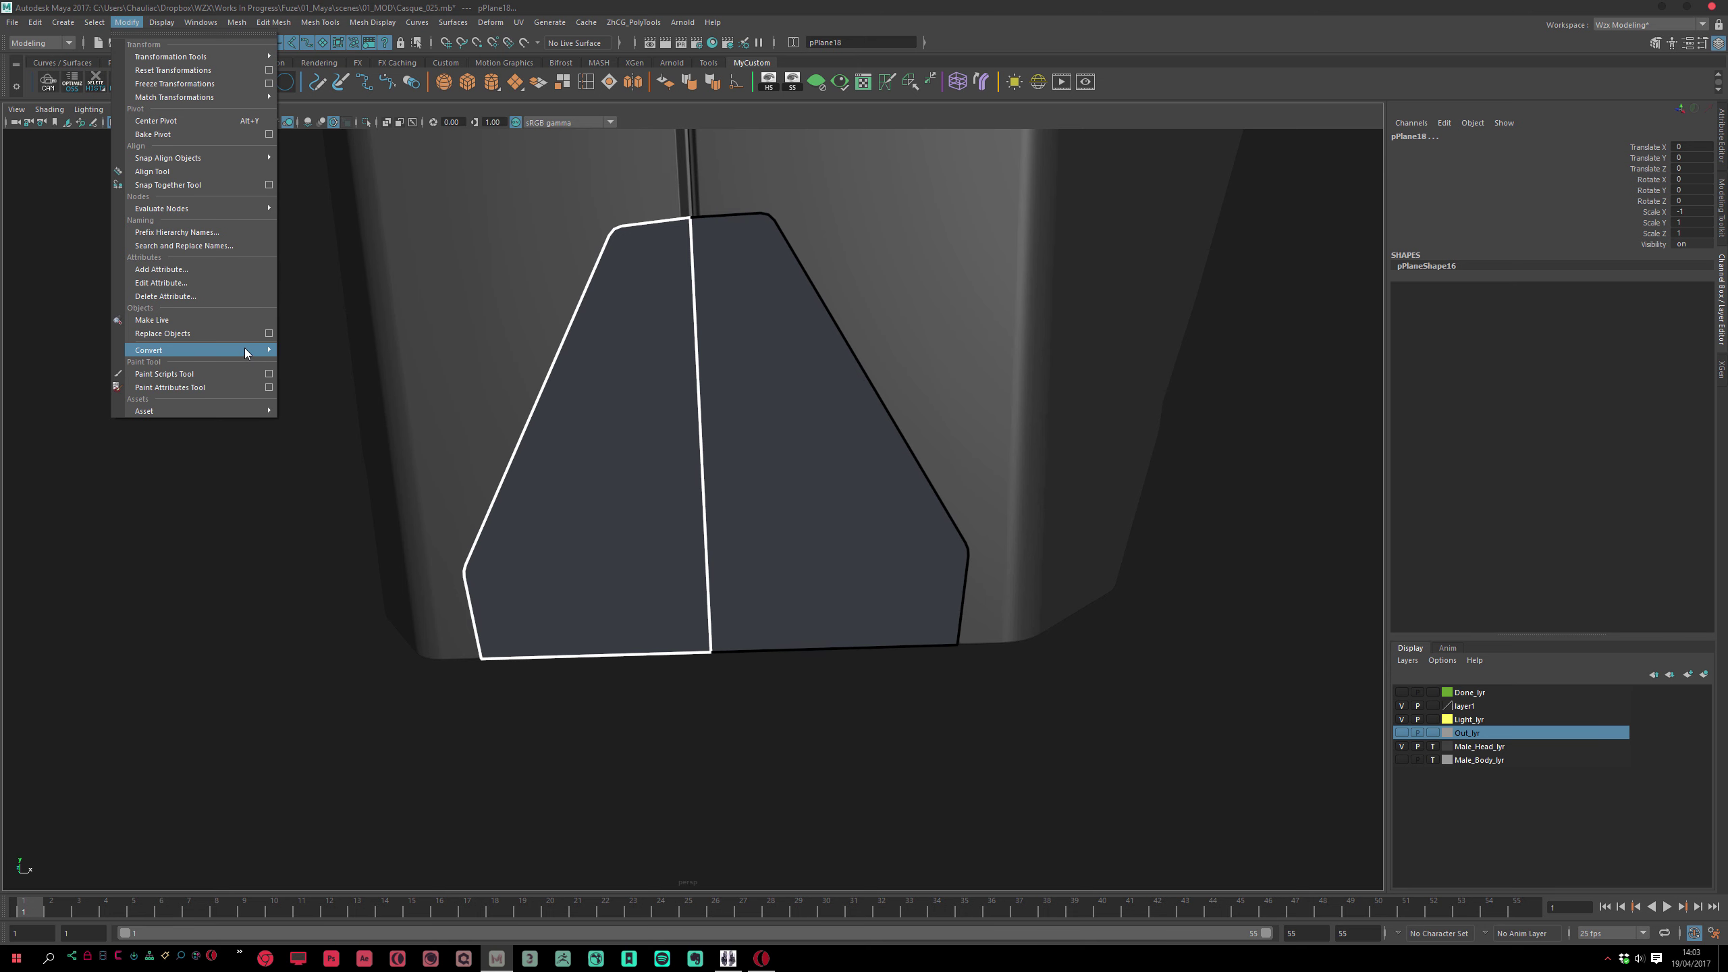
mouse_move(243, 350)
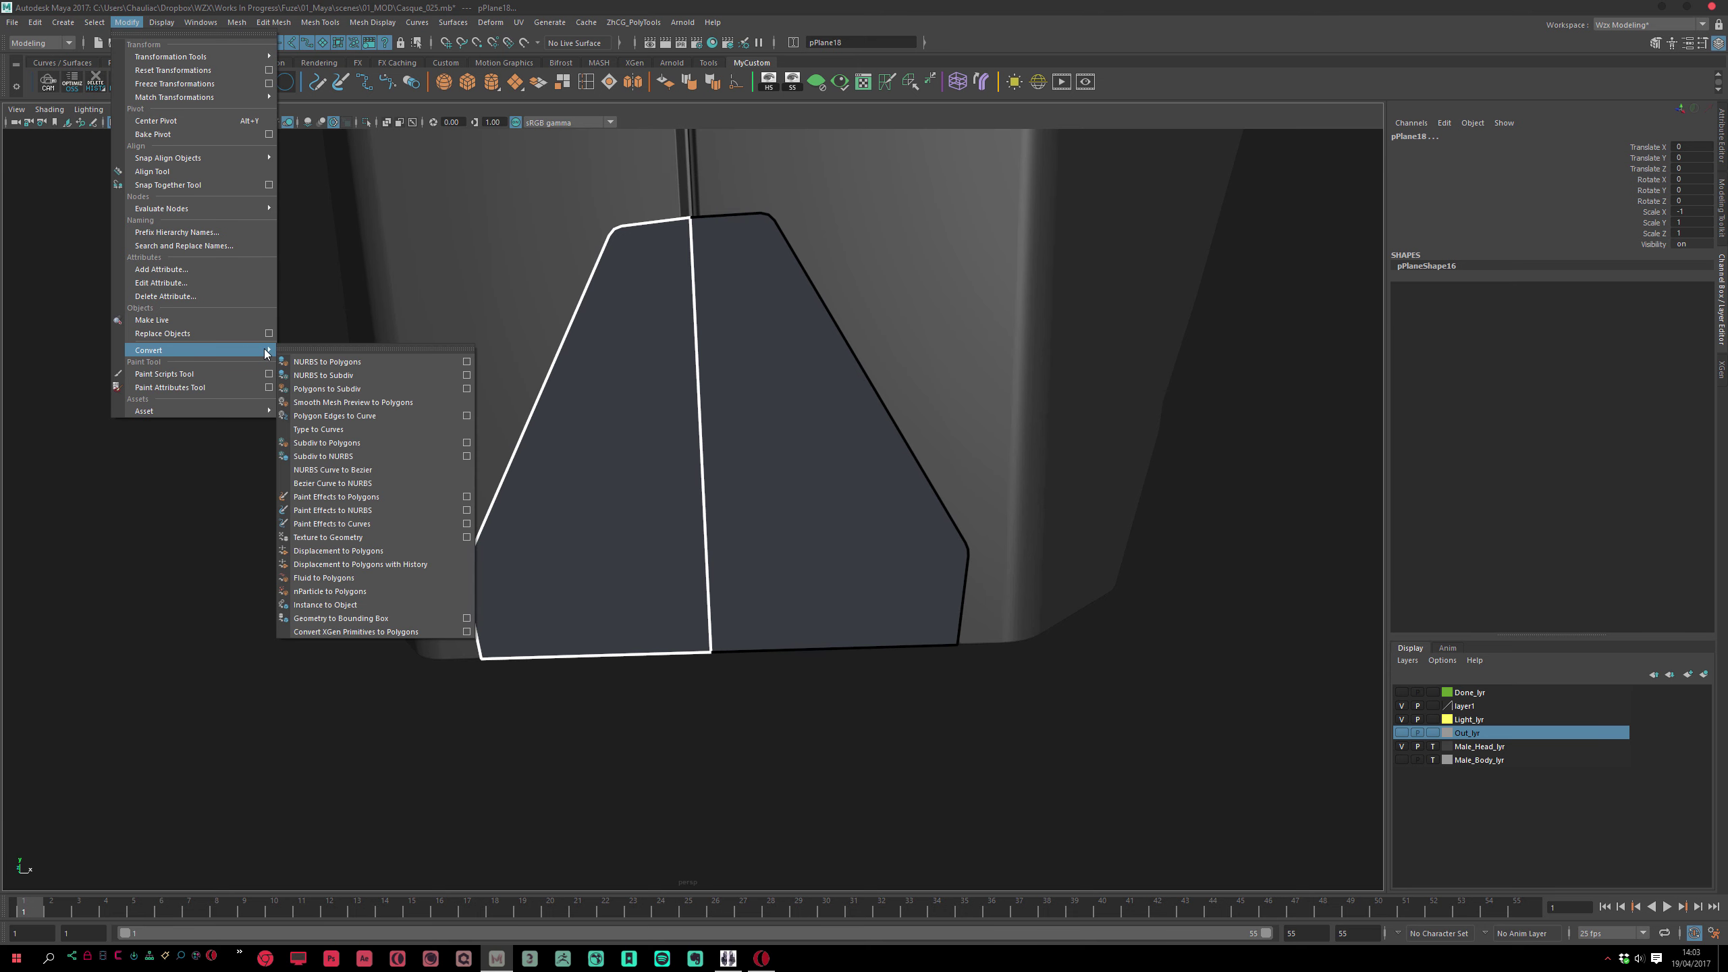
click(346, 605)
click(694, 683)
alt+drag(697, 682, 673, 648)
key(ctrl+z)
alt+drag(608, 504, 577, 446)
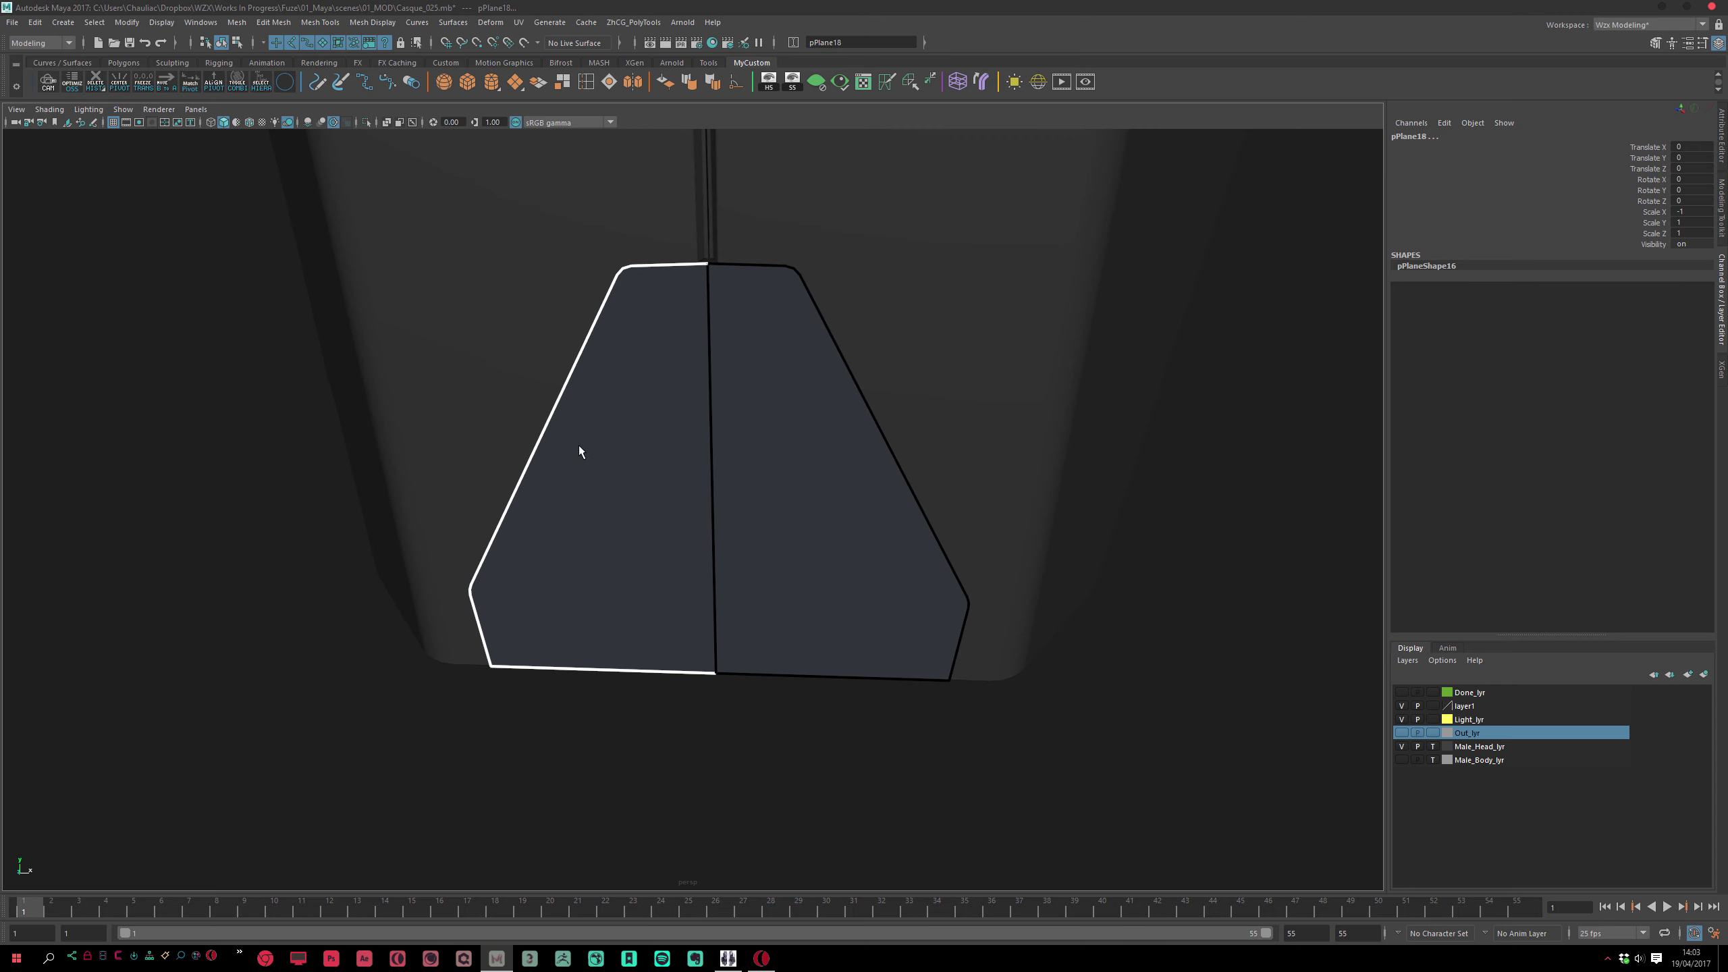
Combine the two insert halves and merge the overlapping vertices along the centre line with a 0.01 distance threshold
click(237, 22)
click(265, 63)
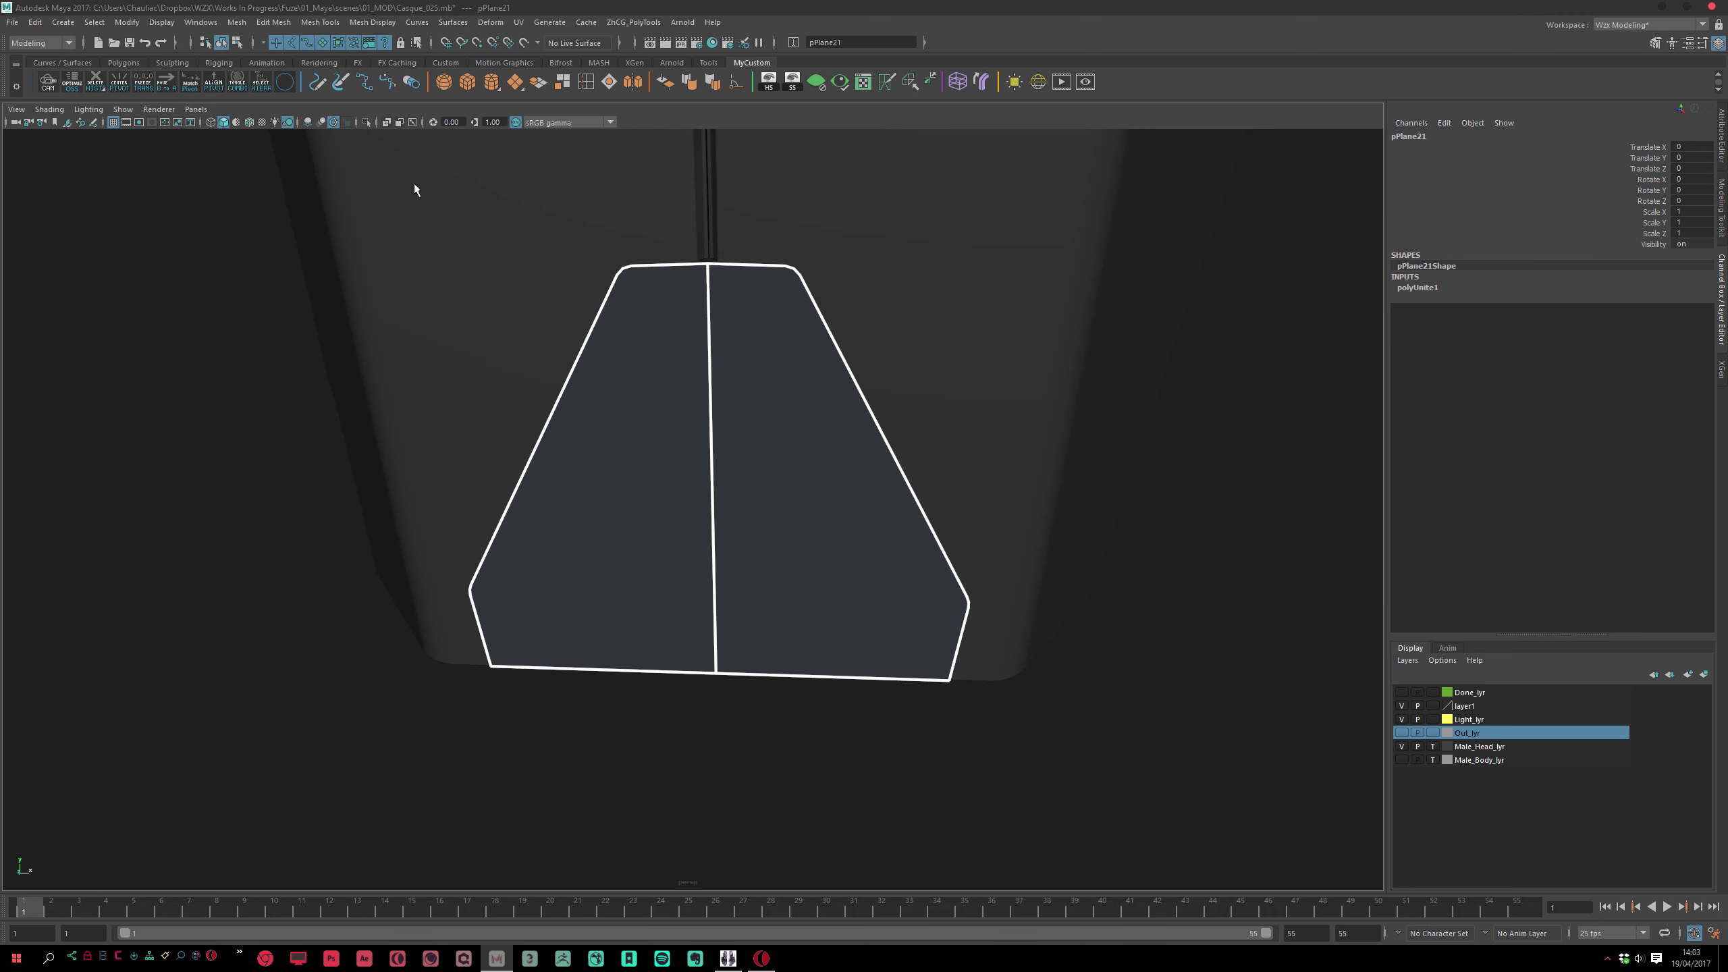
ctrl+click(740, 510)
drag(772, 561, 775, 733)
alt+right_drag(694, 650, 739, 633)
key(m)
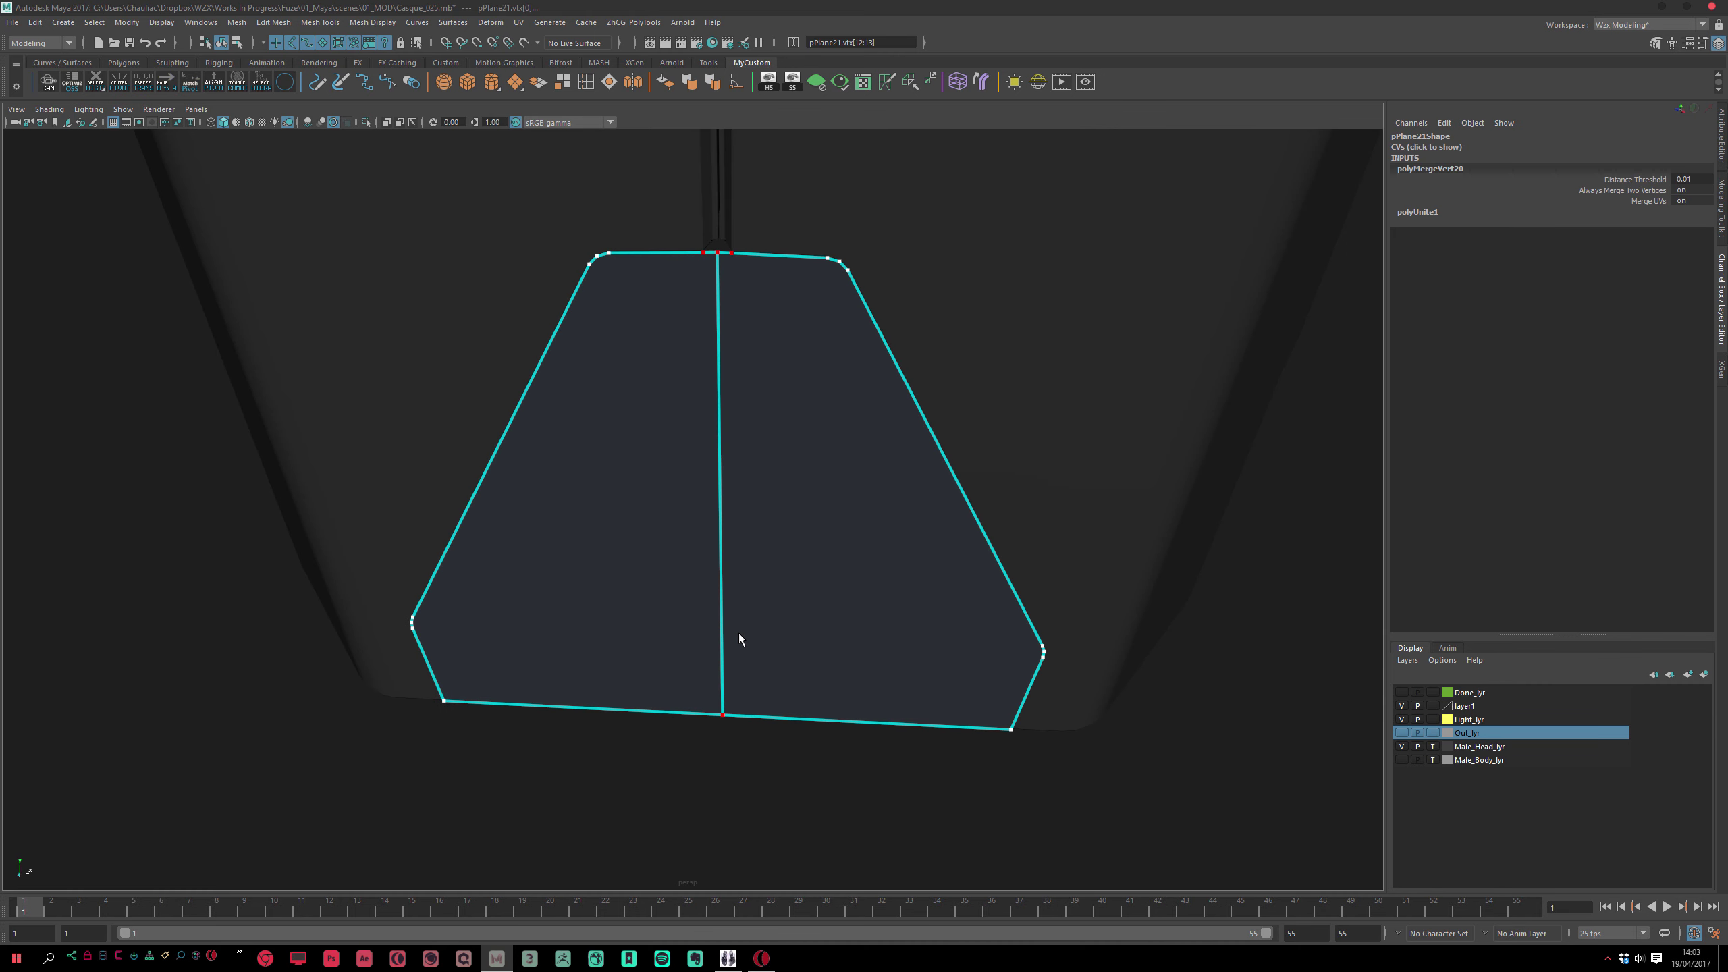
Delete the two extra vertices on either side of the centre line on the insert's top edge
click(740, 290)
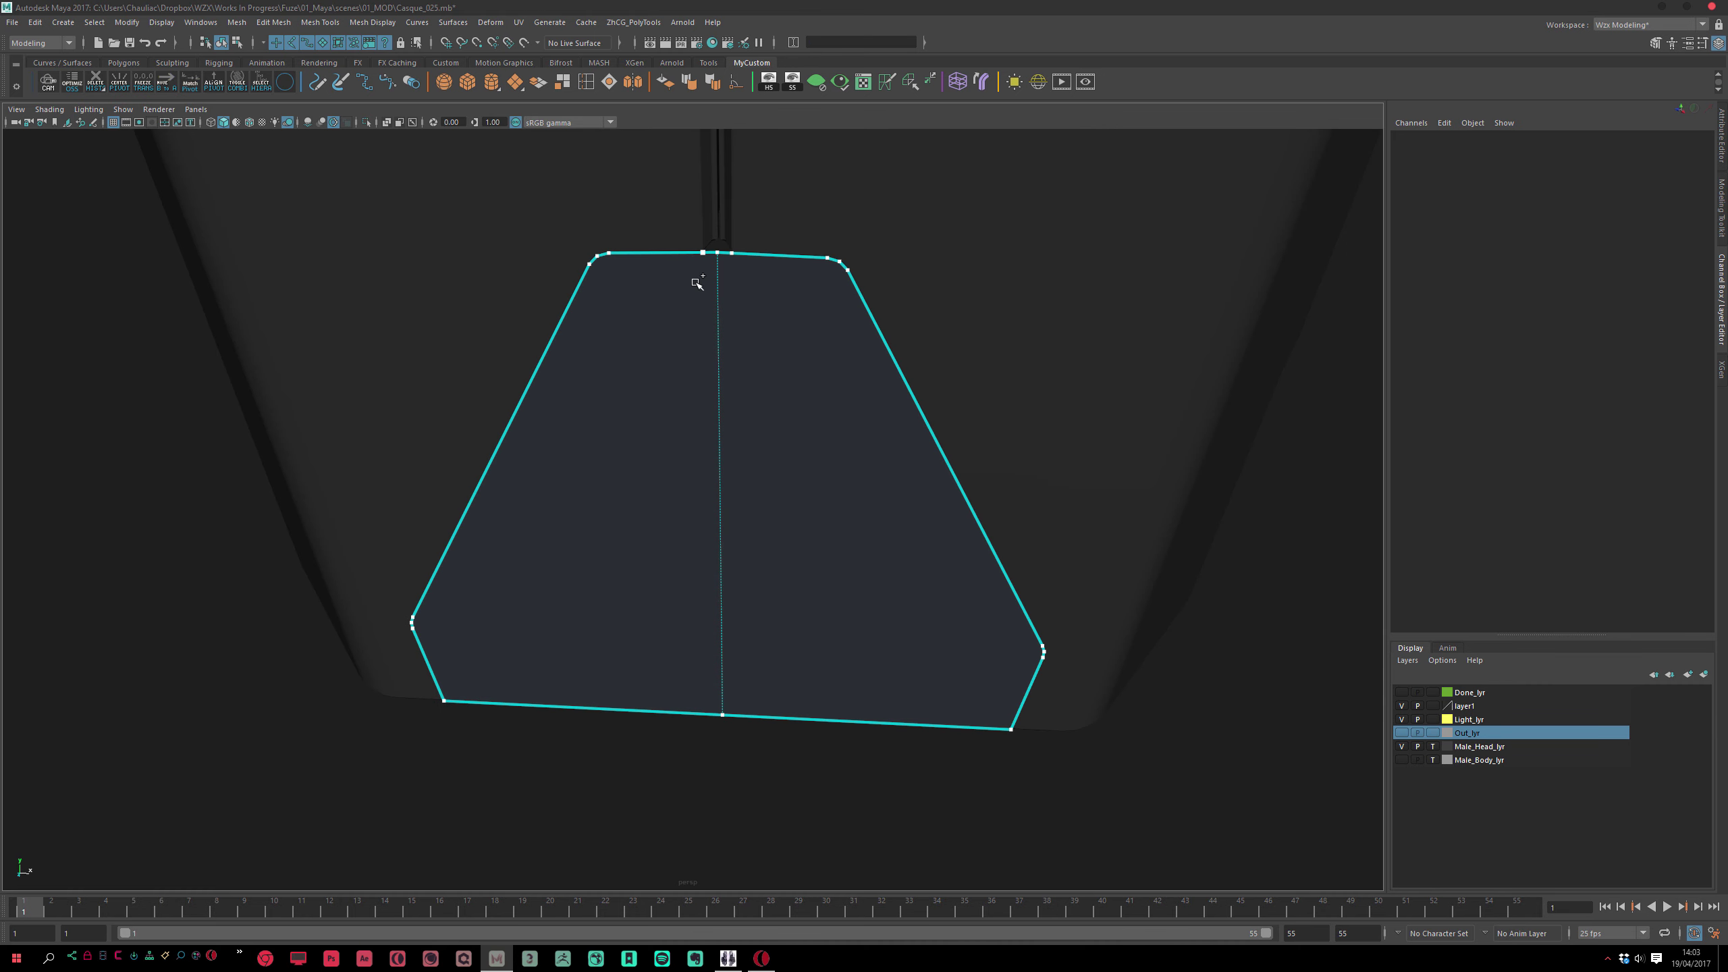
shift+click(690, 308)
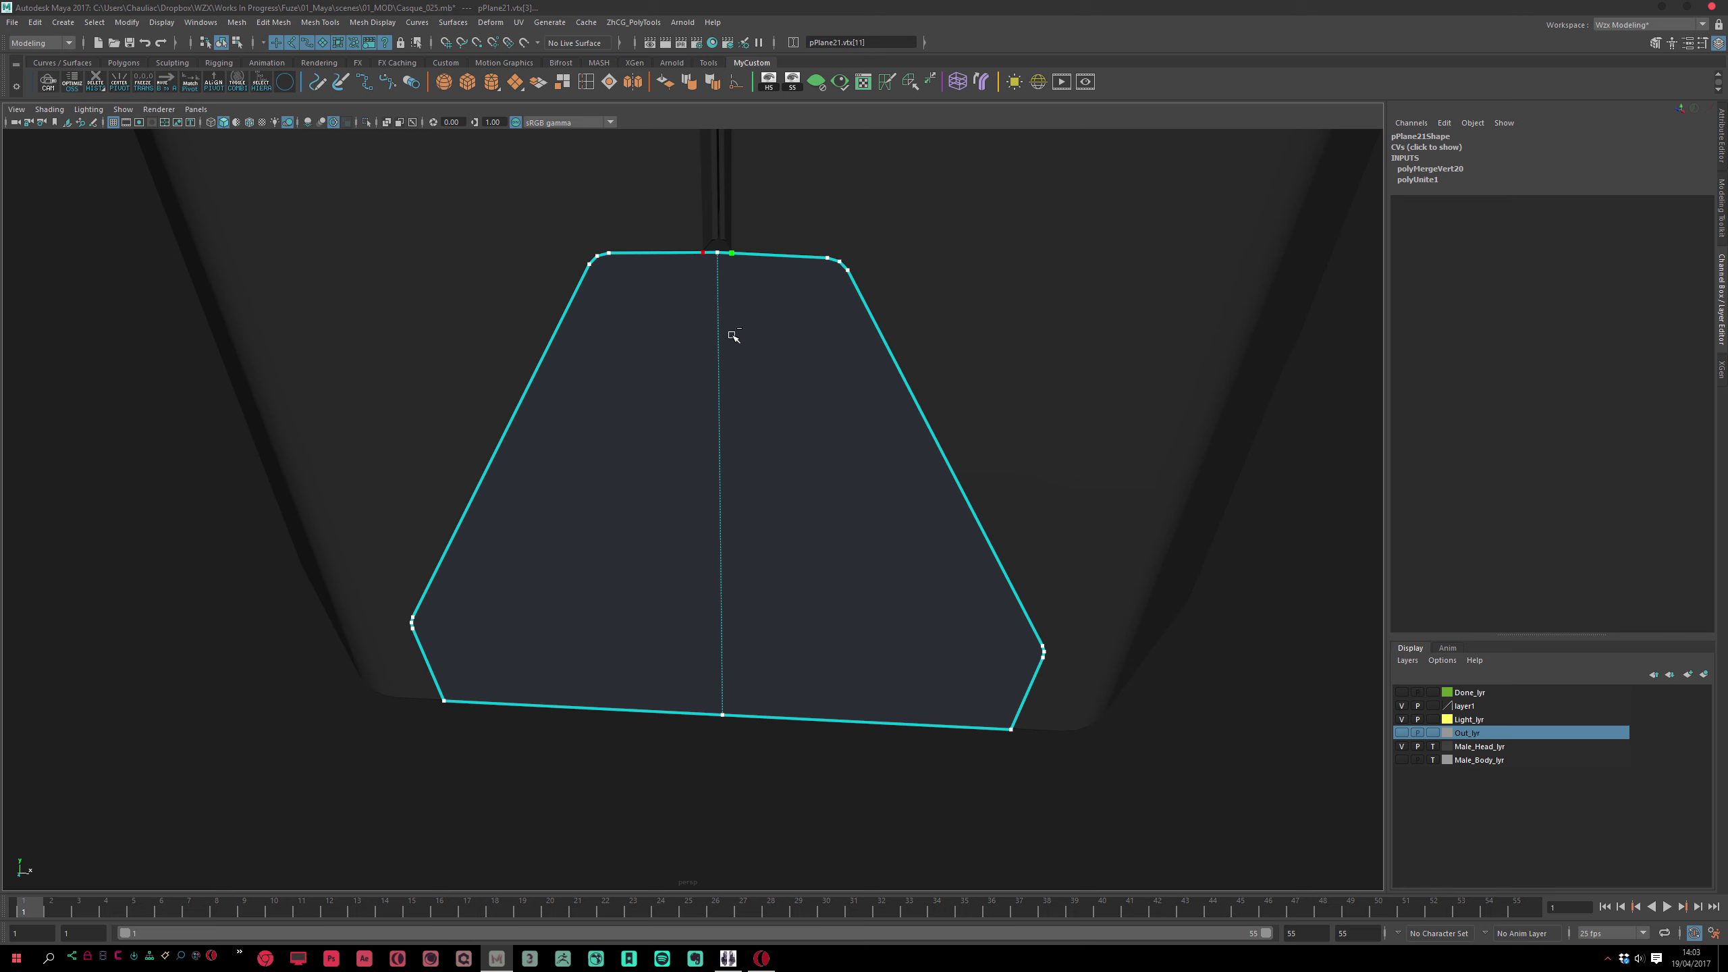
click(725, 409)
key(F8)
alt+drag(798, 621, 721, 720)
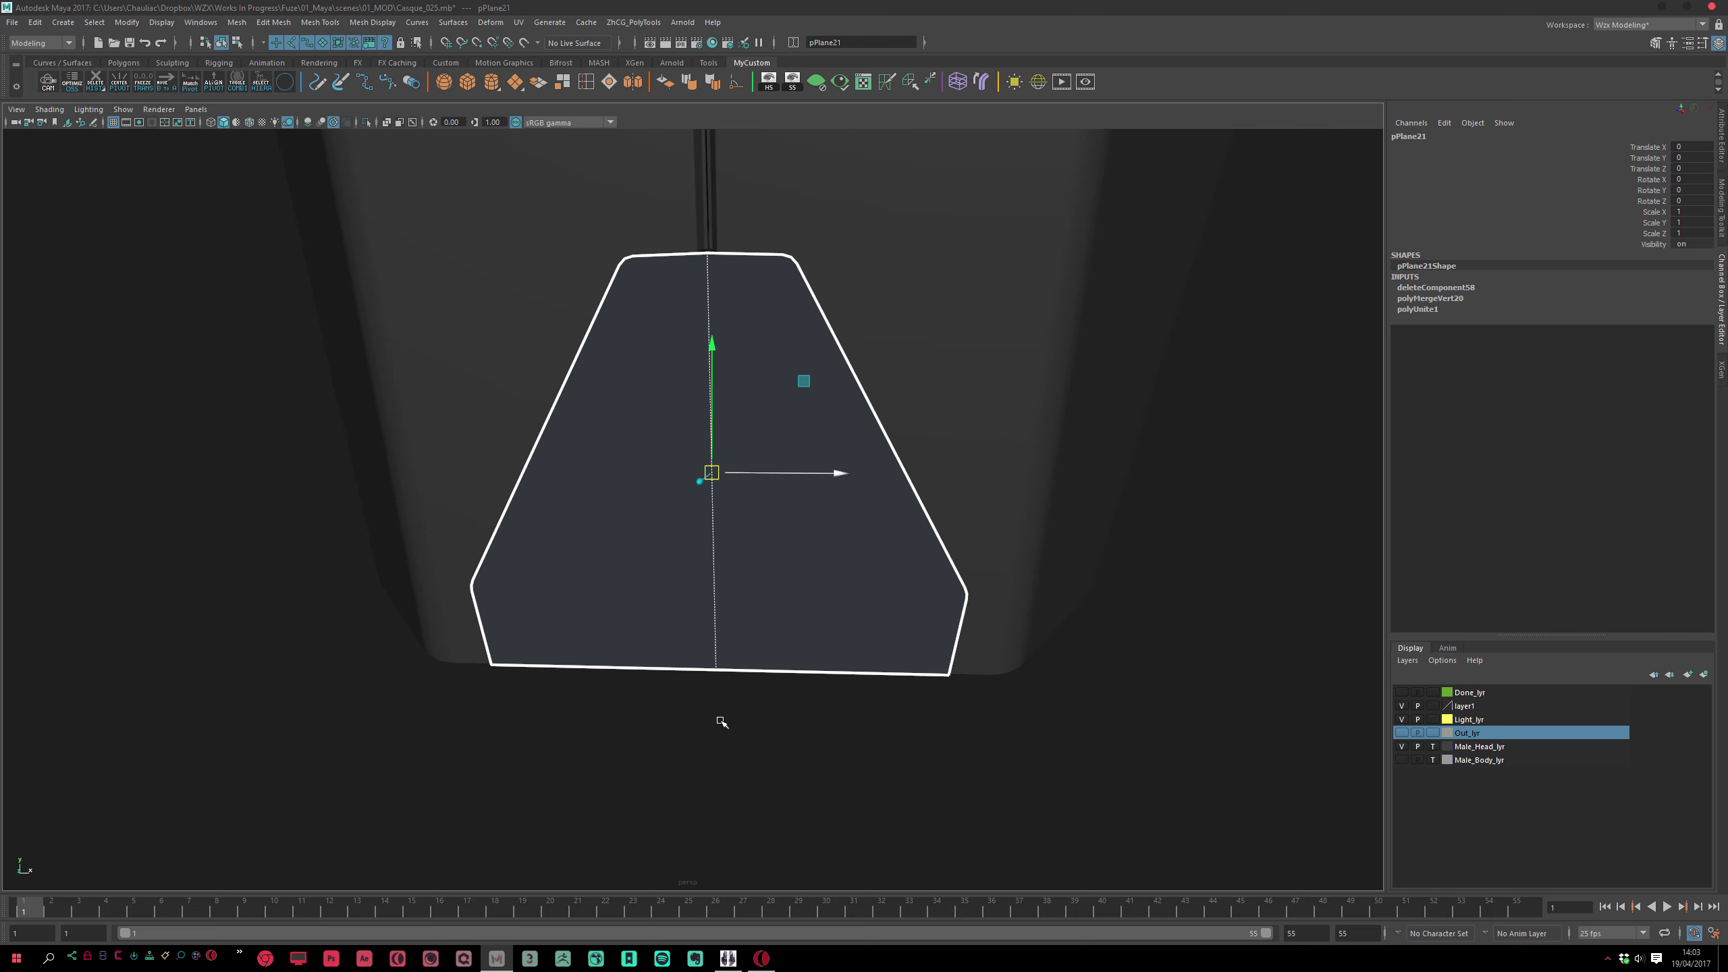
click(721, 721)
Split the insert's centre edge a short distance above the bottom edge and select its lower segment
alt+right_drag(714, 712, 657, 633)
alt+drag(657, 633, 653, 608)
click(654, 610)
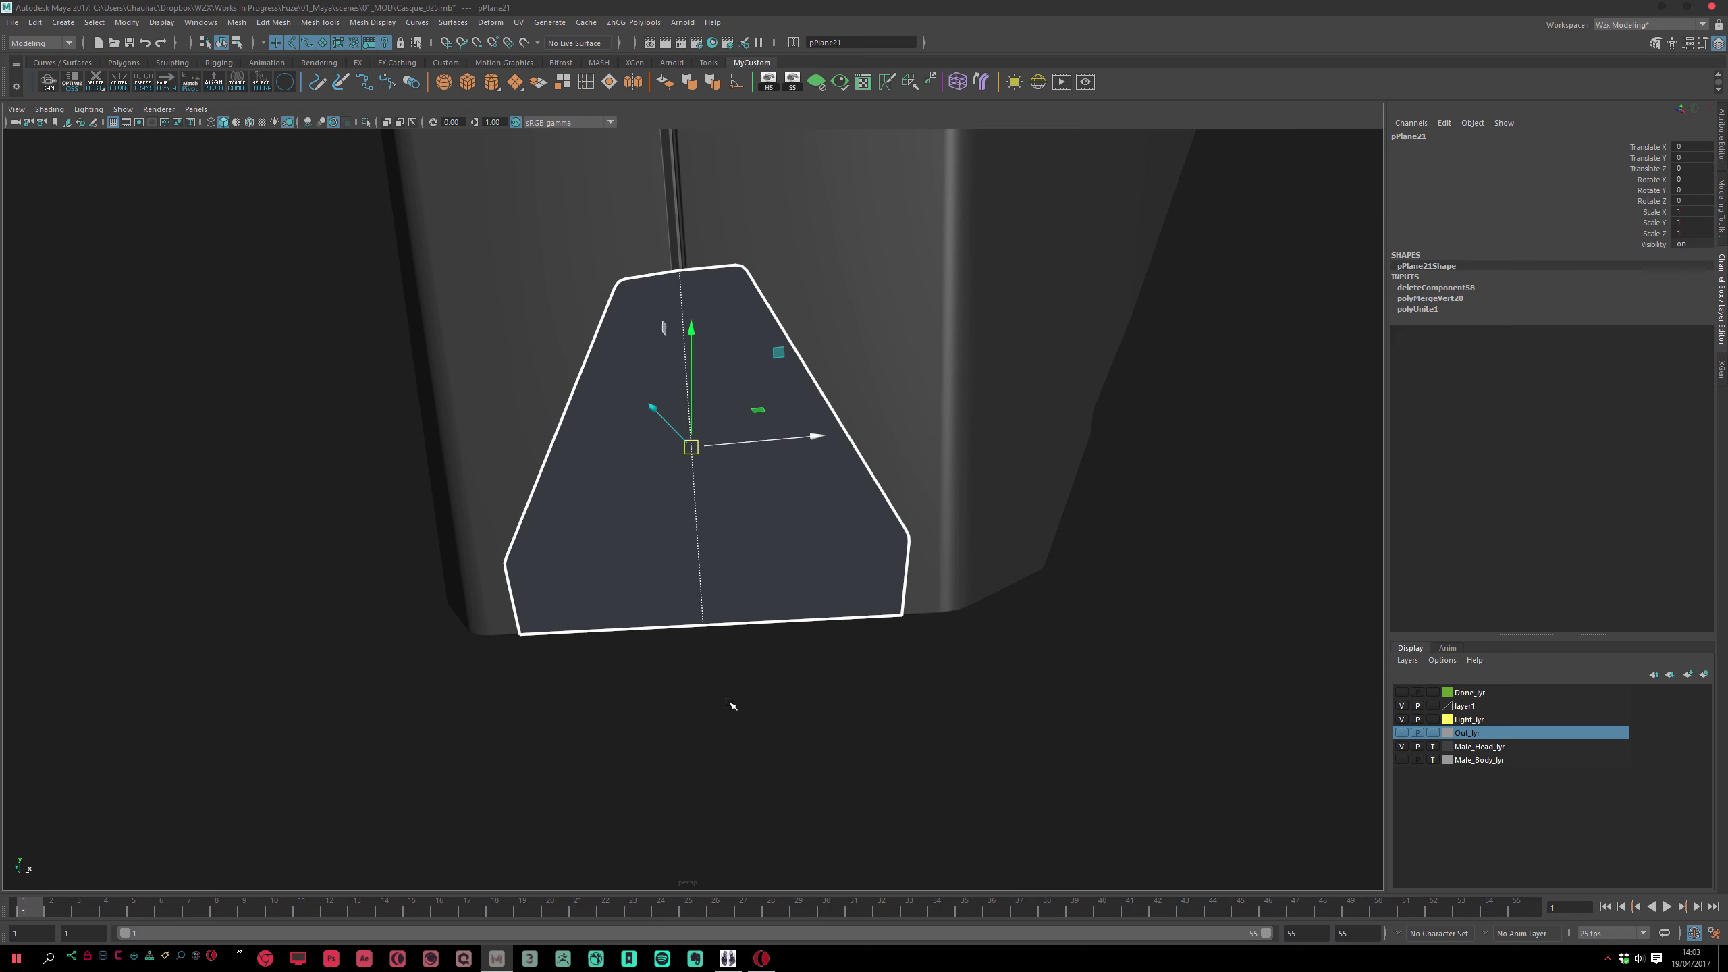
key(f)
alt+drag(755, 770, 728, 677)
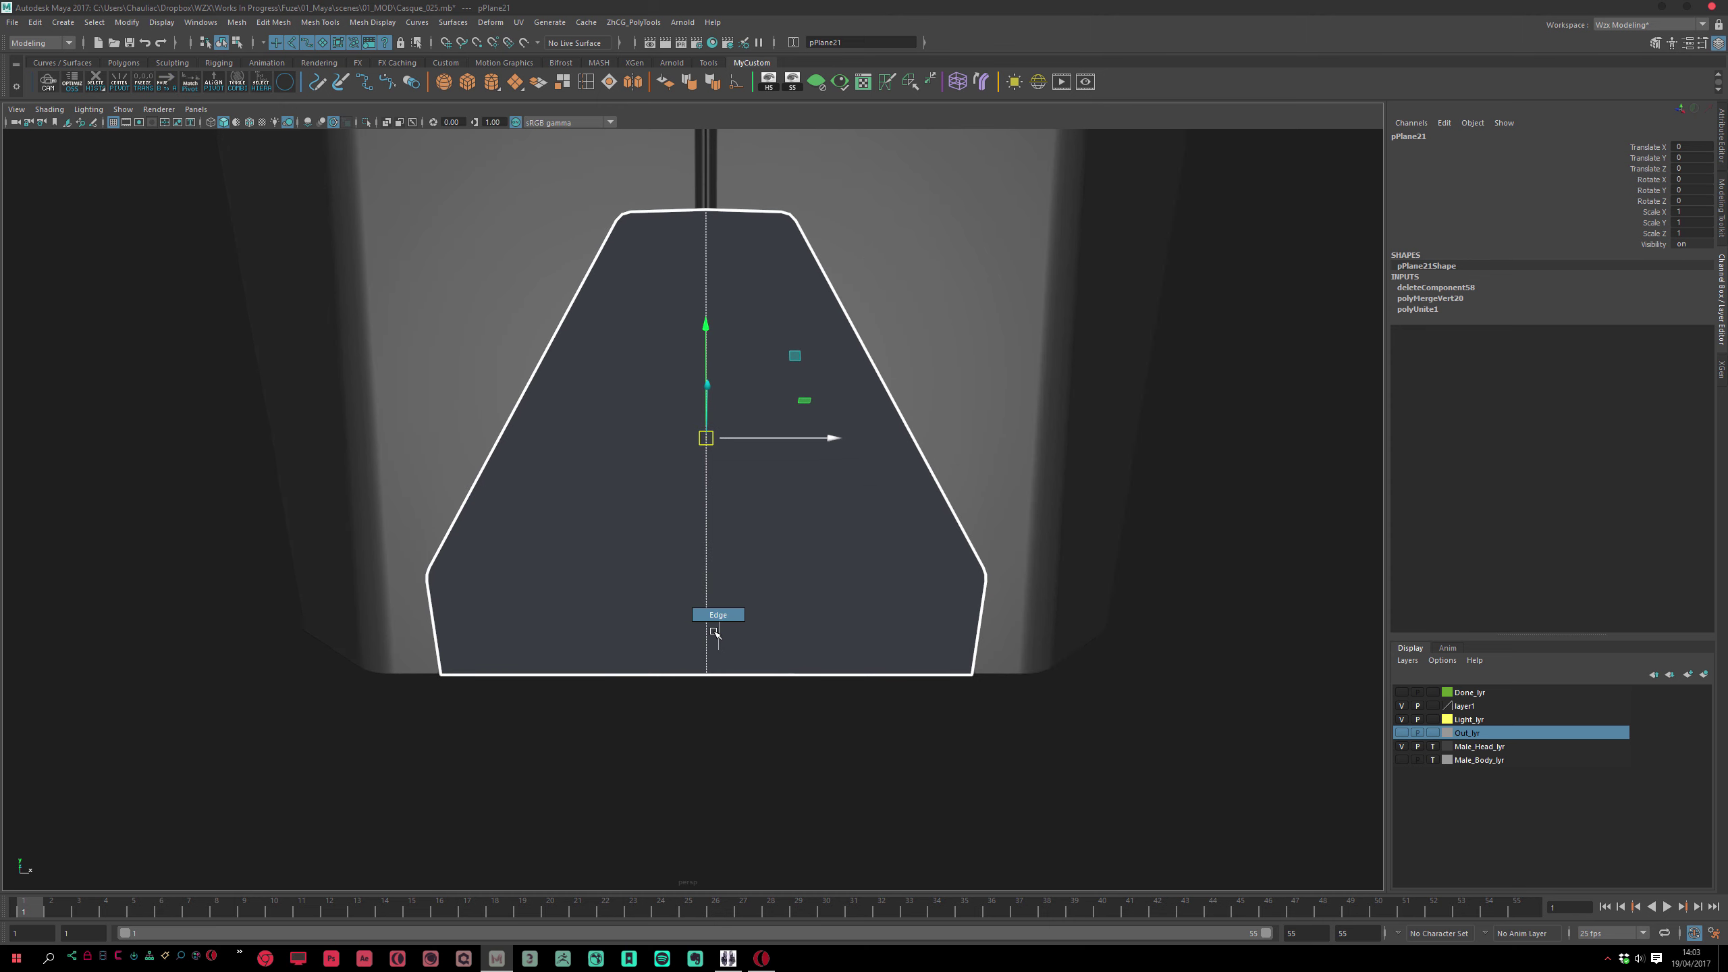
right_drag(714, 632, 714, 630)
click(717, 670)
click(722, 767)
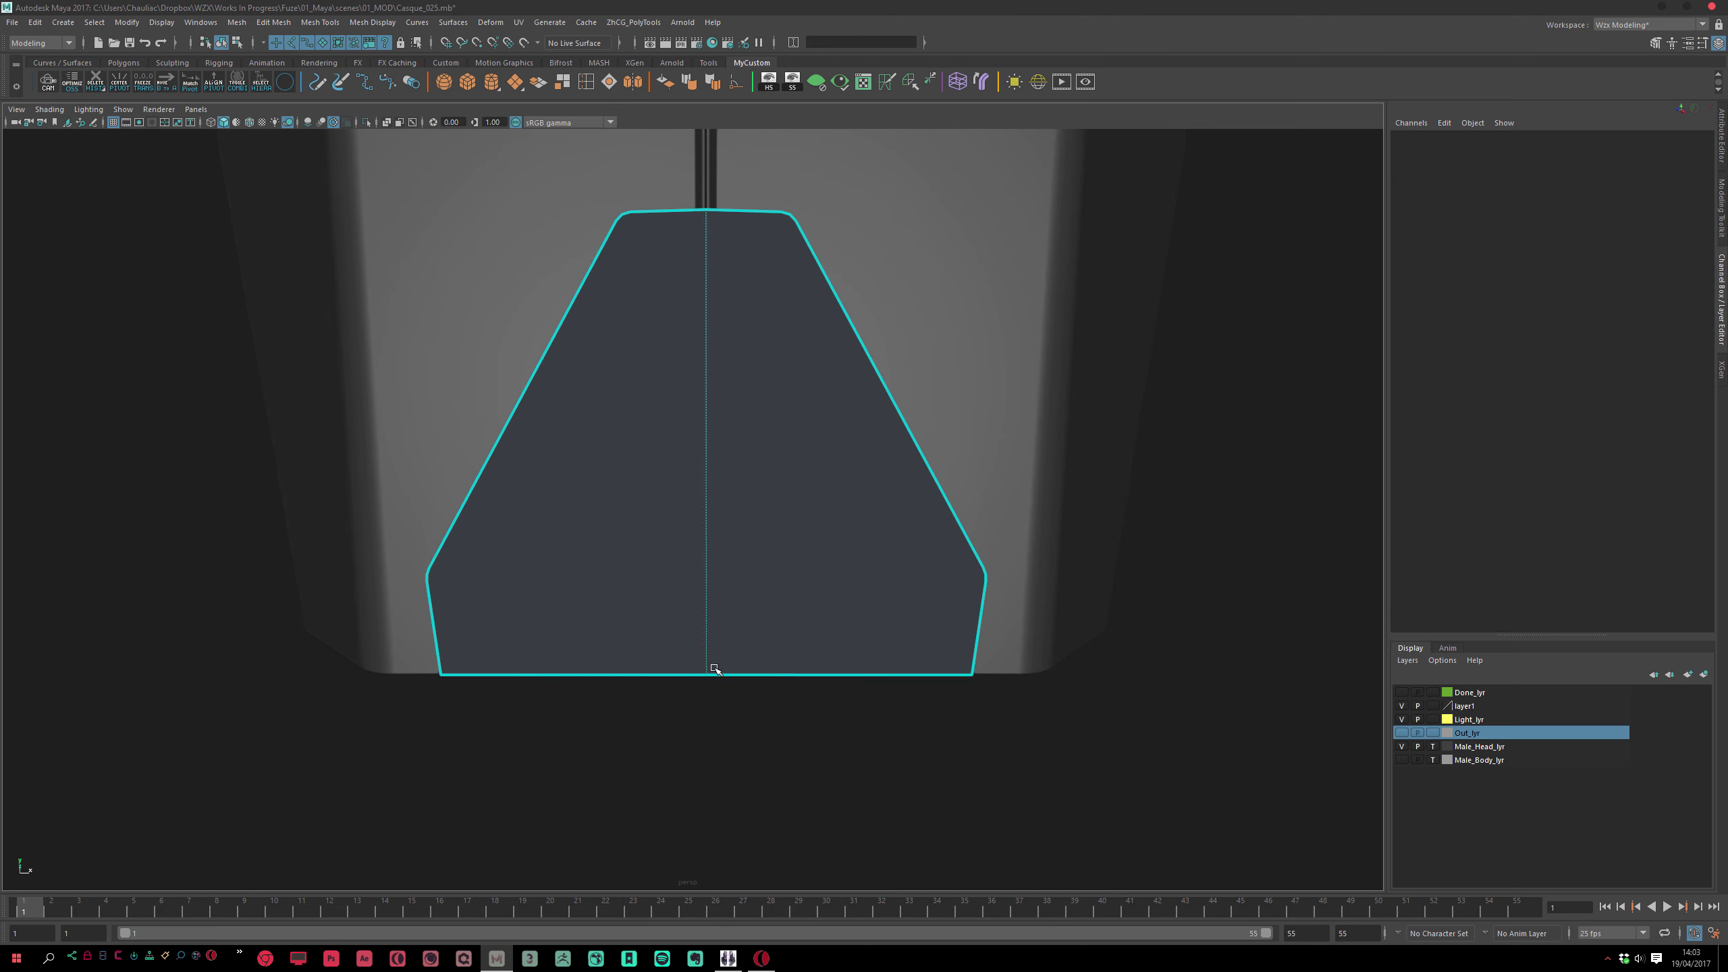
click(706, 674)
key(Return)
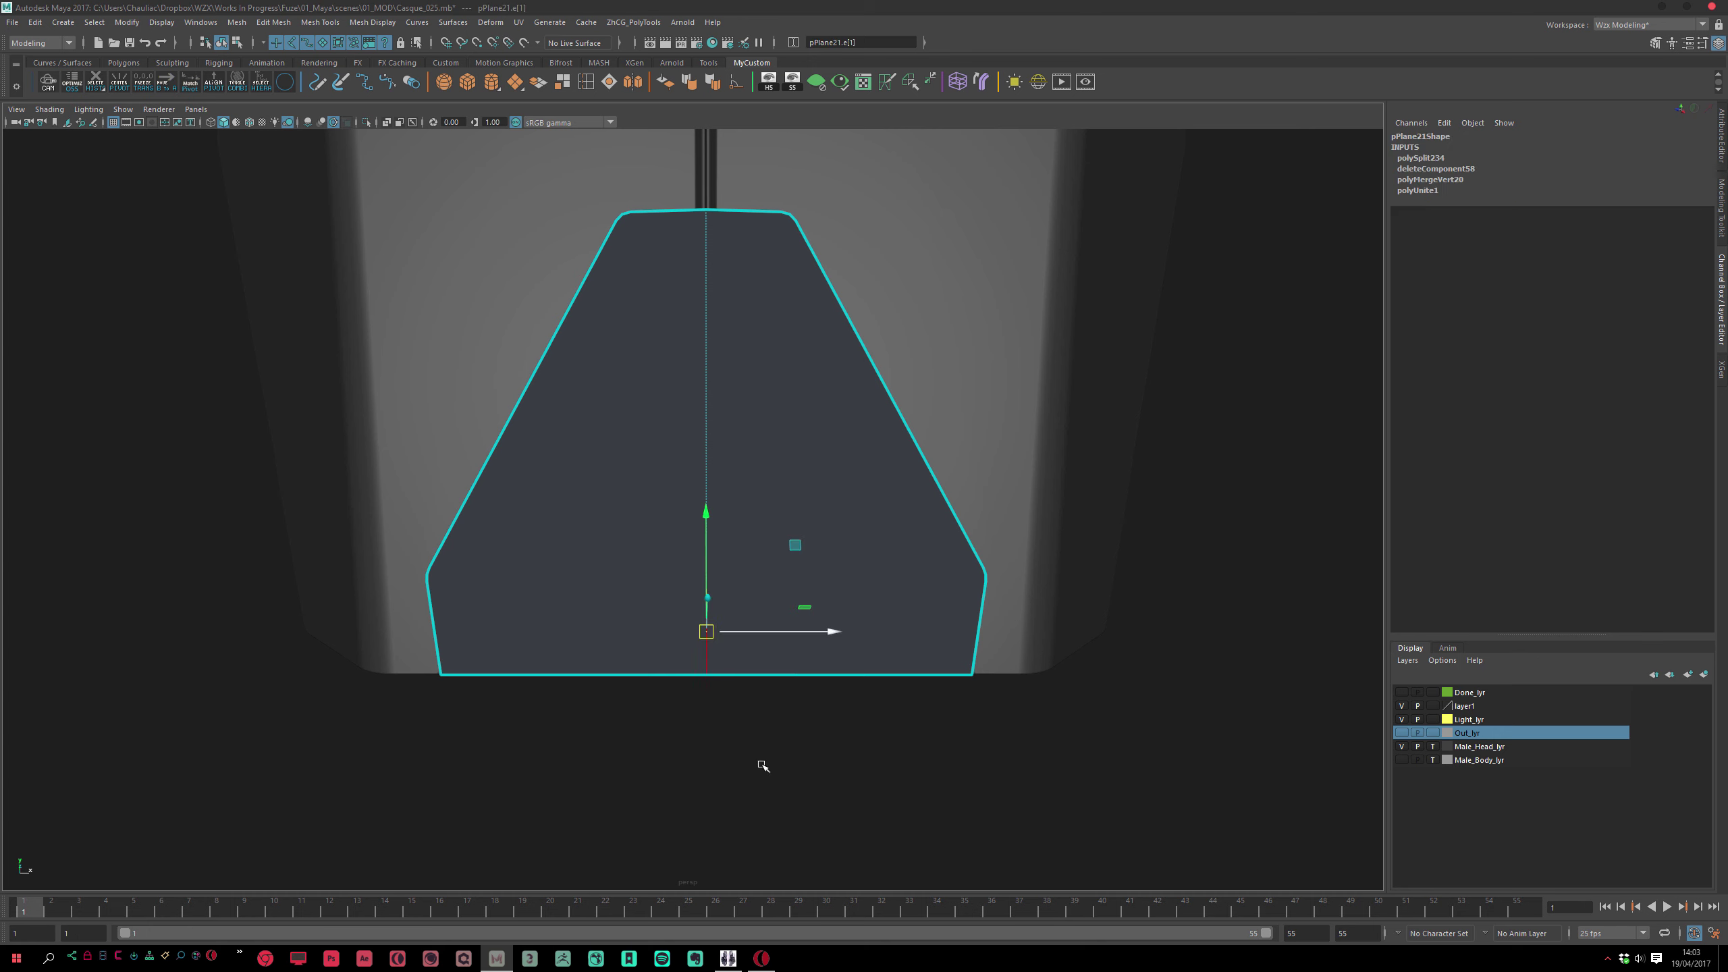
Try to bevel the lower segment of the insert's centre edge, adjusting the bevel, and undo it
key(ctrl+b)
key(ctrl+z)
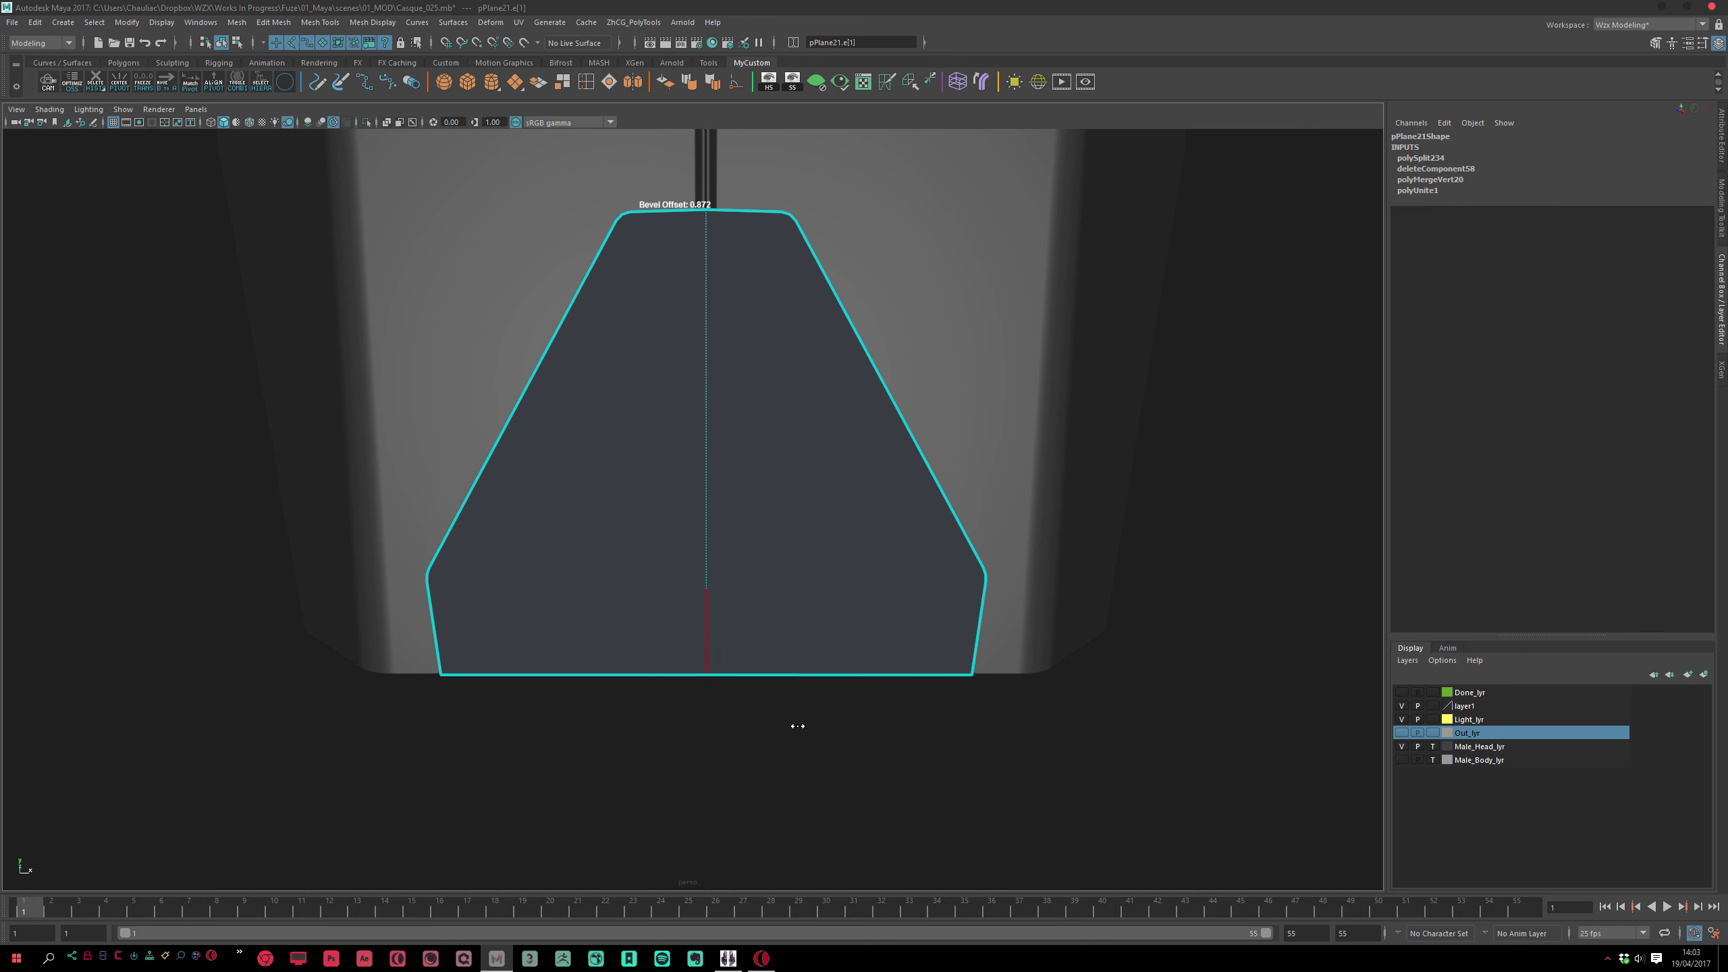
mouse_move(749, 718)
alt+mouse_down()
mouse_move(744, 679)
mouse_move(739, 708)
alt+mouse_up()
key(ctrl+b)
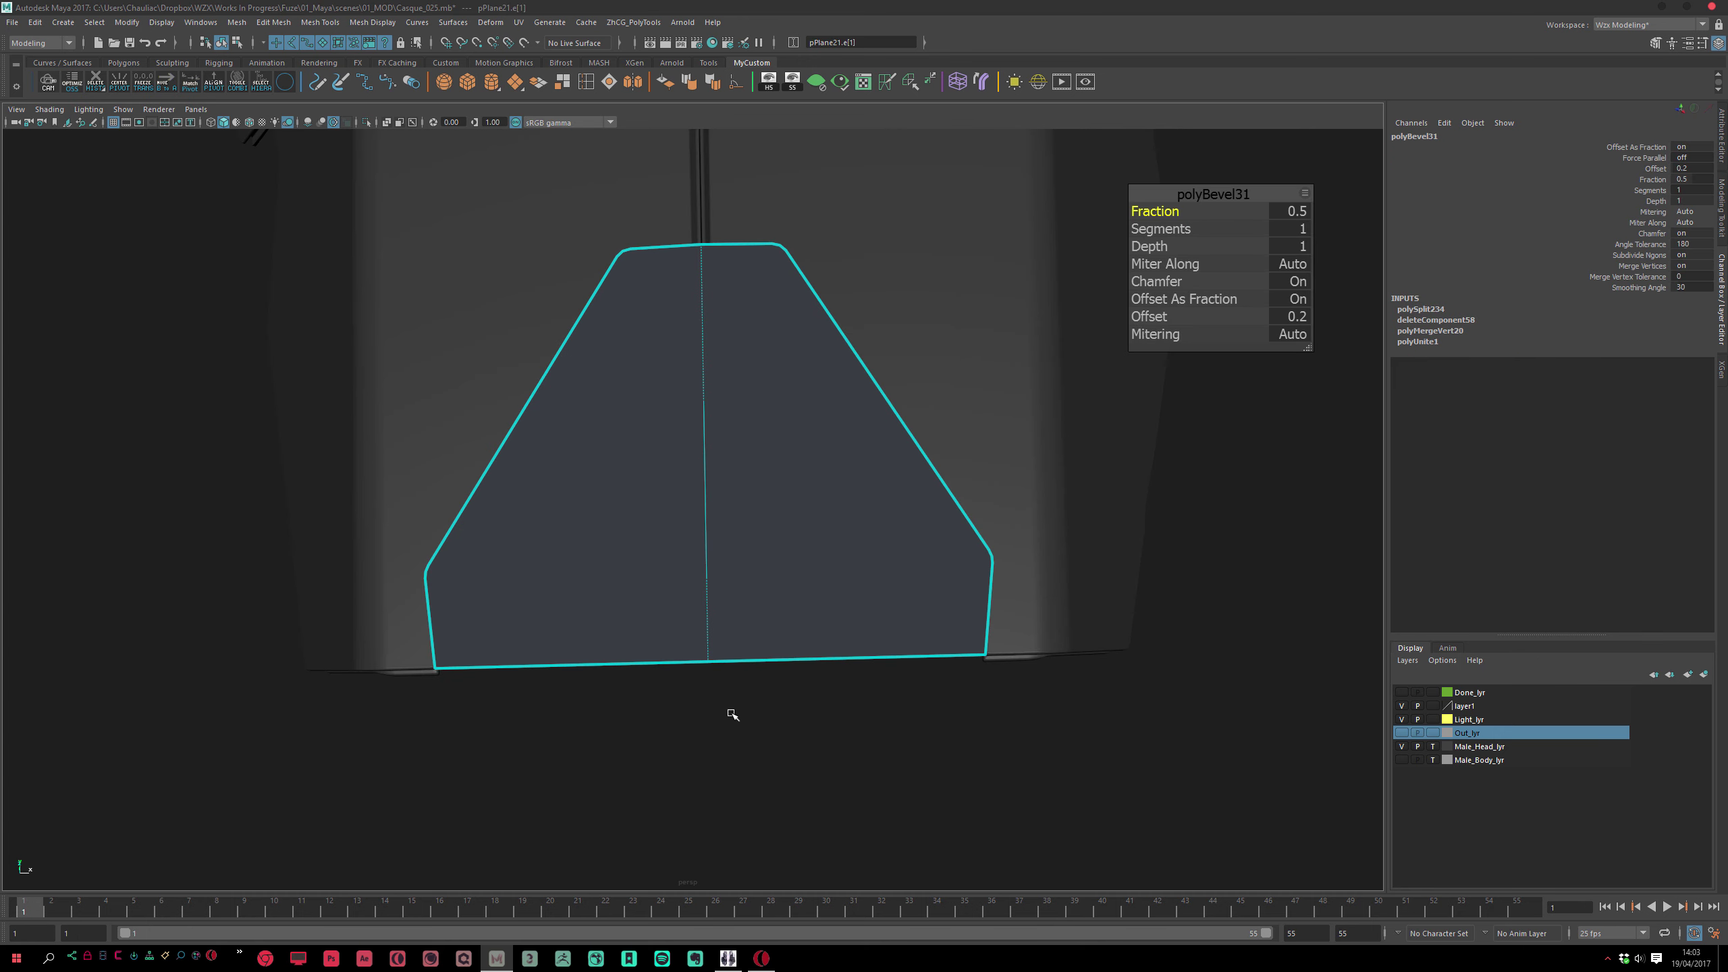
click(1294, 300)
alt+drag(1035, 475, 1143, 335)
alt+drag(849, 535, 1154, 315)
alt+drag(886, 411, 871, 575)
key(ctrl+z)
key(ctrl+z)
key(ctrl+z)
key(ctrl+z)
key(ctrl+z)
Delete the insert's construction history and remove the extra vertex on its centre line
click(846, 609)
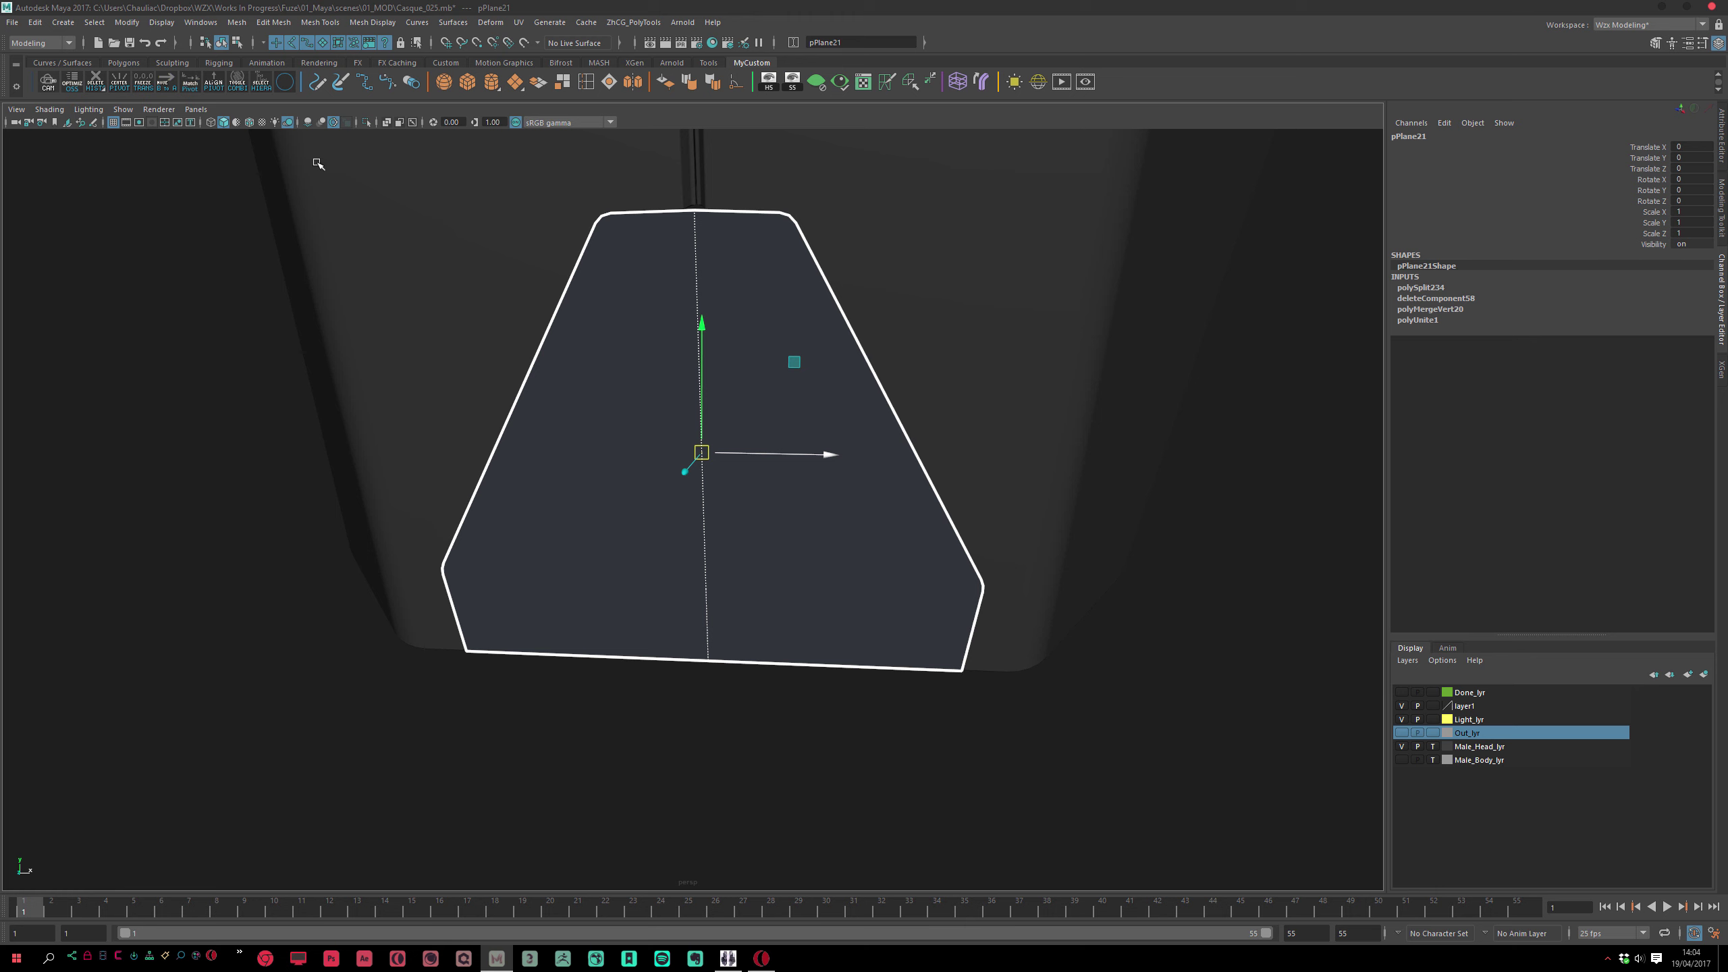
click(95, 83)
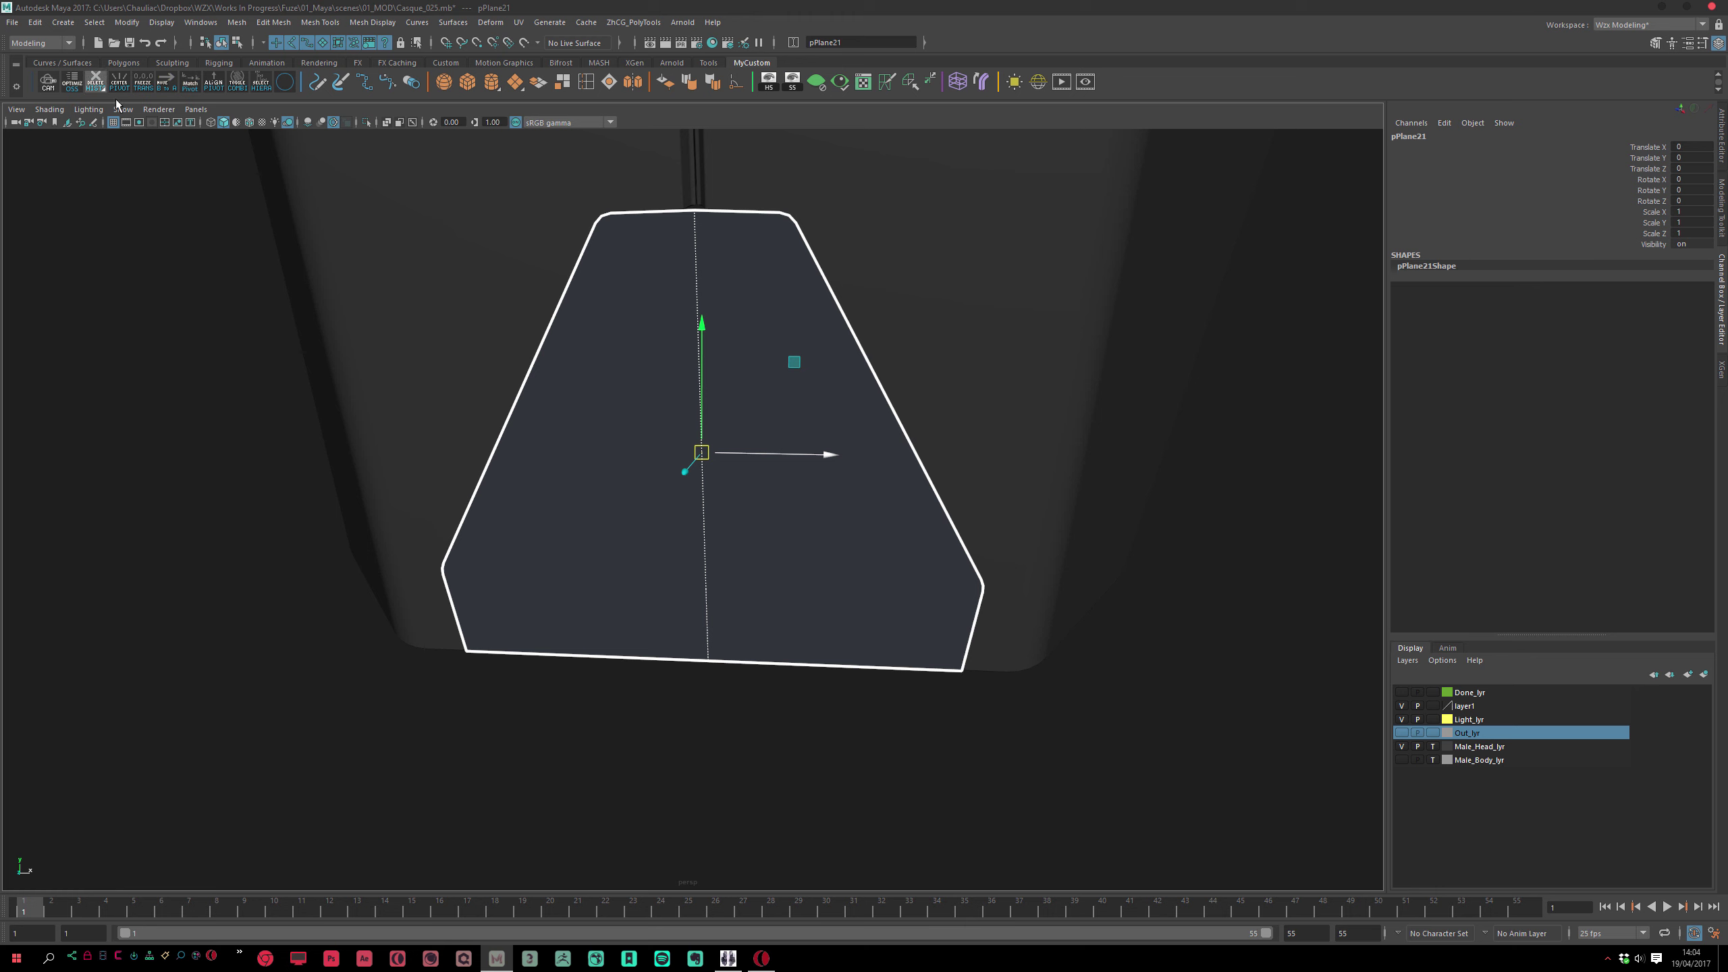
key(F9)
click(711, 593)
key(Delete)
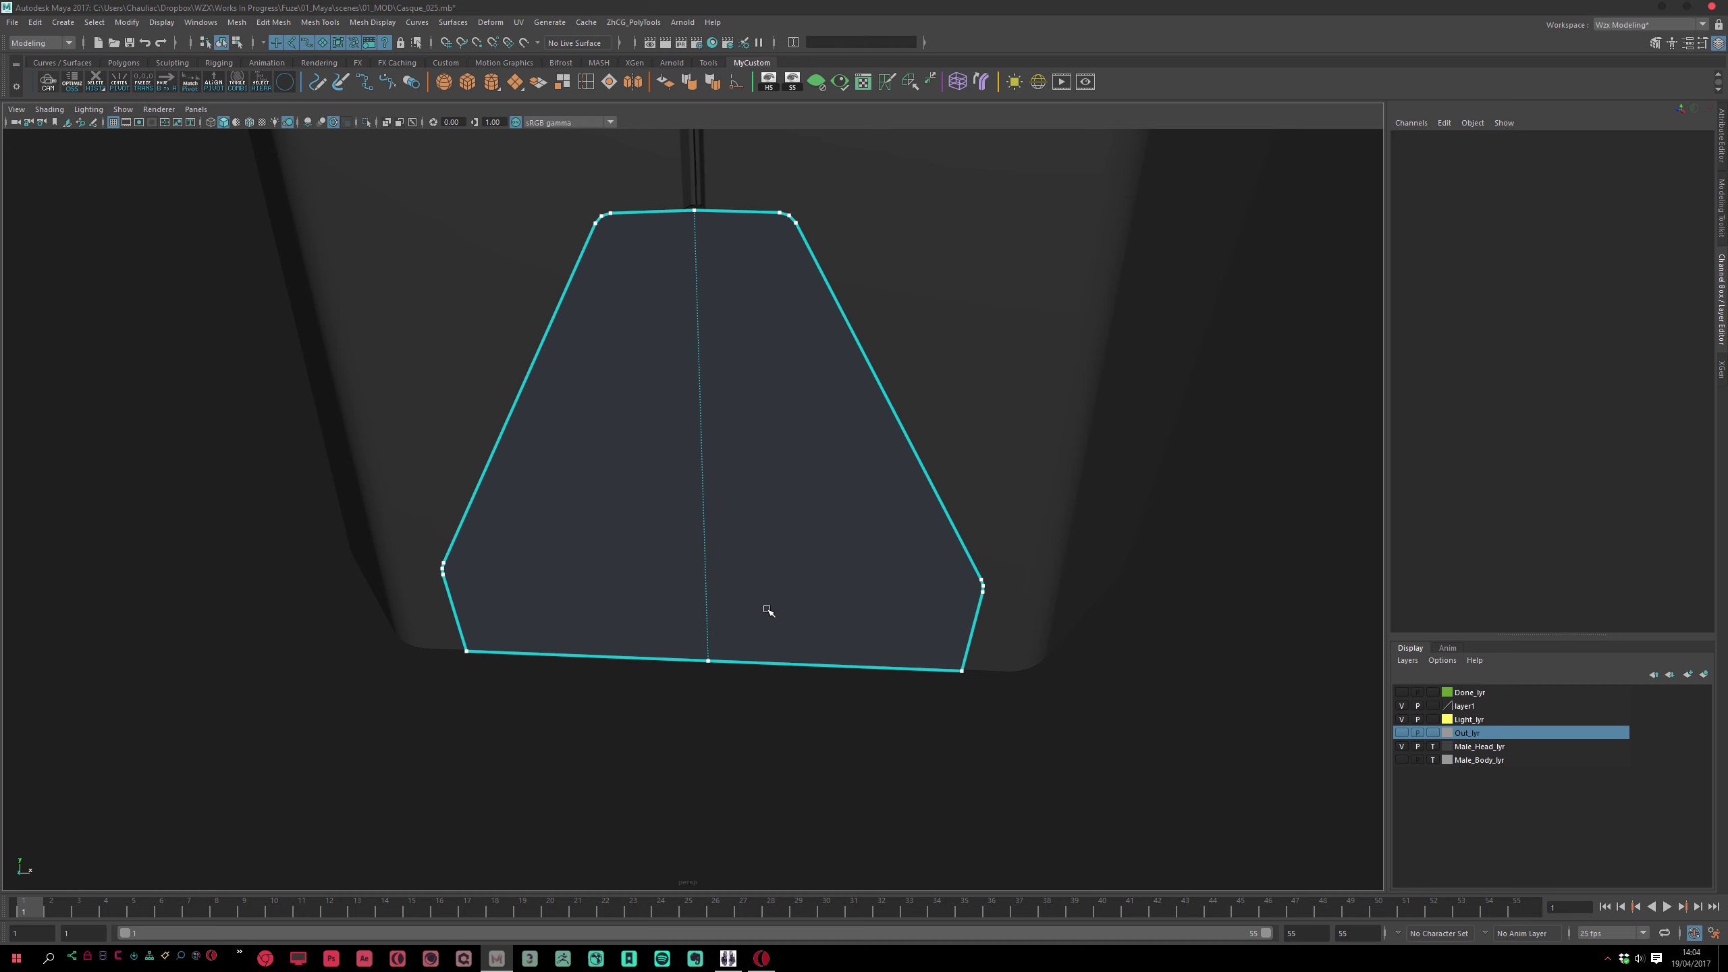
Chamfer the insert's bottom centre vertex so the centre line forks into two edges towards the bottom border
scroll(735, 639, up, 1)
drag(732, 677, 693, 781)
key(ctrl+b)
middle_drag(676, 763, 760, 730)
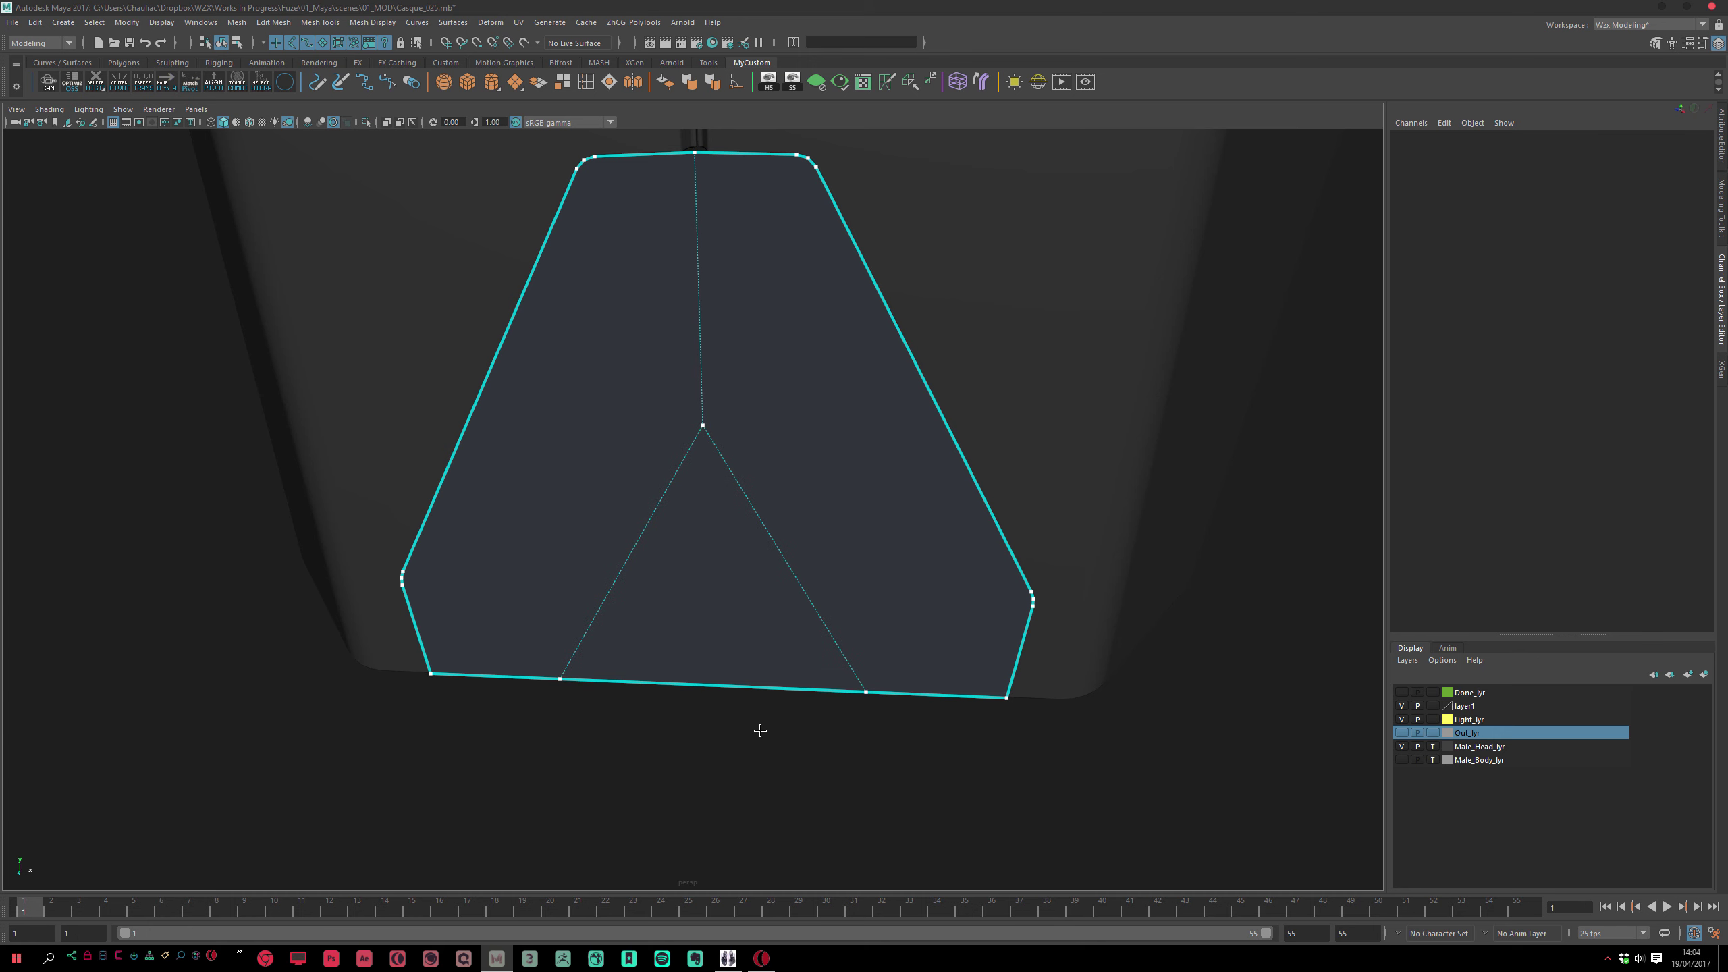
click(746, 680)
drag(713, 636, 713, 684)
alt+right_drag(670, 695, 529, 703)
alt+drag(529, 702, 606, 721)
key(F8)
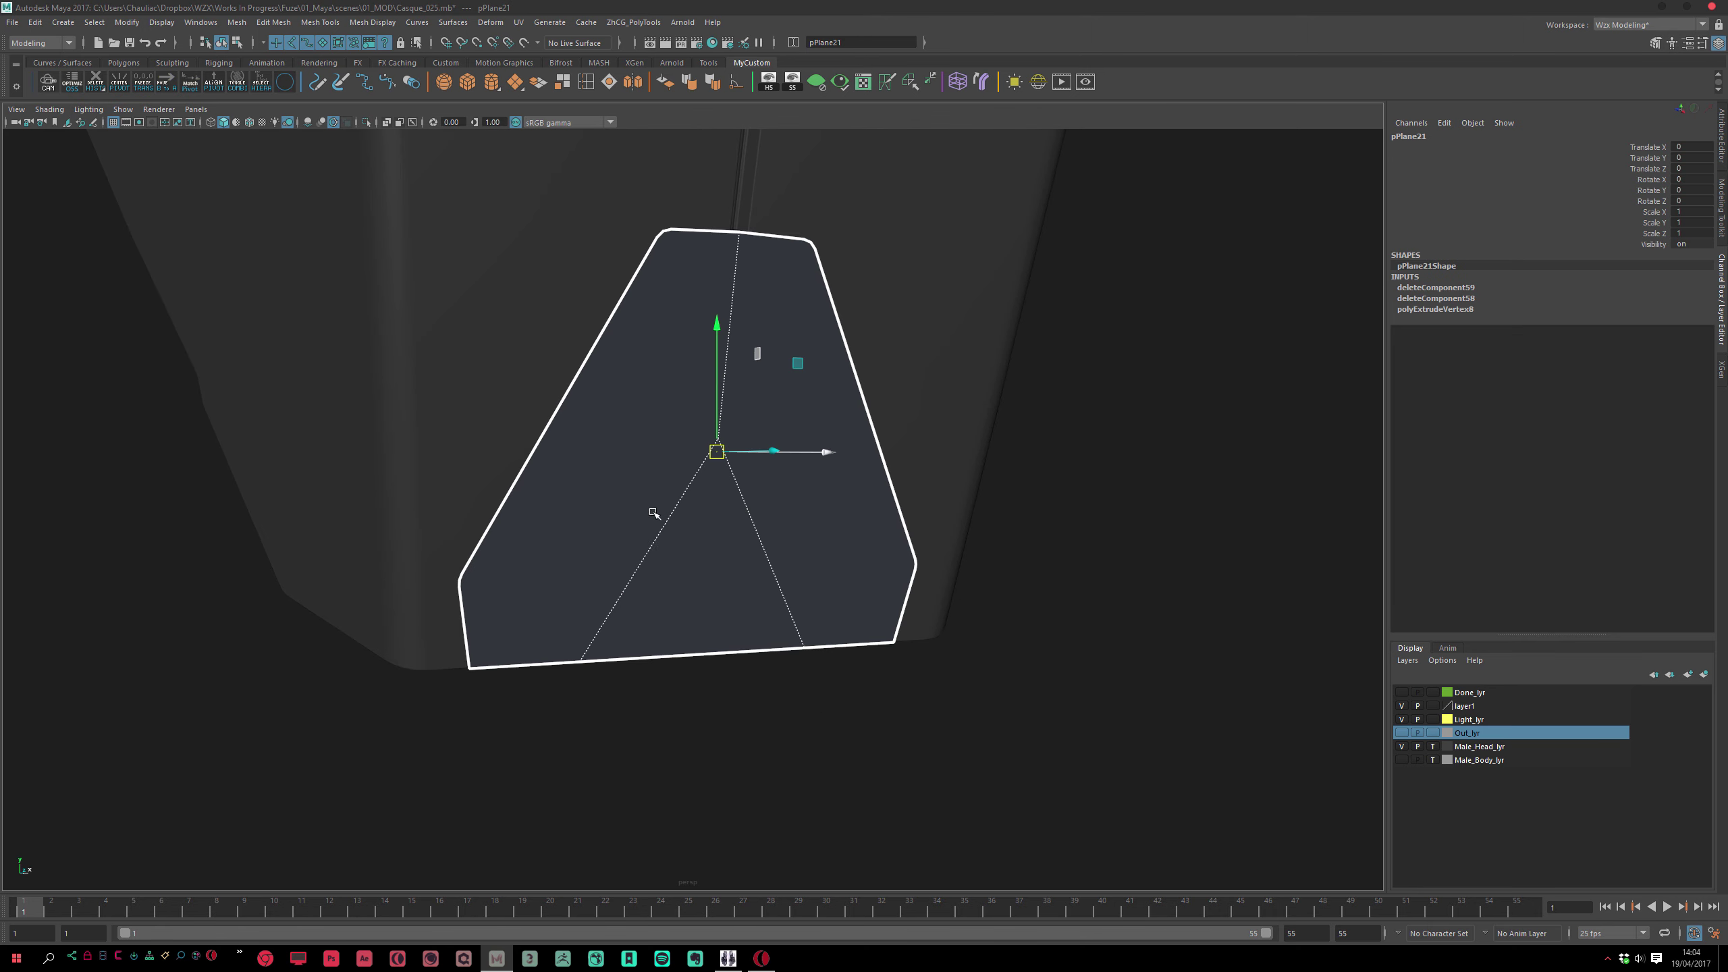
Try to align the insert's object axes to its surface using the vertices converted from its faces
key(F11)
mouse_move(617, 552)
alt+mouse_down()
mouse_move(698, 664)
mouse_move(617, 552)
alt+mouse_up()
ctrl+right_drag(847, 659, 386, 694)
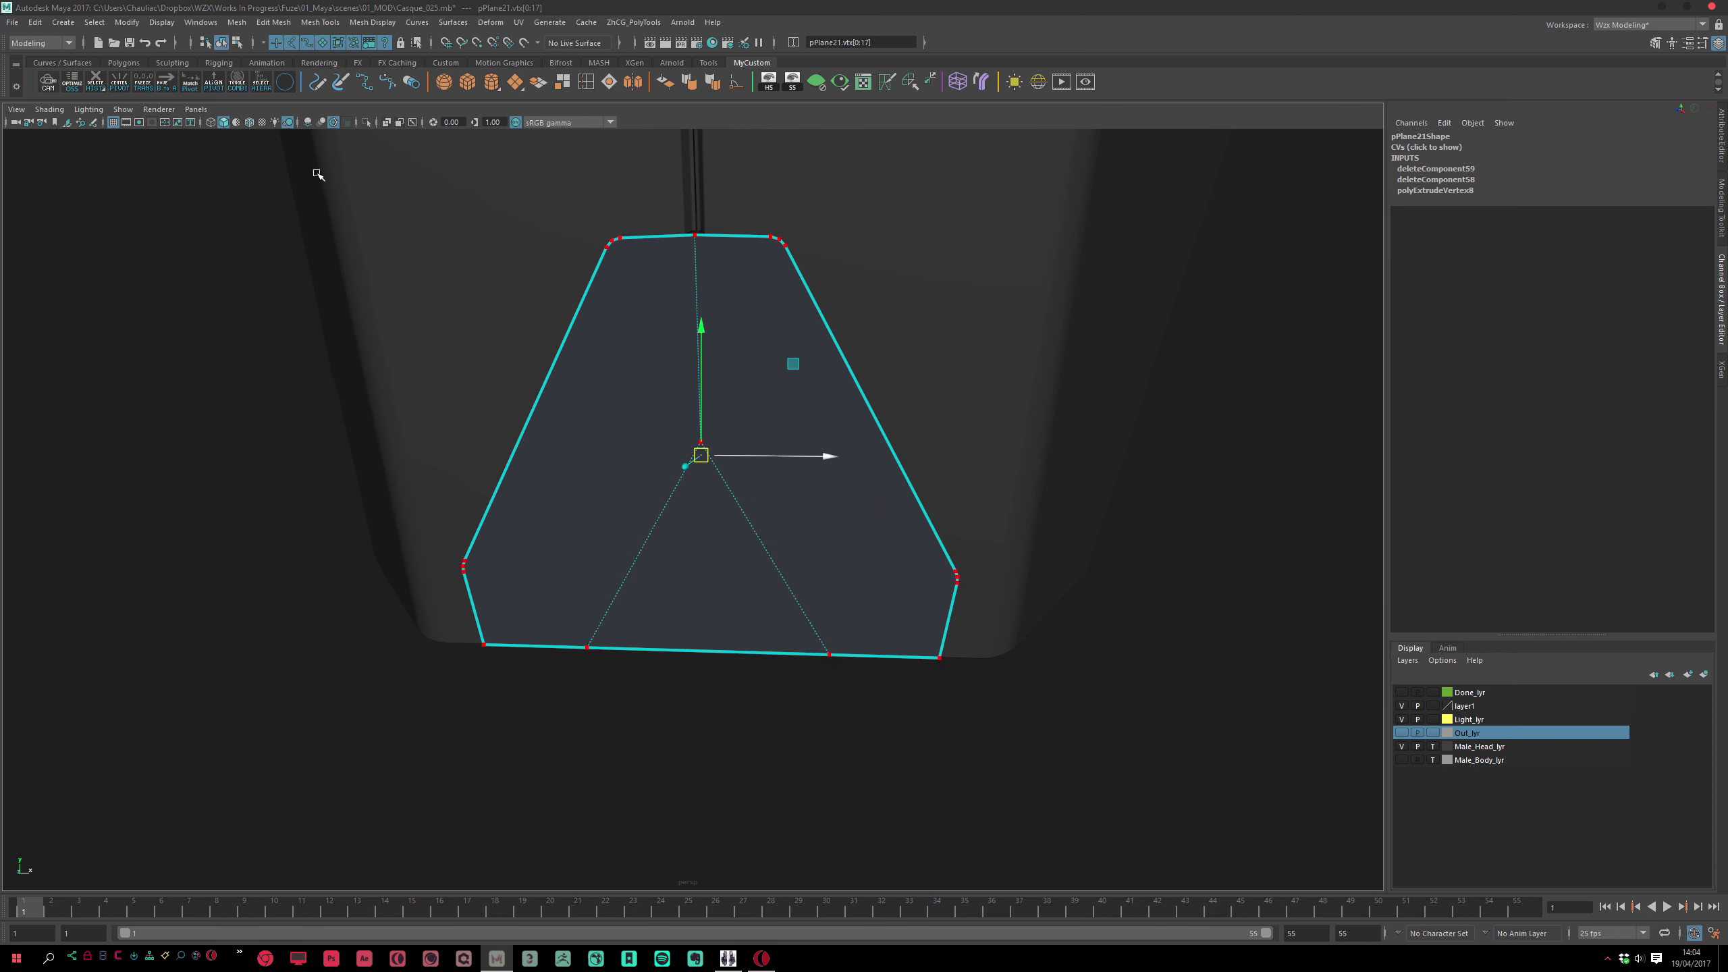
click(214, 84)
alt+drag(742, 613, 633, 602)
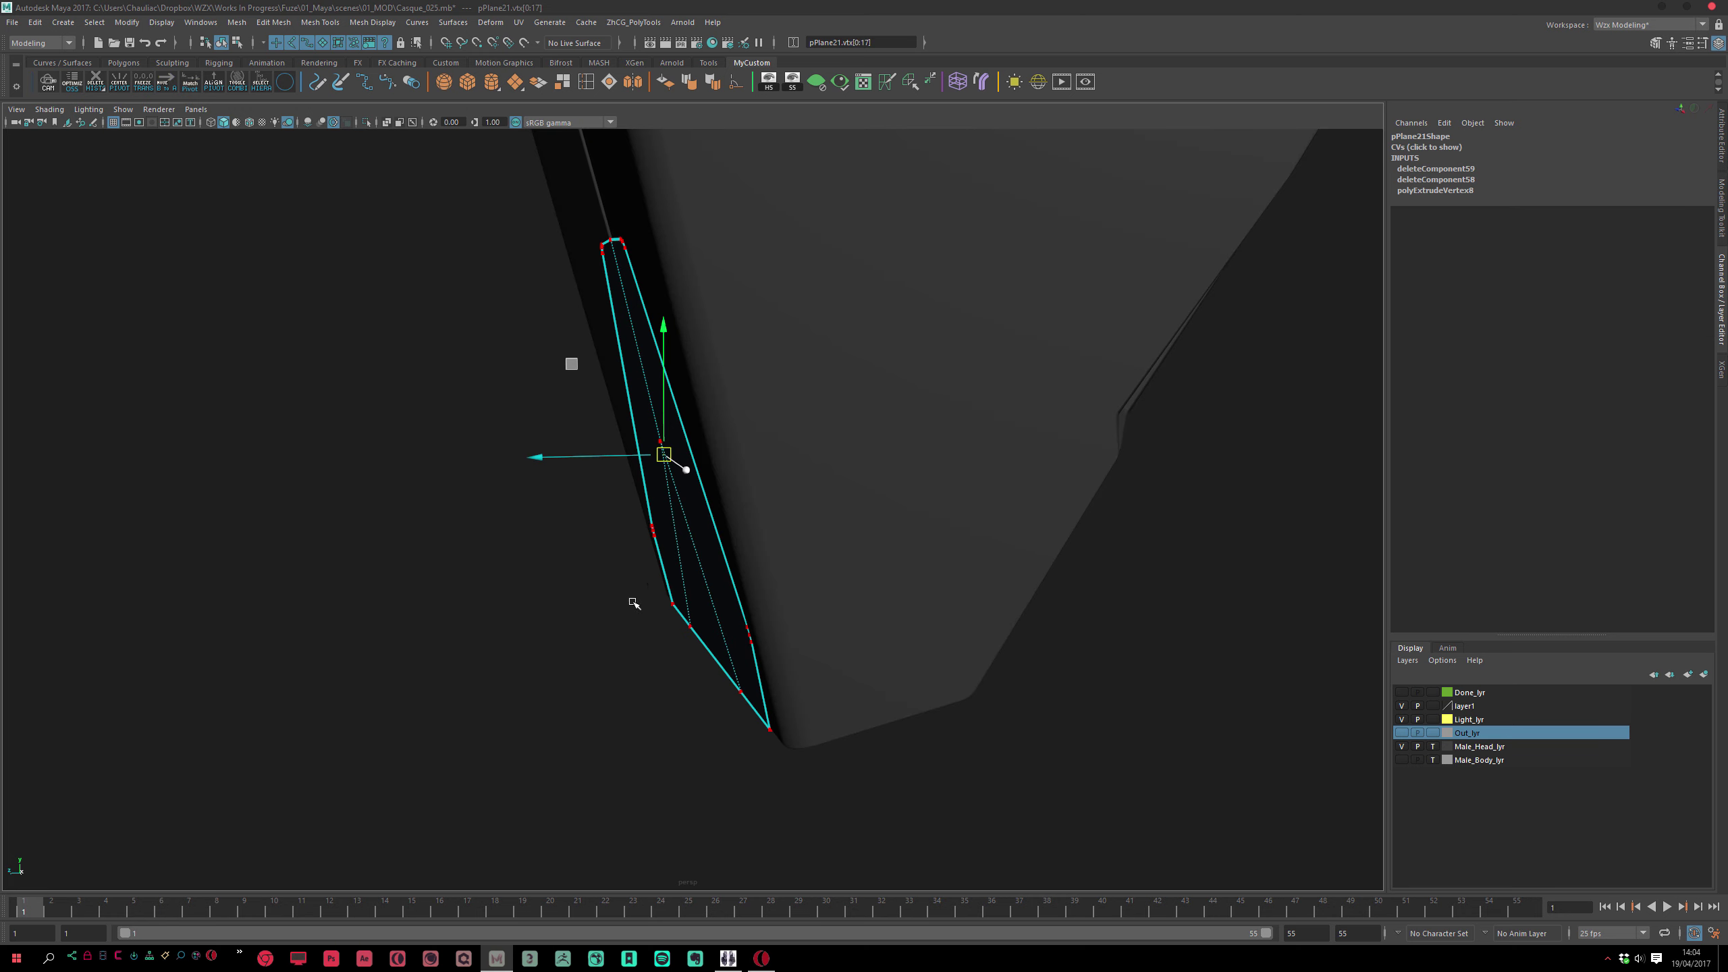
click(225, 87)
right_drag(688, 577, 605, 571)
alt+drag(605, 571, 708, 578)
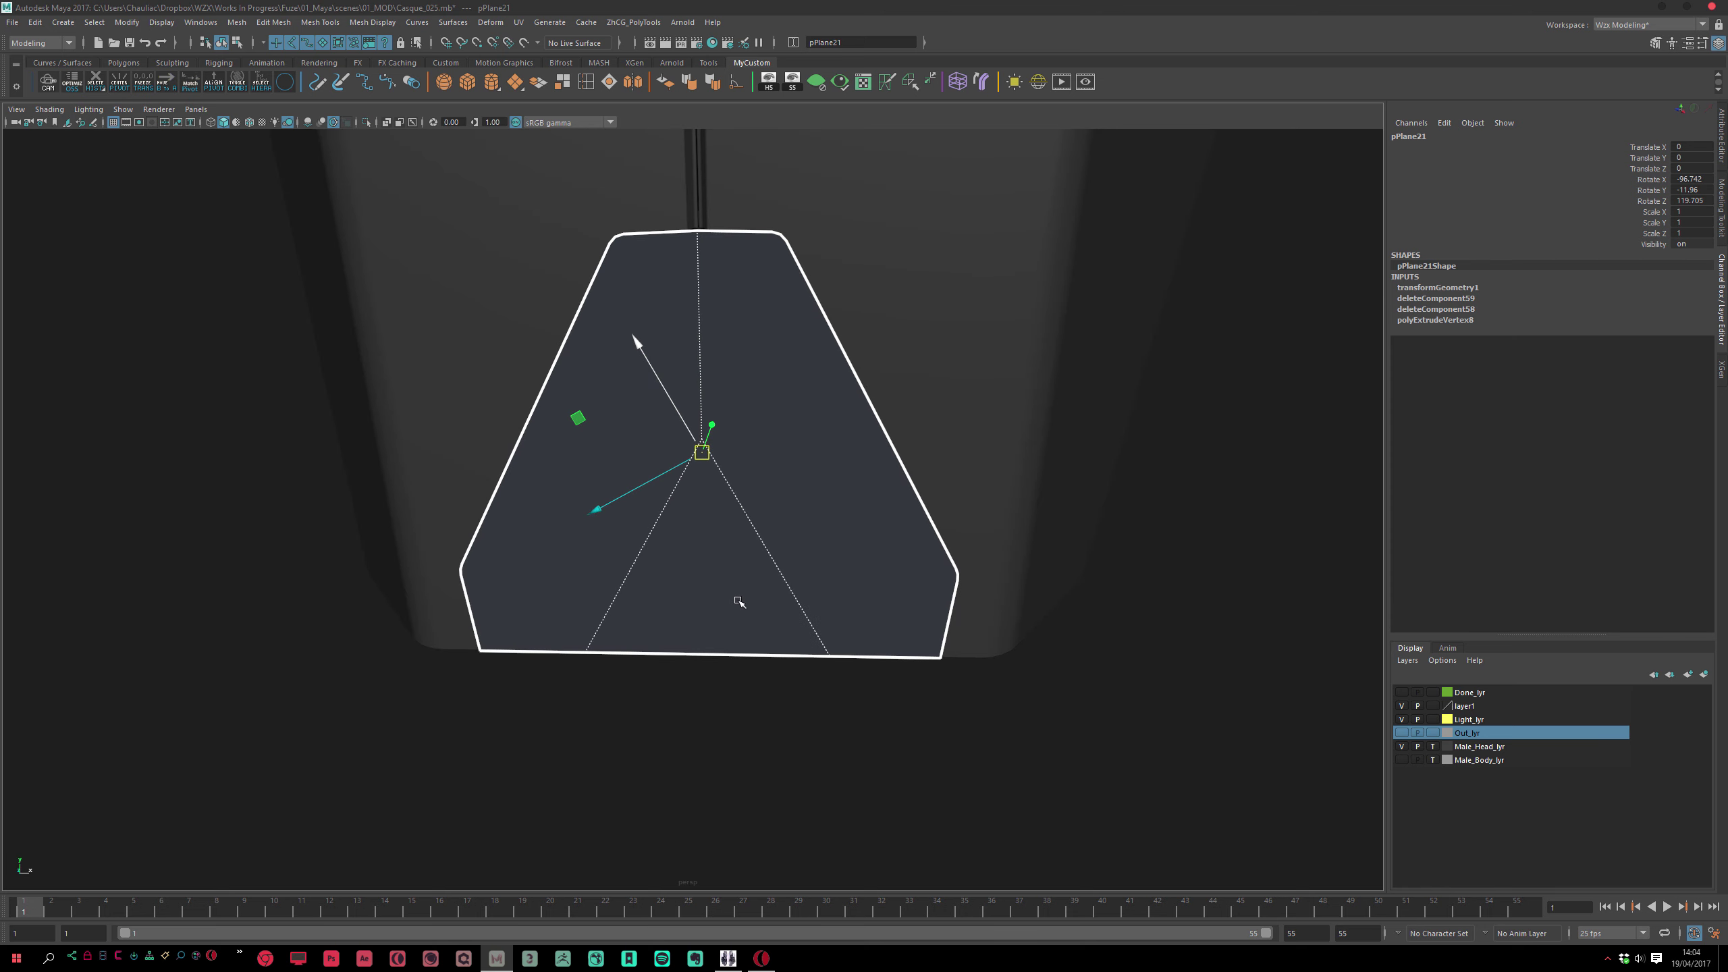
Align the insert's object axes to its surface using the three vertices at the ends of the forked edges
key(F10)
click(749, 519)
shift+click(672, 542)
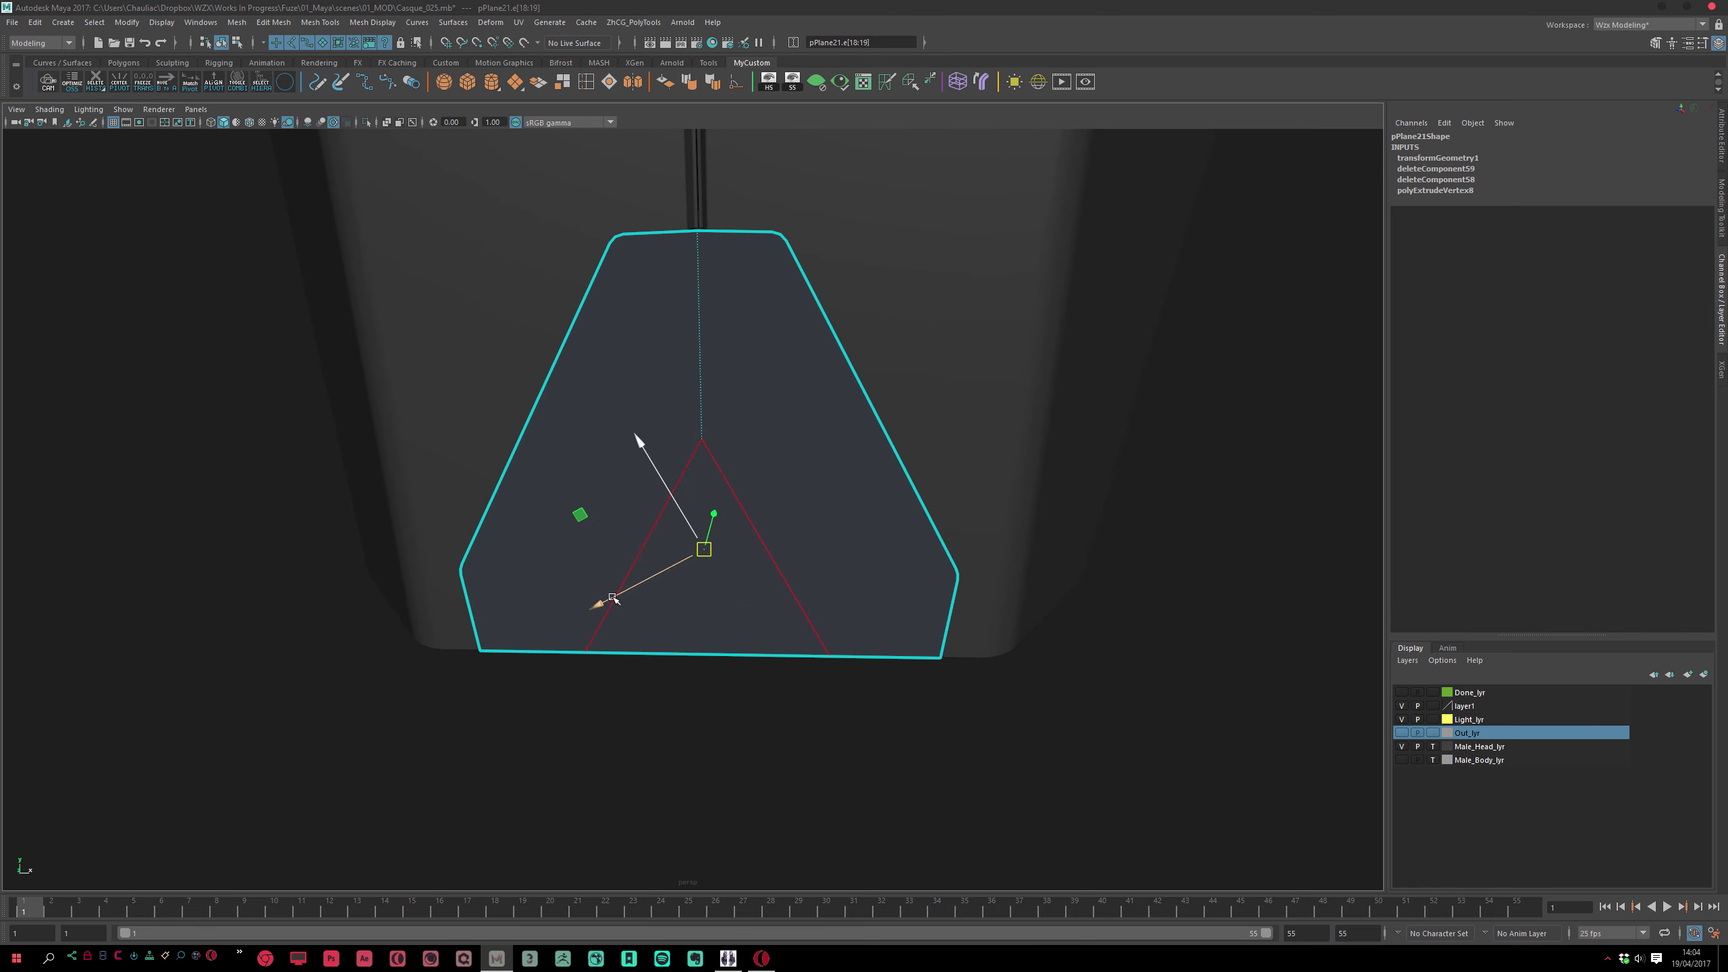
key(ctrl+F9)
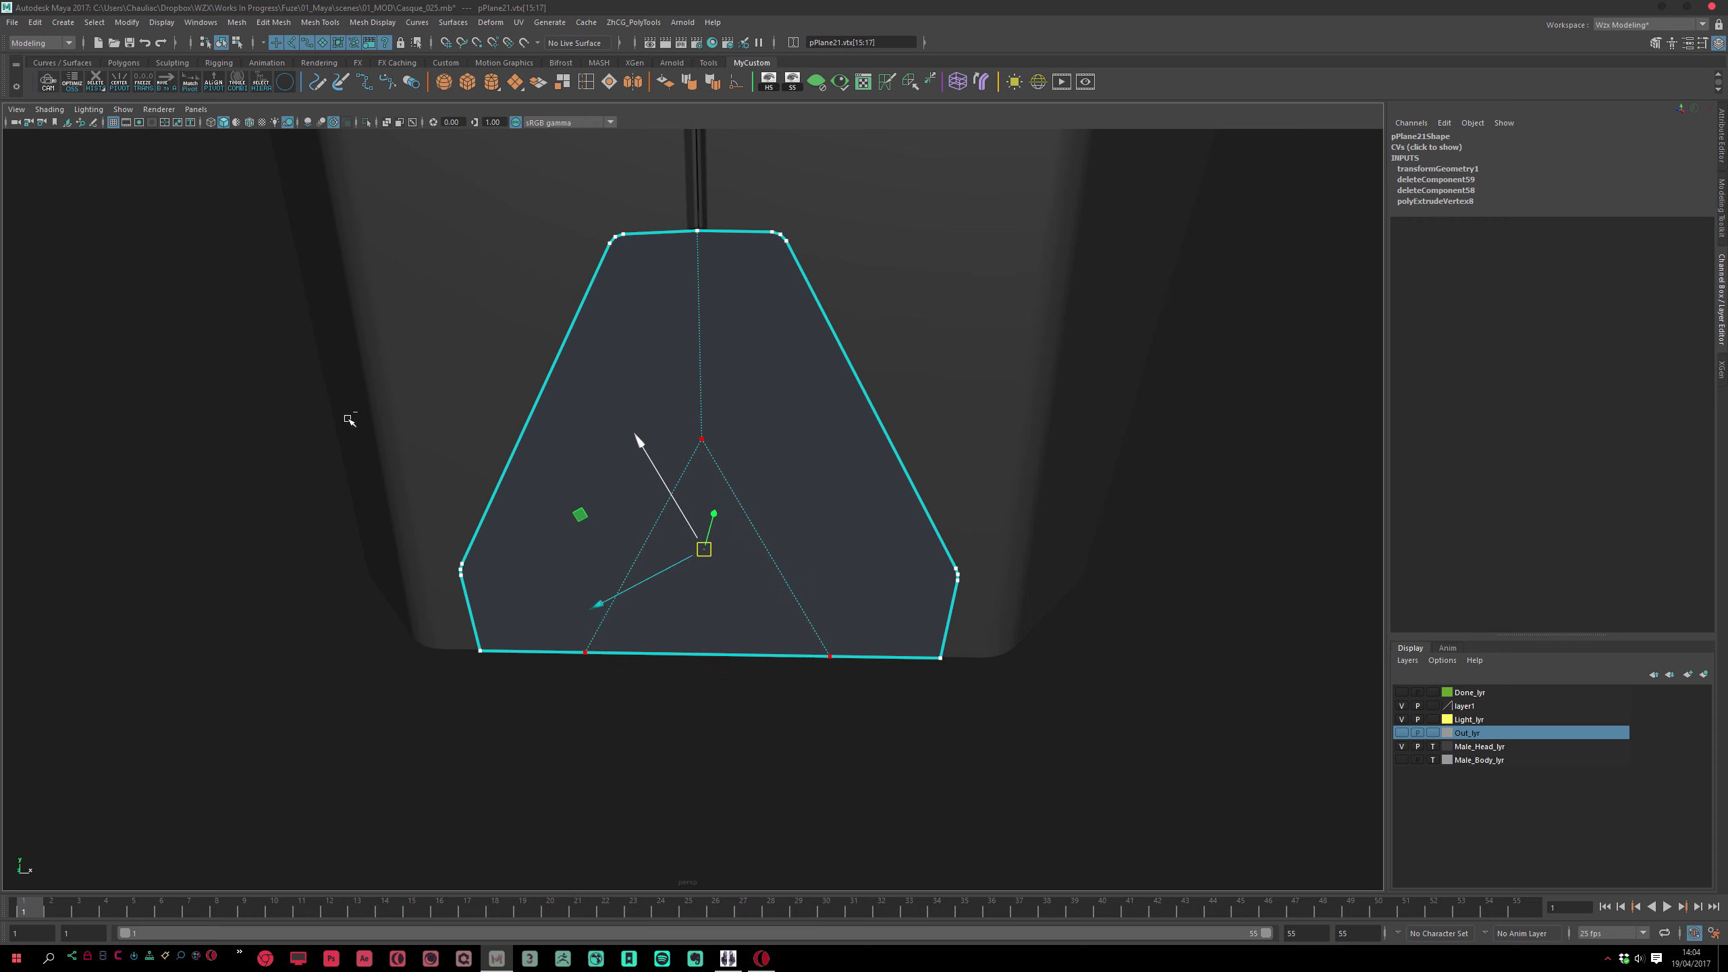
click(213, 83)
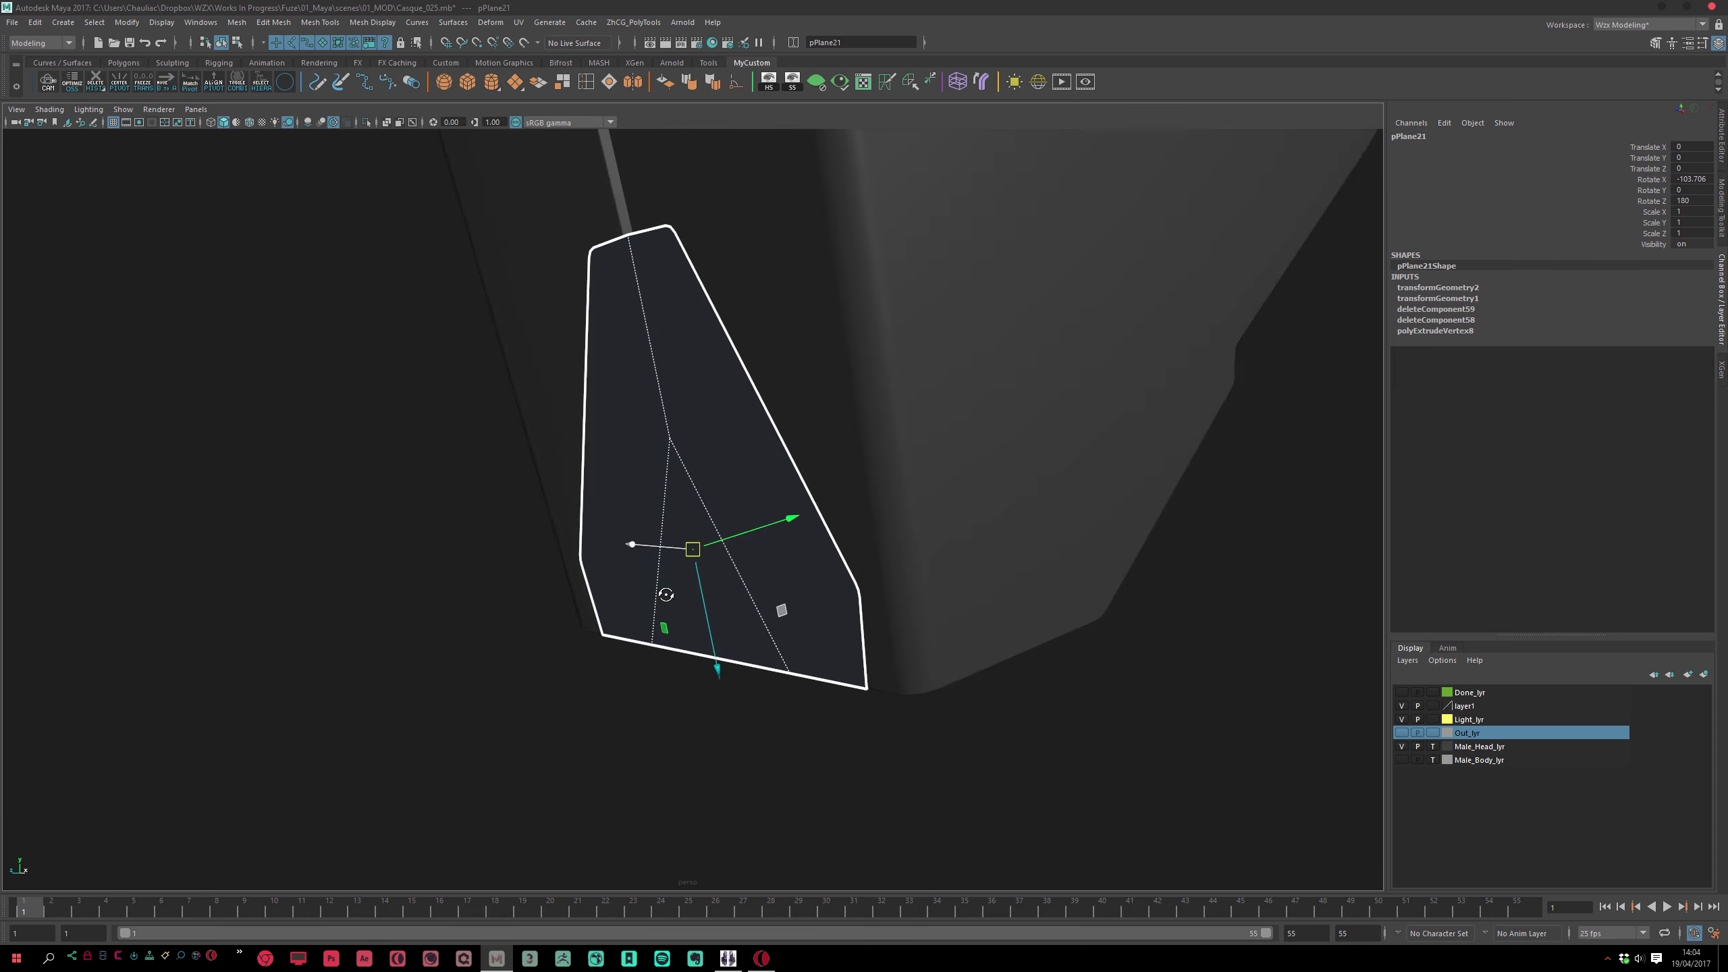
Move the insert's bottom centre edge downward past the outer corners and scale it slightly wider
alt+drag(766, 704, 732, 791)
right_drag(732, 791, 737, 673)
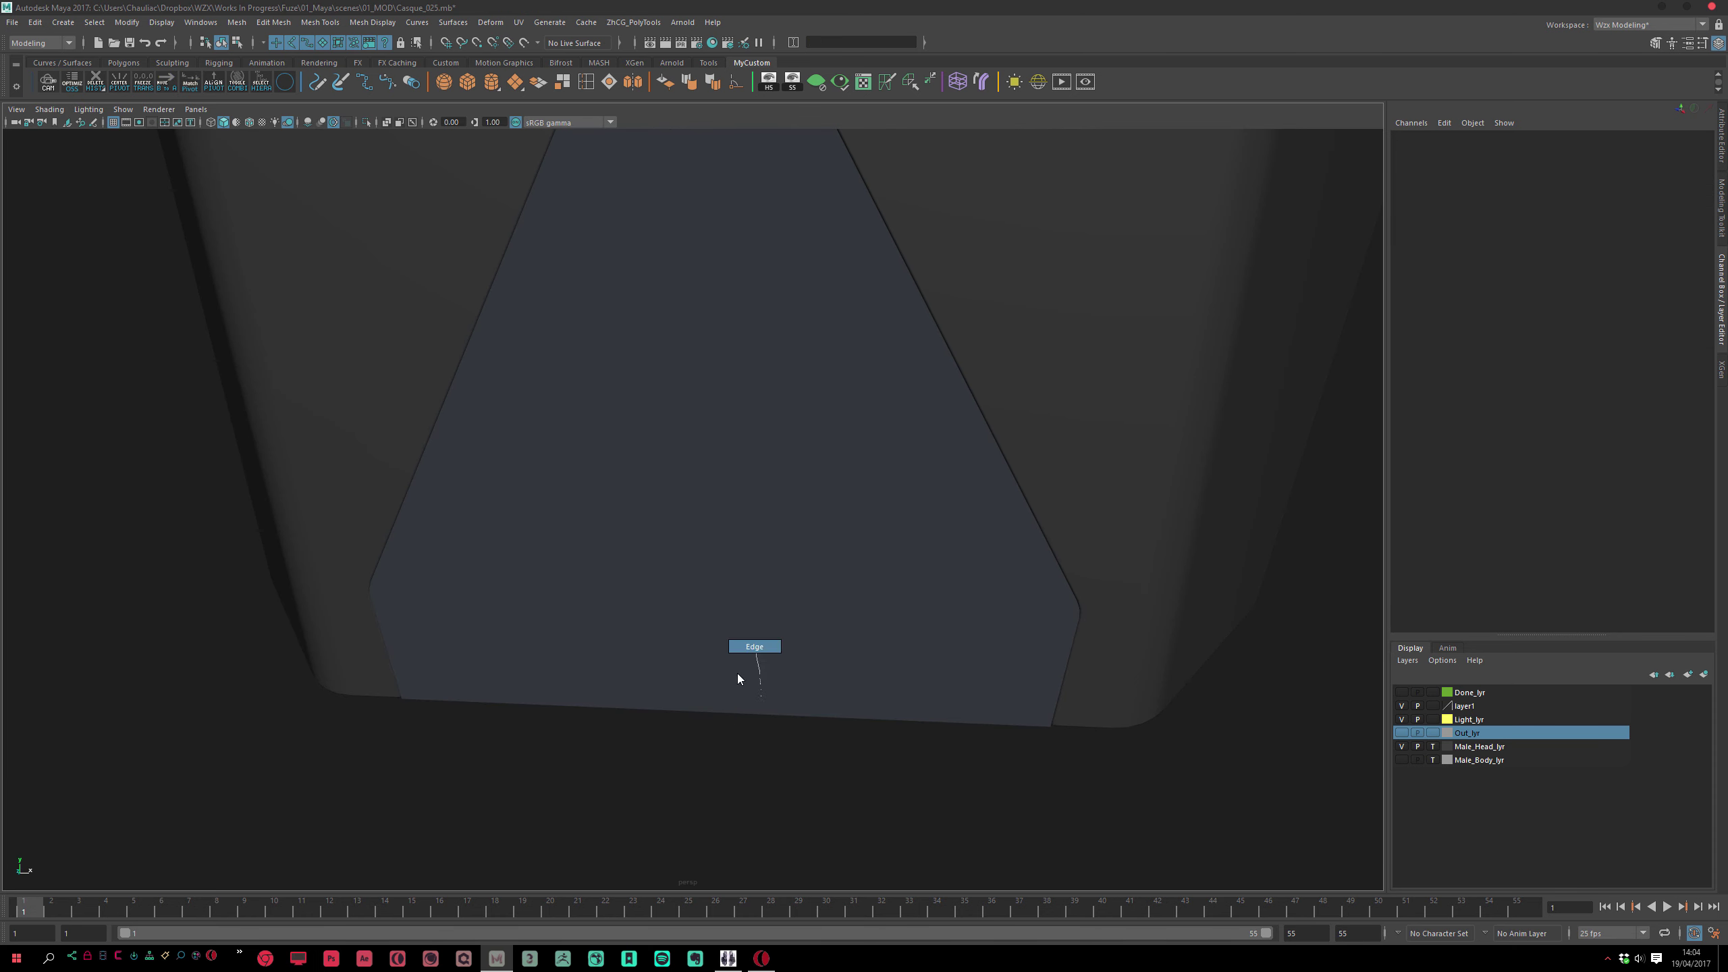
click(745, 713)
alt+drag(778, 764, 513, 695)
key(r)
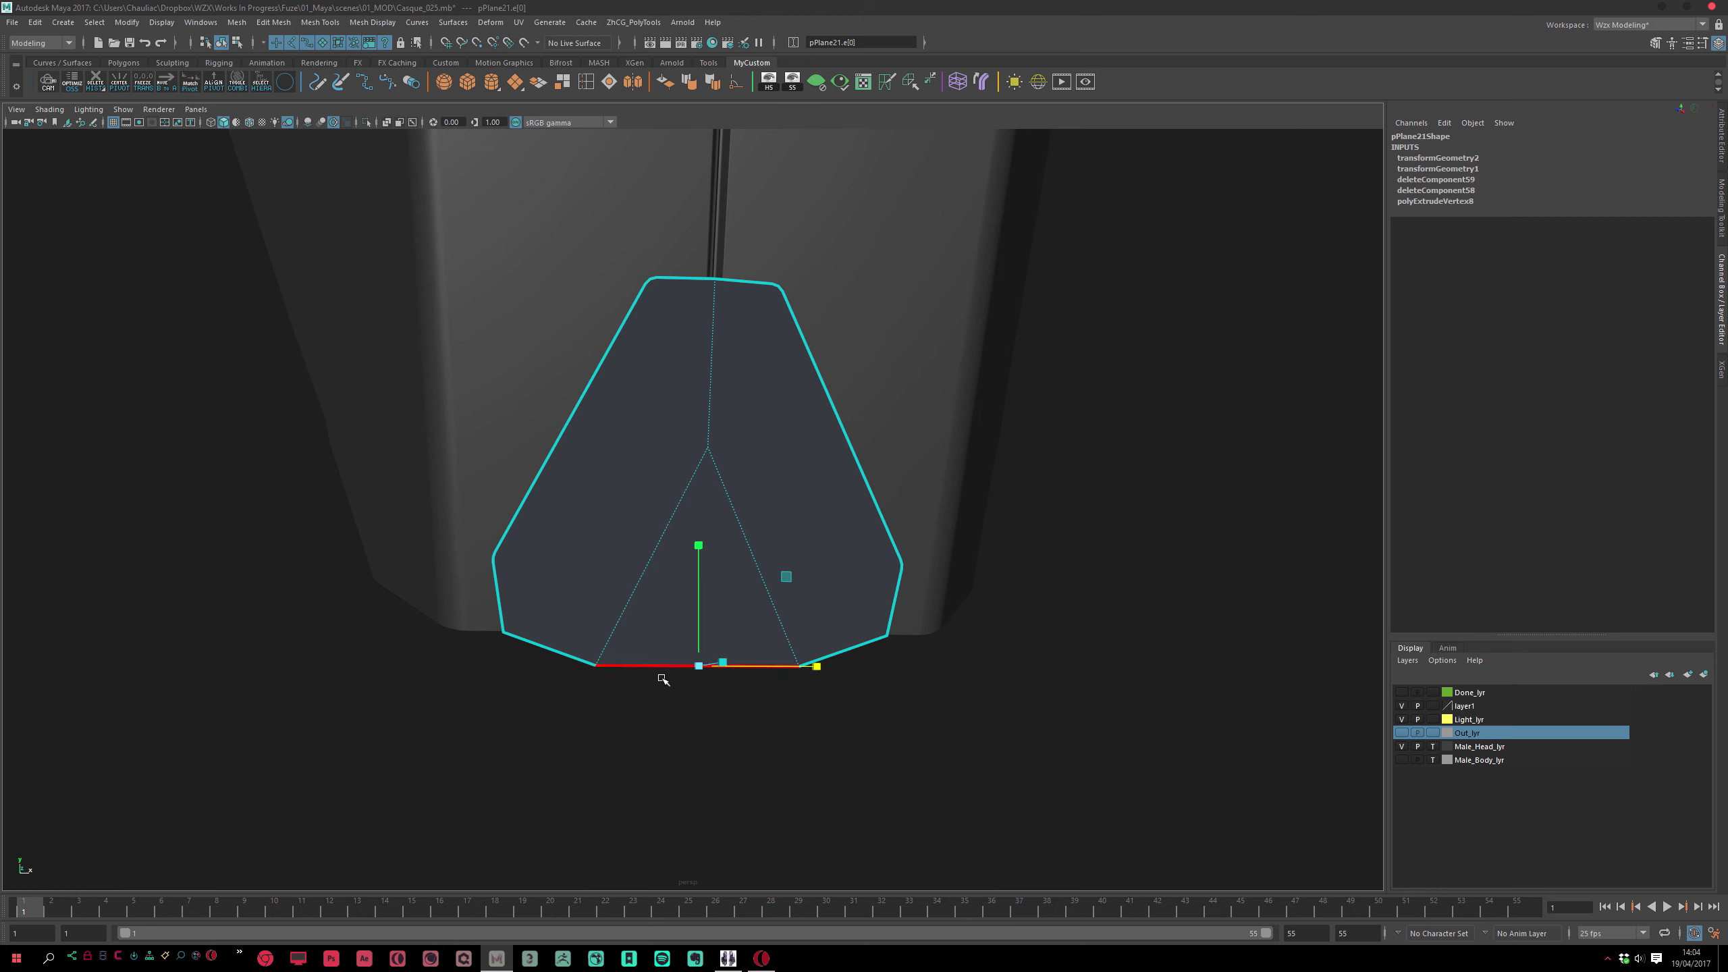
shift+right_drag(797, 659, 784, 671)
click(579, 667)
key(F8)
click(841, 803)
alt+drag(841, 802, 710, 592)
alt+right_drag(710, 592, 799, 635)
click(781, 566)
mouse_move(799, 635)
alt+mouse_down()
mouse_move(767, 594)
mouse_move(848, 659)
mouse_move(808, 631)
mouse_move(799, 571)
mouse_move(853, 590)
alt+mouse_up()
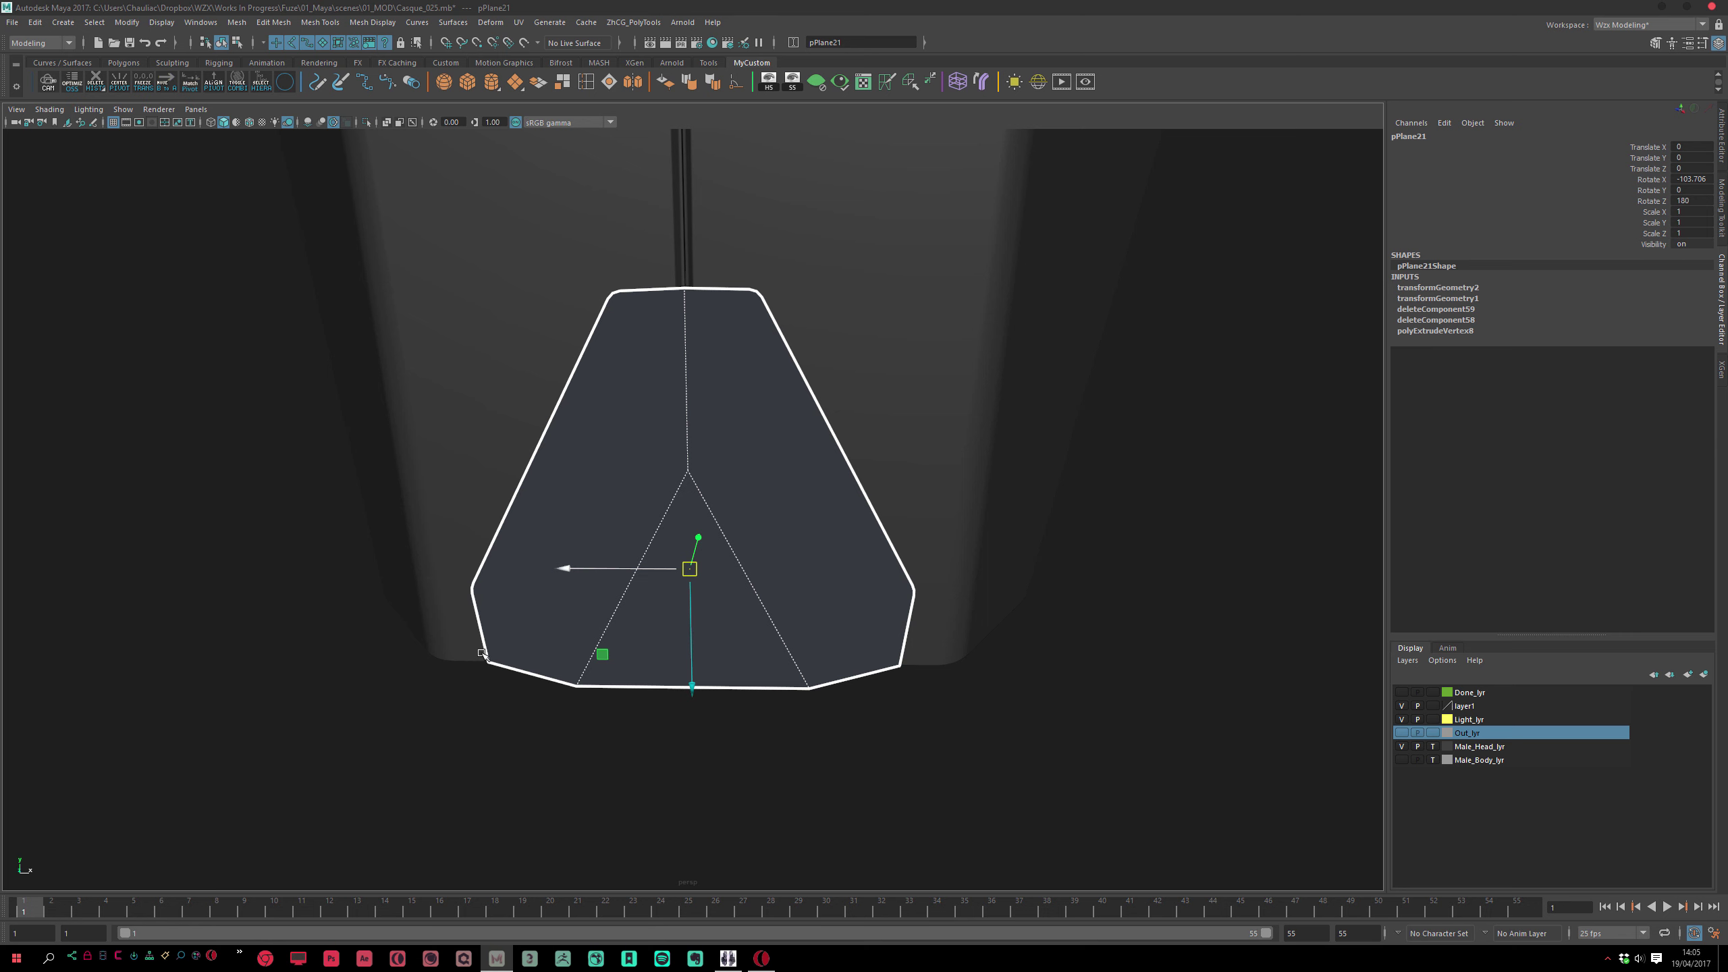
Cut a new centre edge from the fork vertex down to the middle of the insert's bottom edge
key(F10)
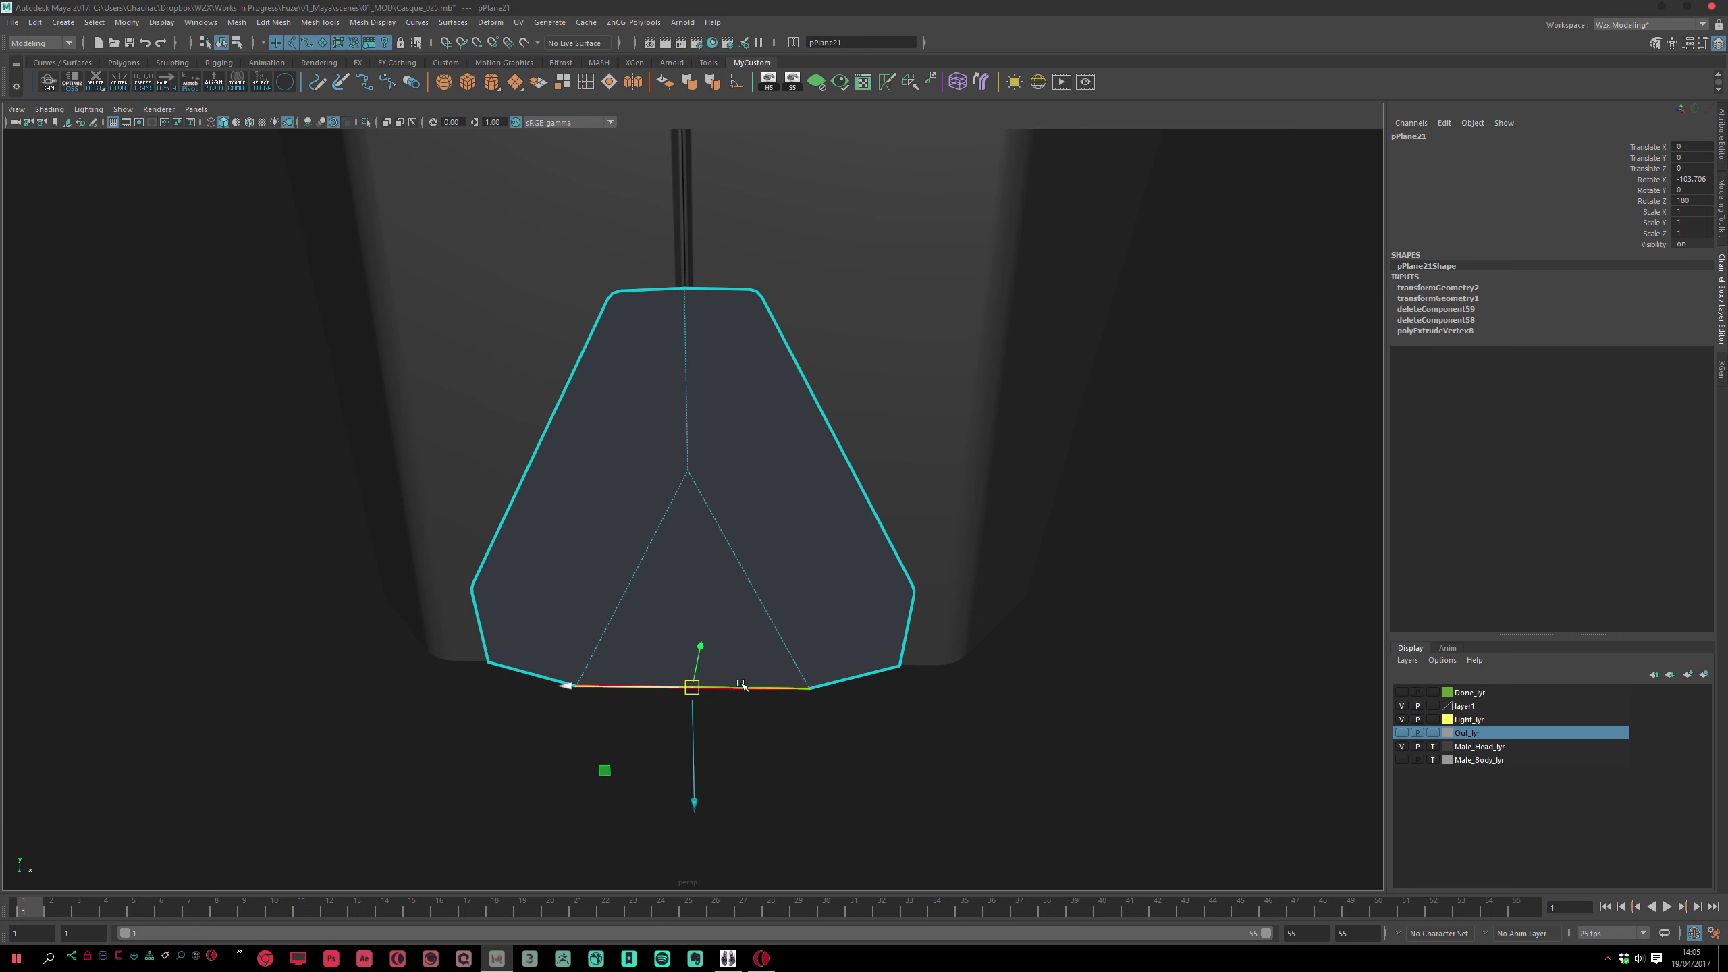
click(690, 687)
alt+drag(732, 741, 851, 771)
click(852, 772)
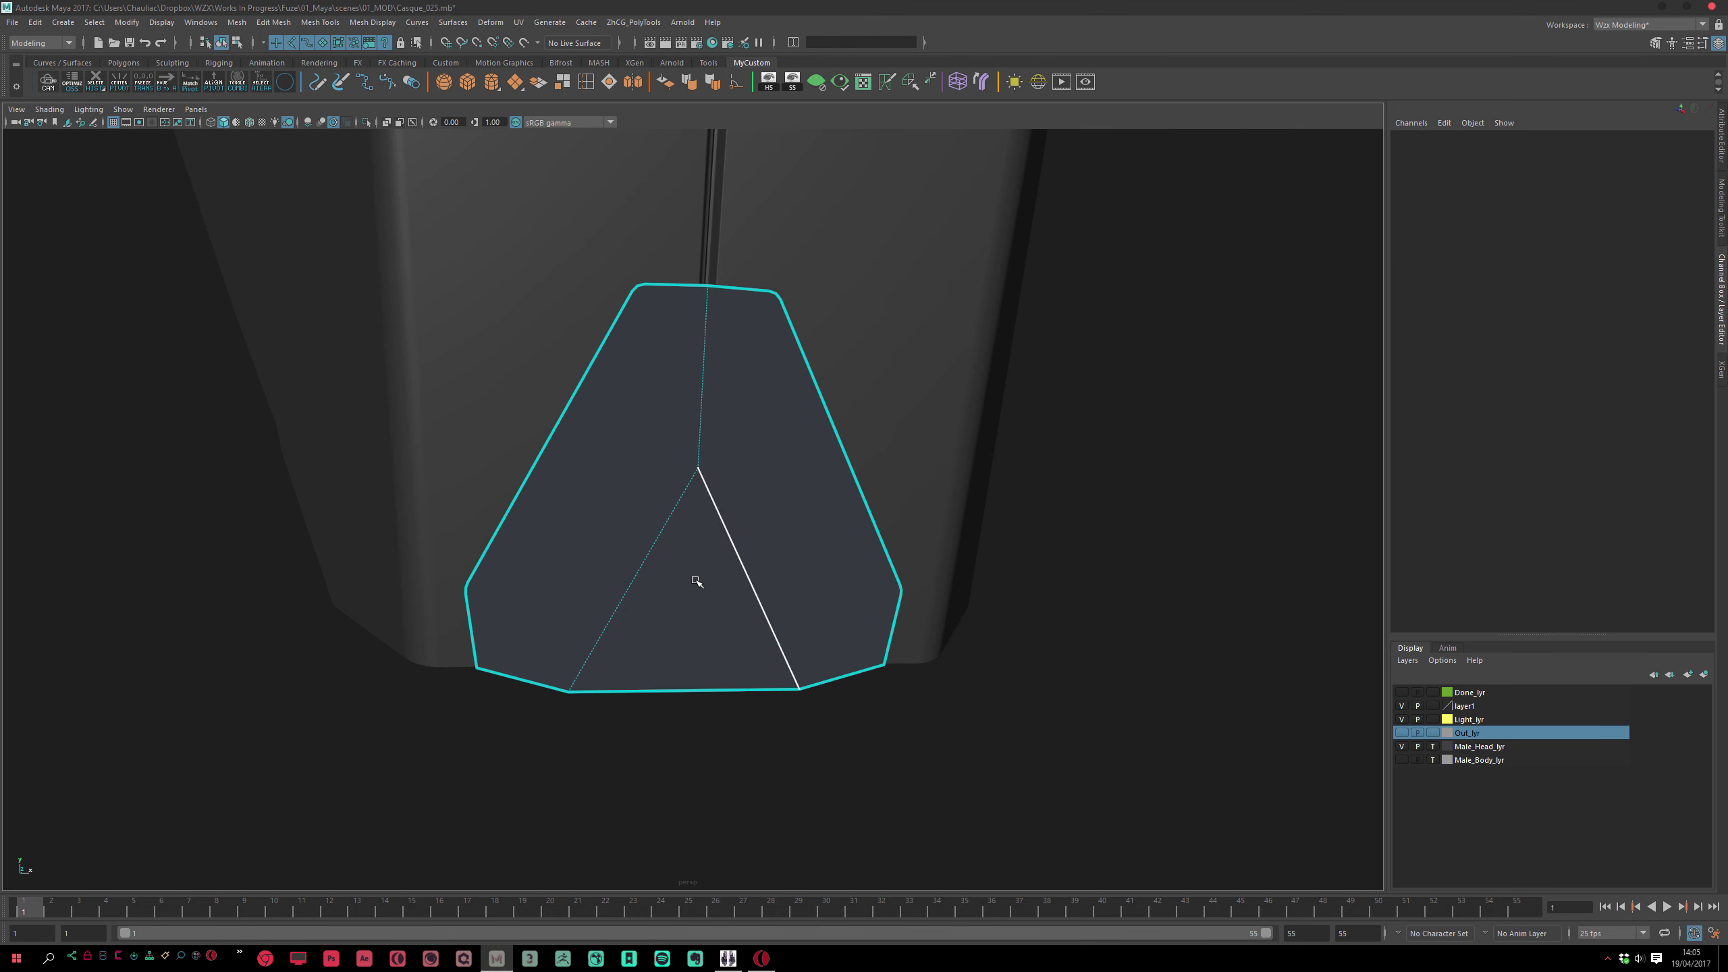
alt+drag(680, 528, 728, 571)
alt+drag(699, 655, 683, 695)
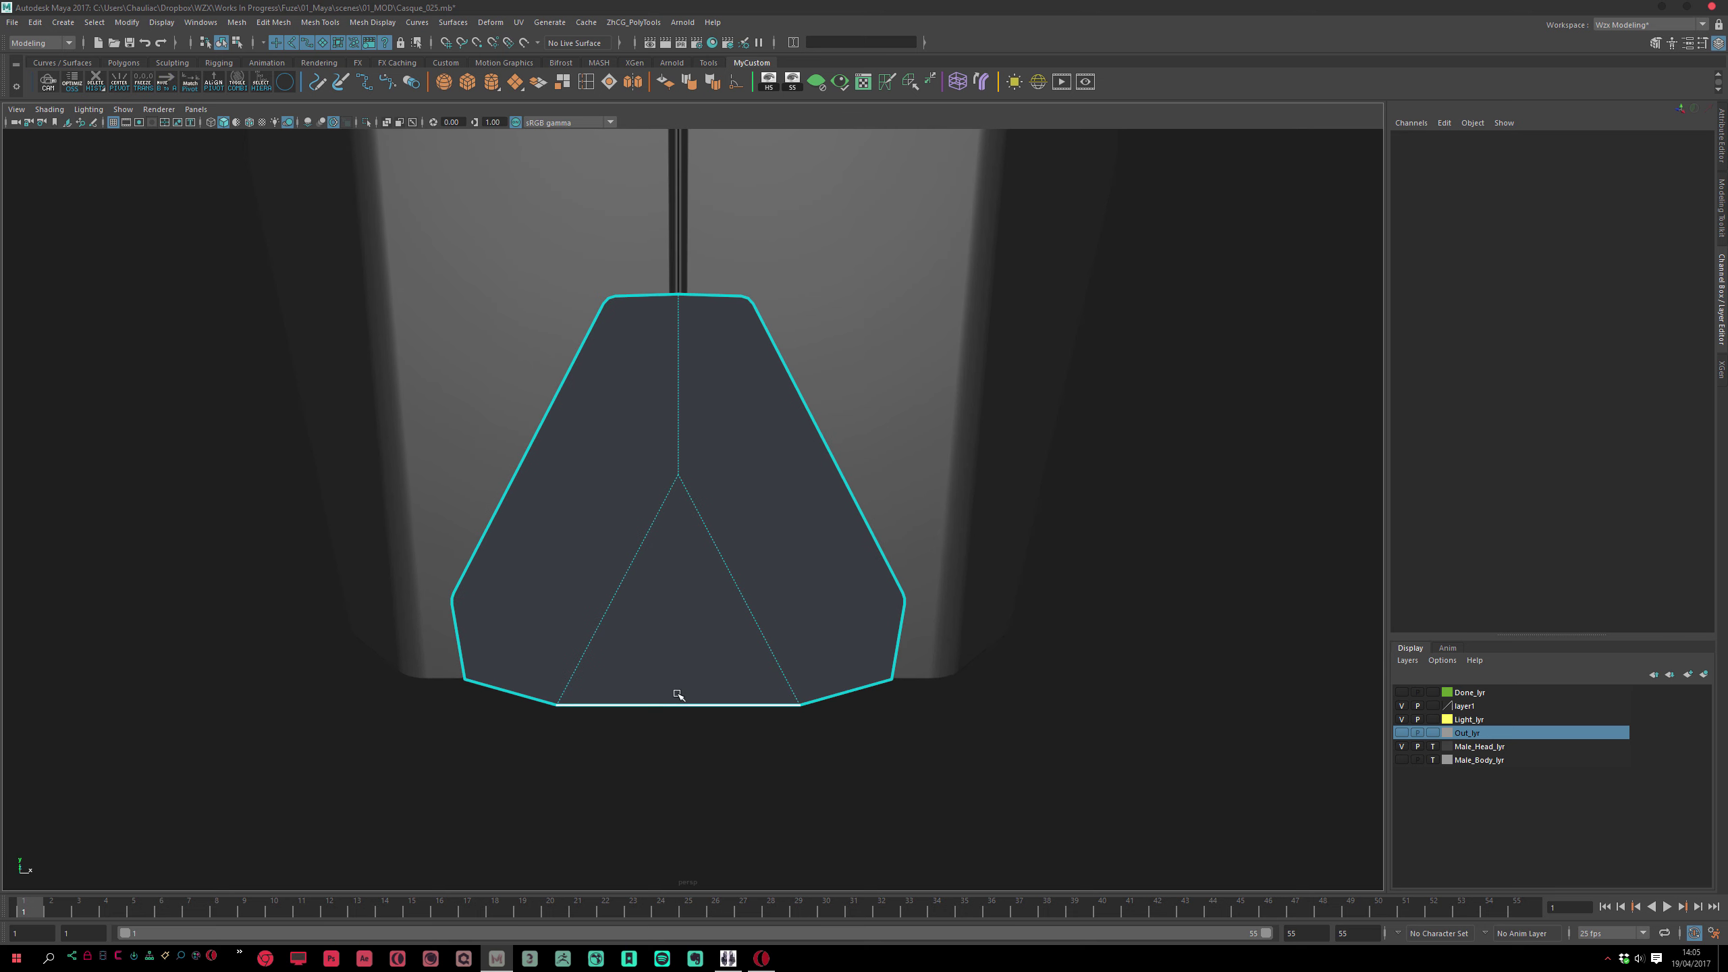
click(686, 487)
click(721, 735)
alt+drag(790, 792, 745, 690)
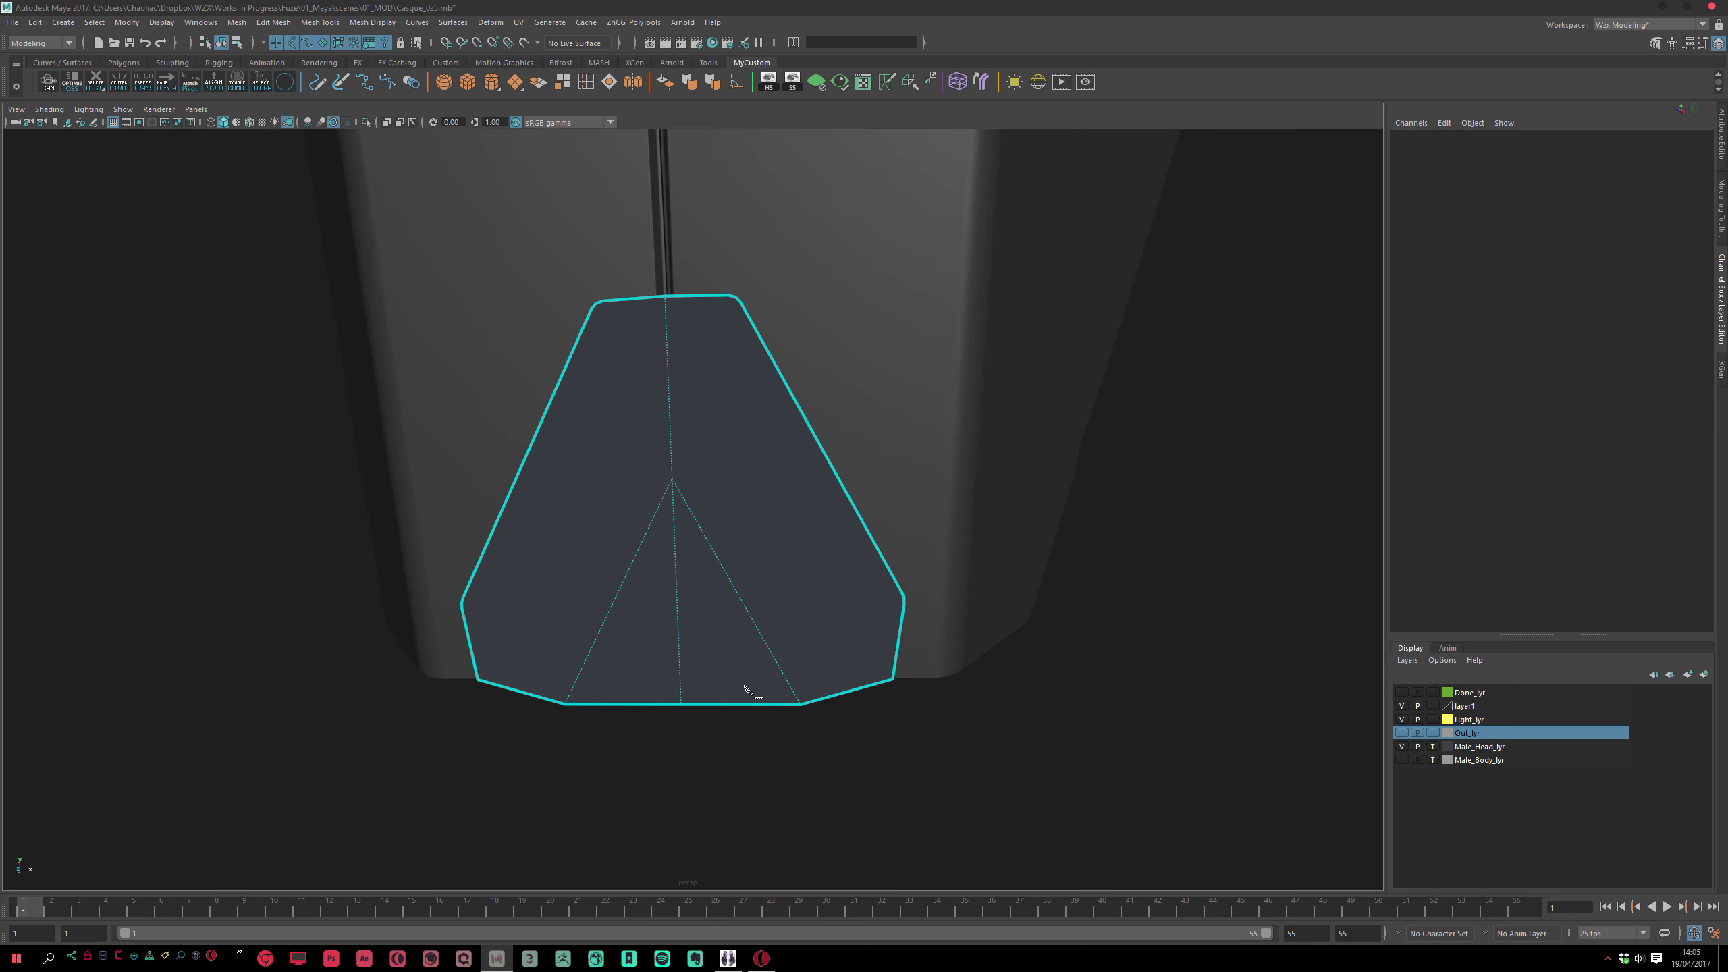
alt+drag(763, 630, 717, 686)
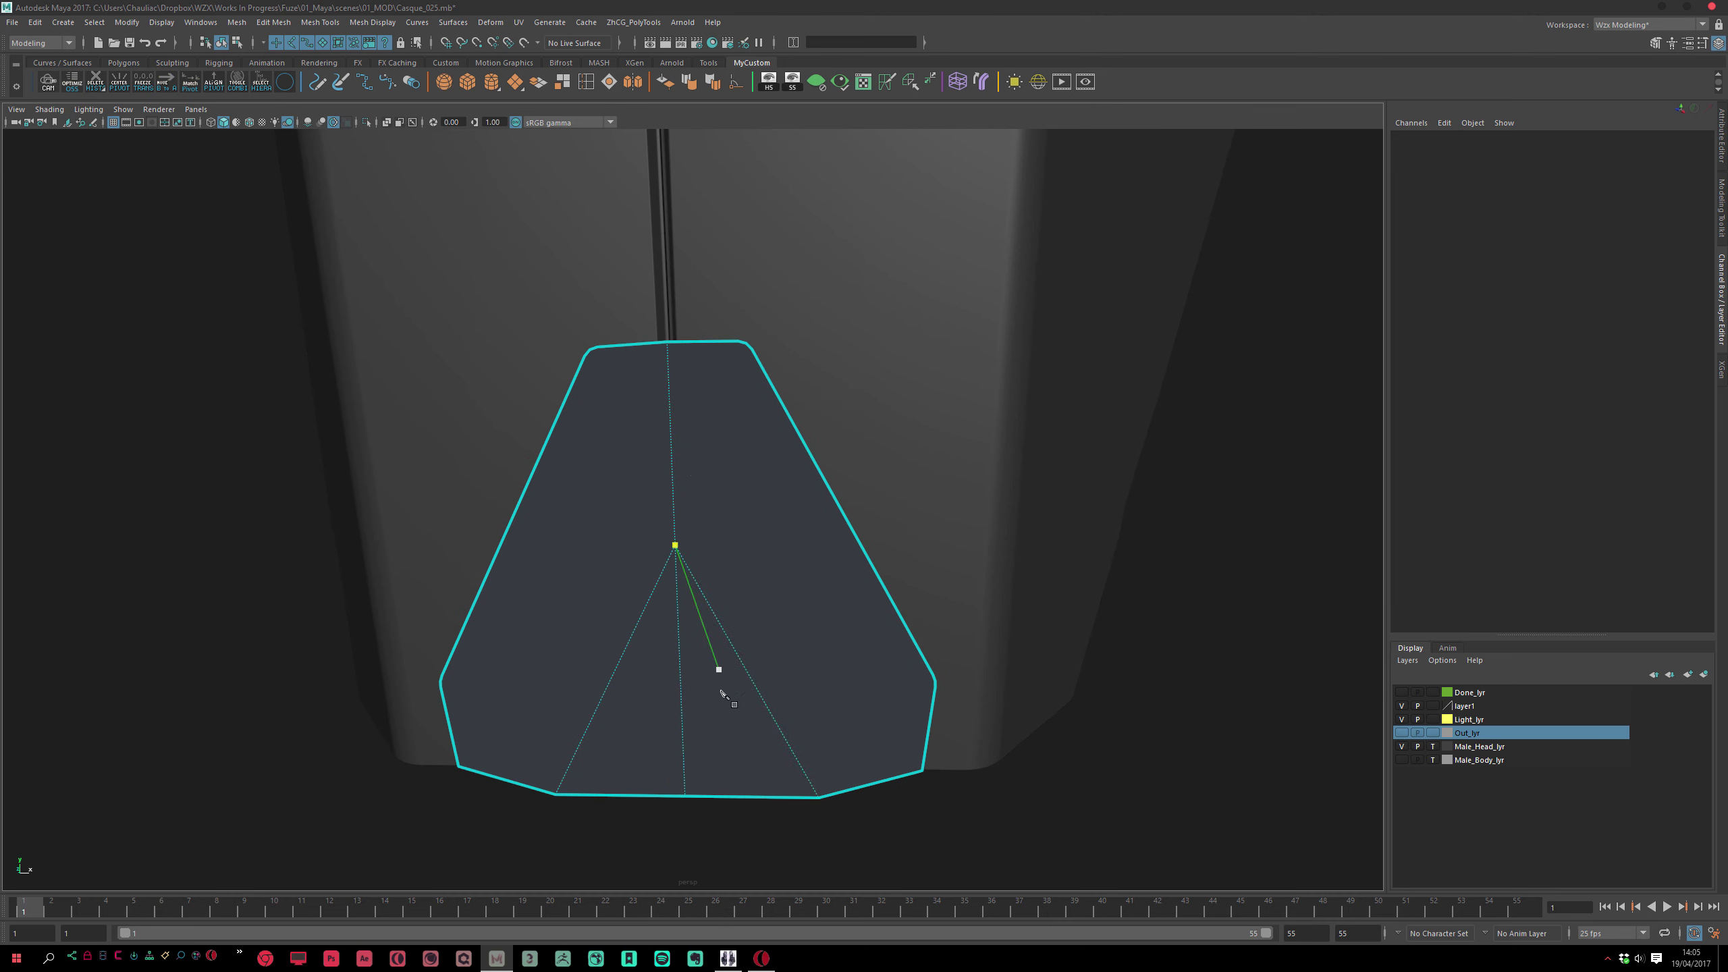
Delete the two forked edges and the leftover vertex, keeping one straight centre line down the insert
click(690, 657)
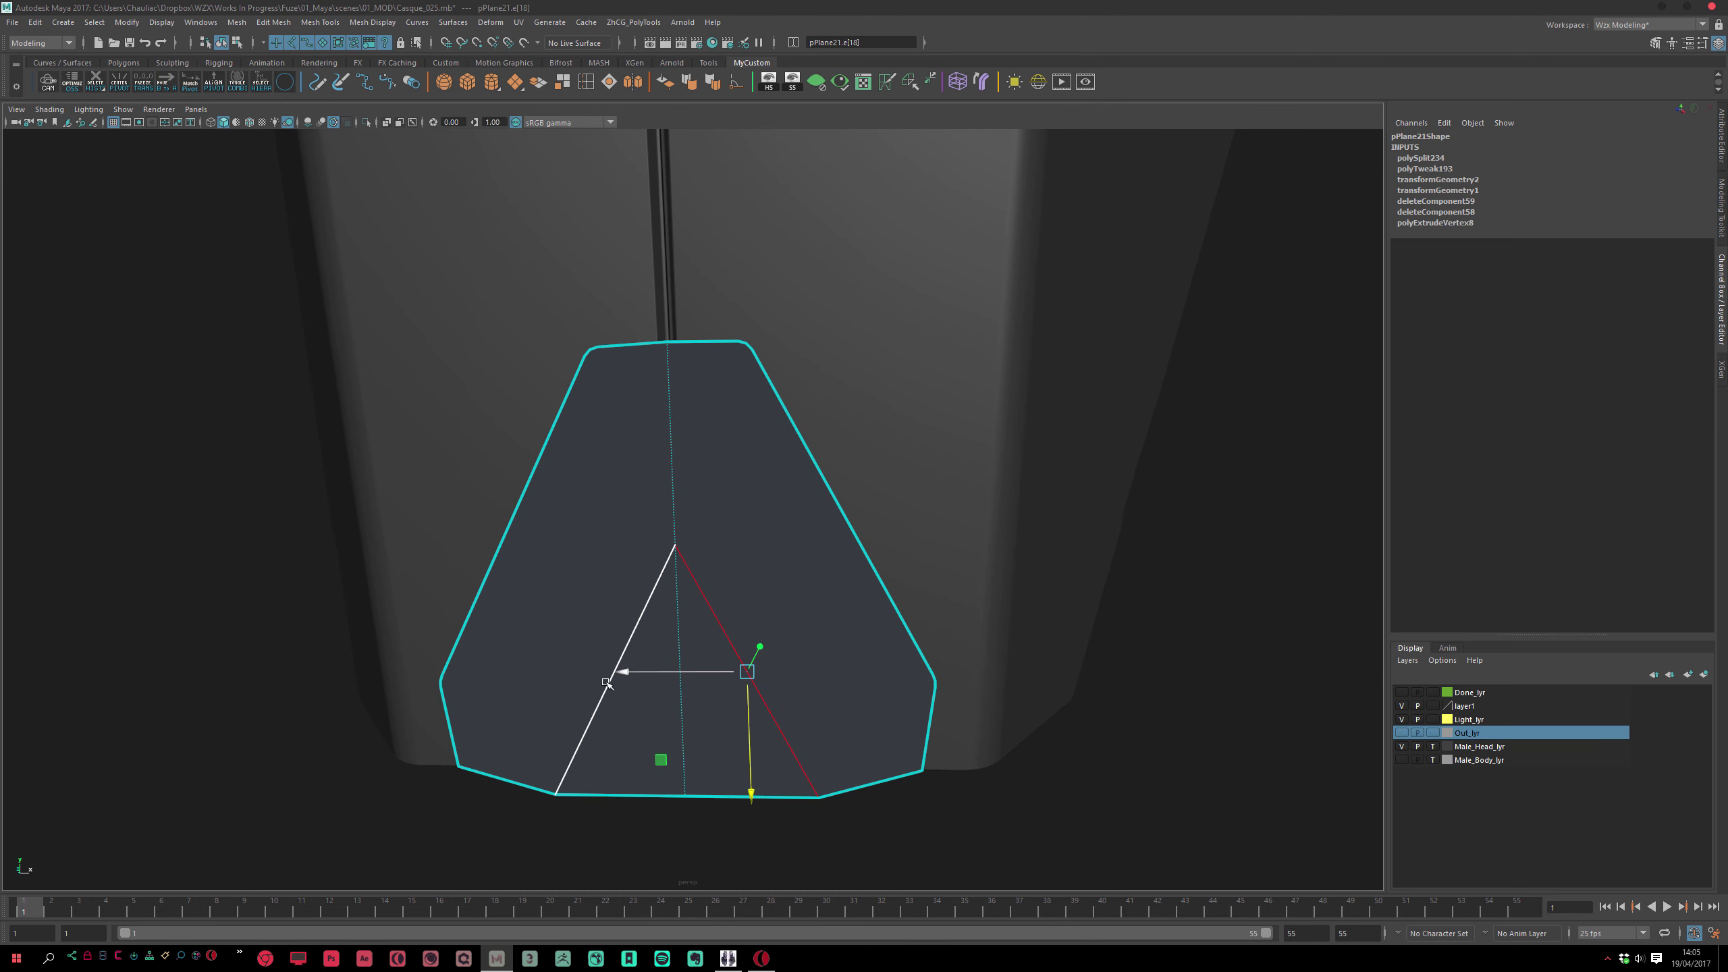
click(688, 683)
shift+click(604, 734)
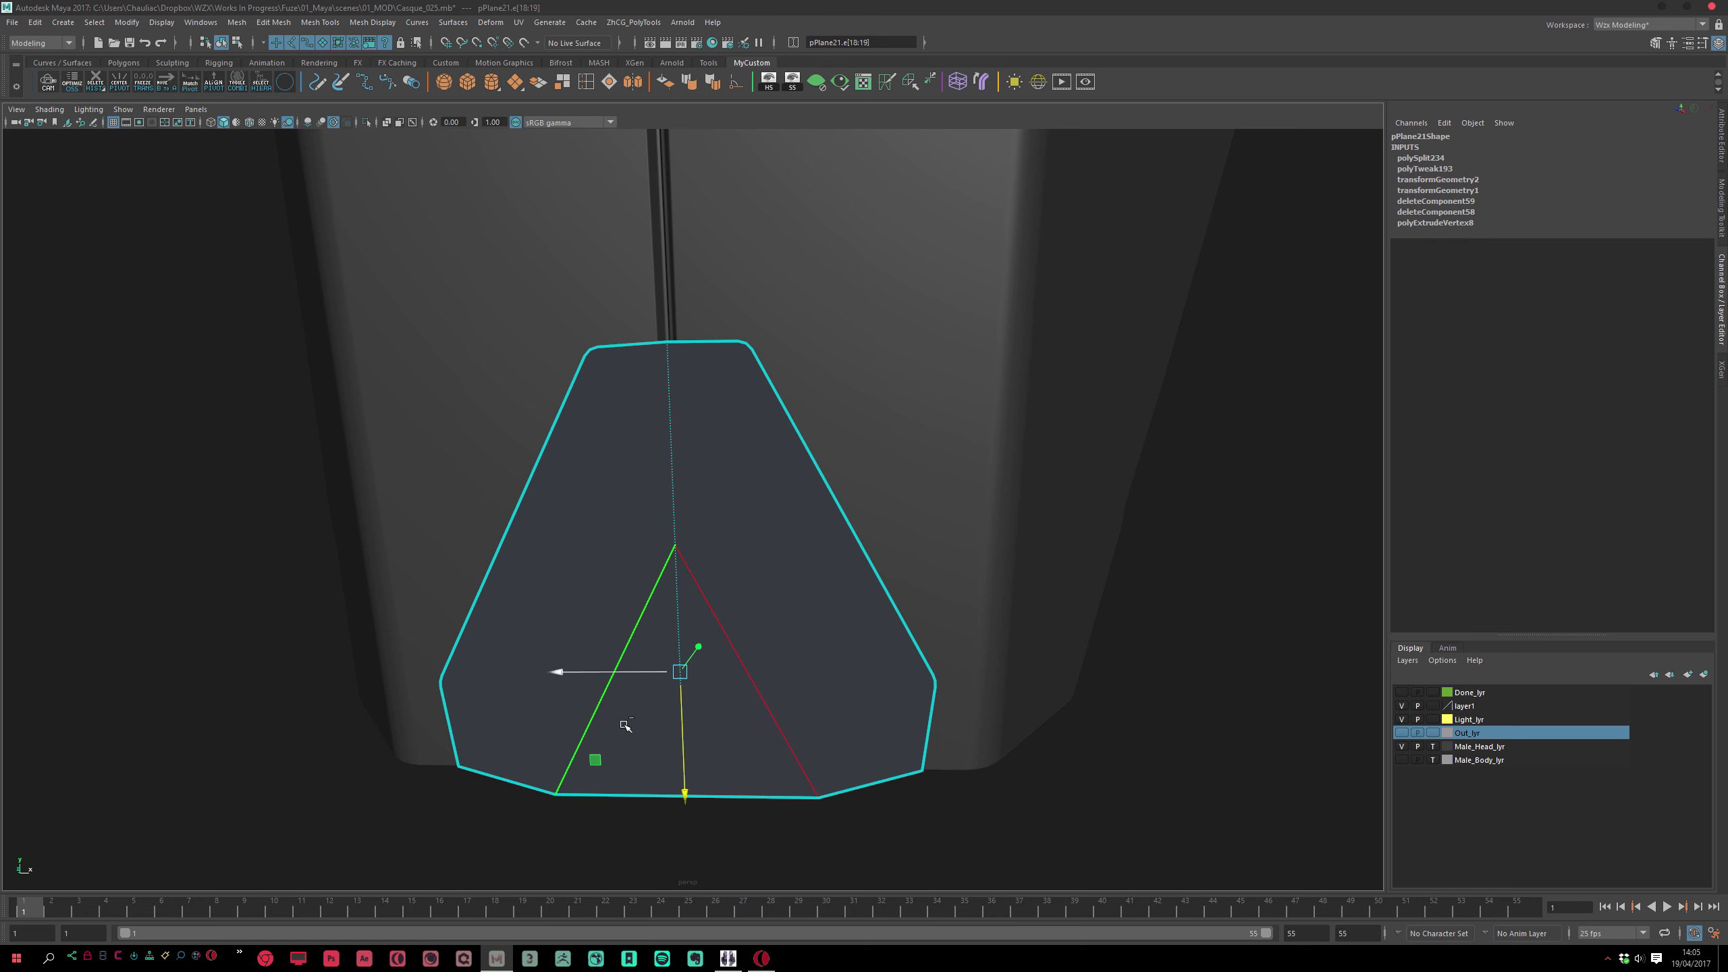
key(Delete)
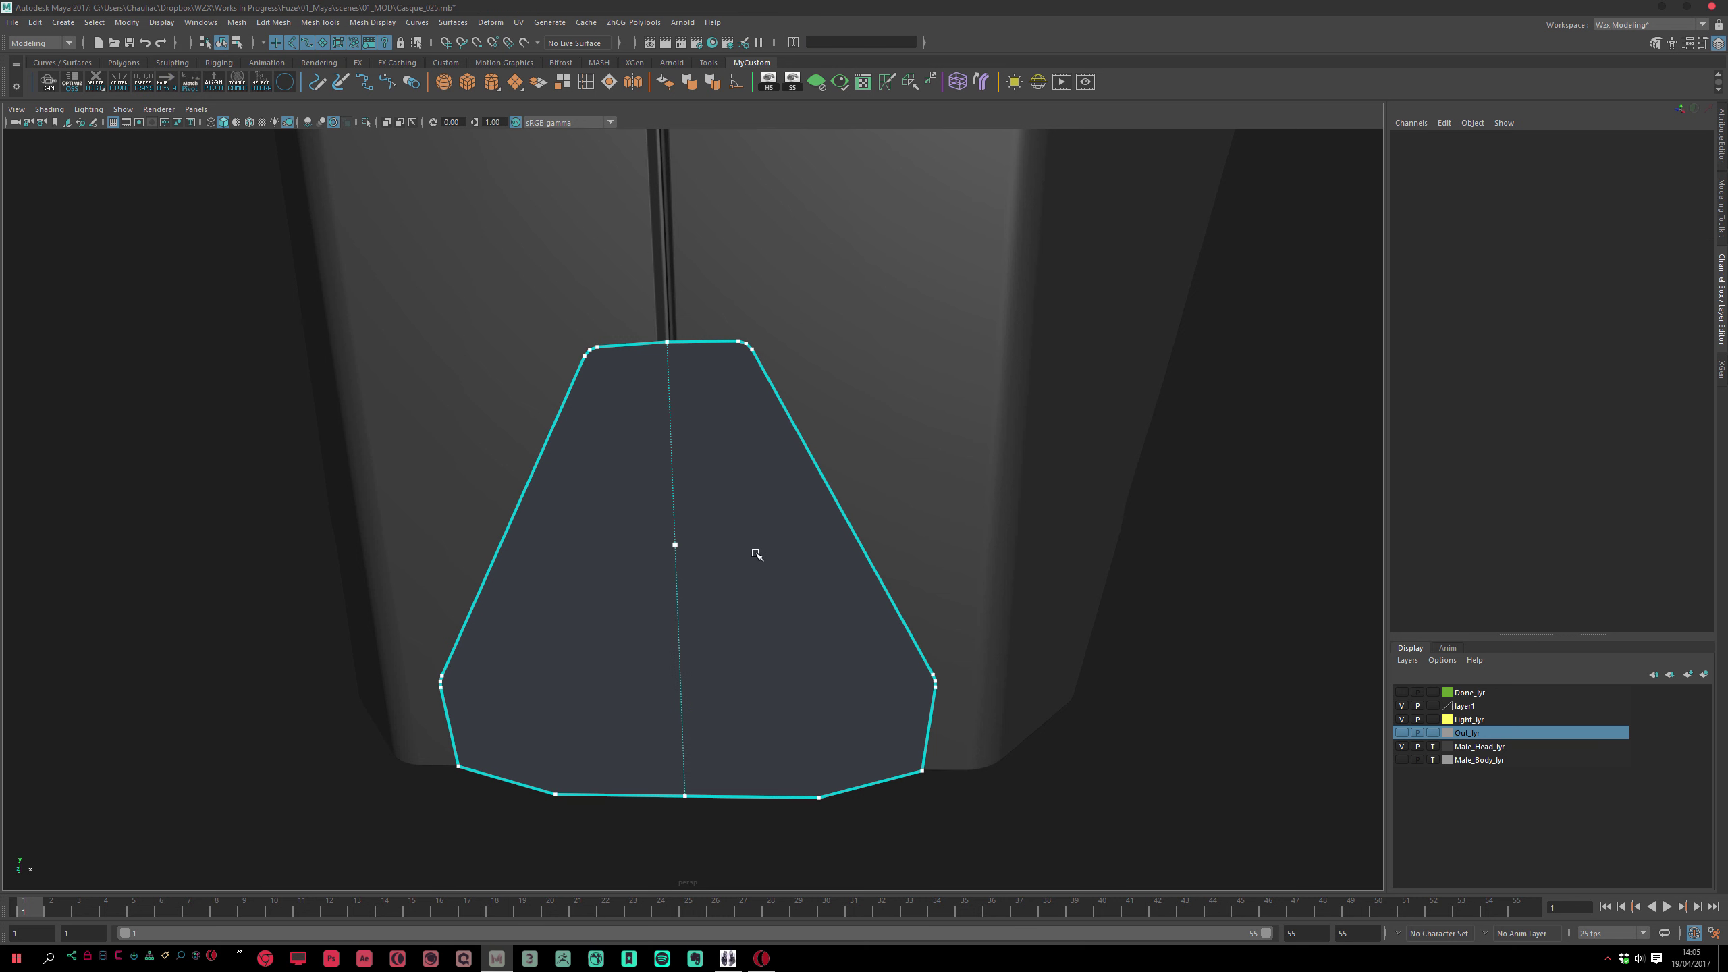
click(675, 602)
key(Delete)
key(F8)
scroll(680, 603, down, 3)
click(774, 732)
click(816, 664)
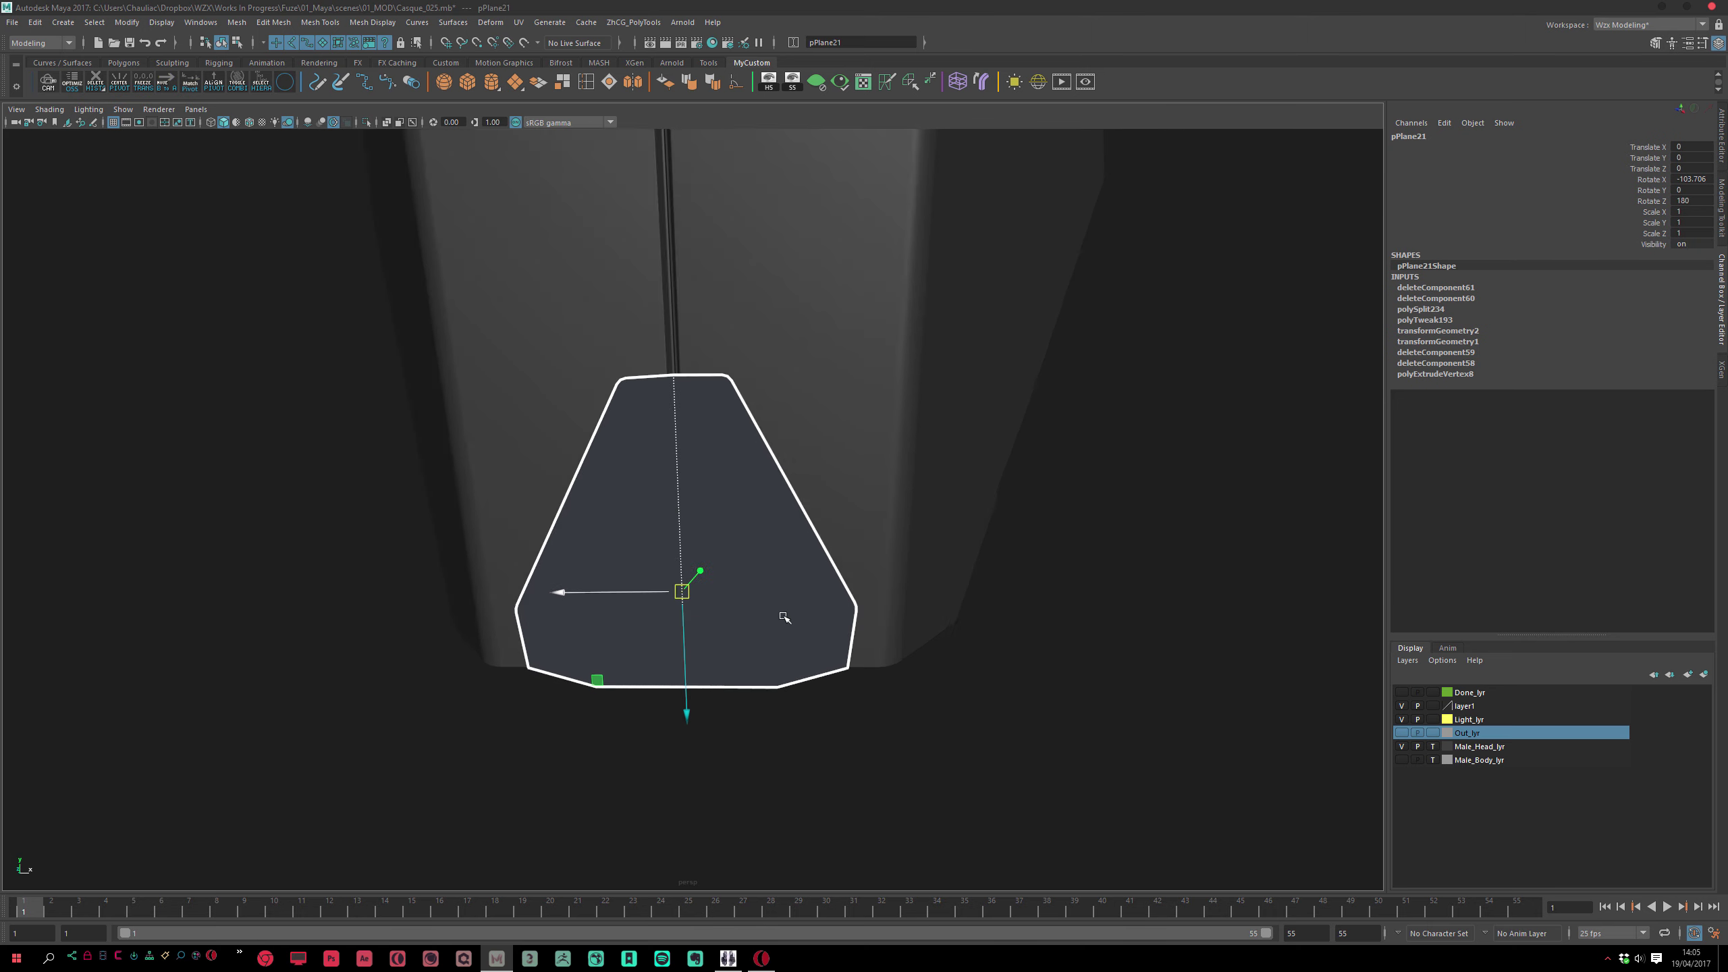
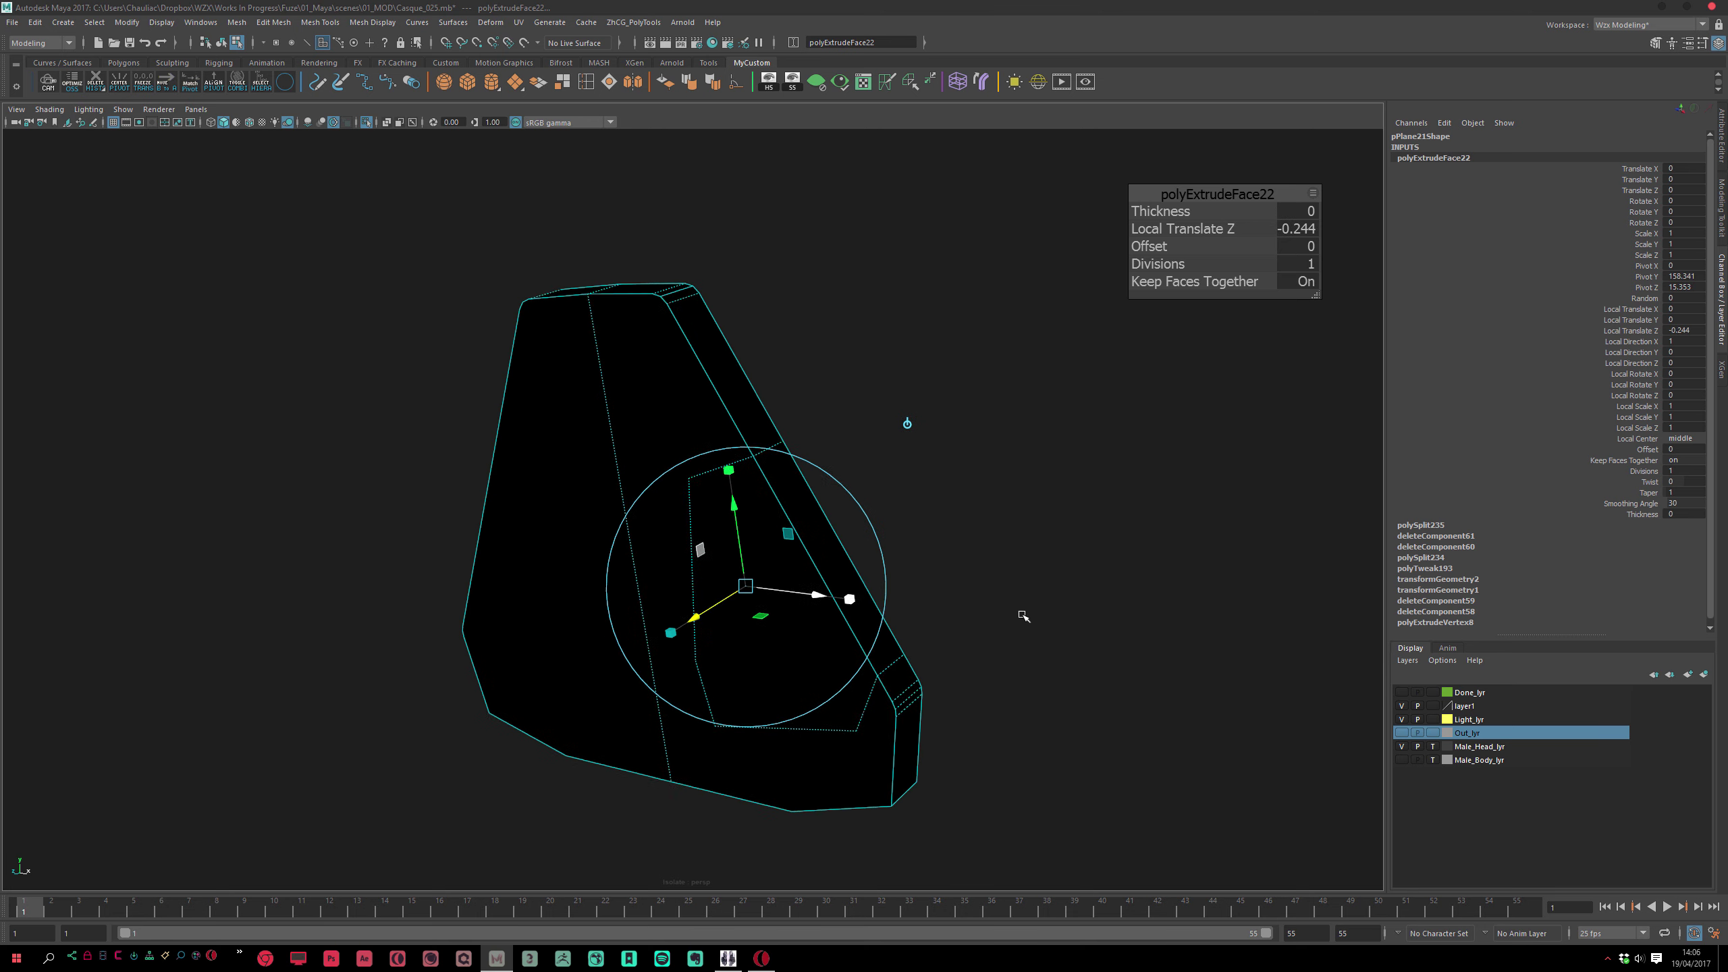
Reverse the normals of the extruded insert so its faces point outward
key(F8)
click(1043, 598)
click(861, 657)
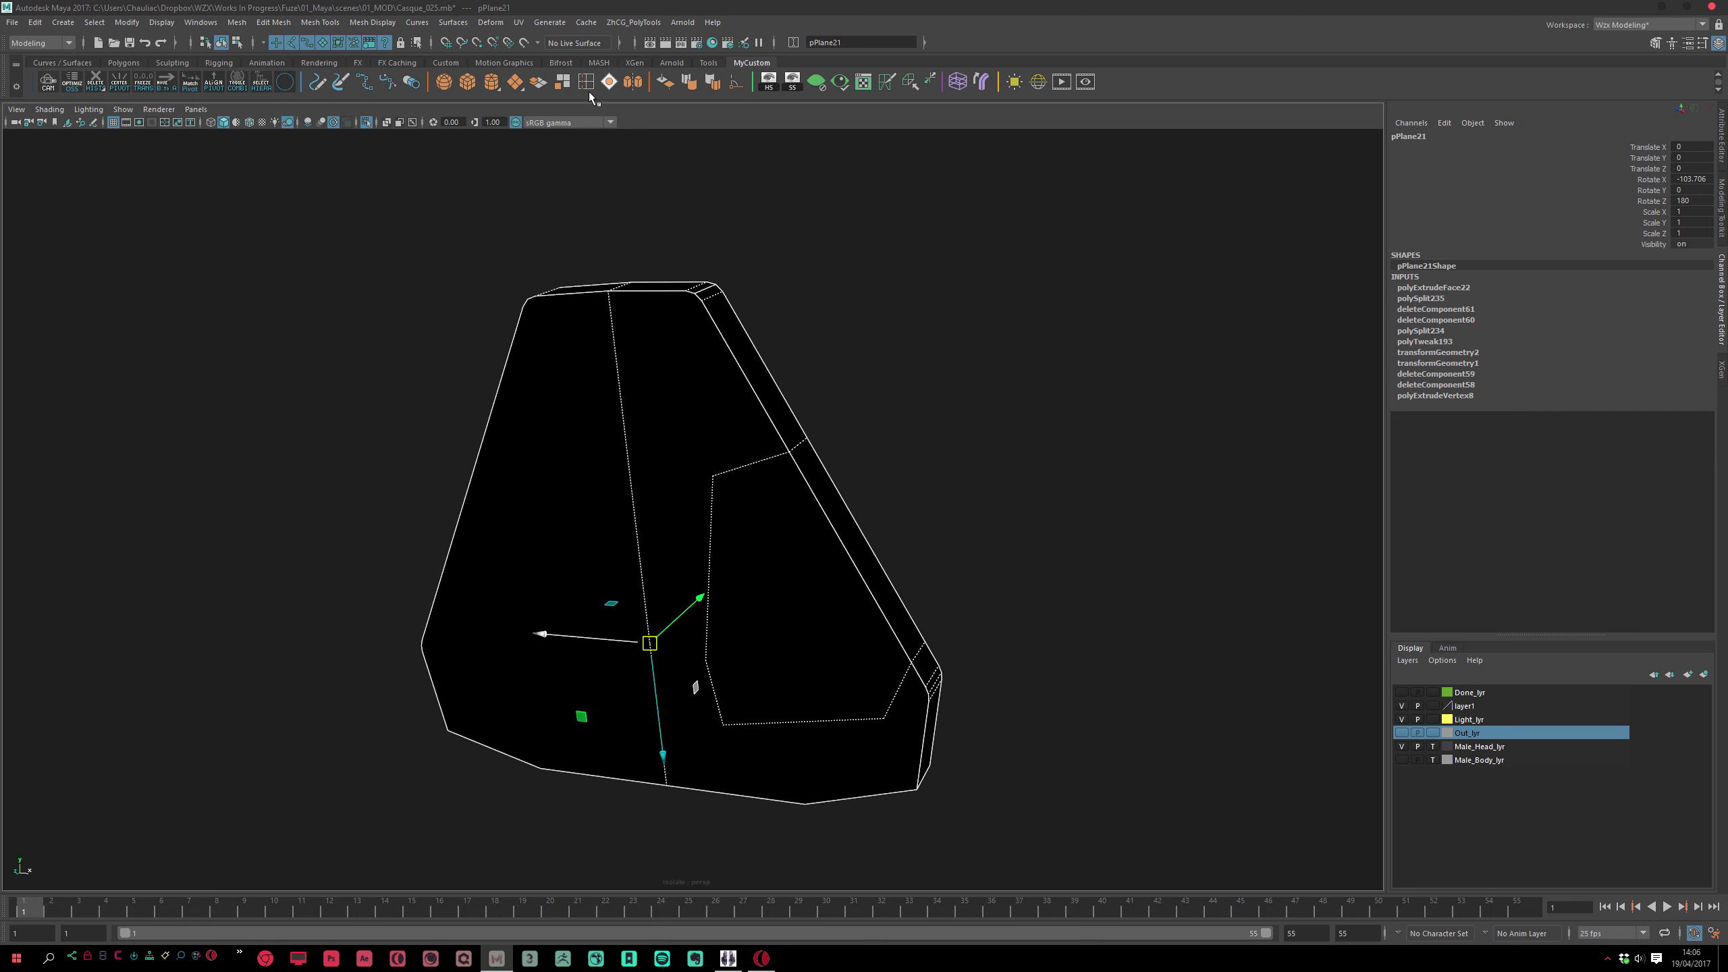
click(792, 236)
mouse_move(803, 615)
alt+mouse_down()
mouse_move(814, 496)
mouse_move(817, 556)
mouse_move(815, 538)
mouse_move(799, 561)
alt+mouse_up()
click(810, 588)
alt+middle_drag(799, 550, 795, 524)
alt+right_drag(795, 524, 805, 594)
alt+drag(806, 594, 783, 614)
alt+drag(813, 535, 755, 555)
Insert a centred edge loop around the insert's extruded side thickness
key(ctrl+shift+x)
ctrl+middle_click(700, 408)
key(w)
Extrude the polygonal face beside the insert's slanted side inward with an offset of 0.04
right_drag(729, 507, 738, 552)
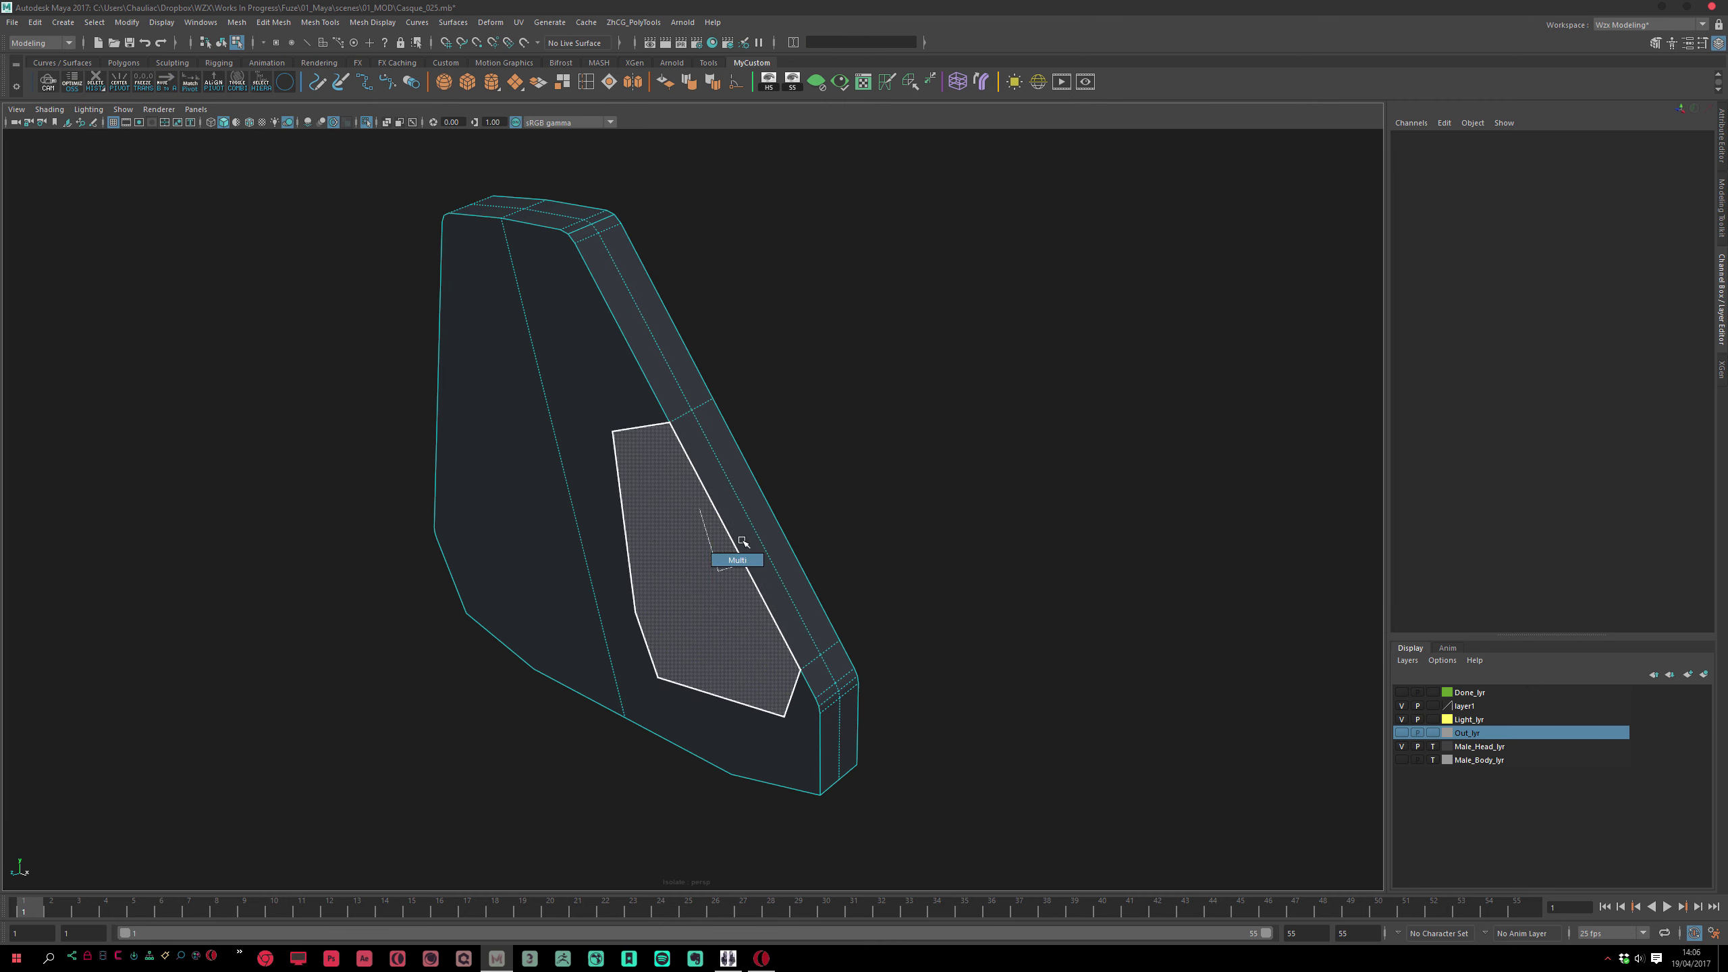
click(743, 539)
shift+click(721, 580)
alt+right_drag(631, 671, 642, 679)
alt+drag(642, 678, 671, 645)
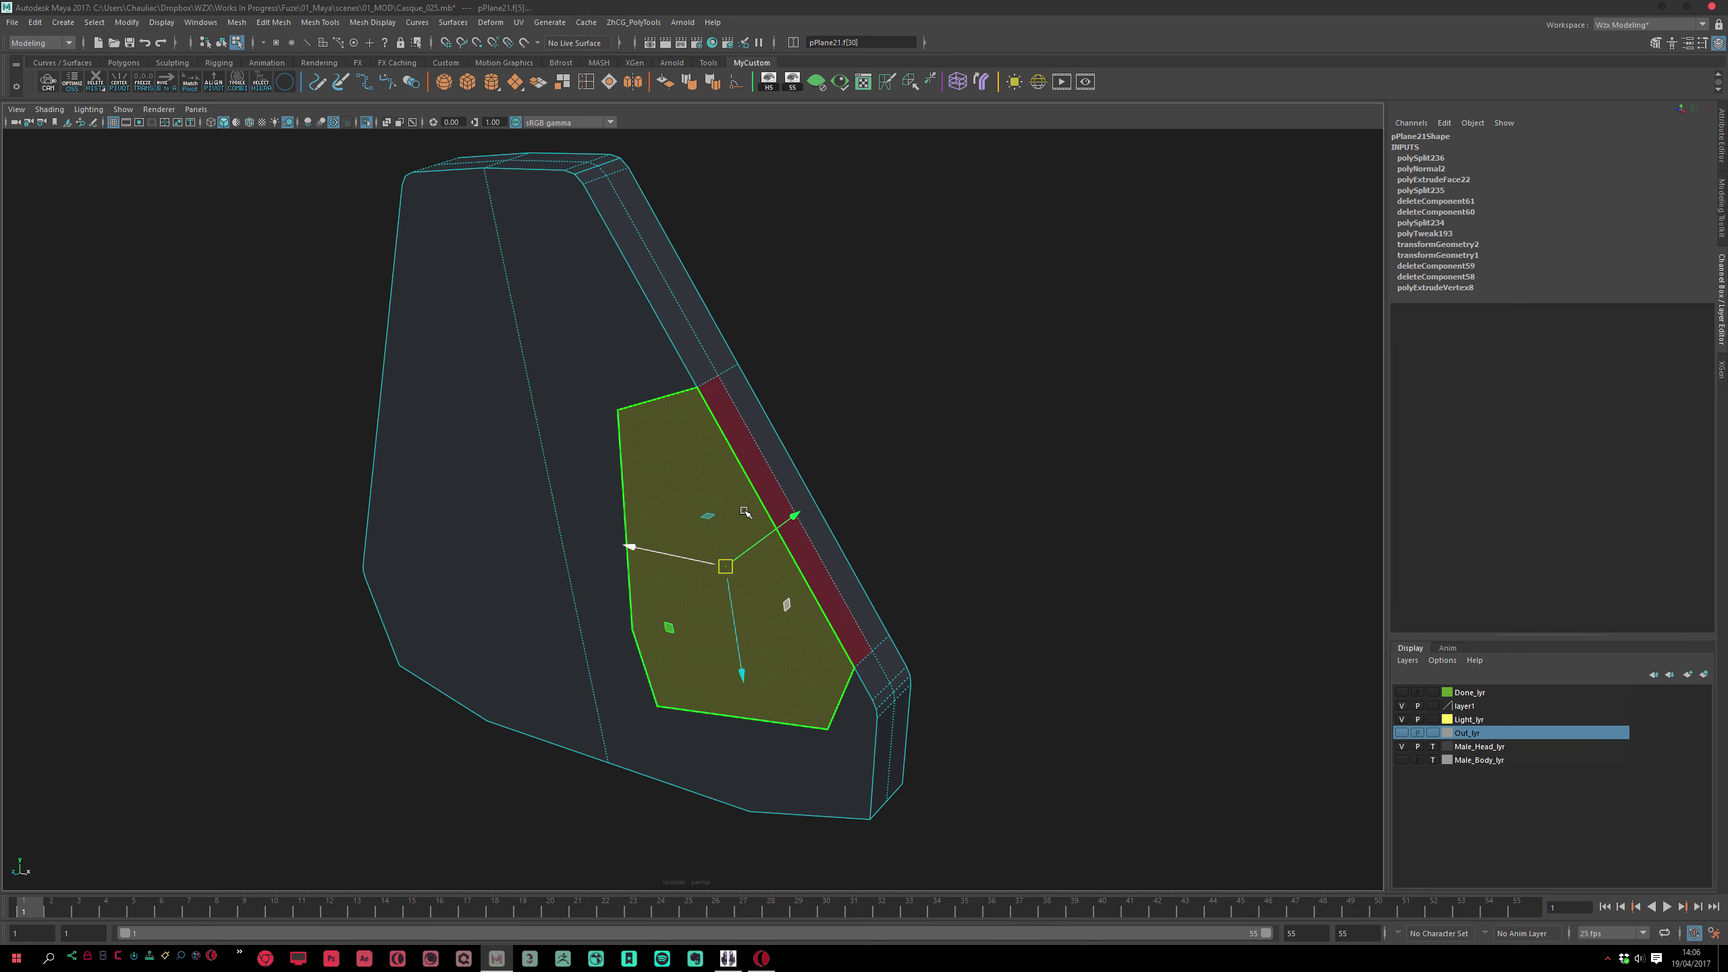
alt+drag(689, 496, 744, 479)
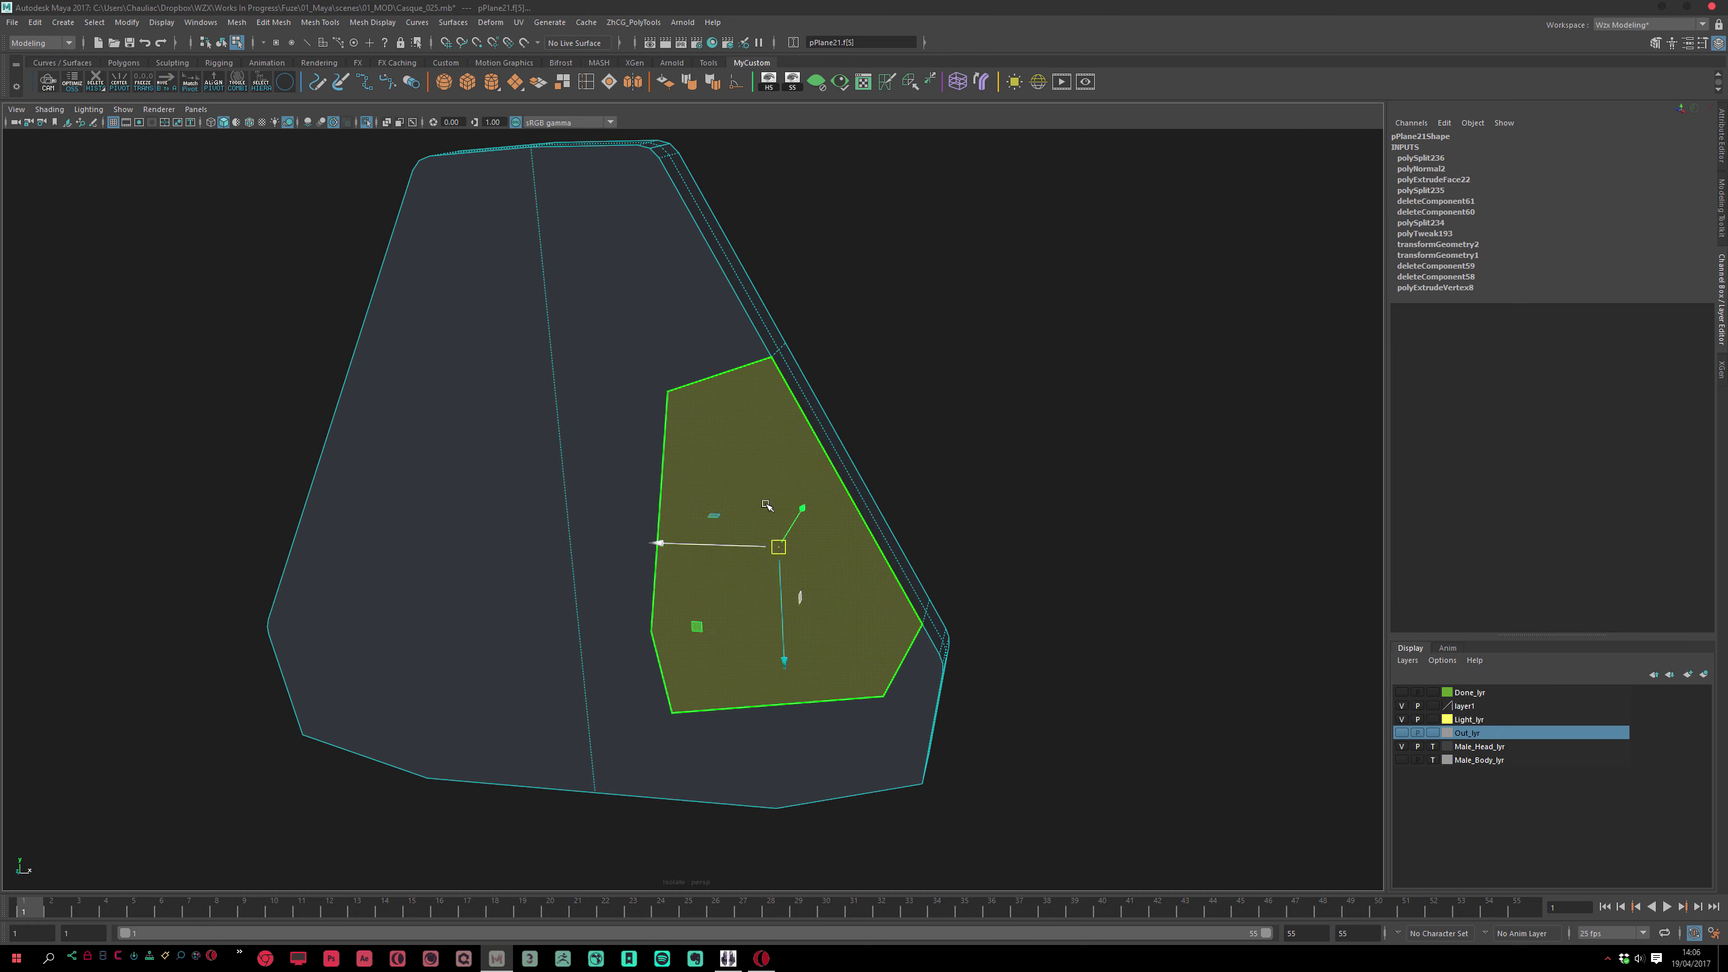
ctrl+click(881, 542)
key(ctrl+e)
drag(1153, 246, 1156, 244)
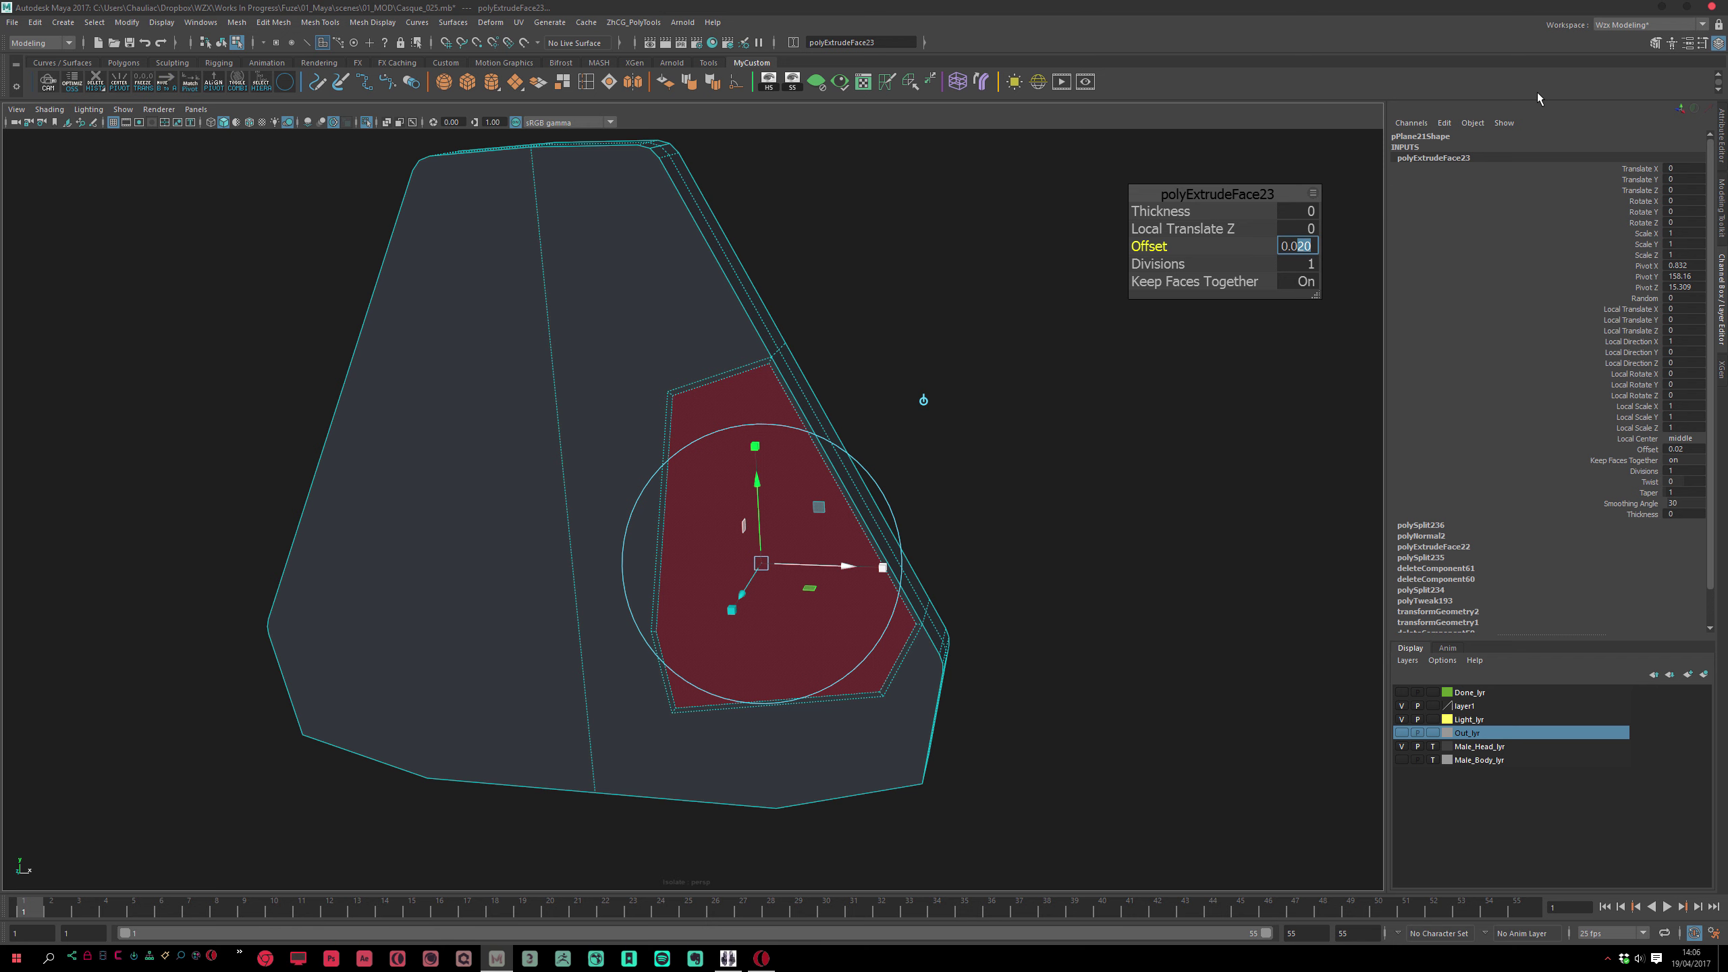
key(Return)
alt+right_drag(871, 433, 945, 498)
alt+drag(945, 498, 891, 528)
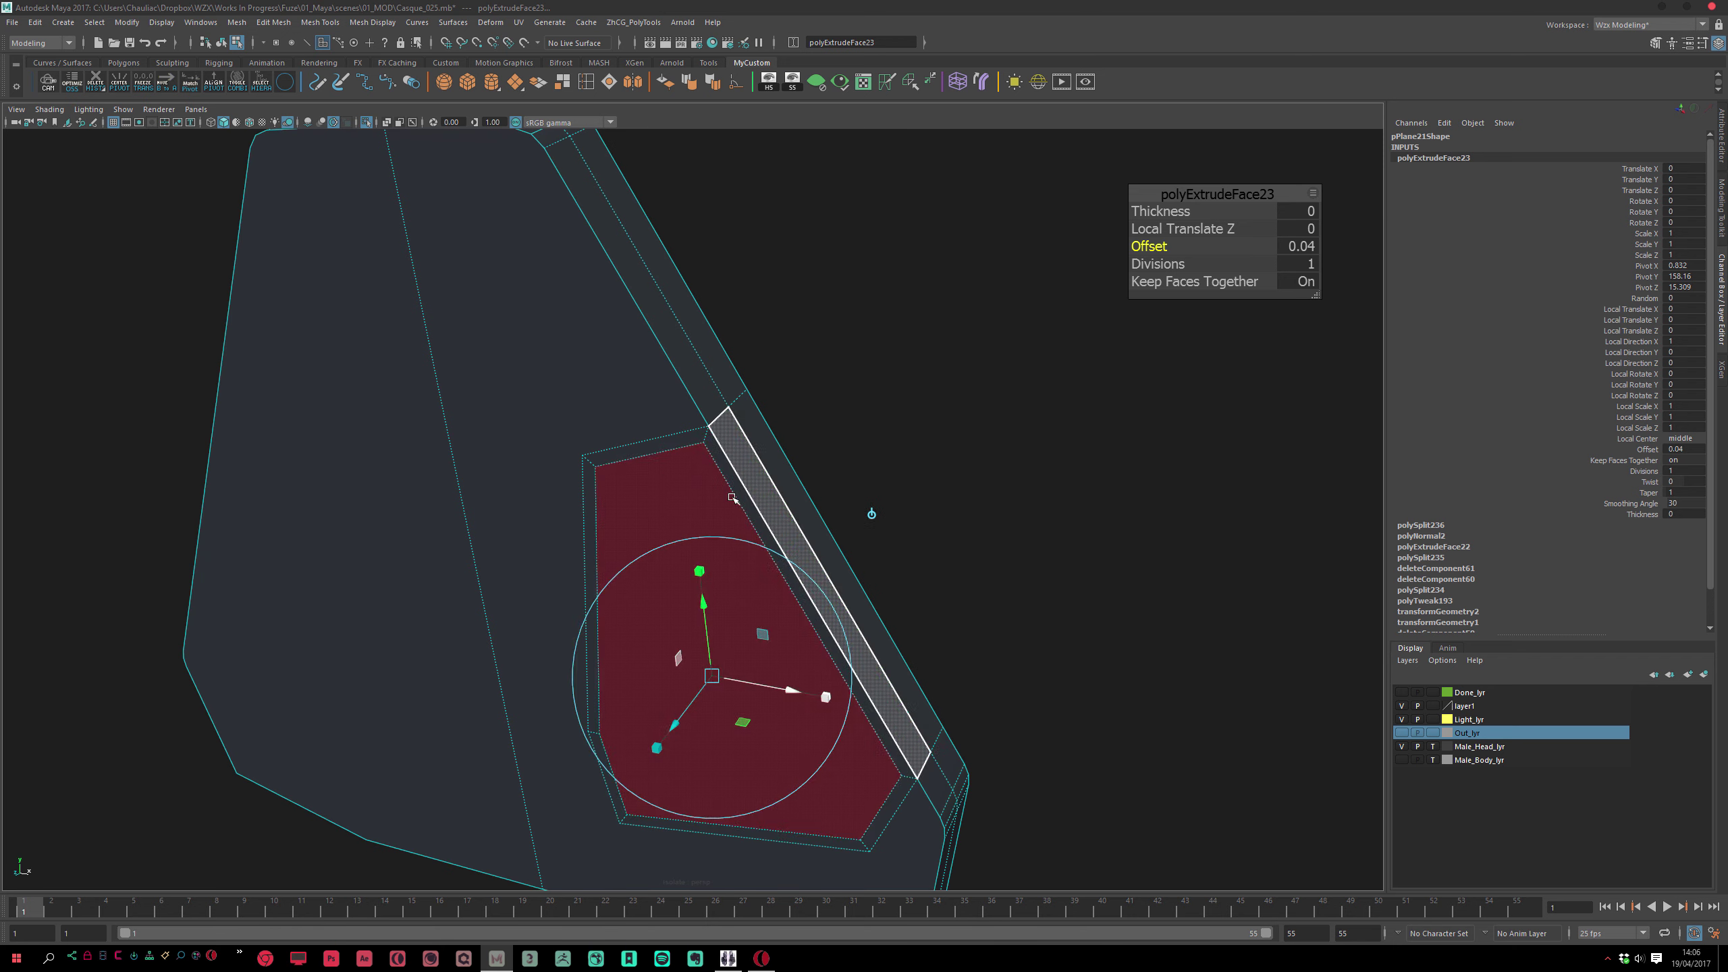
Delete the inset's inner edge along the slanted side so the inset reaches the insert's outer border
key(w)
key(F10)
click(711, 489)
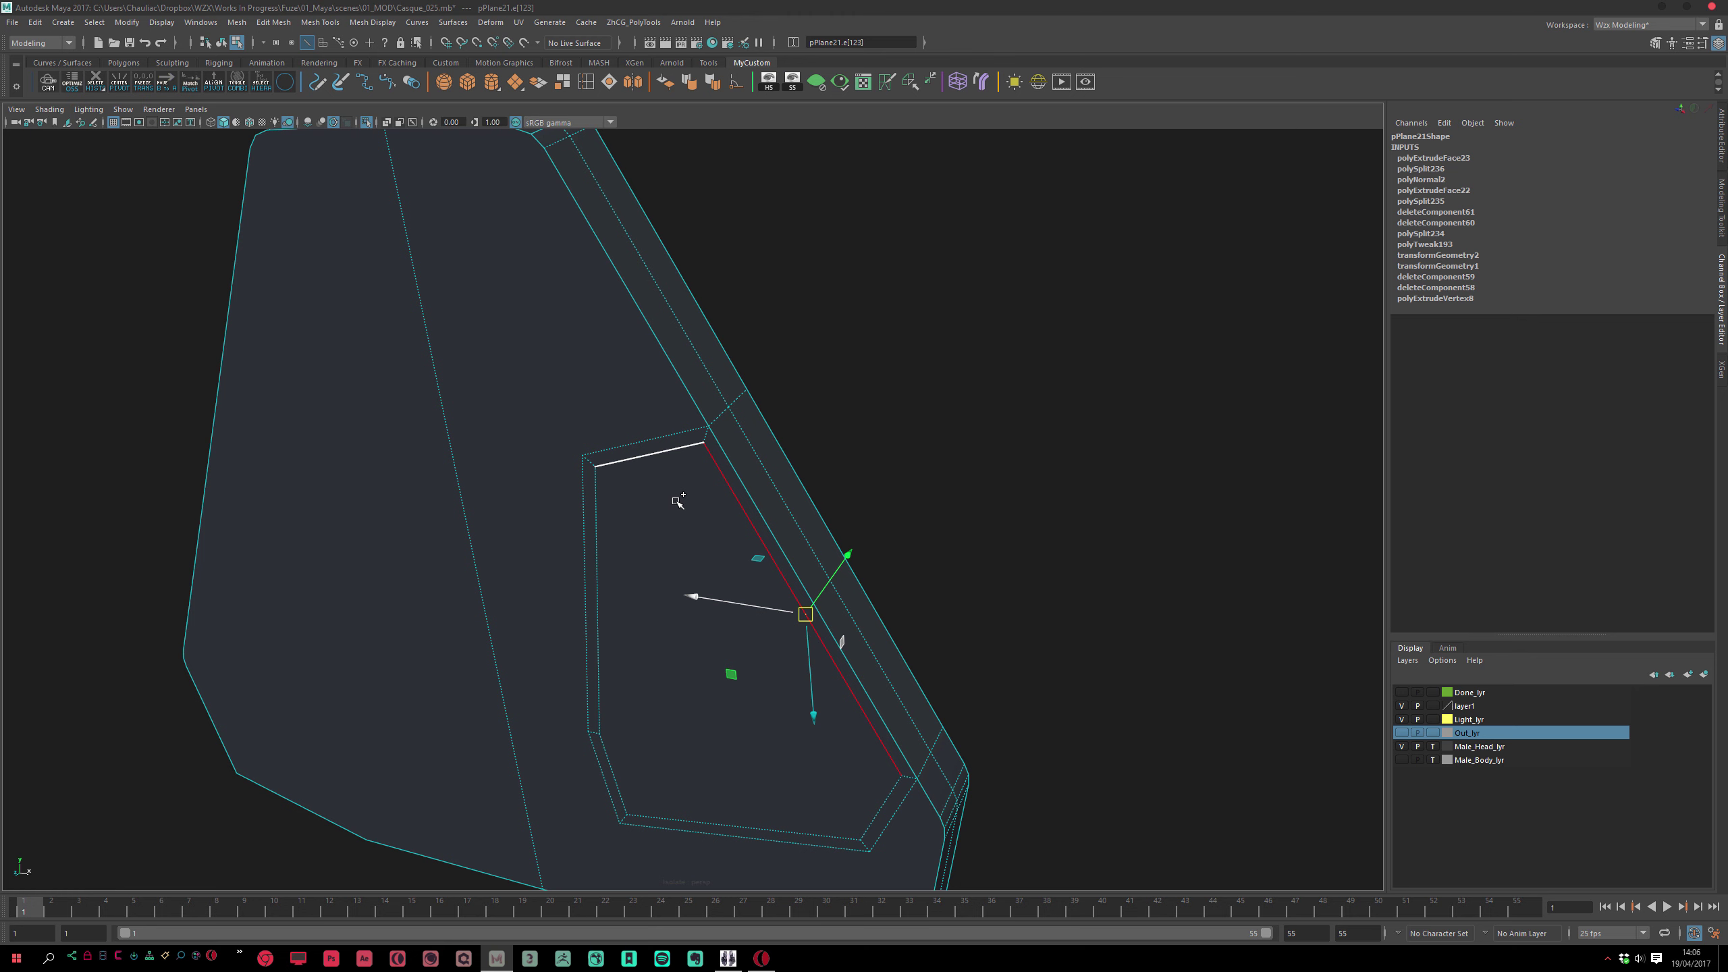
key(Delete)
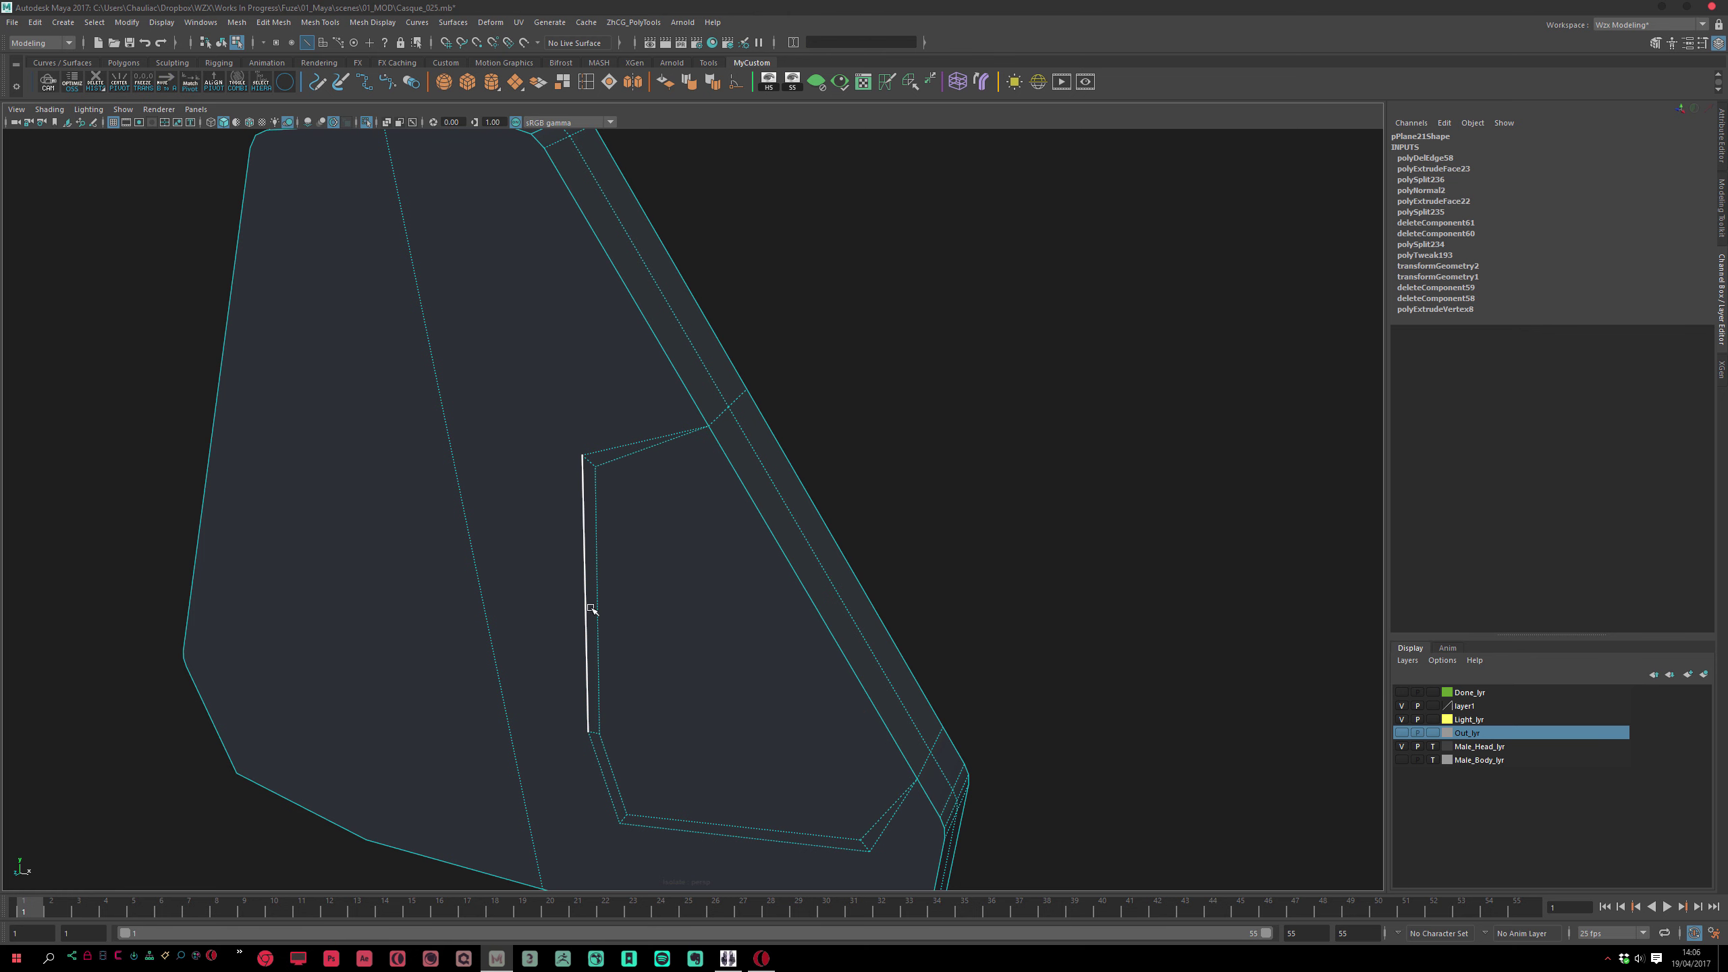
alt+drag(681, 687, 721, 552)
Select the inset polygonal face and align its pivot with the insert's slanted side edge
key(F11)
click(717, 598)
alt+drag(692, 693, 746, 658)
key(d)
click(854, 474)
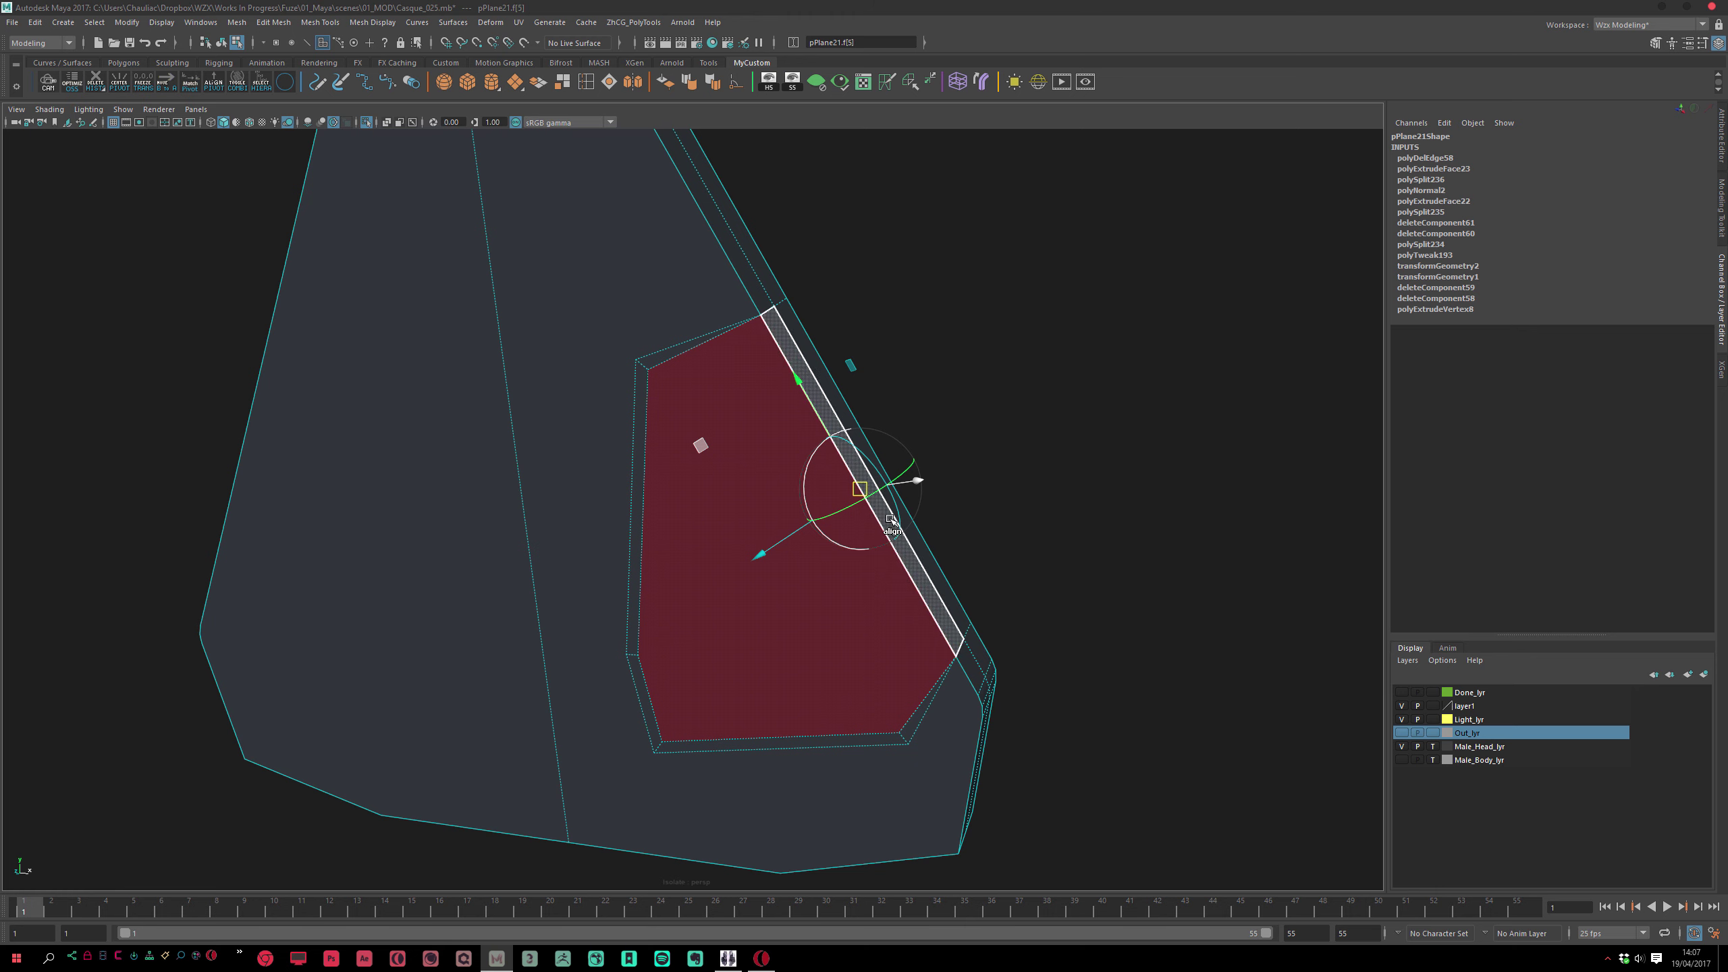
key(e)
drag(876, 501, 871, 510)
alt+drag(980, 541, 945, 618)
key(d)
alt+drag(856, 664, 934, 602)
alt+drag(926, 506, 918, 488)
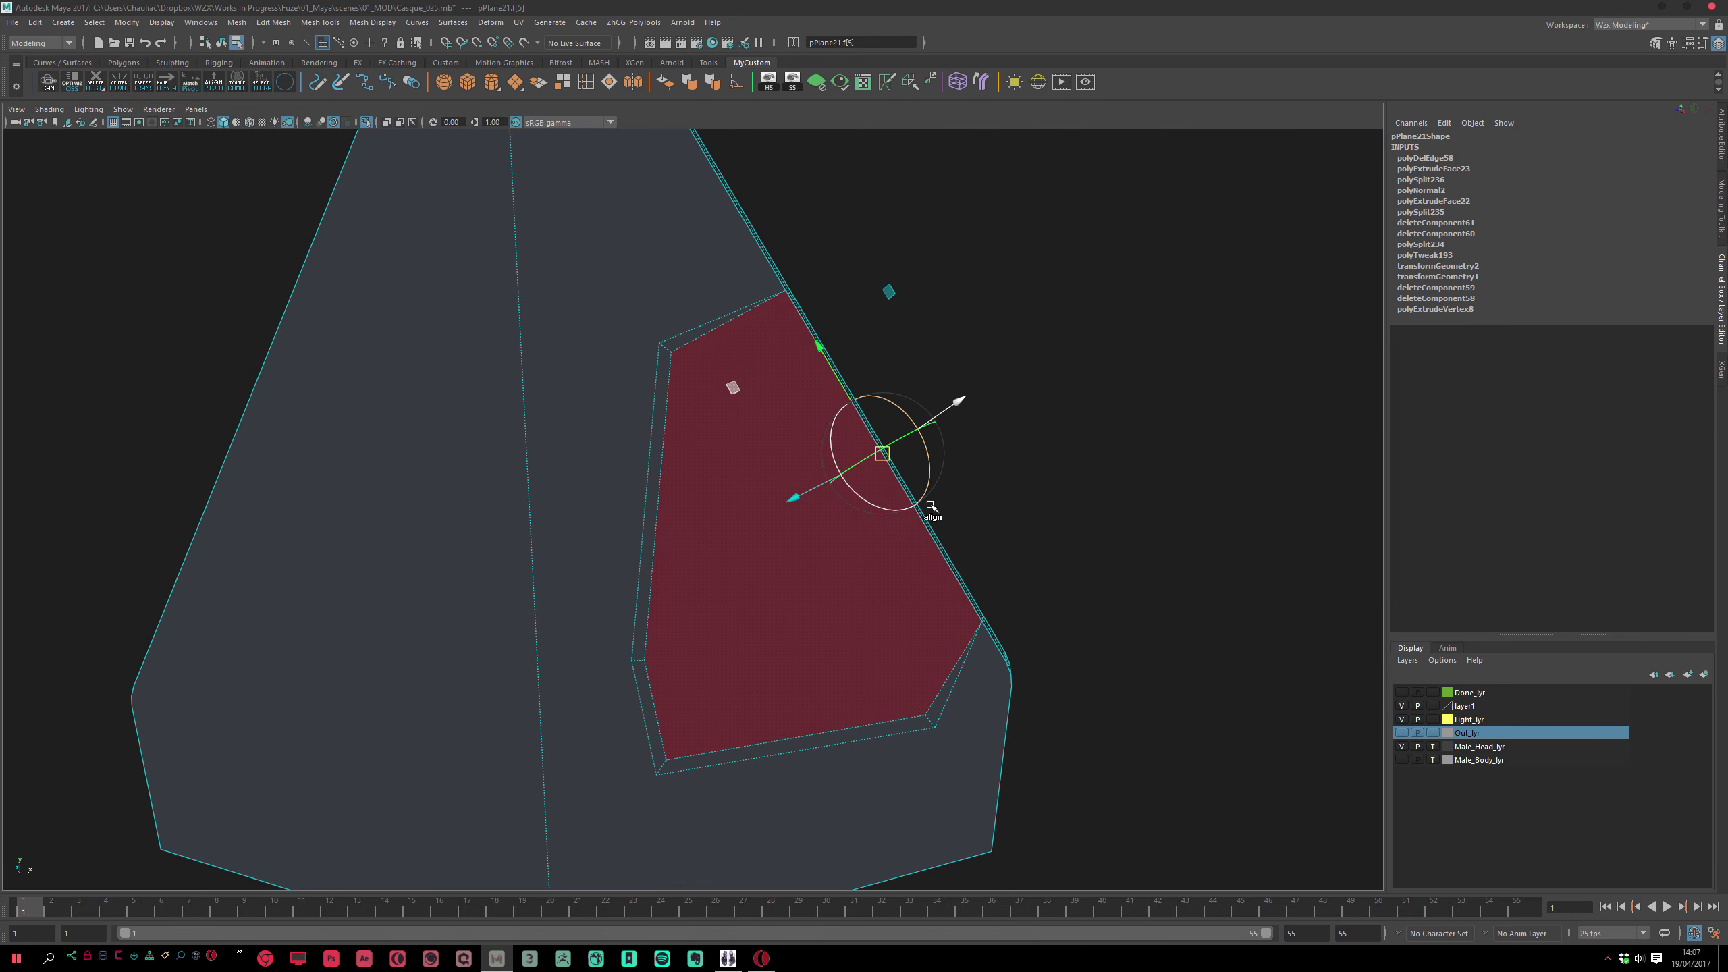
Try to rotate the inset face about the slanted side edge, undo it and return to object selection
mouse_move(927, 595)
alt+mouse_down()
mouse_move(945, 552)
mouse_move(945, 578)
alt+mouse_up()
key(e)
mouse_move(915, 455)
mouse_down()
mouse_move(894, 463)
mouse_move(951, 443)
mouse_move(887, 474)
mouse_up()
key(ctrl+z)
alt+drag(843, 667, 836, 723)
key(w)
key(F8)
key(alt+d)
alt+drag(874, 620, 876, 557)
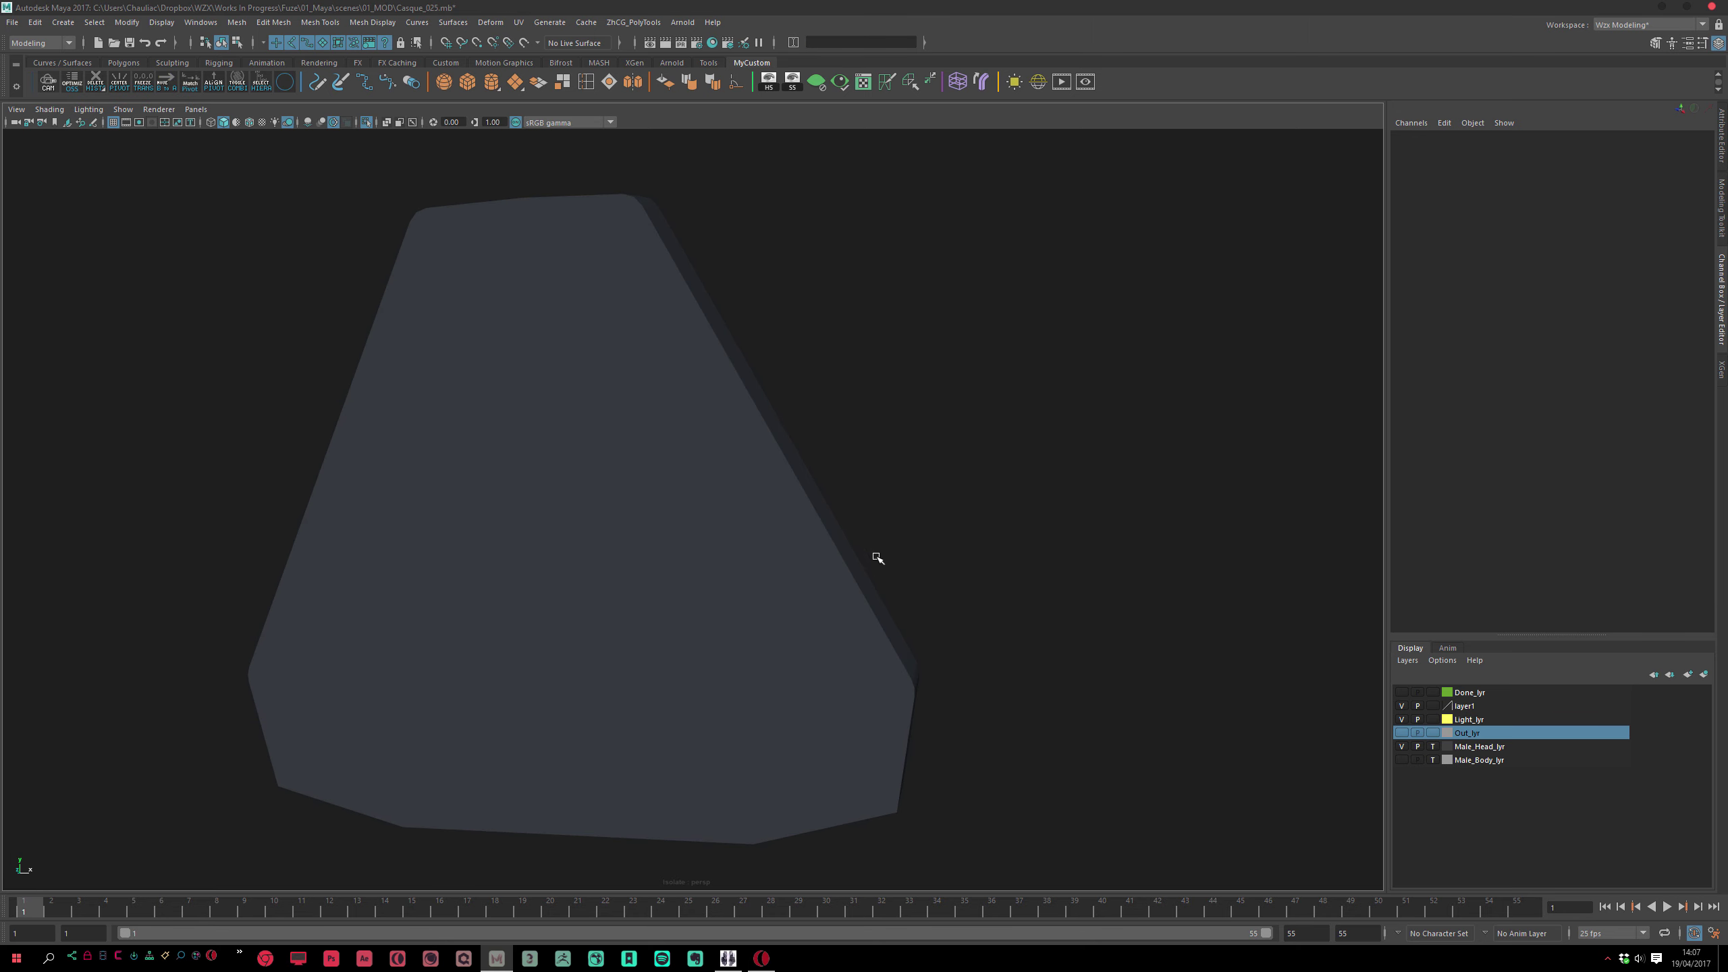
click(791, 584)
alt+drag(802, 601, 761, 623)
key(F10)
click(664, 632)
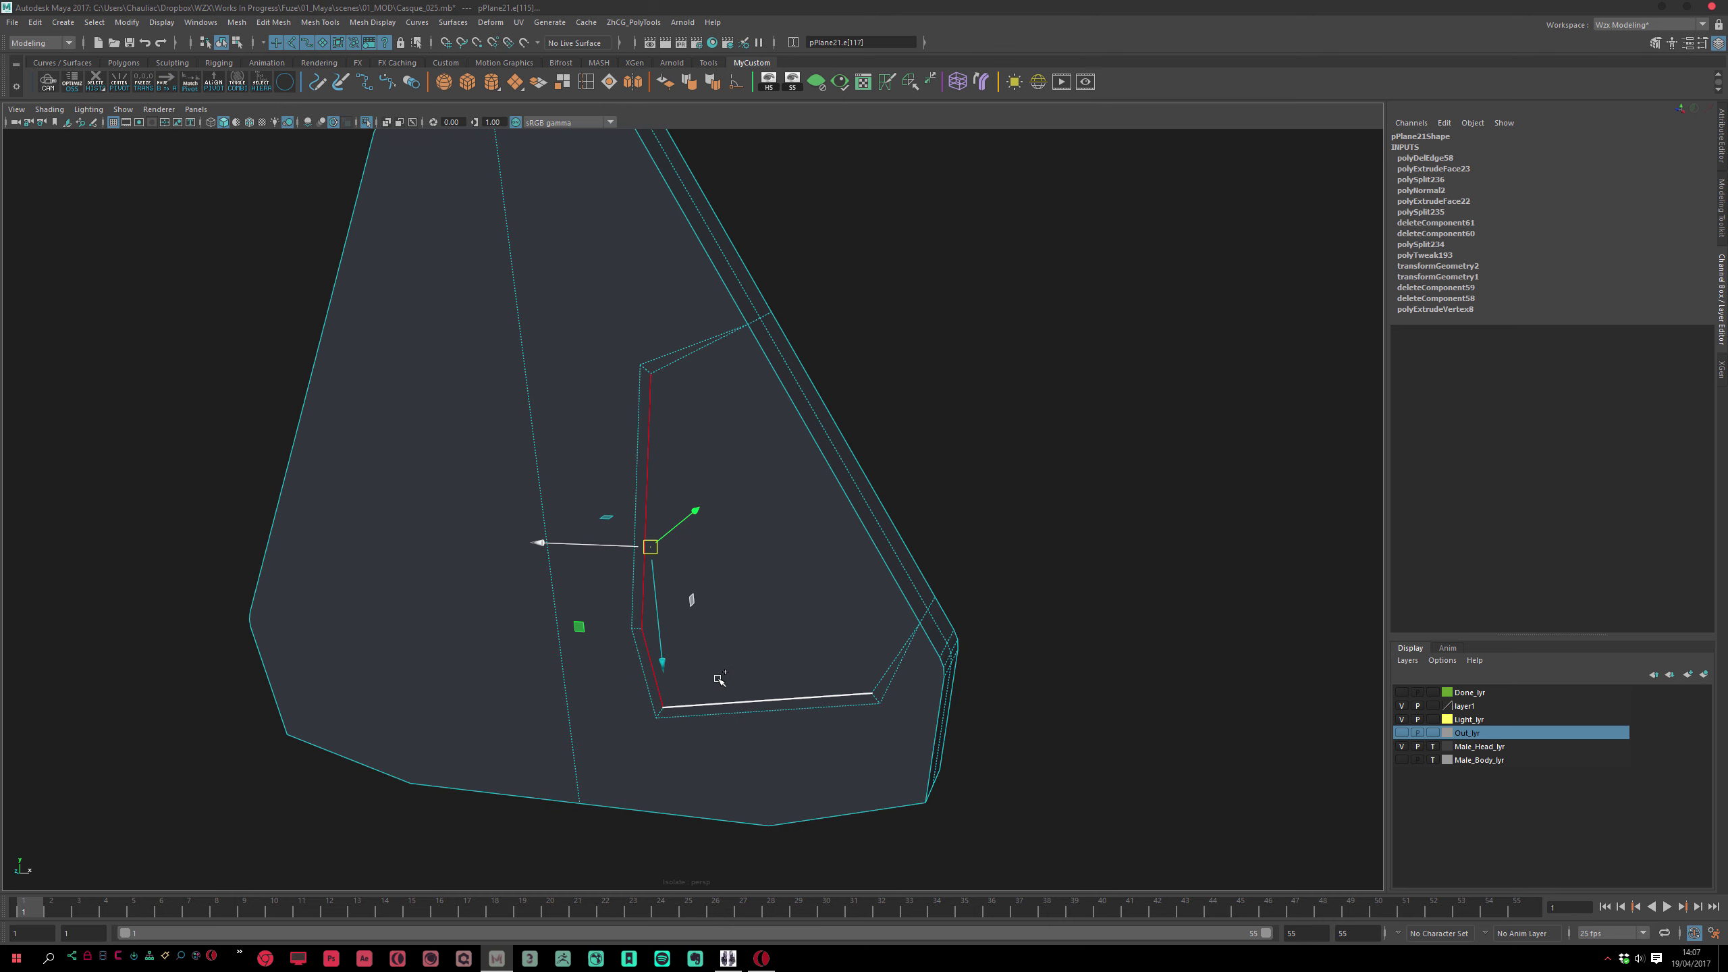
key(F8)
Try to rotate the inset polygonal face about the insert's slanted side edge with its pivot aligned to that edge
alt+drag(981, 447, 863, 457)
key(F11)
click(826, 651)
alt+drag(830, 655, 757, 613)
key(e)
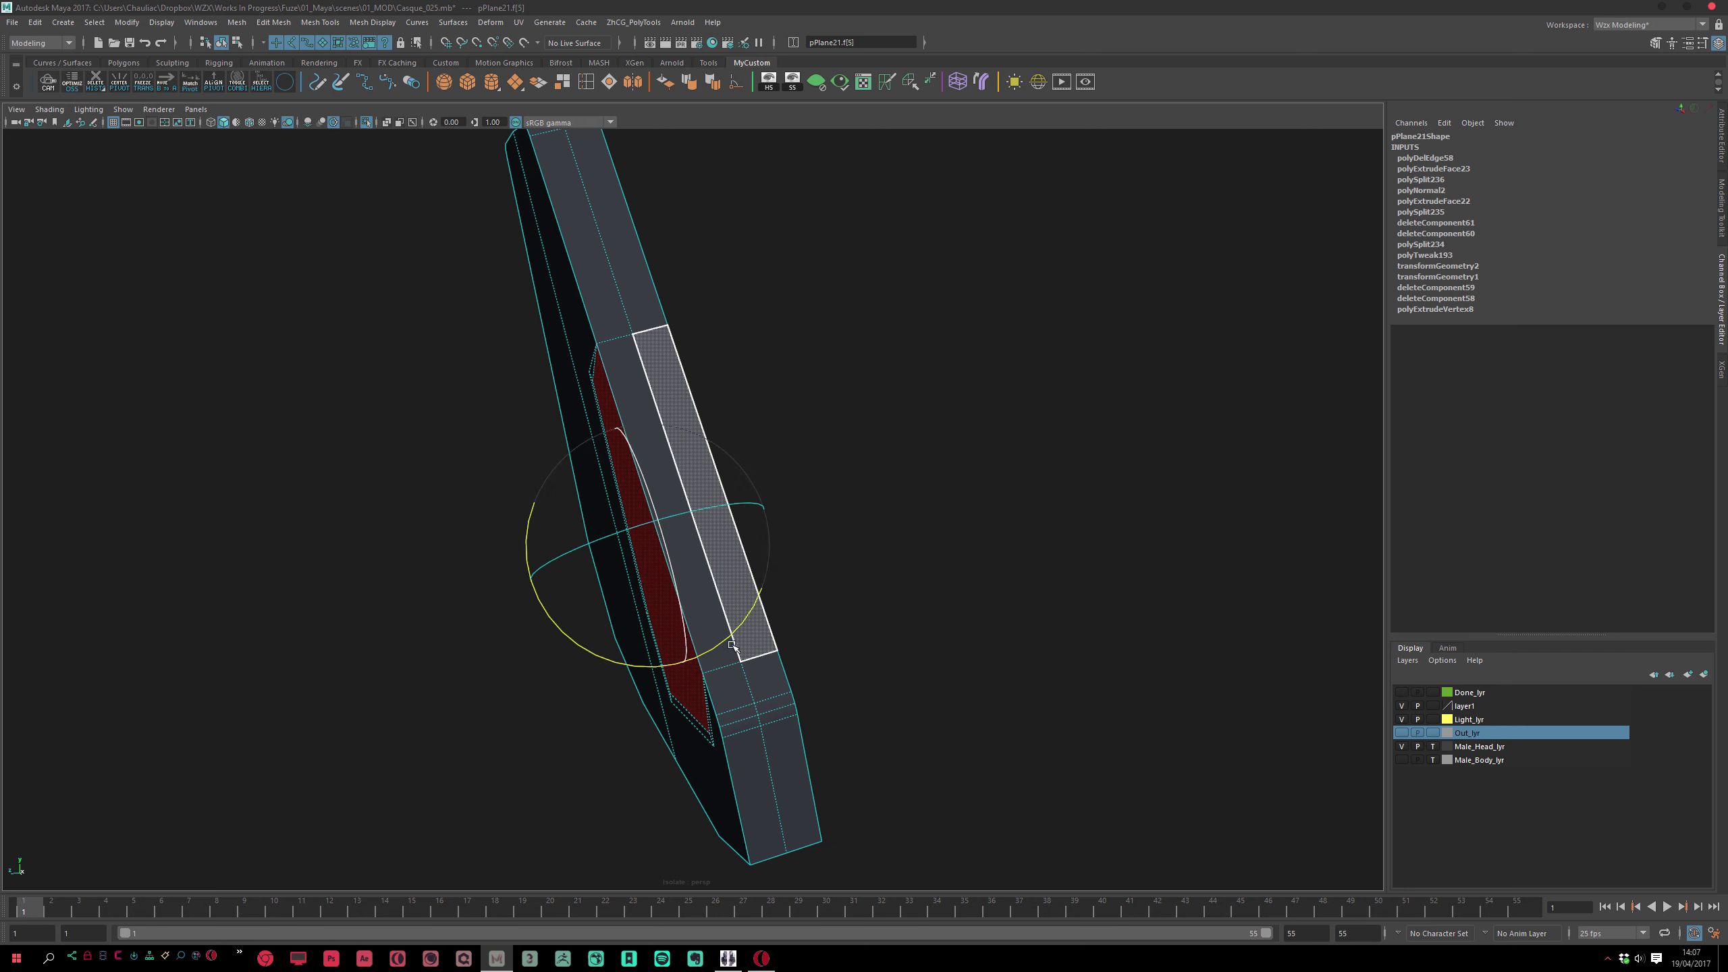
right_drag(707, 531, 688, 524)
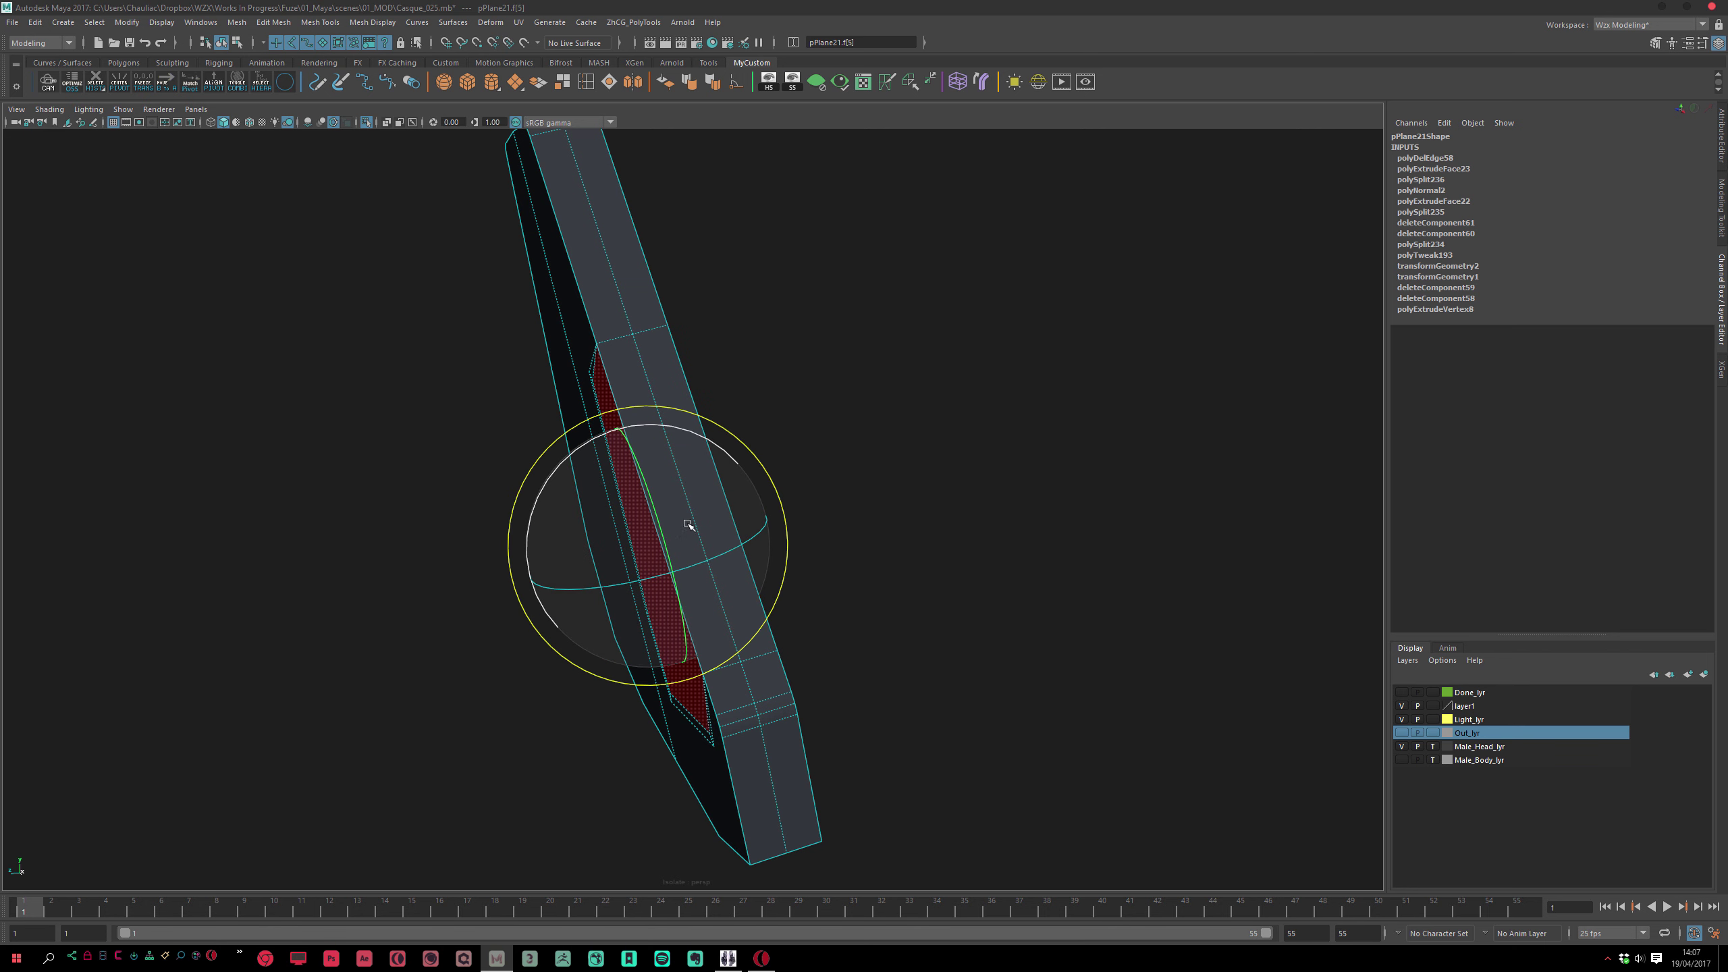
key(d)
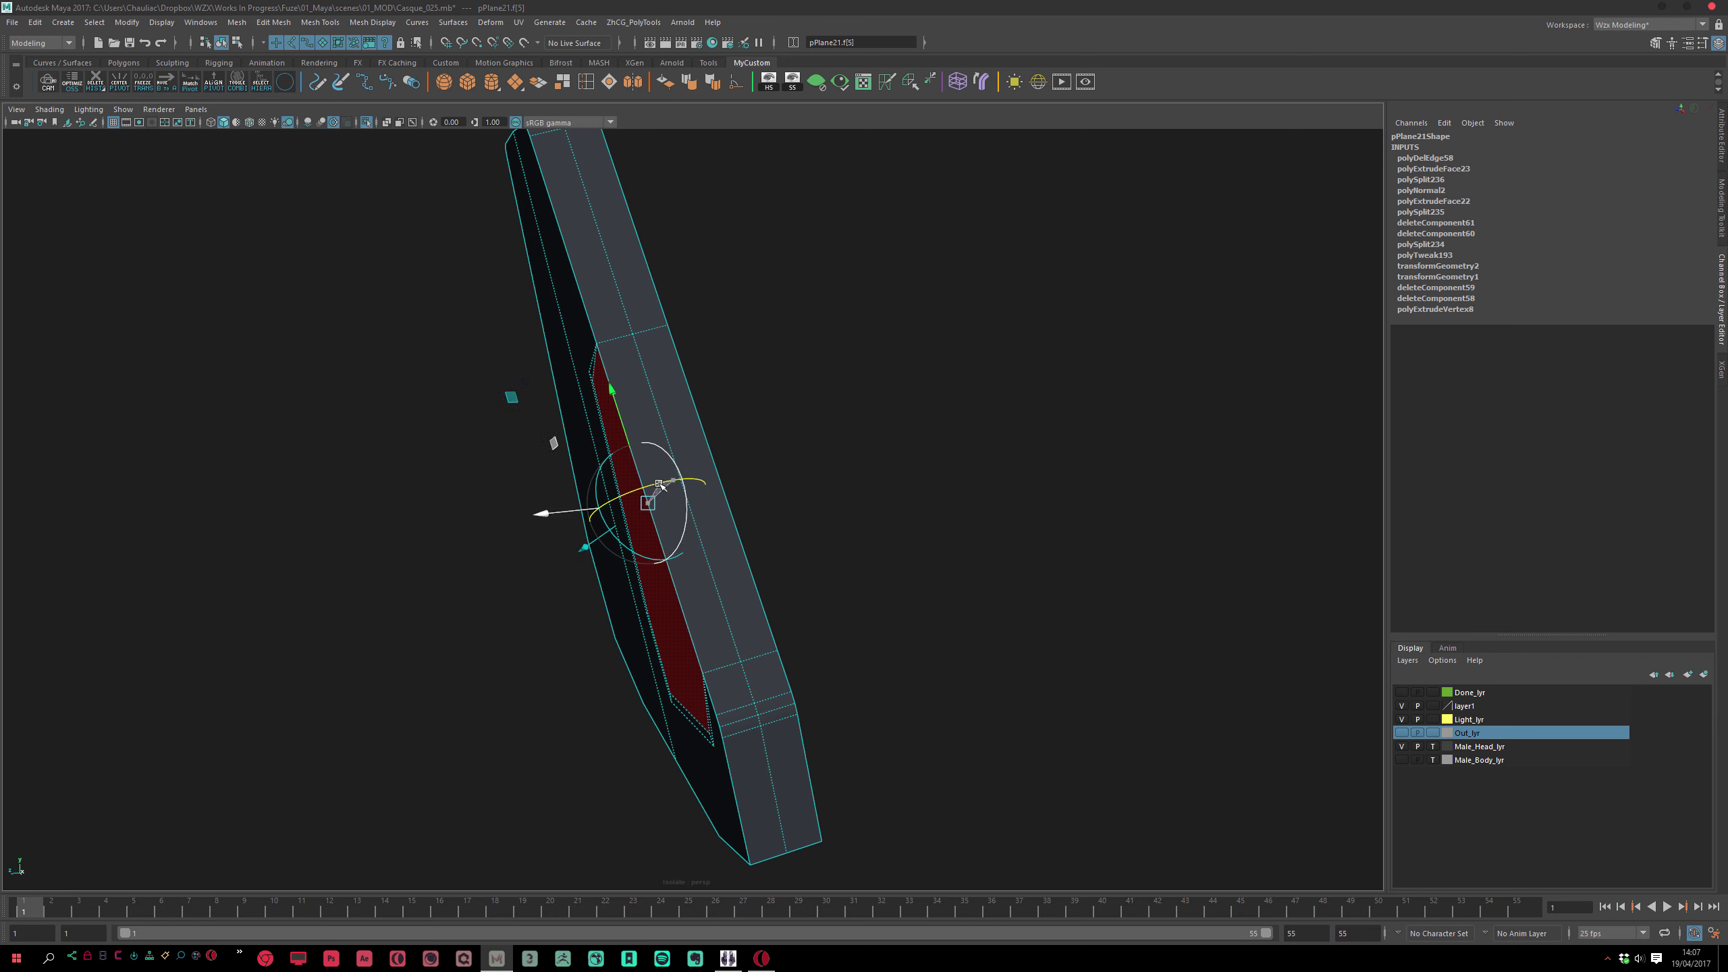
mouse_move(681, 462)
mouse_down()
mouse_move(664, 468)
mouse_move(682, 461)
mouse_up()
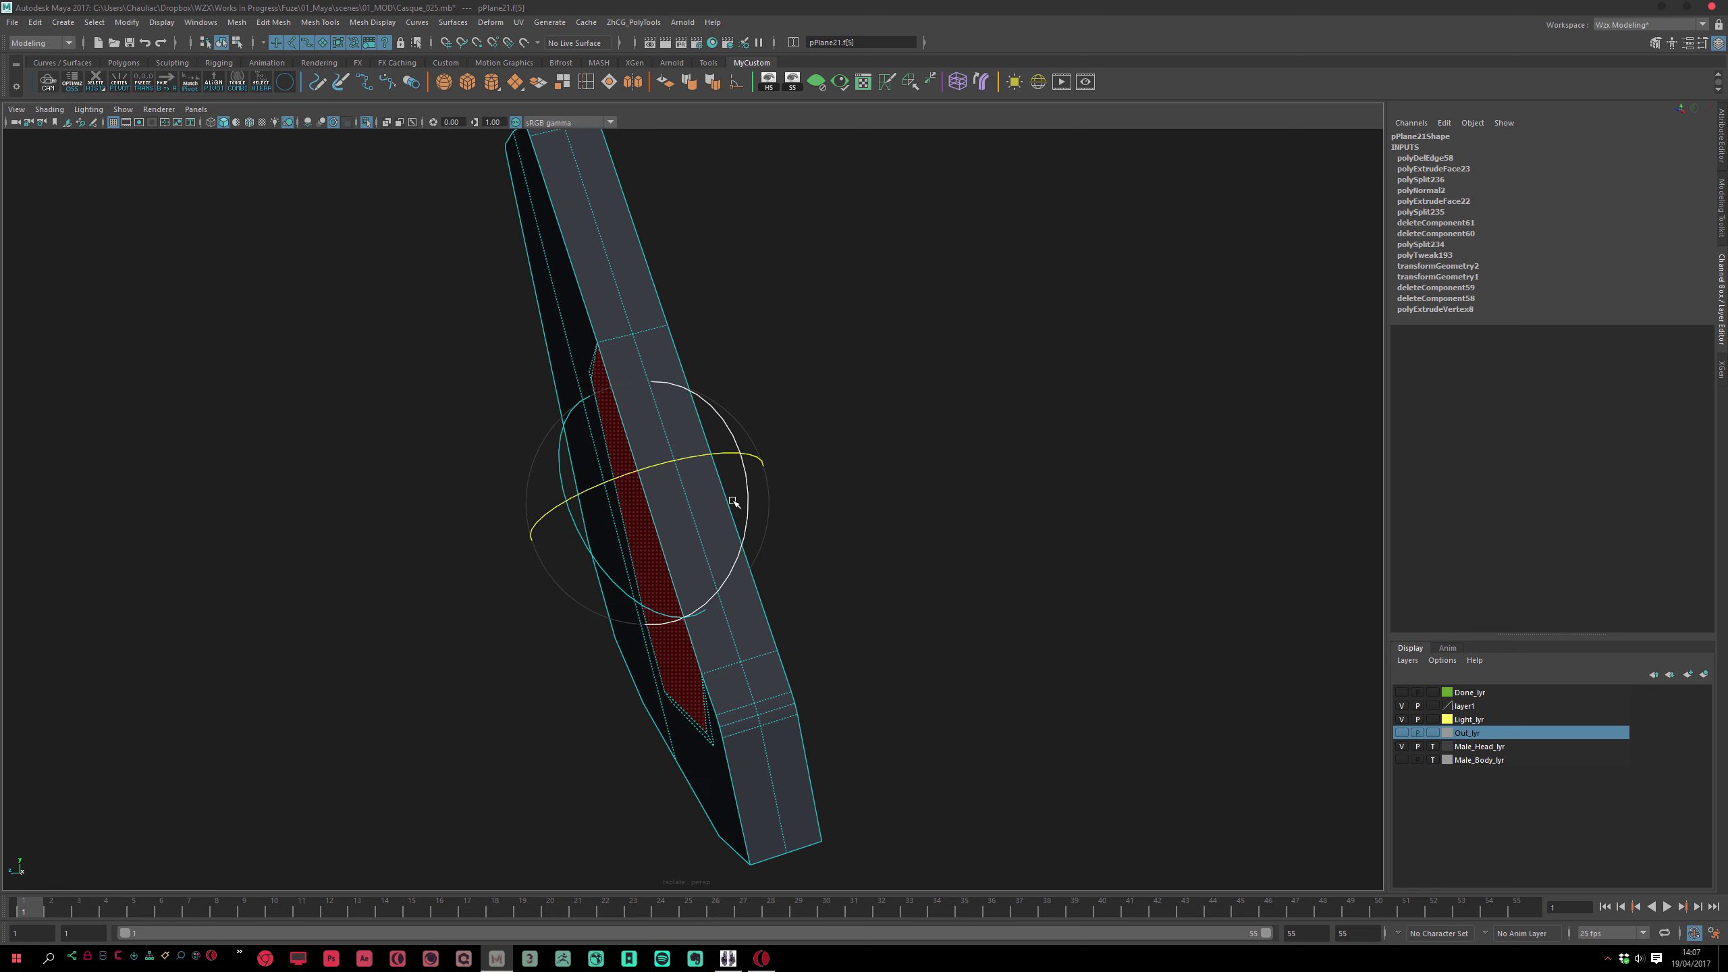
alt+drag(812, 657, 791, 656)
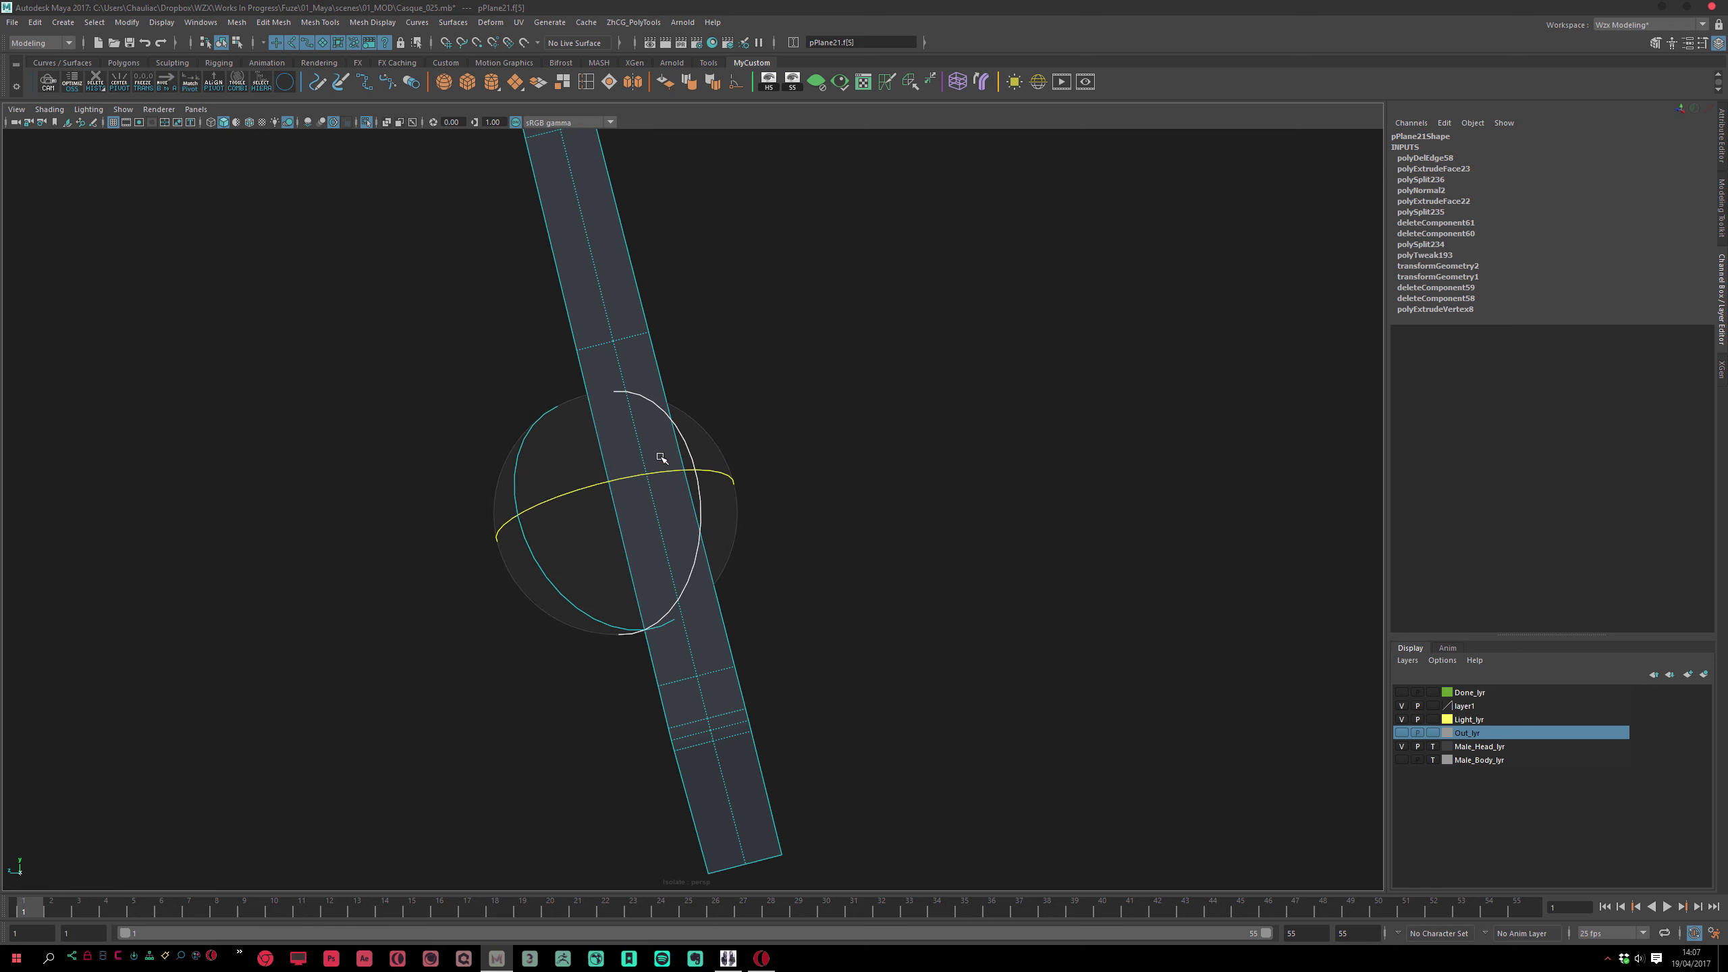
drag(640, 475, 683, 480)
alt+drag(738, 655, 834, 672)
alt+right_drag(833, 672, 841, 704)
Freeze the insert's transformations and delete its construction history
key(w)
key(F8)
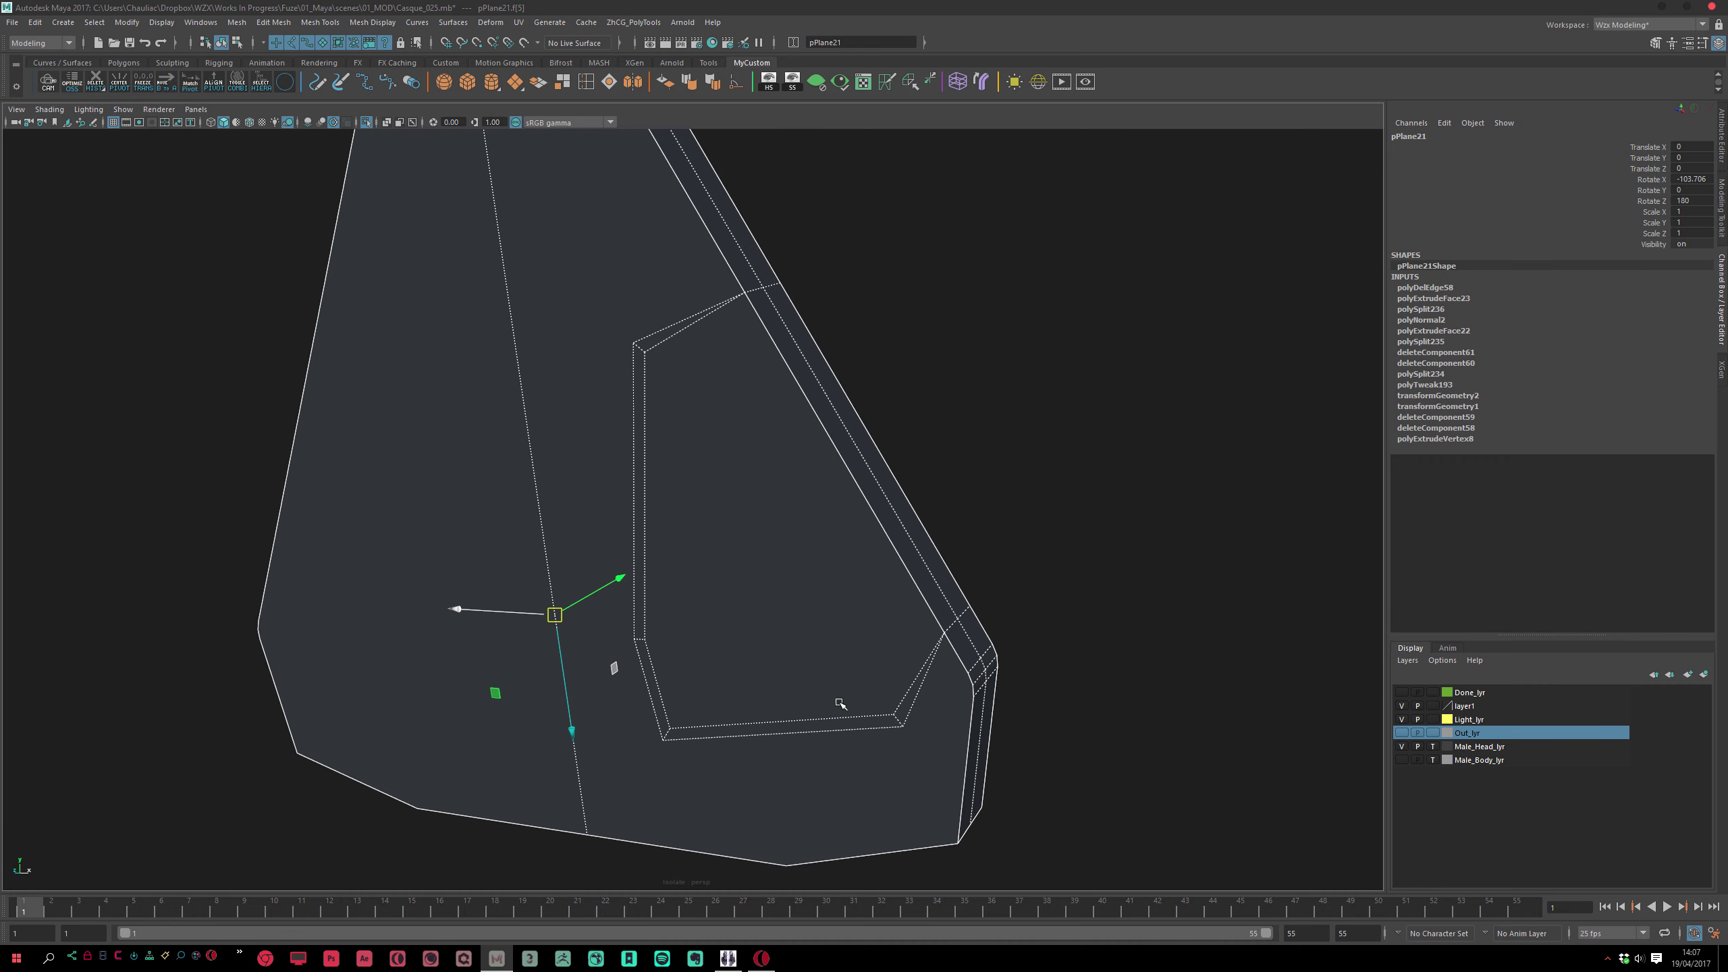
click(143, 81)
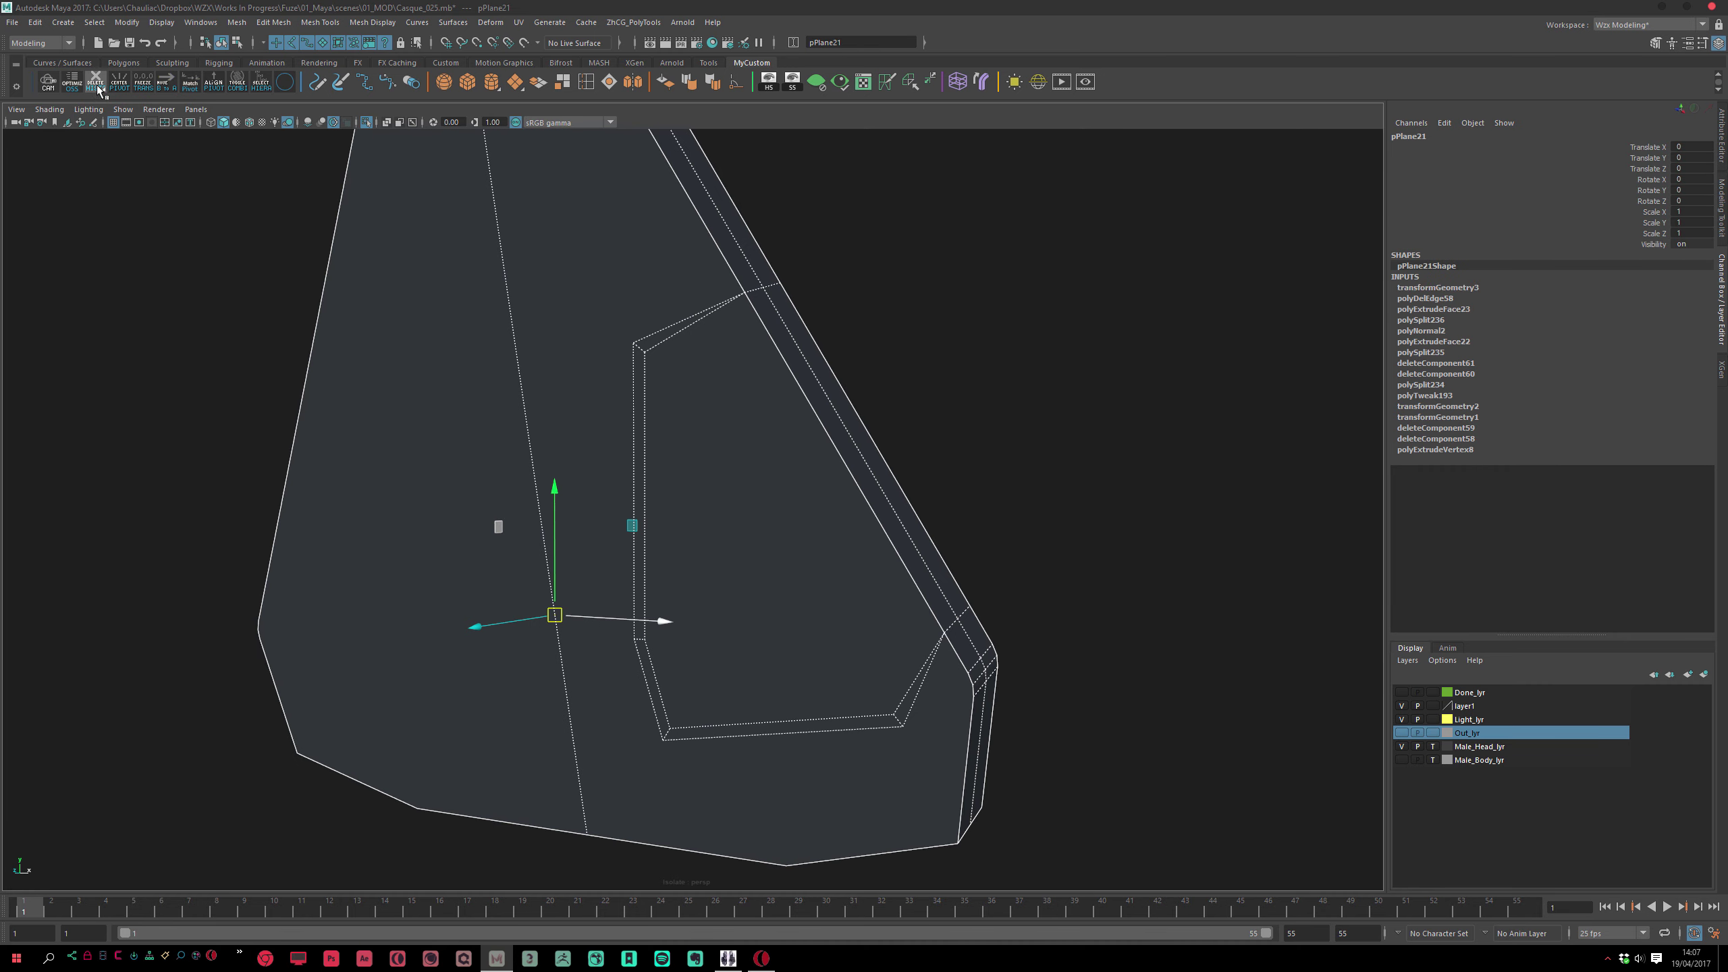
click(95, 83)
Align the inset face's pivot with the slanted side edge and rotate the face inward about that edge
right_drag(886, 461, 855, 612)
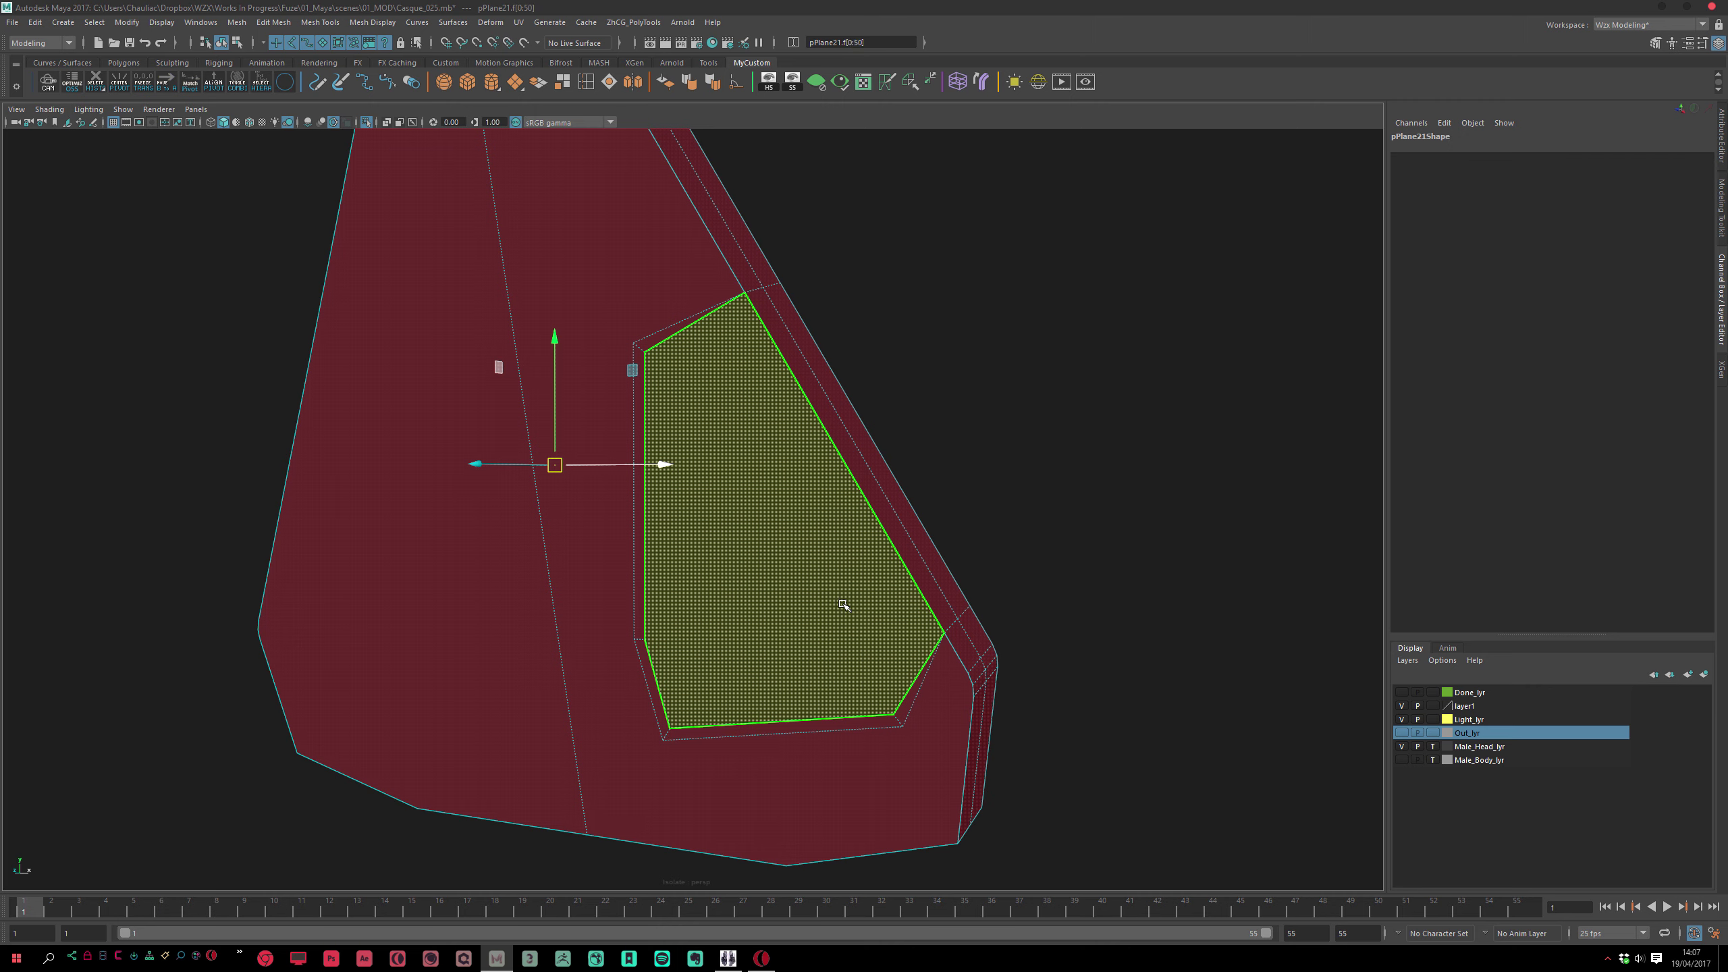
click(842, 602)
alt+drag(842, 602, 978, 578)
key(d)
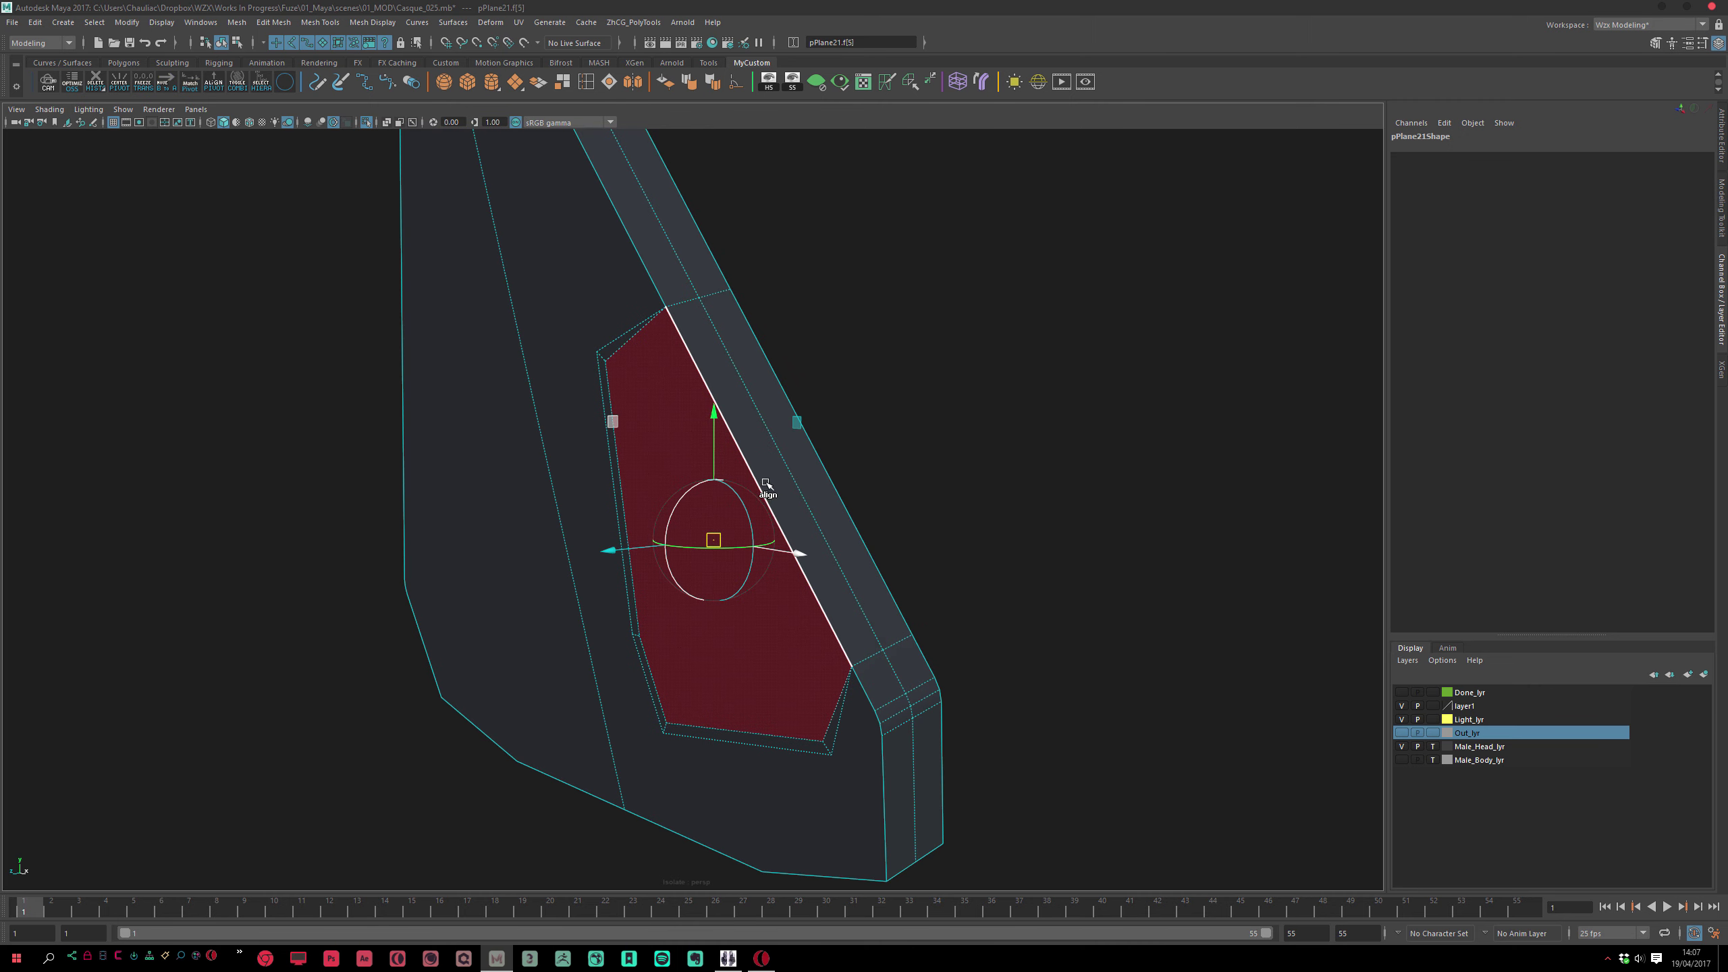
click(769, 484)
click(759, 490)
key(d)
key(e)
drag(769, 466, 714, 421)
alt+drag(567, 618, 664, 612)
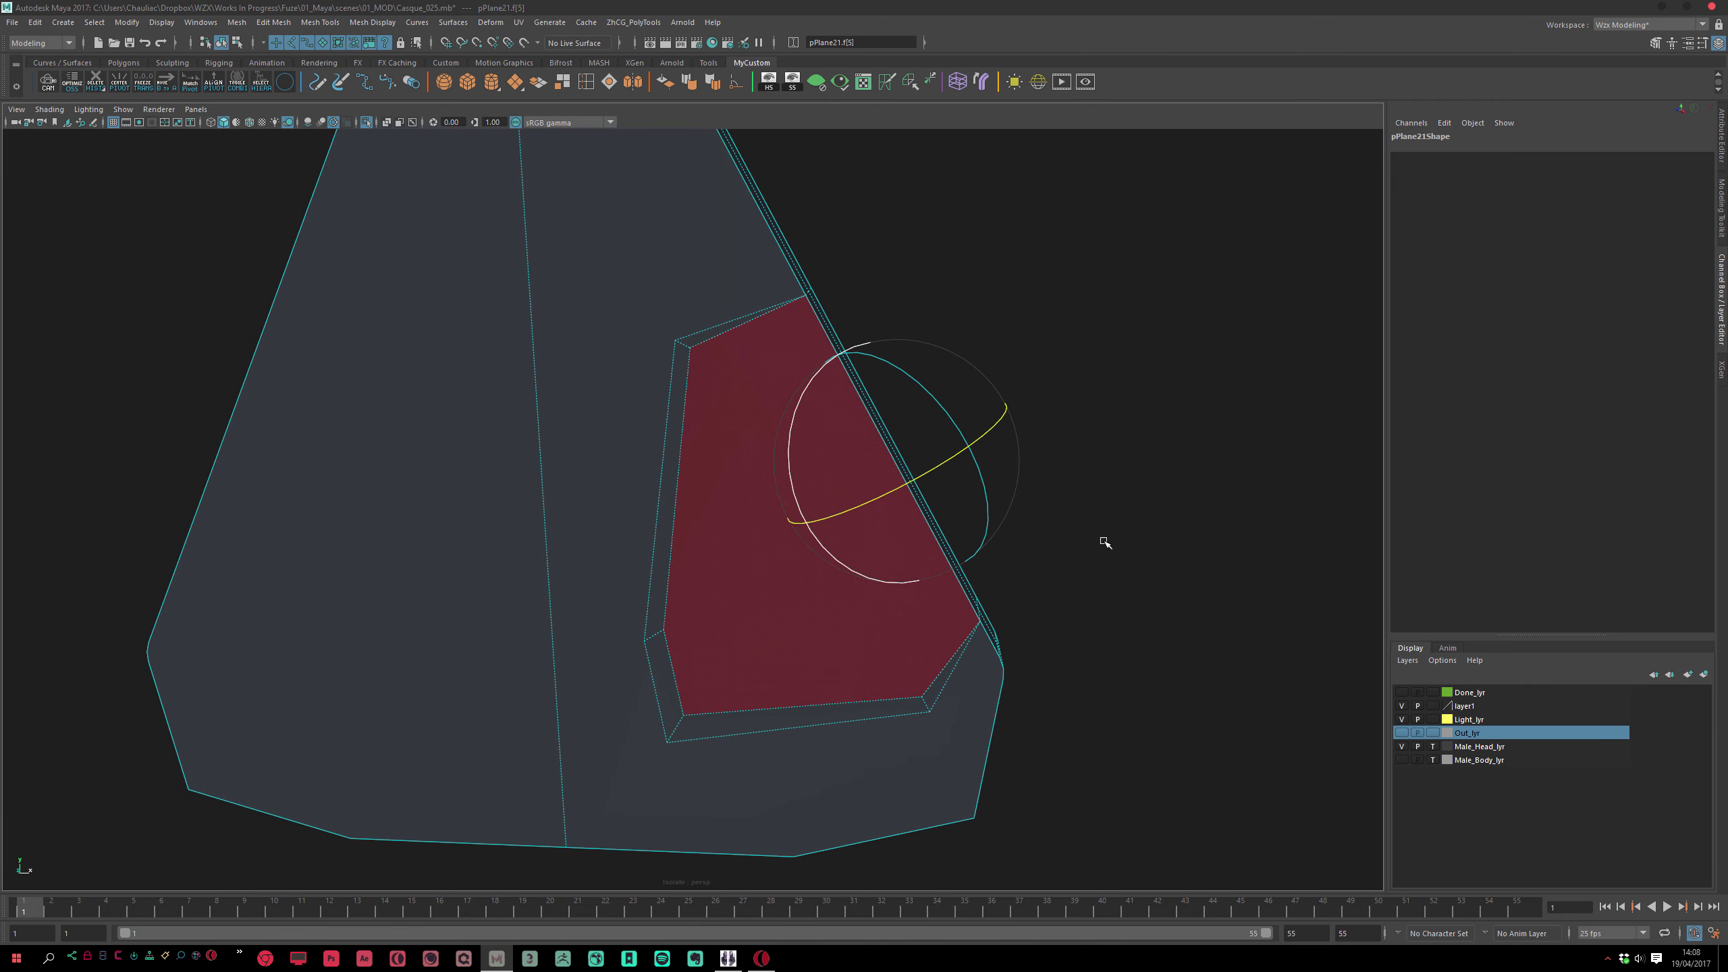
Harden all edges of the insert so the recessed facet shades crisply
click(1104, 542)
scroll(890, 434, down, 4)
alt+drag(890, 433, 868, 425)
click(682, 274)
click(712, 82)
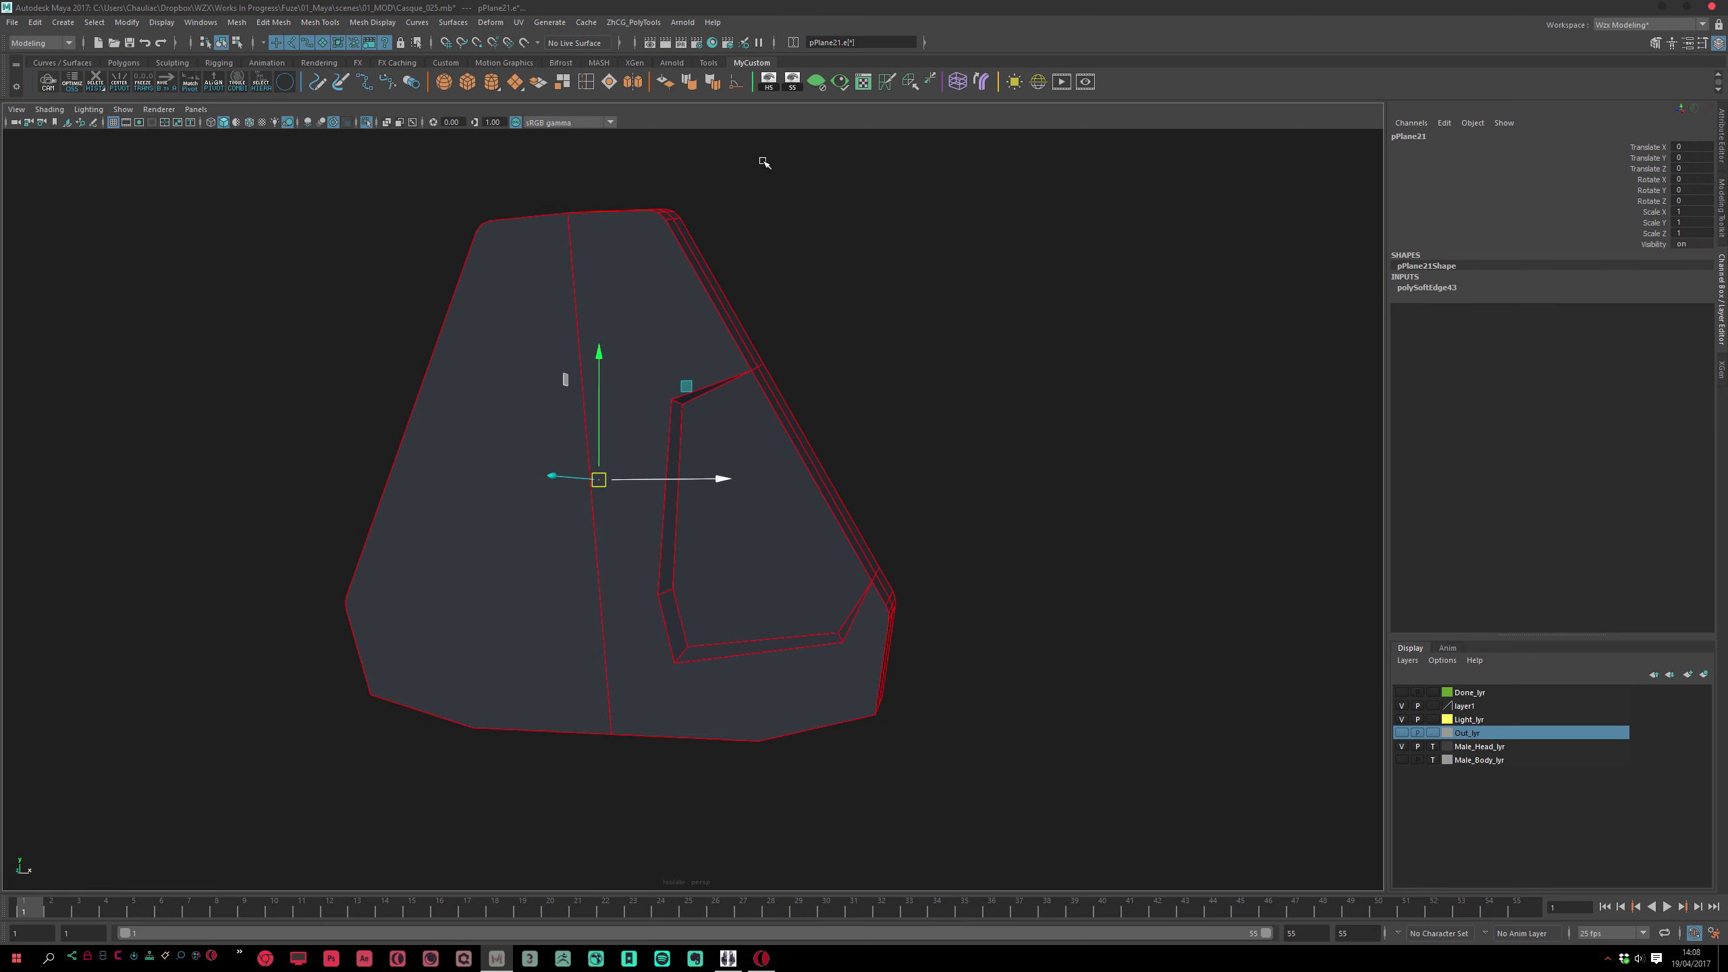
click(853, 447)
scroll(817, 332, down, 8)
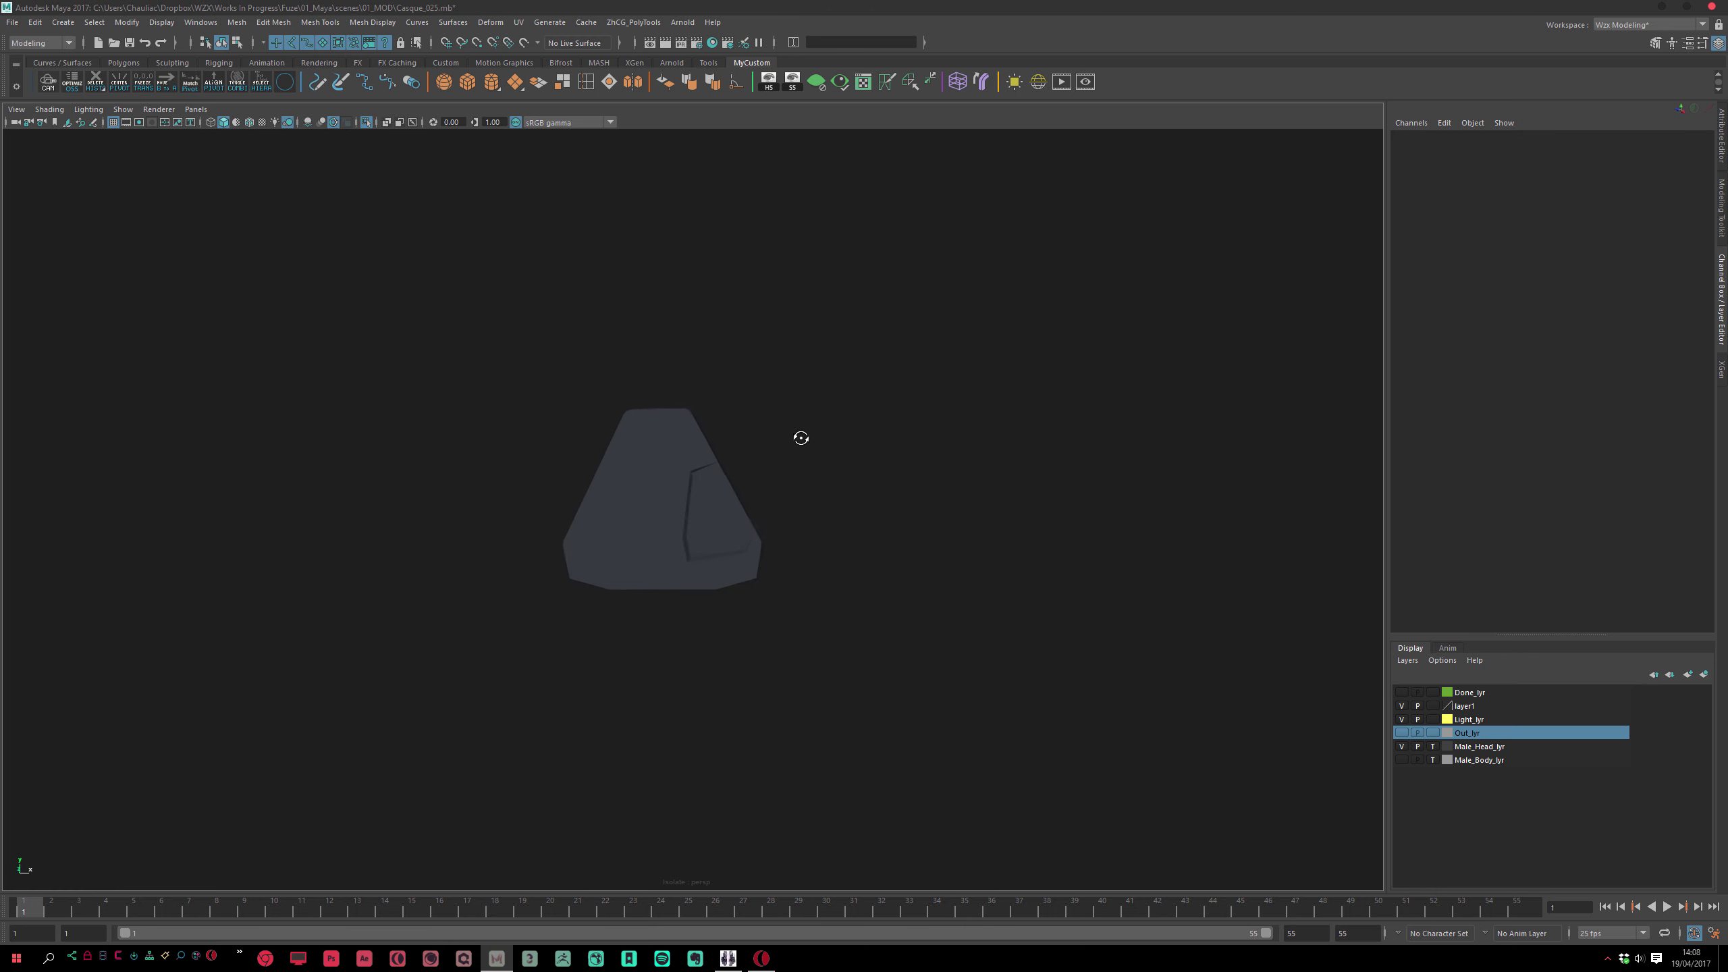
scroll(659, 300, up, 10)
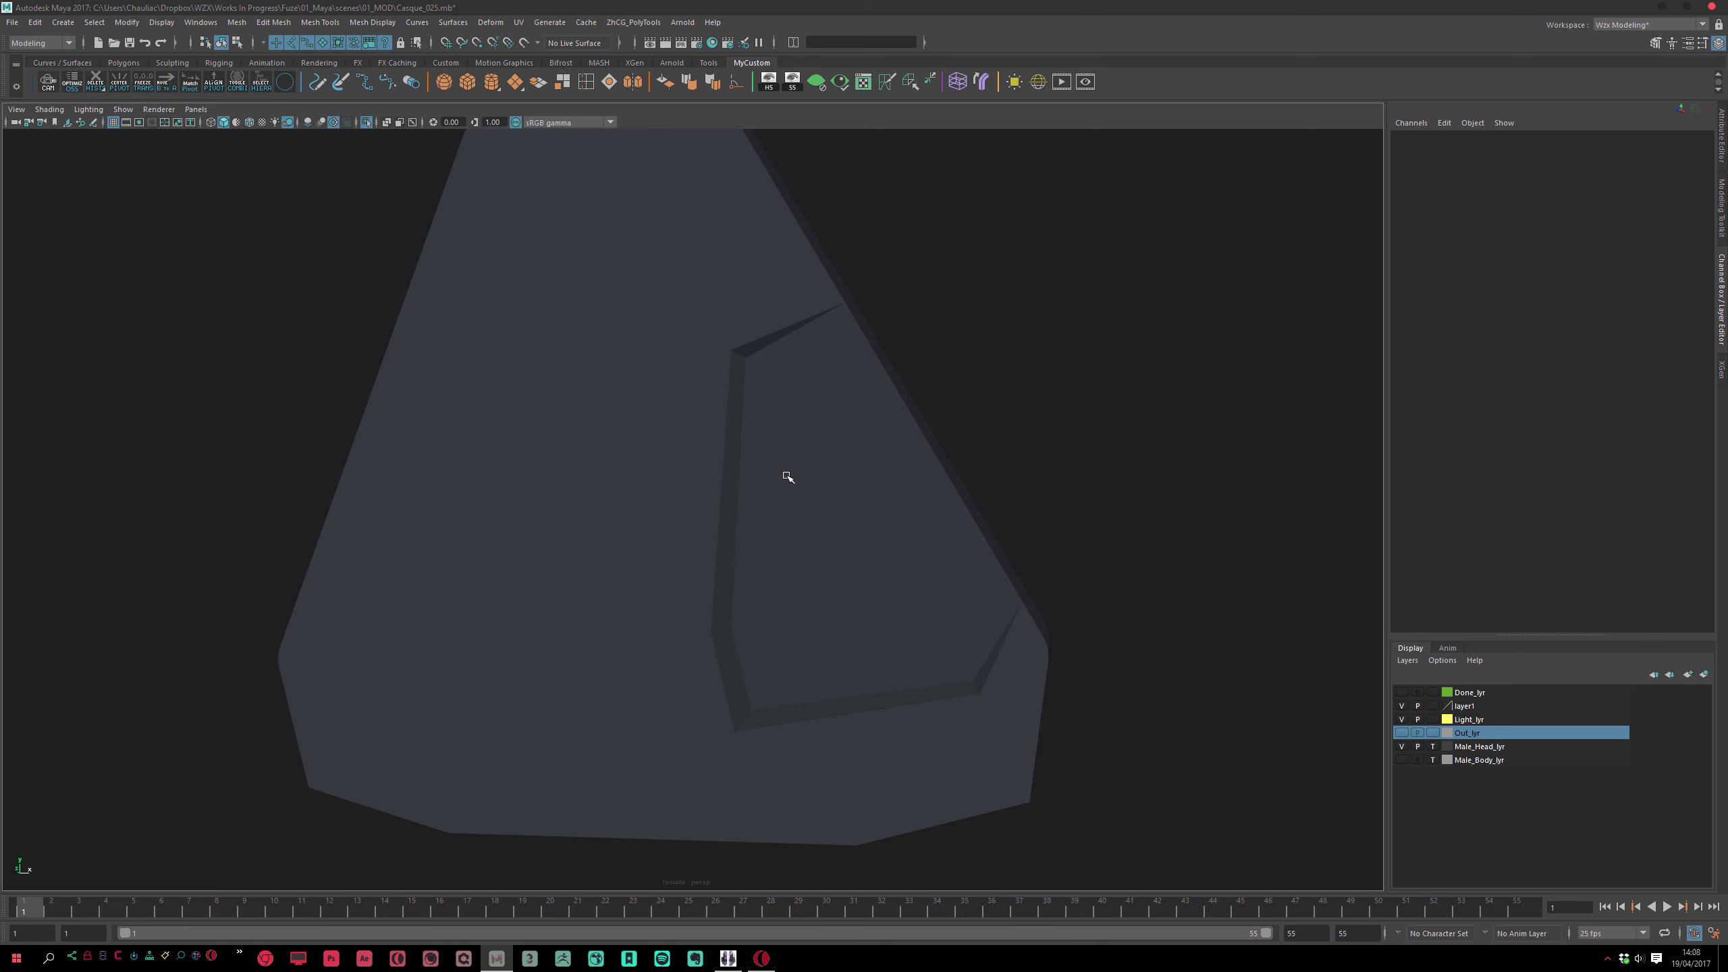
Select the faces along the insert's slanted side and align the object's axes with them
click(788, 476)
scroll(793, 474, down, 2)
alt+drag(792, 447, 771, 481)
key(F10)
right_drag(794, 492, 731, 470)
click(782, 544)
alt+drag(783, 545, 624, 640)
click(644, 637)
shift+click(606, 644)
right_drag(707, 659, 539, 615)
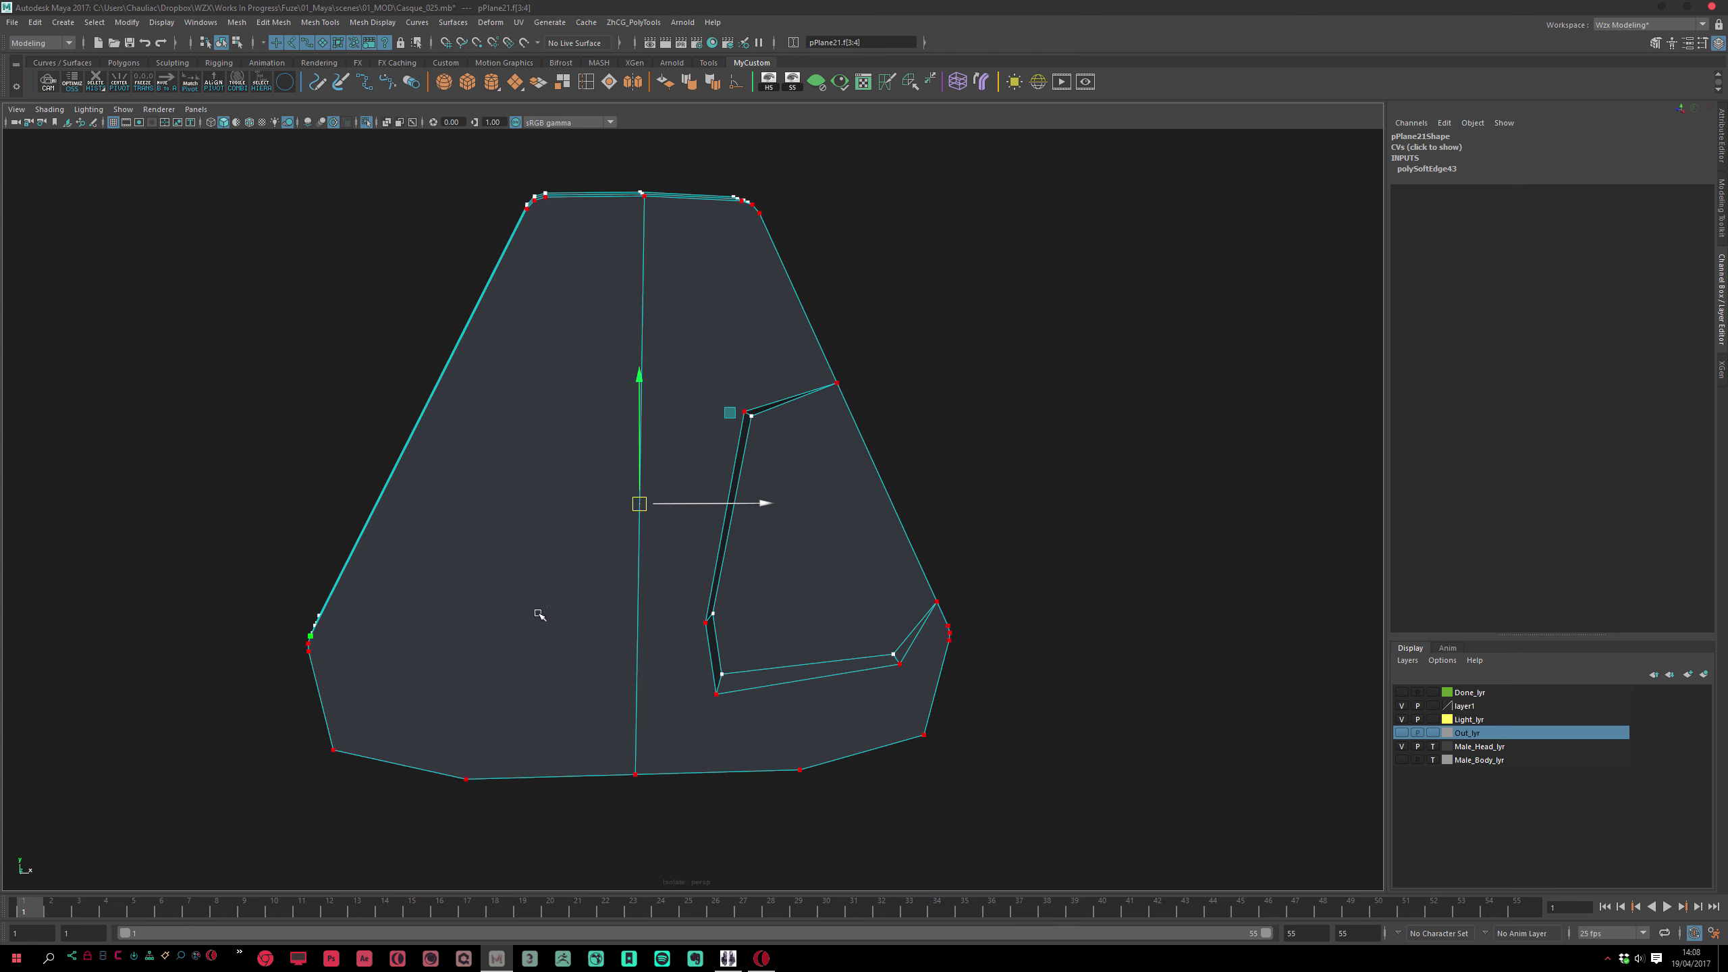
click(213, 84)
Move the vertices of the facet's upper inner corner down, parallel to the insert's slanted side
alt+drag(444, 323, 616, 377)
click(672, 446)
key(F9)
click(732, 386)
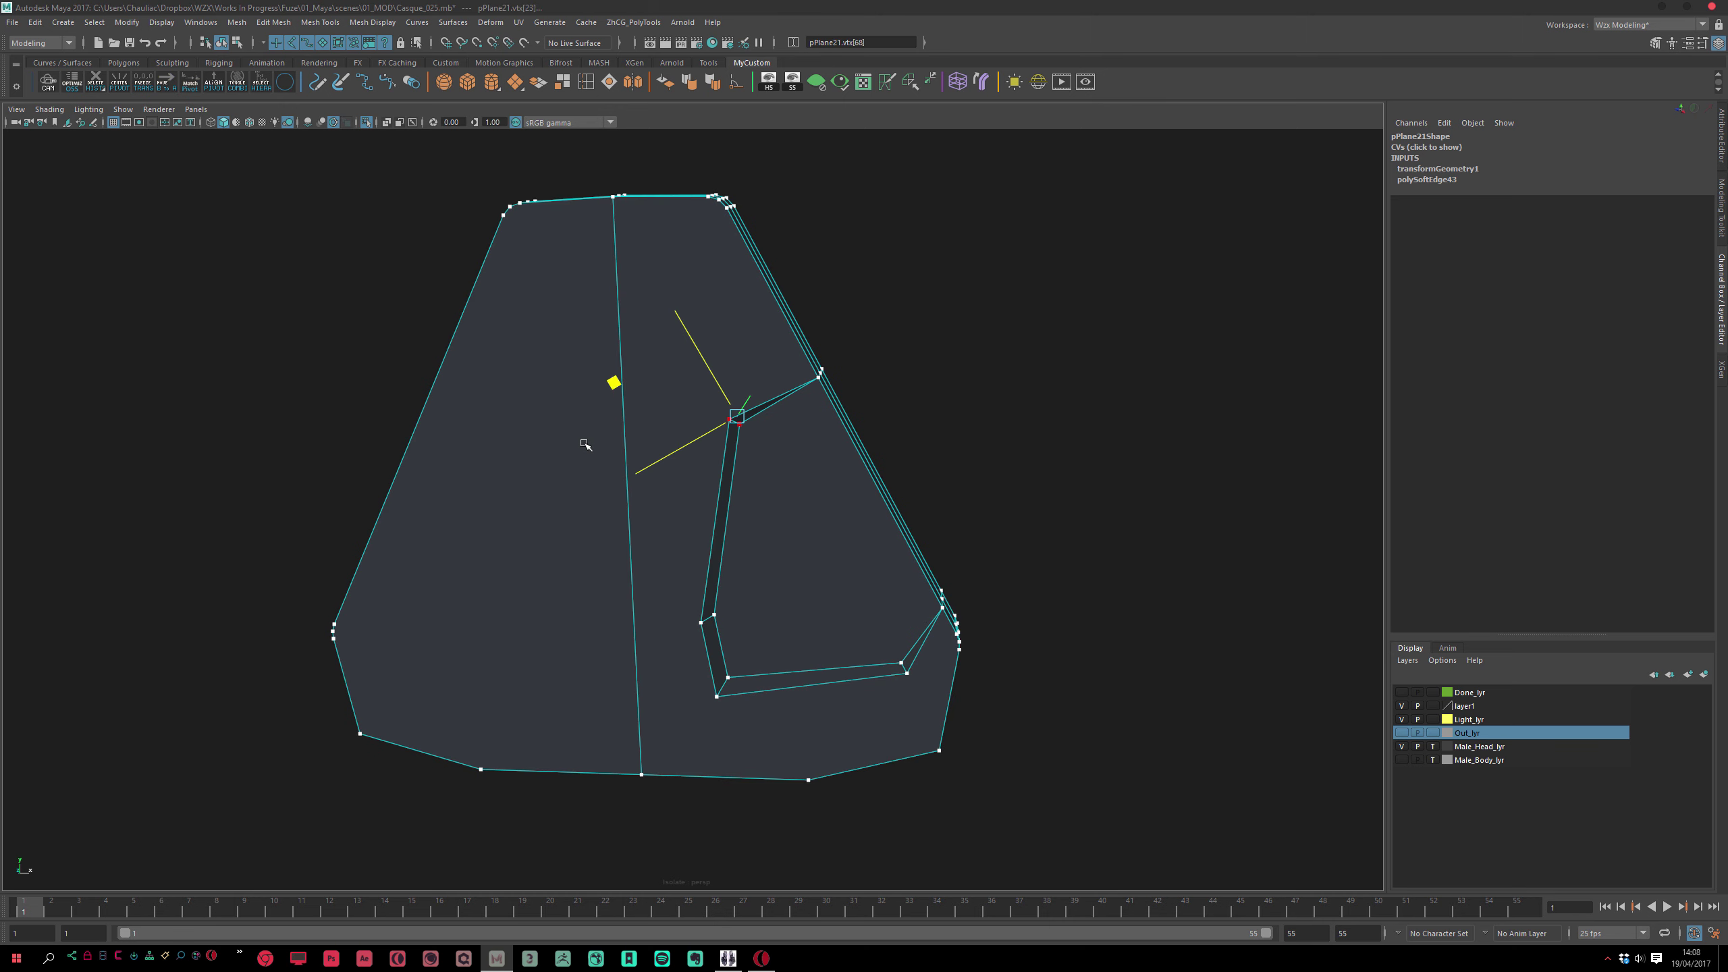
alt+drag(592, 442, 815, 451)
click(730, 403)
middle_drag(859, 447, 789, 559)
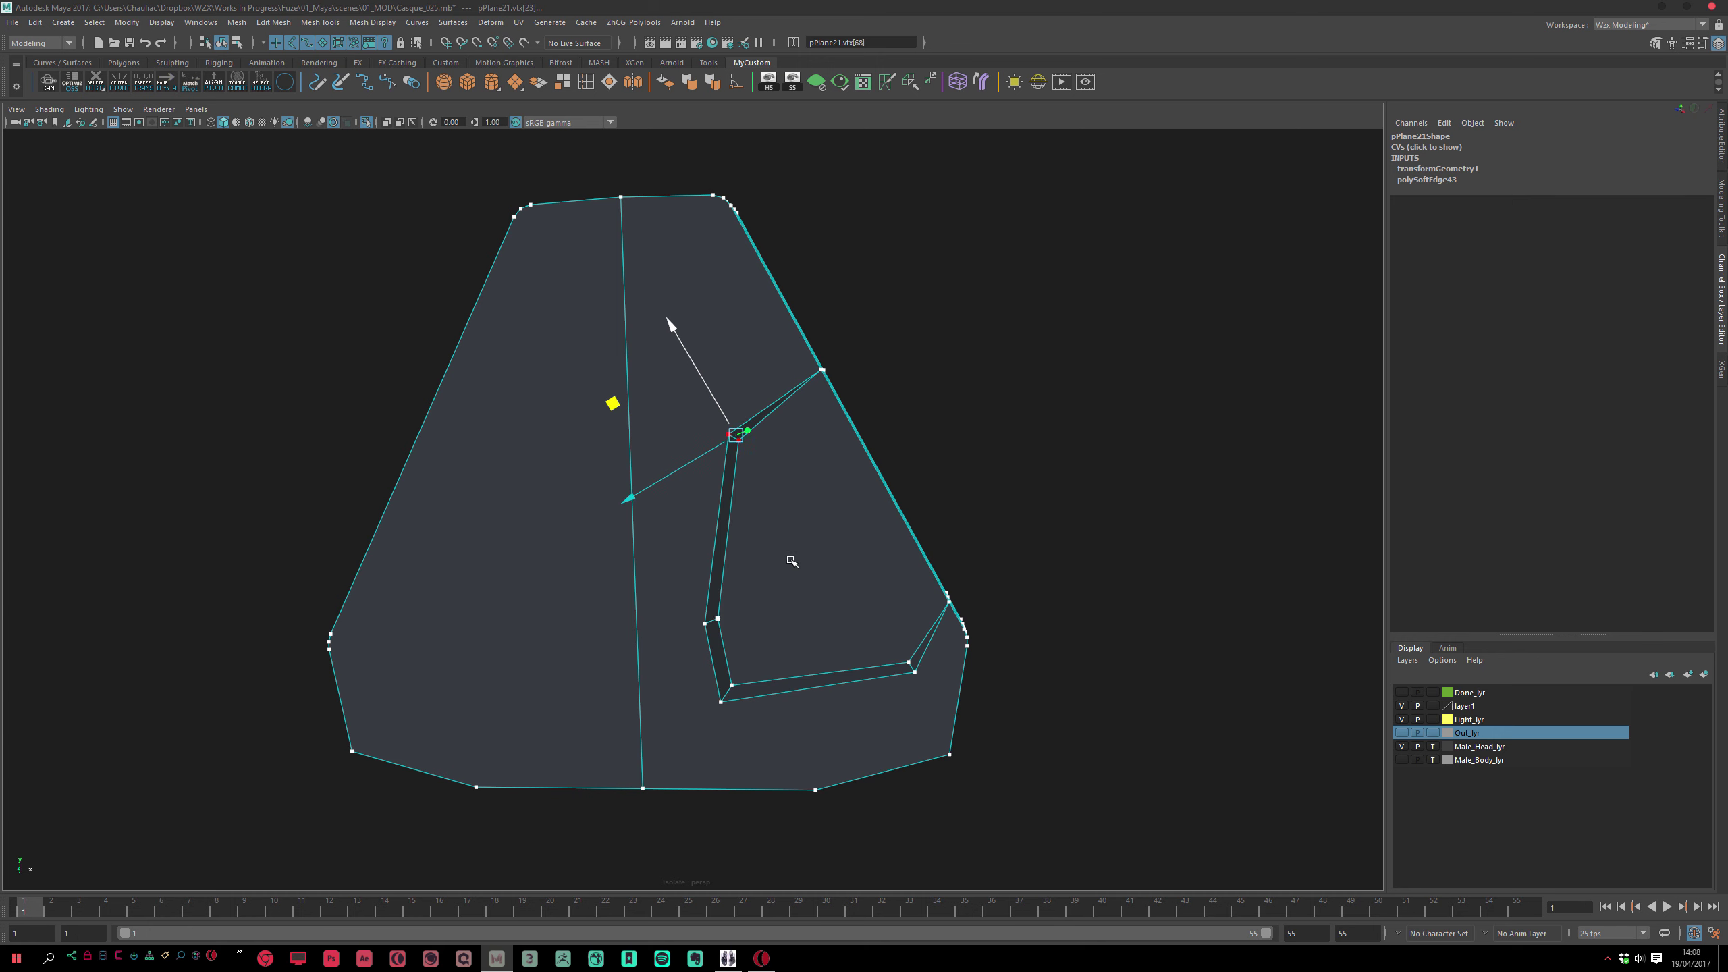
Reposition the vertices of the facet's two lower inner corners parallel to the slanted side and return to object selection
drag(687, 698, 698, 747)
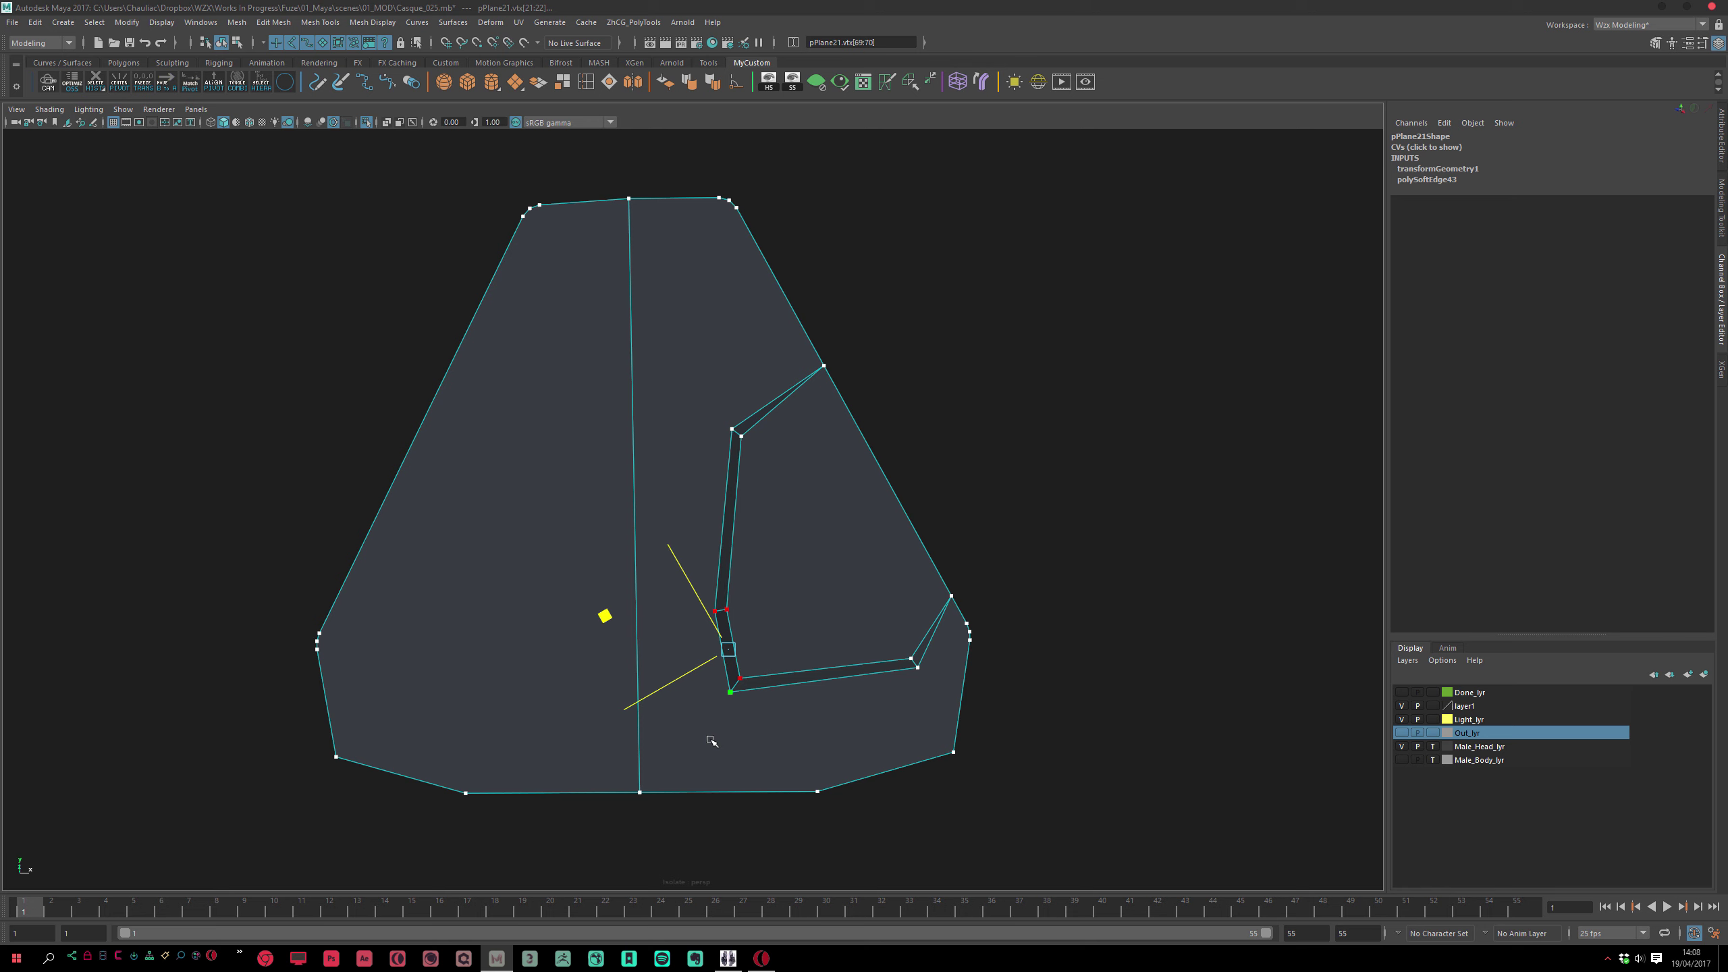
middle_drag(710, 737, 715, 731)
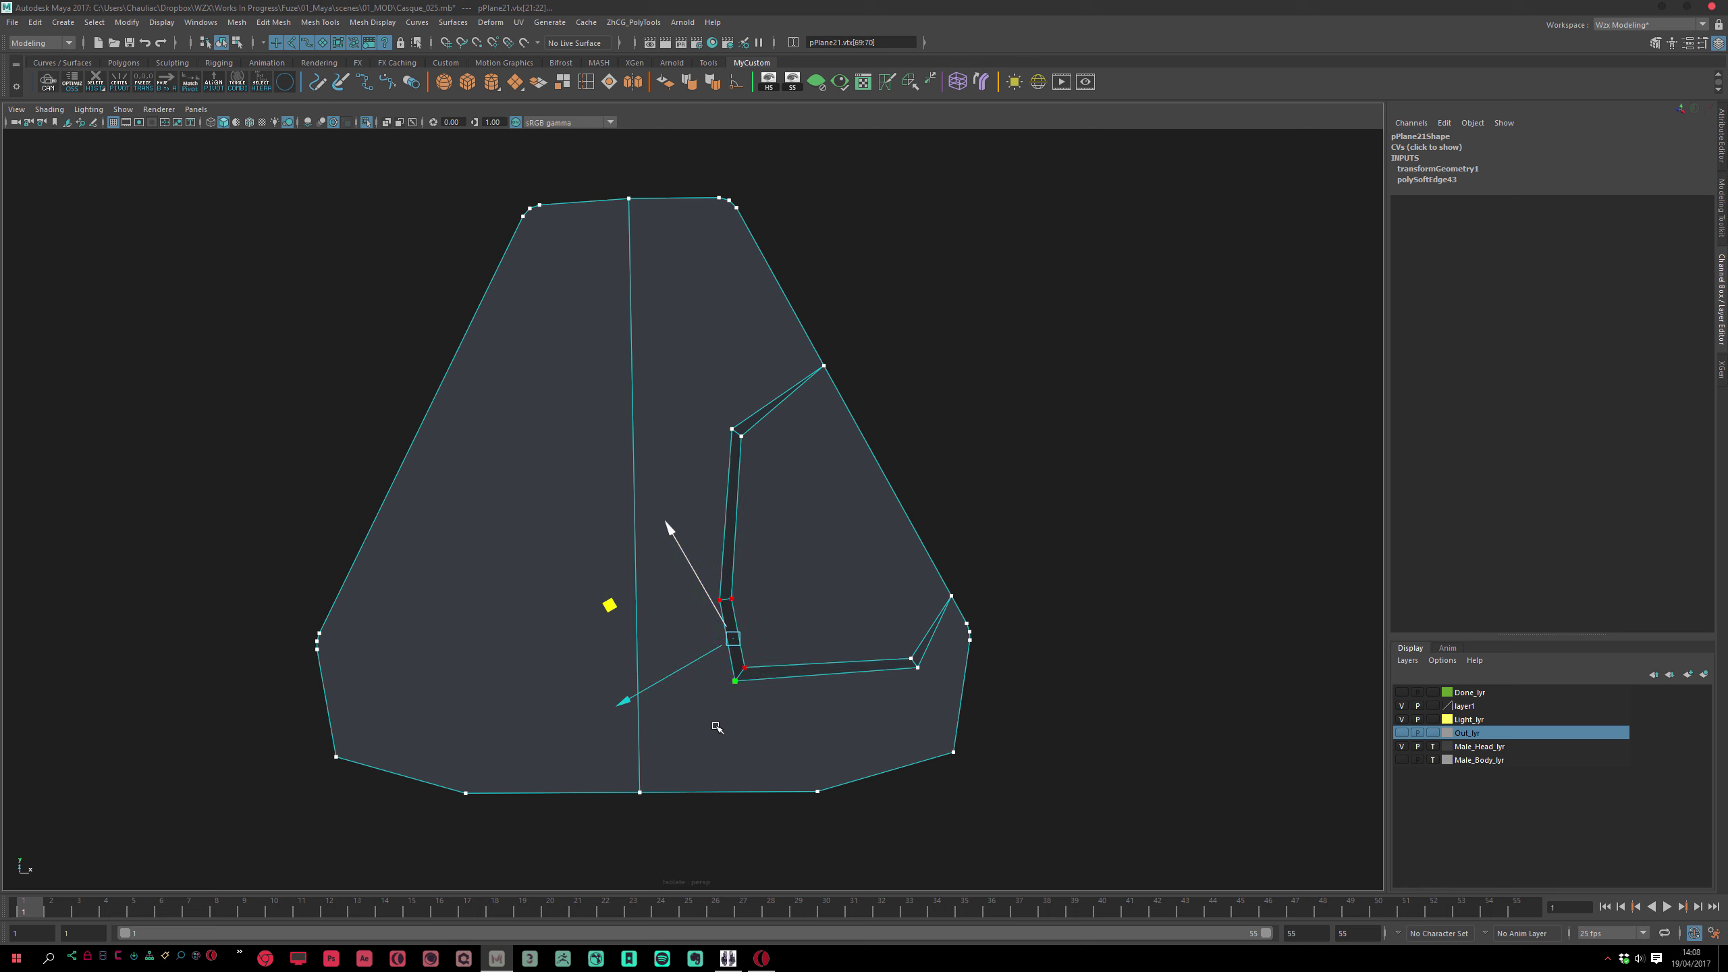
click(721, 599)
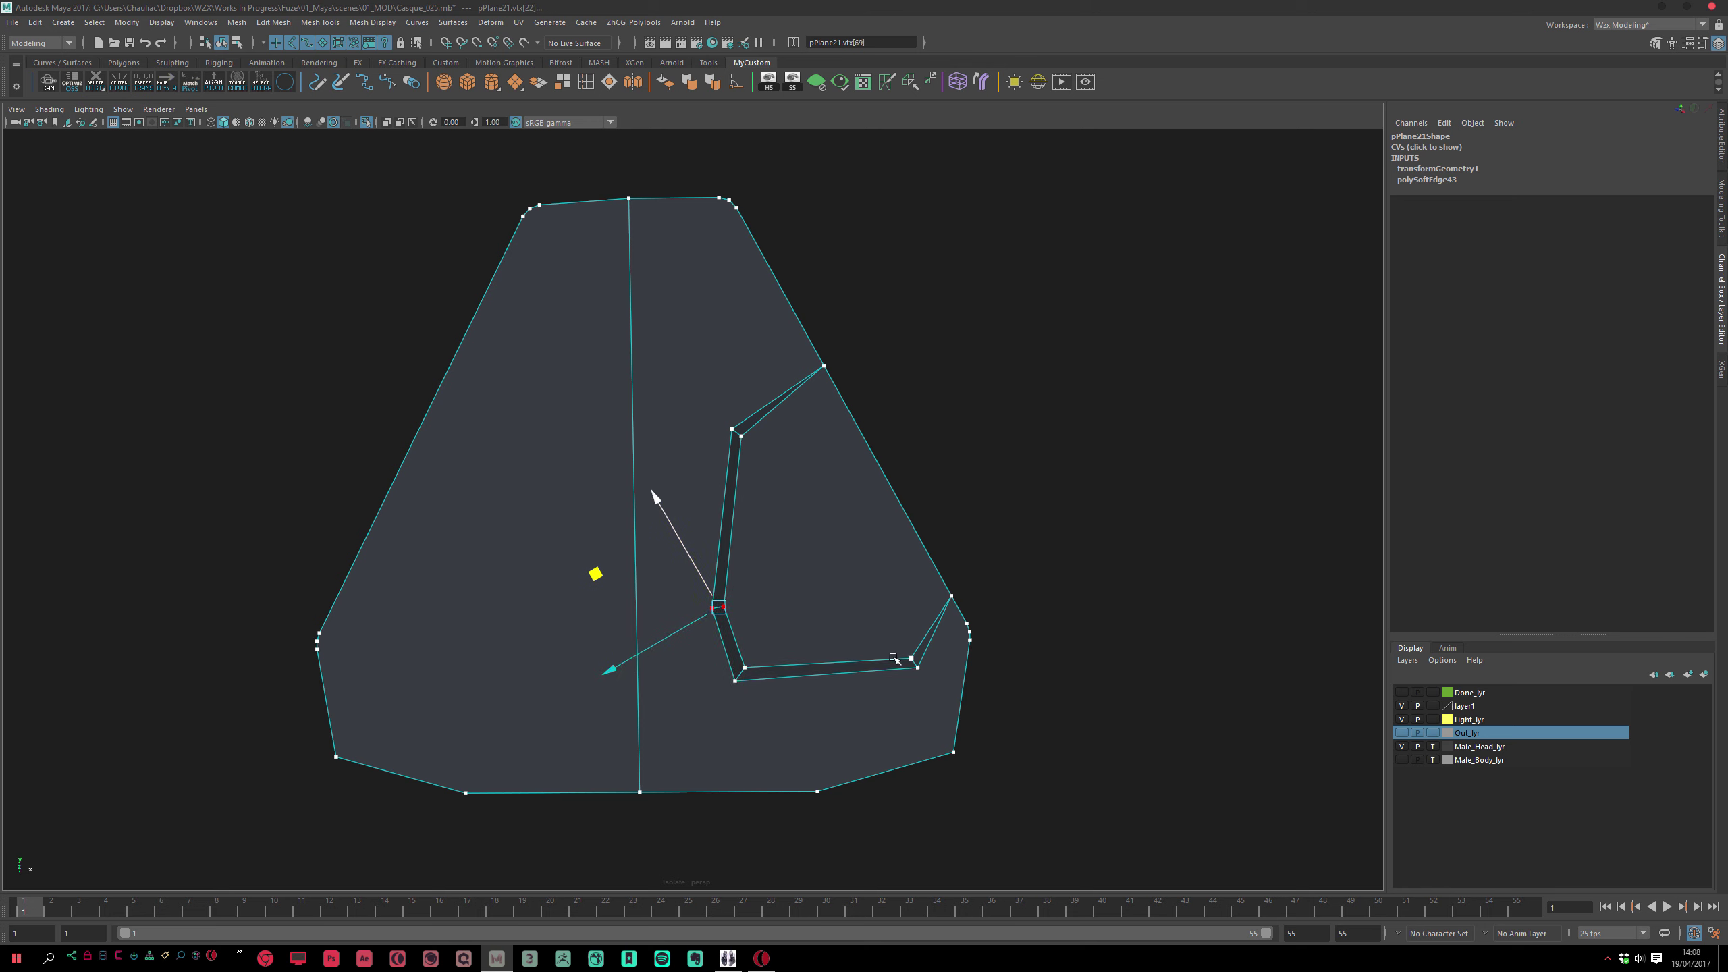
alt+drag(837, 686, 922, 707)
middle_drag(880, 715, 863, 684)
click(706, 620)
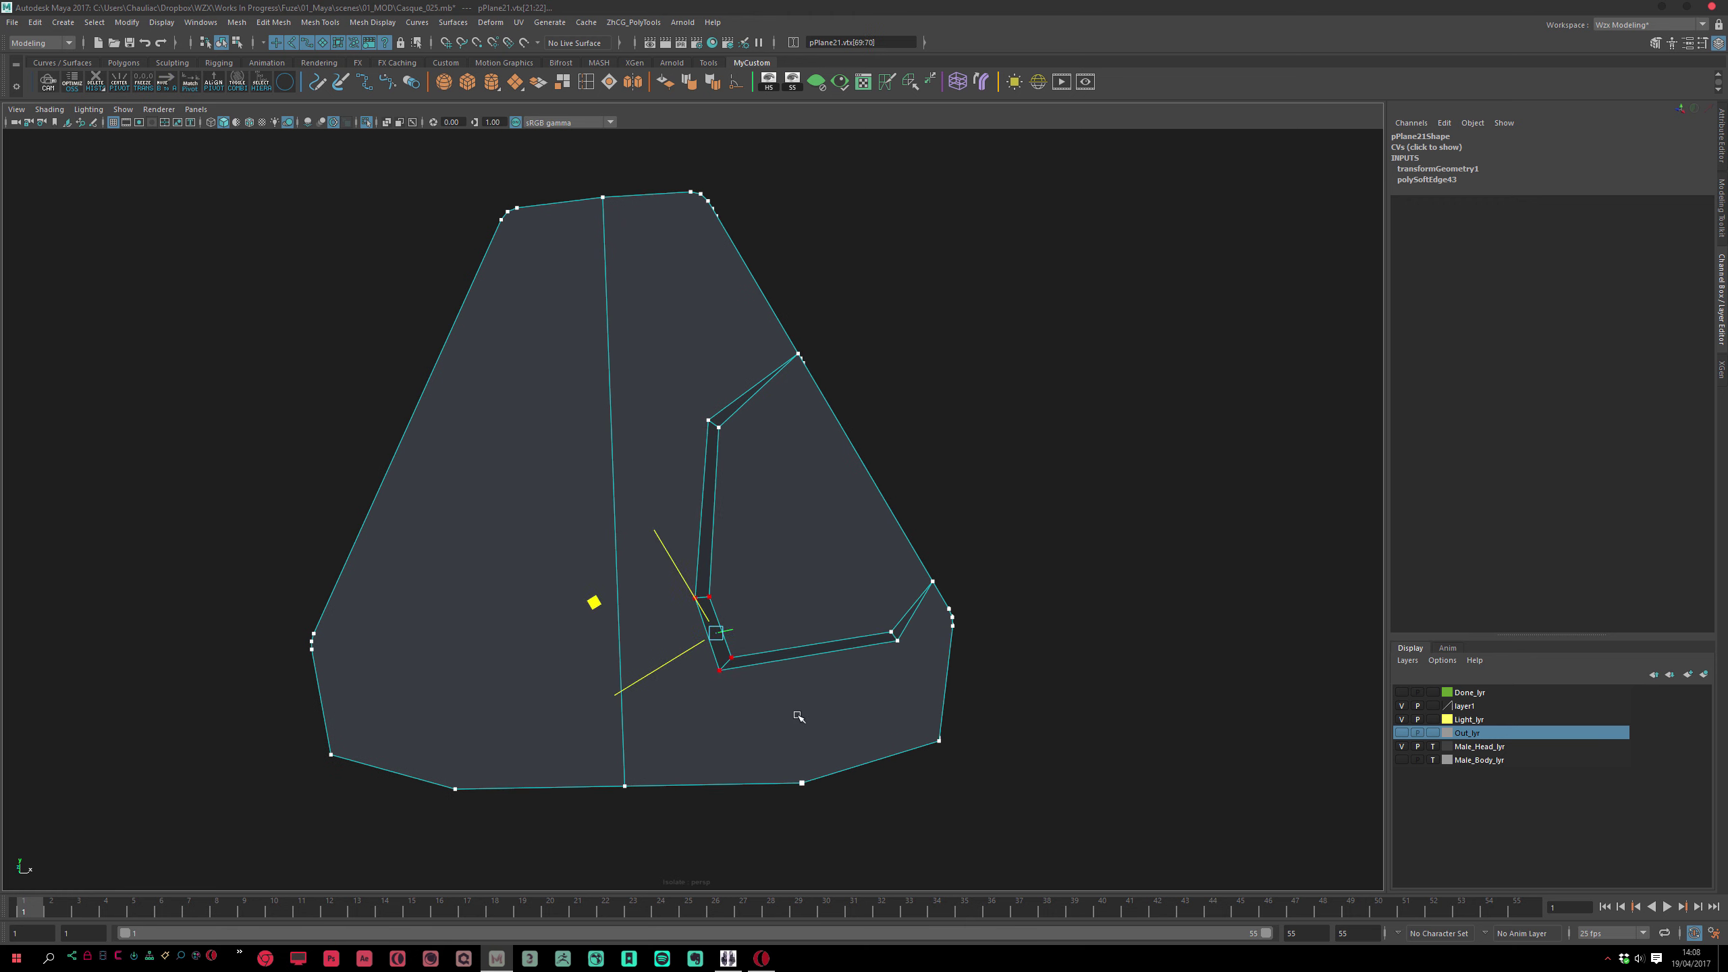
scroll(887, 467, down, 4)
key(F8)
click(885, 458)
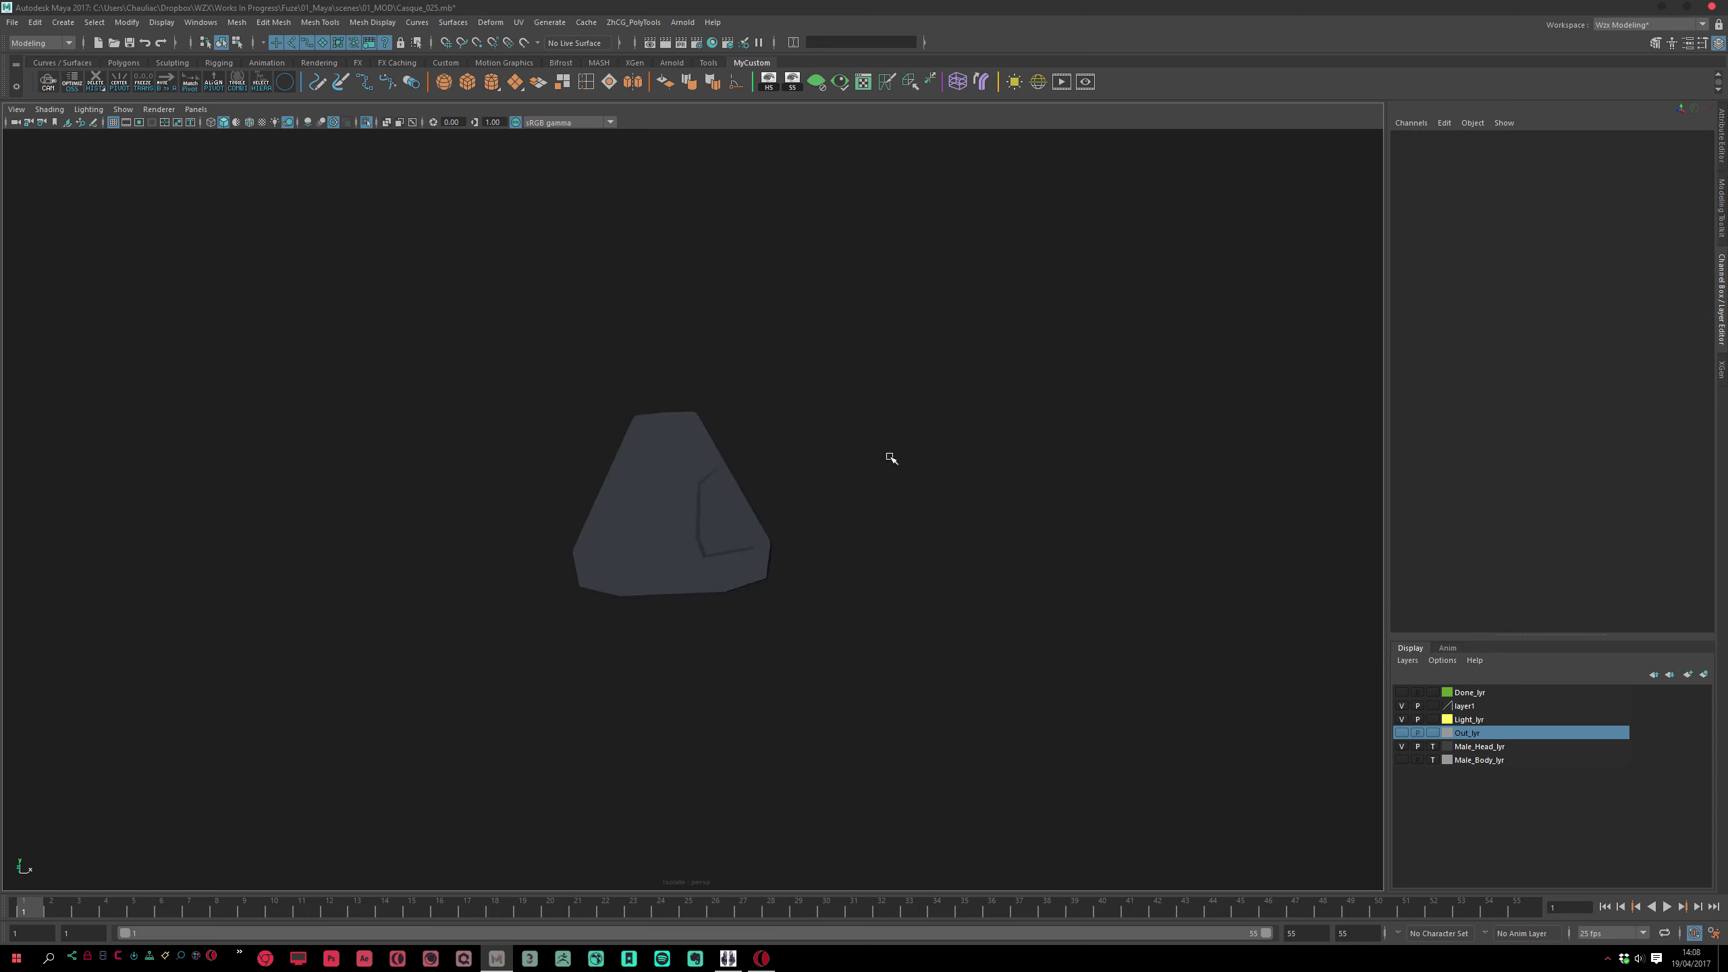
Bevel the connecting edge at the facet's upper inner corner with an offset of about 0.136
alt+drag(891, 455, 841, 710)
scroll(810, 556, up, 6)
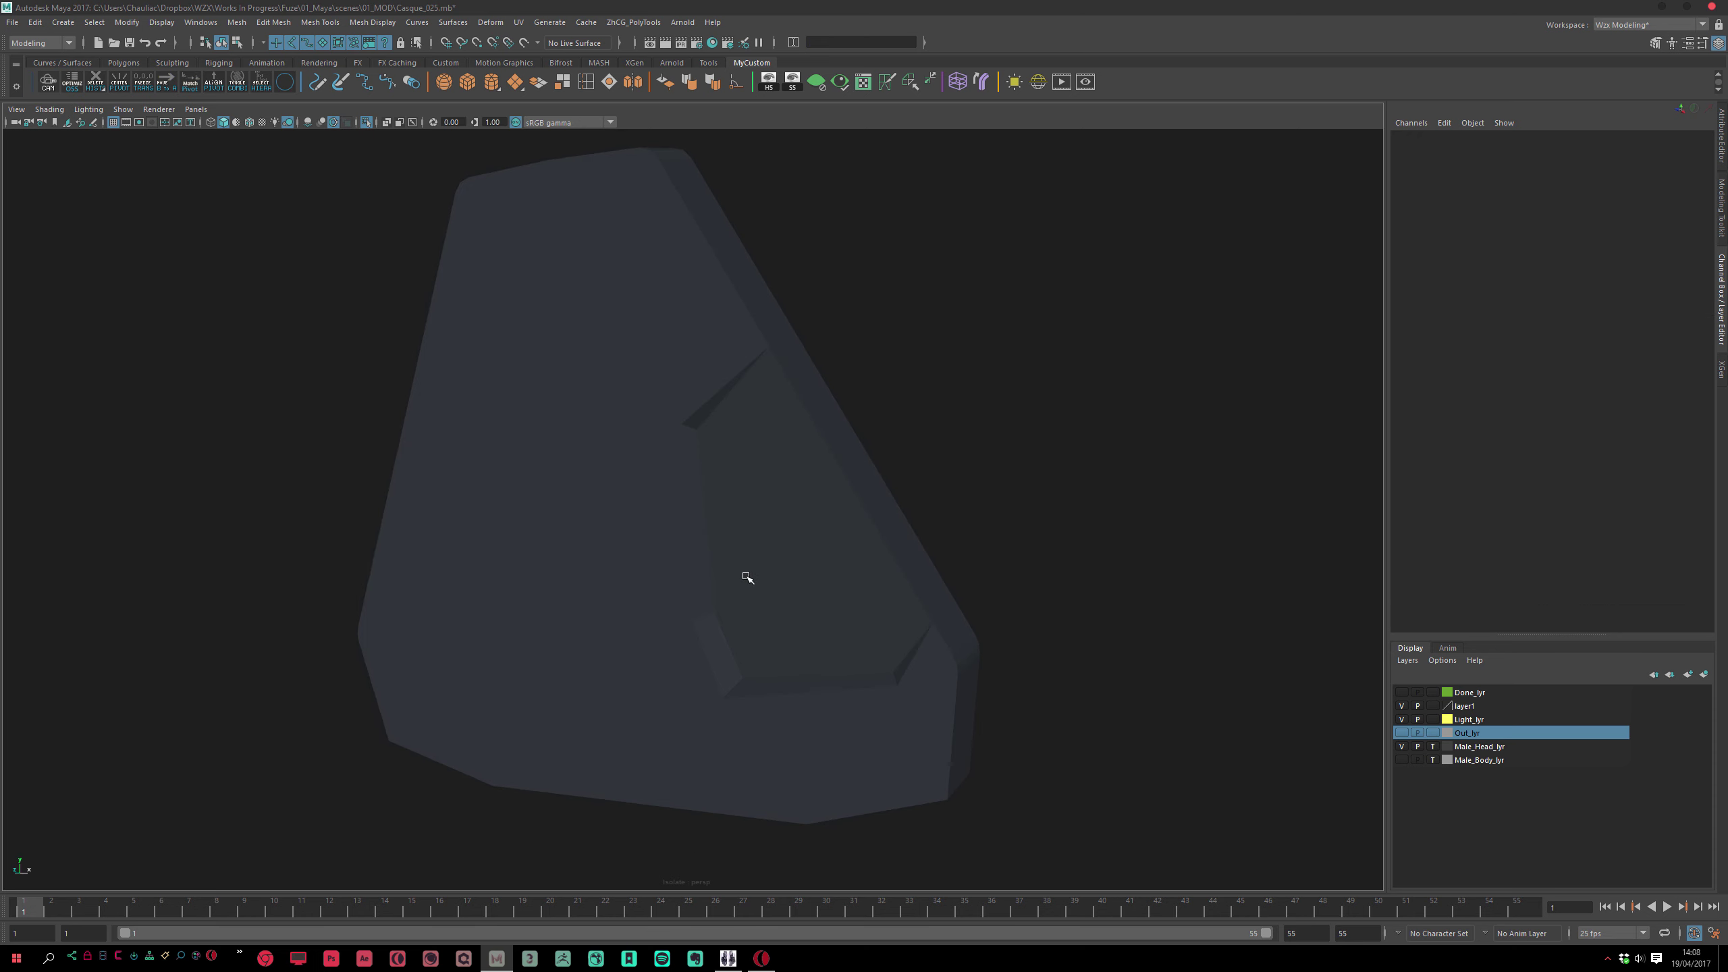
scroll(749, 572, down, 3)
click(757, 535)
scroll(737, 552, up, 5)
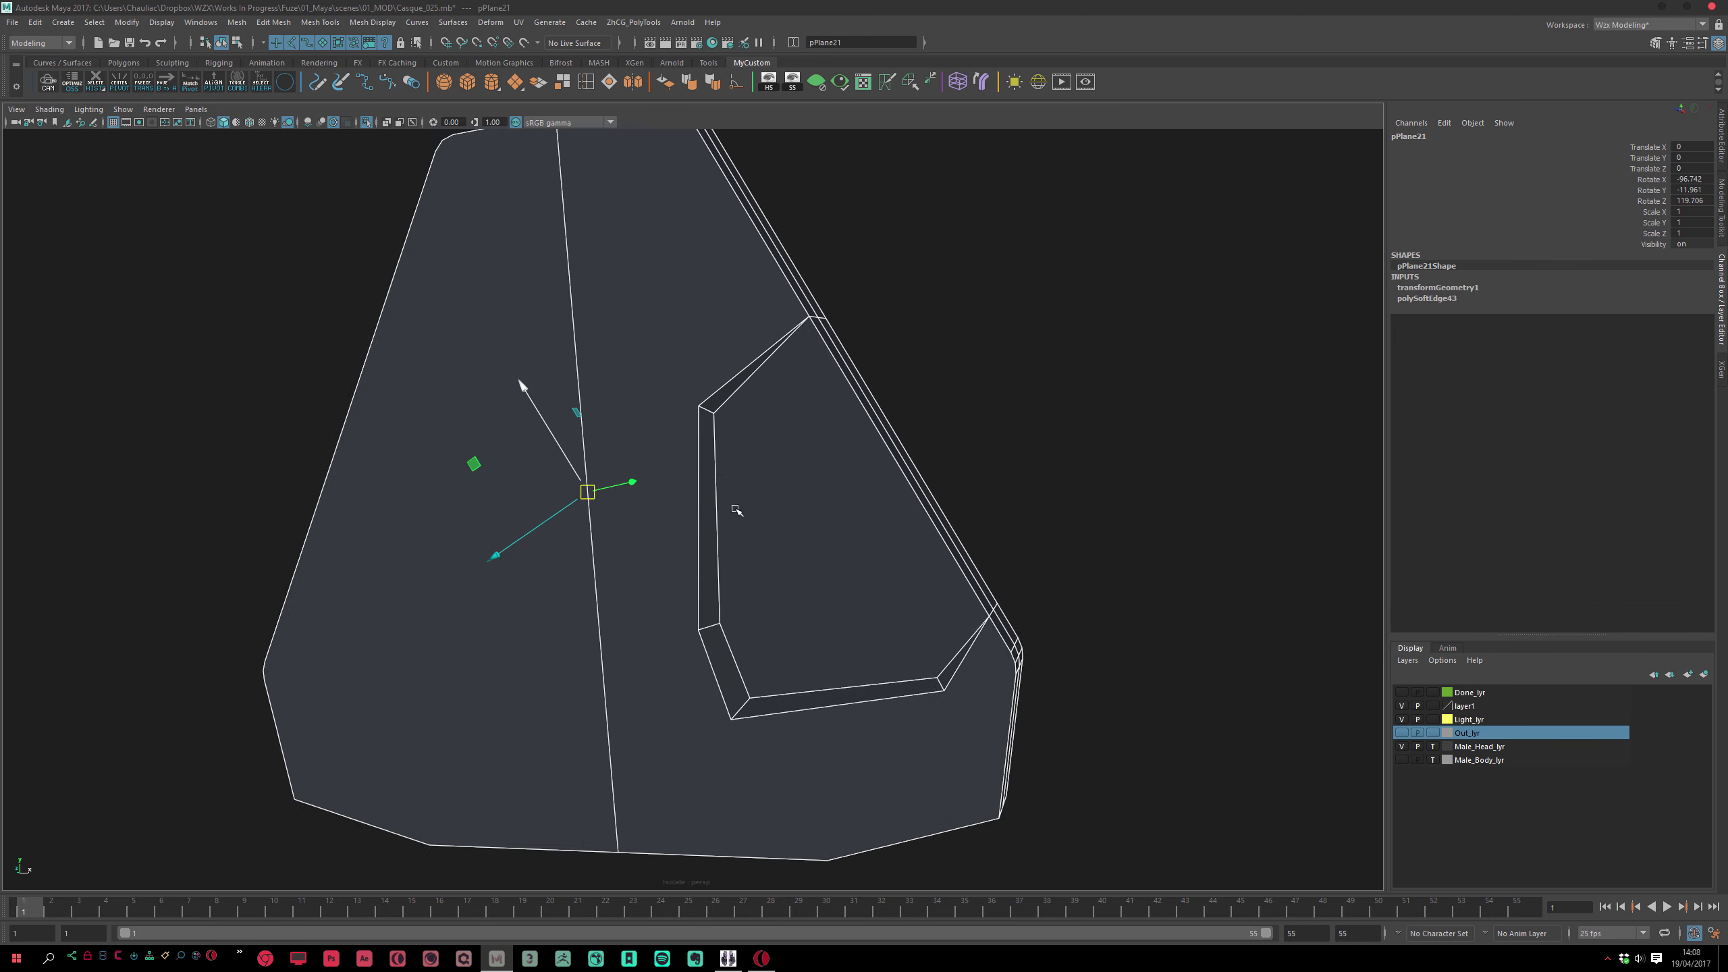
scroll(736, 510, up, 3)
key(F10)
click(741, 538)
key(ctrl+b)
drag(777, 515, 684, 519)
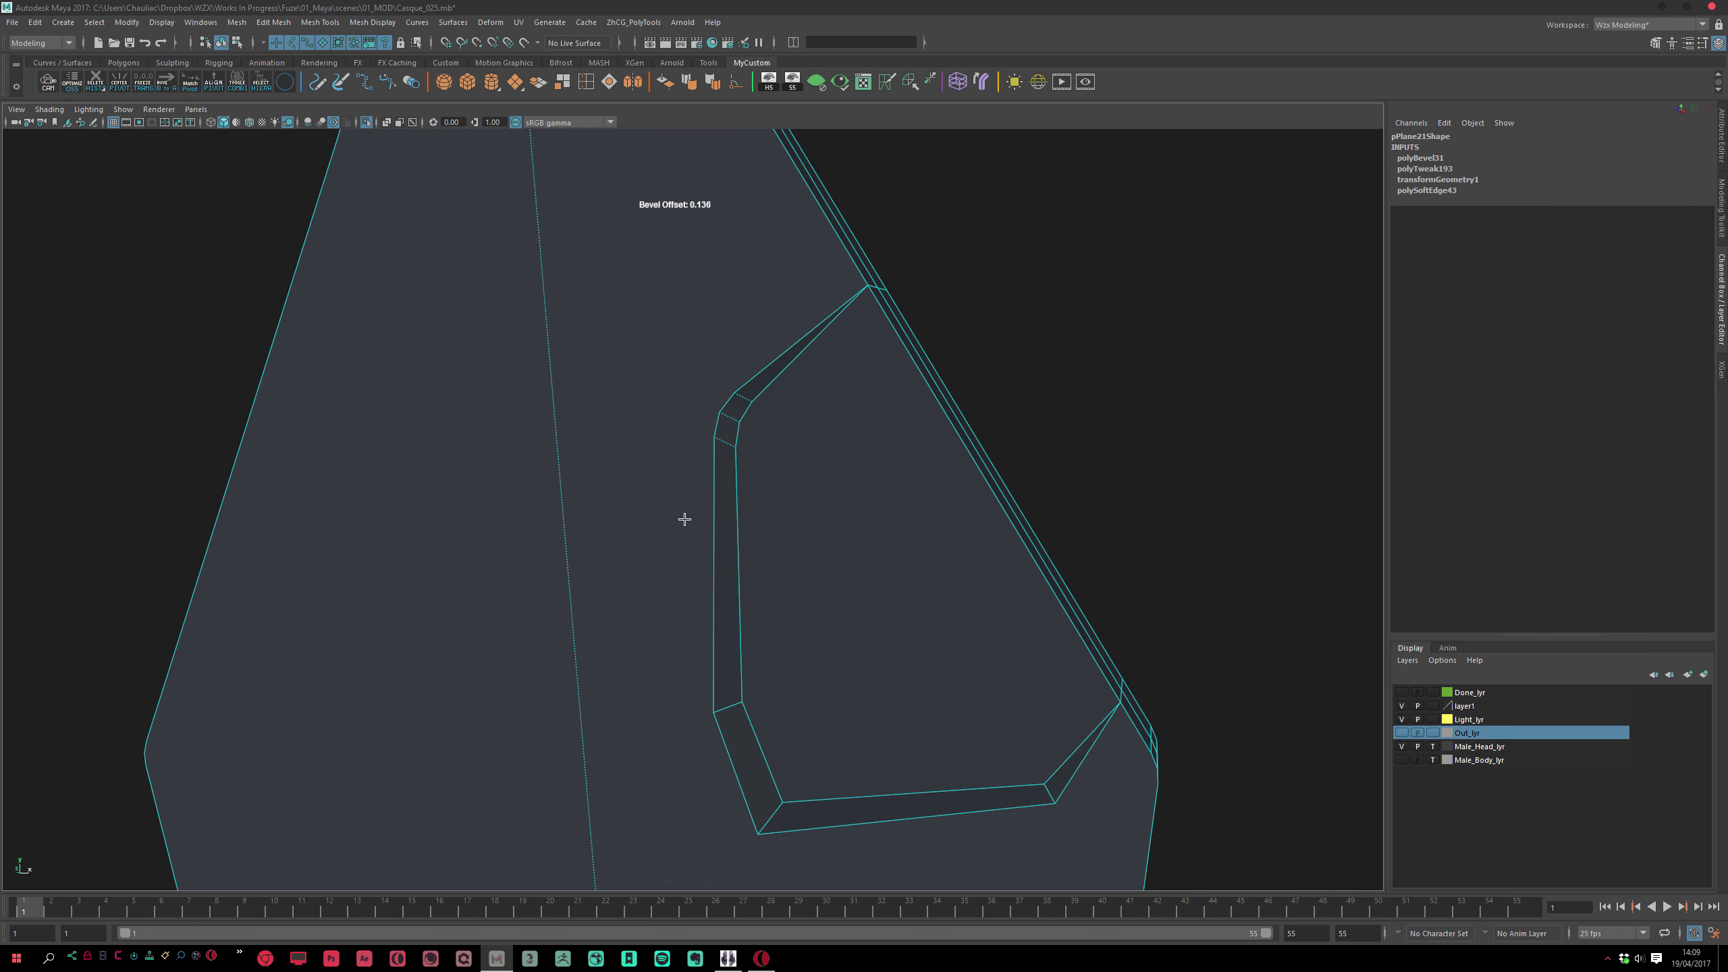
alt+middle_drag(700, 504, 728, 548)
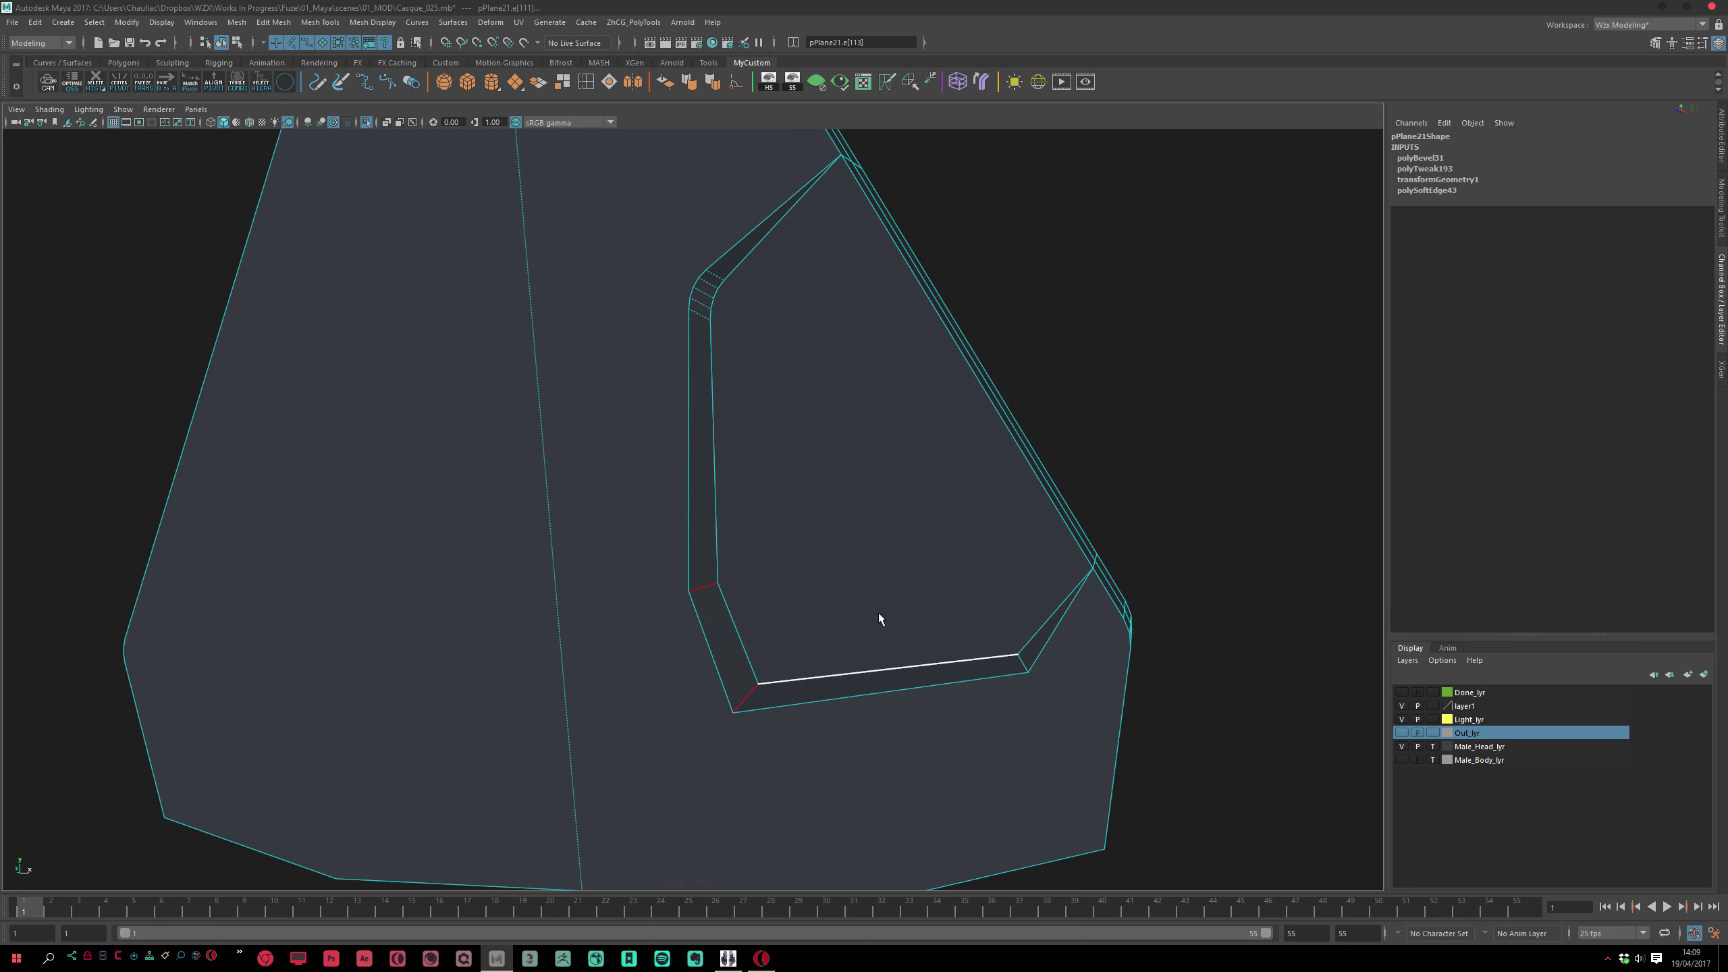
Bevel the connecting edge at the facet's lowest inner corner into a rounded corner
key(t)
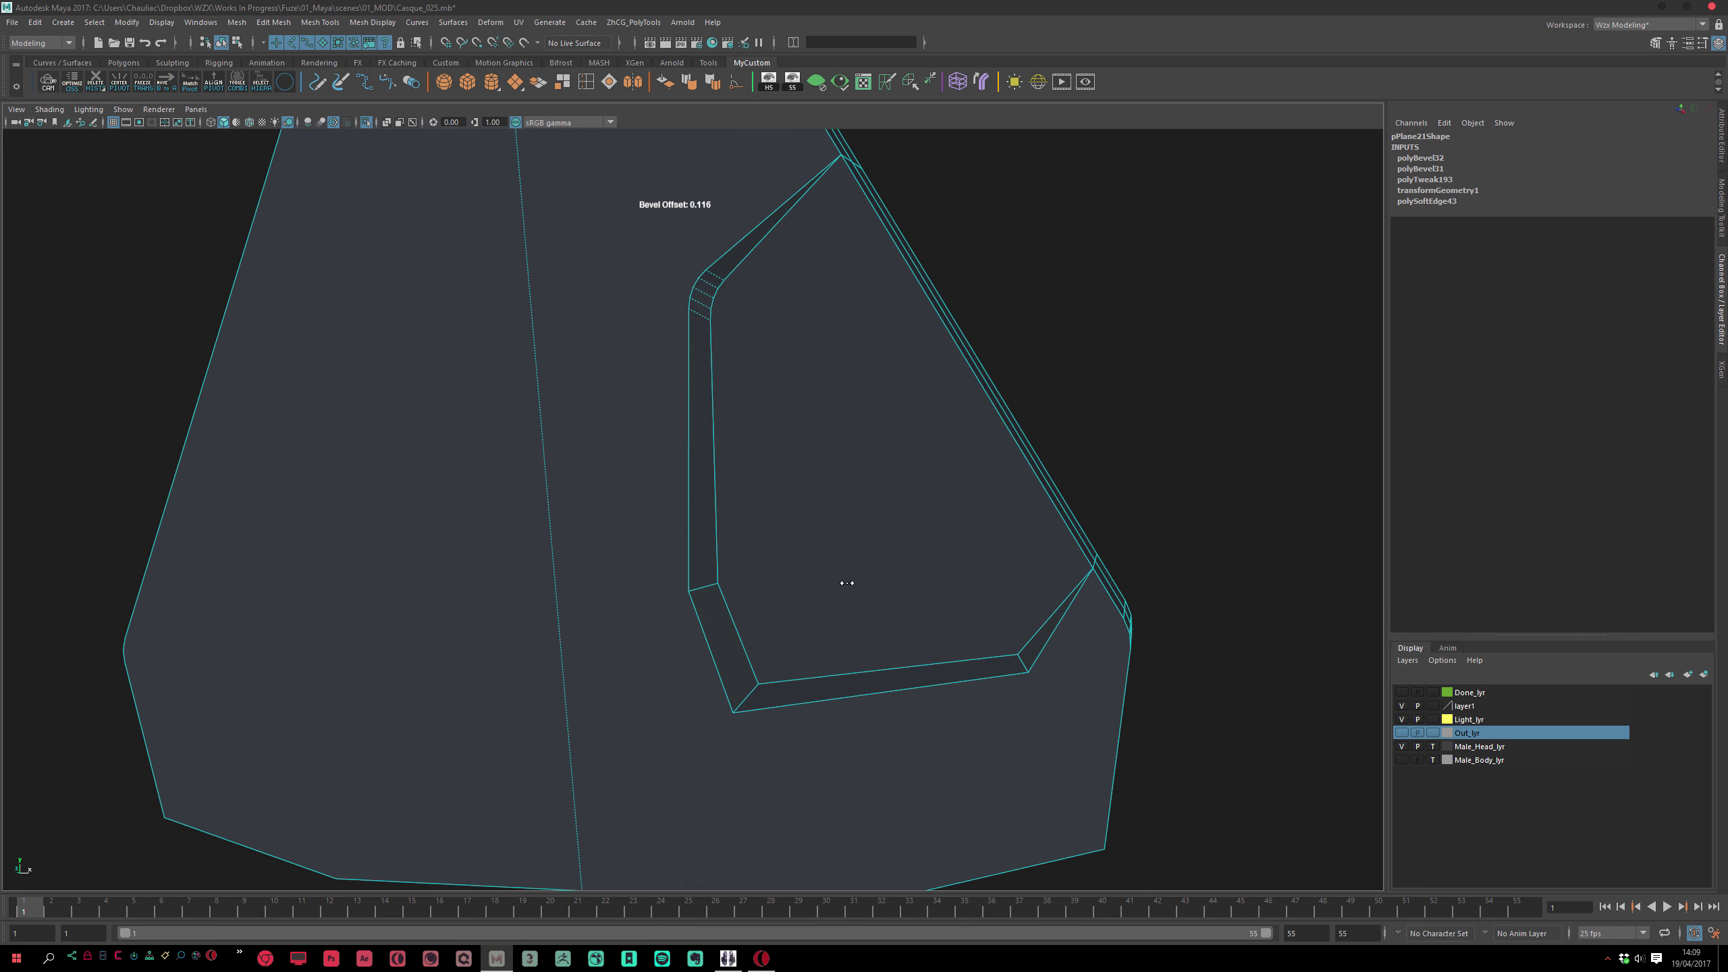
key(t)
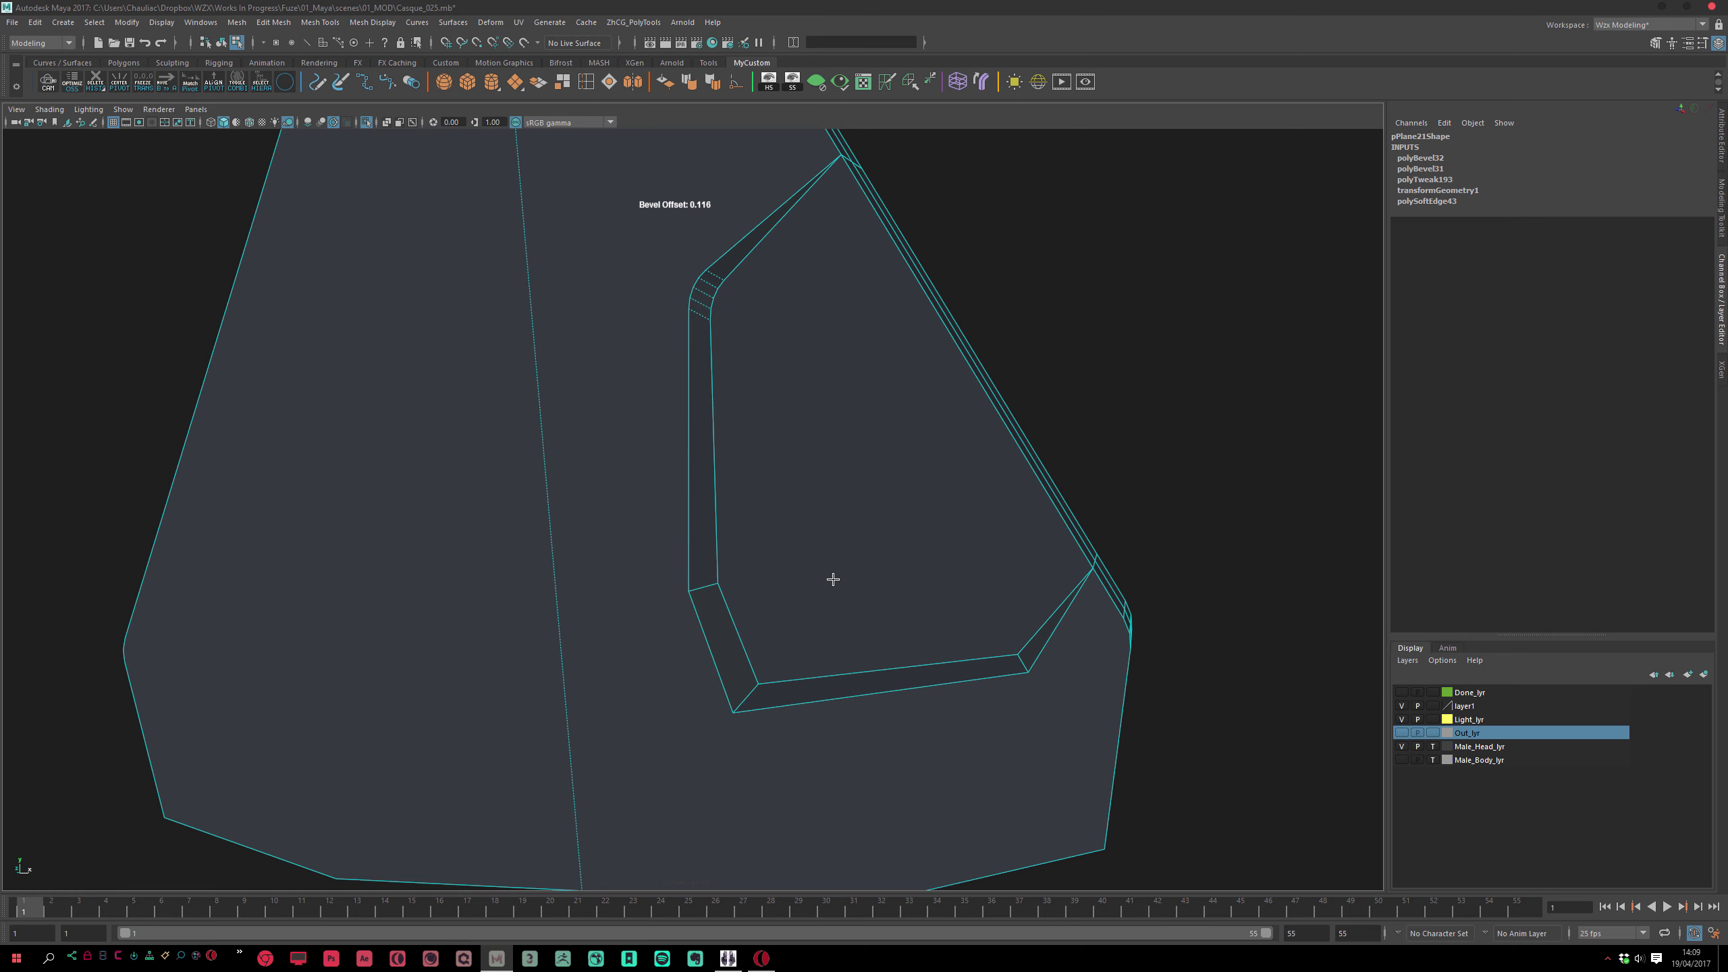
key(q)
click(741, 707)
key(ctrl+b)
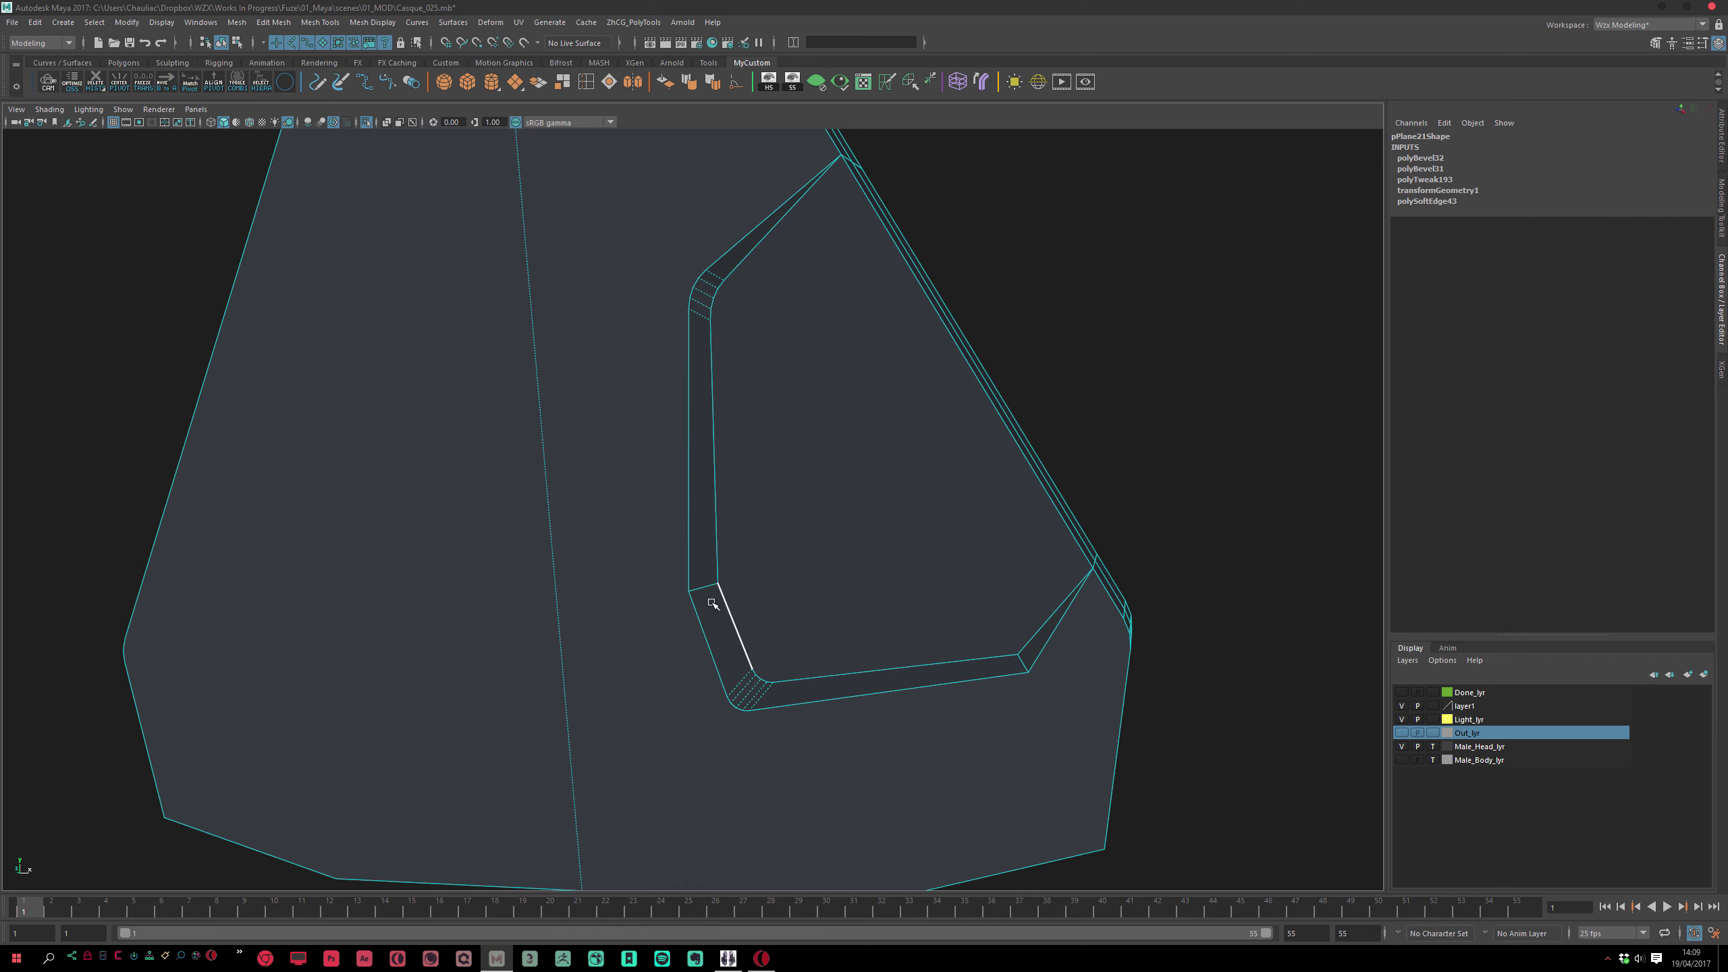
Bevel the edge at the facet's middle inner corner with 3 segments, Offset As Fraction off and an offset of about 0.12
key(ctrl+b)
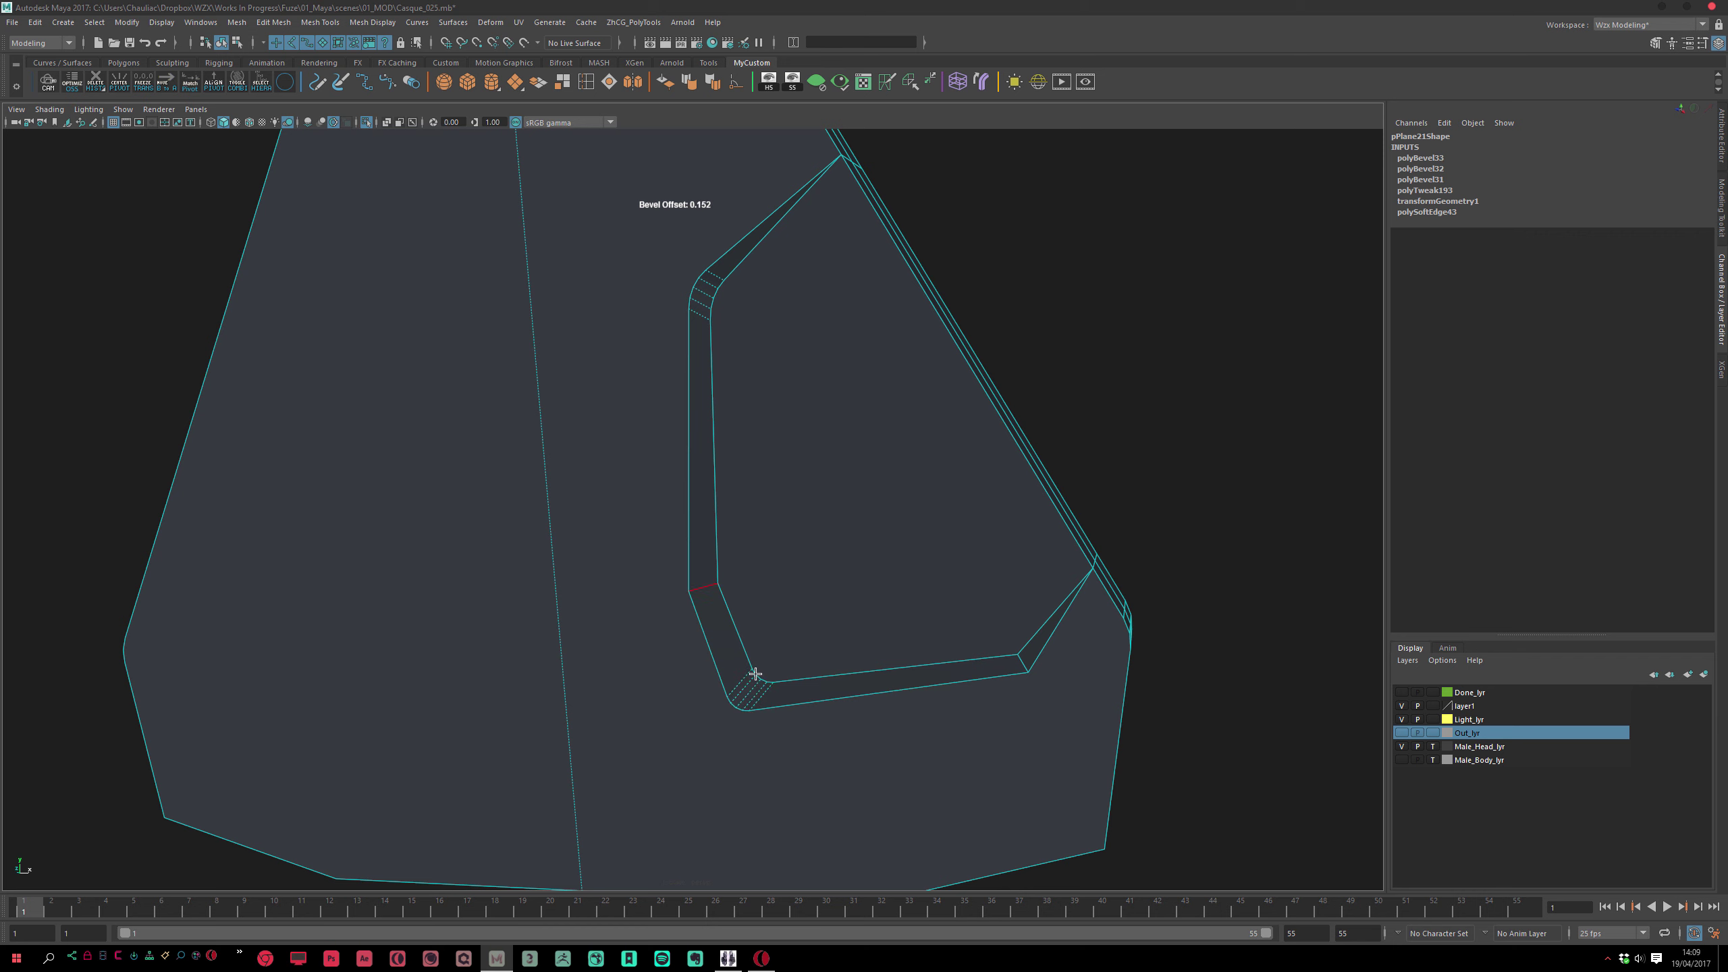
key(ctrl+z)
key(ctrl+b)
click(1302, 303)
drag(1156, 318, 1154, 317)
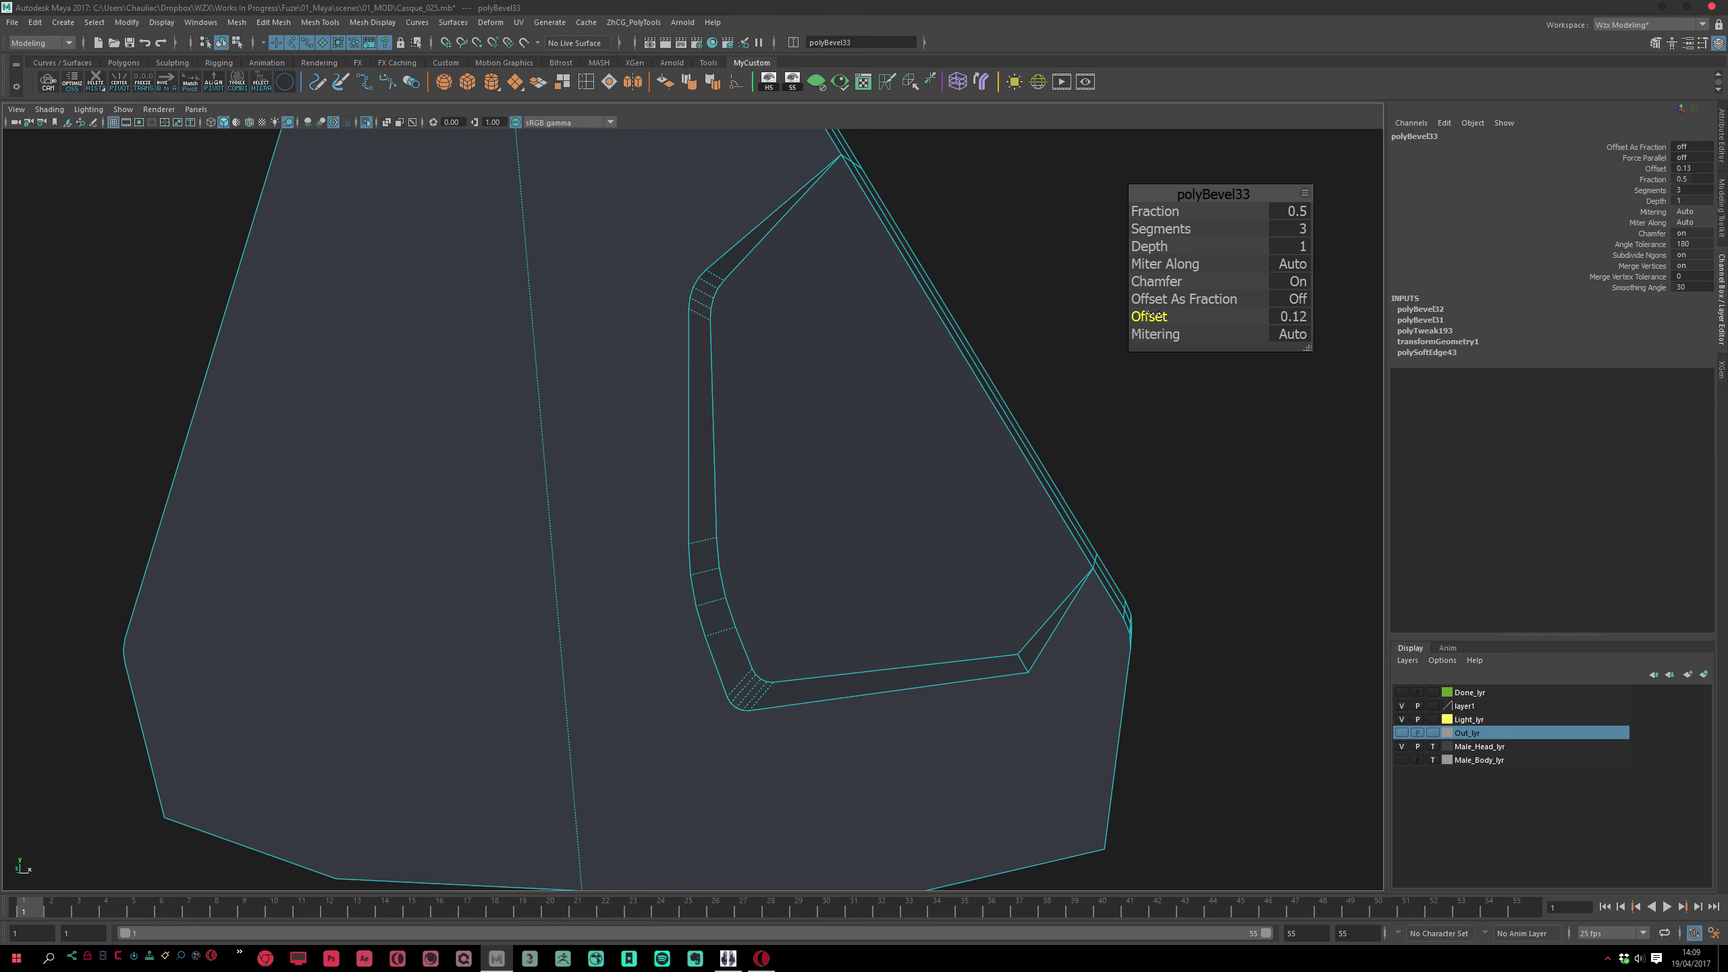
Bevel the remaining connecting edge at the facet's lower outer corner and return to an unselected shaded view
click(1038, 656)
key(F9)
click(1019, 655)
key(ctrl+b)
middle_drag(1012, 727, 1007, 732)
right_drag(1012, 735, 1176, 548)
click(1157, 632)
alt+right_drag(1157, 632, 877, 486)
alt+drag(878, 487, 850, 518)
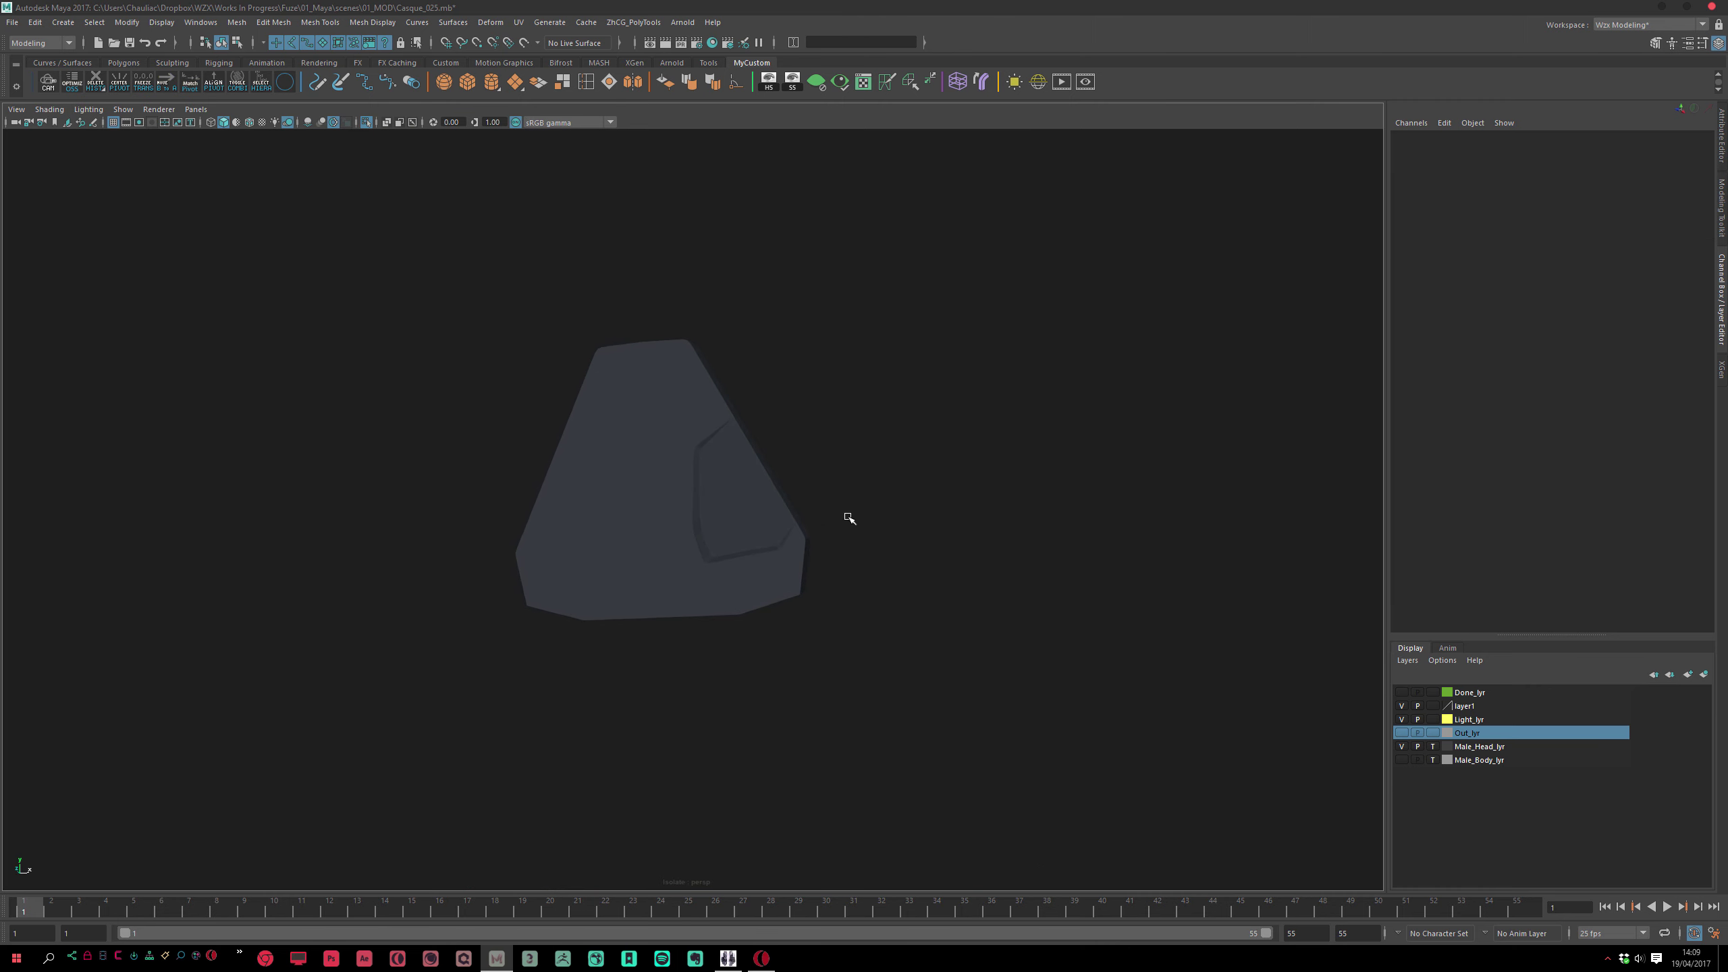
Examine the recessed facet's bevelled corners and the insert's slanted side from several angles
alt+right_drag(785, 474, 822, 579)
alt+drag(823, 578, 784, 635)
click(806, 625)
alt+middle_drag(869, 654, 801, 629)
alt+right_drag(802, 629, 854, 623)
alt+middle_drag(798, 552, 772, 587)
alt+right_drag(772, 586, 804, 604)
alt+drag(804, 604, 746, 610)
alt+middle_drag(746, 610, 777, 570)
alt+right_drag(777, 570, 799, 610)
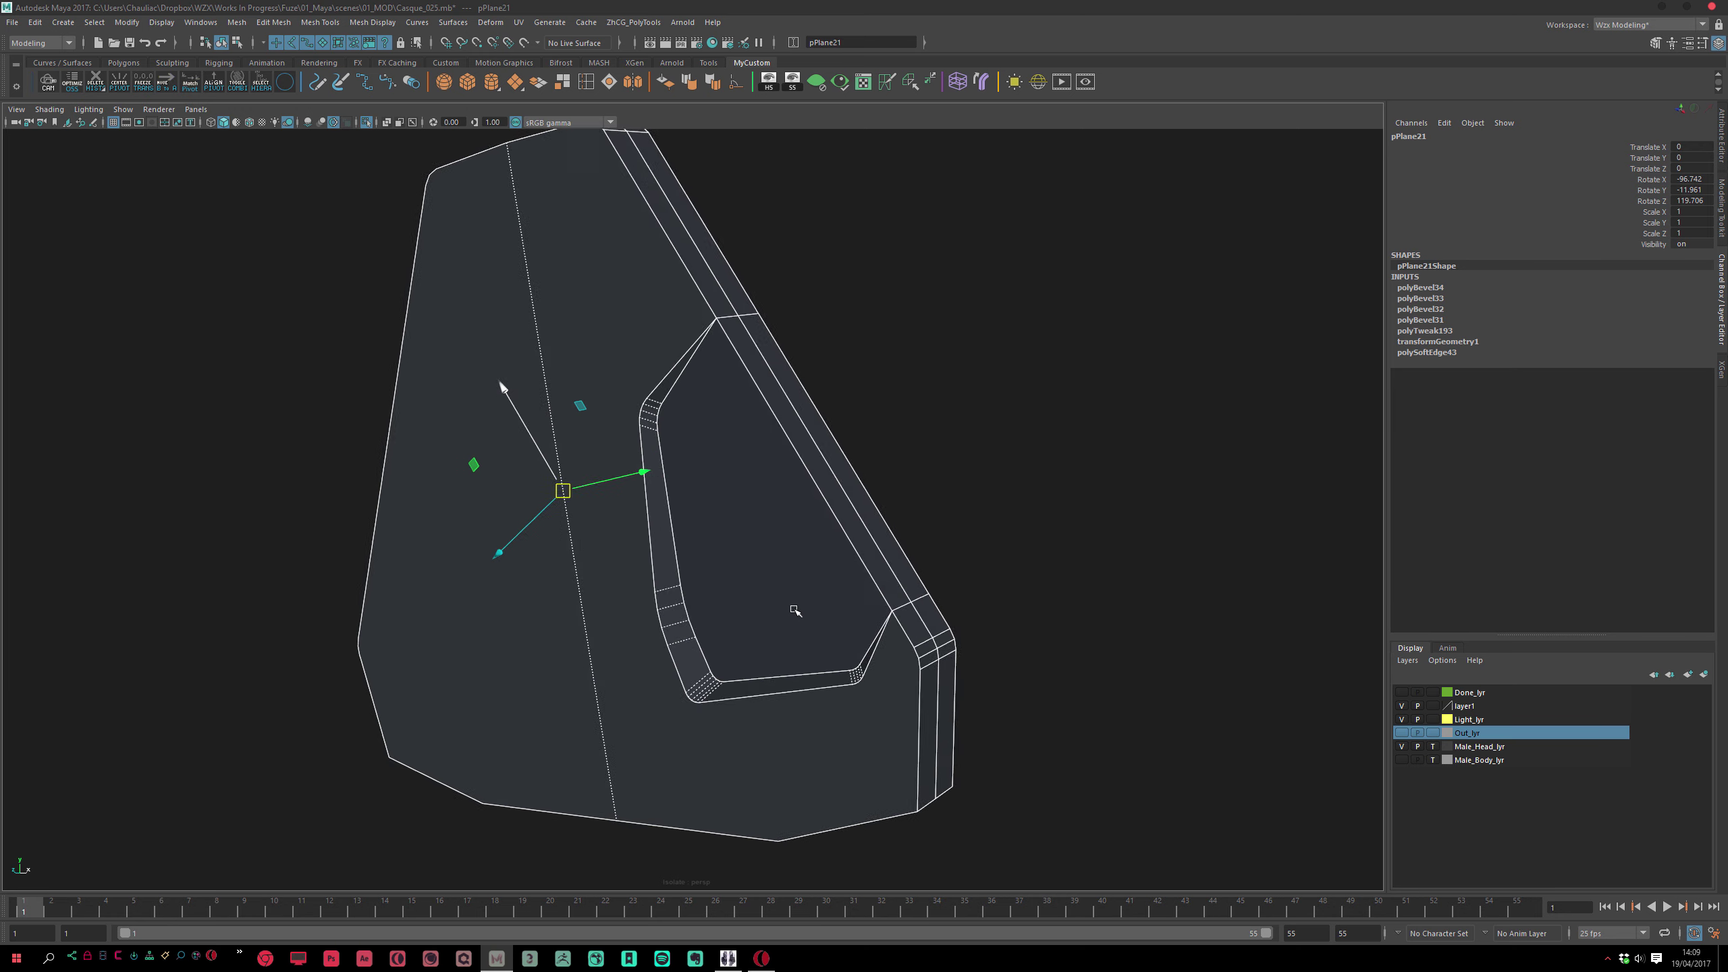
alt+drag(798, 610, 822, 623)
Select the recessed facet face and convert the selection to its border edges
right_drag(807, 557, 817, 627)
click(813, 622)
alt+drag(809, 618, 757, 590)
alt+right_drag(824, 674, 829, 695)
key(ctrl+F10)
alt+drag(995, 465, 958, 460)
alt+right_drag(957, 460, 823, 442)
alt+drag(824, 442, 856, 443)
alt+drag(676, 293, 726, 368)
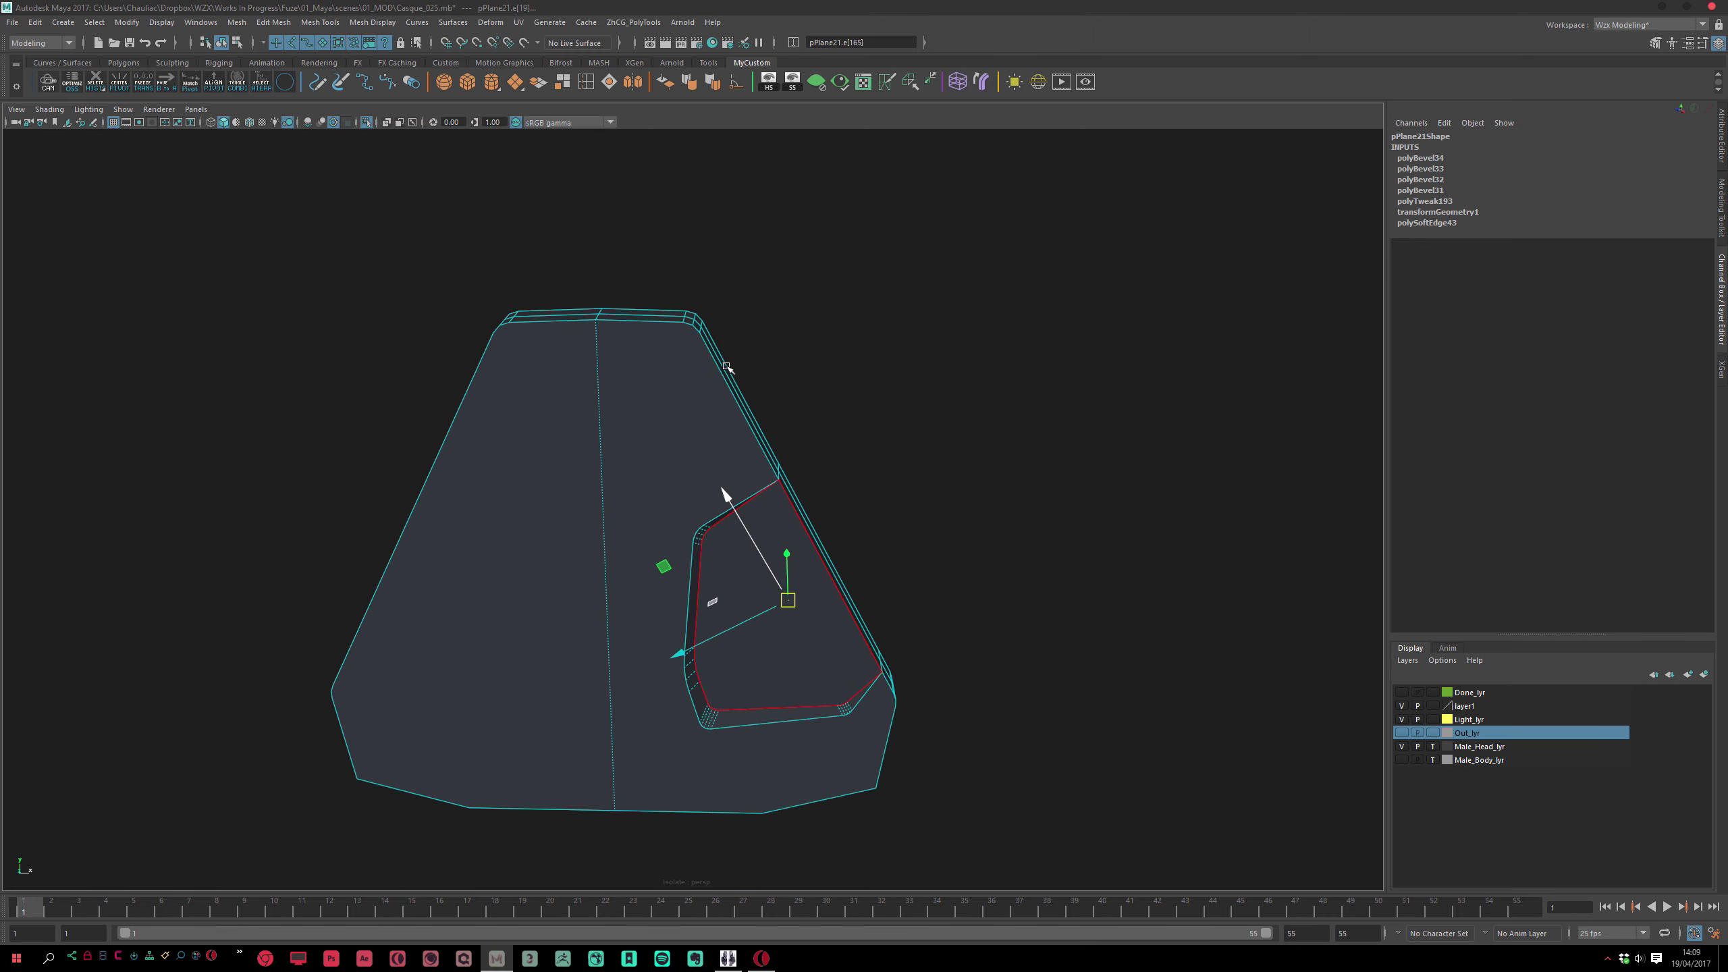
Try to bevel the short upright edges at the insert's lower rim corner
alt+drag(799, 546, 780, 463)
alt+middle_drag(728, 637, 702, 478)
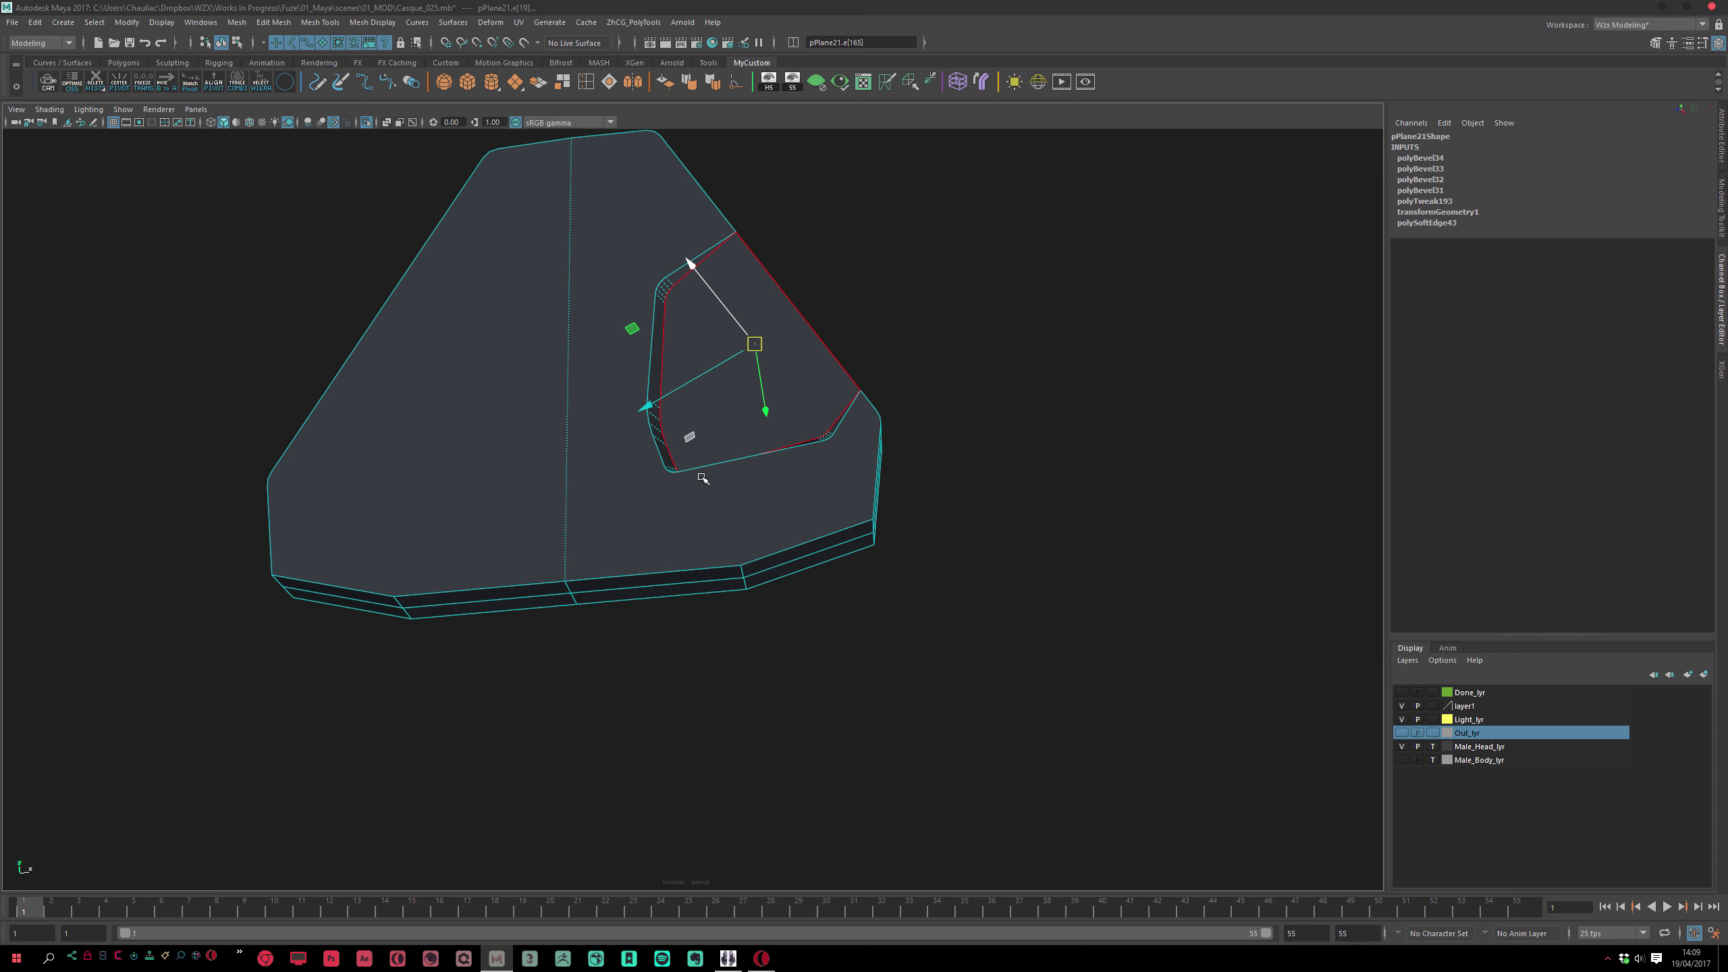
alt+right_drag(702, 479, 769, 507)
right_drag(789, 618, 777, 601)
click(767, 604)
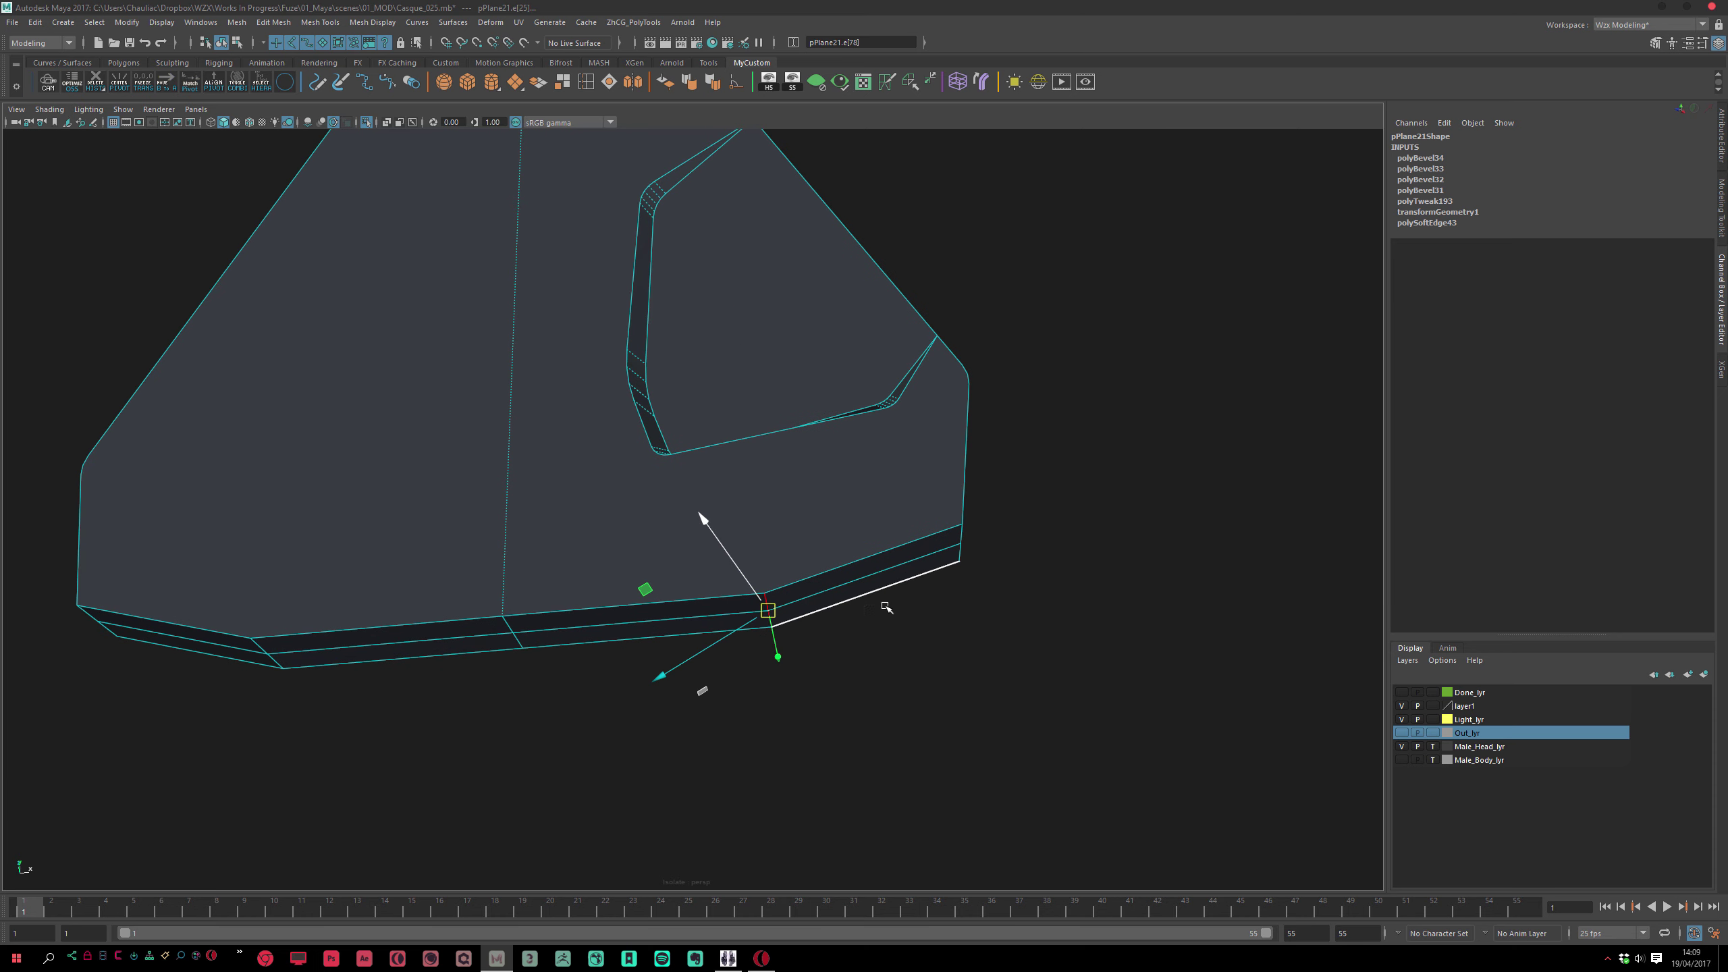
key(ctrl+b)
key(ctrl+z)
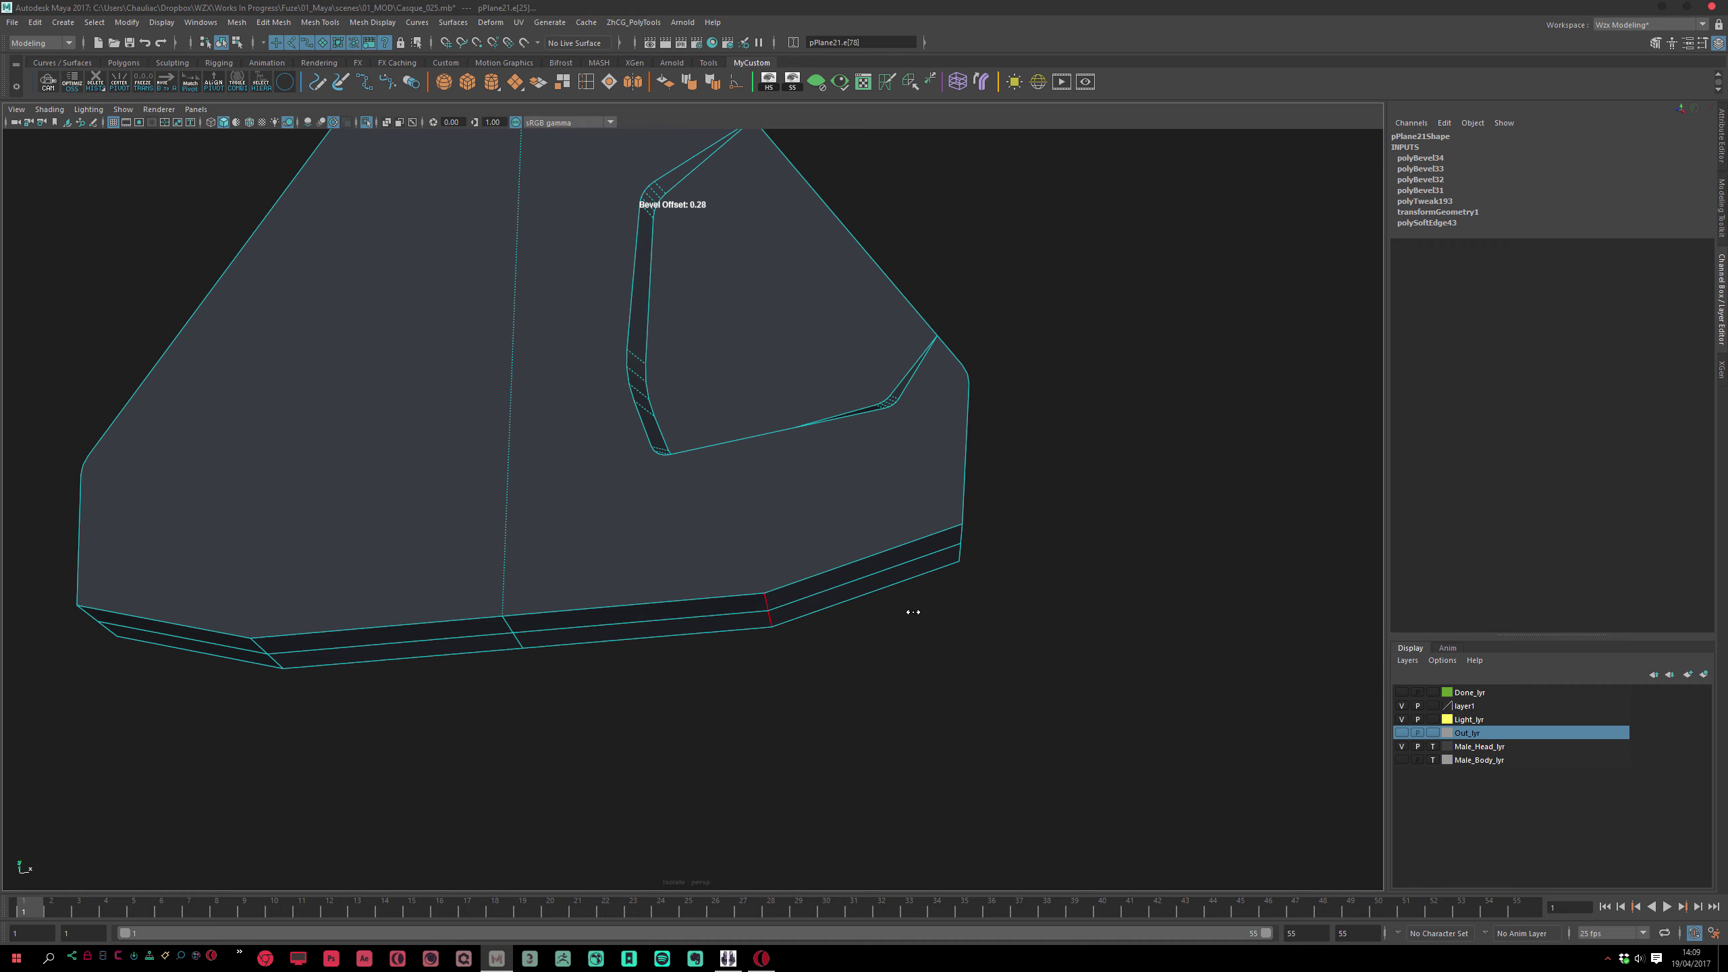
click(1010, 643)
click(1011, 643)
Delete the extra edge loop running around the middle of the insert's side thickness
alt+right_drag(1010, 643, 879, 575)
alt+drag(879, 575, 706, 551)
click(711, 638)
double_click(687, 519)
shift+right_drag(687, 519, 446, 713)
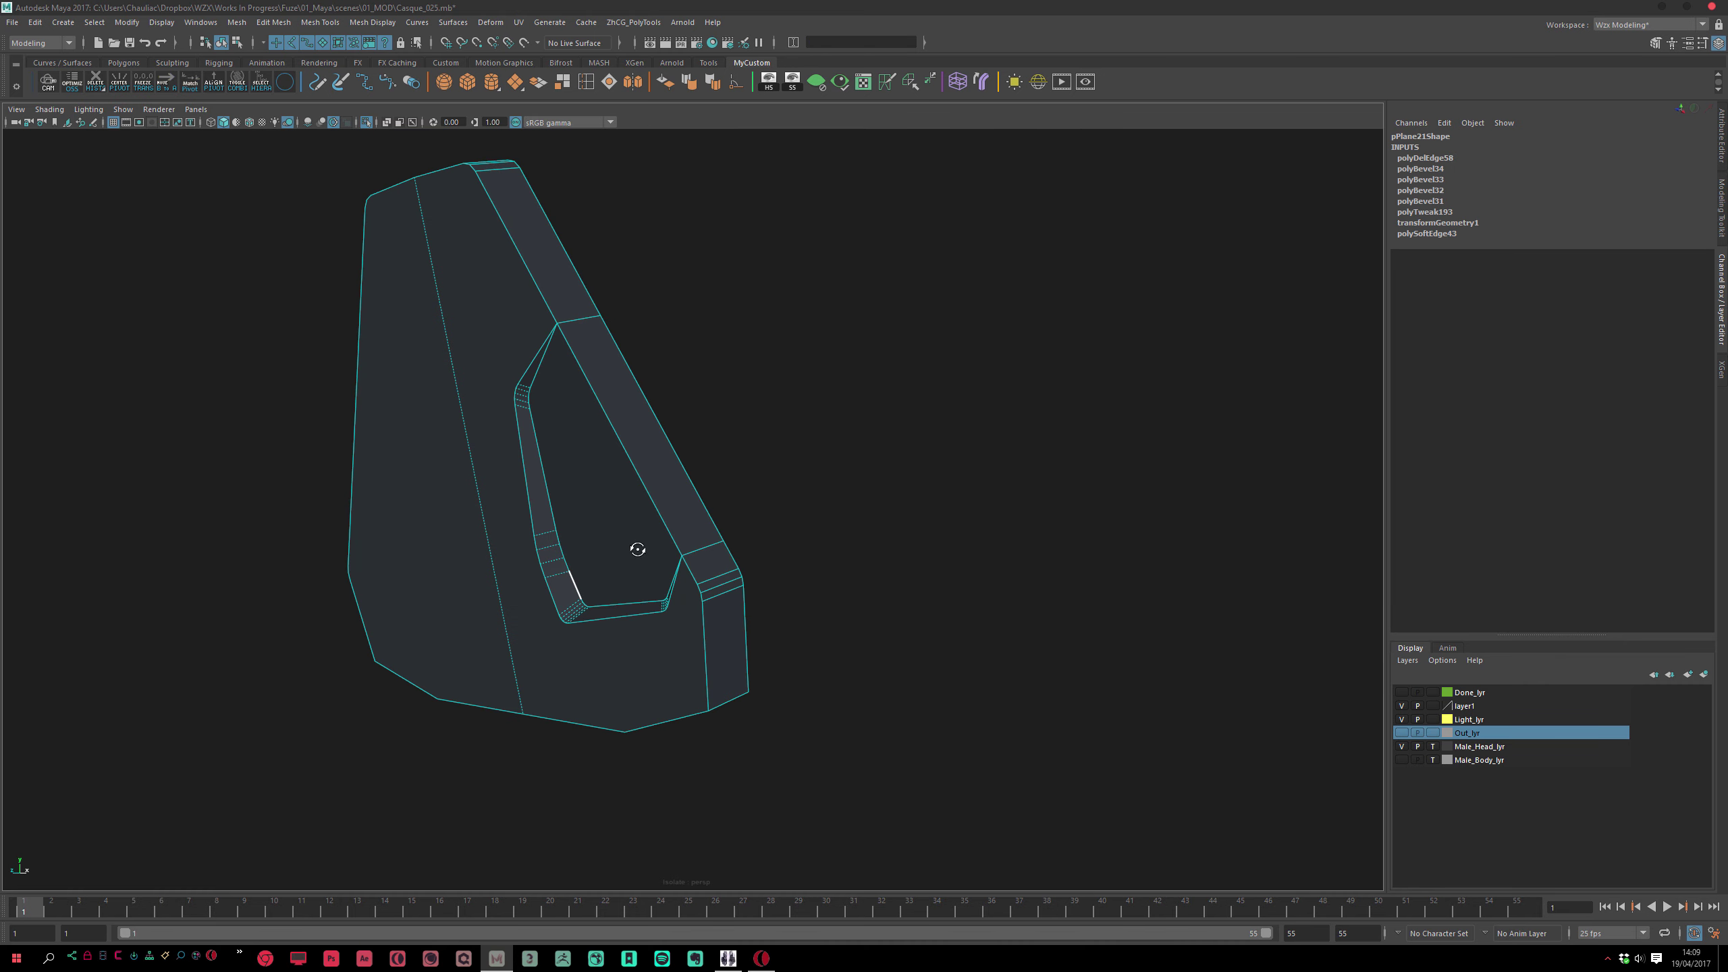
Select three unwanted faces in the lower part of the insert and delete them
alt+drag(637, 549, 741, 544)
key(F8)
alt+right_drag(670, 546, 727, 554)
alt+drag(727, 554, 654, 598)
key(F11)
click(678, 631)
shift+click(744, 625)
shift+click(617, 618)
key(Delete)
Examine the insert's front face and recessed facet in selected and unselected shading
alt+drag(833, 643, 912, 575)
alt+right_drag(912, 576, 936, 575)
alt+drag(864, 552, 884, 545)
alt+middle_drag(878, 541, 869, 472)
alt+right_drag(868, 471, 899, 532)
alt+middle_drag(898, 533, 898, 572)
alt+right_drag(876, 611, 799, 568)
alt+drag(792, 565, 816, 563)
alt+right_drag(909, 642, 788, 527)
alt+middle_drag(788, 527, 841, 548)
alt+drag(841, 548, 834, 541)
alt+middle_drag(834, 540, 875, 559)
alt+drag(875, 560, 858, 557)
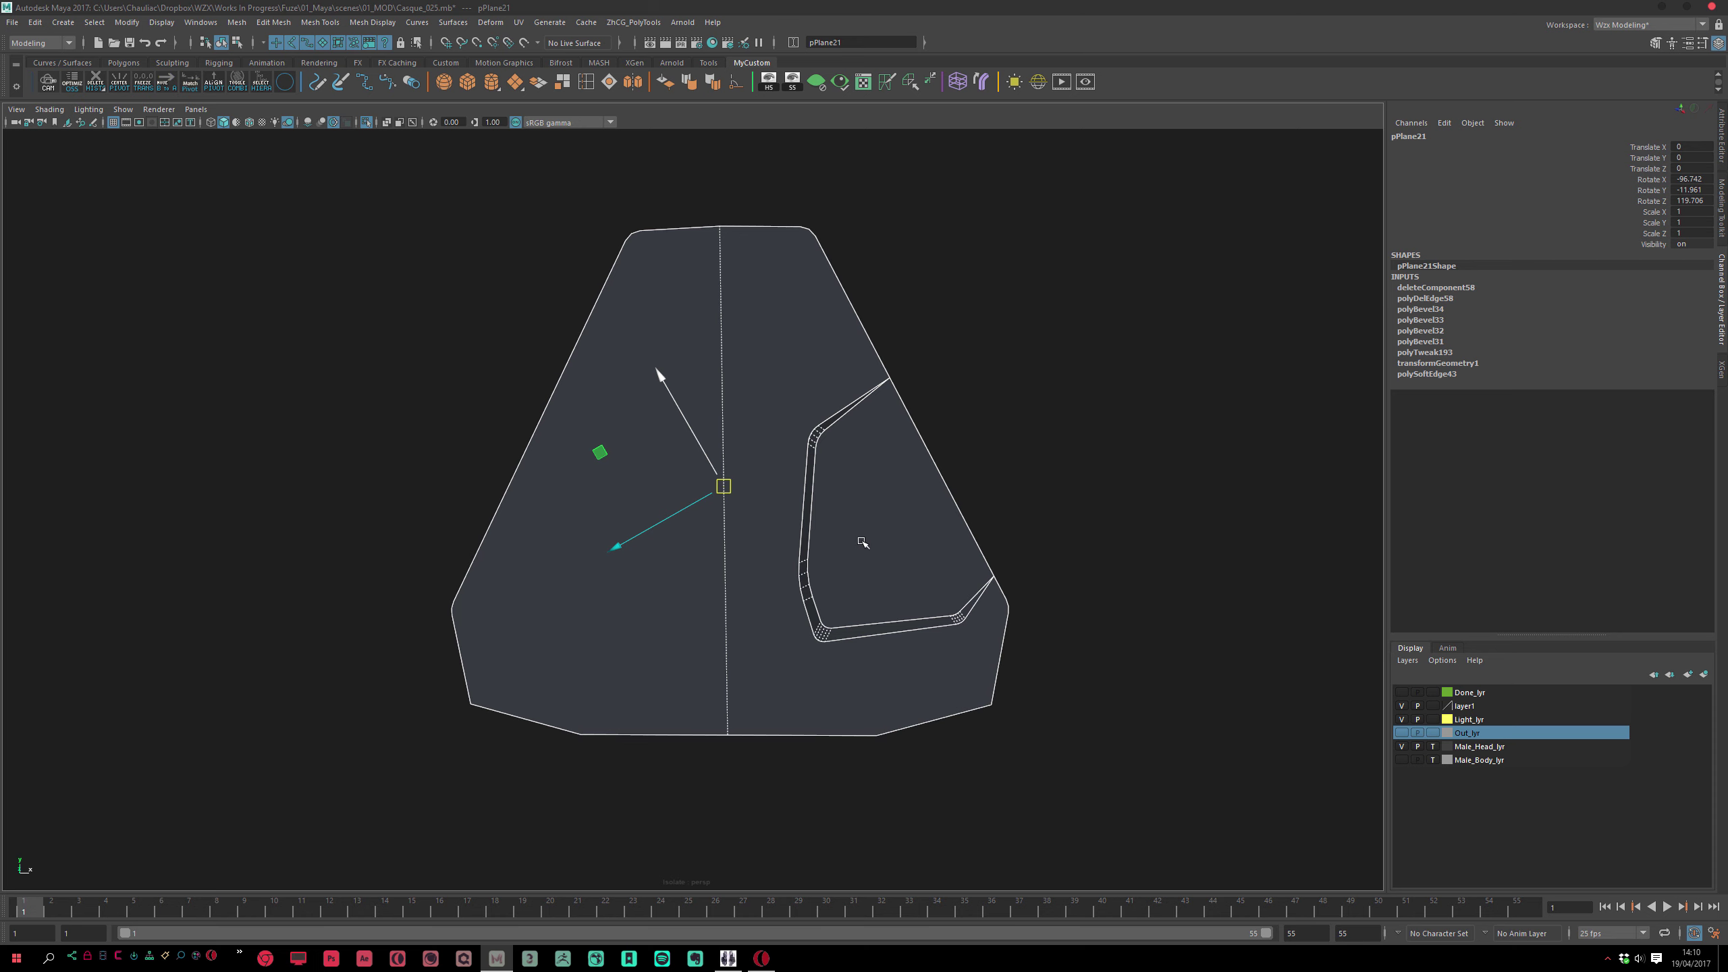
click(978, 470)
alt+middle_drag(748, 591, 763, 565)
alt+right_drag(763, 565, 786, 604)
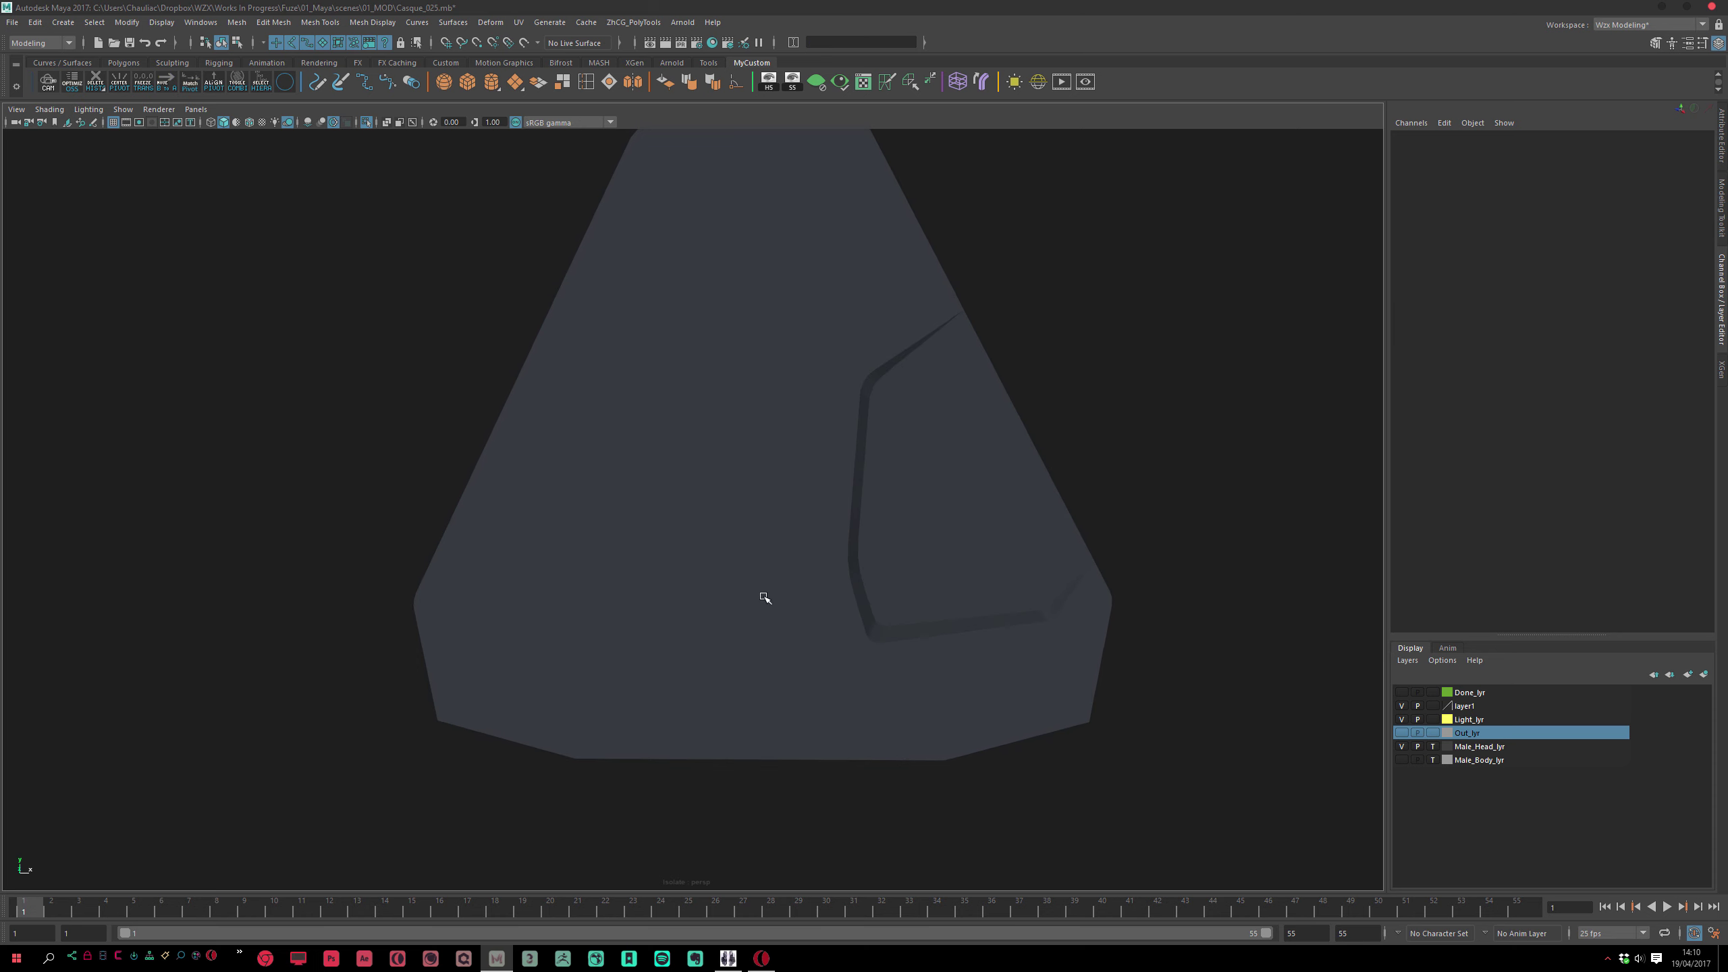
Cut half of a tapered panel outline with chamfered corners into the front face, beginning and ending on the centre line
click(773, 562)
alt+right_drag(767, 531, 731, 443)
alt+middle_drag(785, 456, 788, 500)
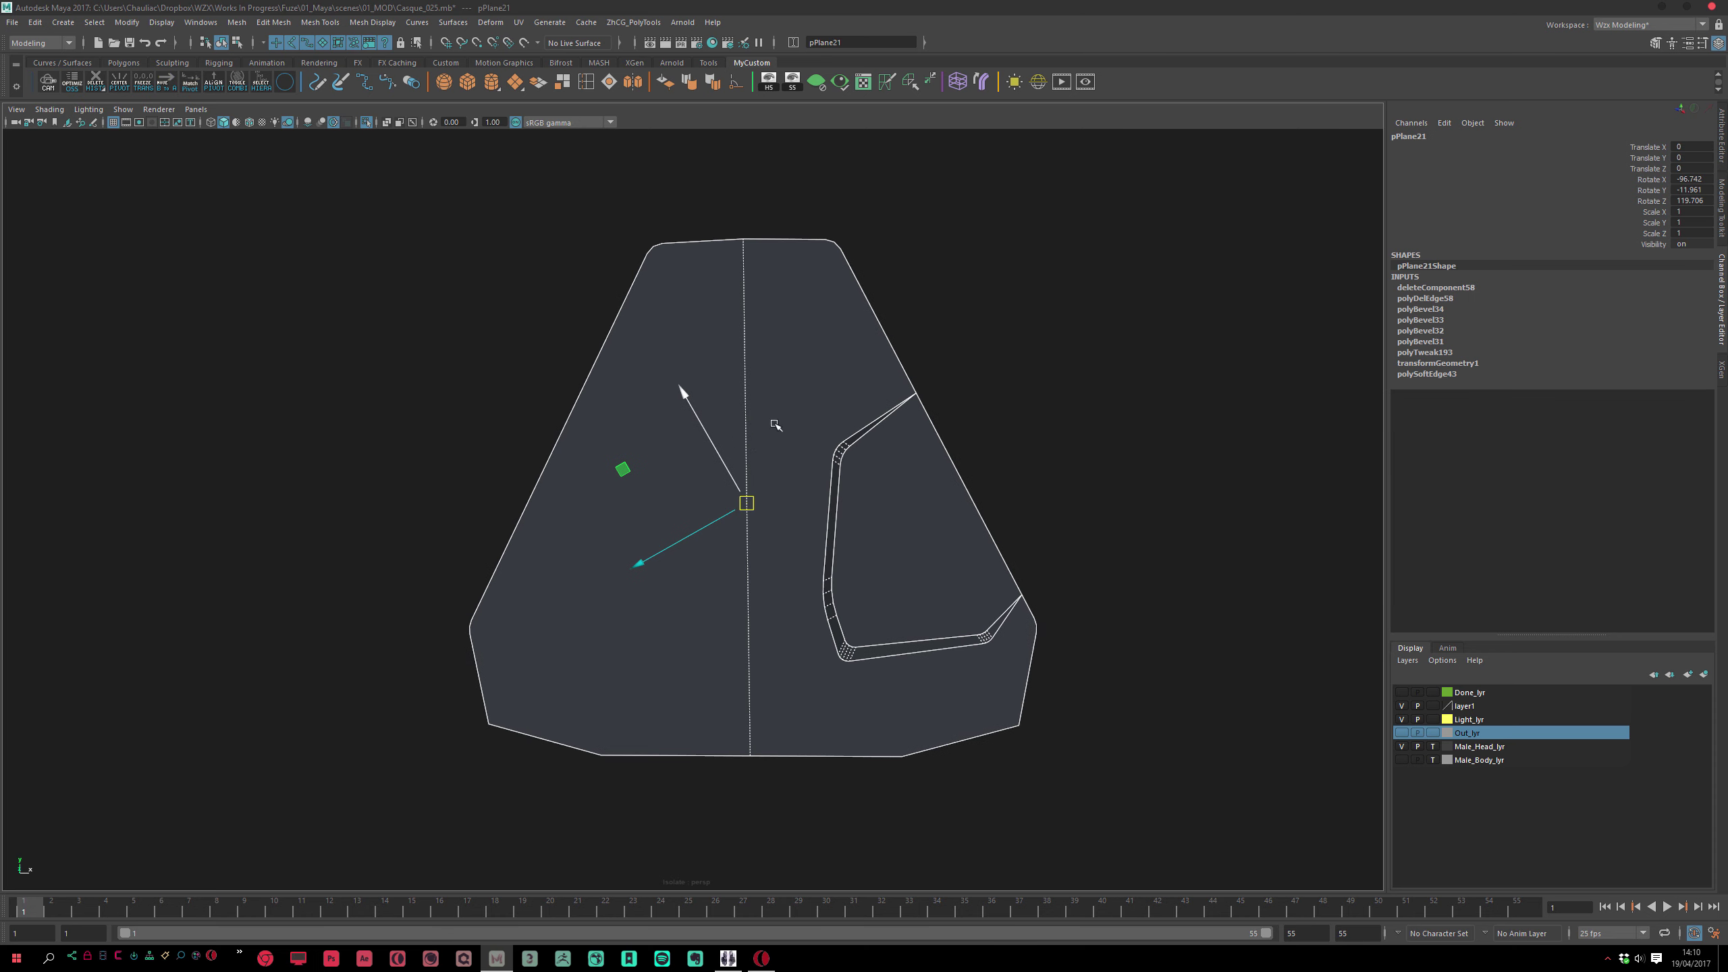
right_drag(756, 427, 748, 395)
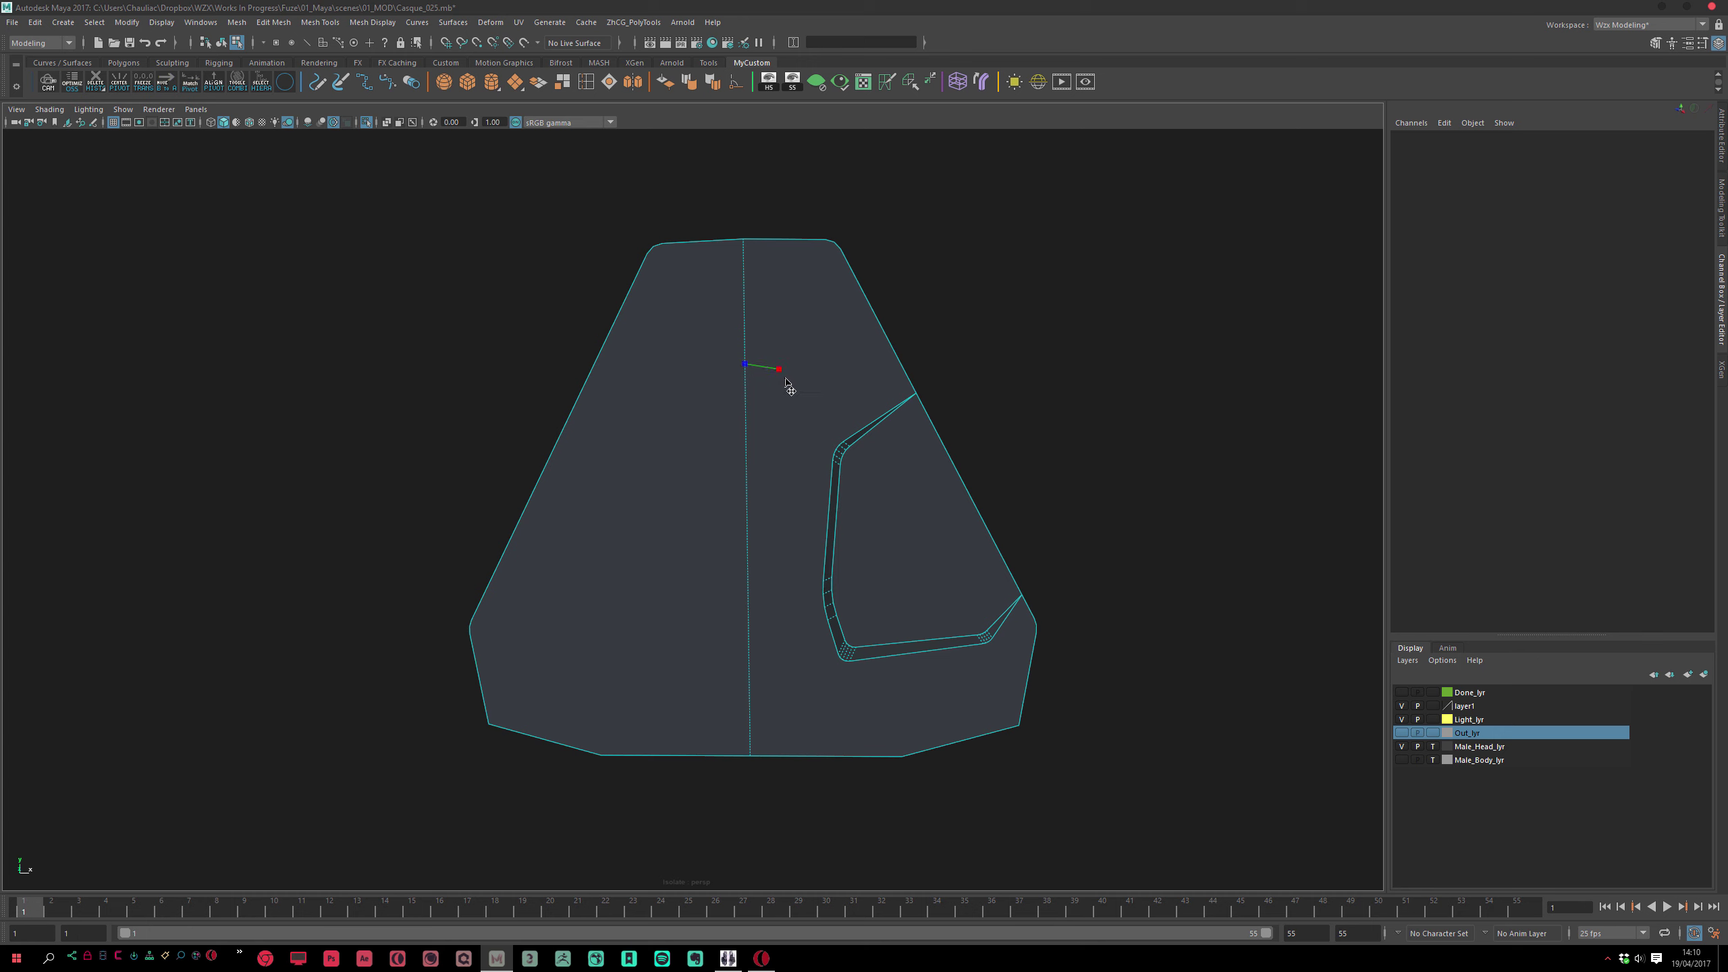
click(776, 553)
drag(778, 558, 772, 563)
click(761, 574)
key(q)
Adjust the lower vertex position of the cut panel outline and return to the whole object
alt+right_drag(797, 621, 844, 653)
key(F9)
mouse_move(764, 566)
mouse_down()
mouse_move(726, 610)
mouse_move(765, 608)
mouse_move(760, 589)
mouse_up()
key(F8)
click(1076, 494)
alt+right_drag(837, 511, 758, 555)
click(758, 524)
alt+right_drag(826, 450, 764, 459)
alt+drag(764, 459, 758, 474)
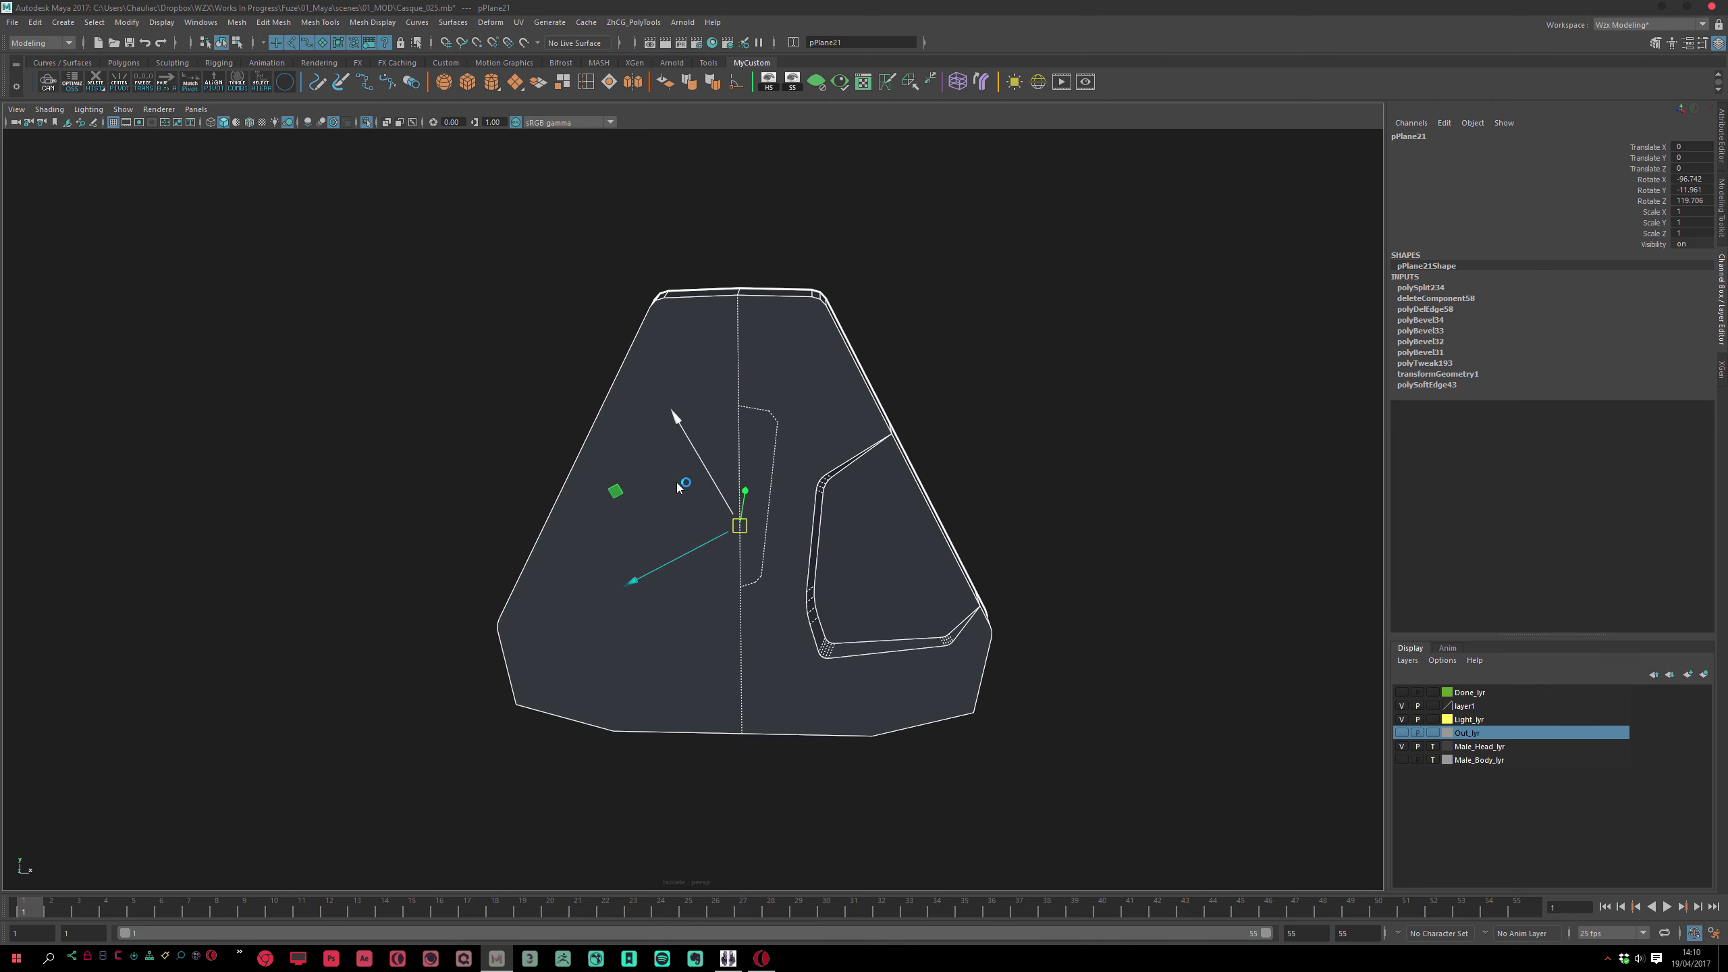
Delete the insert's half without the recessed facet, up to the centre line
key(F11)
click(617, 391)
key(Delete)
key(F8)
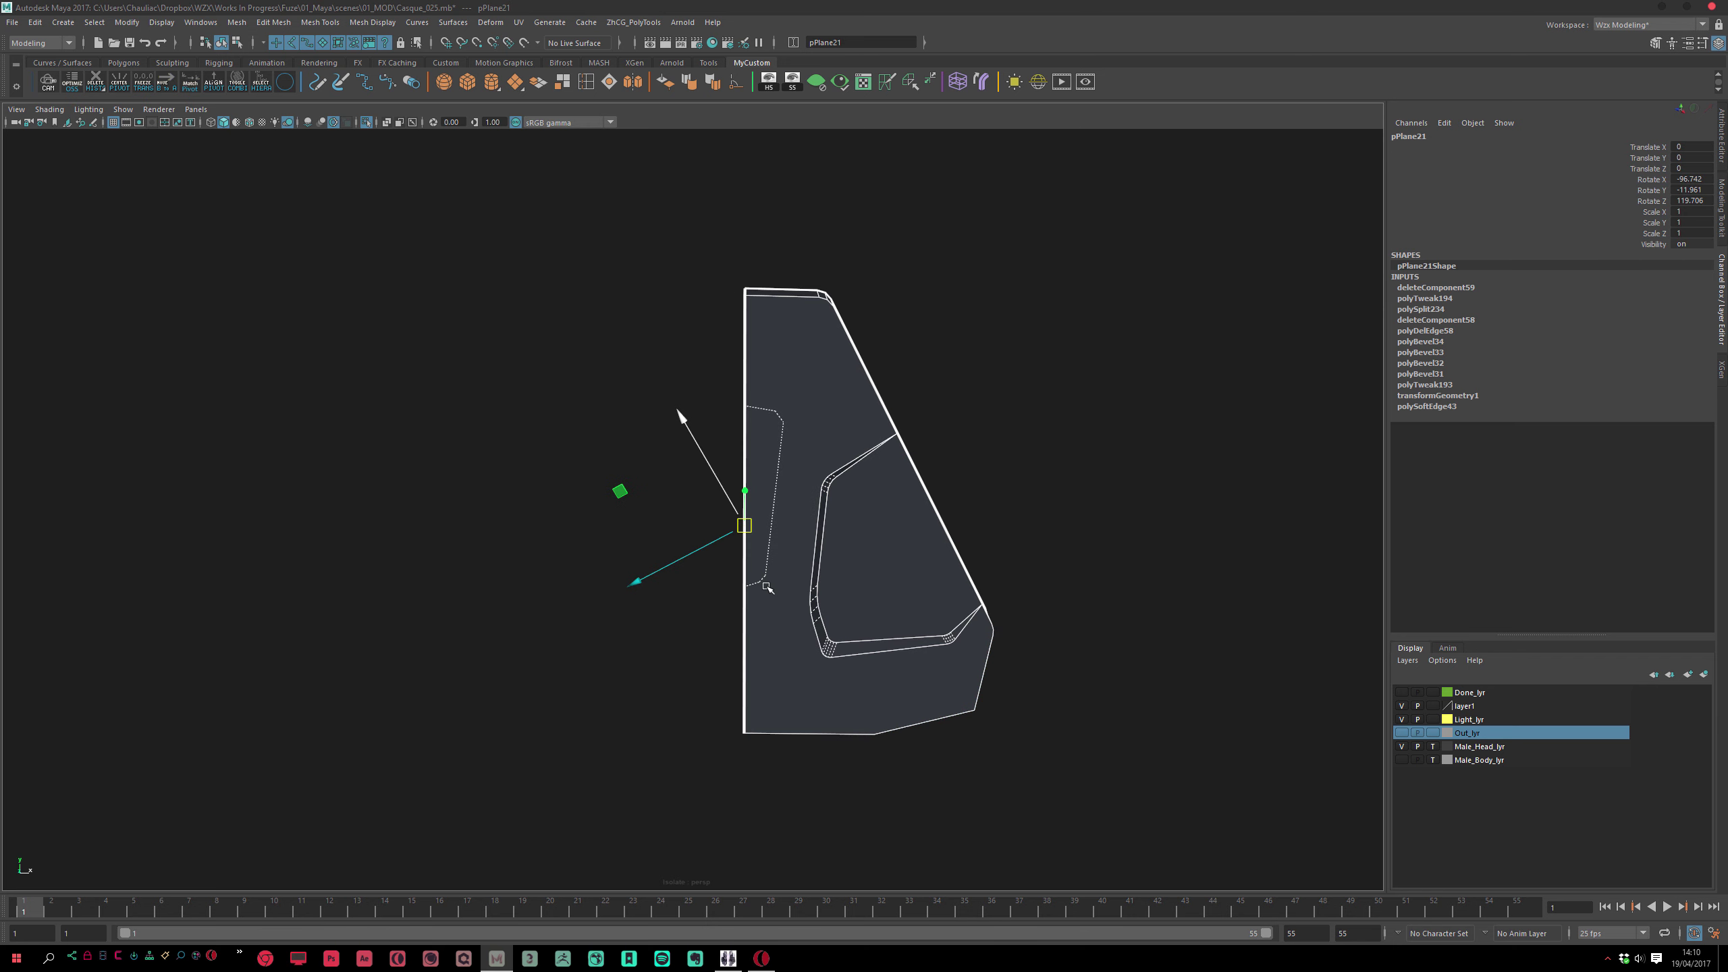
Freeze transformations and delete history on the remaining half, and make a mirrored duplicate with Scale X at -1
click(143, 86)
click(95, 84)
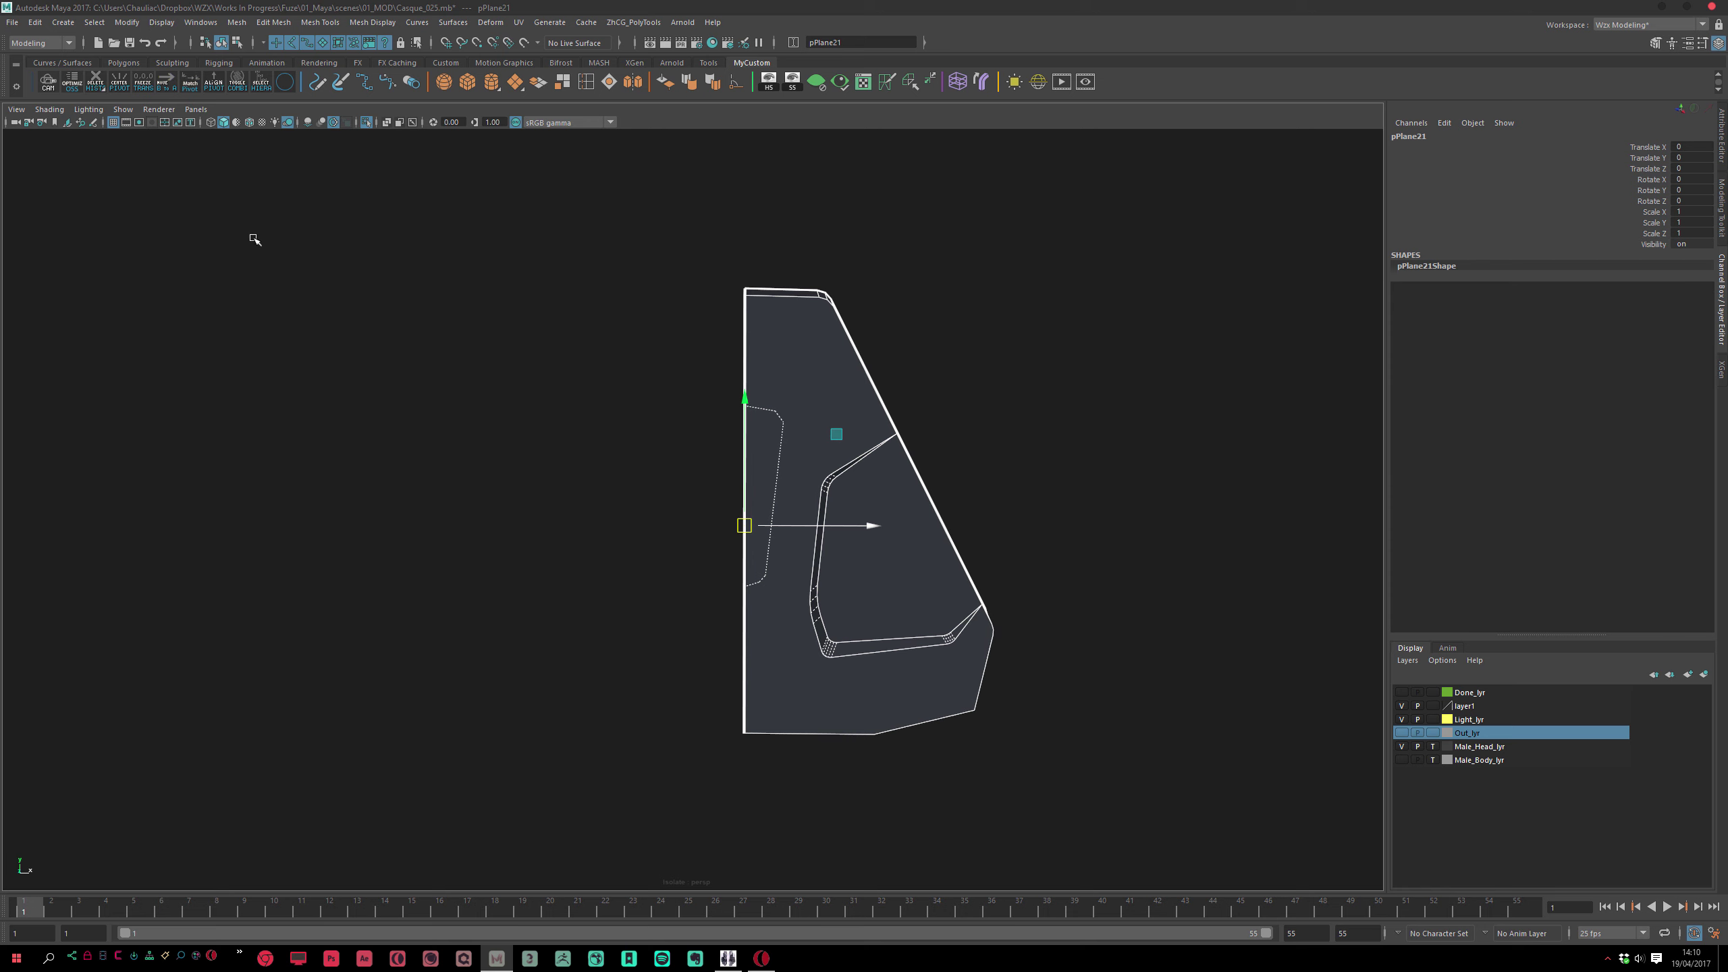
key(ctrl+shift+d)
click(920, 312)
Select both mirrored halves and combine them into one mesh
click(819, 396)
alt+drag(816, 396, 814, 406)
scroll(707, 424, up, 2)
shift+click(684, 419)
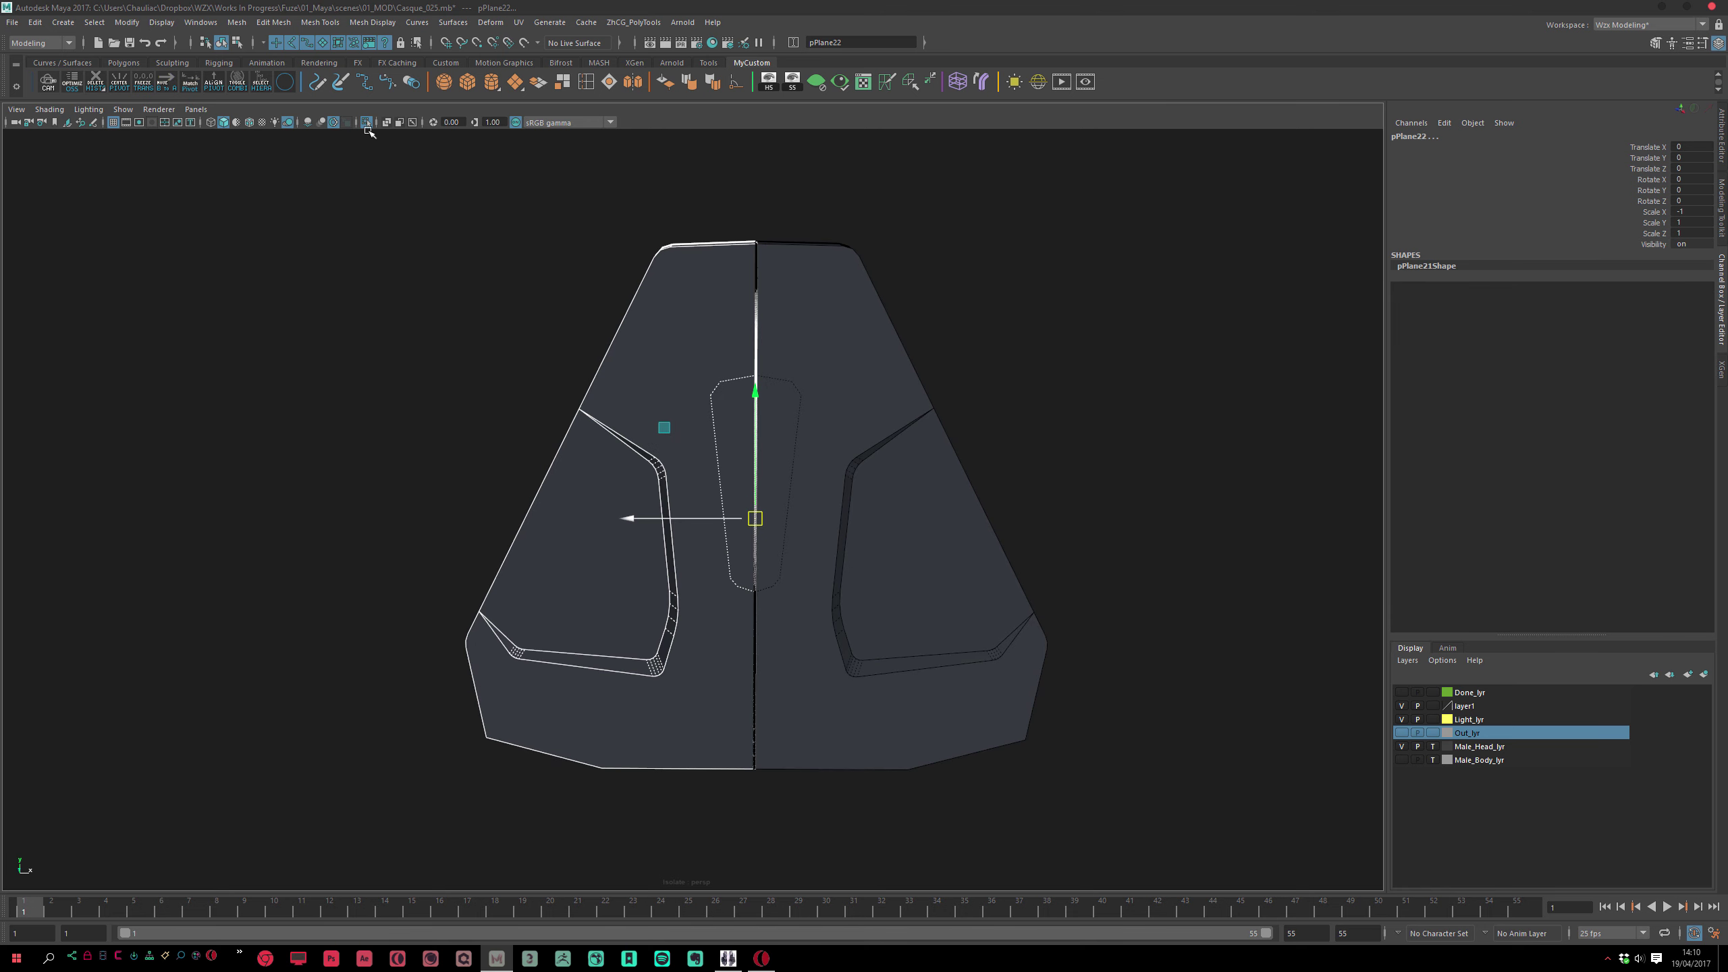
click(236, 22)
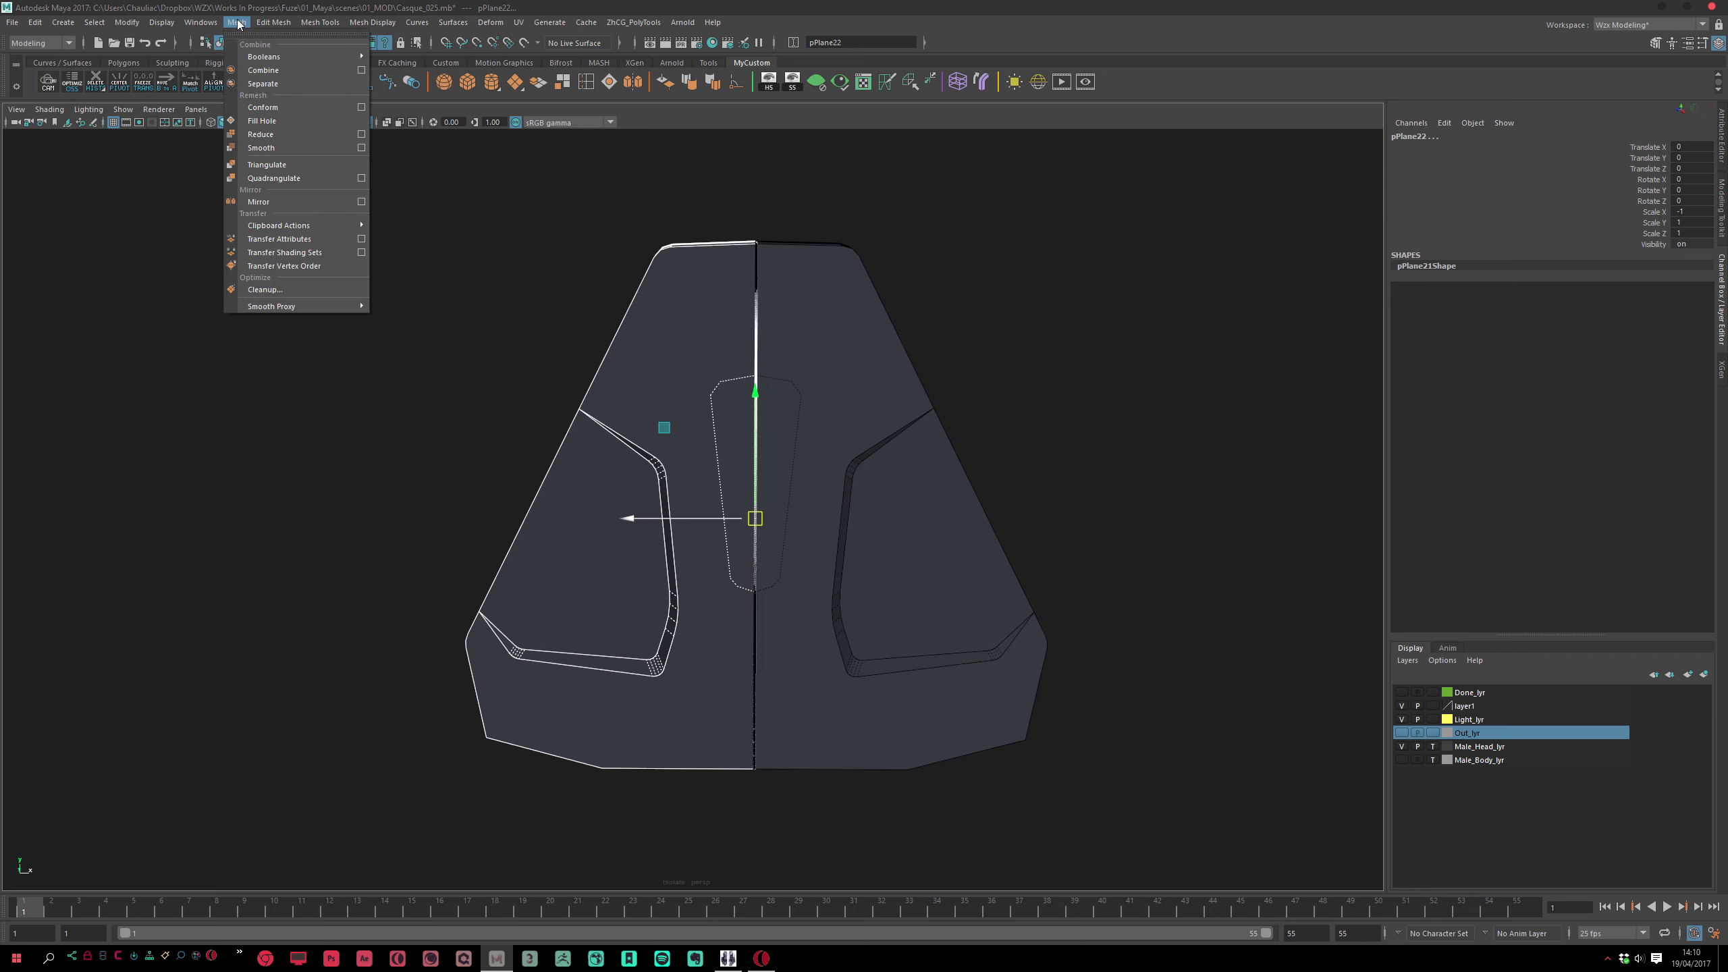
click(272, 71)
Merge the overlapping vertices along the combined mesh's centre seam
right_drag(794, 340, 787, 213)
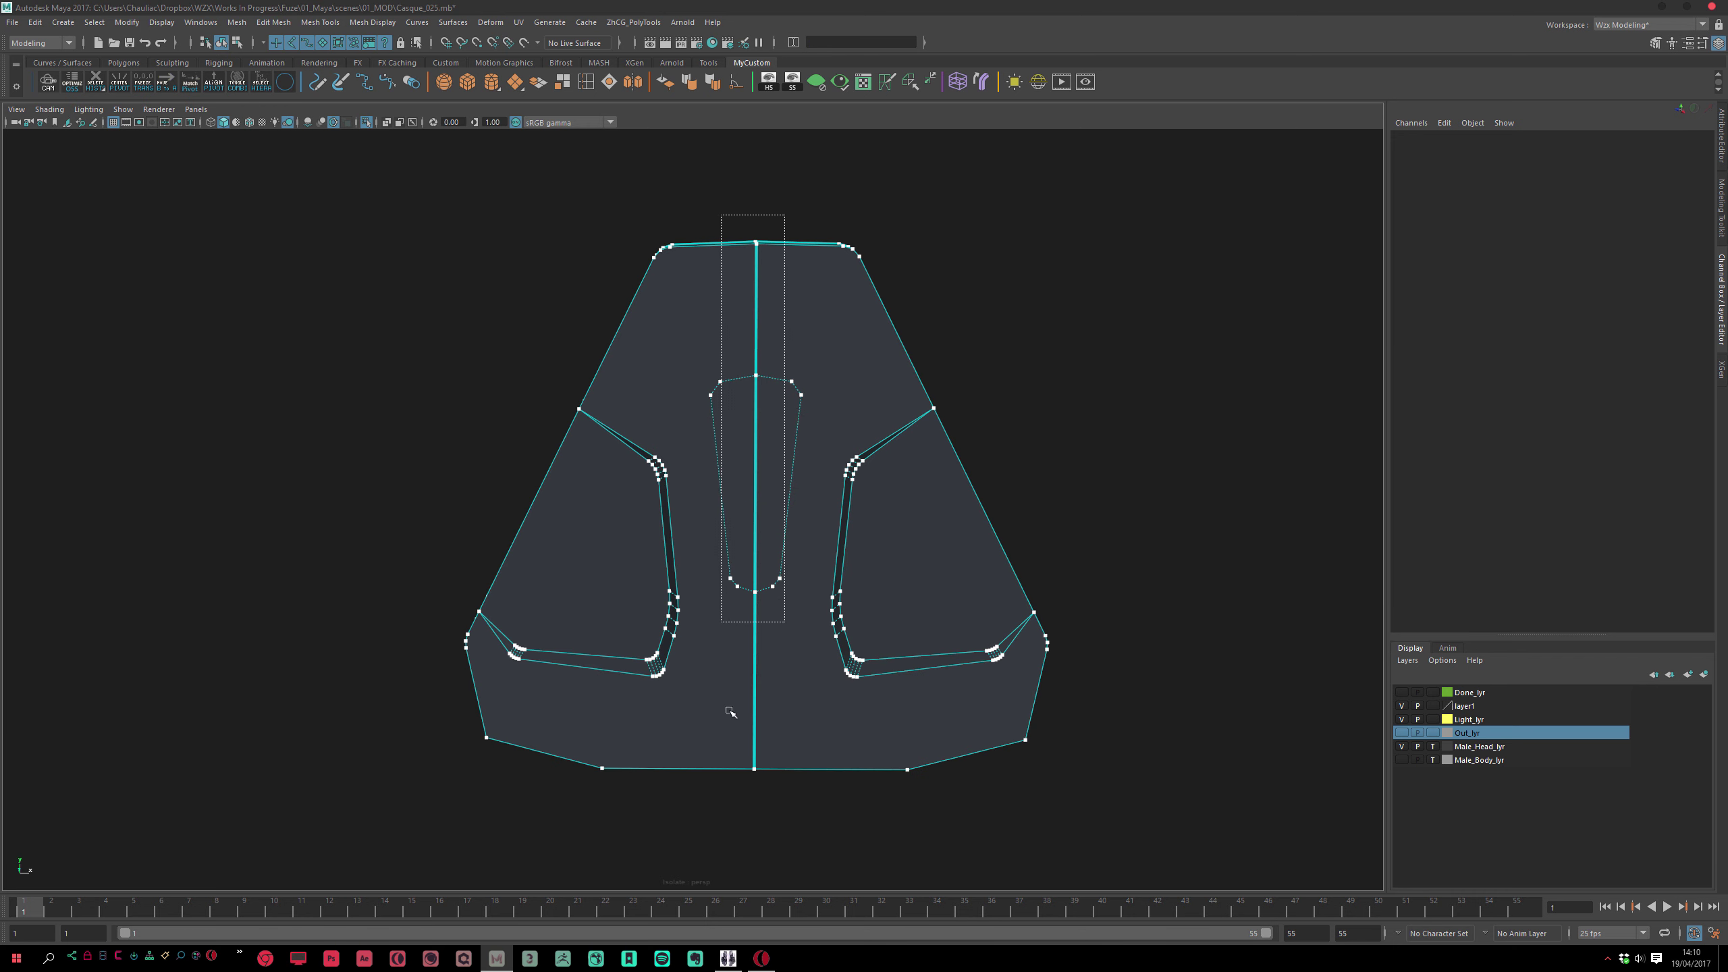
drag(729, 711, 739, 833)
key(m)
key(F8)
Extrude the two faces of the central tapered panel with a small inward offset
right_drag(751, 392, 760, 472)
click(771, 452)
alt+drag(883, 475, 824, 521)
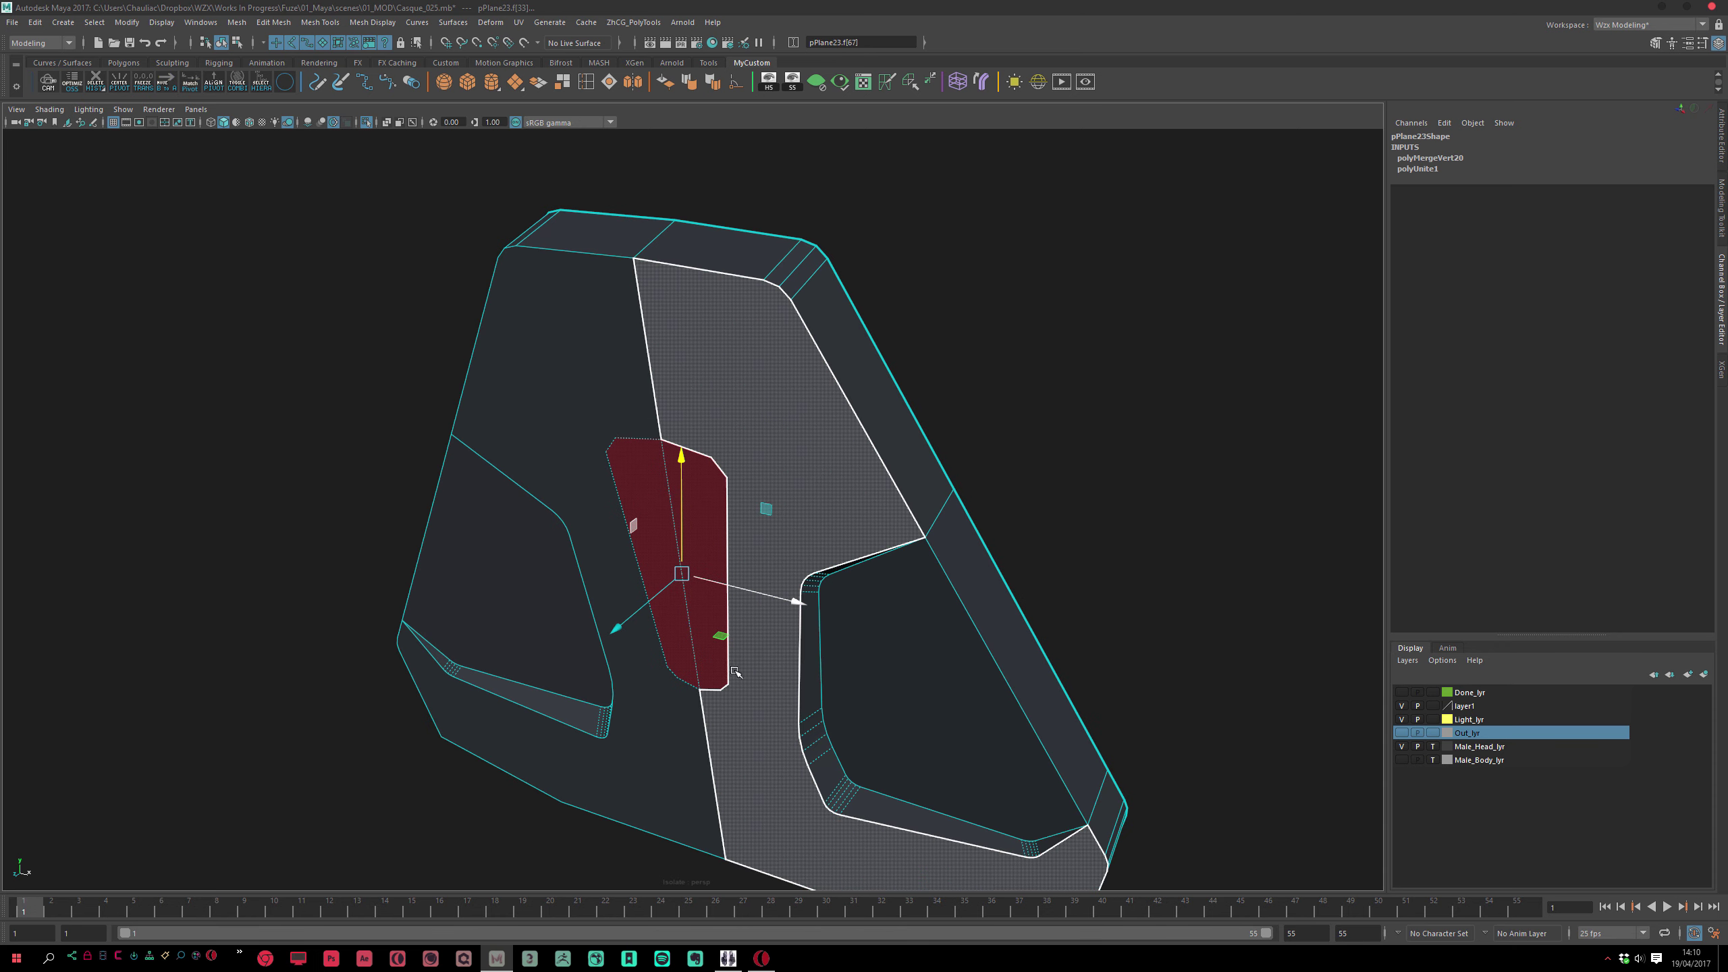
scroll(733, 640, up, 2)
key(ctrl+e)
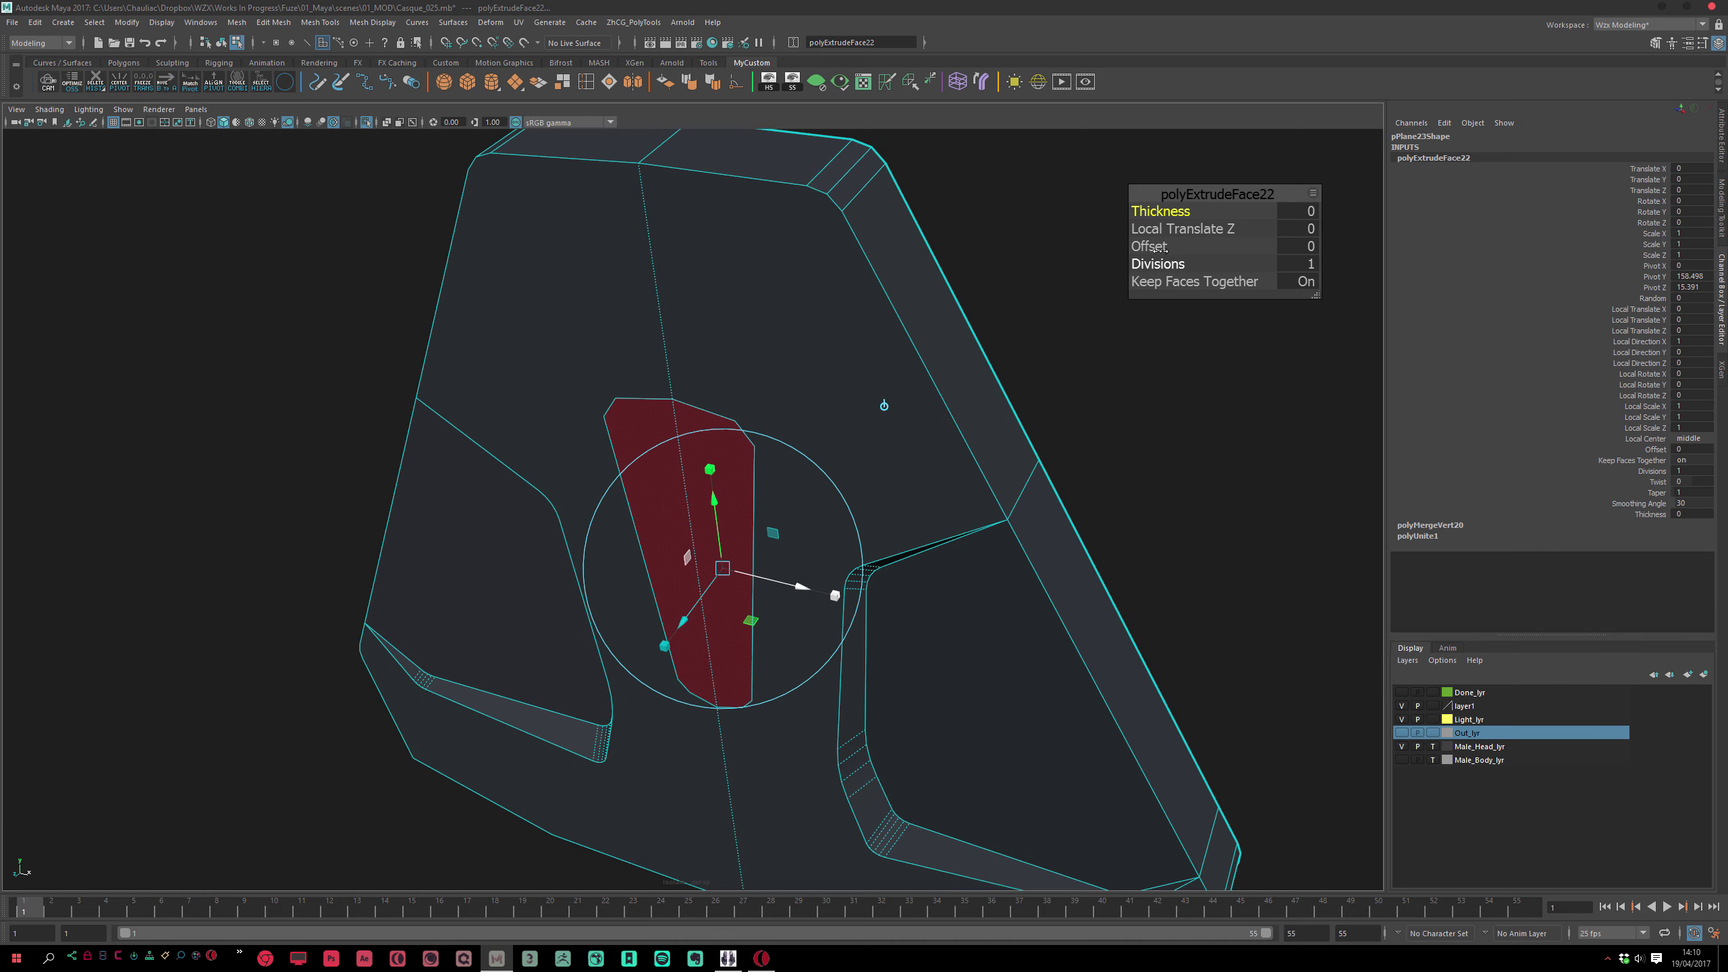
drag(1154, 245, 1157, 245)
Extrude the central panel faces again, sinking them by about 0.035 with an offset of 0.04
key(ctrl+e)
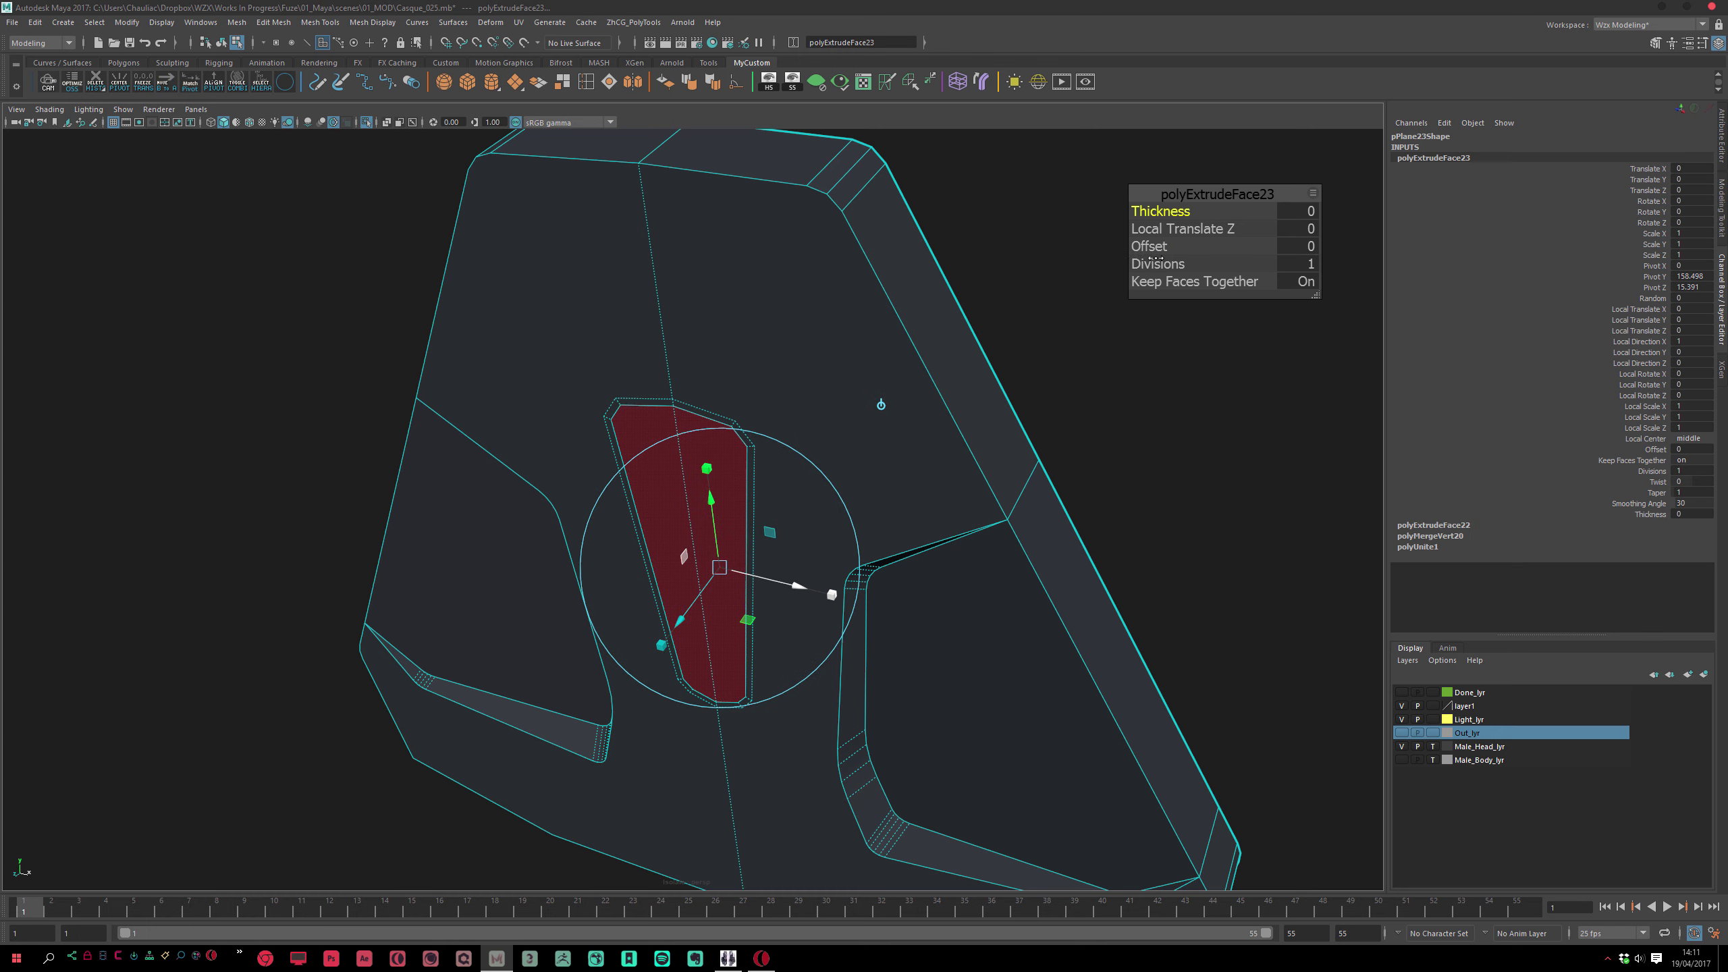
drag(682, 621, 688, 613)
alt+drag(690, 549, 854, 565)
drag(1154, 246, 1154, 246)
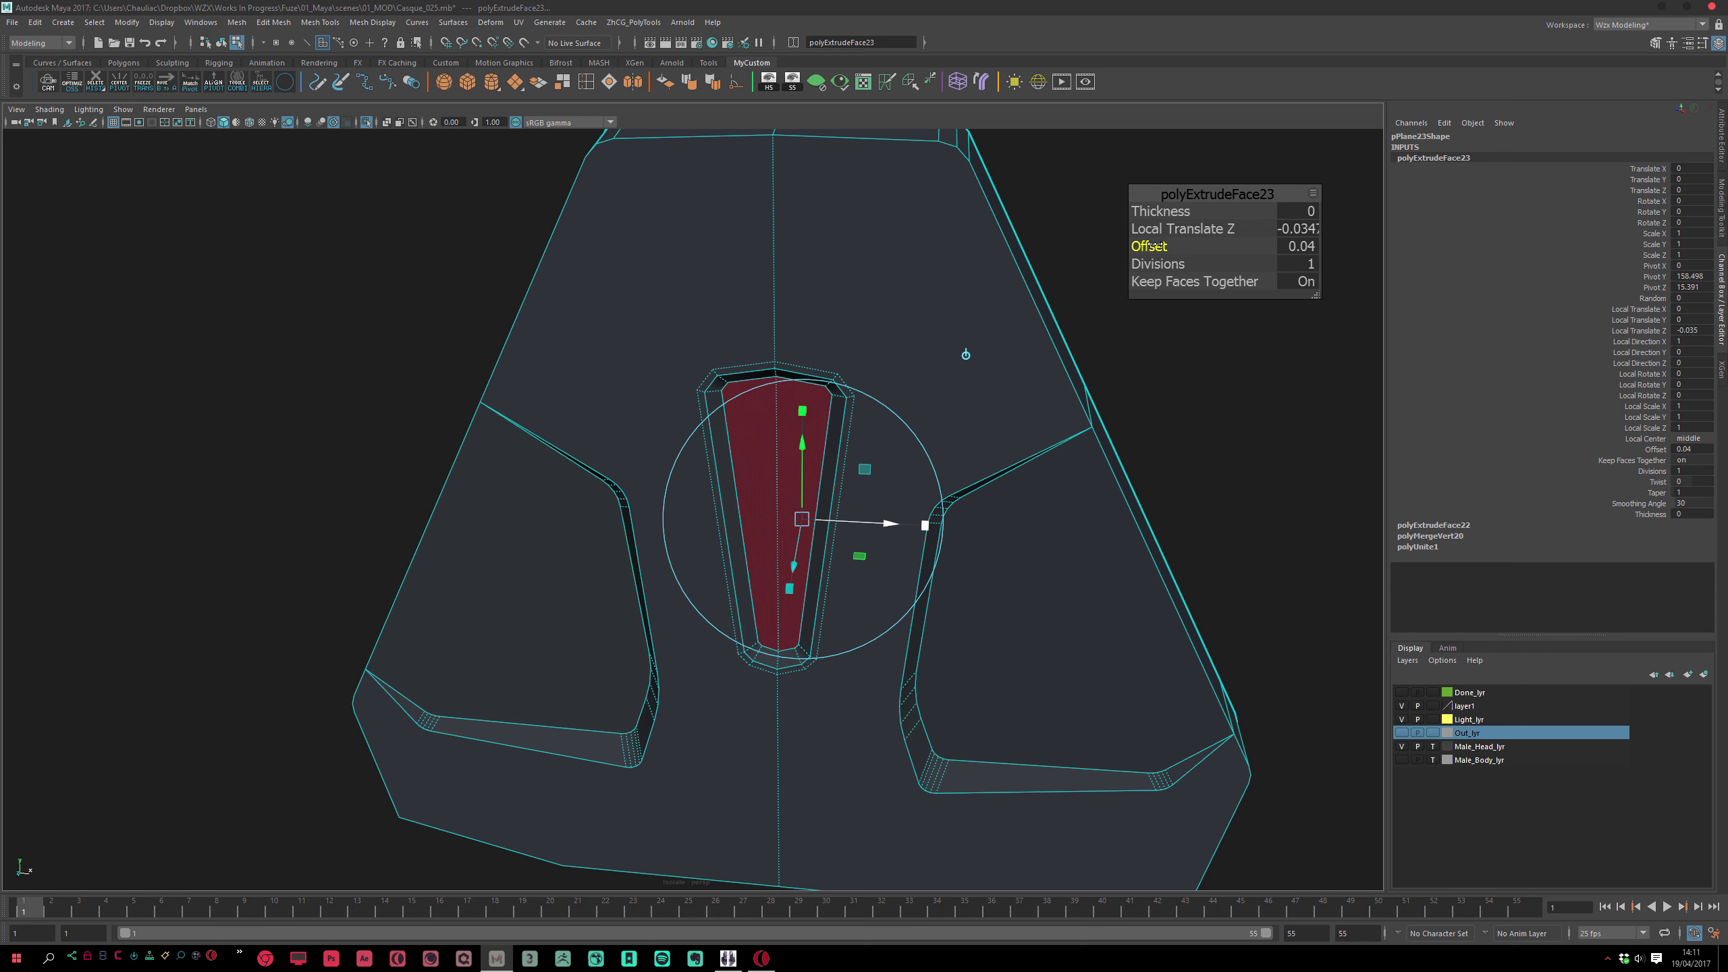
Leave the extrusion and examine the recessed centre panel on the whole insert
key(F8)
click(1139, 423)
alt+right_drag(1139, 423, 922, 413)
mouse_move(922, 413)
alt+mouse_down()
mouse_move(949, 409)
mouse_move(915, 409)
alt+mouse_up()
alt+right_drag(877, 470, 912, 491)
alt+drag(911, 491, 868, 505)
click(857, 484)
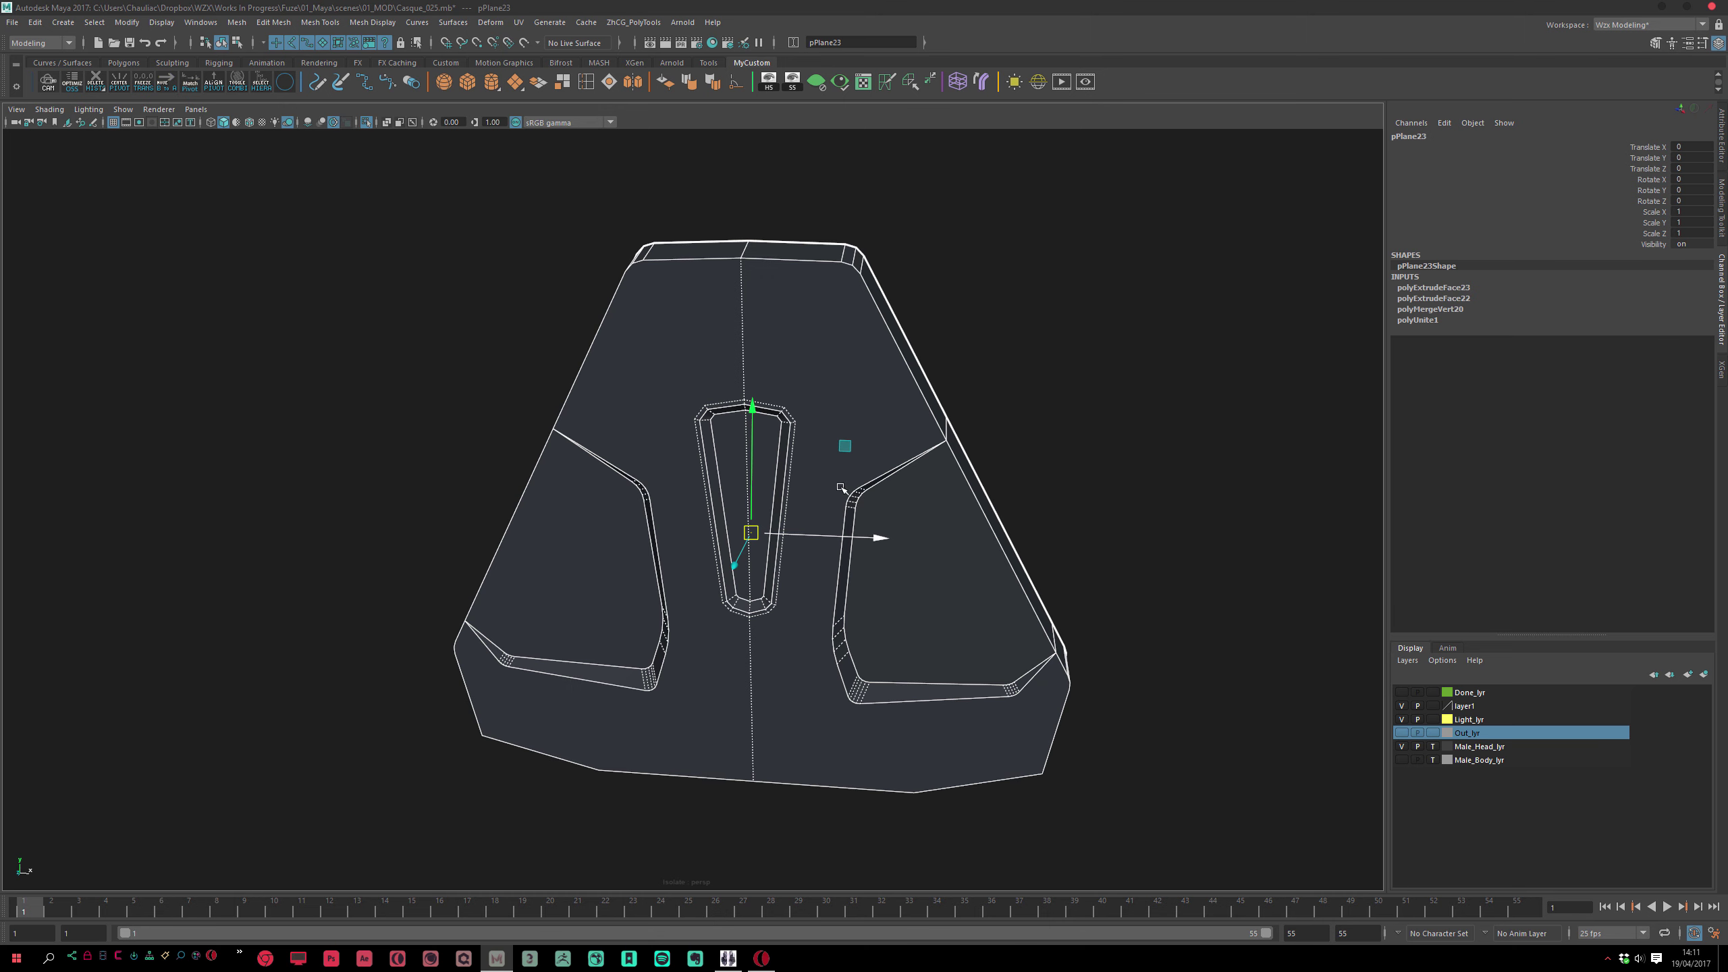
right_drag(840, 487, 834, 556)
alt+right_drag(933, 705, 846, 576)
click(1050, 388)
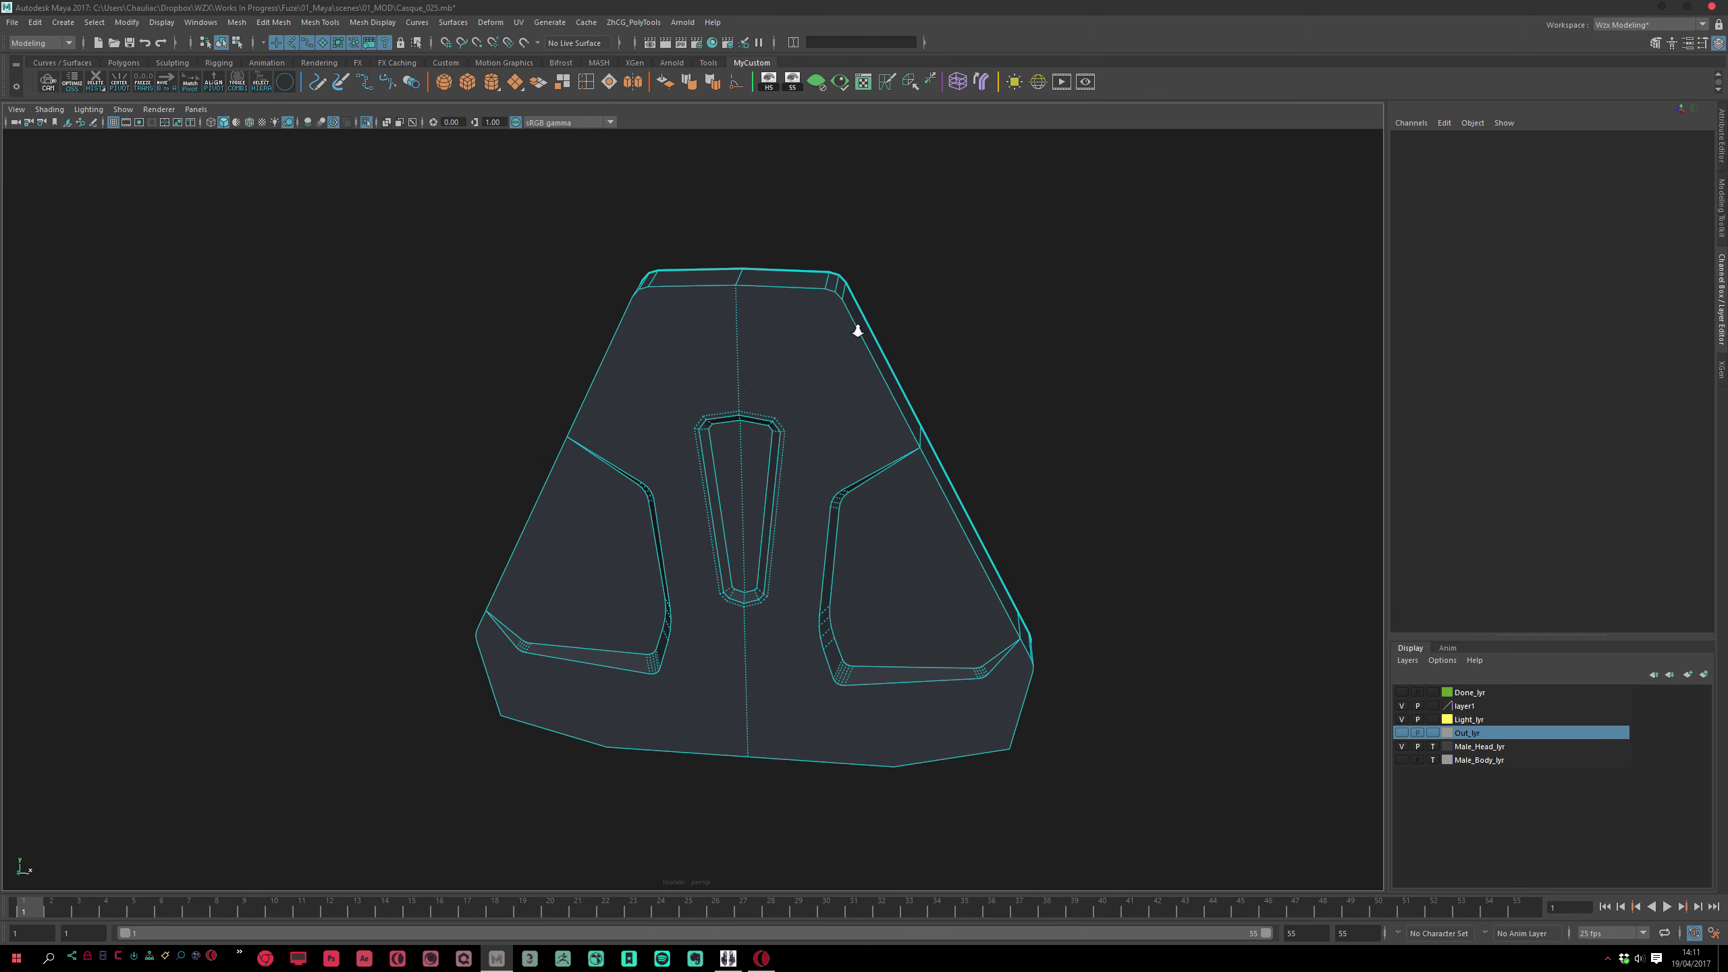
Select the recessed centre panel's floor faces and grow the selection to include its surrounding walls and rim
scroll(857, 331, up, 3)
click(749, 442)
scroll(887, 655, up, 4)
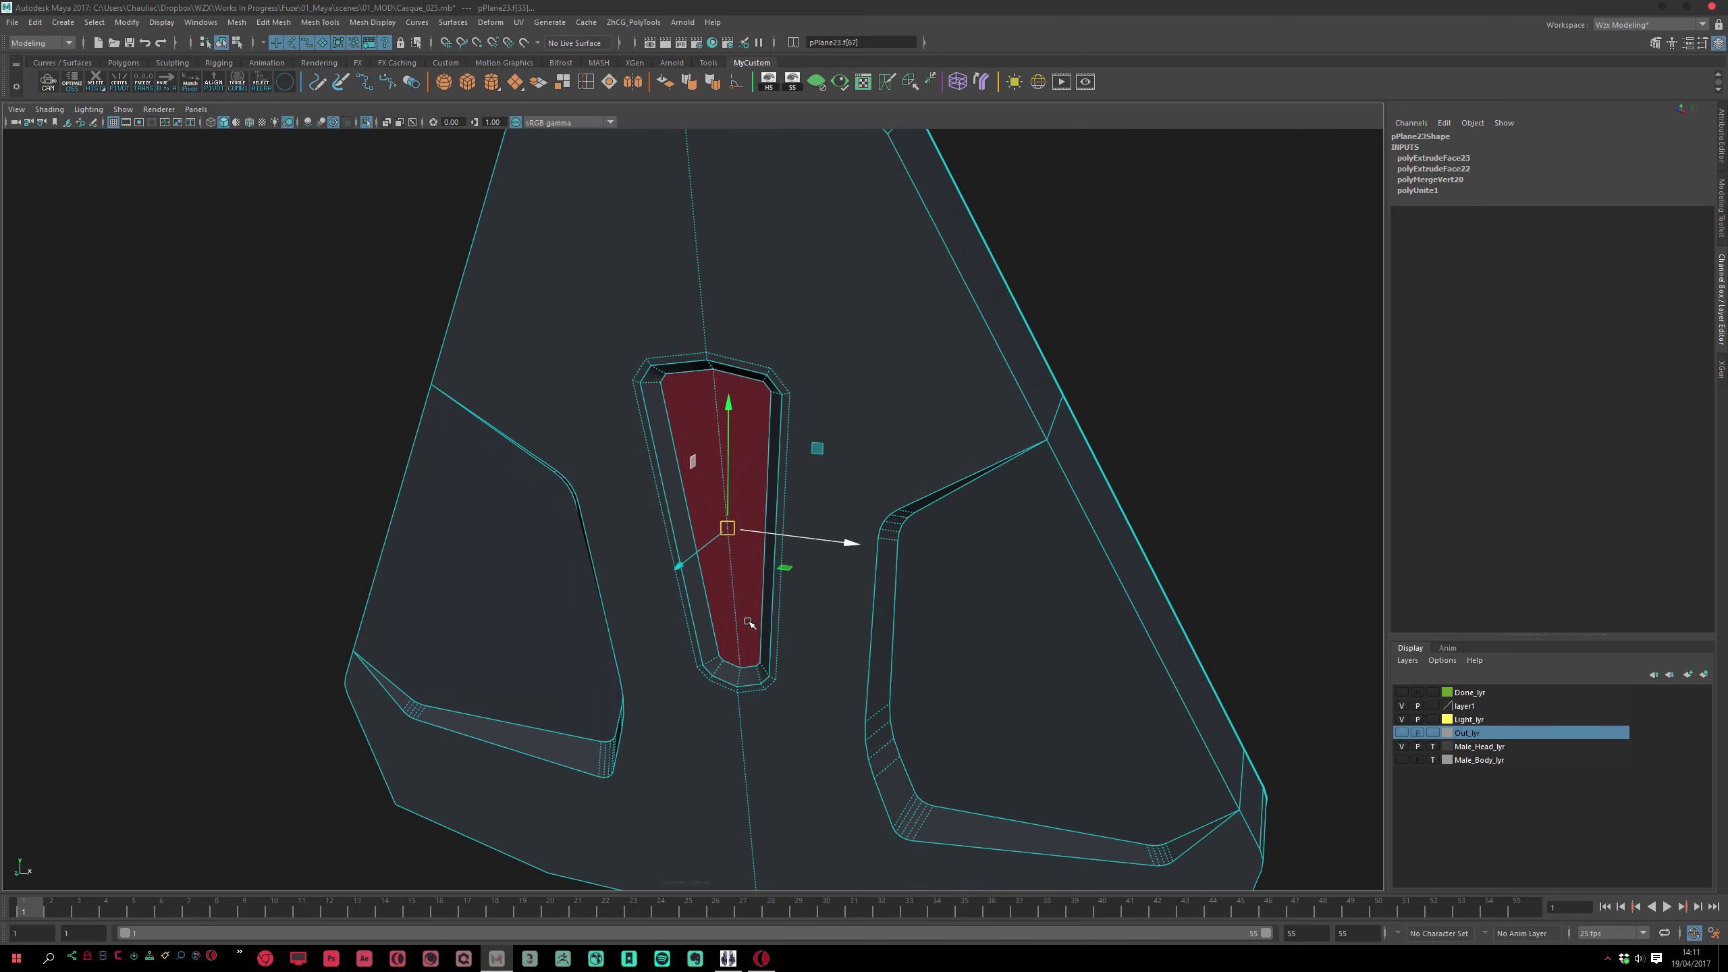
alt+drag(748, 623, 688, 594)
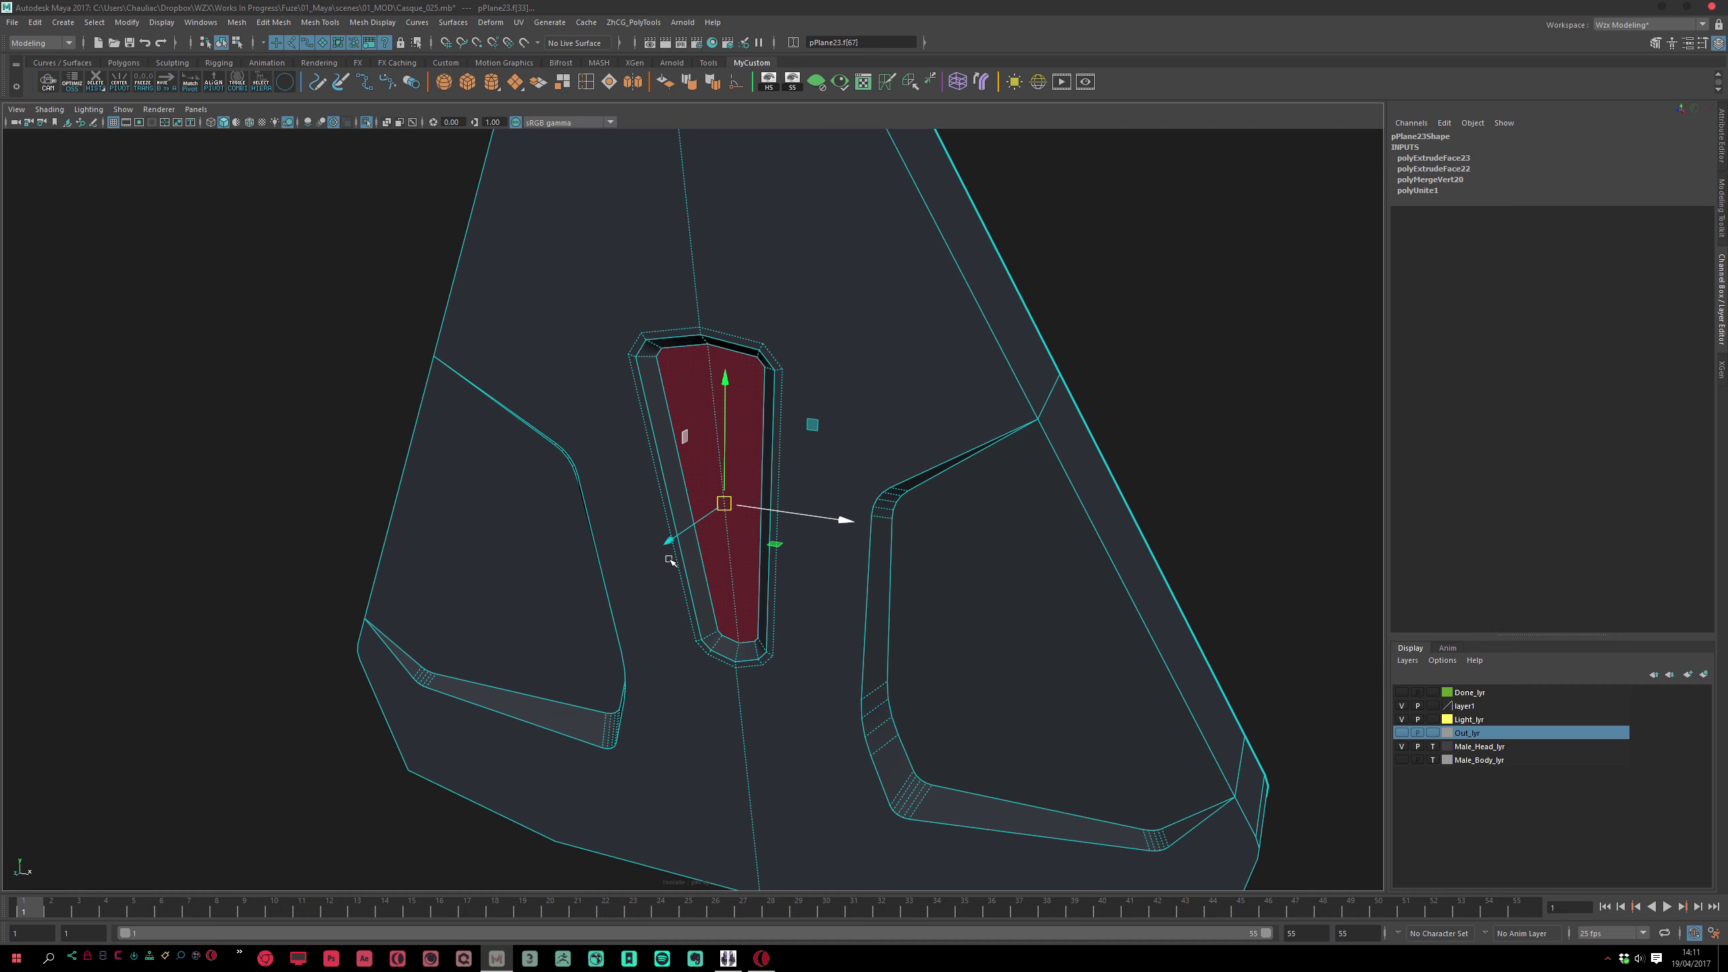
mouse_move(677, 584)
alt+mouse_down()
mouse_move(659, 571)
mouse_move(689, 576)
alt+mouse_up()
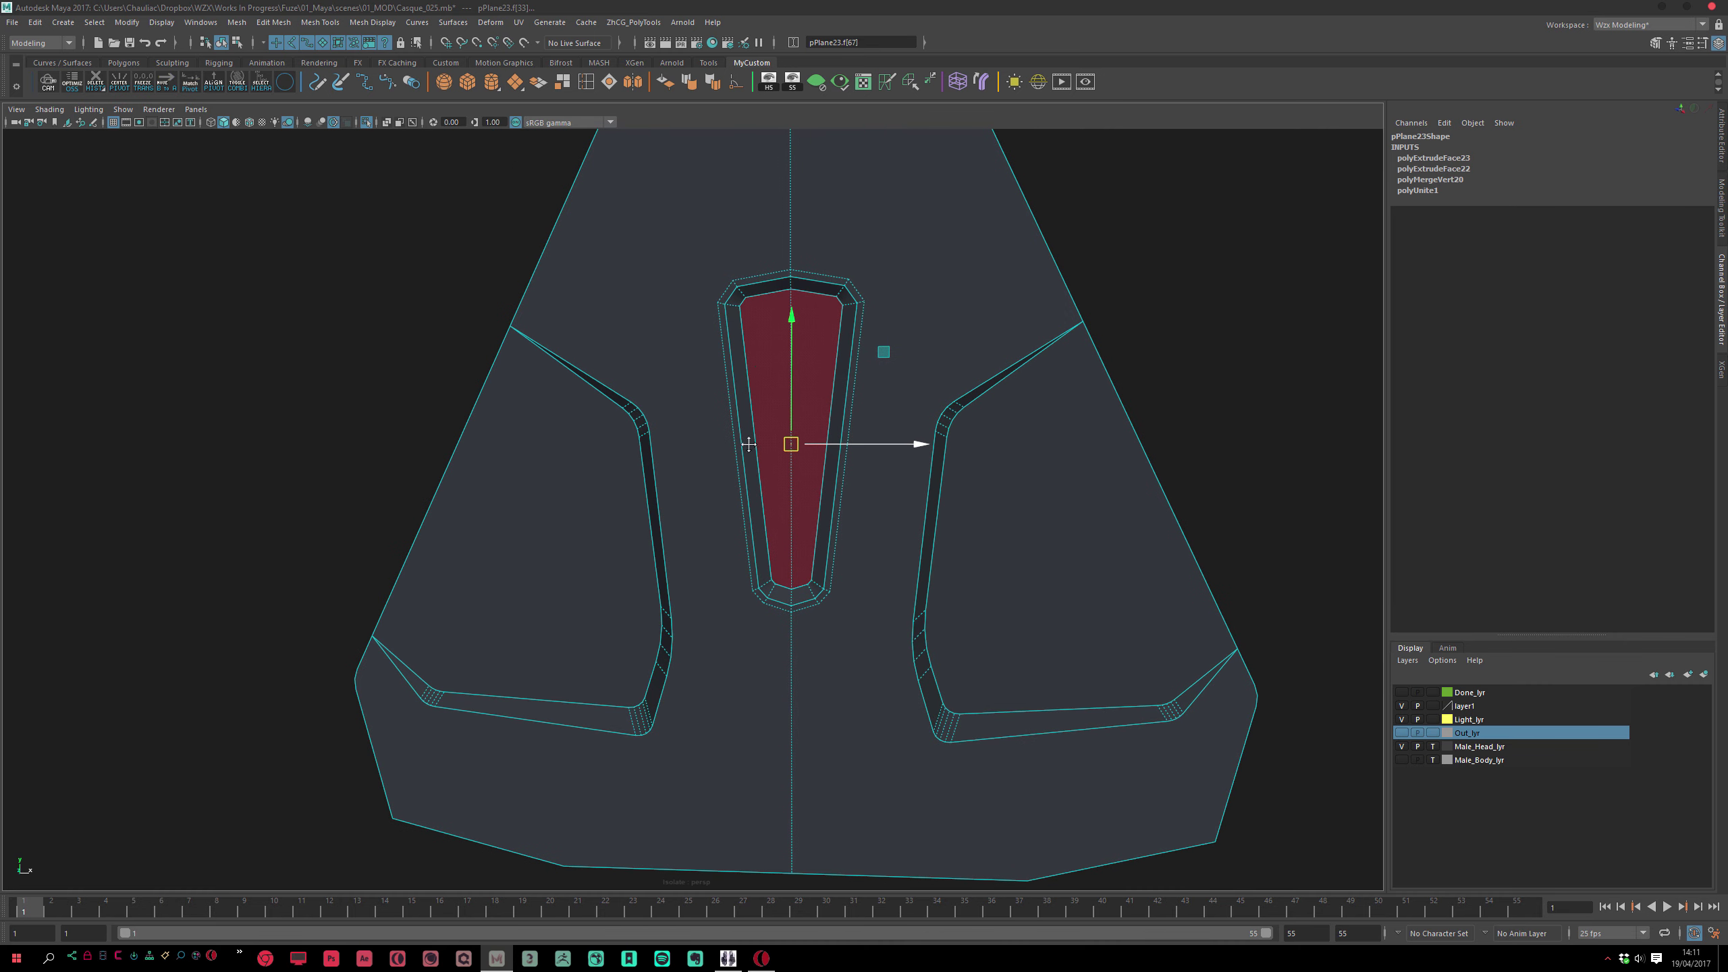
scroll(708, 492, up, 3)
alt+middle_drag(761, 382, 752, 417)
key(q)
click(725, 405)
key(shift+period)
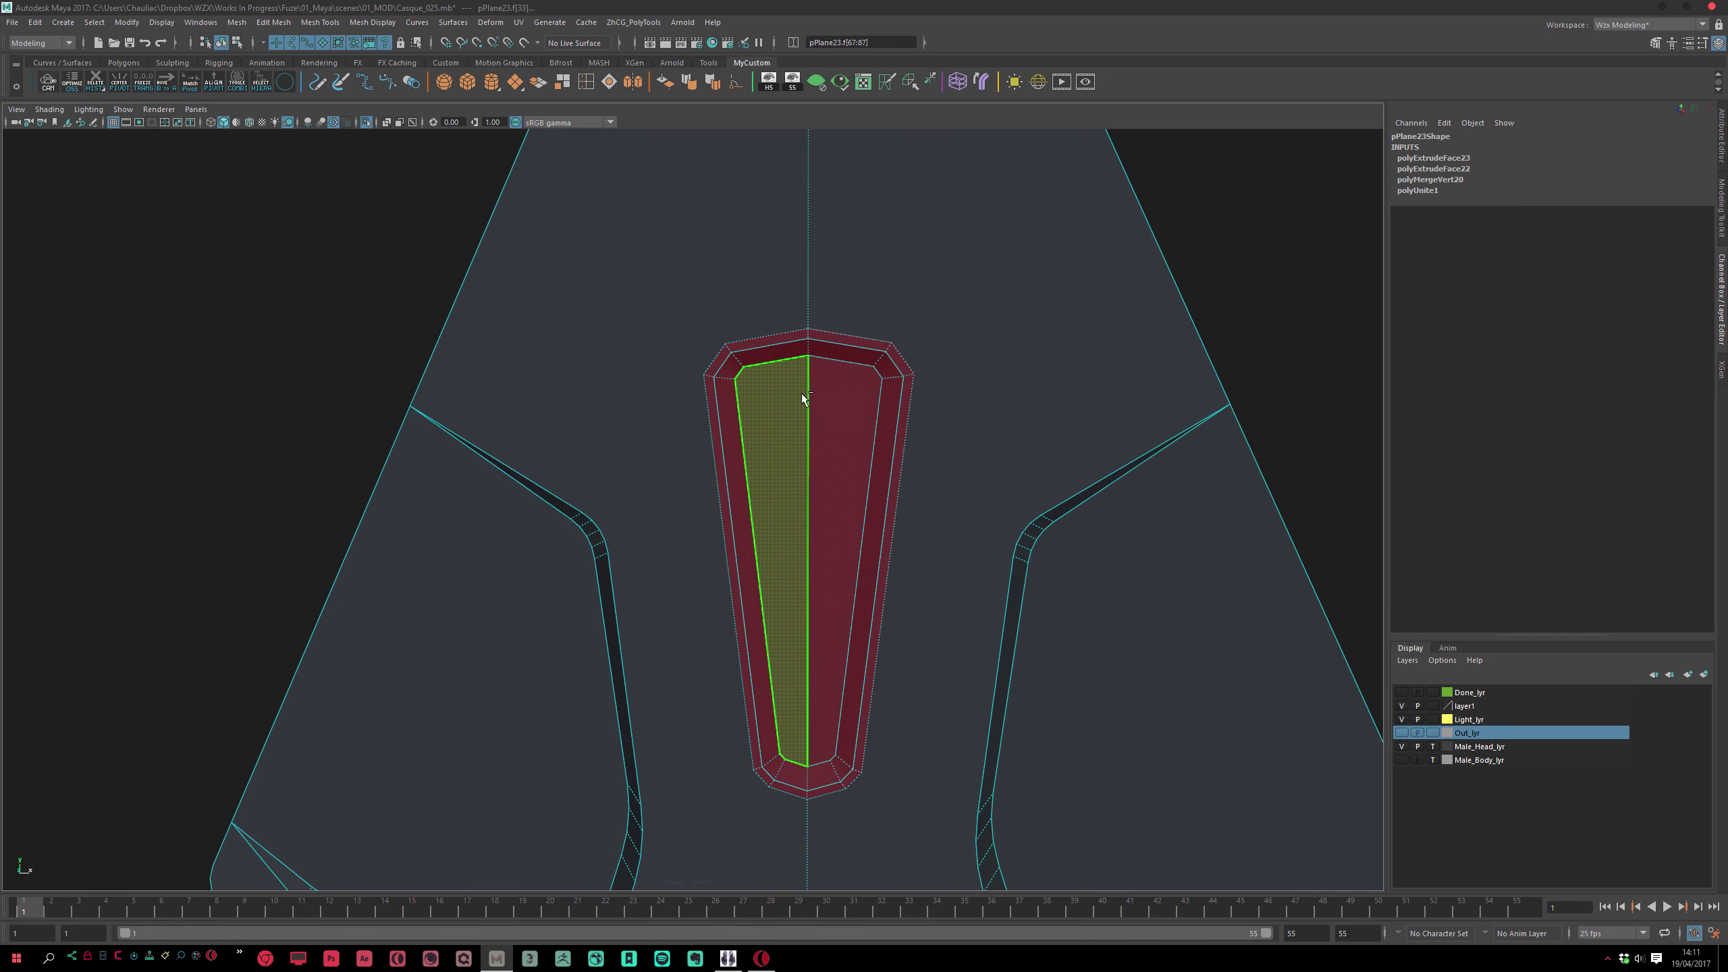
Convert the recess face selection to its contained edges and deselect the centre-line edge
shift+right_drag(788, 370, 837, 293)
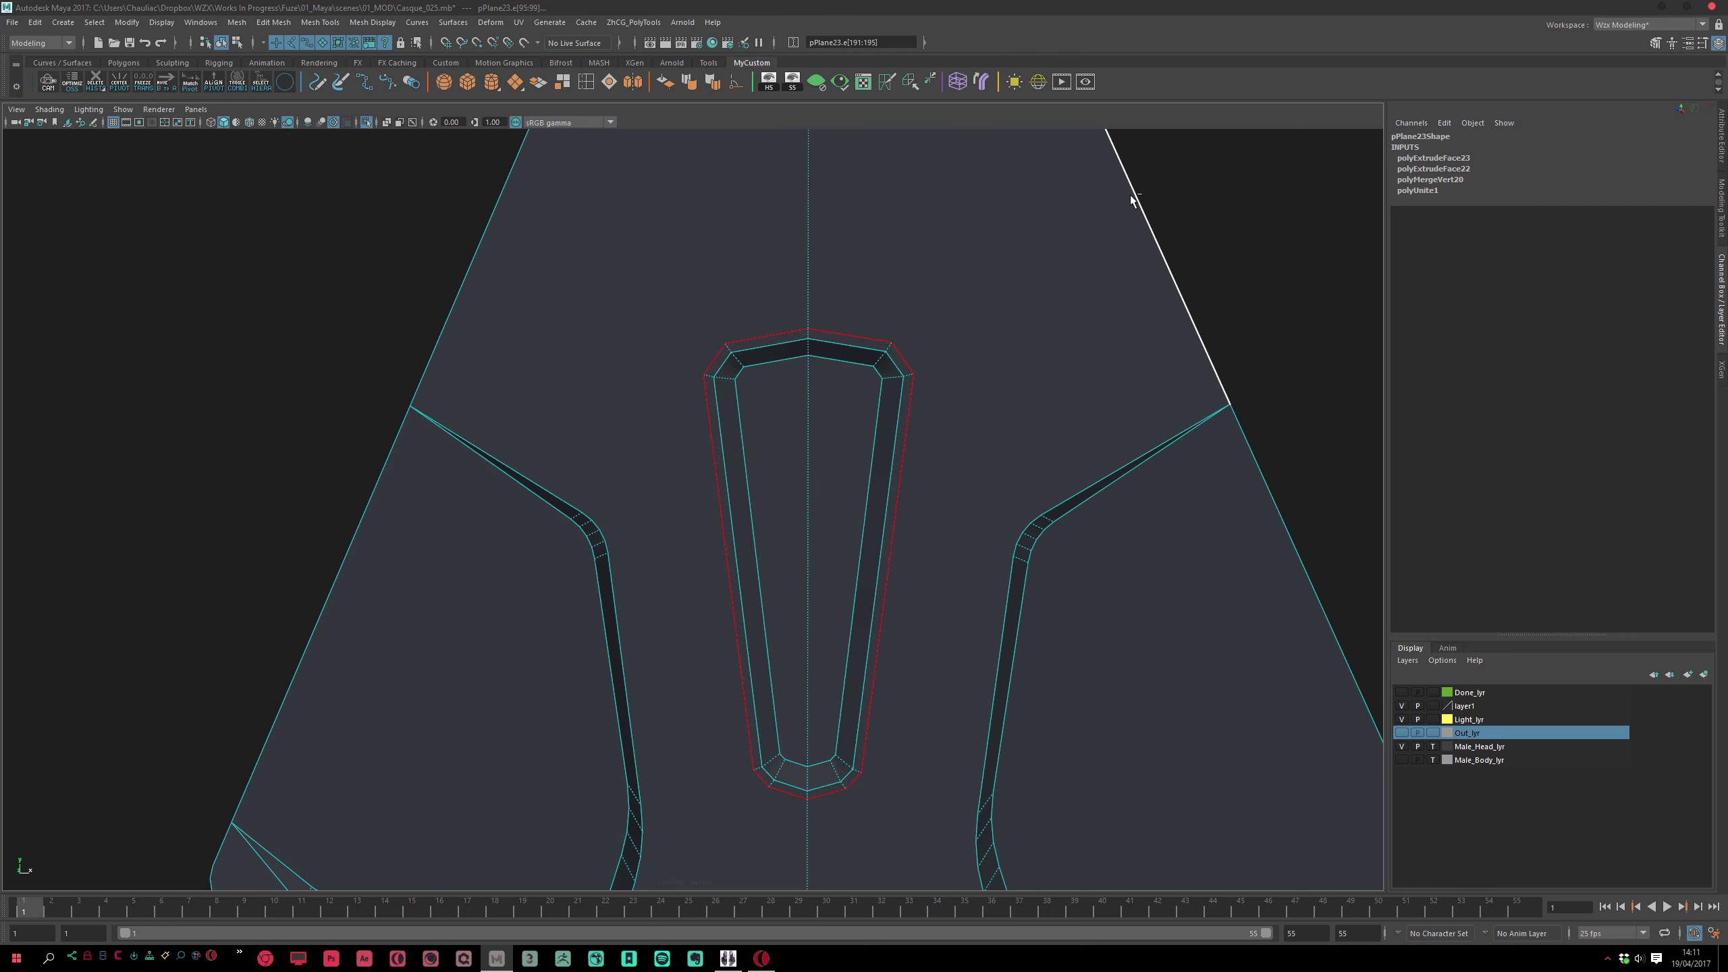
shift+right_drag(887, 427, 924, 205)
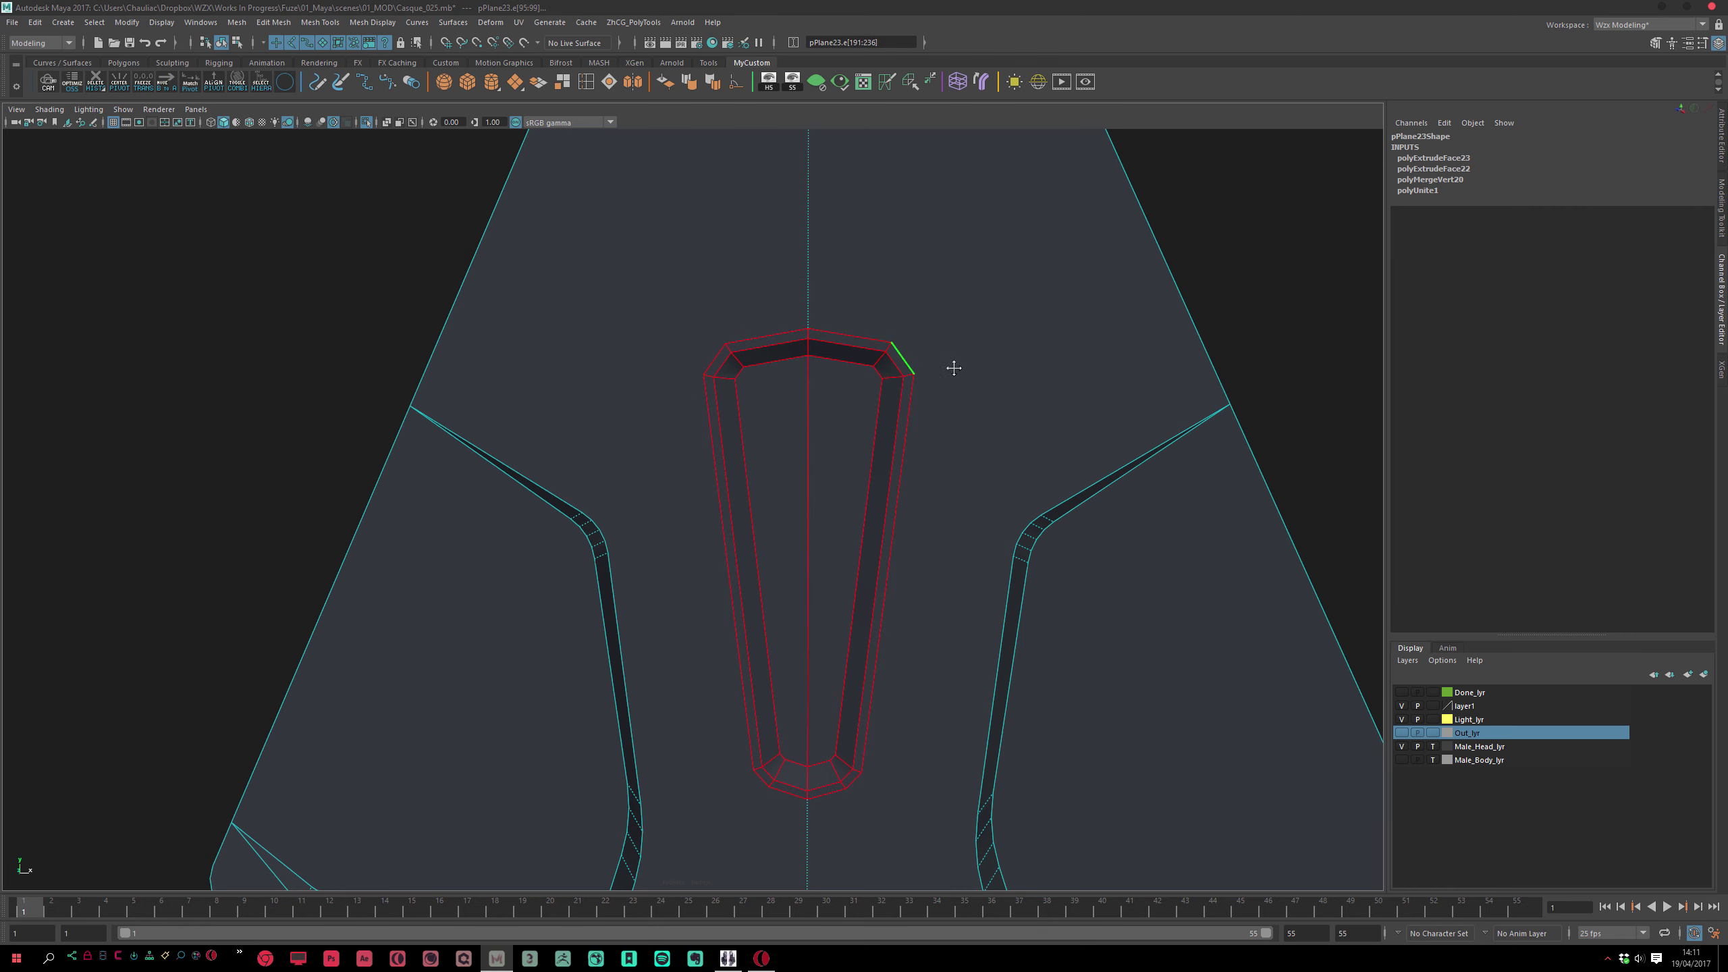
alt+middle_drag(954, 369, 881, 376)
alt+right_drag(837, 405, 809, 409)
ctrl+double_click(748, 413)
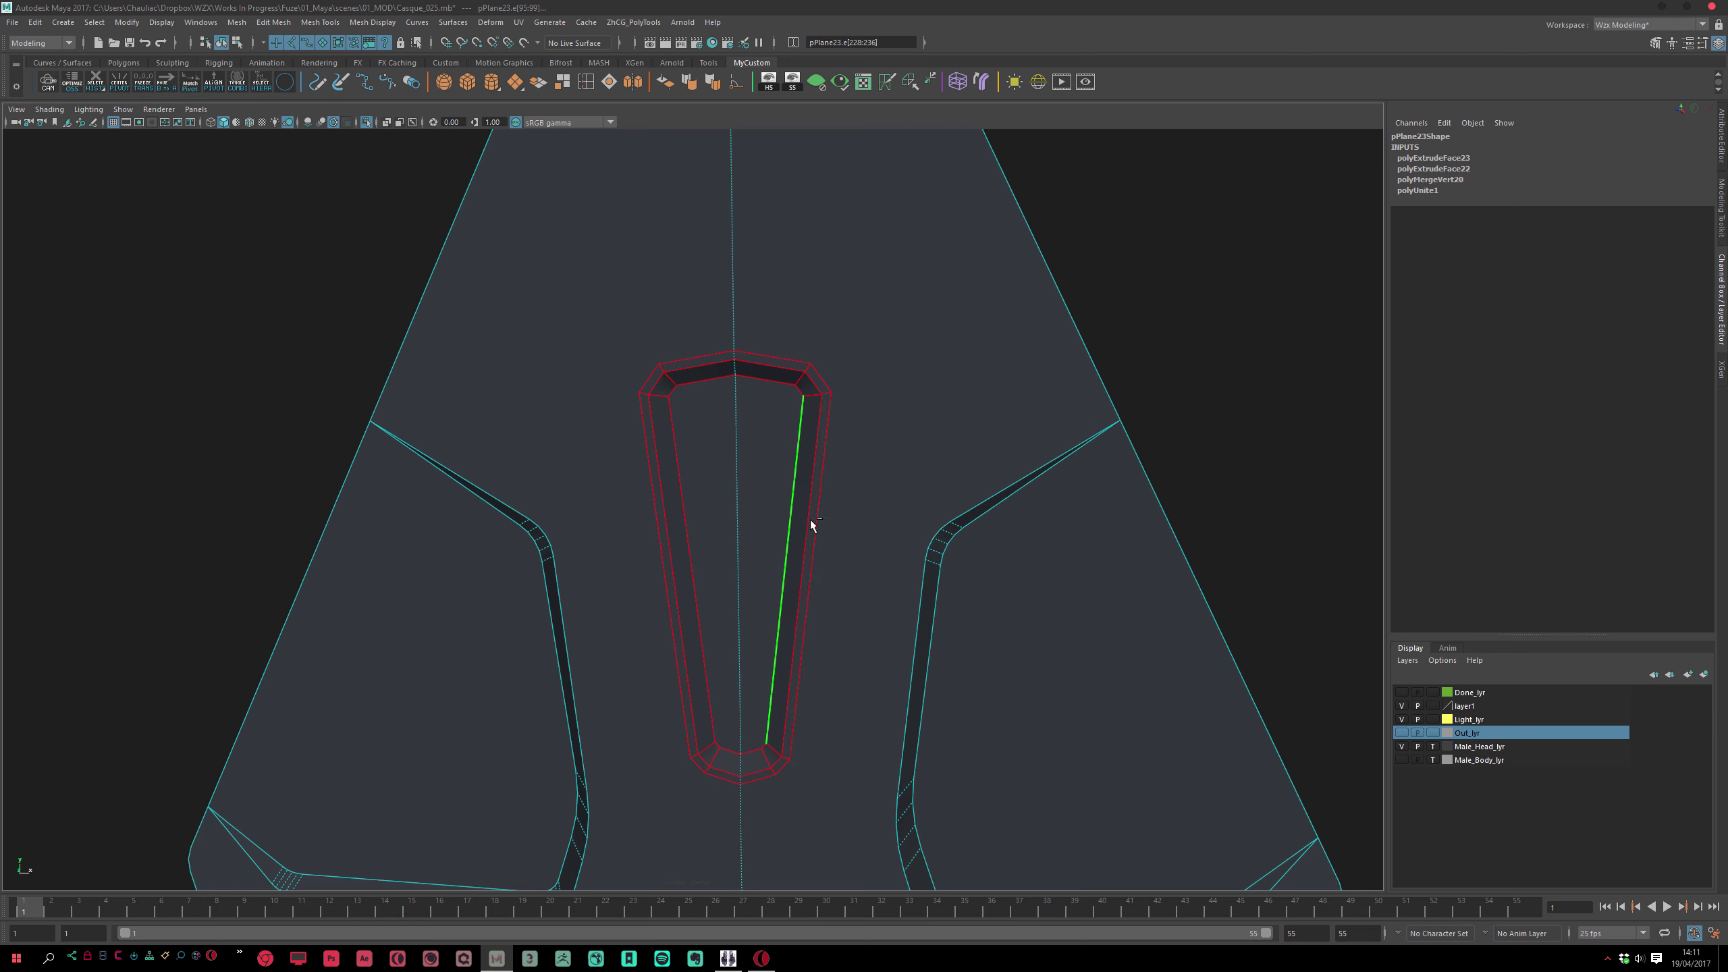
Bevel the selected edges of the centre recess with an increased segment count
key(ctrl+b)
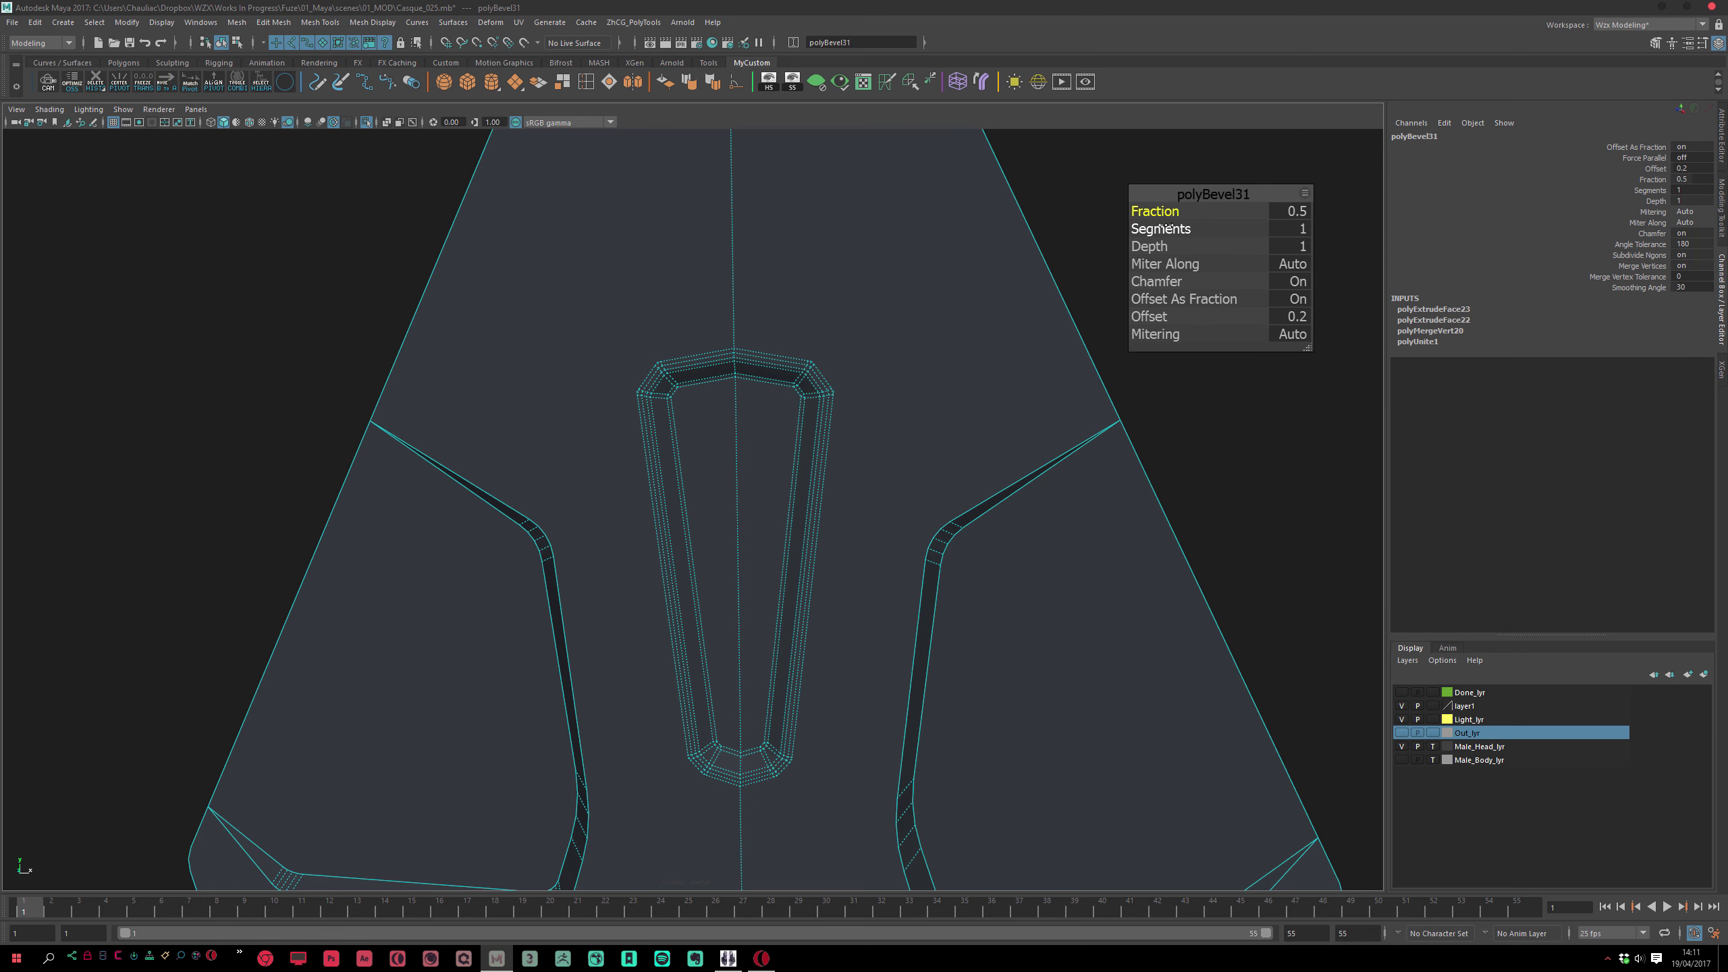
mouse_move(1185, 227)
mouse_down()
mouse_move(1221, 210)
mouse_move(1187, 211)
mouse_up()
click(1037, 275)
scroll(853, 278, down, 5)
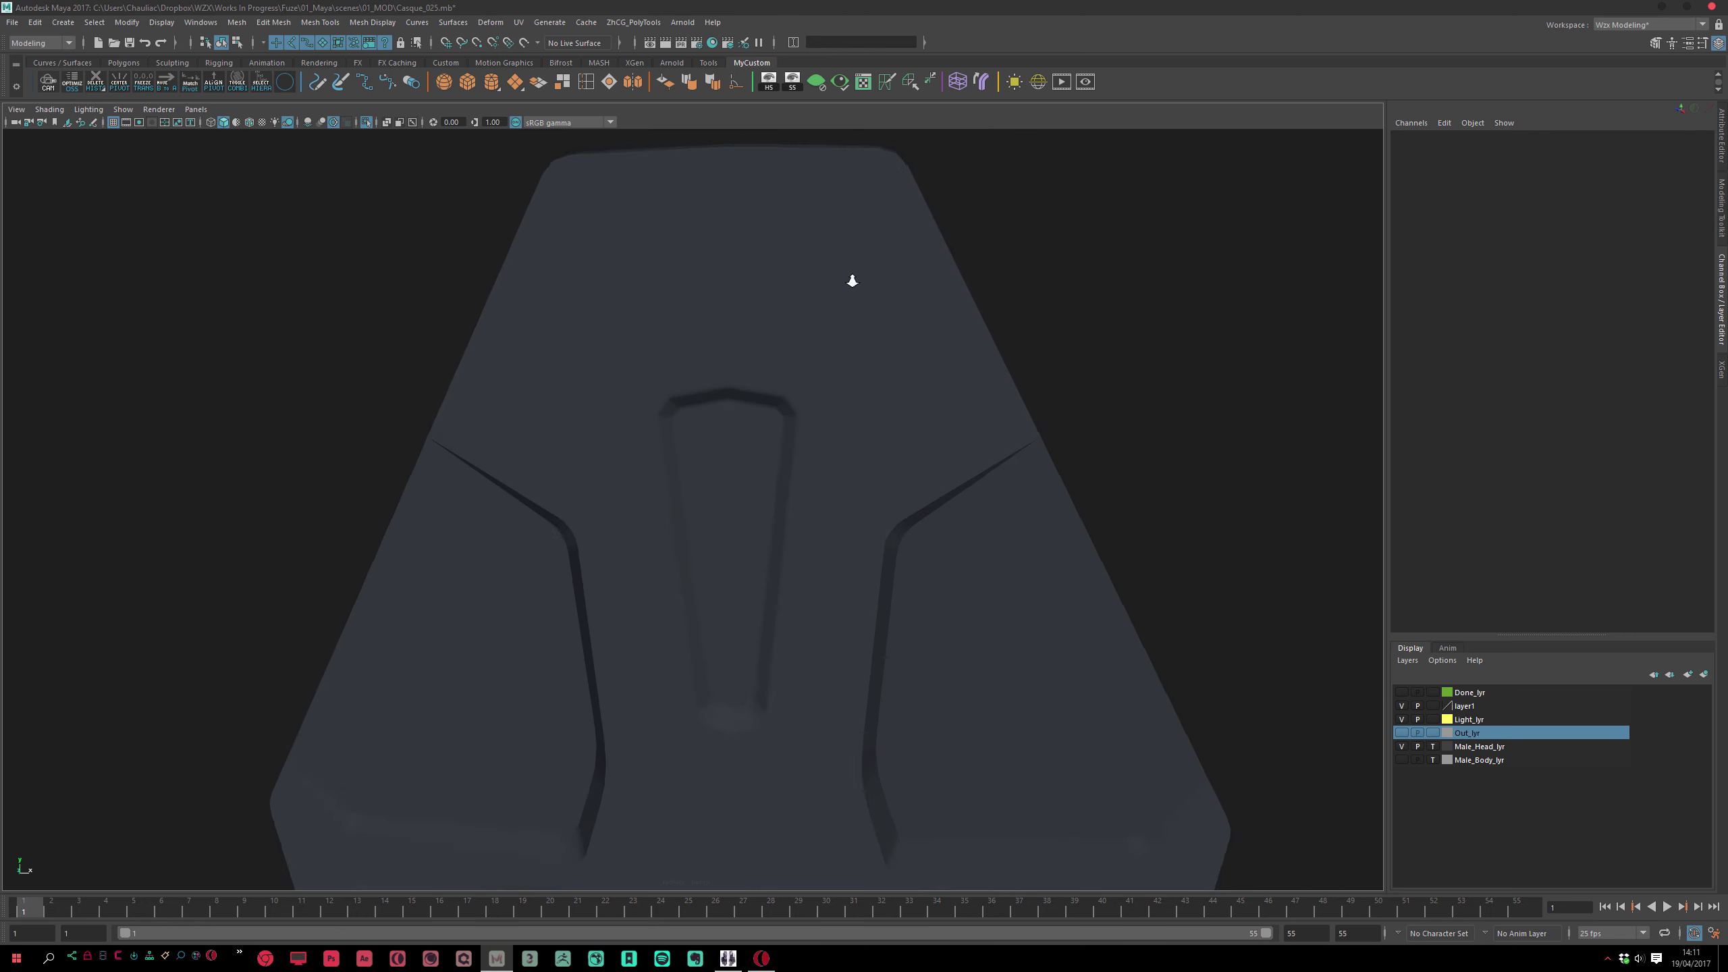
Select the insert's vertical centre-line edge loop and bevel it with an increased segment count
scroll(749, 476, up, 8)
click(736, 434)
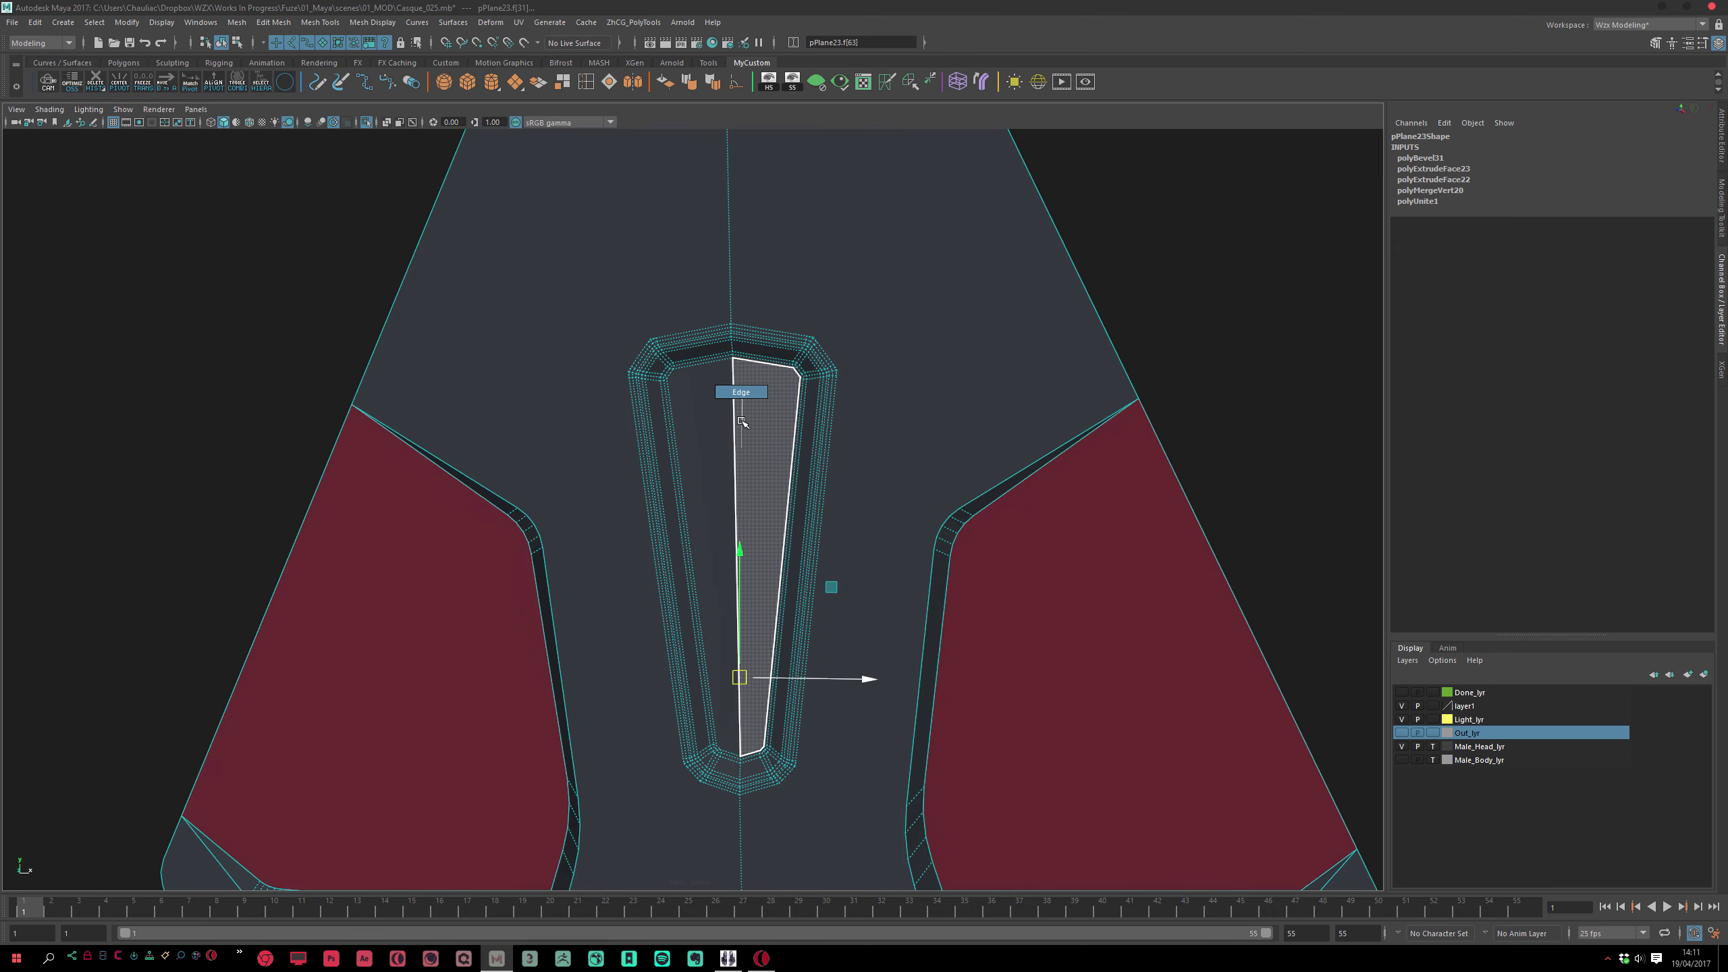
right_drag(742, 422, 742, 417)
double_click(738, 425)
key(ctrl+1)
scroll(764, 402, down, 3)
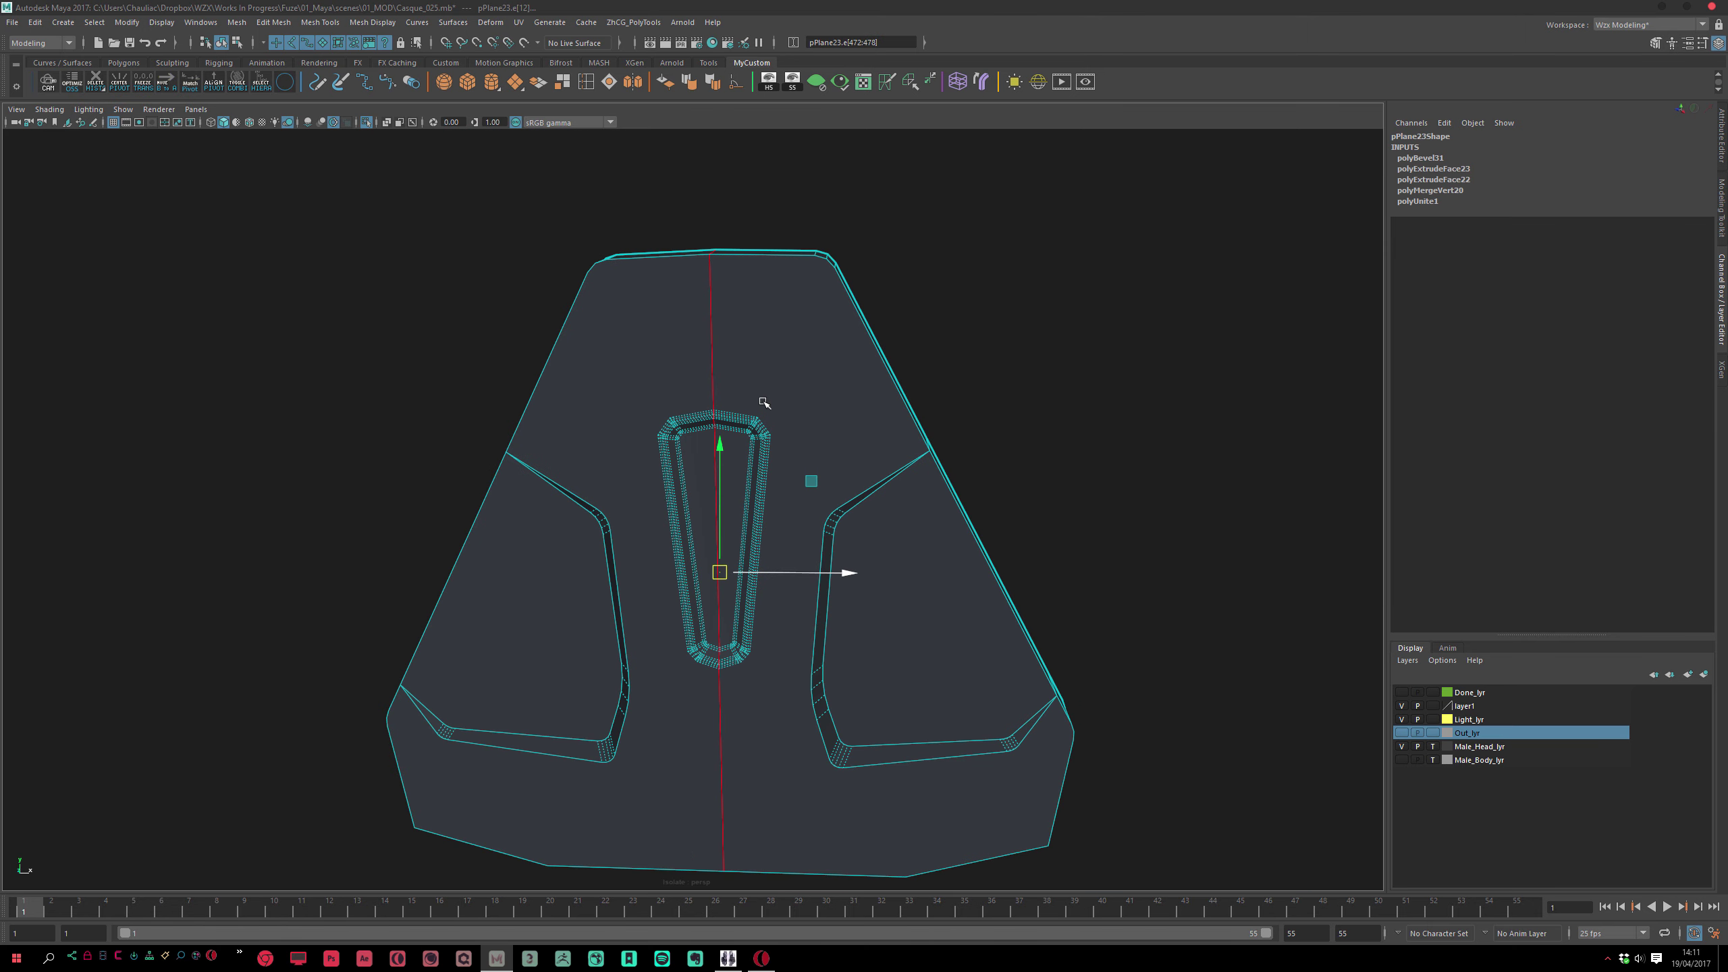
scroll(819, 458, up, 3)
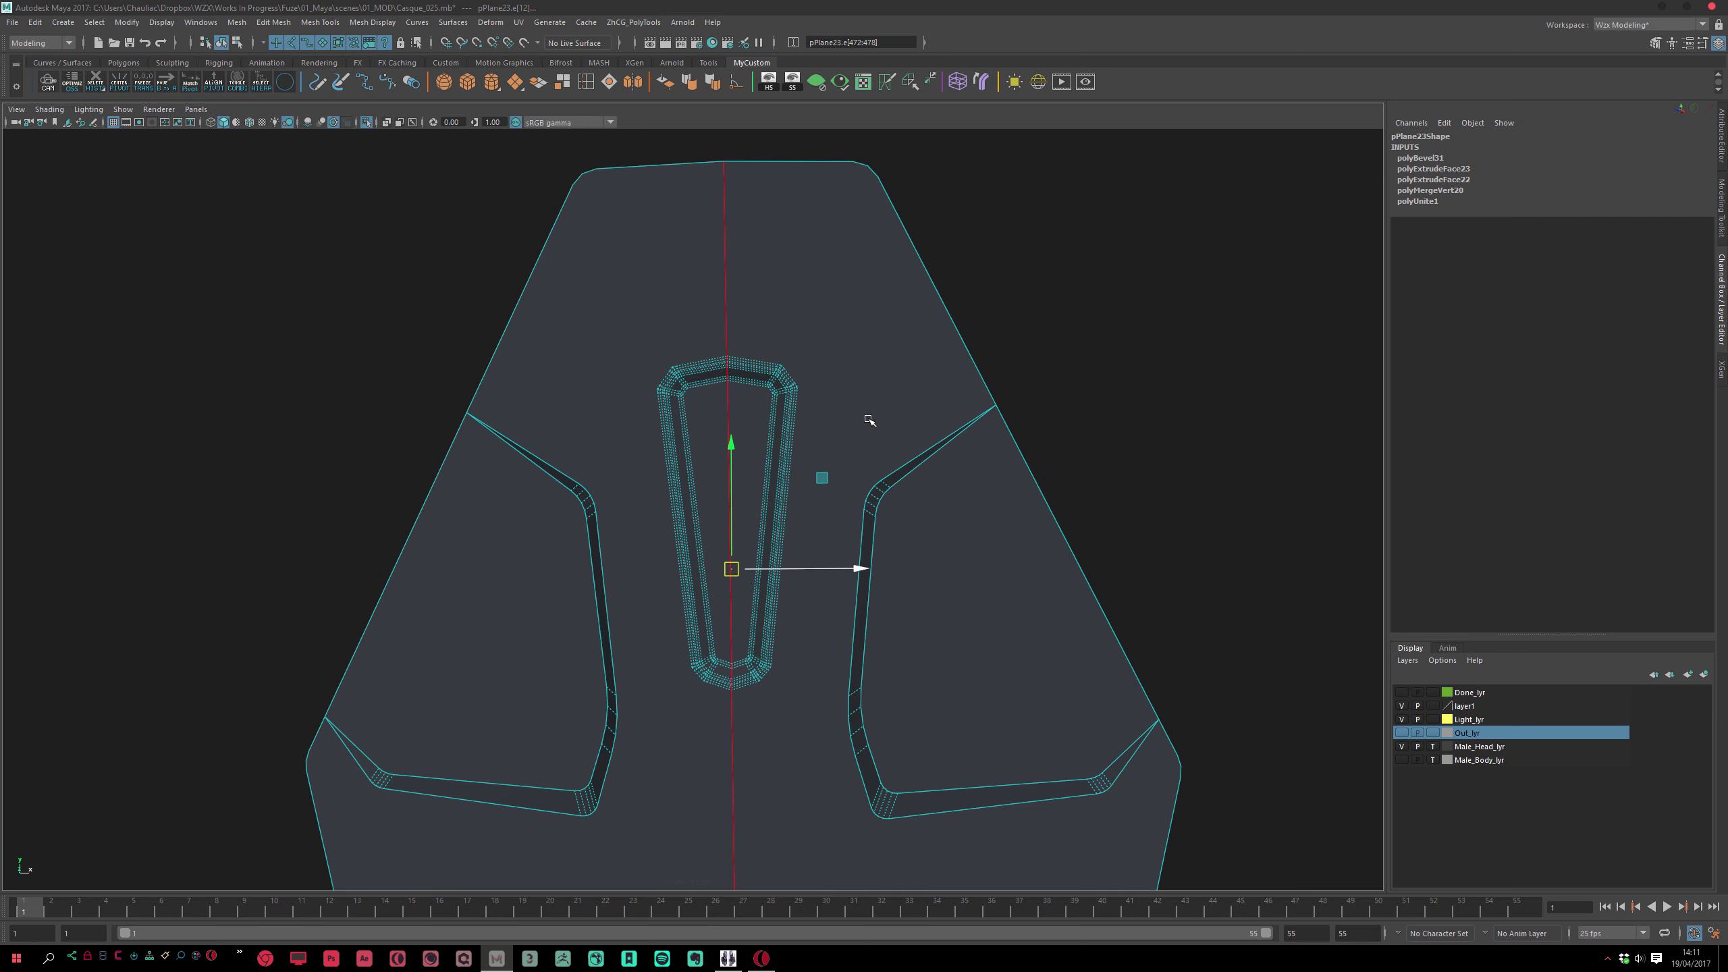
key(ctrl+b)
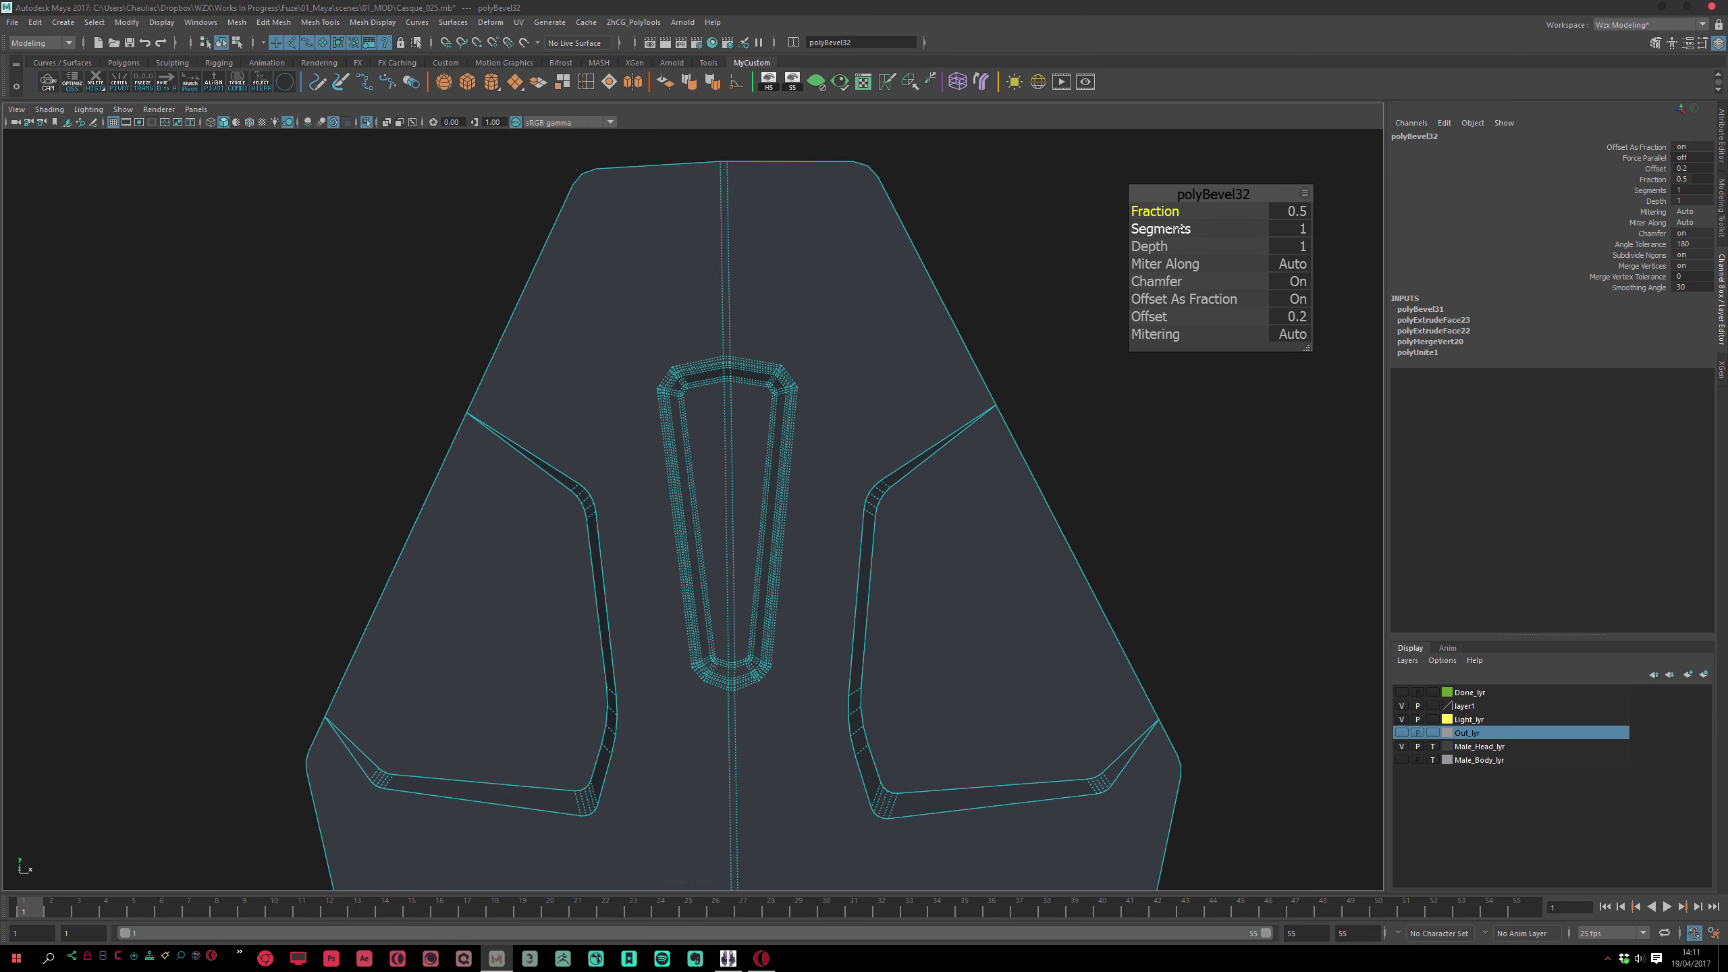
drag(1165, 230, 1188, 209)
click(1053, 293)
scroll(791, 427, down, 3)
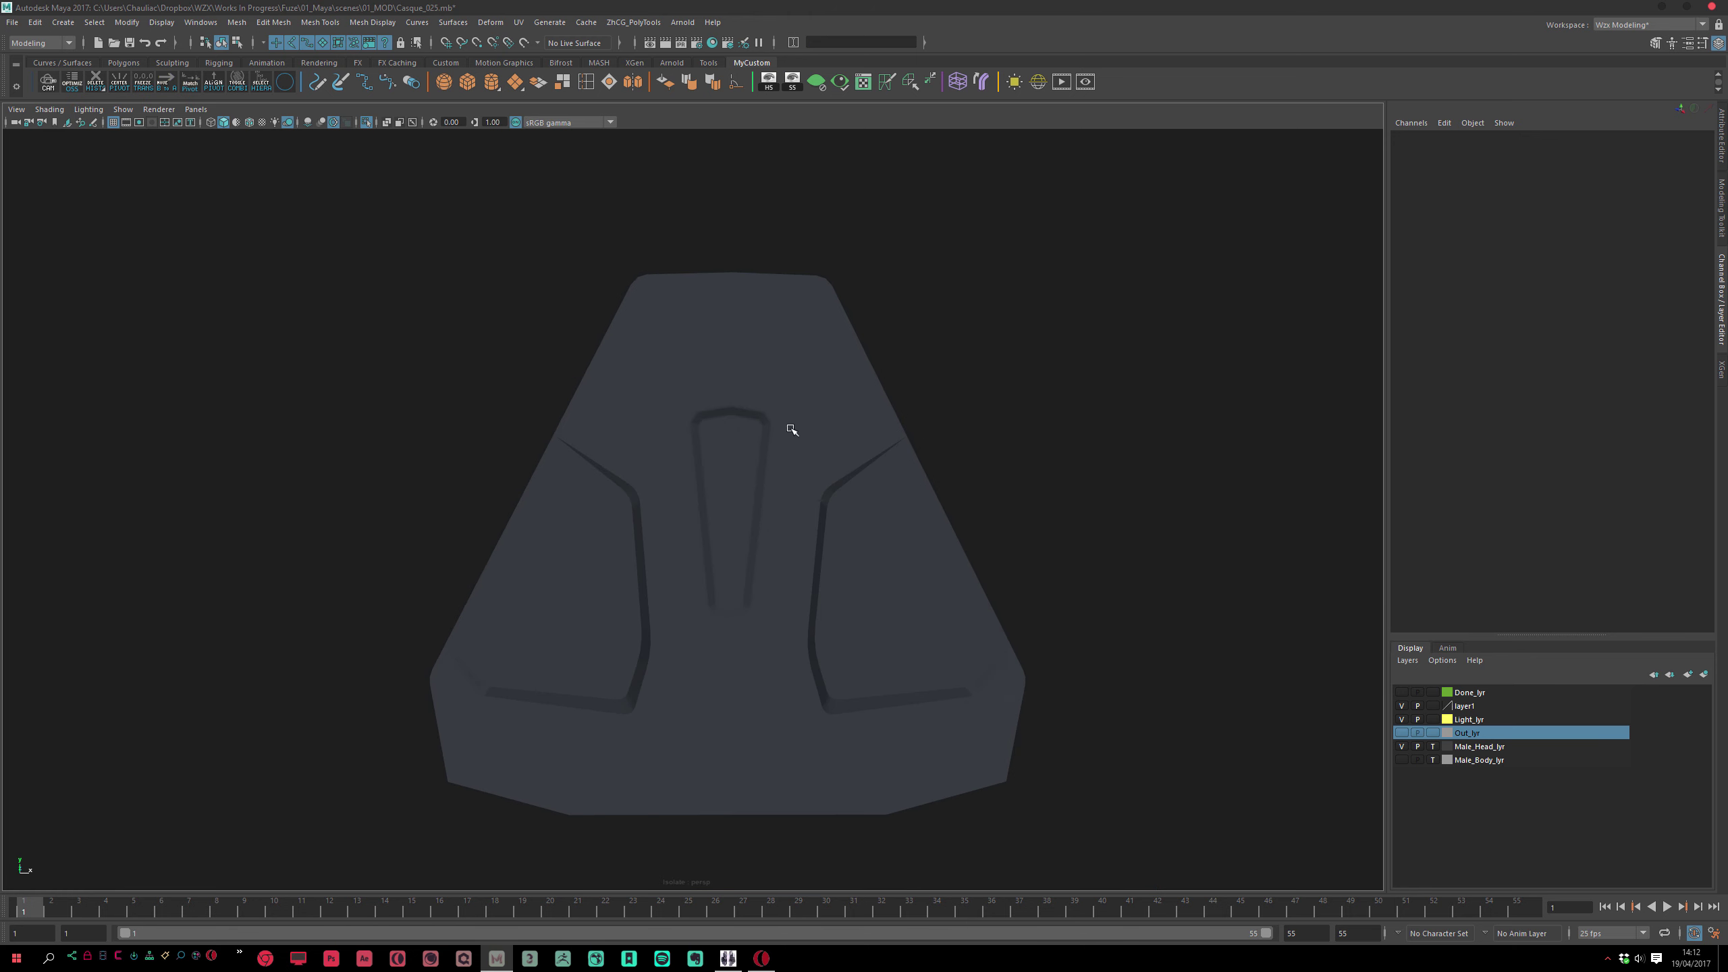
Select all the floor faces of the insert's centre recess, including the narrow strips along the centre line
scroll(756, 455, up, 5)
click(752, 467)
click(767, 412)
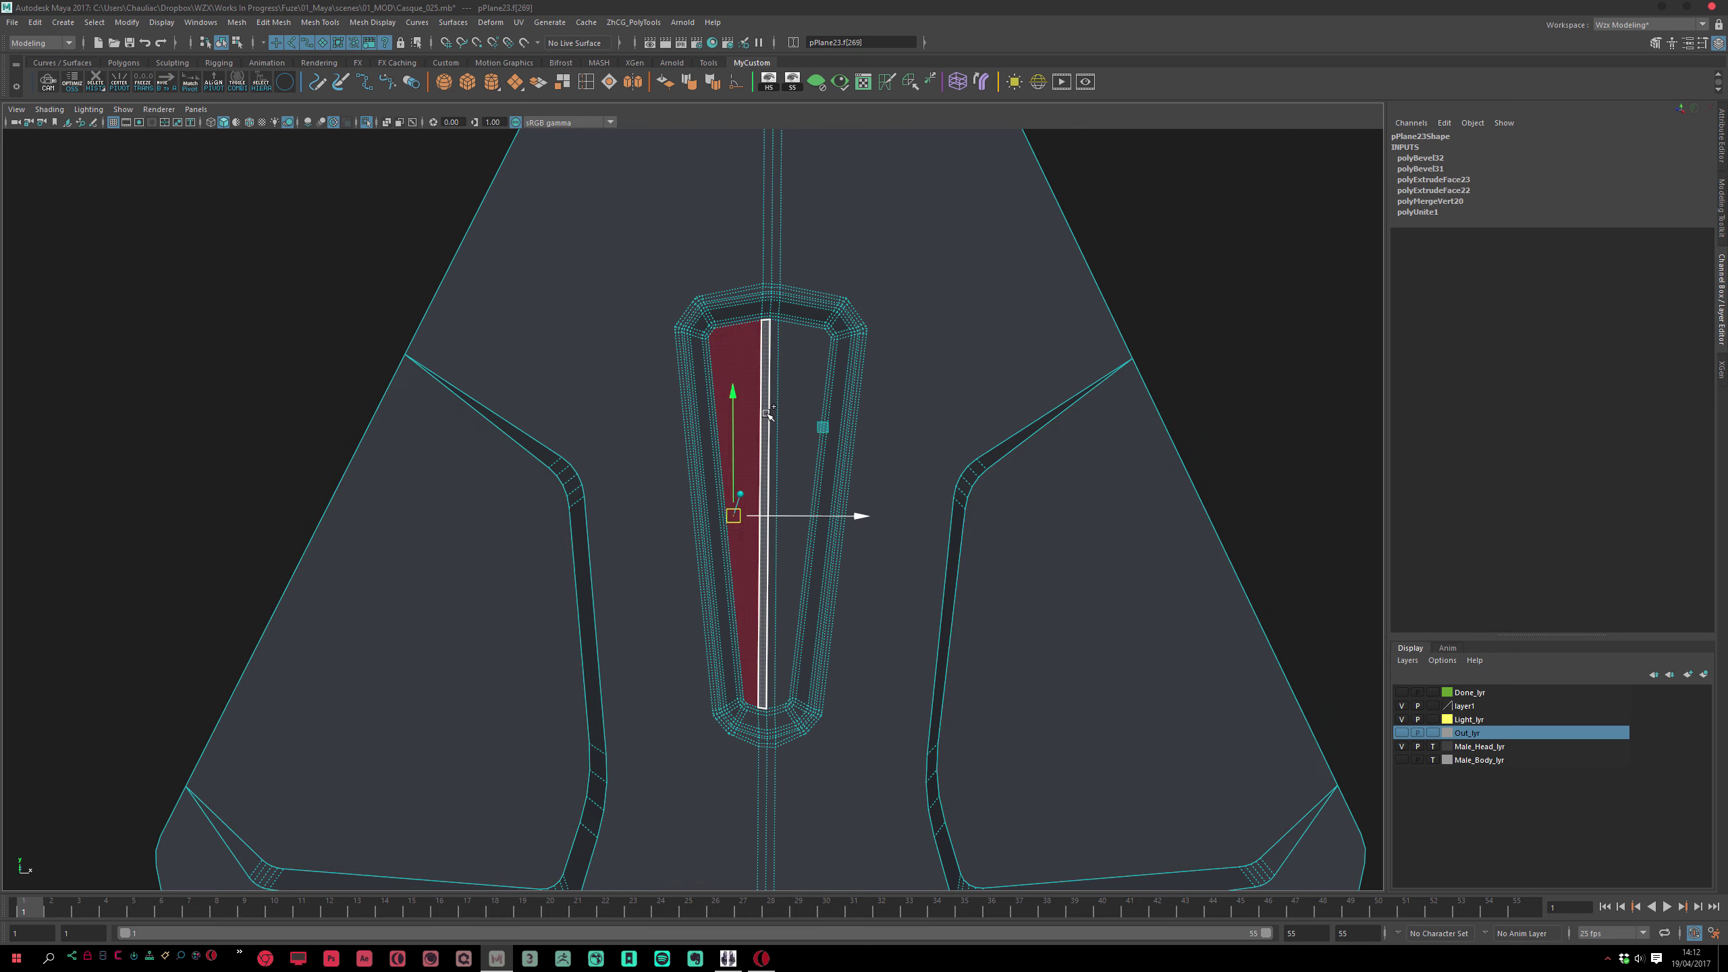
scroll(809, 416, up, 2)
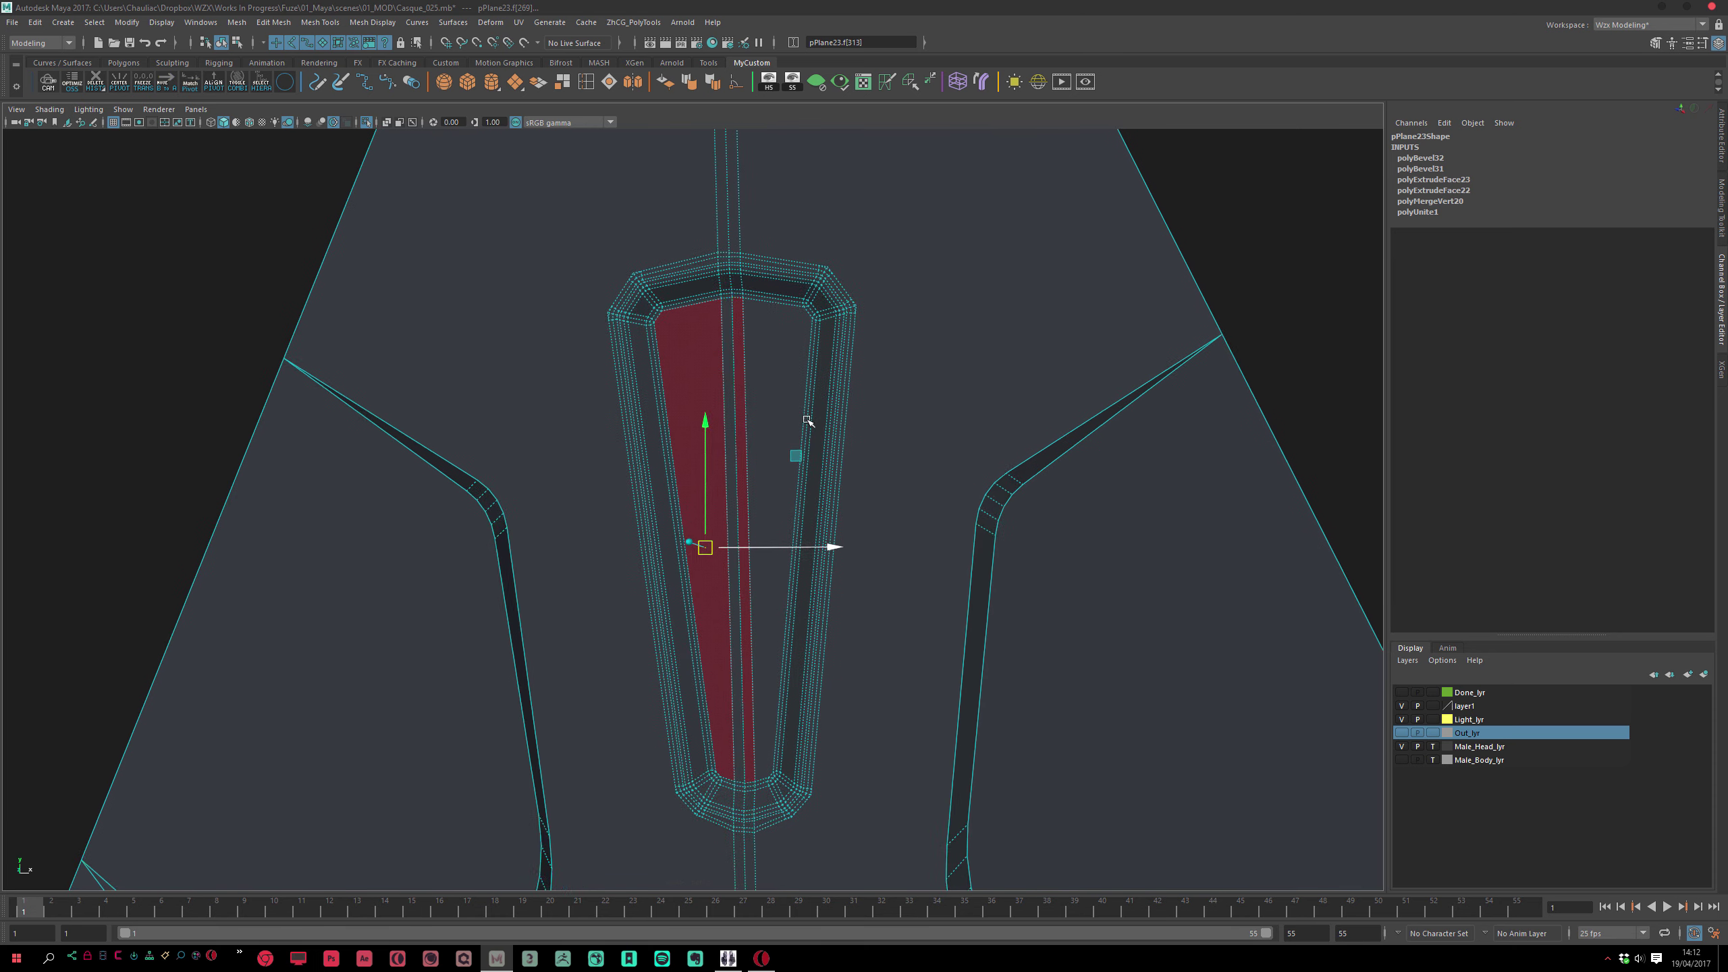
click(752, 351)
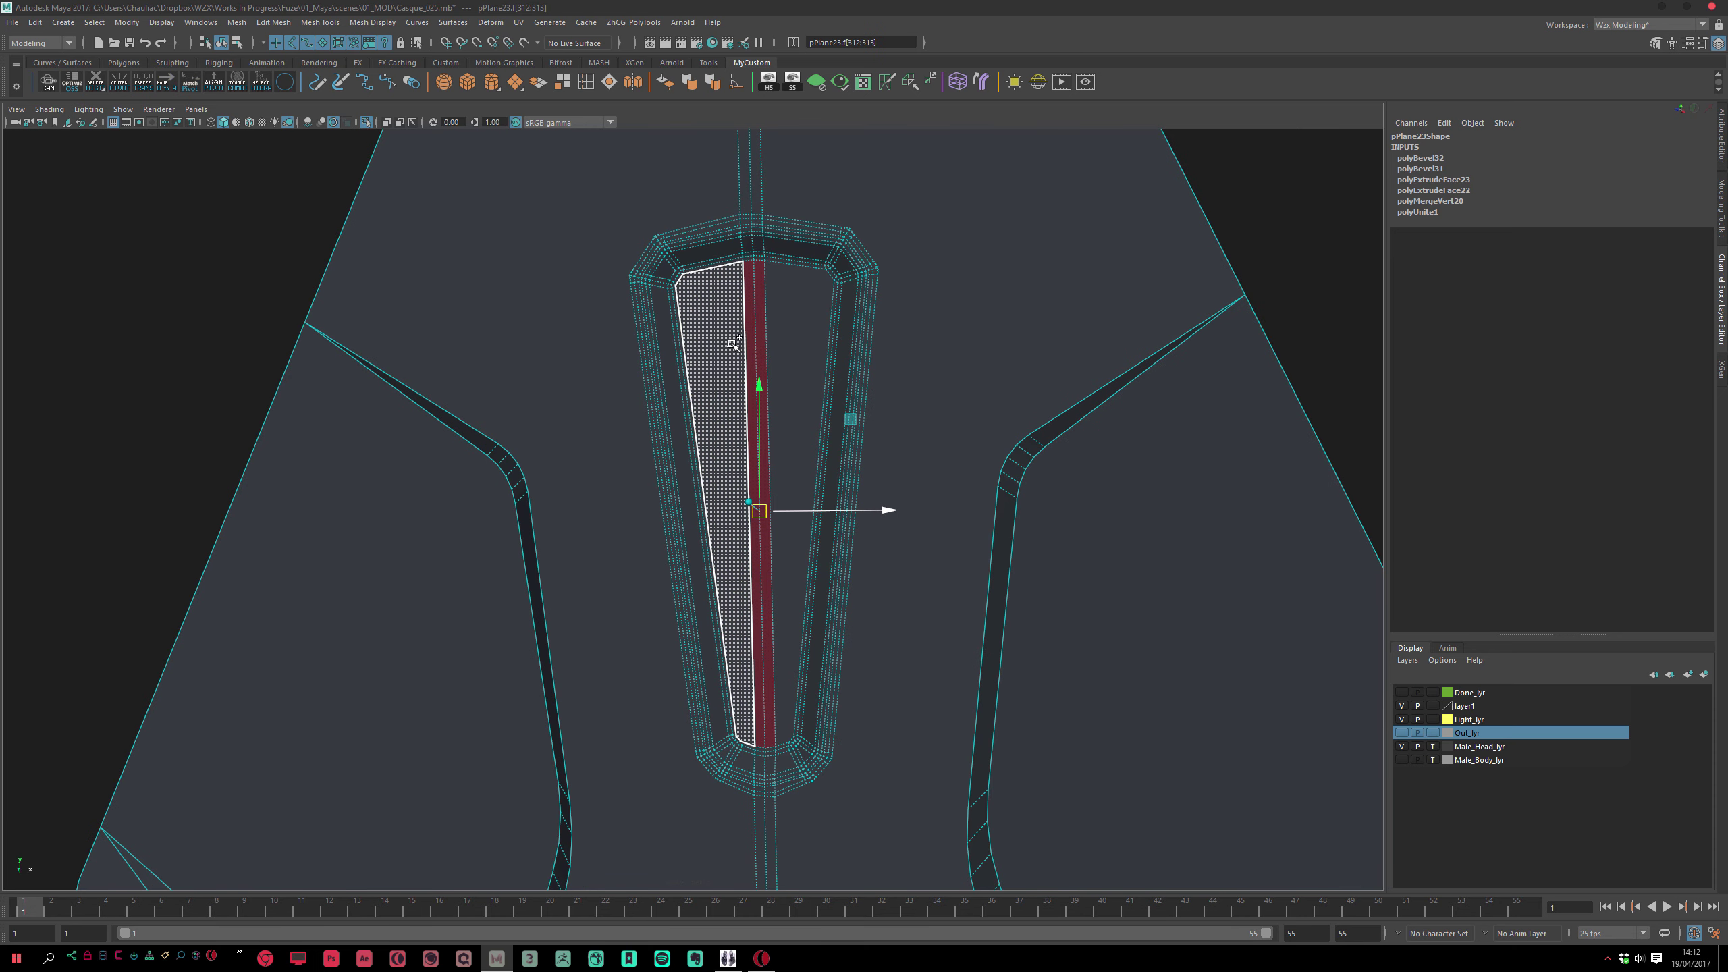
shift+click(779, 548)
alt+drag(783, 553, 746, 677)
shift+click(748, 640)
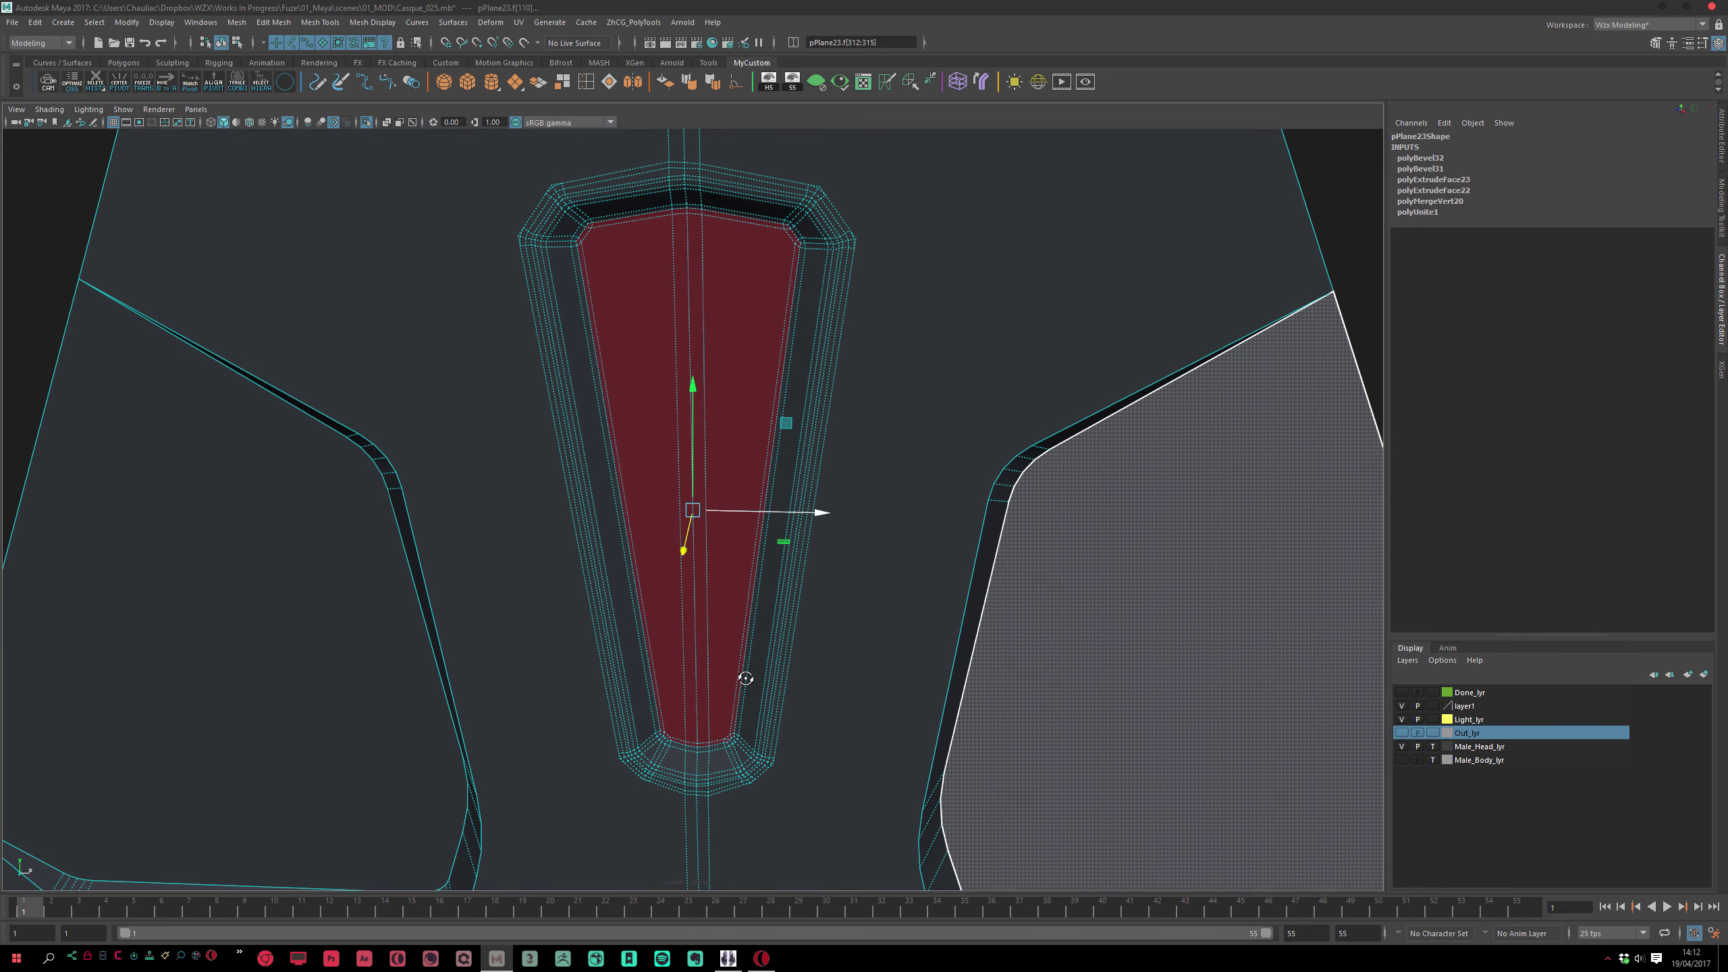
alt+drag(789, 442, 535, 294)
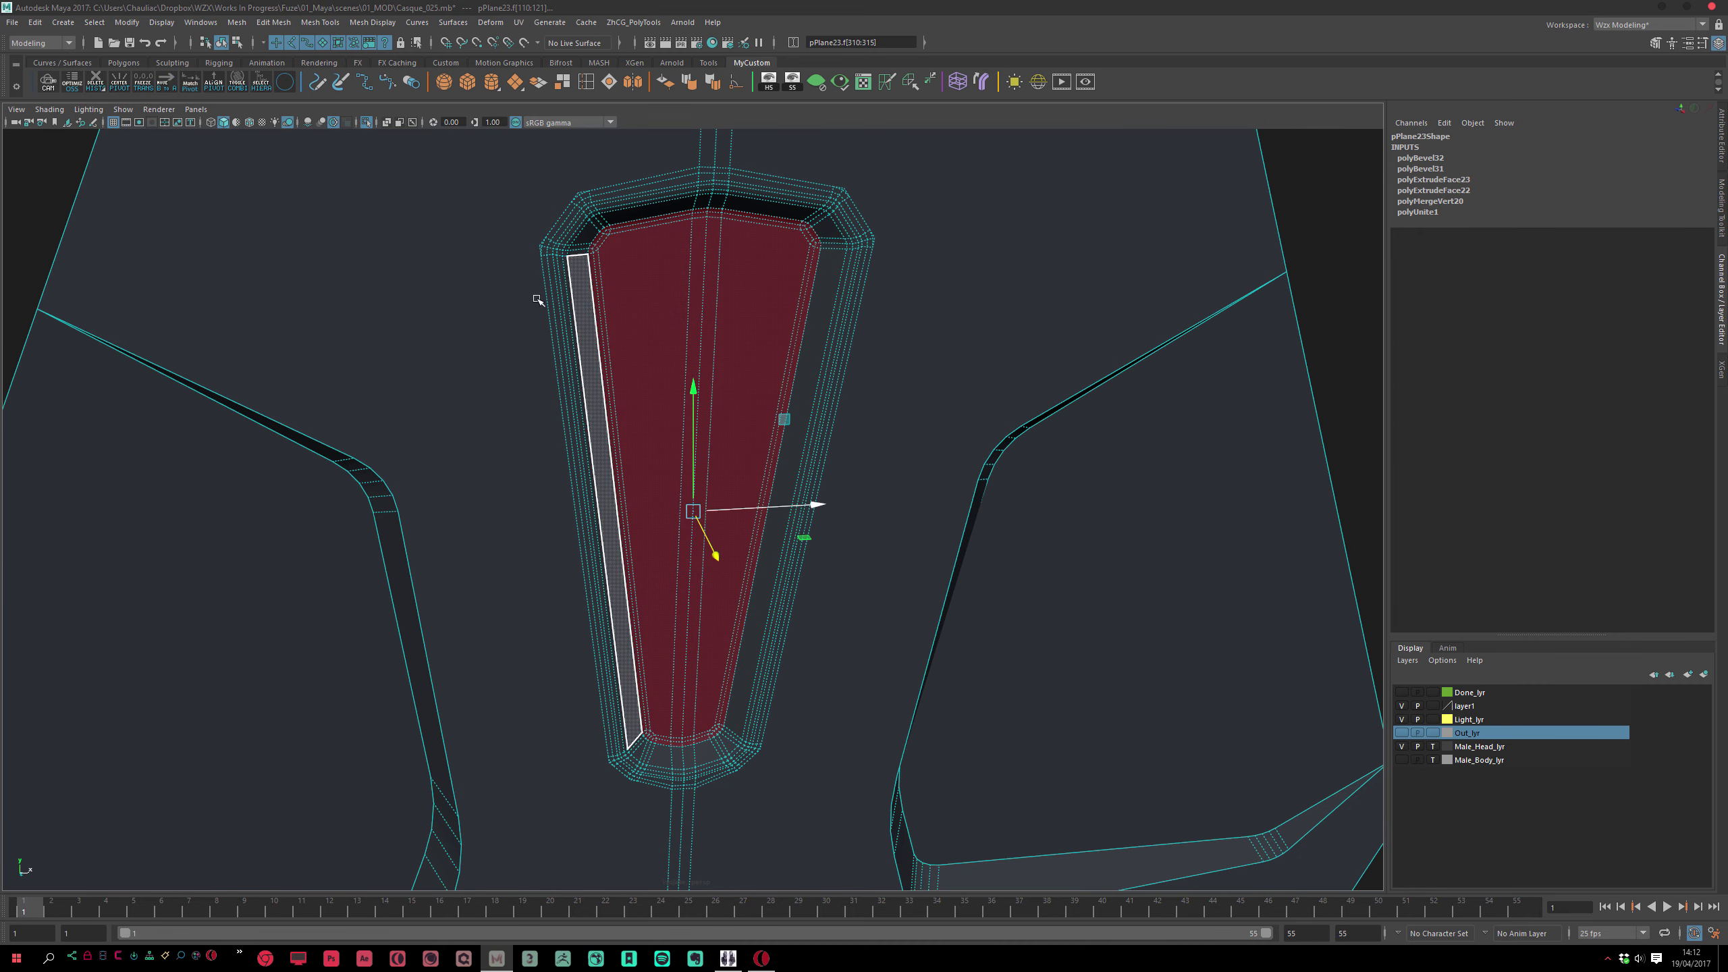
Duplicate the selected recess floor faces as a separate piece and move it slightly forward out of the recess
click(538, 85)
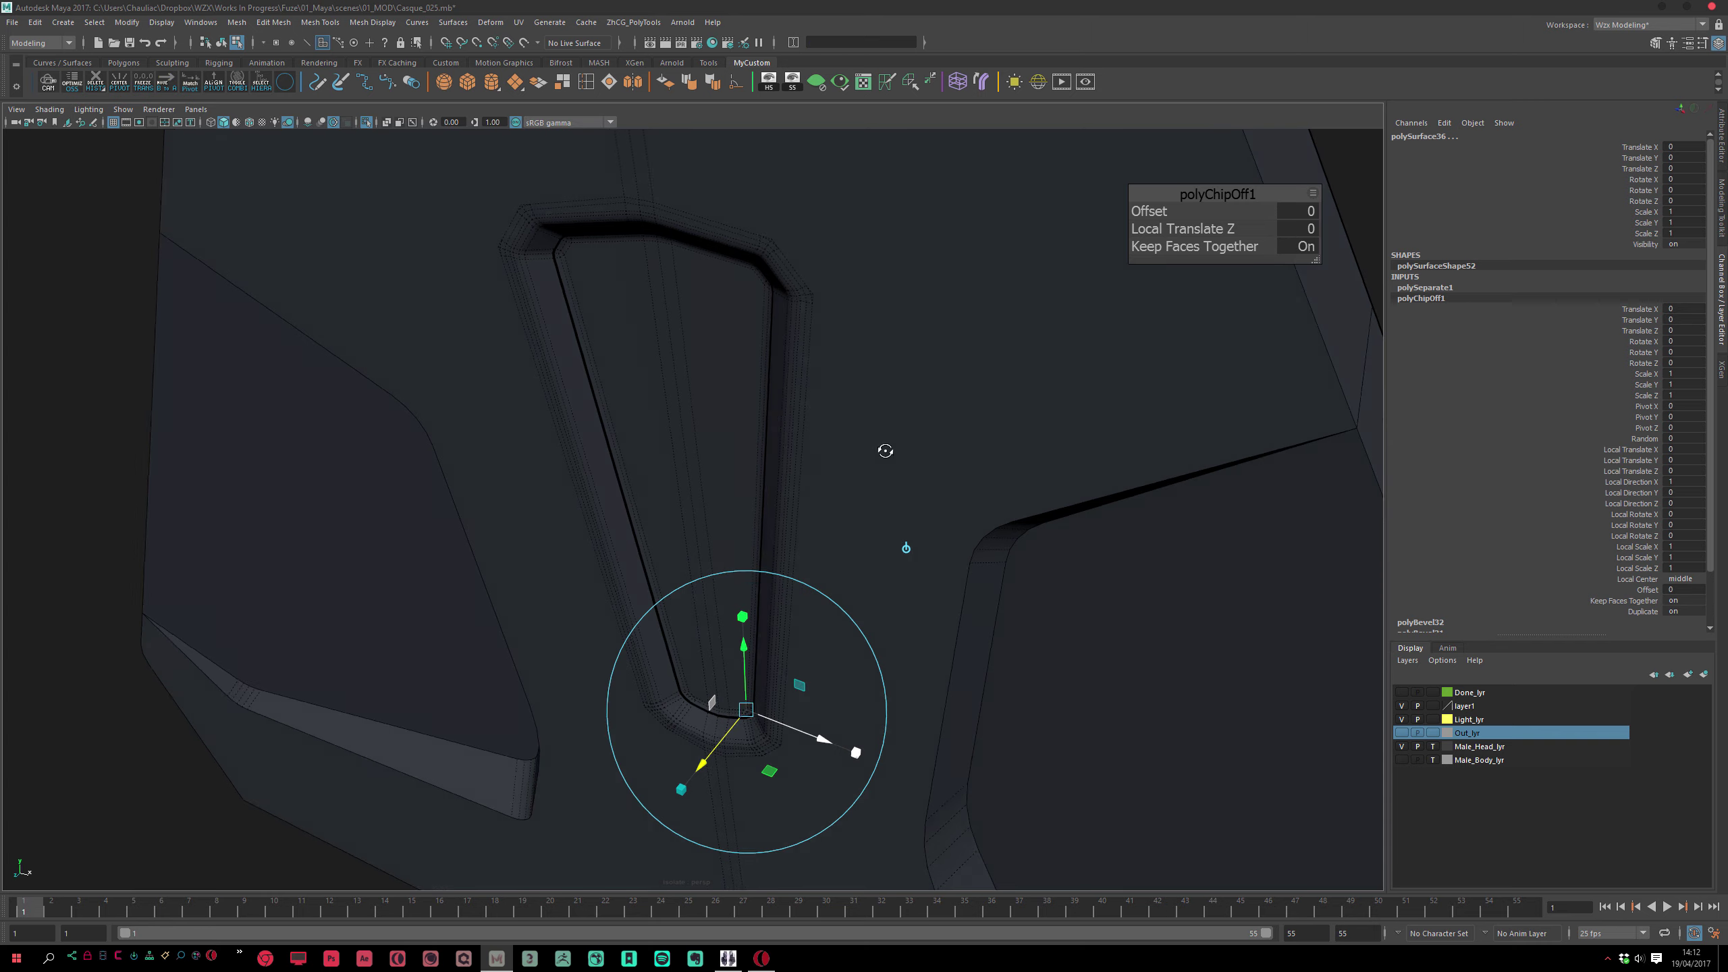
alt+drag(887, 452, 860, 452)
key(q)
key(w)
drag(673, 560, 656, 569)
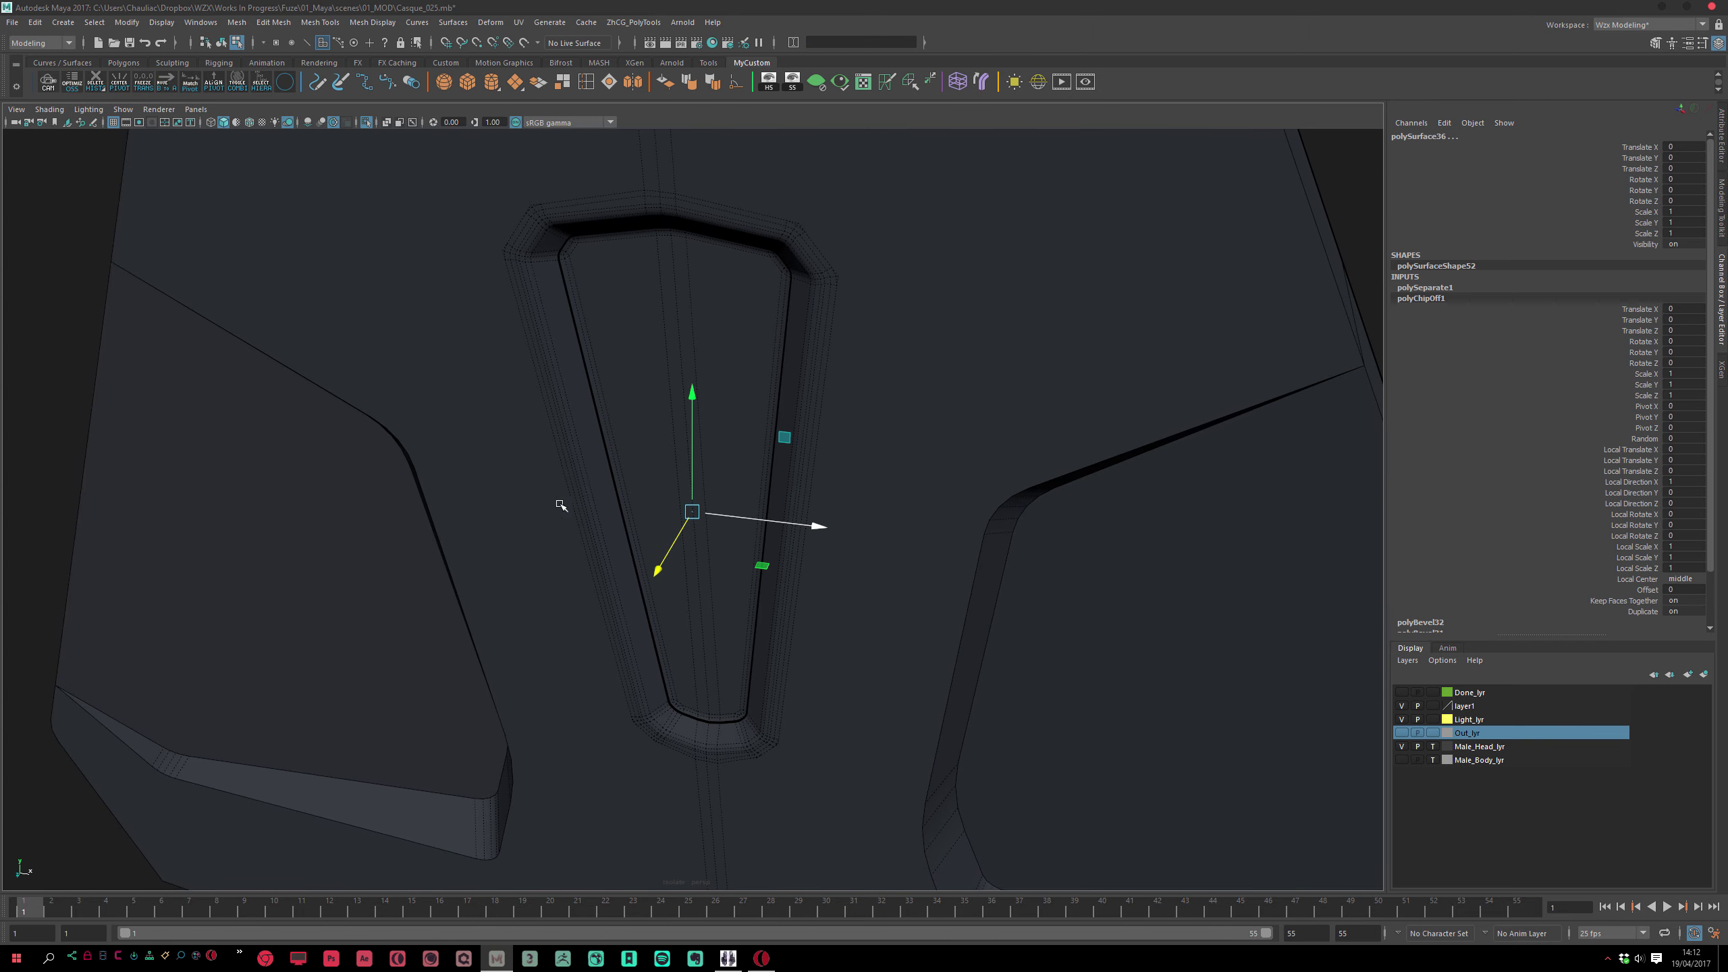
key(F8)
drag(656, 563, 655, 571)
Assign the existing gold-brown material to the duplicated recess piece
right_click(636, 478)
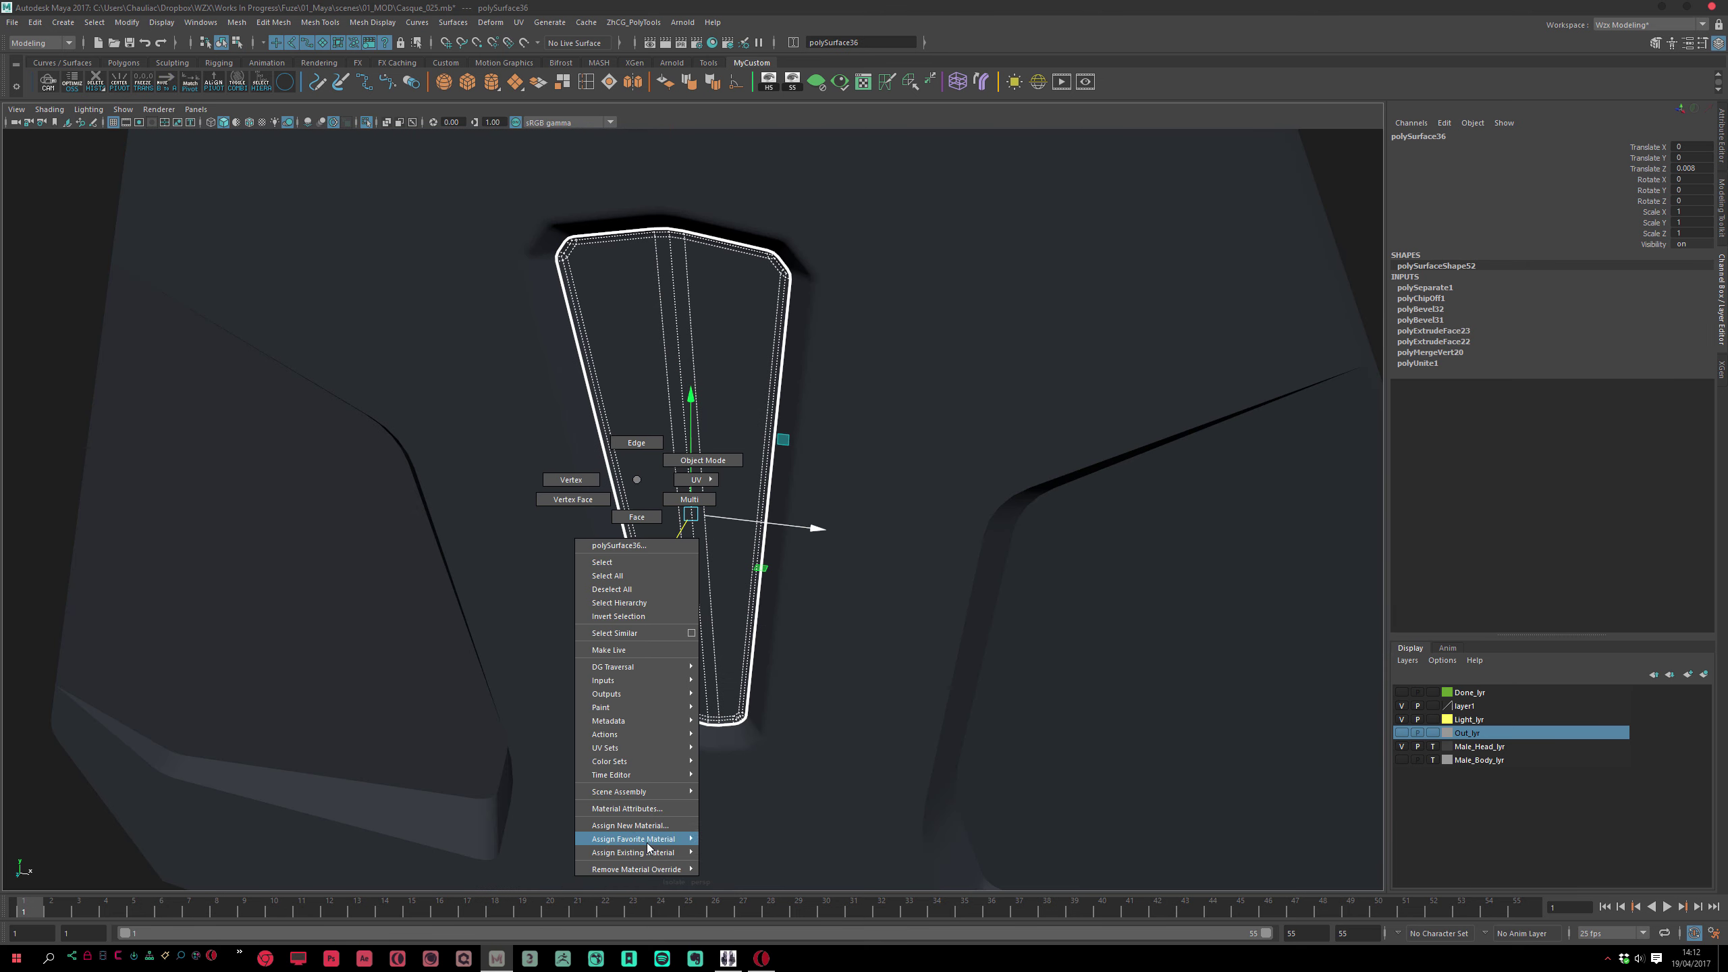
click(729, 865)
mouse_move(685, 698)
alt+mouse_down()
mouse_move(625, 594)
mouse_move(719, 589)
alt+mouse_up()
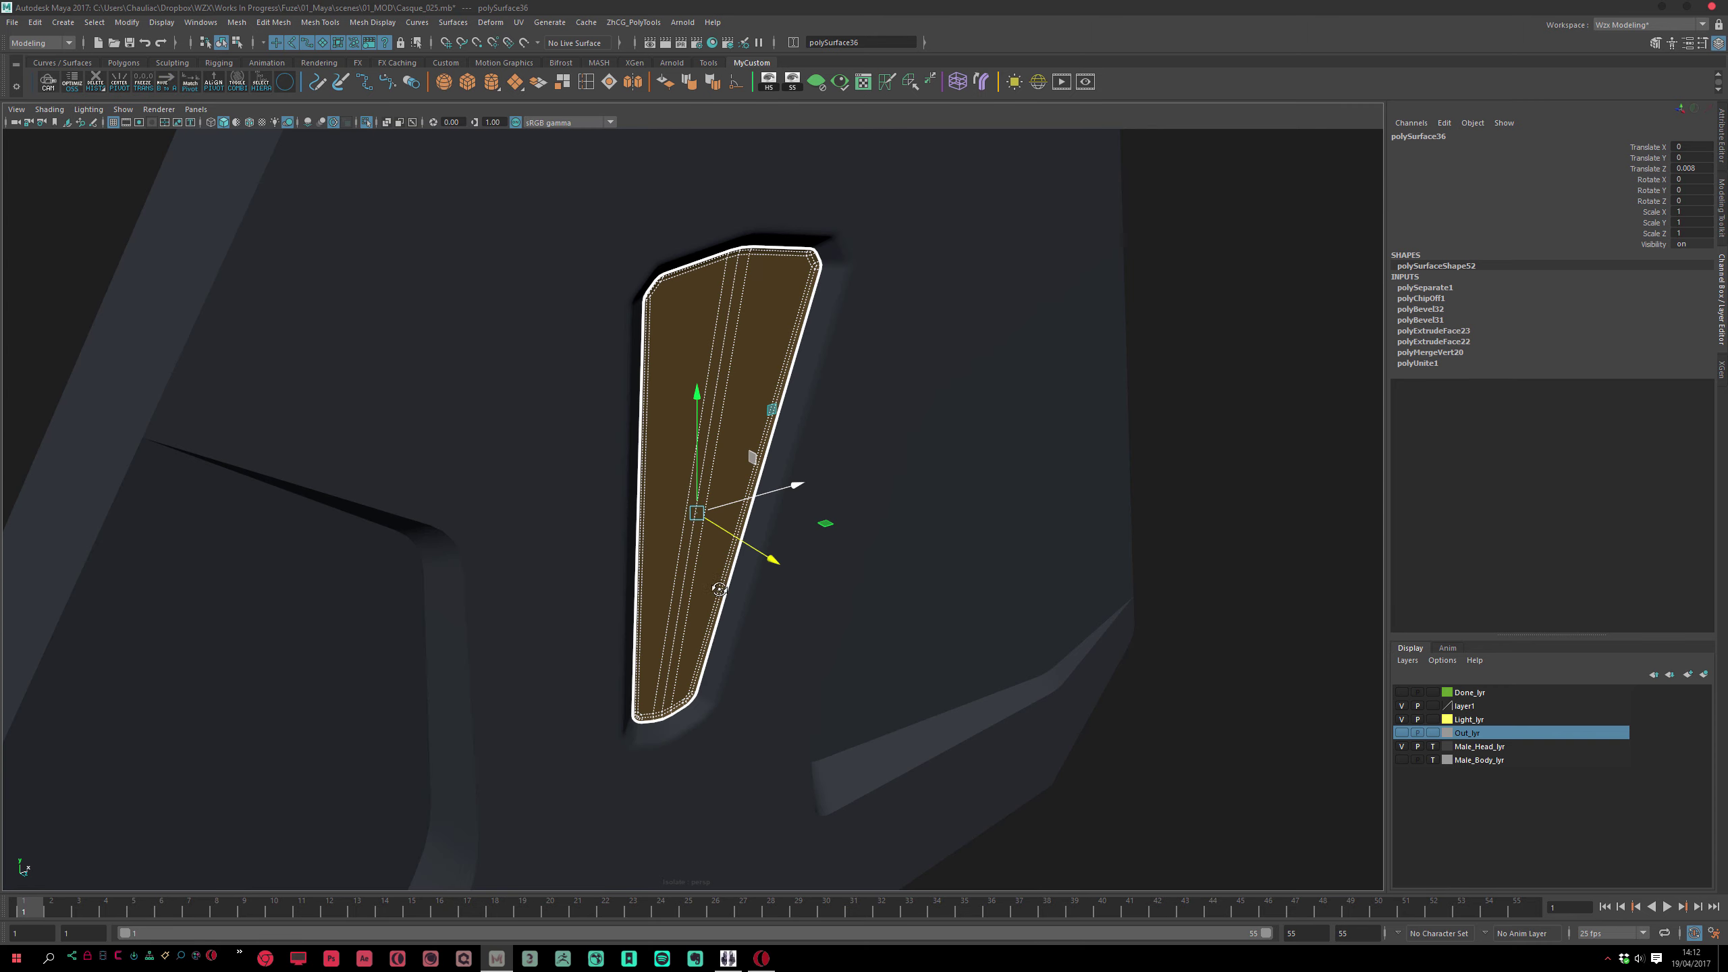
Extrude the gold piece's faces and pull them forward to give it raised side walls
key(ctrl+e)
drag(722, 745, 725, 751)
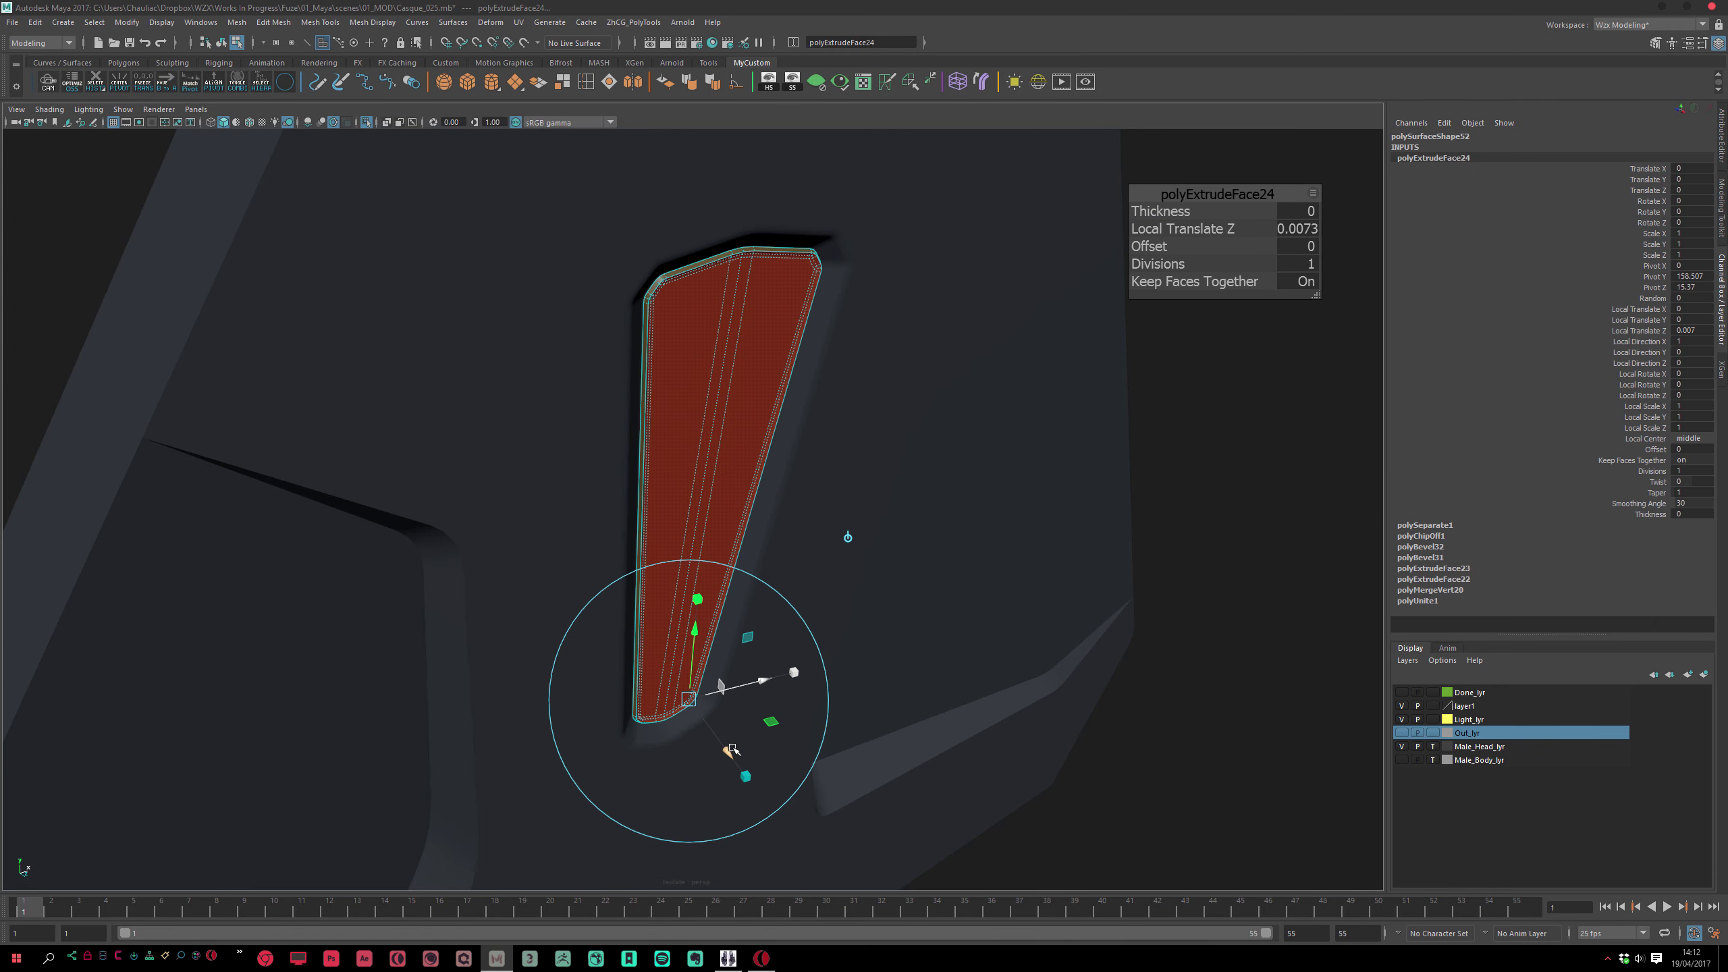
key(w)
drag(775, 564, 800, 583)
alt+drag(822, 511, 703, 427)
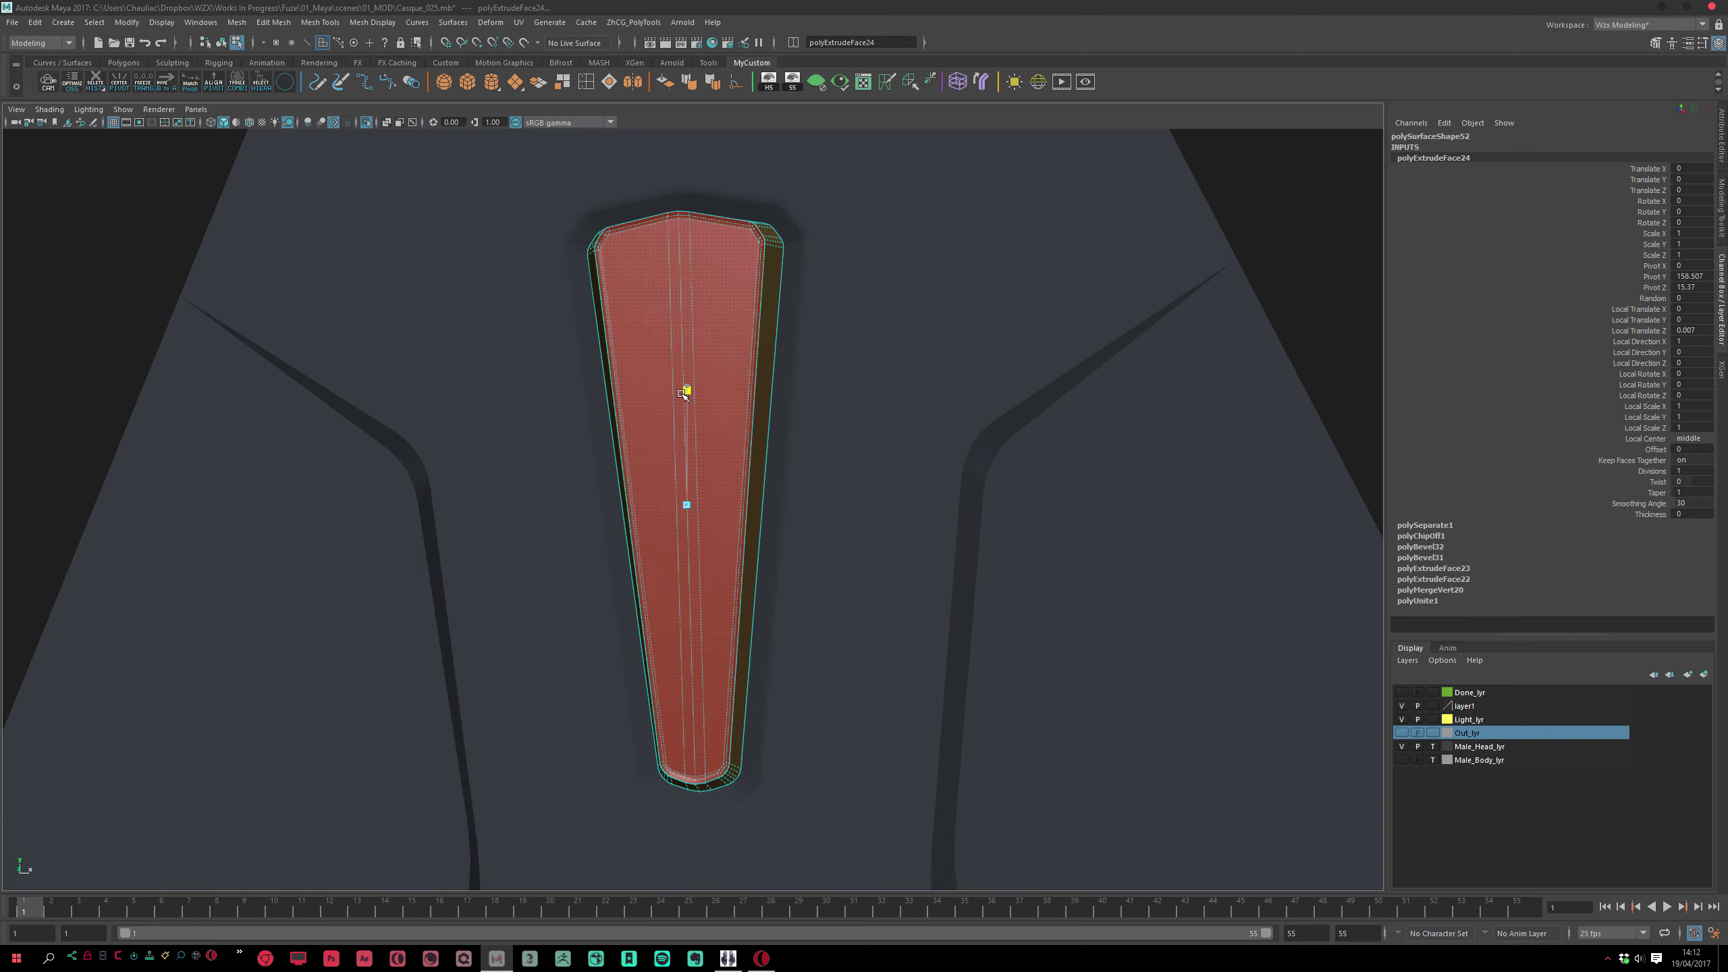
alt+drag(683, 395, 782, 522)
alt+drag(814, 480, 694, 499)
Select the edge loop around the gold piece's front rim and activate the Move tool
right_drag(694, 499, 664, 341)
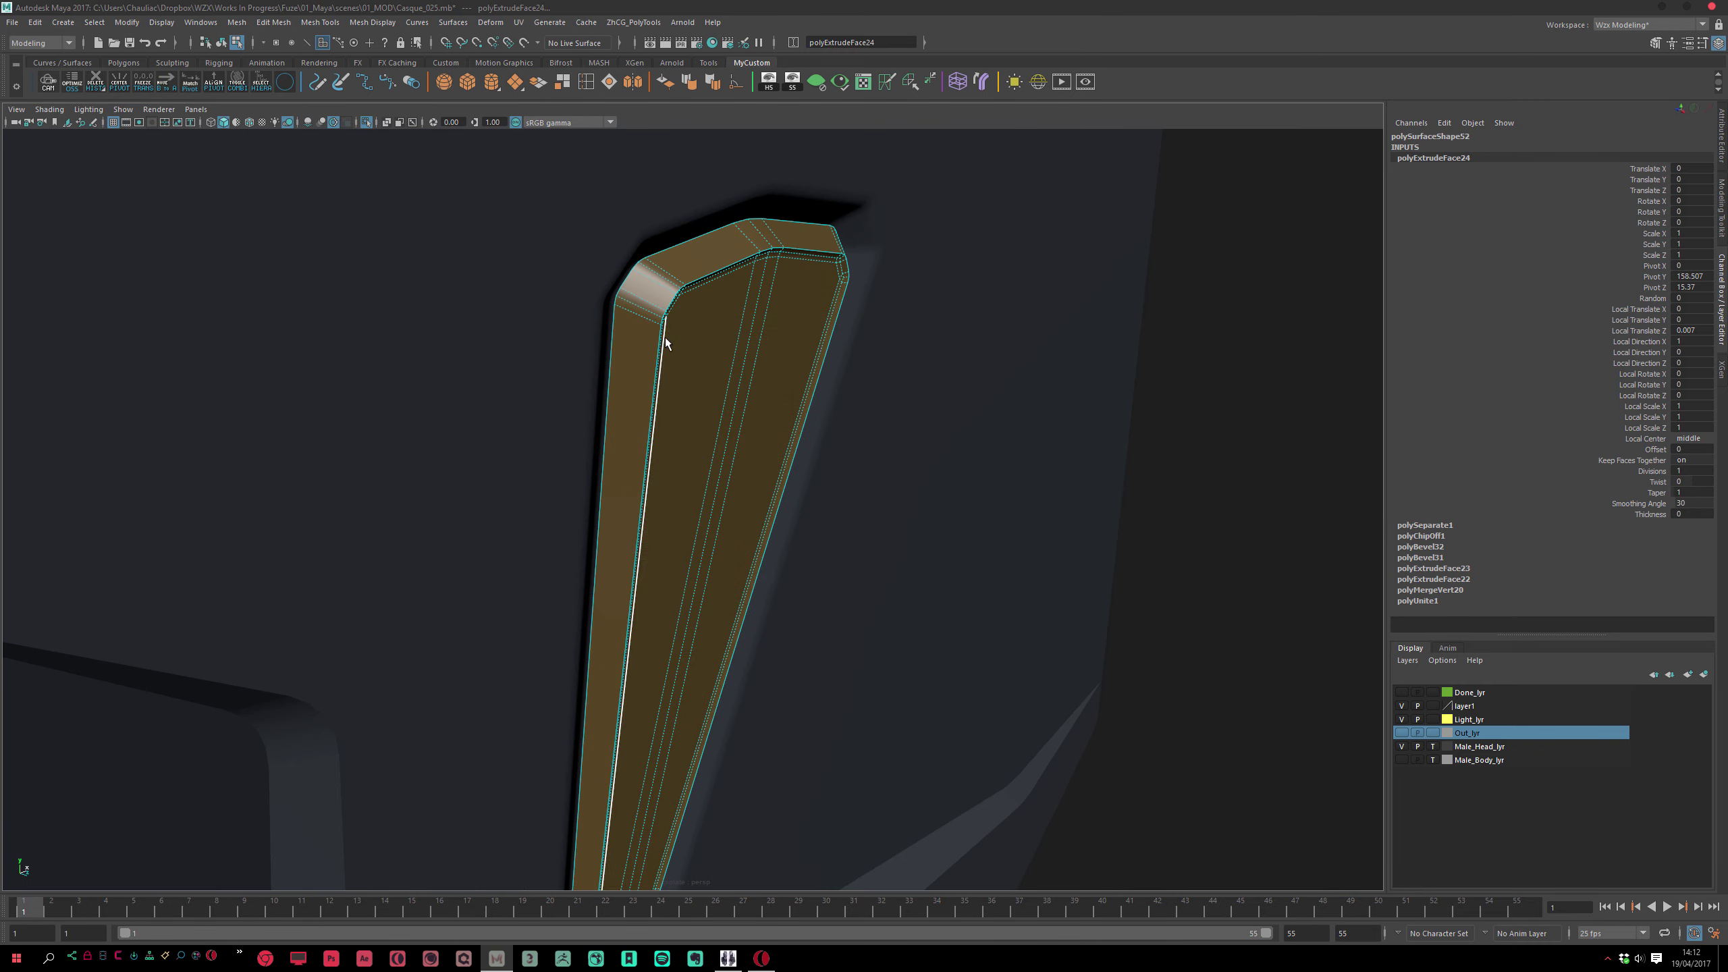
double_click(646, 346)
alt+drag(674, 502, 707, 519)
key(w)
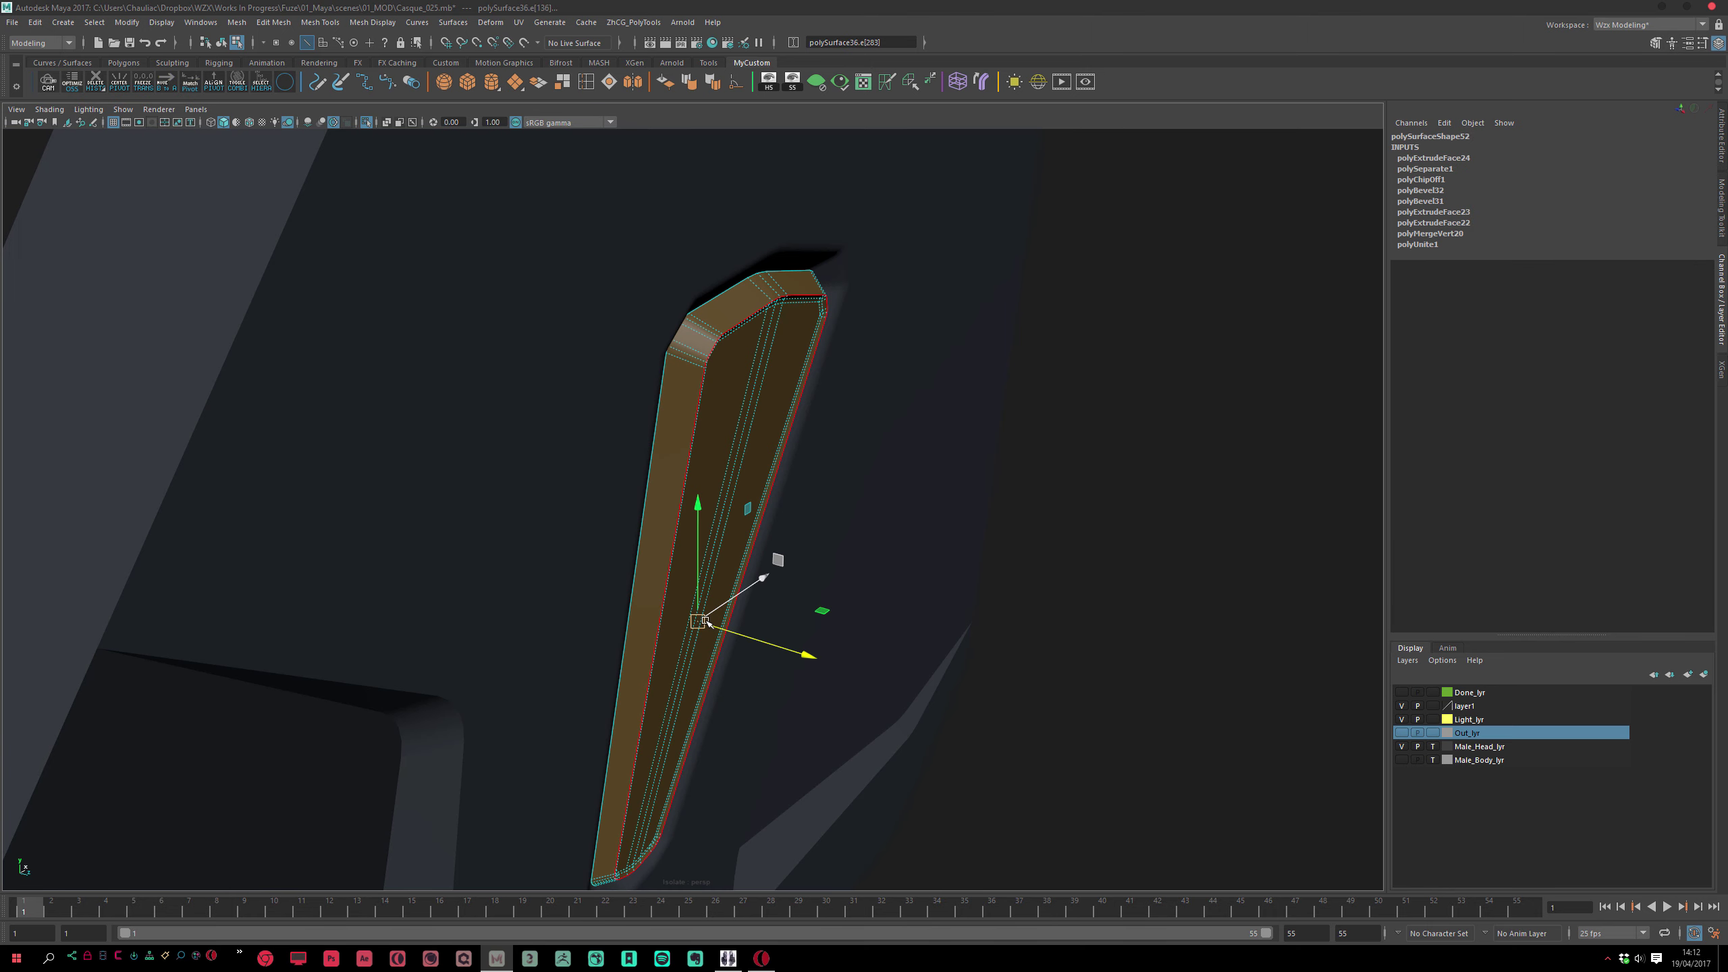
drag(702, 623, 696, 619)
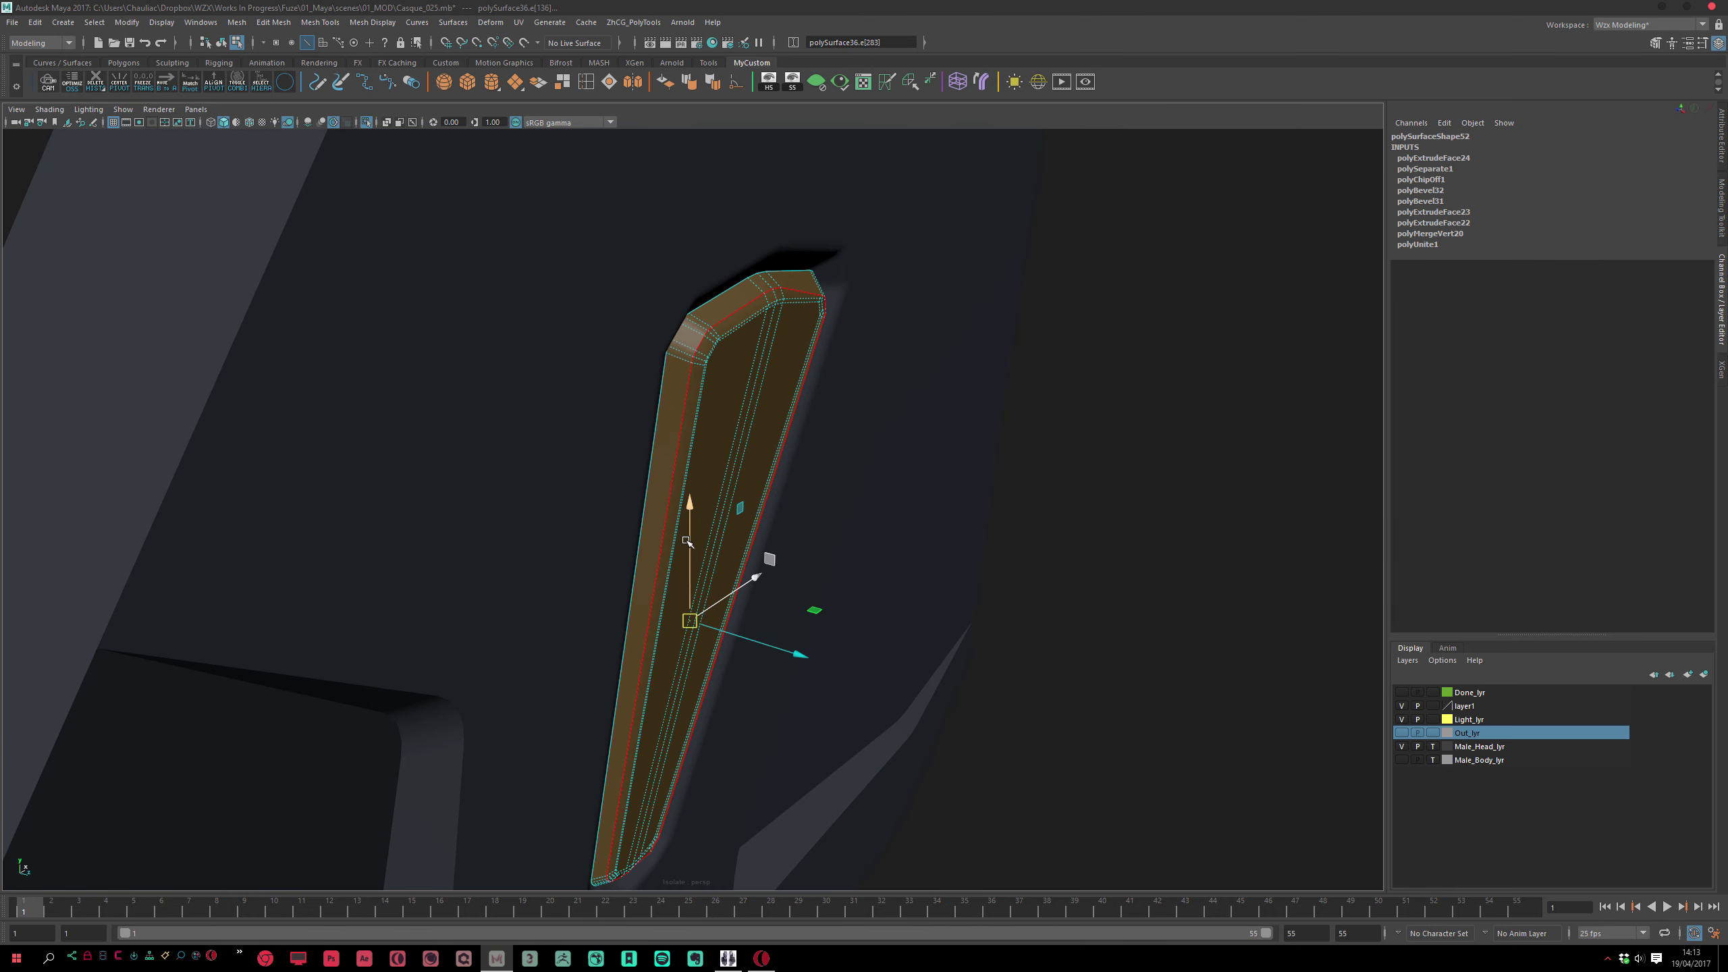
click(683, 473)
alt+drag(711, 461, 652, 403)
key(ctrl+z)
key(ctrl+z)
alt+drag(781, 474, 787, 601)
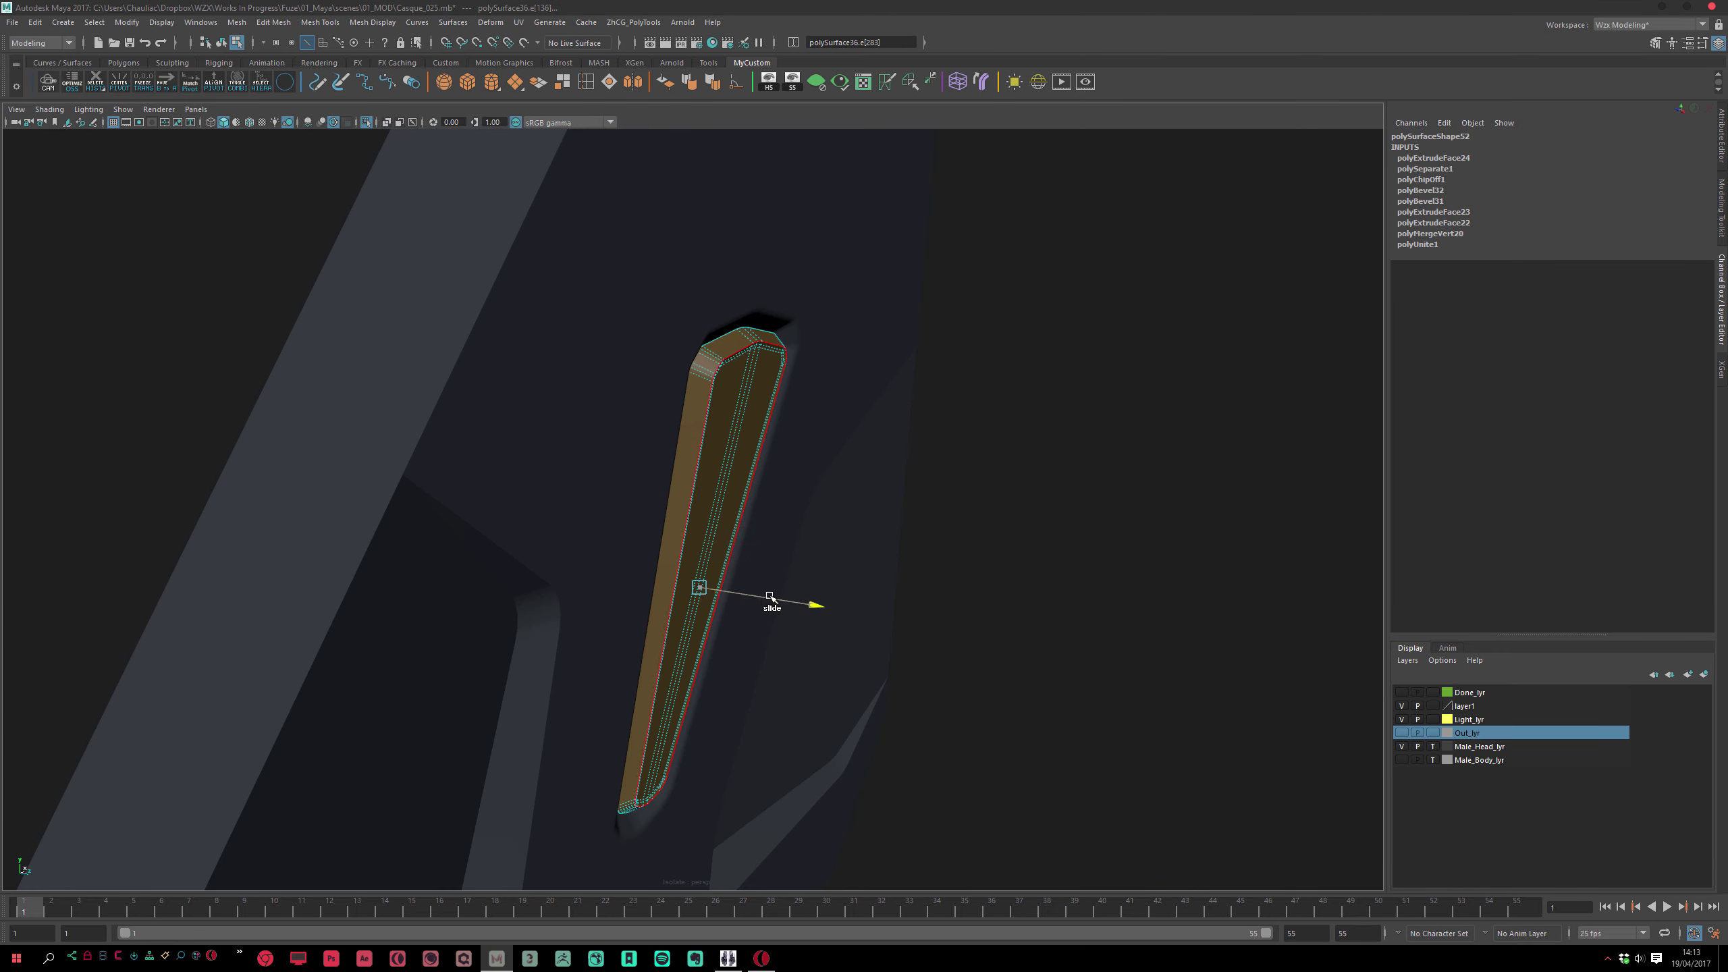
key(ctrl+z)
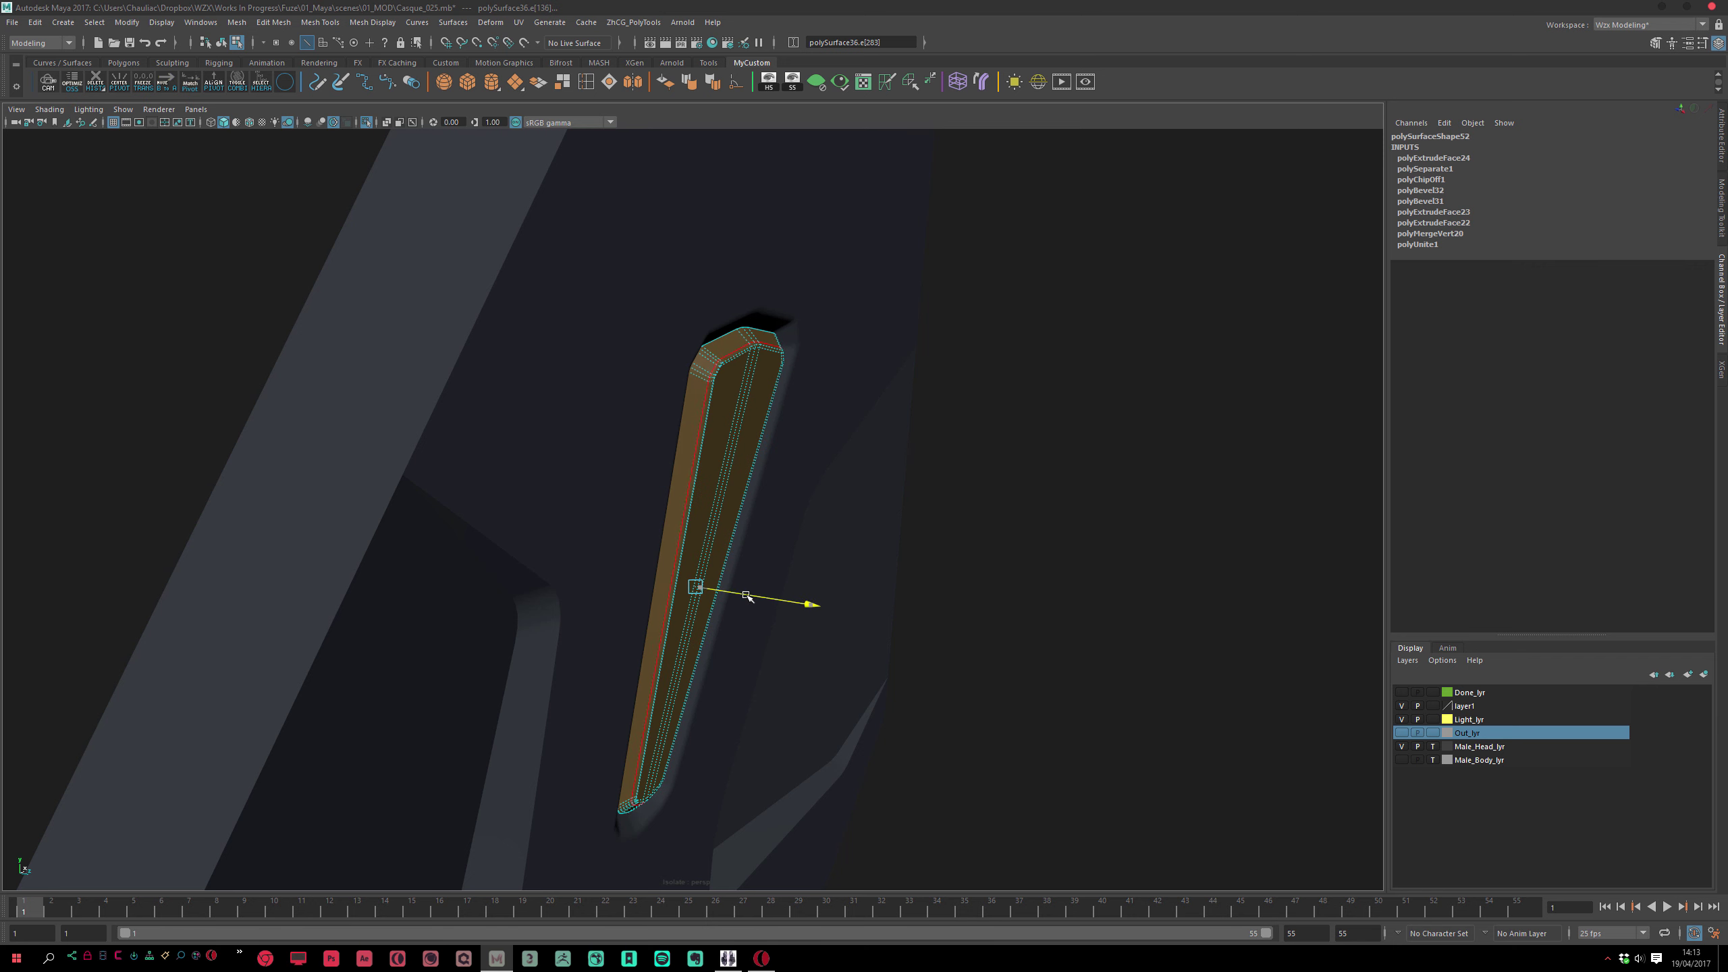
Slide the front rim edge loop back along the gold piece's side walls to form a chamfered rim
alt+drag(747, 619, 709, 664)
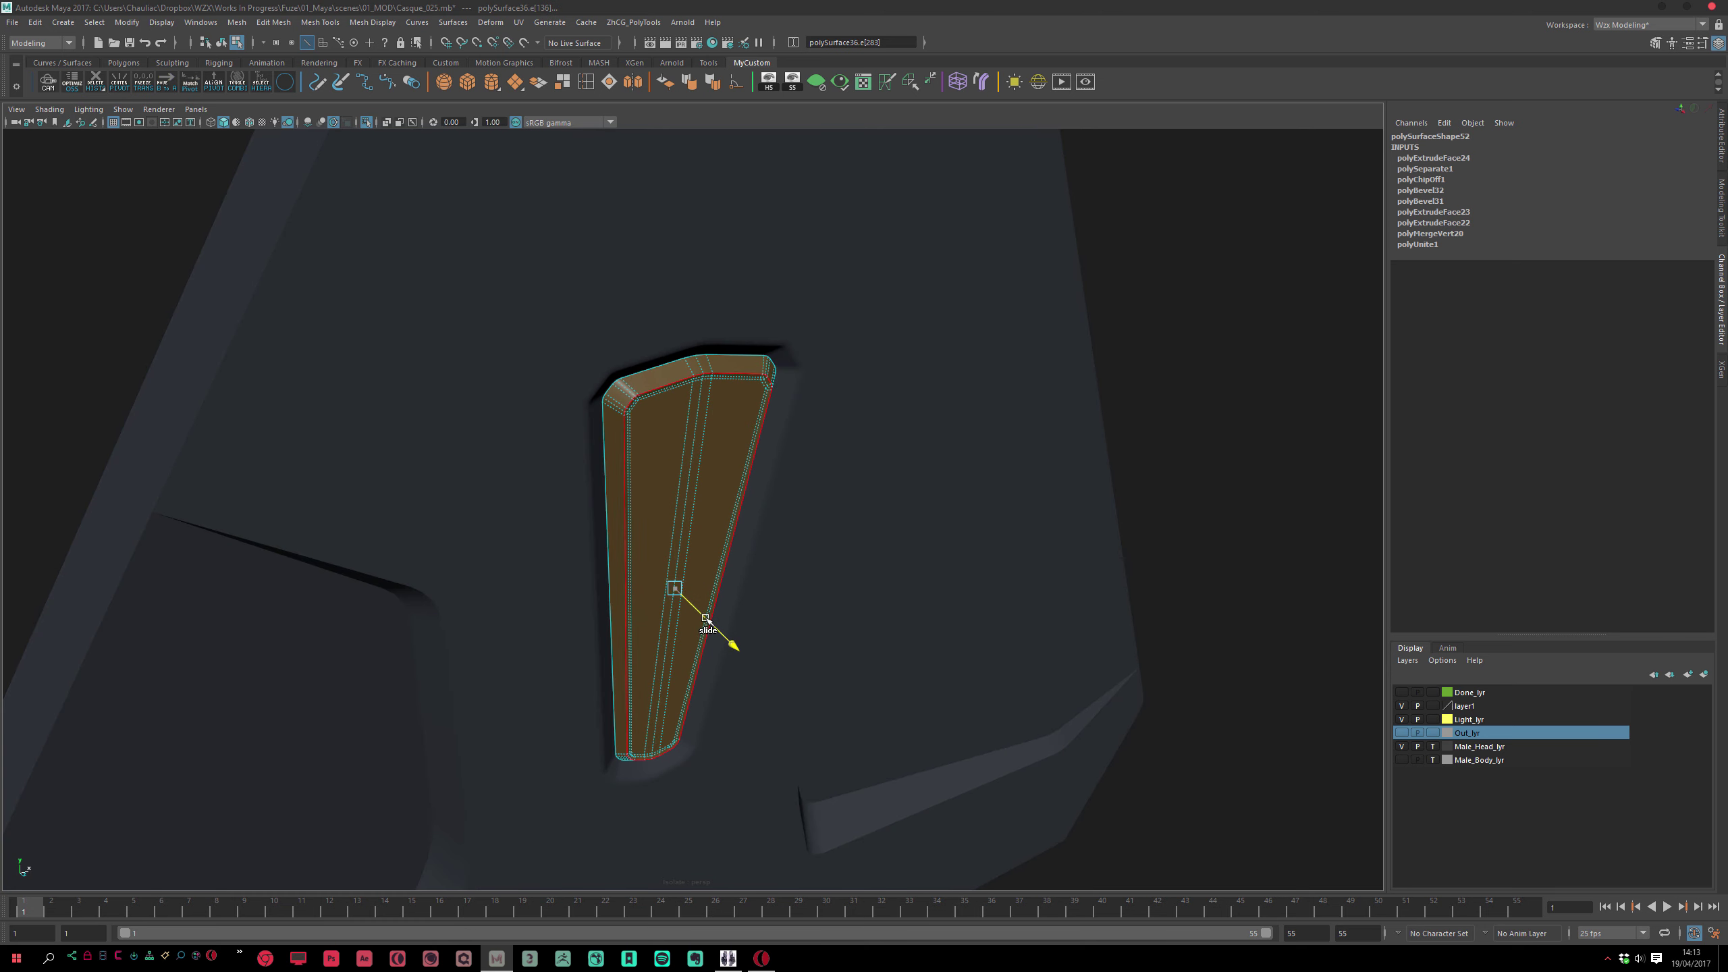
drag(704, 617, 672, 660)
alt+middle_drag(600, 661, 630, 694)
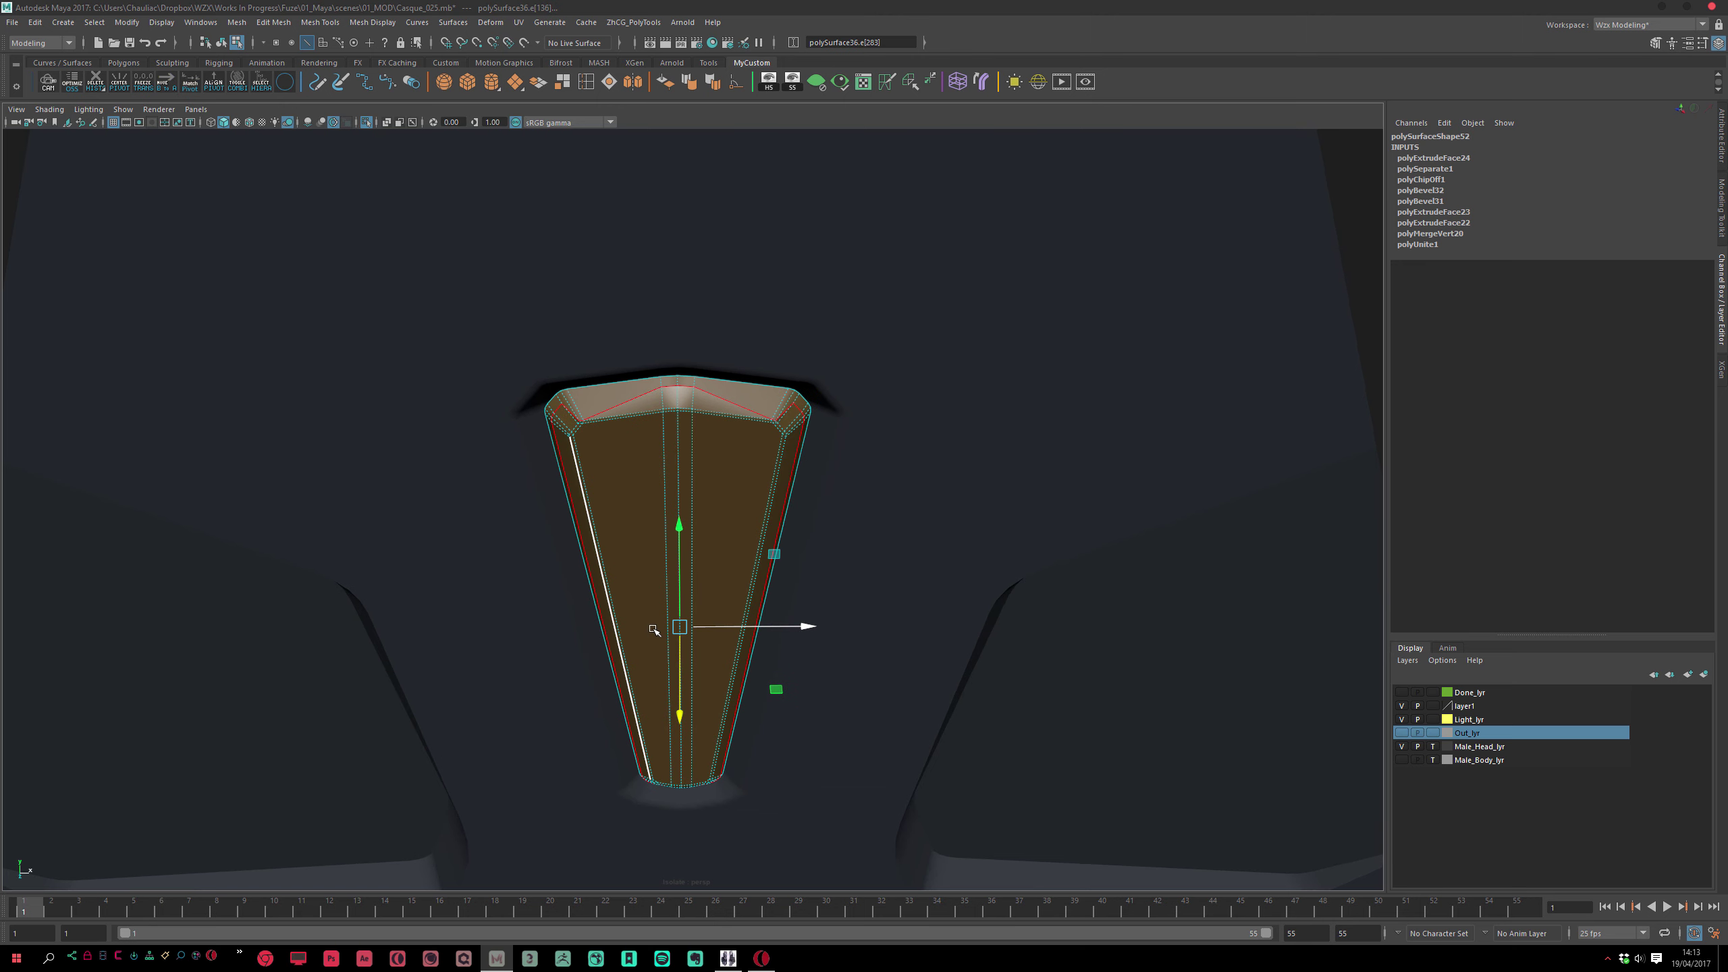
drag(580, 627, 681, 673)
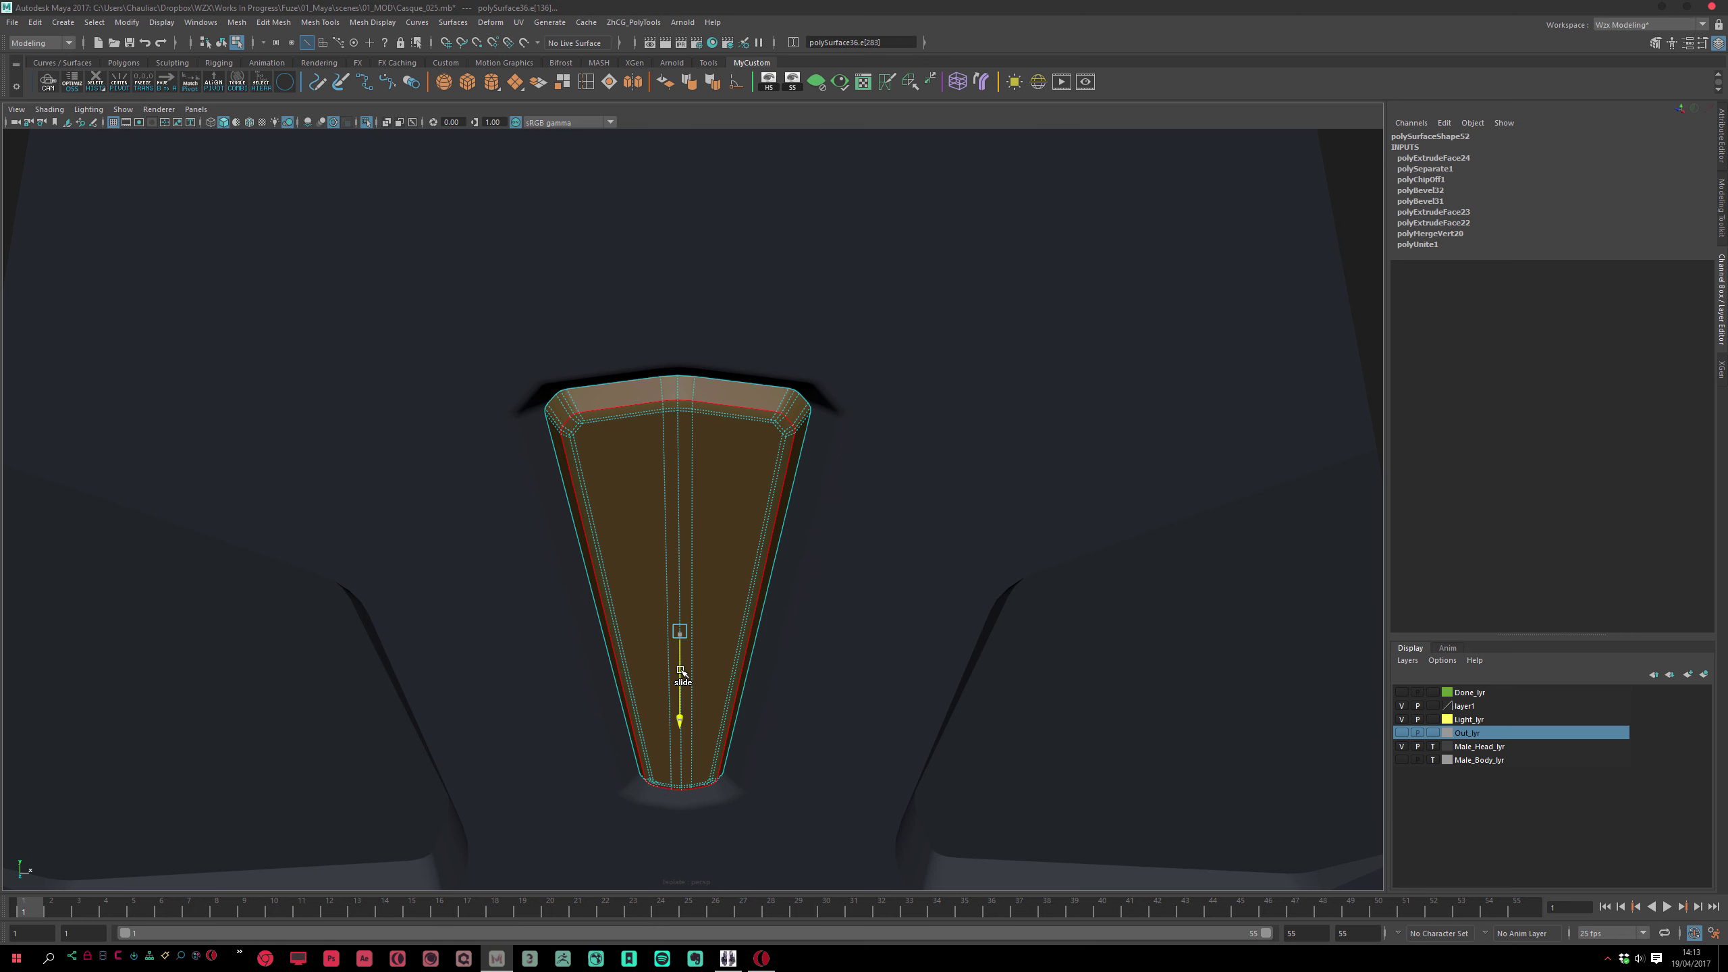
Display the gold piece with smooth mesh preview and the surrounding insert unsmoothed
key(F8)
scroll(677, 649, down, 3)
key(3)
click(220, 326)
scroll(605, 456, down, 3)
click(611, 435)
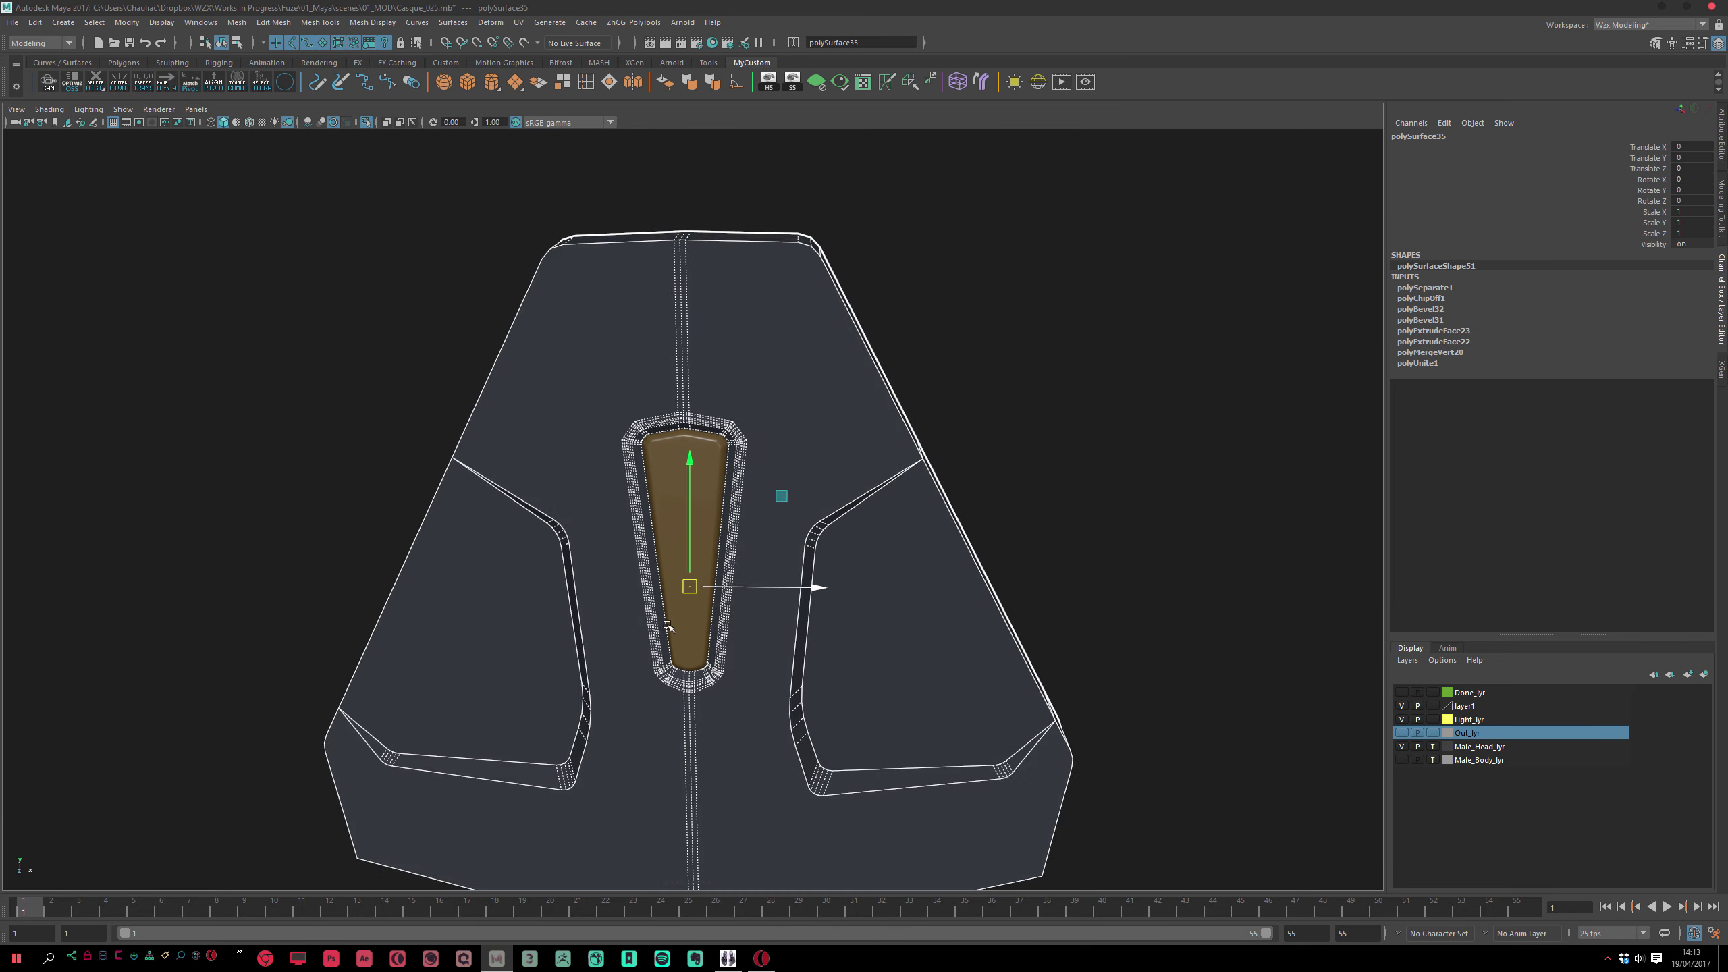
scroll(622, 446, down, 1)
key(1)
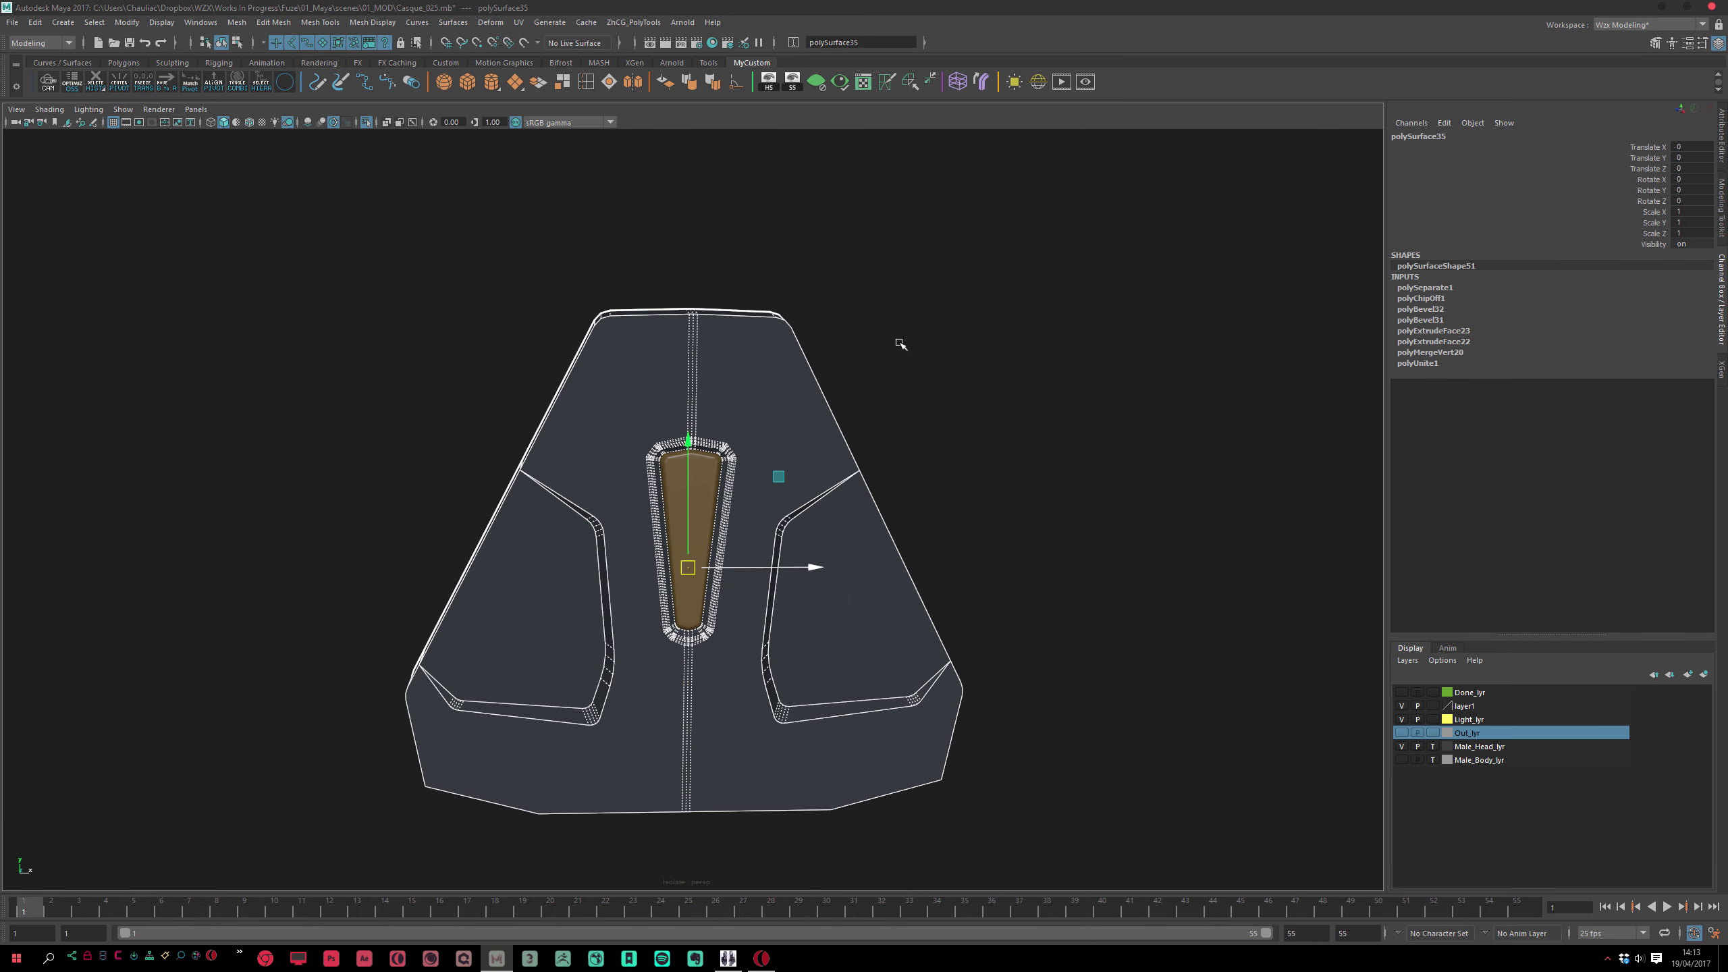
click(933, 384)
Select the outer centre-line edges on the insert's bottom wall and scale them apart horizontally
alt+drag(829, 405, 737, 694)
click(728, 629)
scroll(730, 665, up, 2)
alt+middle_drag(737, 695, 731, 677)
alt+right_drag(731, 678, 749, 706)
alt+drag(749, 706, 727, 659)
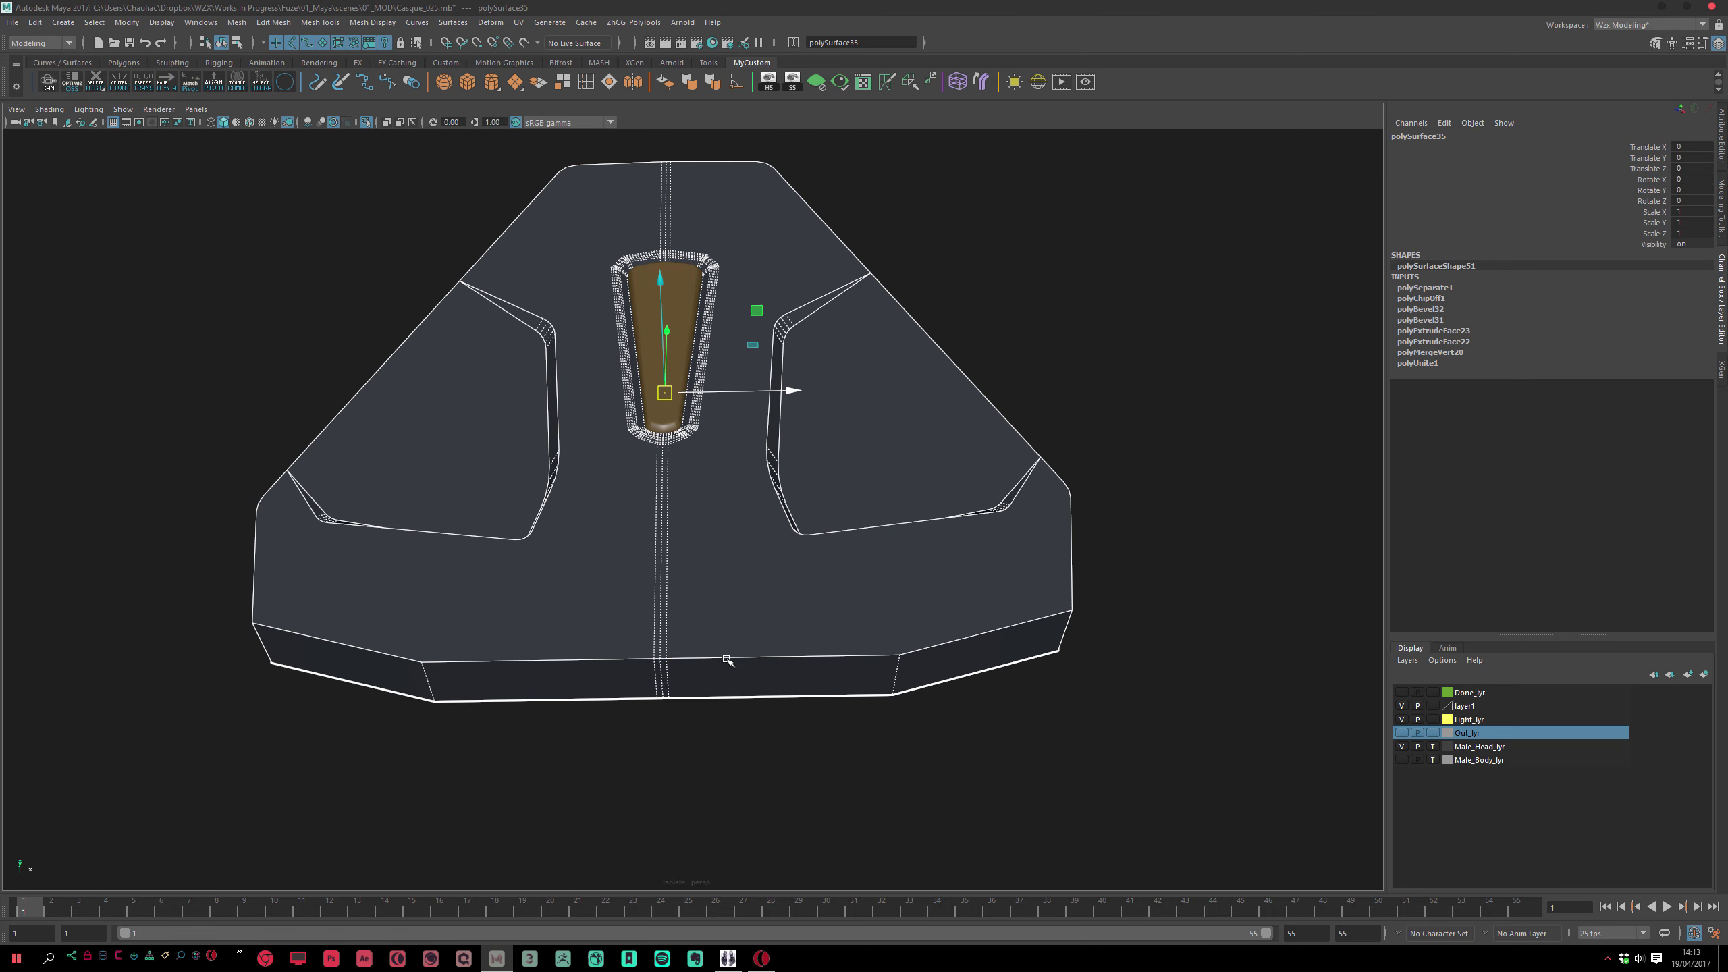
right_drag(665, 682, 664, 680)
click(659, 693)
click(674, 681)
drag(942, 687, 972, 684)
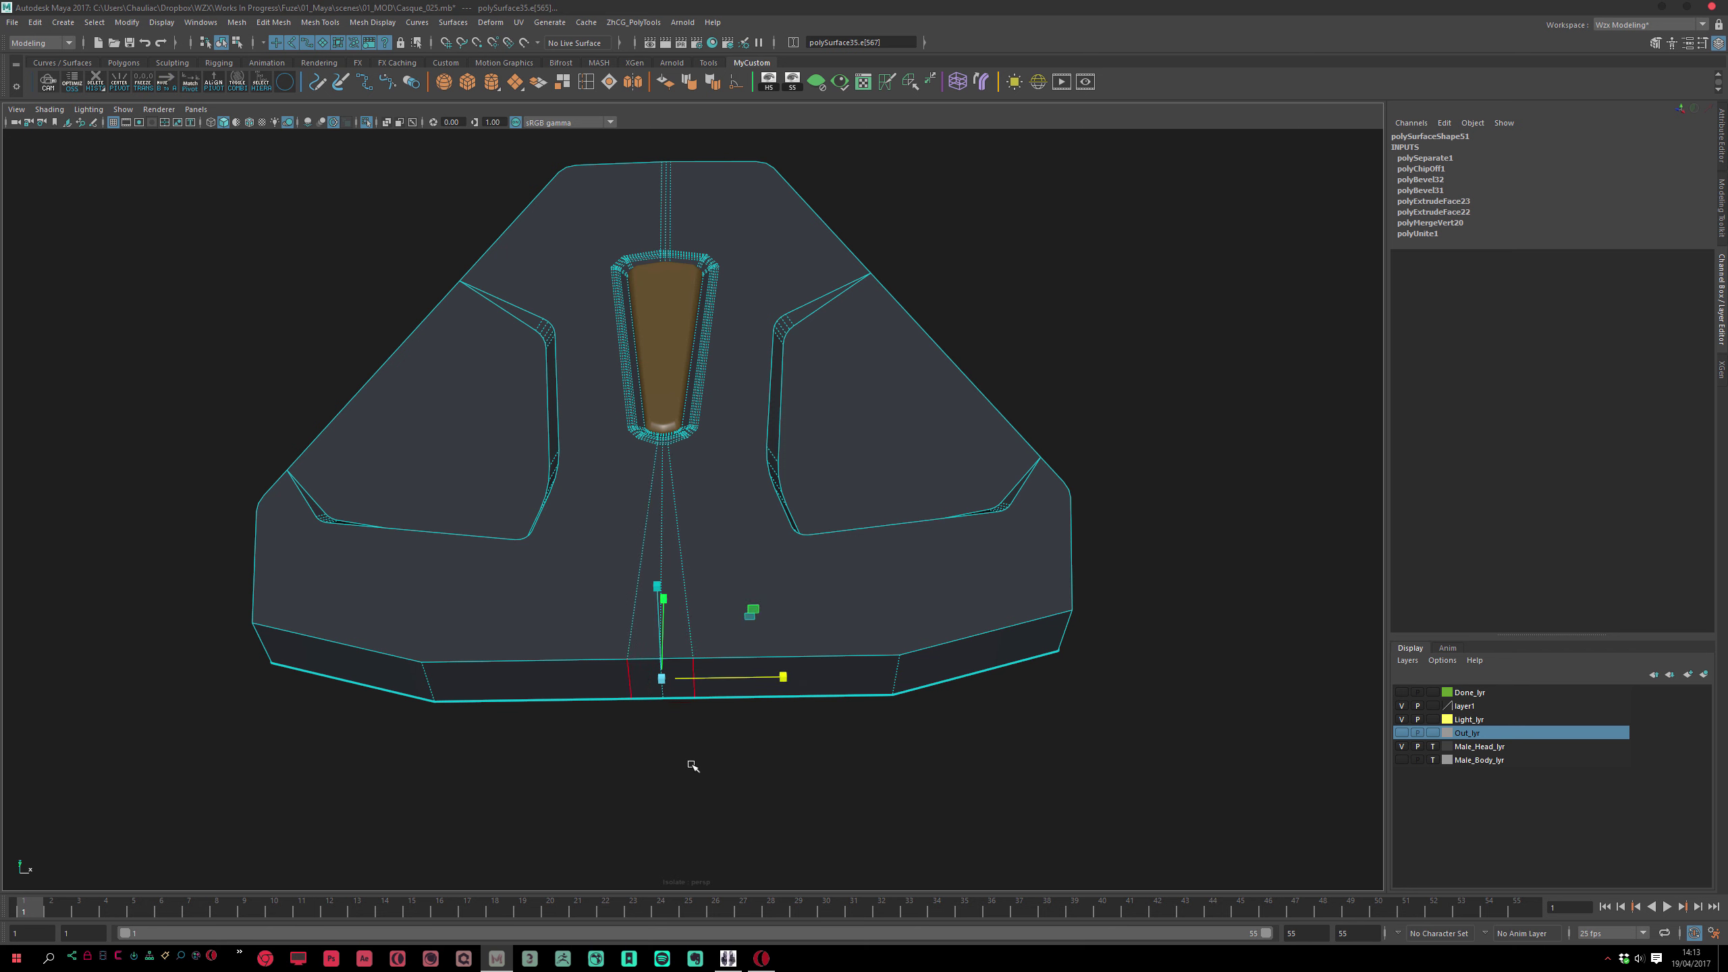
drag(1006, 752, 808, 775)
Bevel the middle front edges of the insert's bottom wall with an offset of about 0.076 to form a notch
click(646, 678)
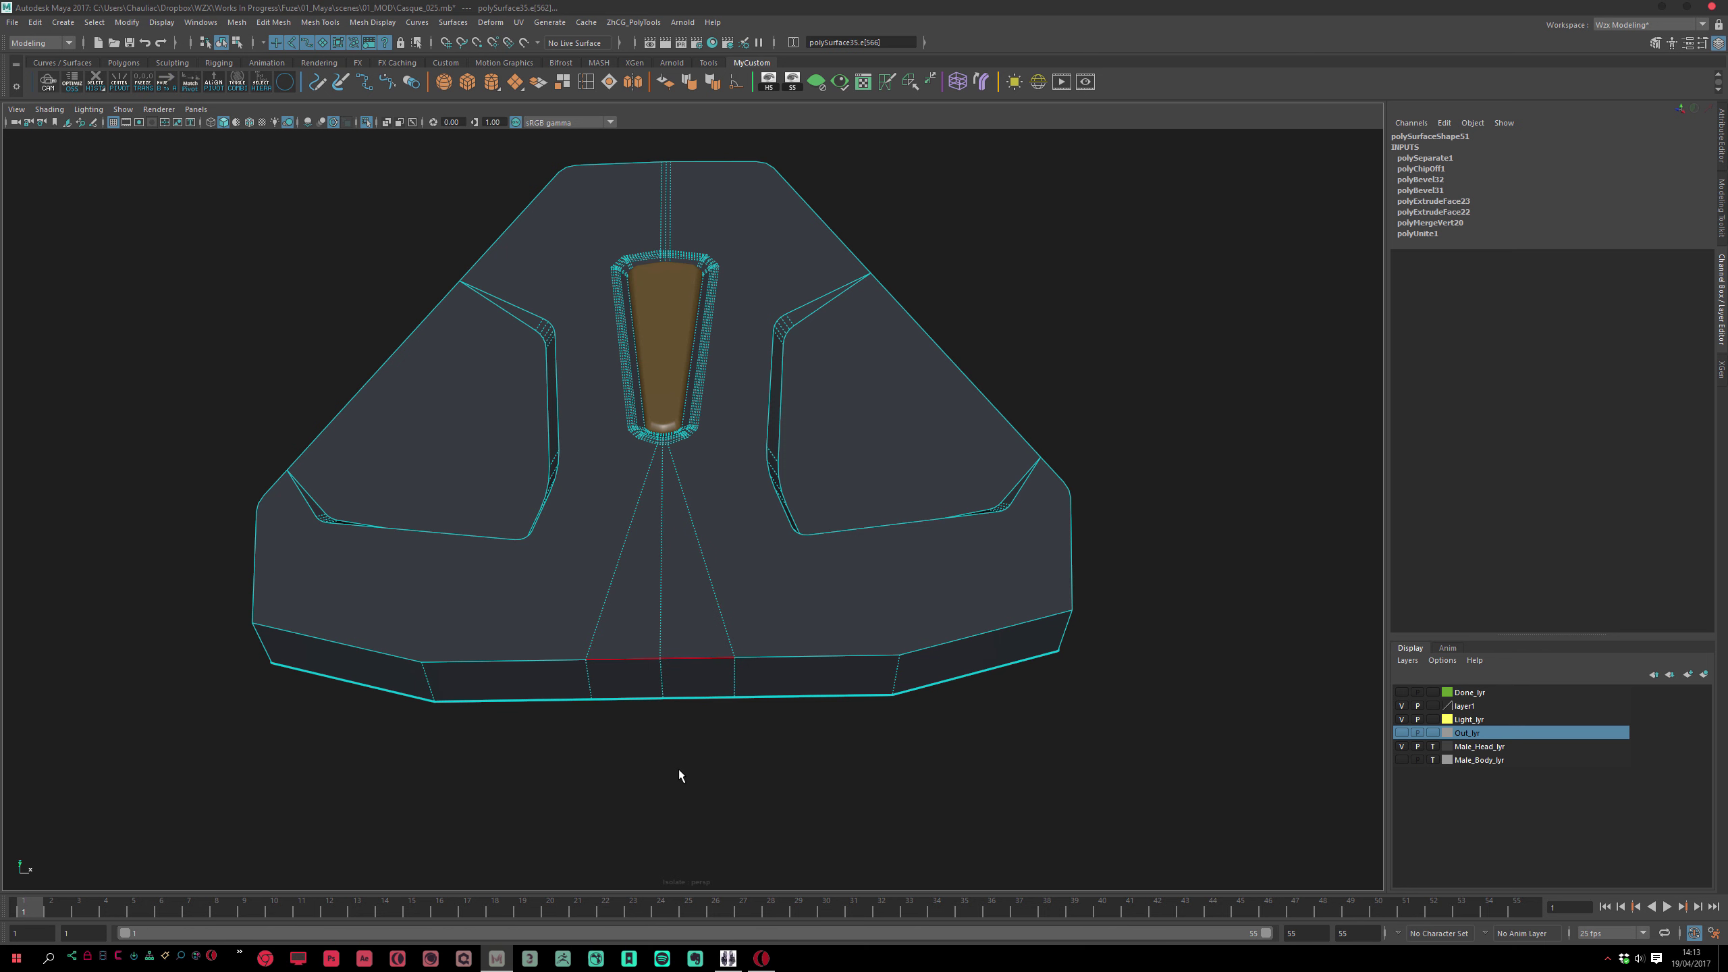
key(ctrl+b)
middle_drag(668, 753, 291, 657)
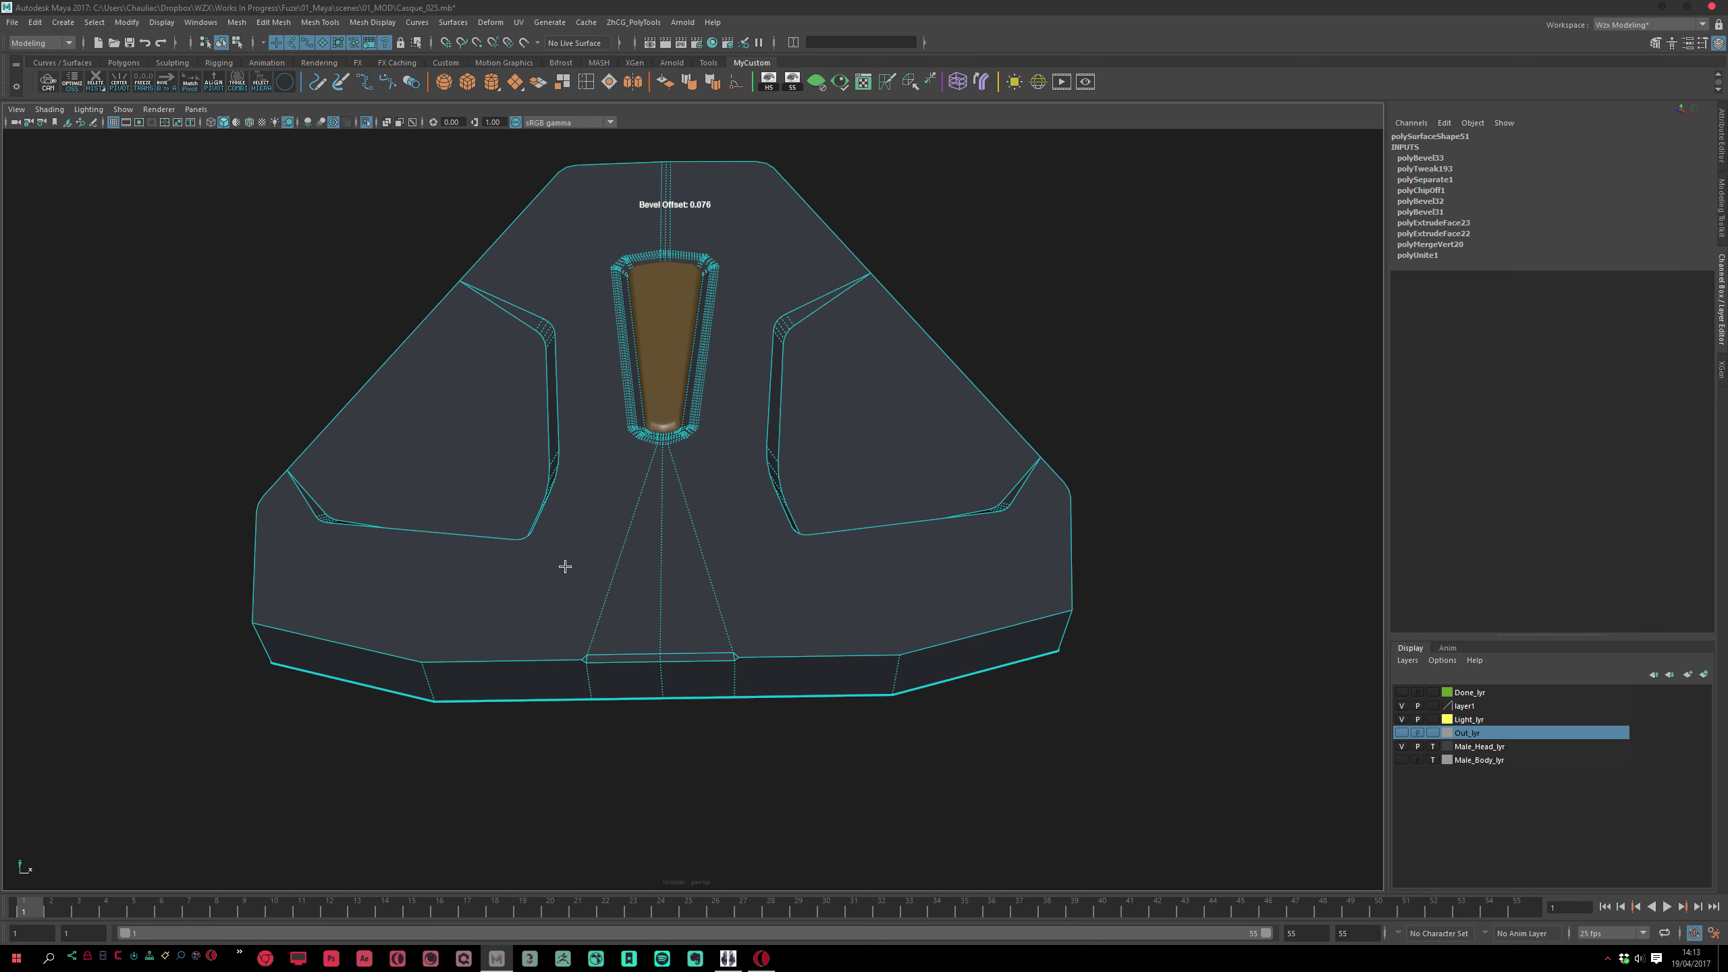
key(F8)
click(652, 848)
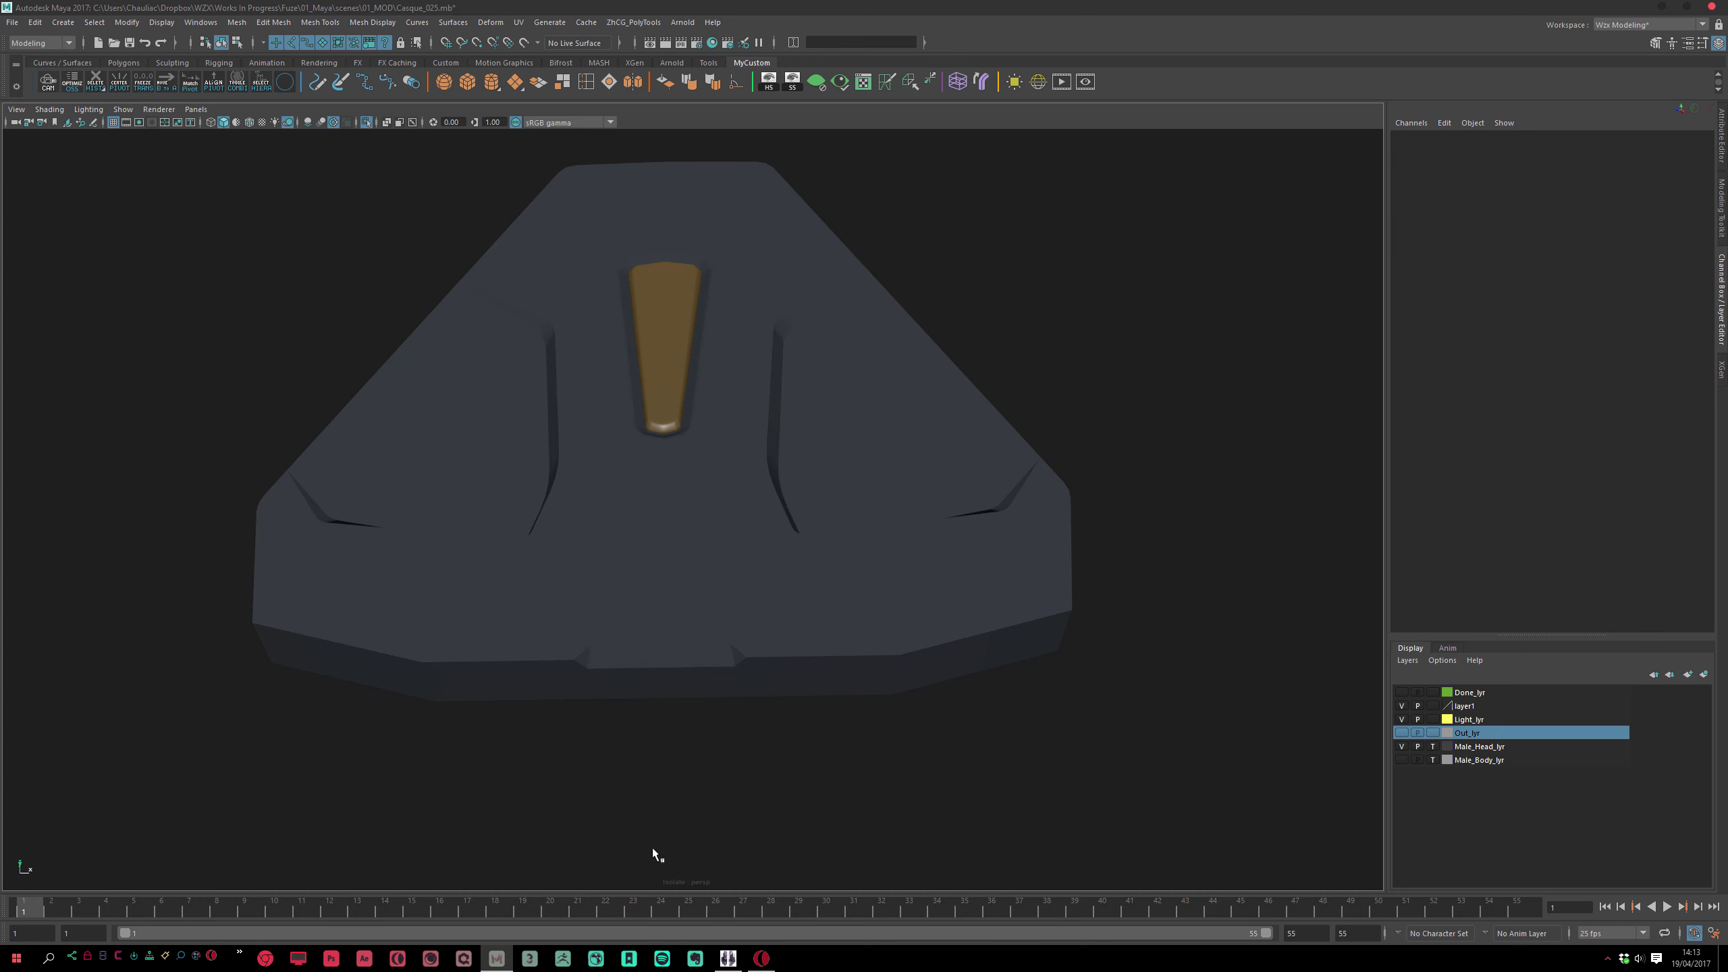
Select the bottom notch's outer corner vertices and scale them horizontally to shape its slanted ends
alt+drag(653, 848, 532, 712)
alt+right_drag(532, 713, 594, 414)
alt+middle_drag(594, 414, 605, 547)
alt+middle_drag(624, 625, 626, 488)
alt+right_drag(626, 487, 615, 670)
click(605, 705)
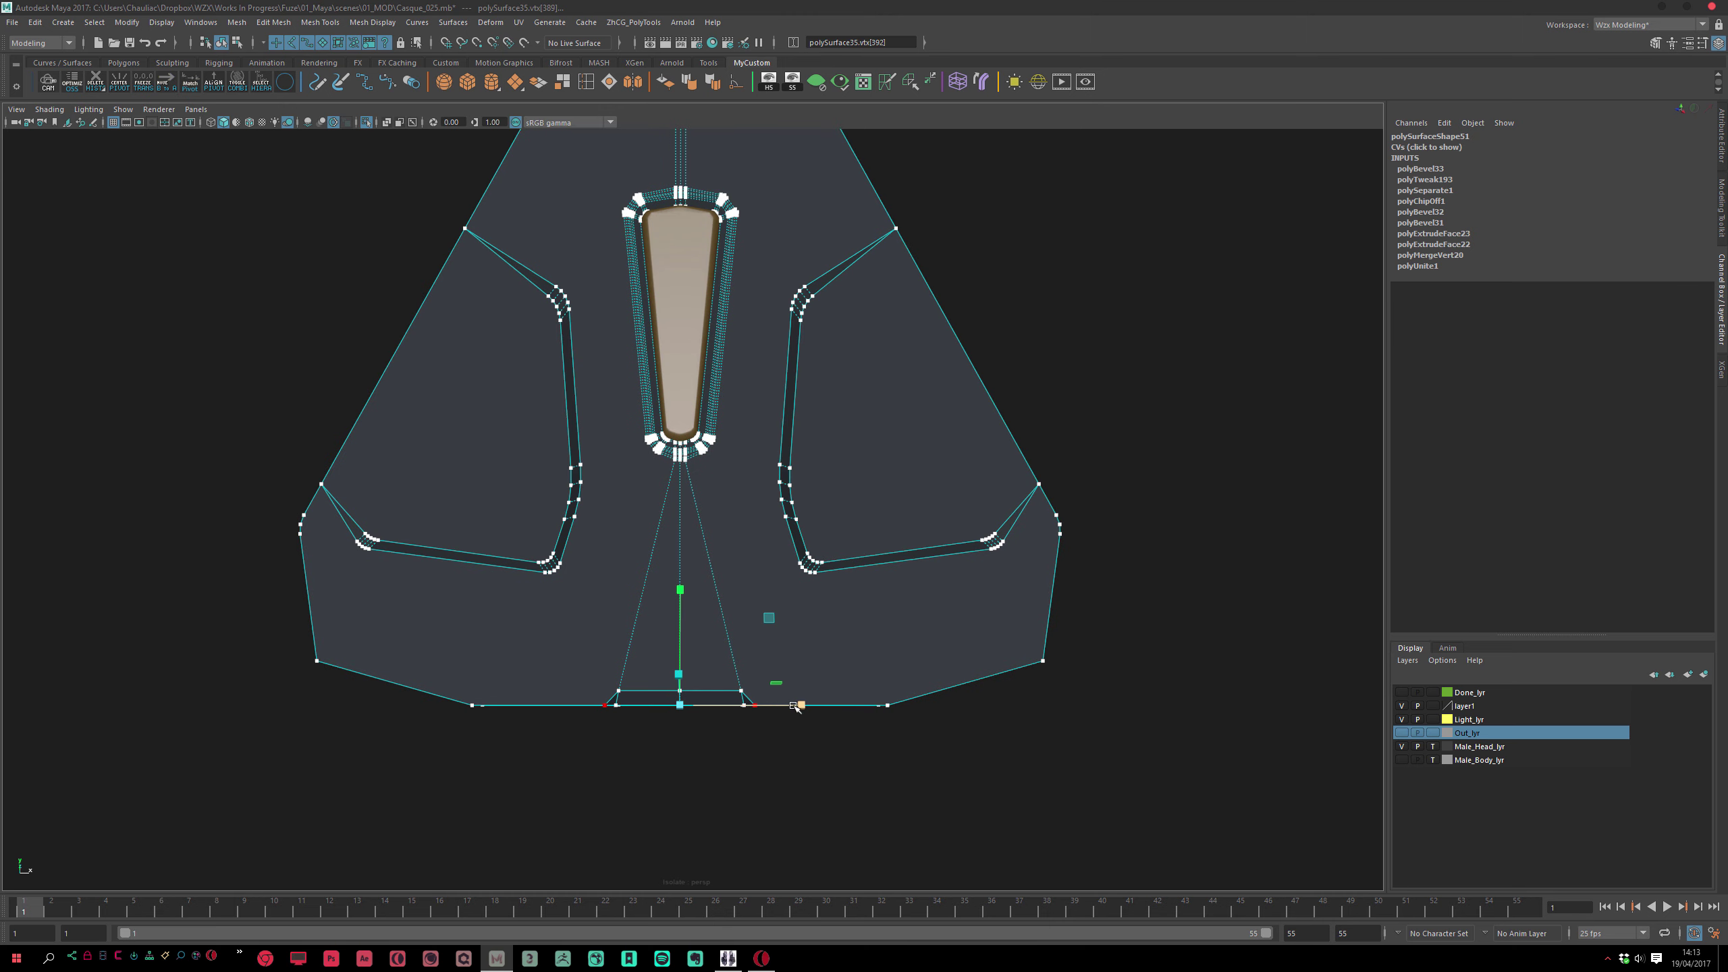
key(F8)
click(803, 735)
Cut a new edge across the insert's centre-line strip between its upper edge and the gold piece with Multi-Cut
alt+right_drag(804, 735, 686, 419)
alt+middle_drag(685, 418, 698, 585)
click(715, 571)
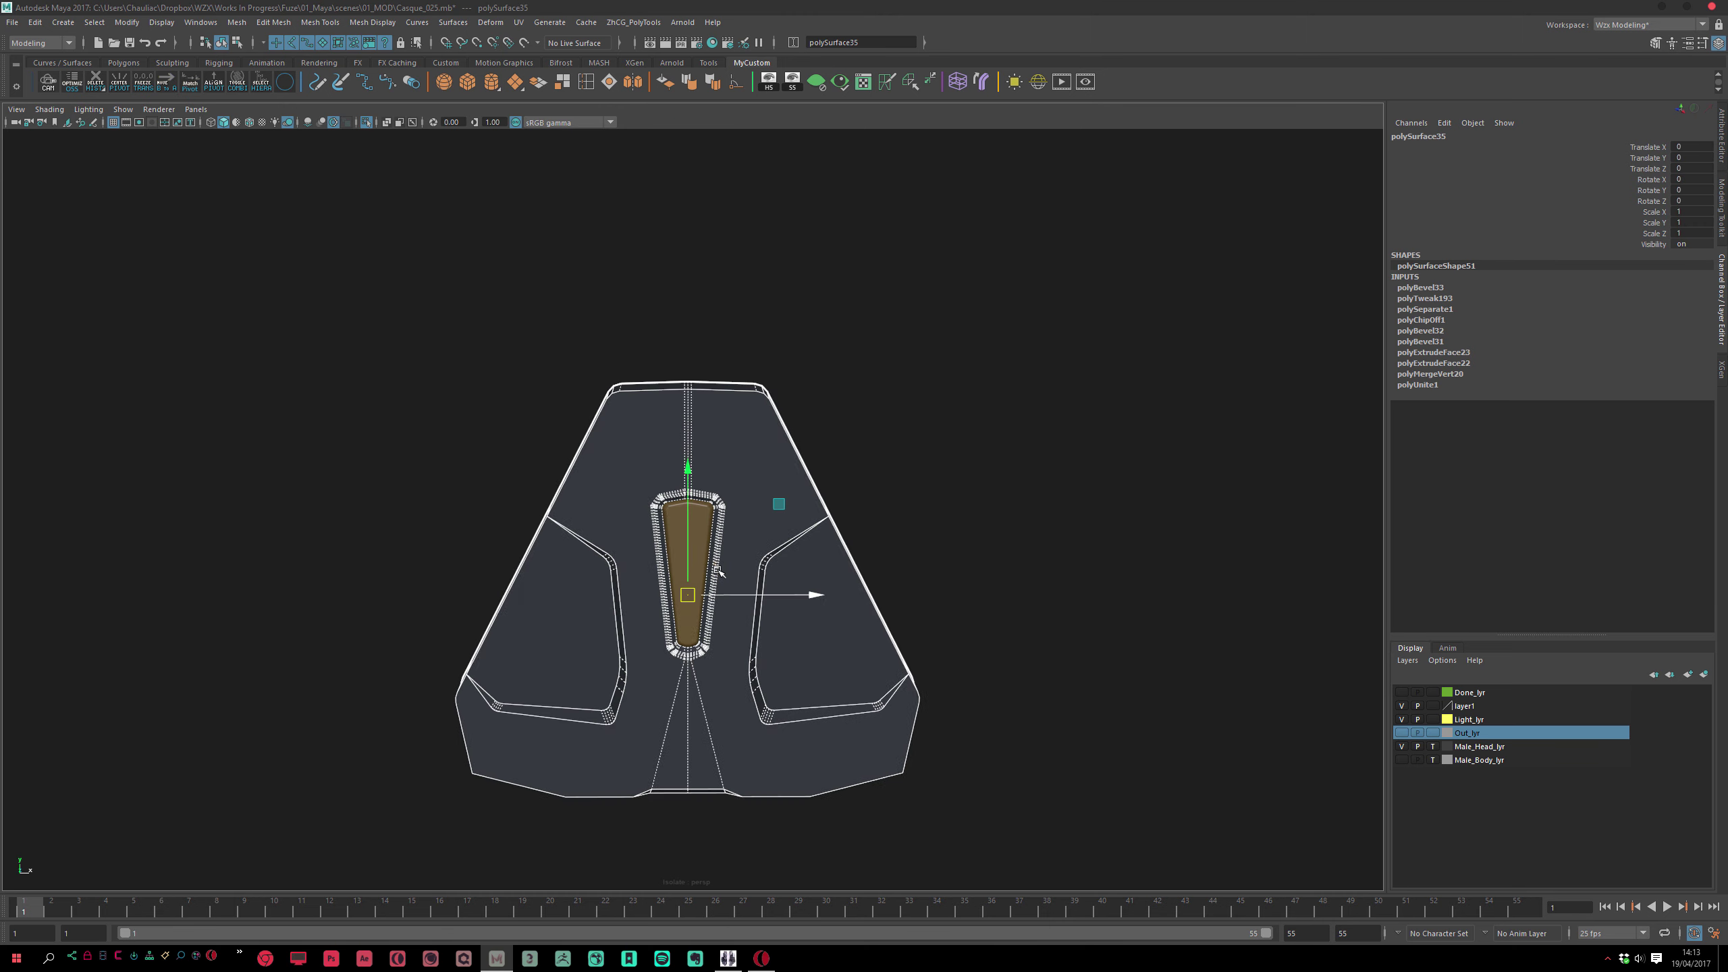
alt+middle_drag(713, 455, 718, 508)
alt+right_drag(718, 507, 725, 544)
alt+middle_drag(725, 544, 695, 567)
alt+right_drag(695, 566, 694, 571)
key(ctrl+shift+x)
ctrl+click(675, 542)
key(q)
Select the centre-strip vertices on the insert's upper wall and scale them apart horizontally to flare the strip
key(F9)
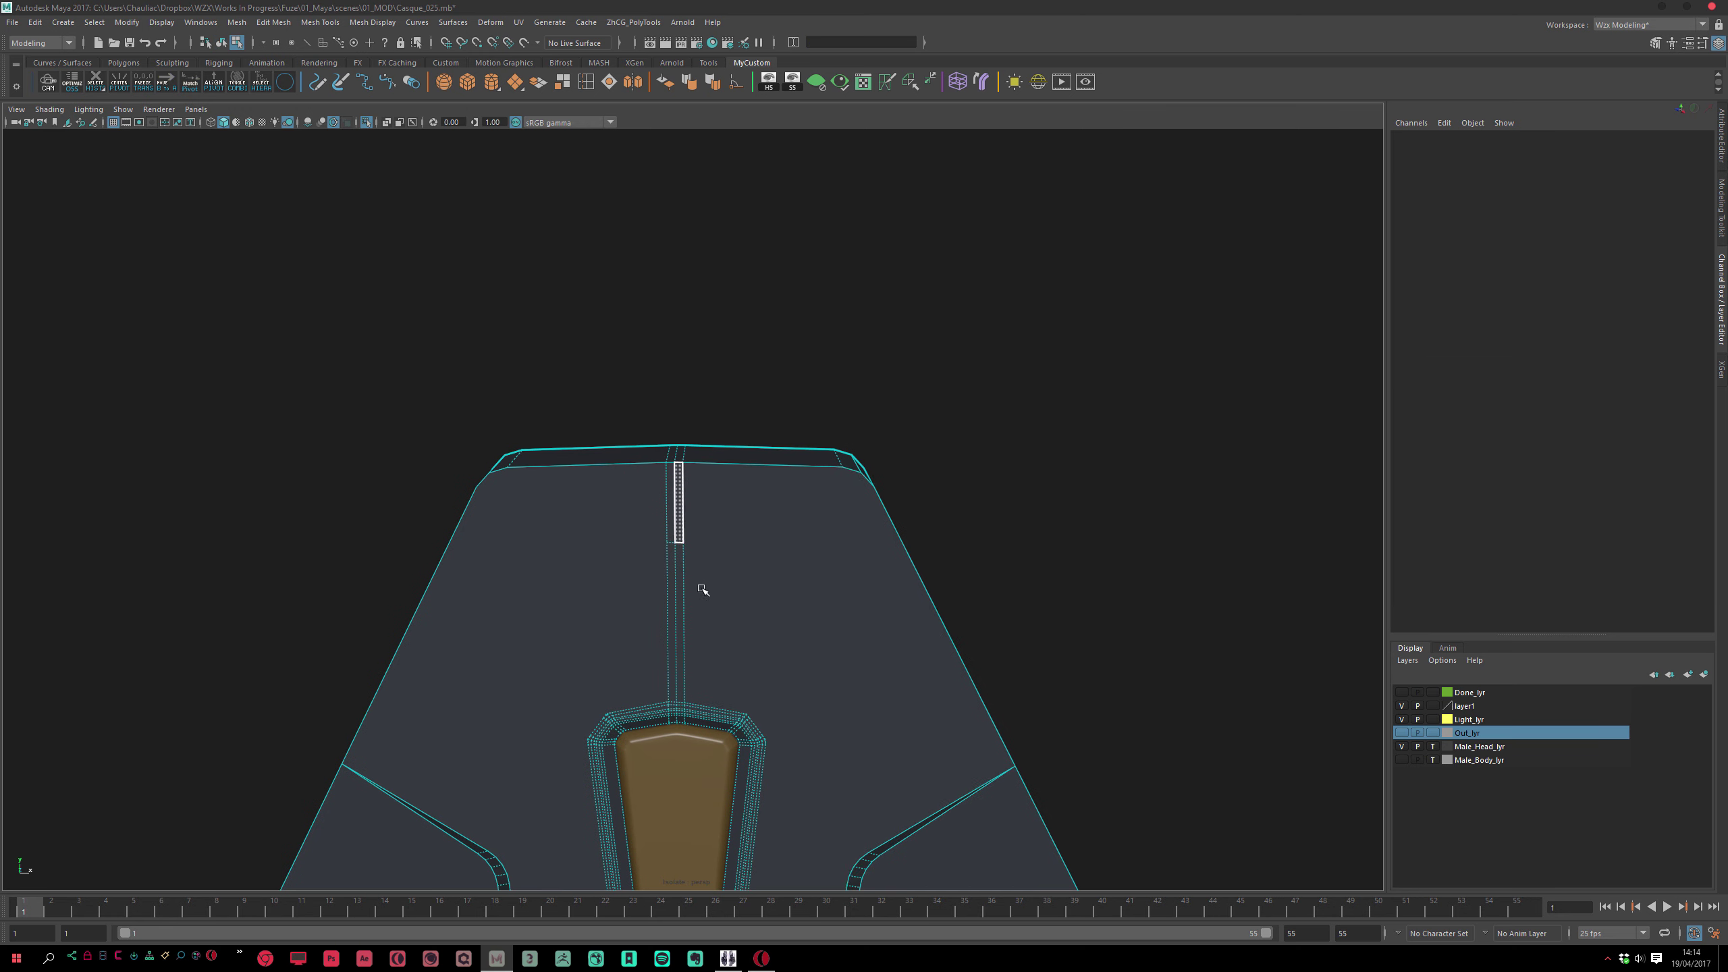
drag(709, 517, 645, 553)
alt+middle_drag(640, 512, 660, 535)
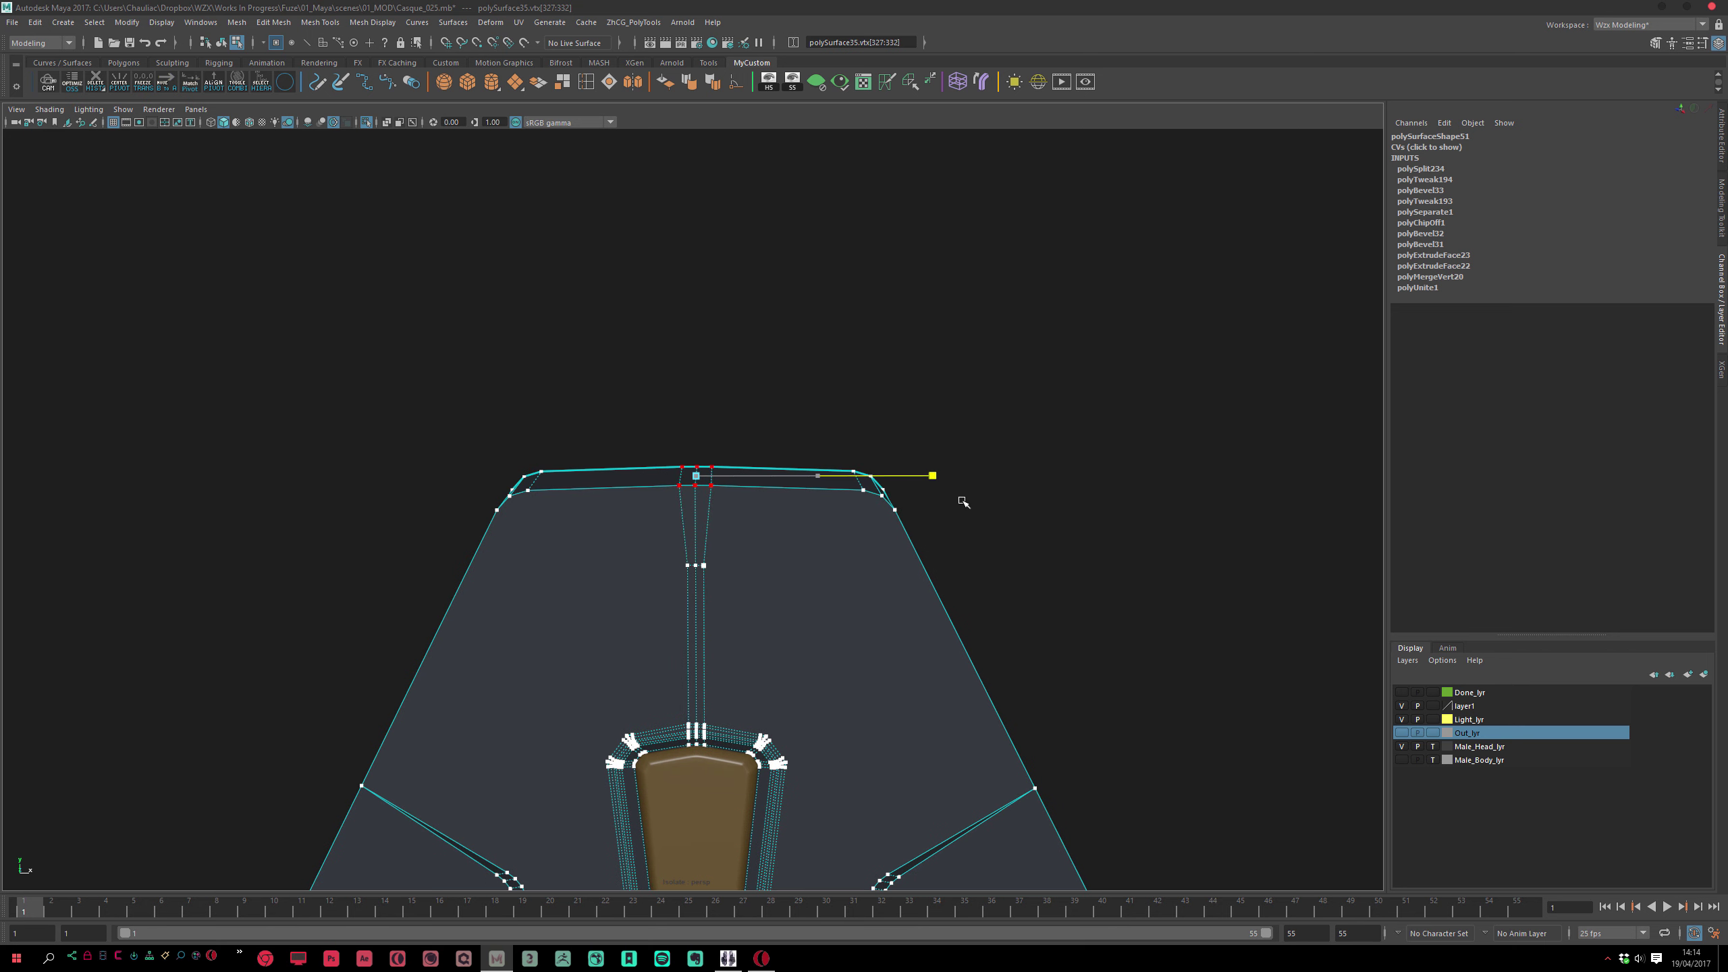
Slide the middle vertex of the new cut down along the centre line to give the flared strip a pointed end
alt+drag(749, 579, 733, 587)
scroll(733, 588, up, 5)
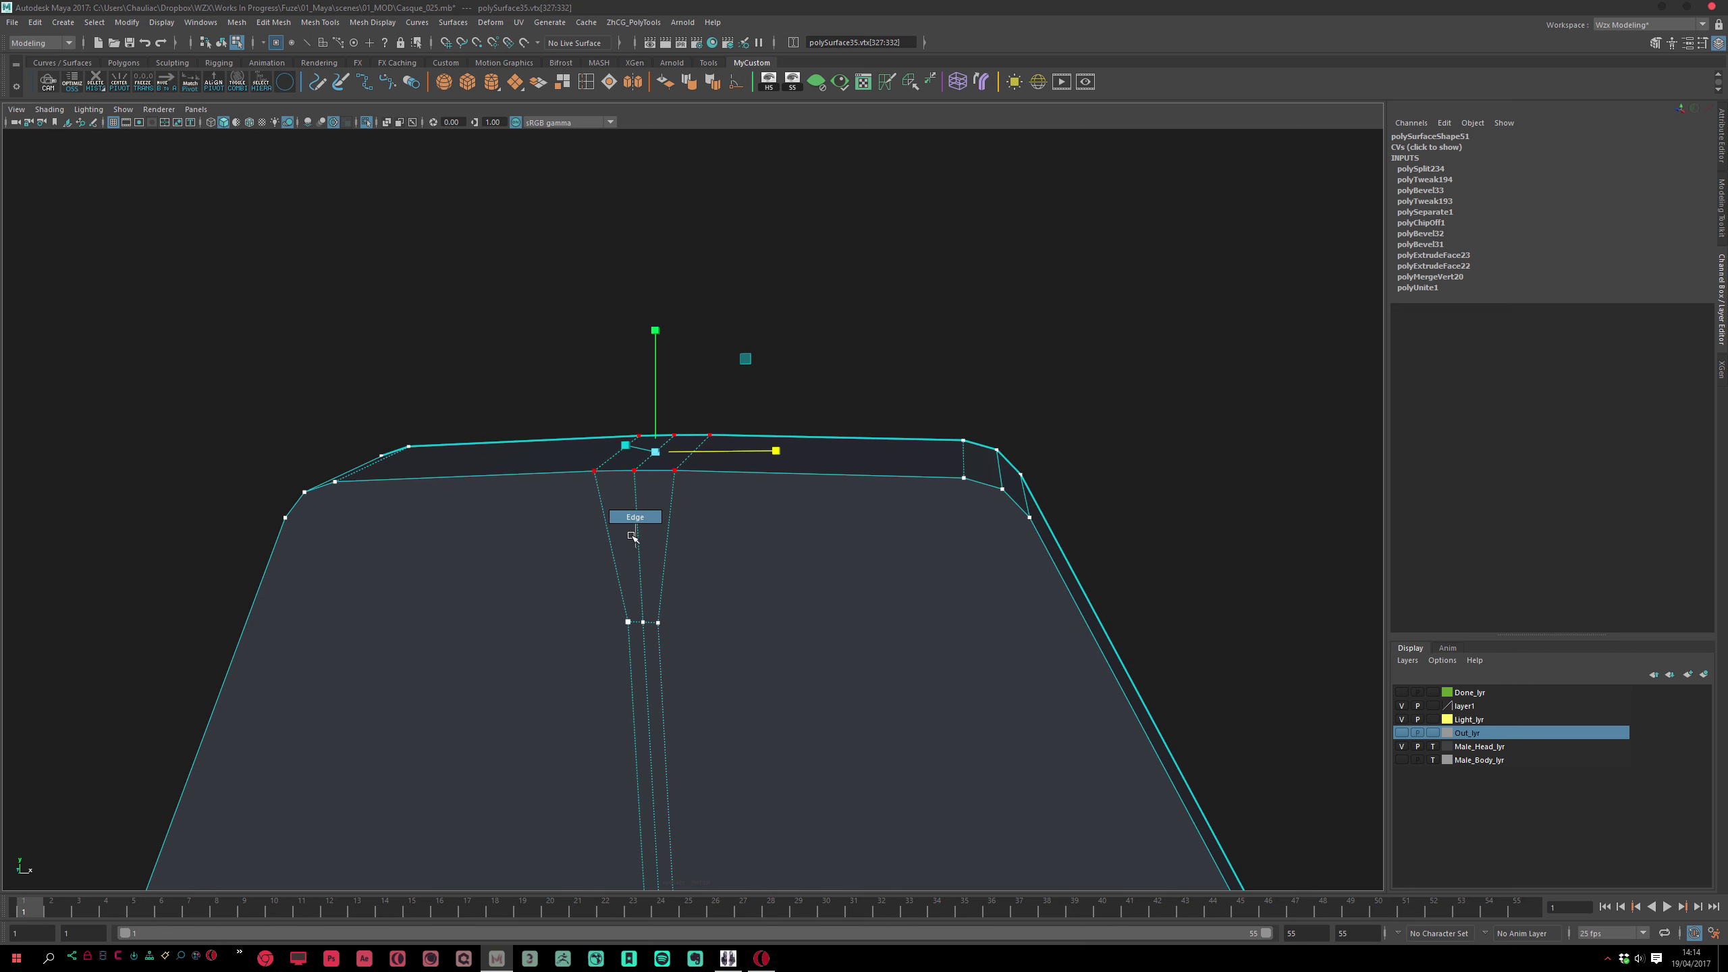
right_drag(632, 535, 634, 517)
click(655, 490)
key(F9)
alt+drag(692, 590, 714, 594)
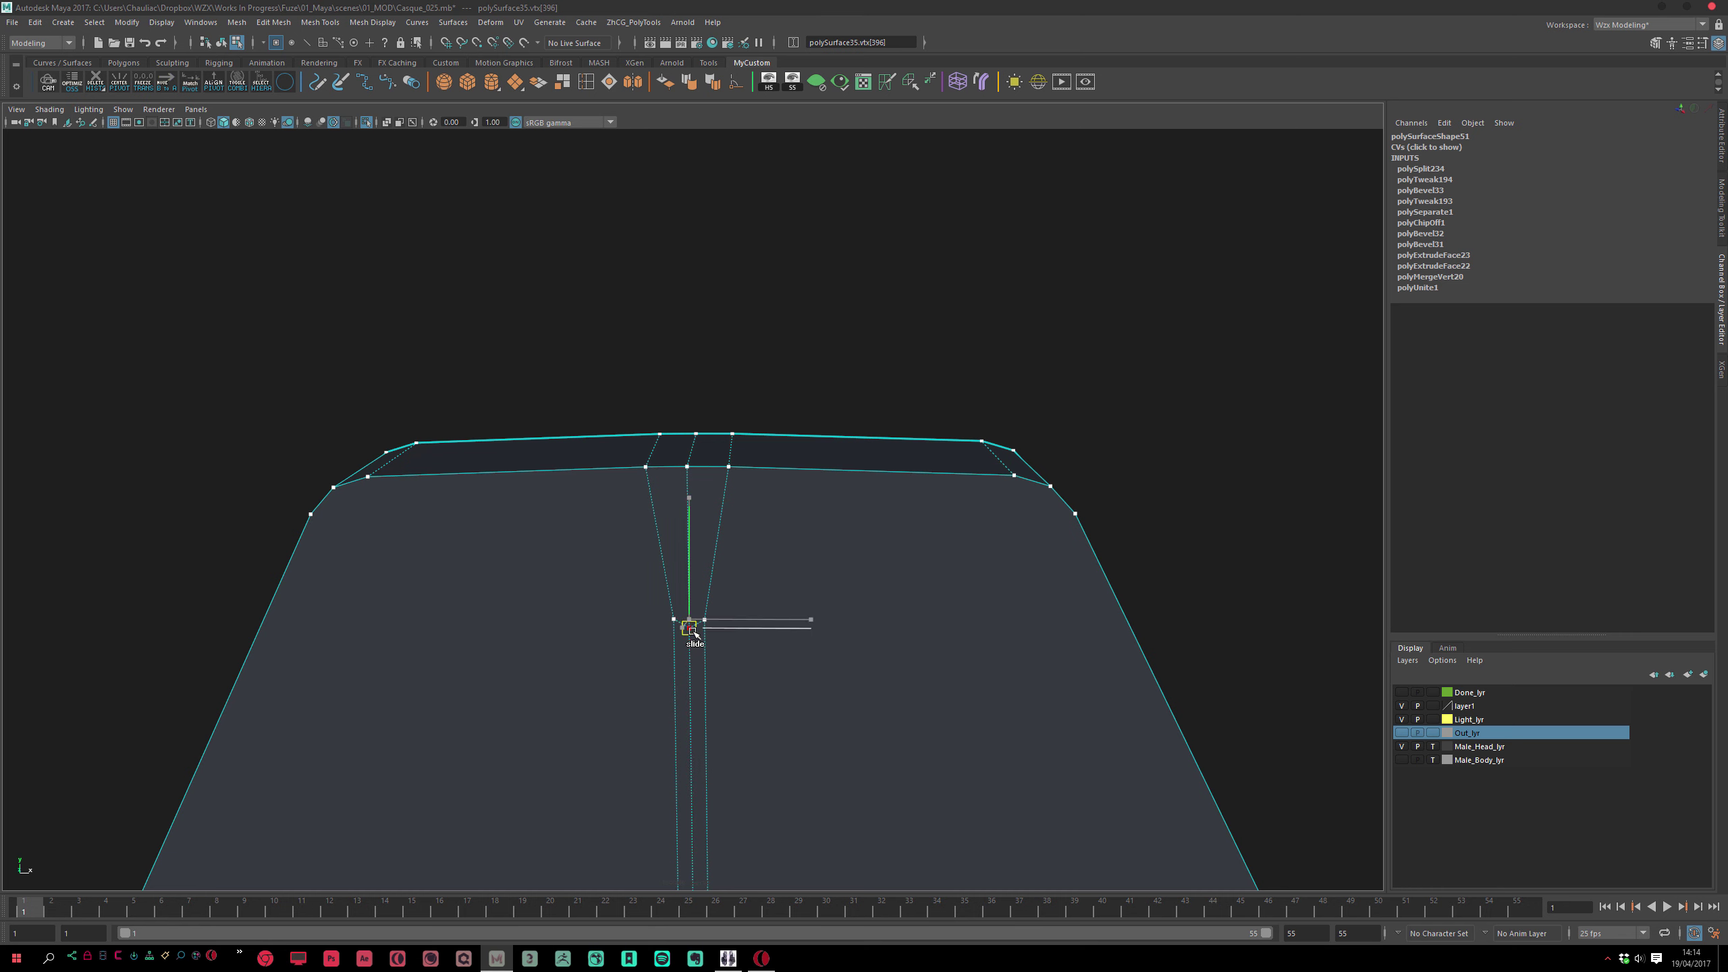
key(F8)
Bevel the centre edge of the flared strip into two segments and select its middle edge
right_drag(700, 553, 676, 491)
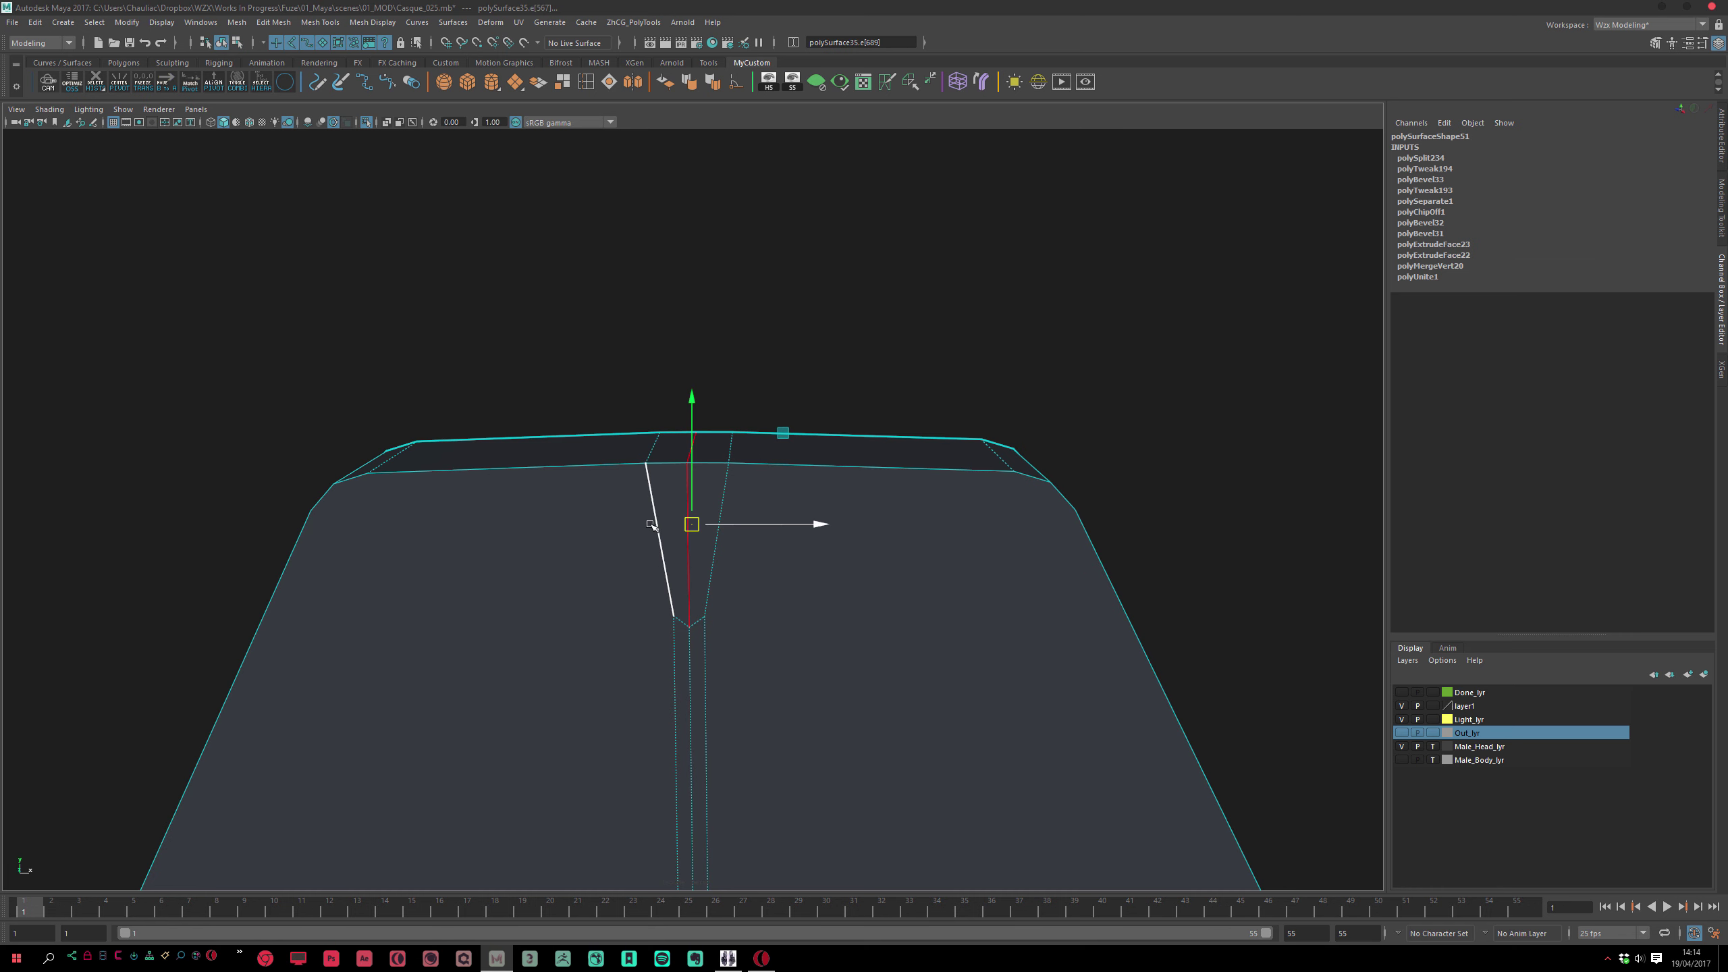
key(ctrl+b)
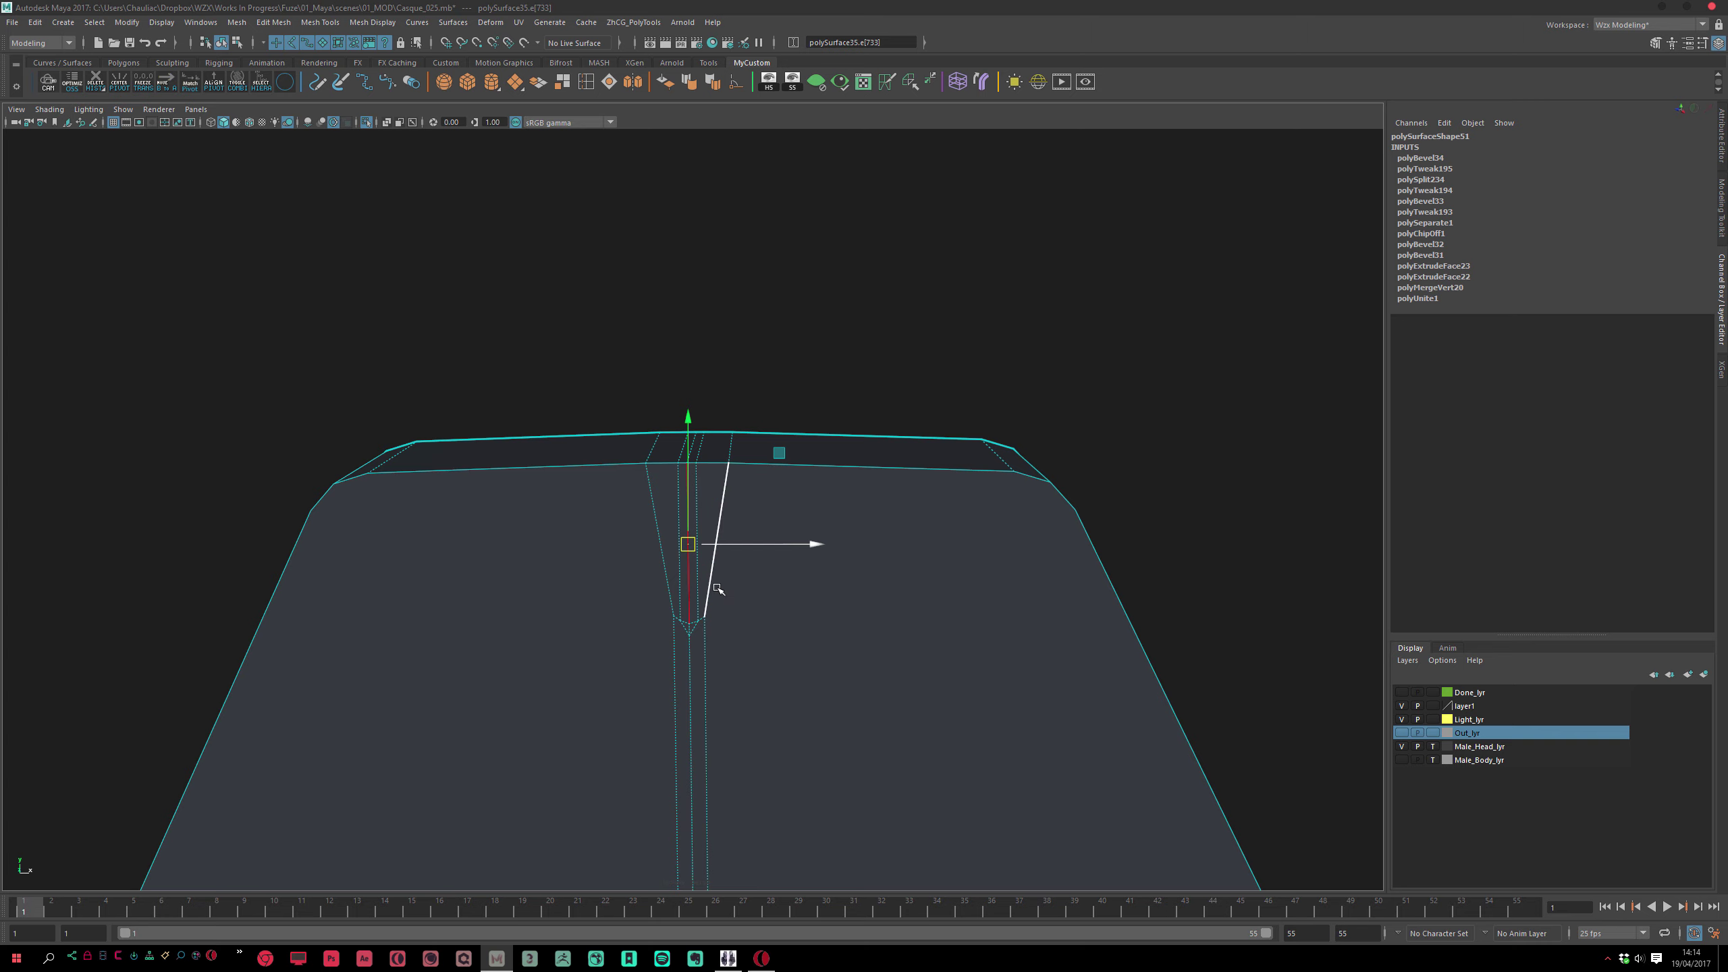
key(f)
alt+right_drag(764, 722, 694, 623)
alt+drag(694, 623, 657, 679)
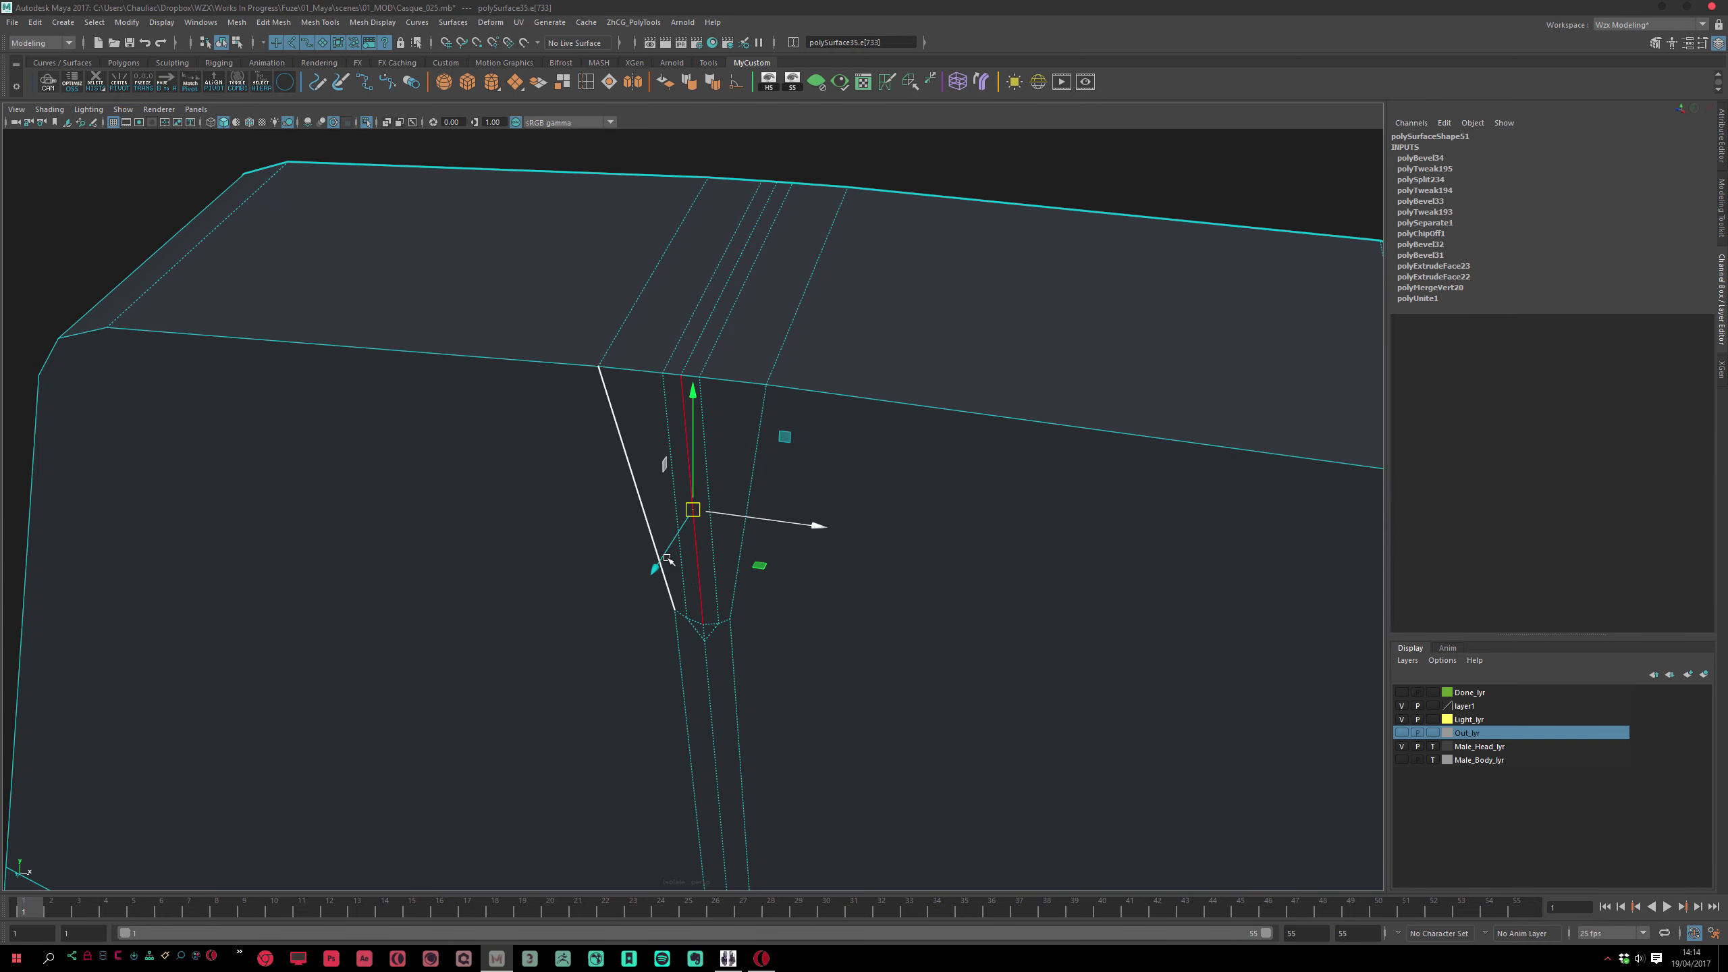
Try sinking the middle edge of the beveled centre strip into the insert's upper wall to form a V-shaped notch
alt+drag(717, 426, 717, 444)
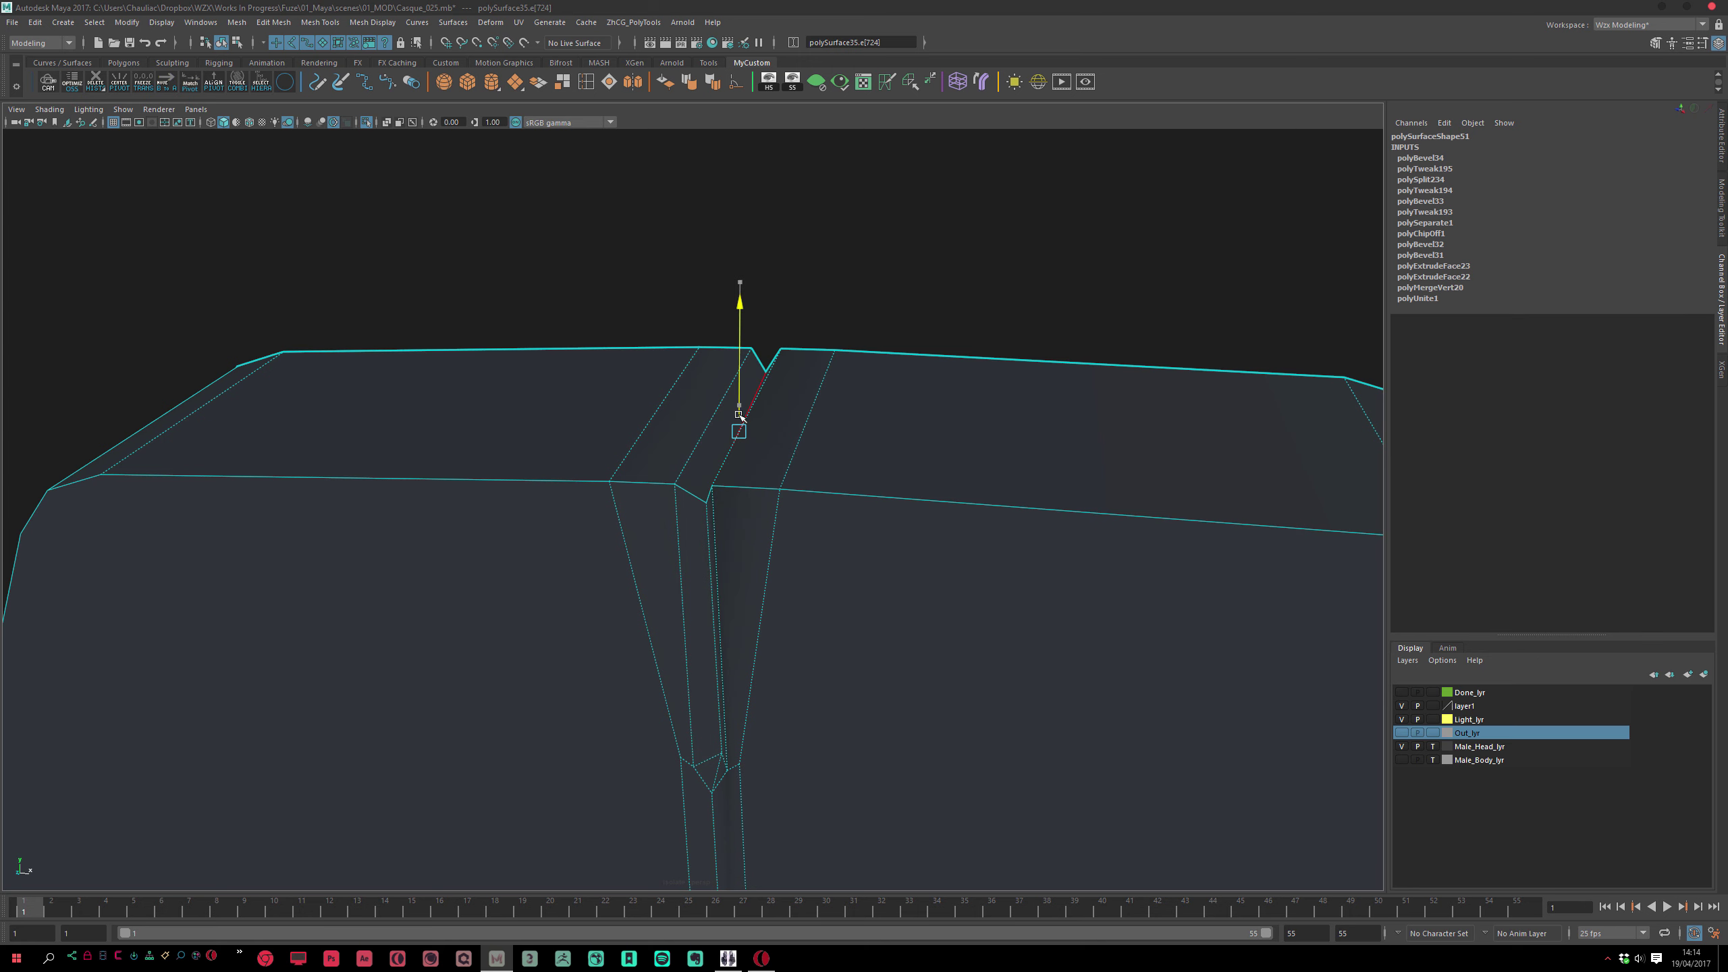
drag(783, 415, 1043, 442)
right_drag(953, 382, 807, 476)
click(995, 294)
Try adjusting the vertices around the pointed lower end of the V-shaped notch
alt+drag(807, 476, 745, 552)
click(747, 552)
mouse_move(756, 625)
alt+mouse_down()
mouse_move(664, 617)
mouse_move(772, 621)
alt+mouse_up()
alt+right_drag(771, 622, 751, 760)
right_drag(729, 827, 542, 910)
click(723, 785)
shift+click(701, 785)
alt+drag(653, 739, 739, 673)
key(ctrl+z)
right_drag(737, 678, 708, 663)
click(707, 596)
alt+drag(710, 529, 709, 630)
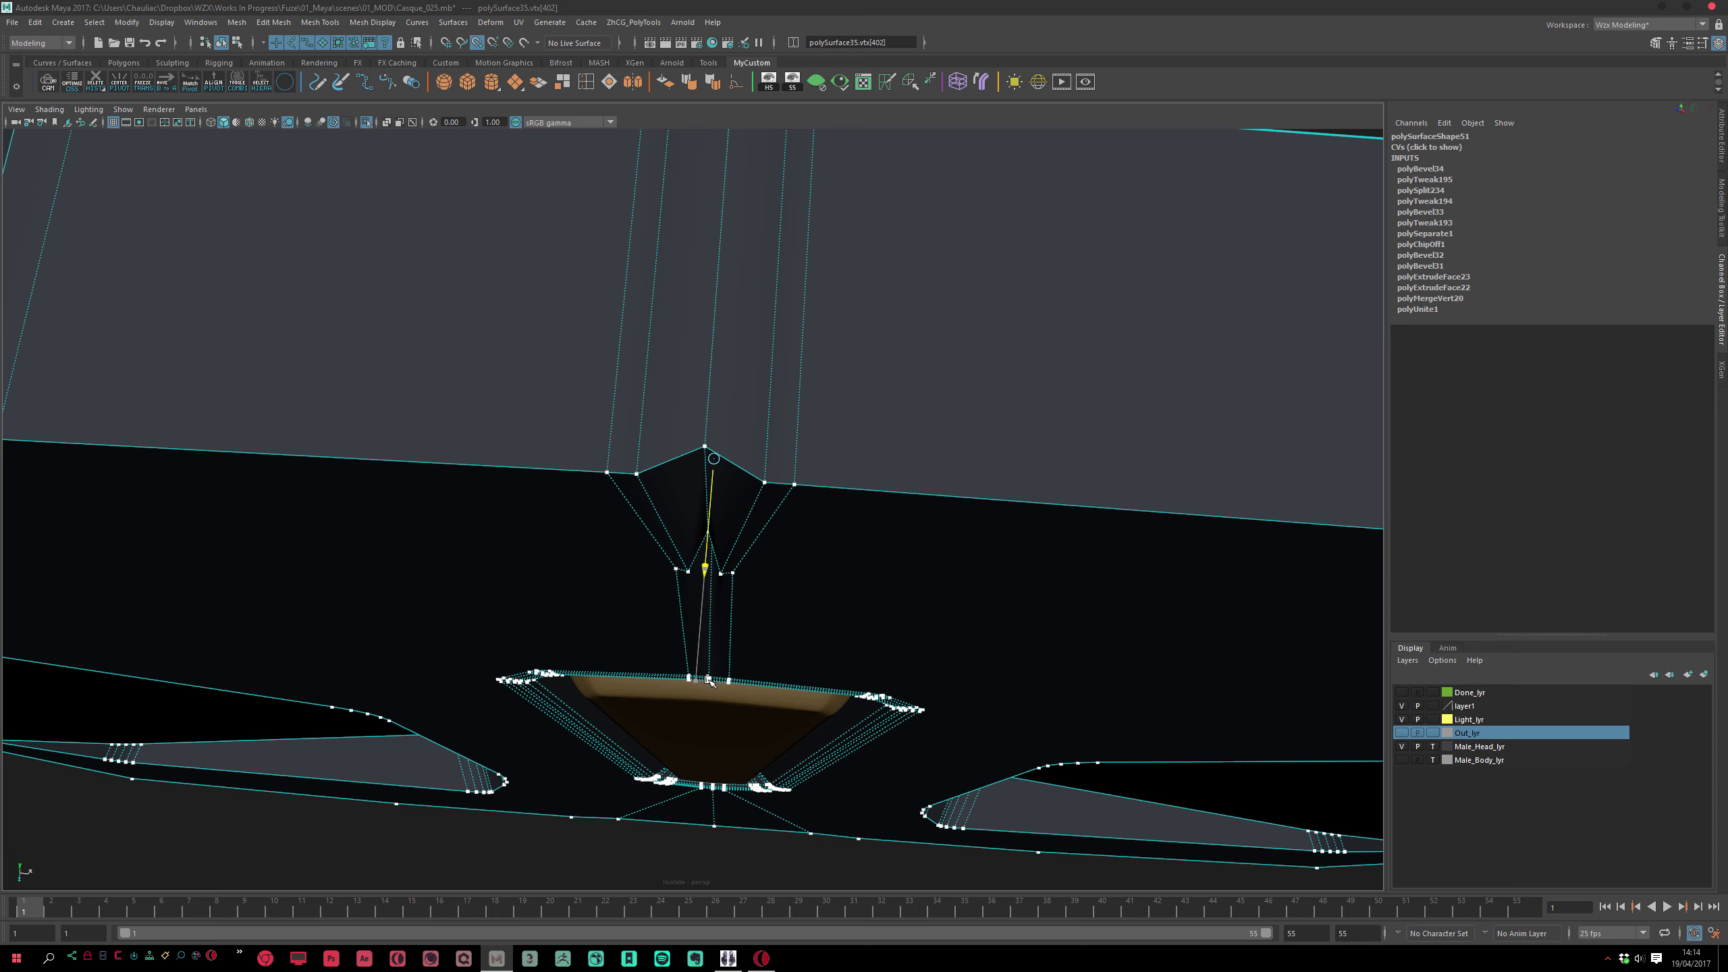
Undo the V-notch edits and the bevel so the flared strip has a single centre edge again
alt+drag(707, 681, 652, 641)
key(ctrl+z)
key(ctrl+z)
key(ctrl+z)
key(ctrl+z)
key(ctrl+z)
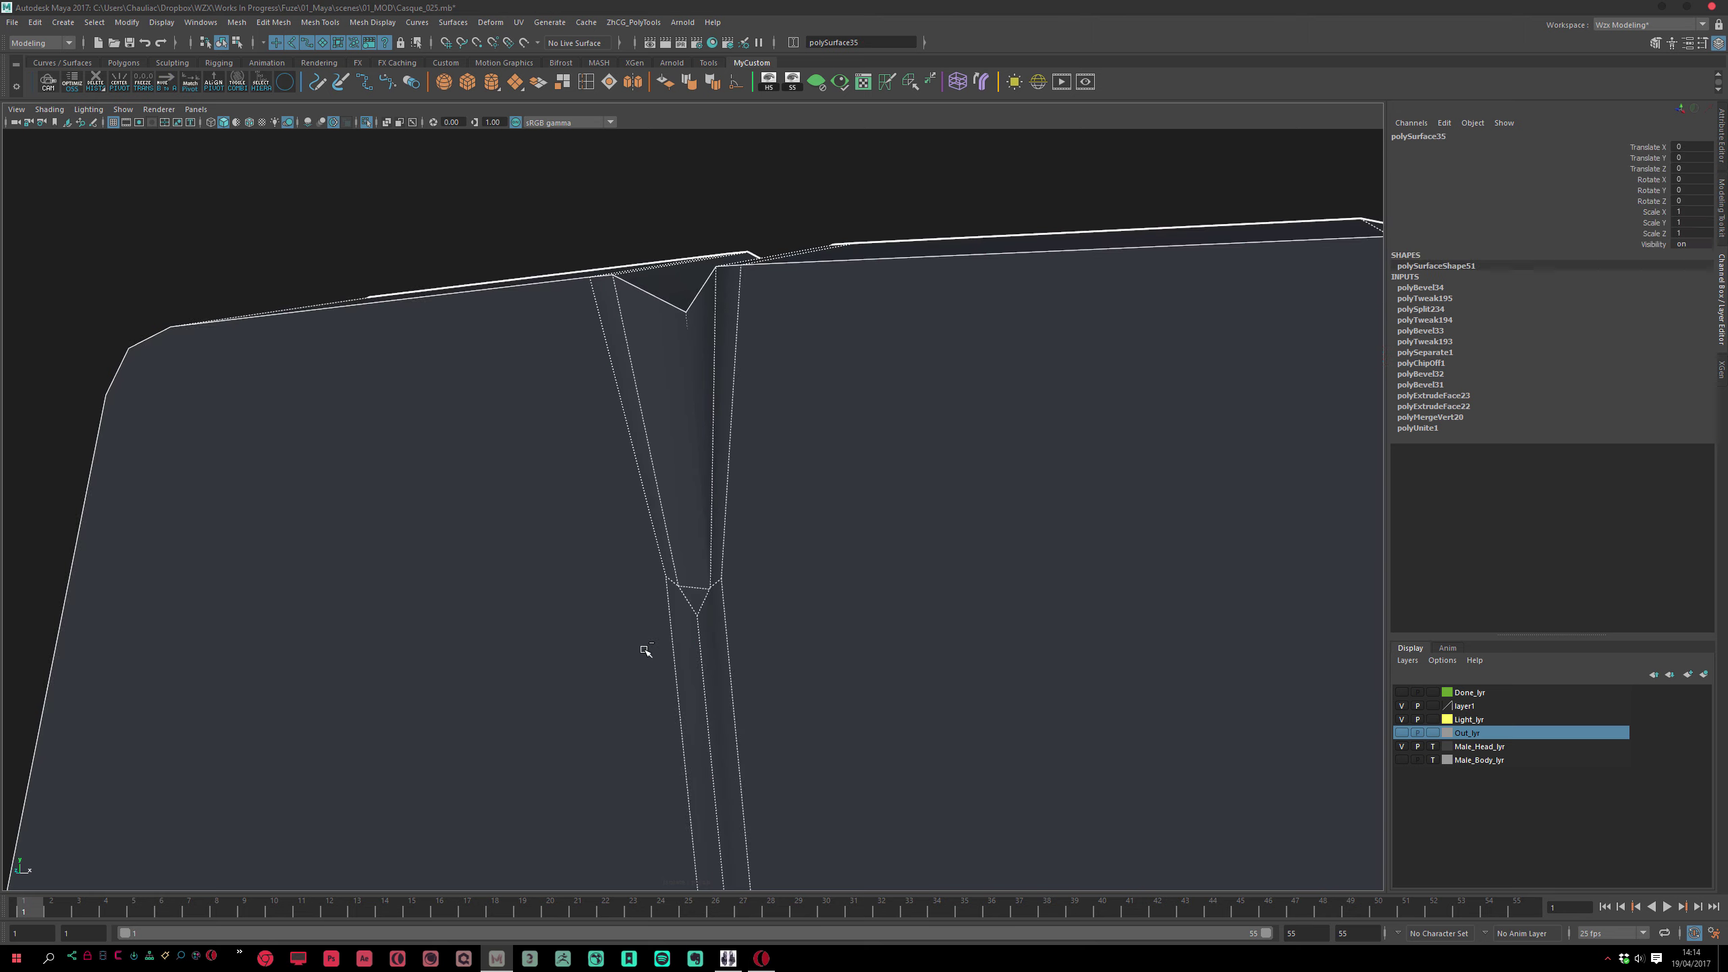
key(ctrl+z)
key(ctrl+z)
key(ctrl+z)
key(ctrl+z)
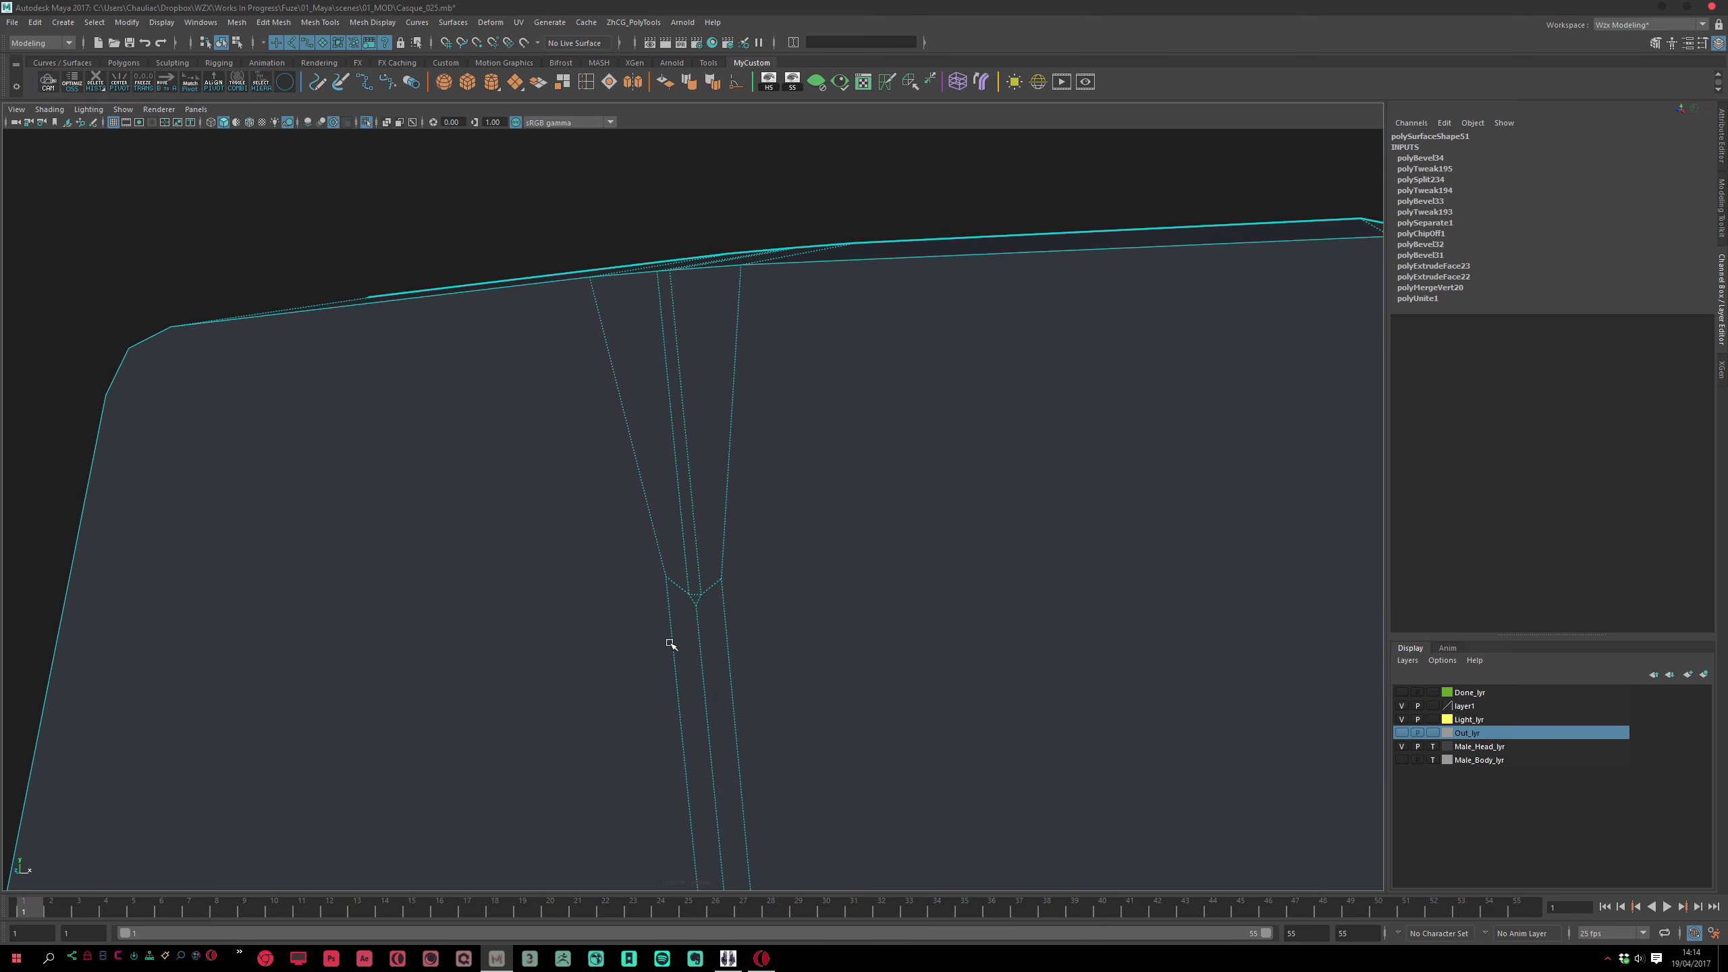
Extrude the four faces of the flared centre strip on the front and upper wall with an offset of 0.01
alt+drag(672, 643, 648, 497)
key(ctrl+F11)
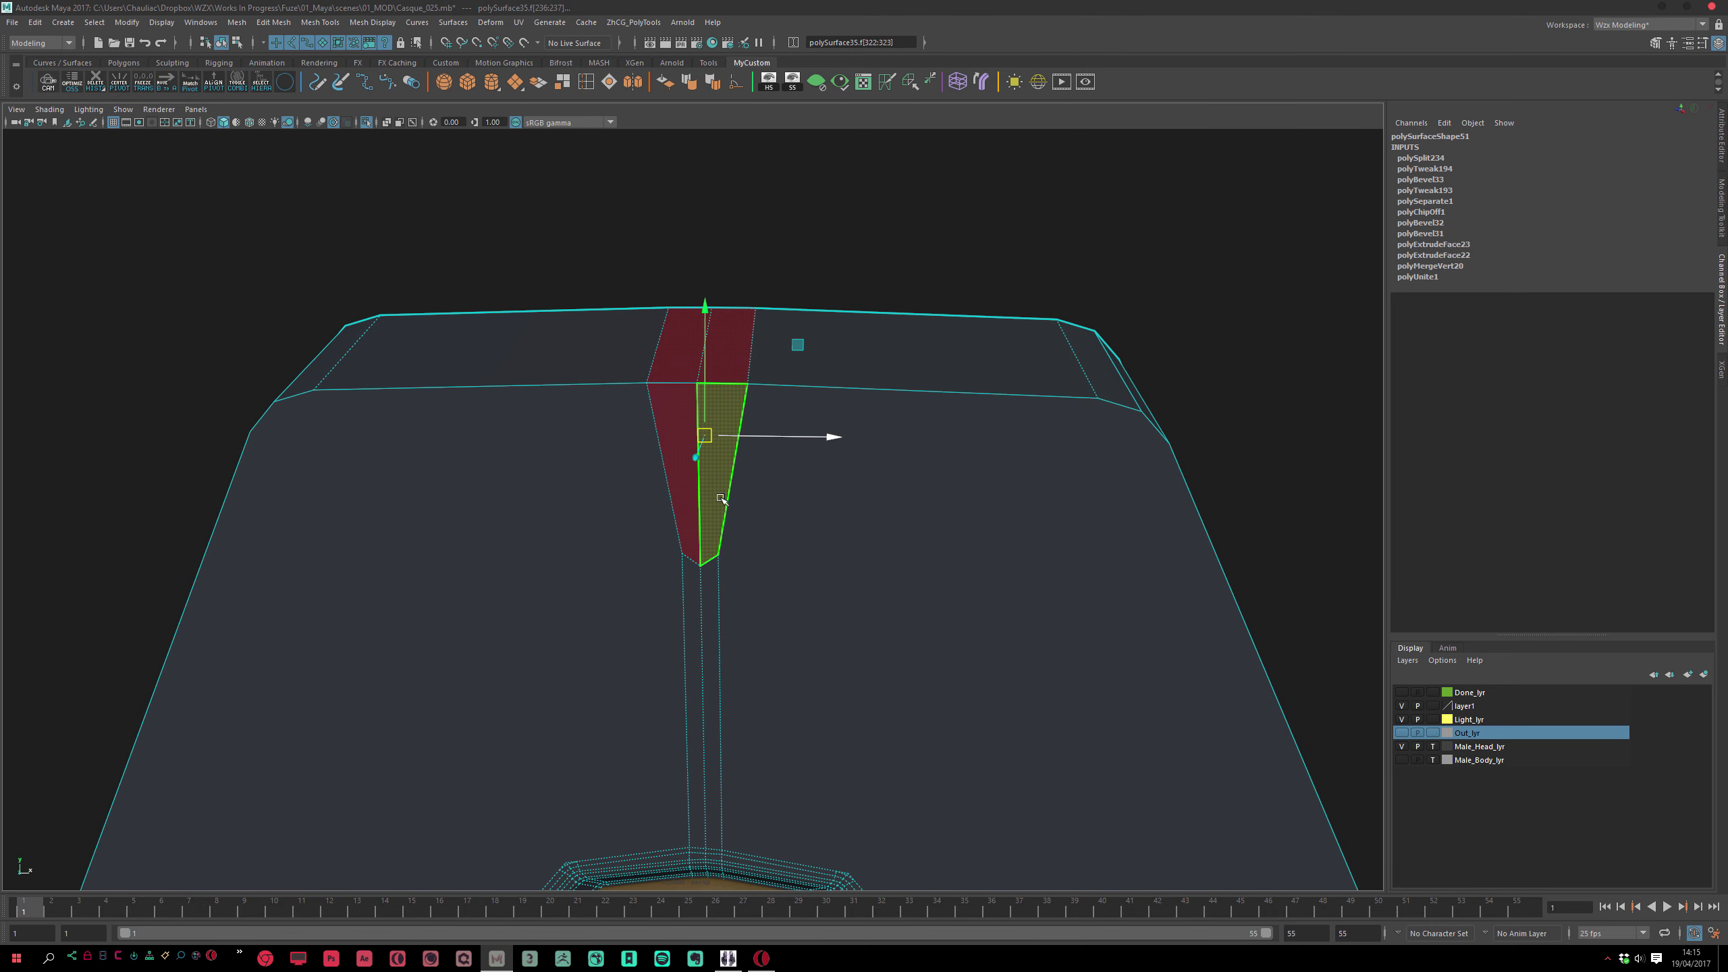
key(ctrl+e)
drag(1147, 246, 1282, 247)
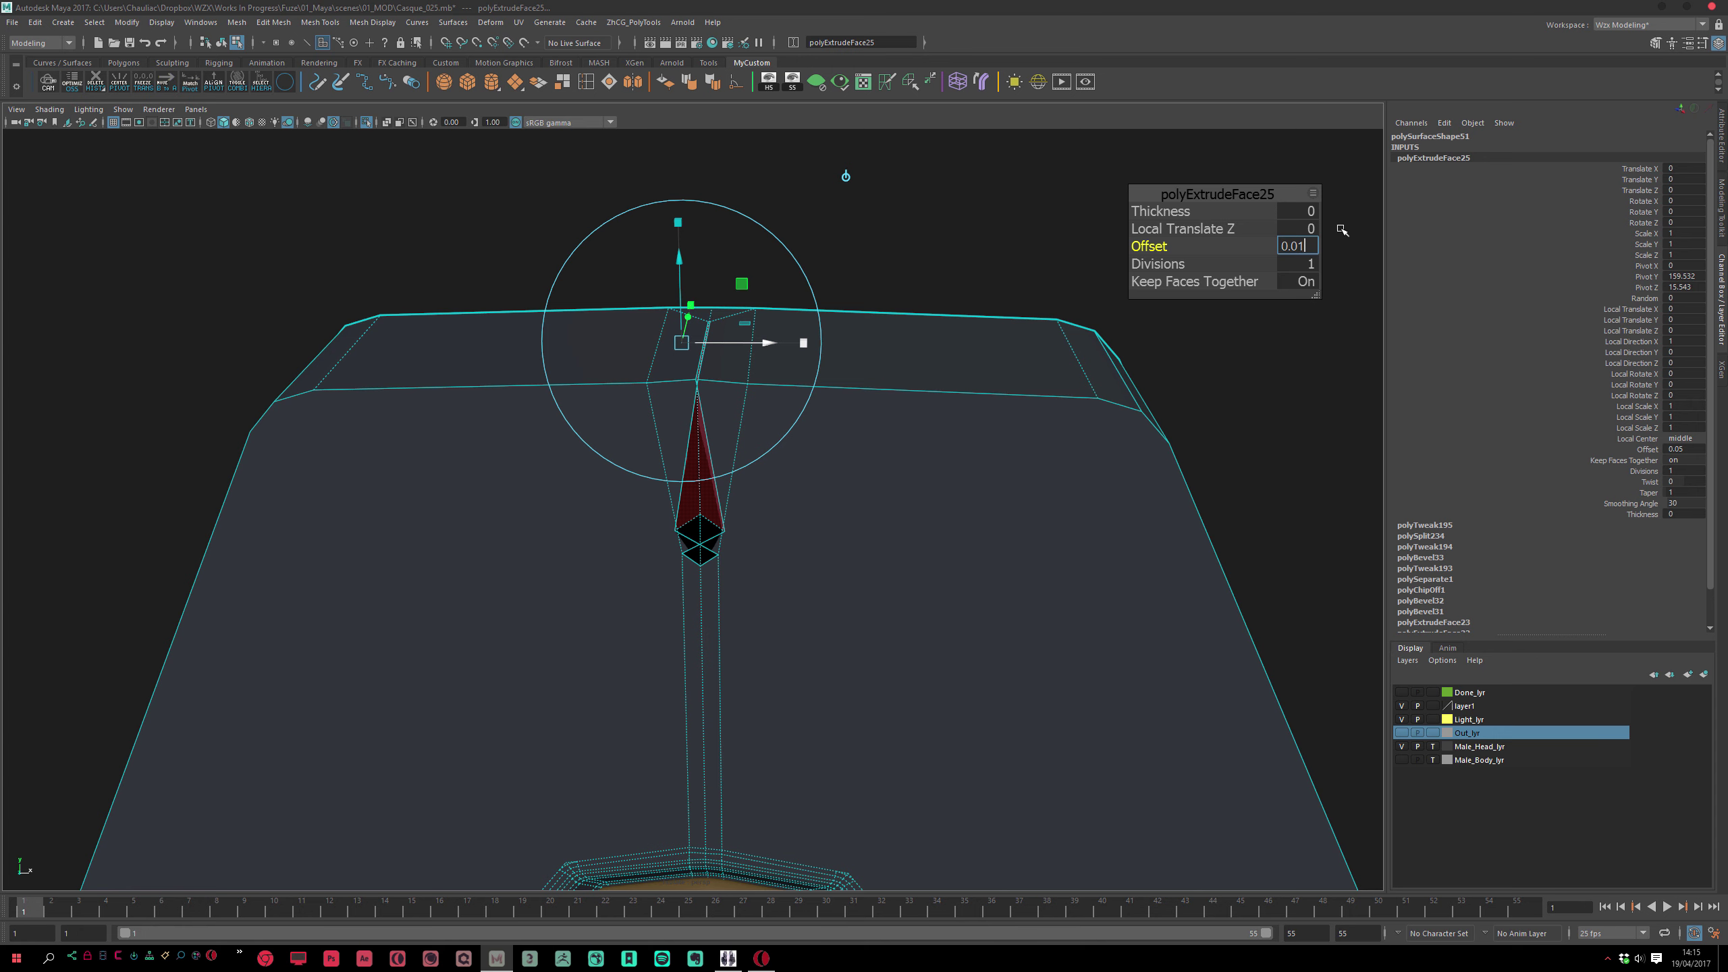
key(Return)
Move the inset centre-strip faces back into the insert to recess the upper notch
alt+drag(810, 630, 765, 558)
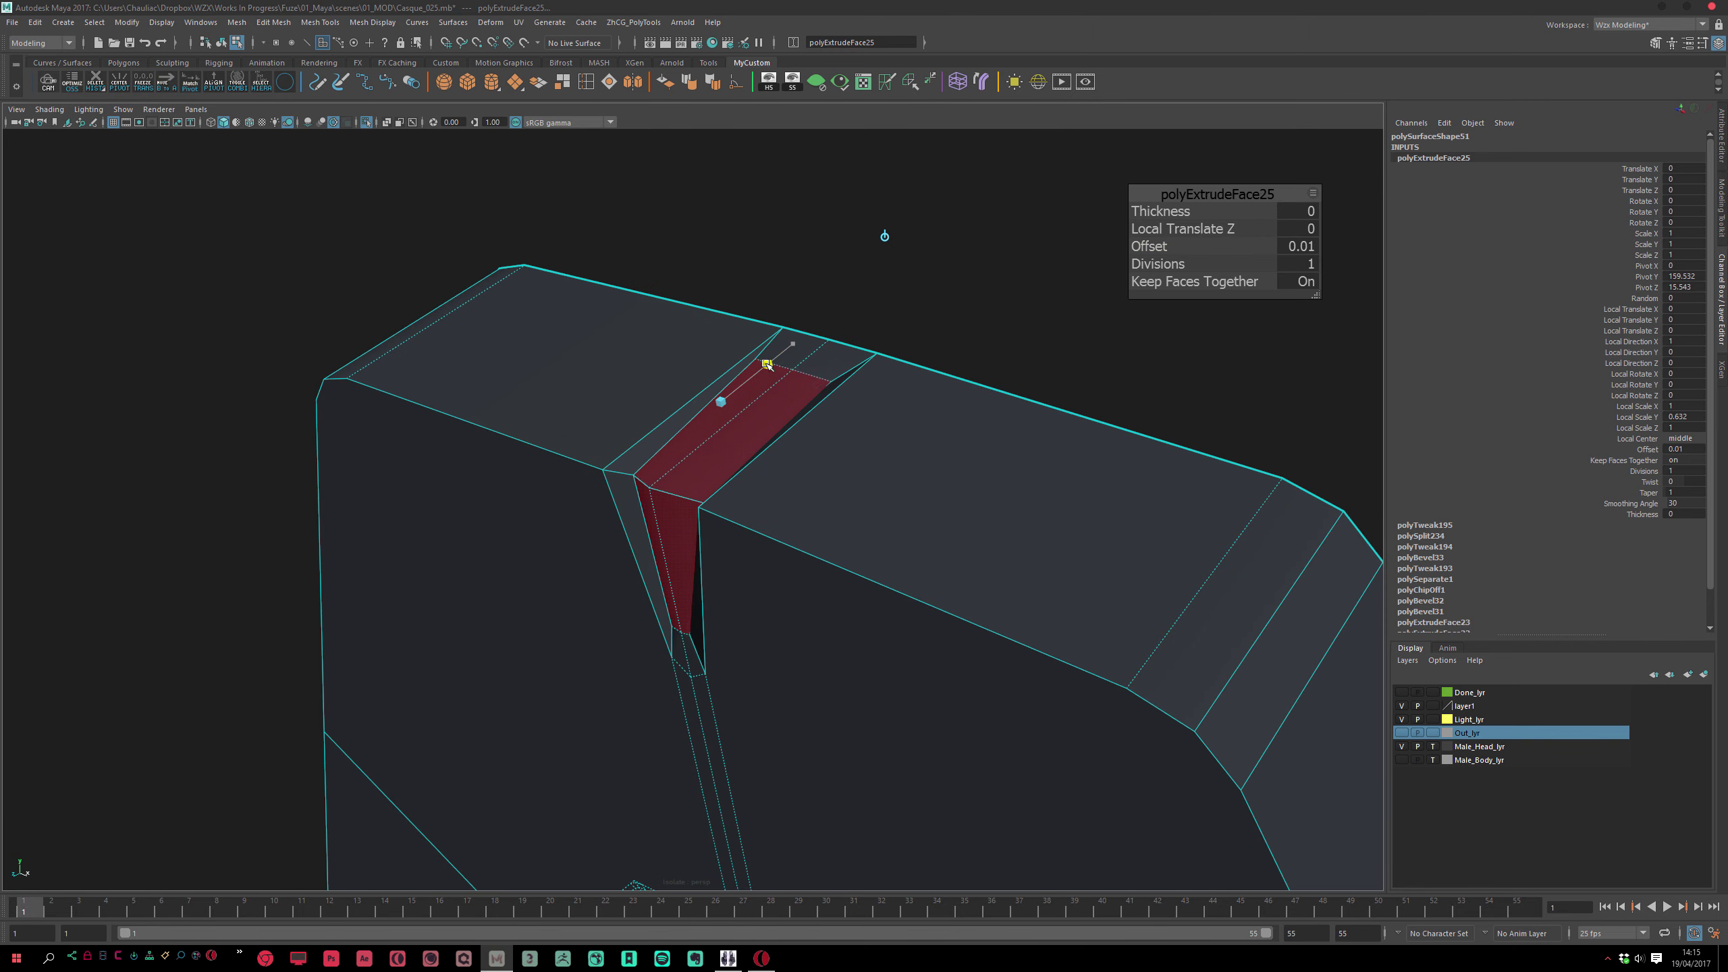
alt+drag(790, 355, 805, 407)
key(w)
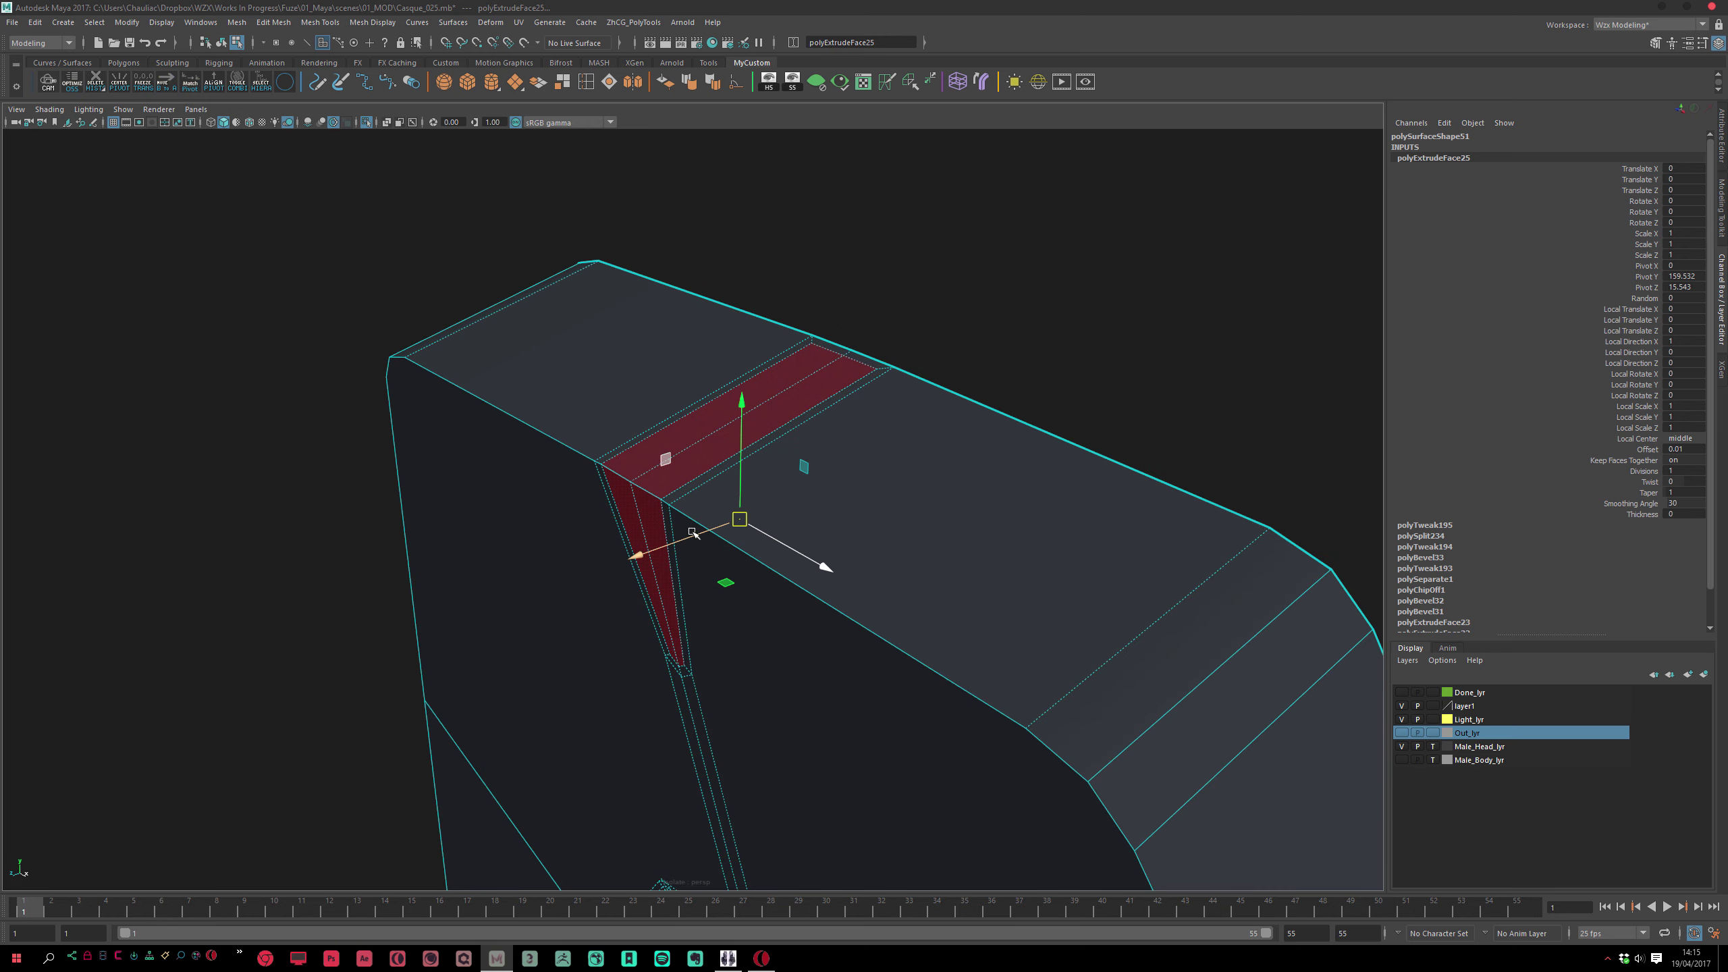
alt+drag(677, 609, 775, 594)
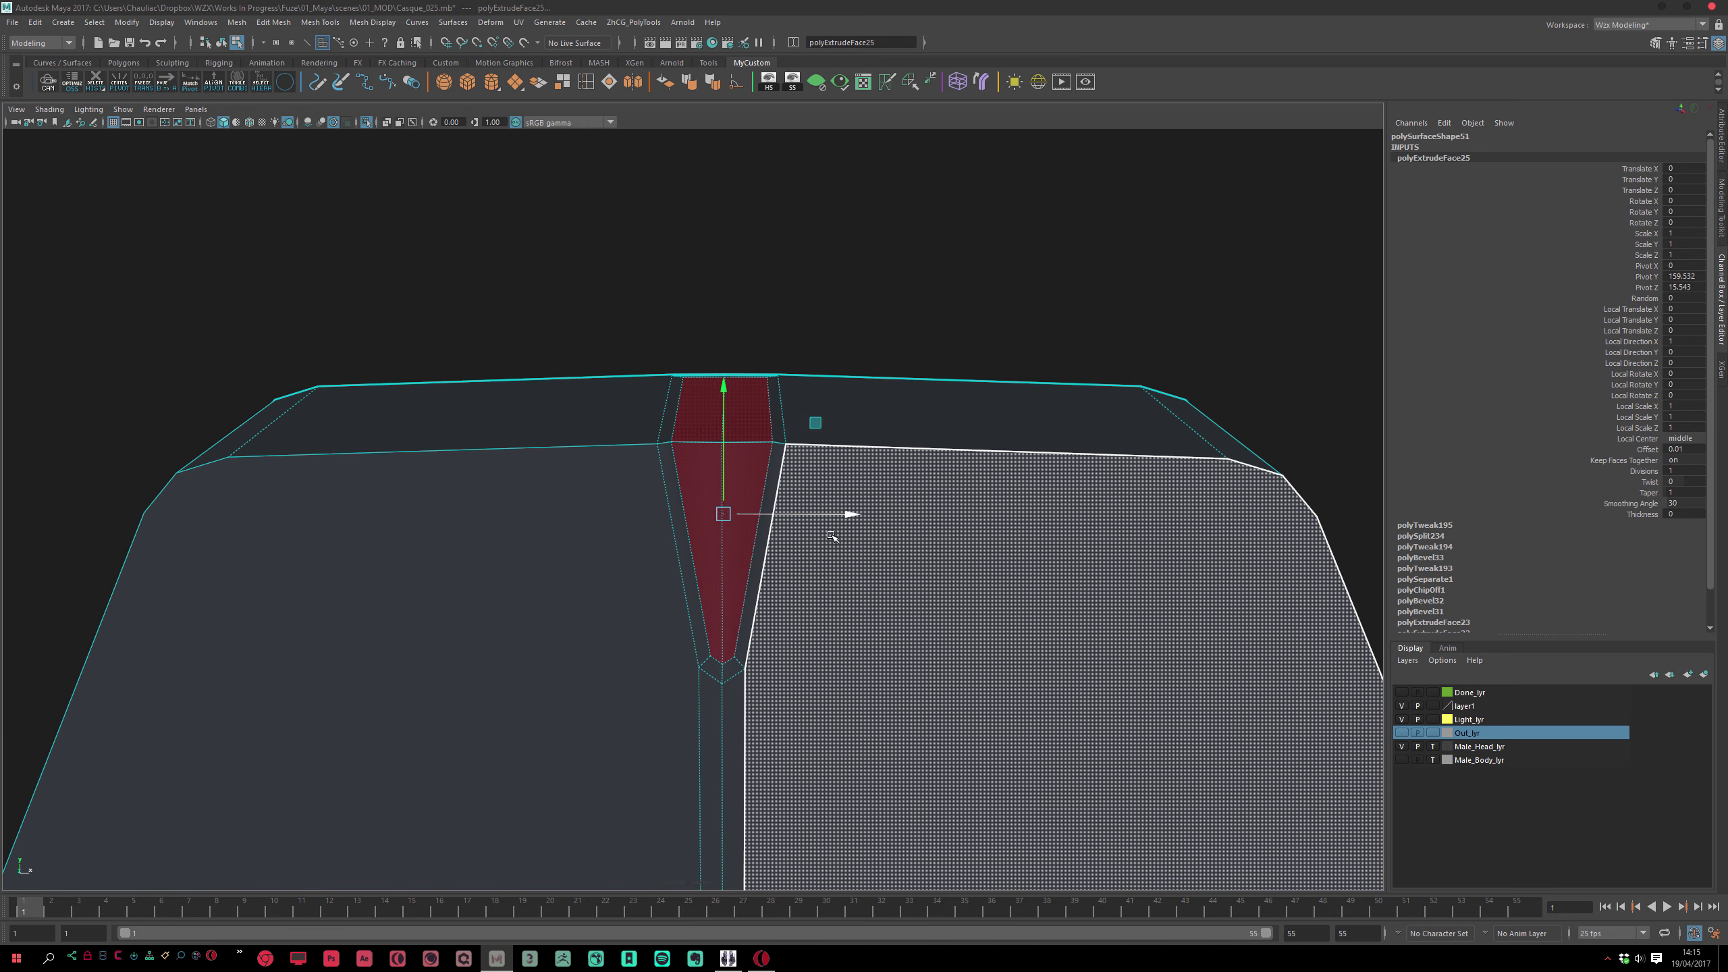
alt+drag(808, 515, 725, 590)
click(724, 592)
Delete the leftover extruded faces at the rear end of the recessed strip on the upper wall
key(F10)
click(753, 659)
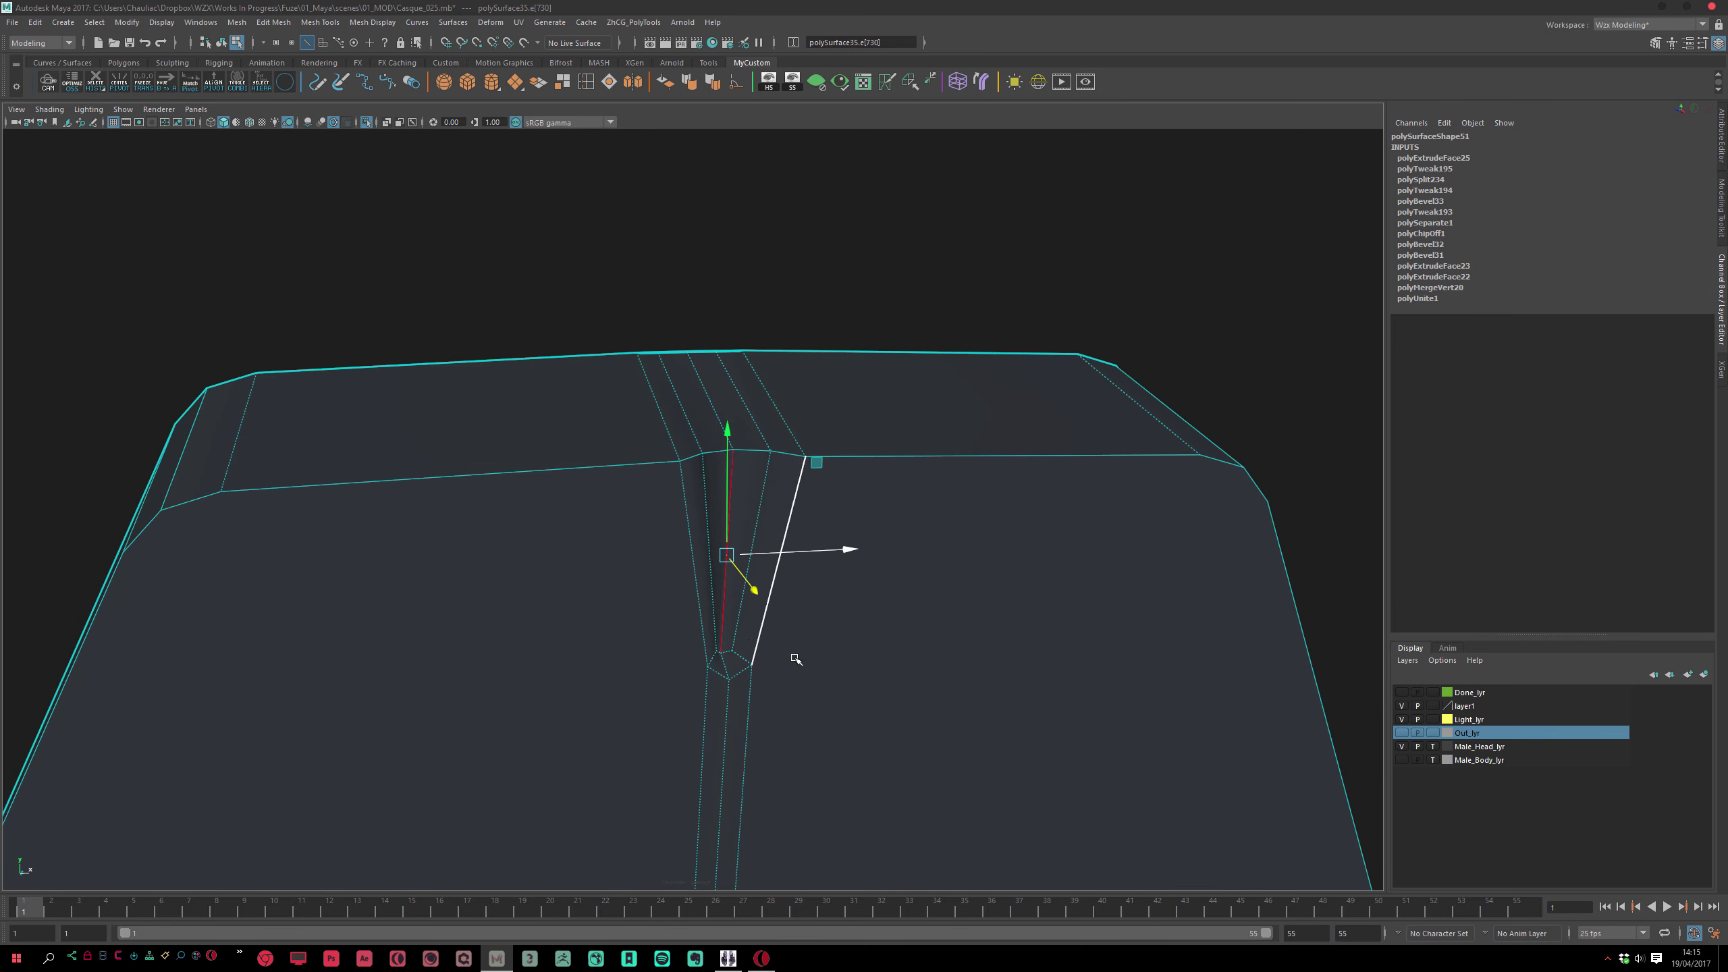
alt+drag(796, 659, 752, 700)
alt+drag(812, 418, 725, 436)
key(ctrl+F11)
drag(766, 333, 769, 320)
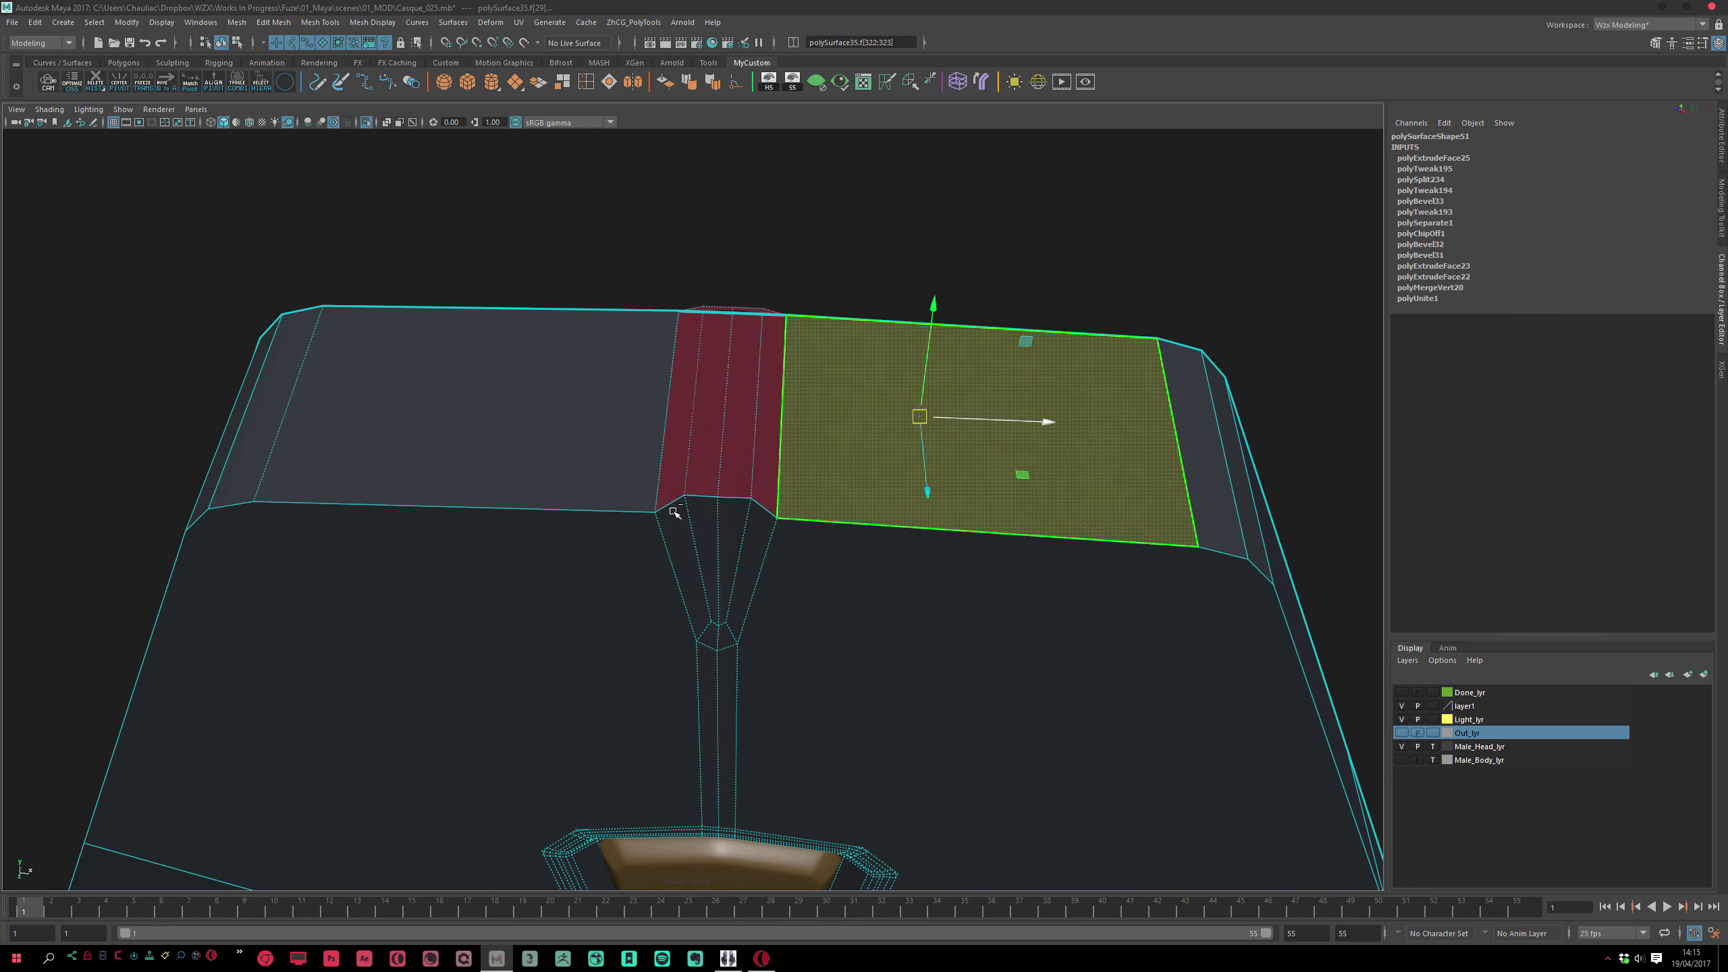
click(772, 297)
alt+right_drag(960, 354, 929, 277)
alt+drag(929, 278, 764, 494)
click(765, 494)
Select the two inner front faces of the upper notch and move them inward by -0.02 along local Z
key(F11)
click(793, 408)
alt+drag(792, 408, 741, 595)
click(742, 596)
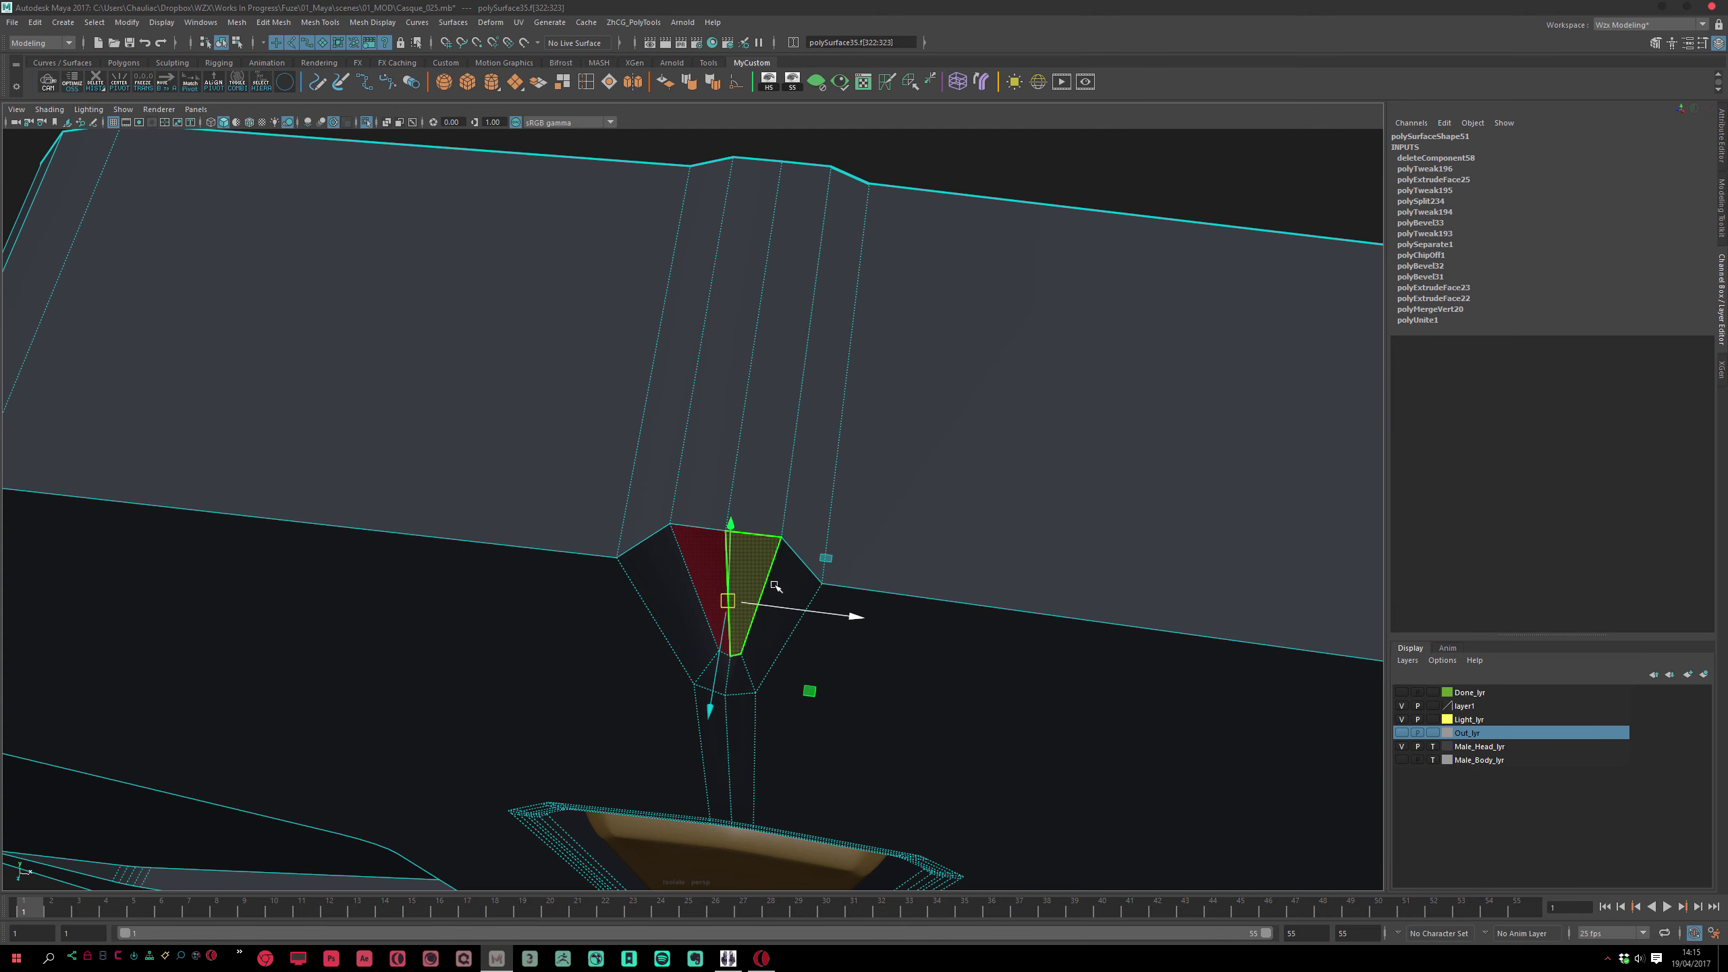
key(ctrl+t)
drag(738, 690, 773, 365)
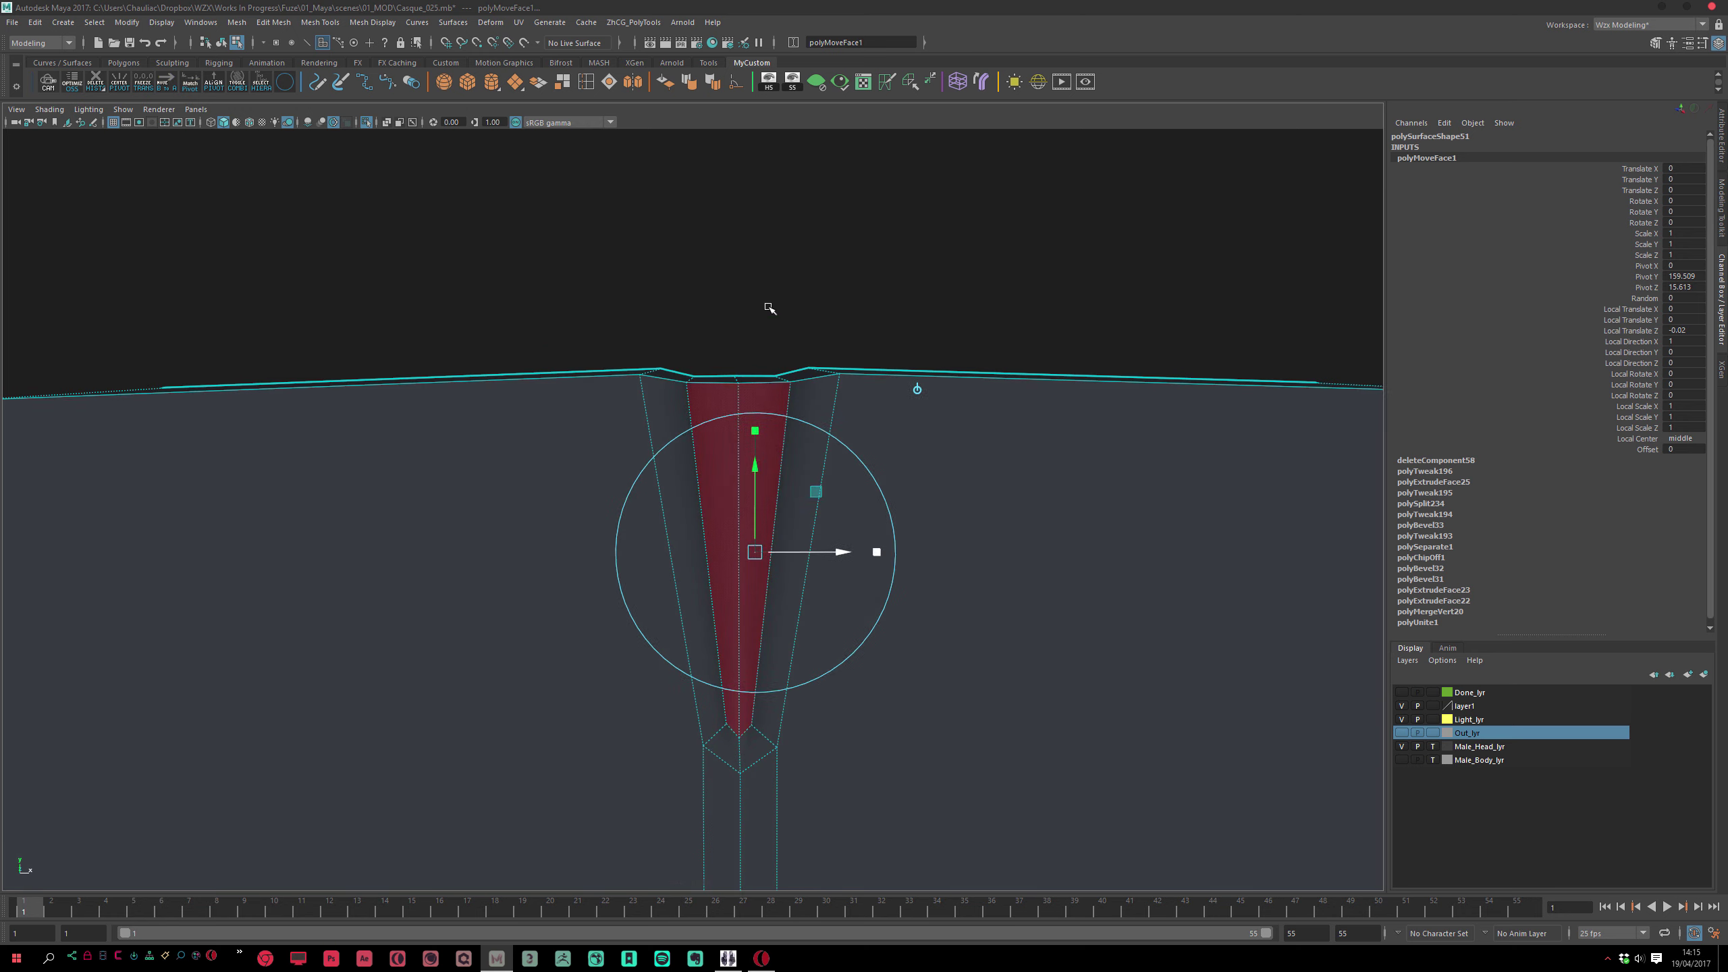
Select the two inner faces of the notch on the upper wall and sink them along their local normal
click(713, 379)
key(w)
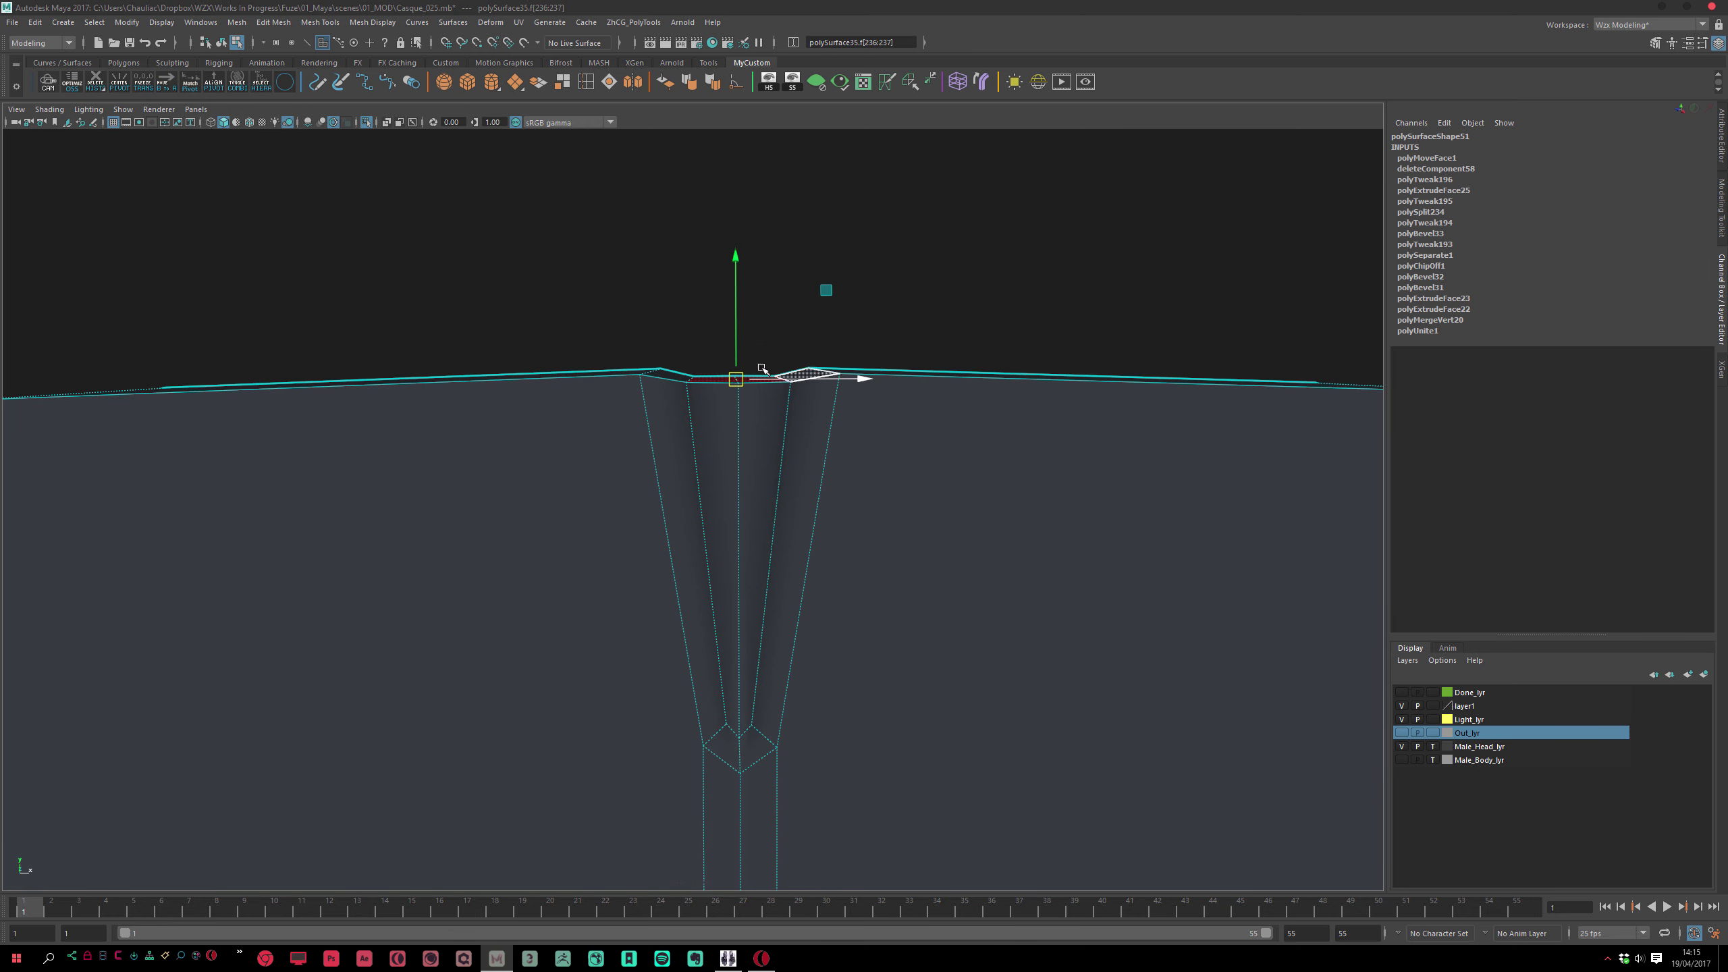
key(ctrl+t)
drag(717, 298, 711, 310)
alt+drag(823, 289, 794, 348)
key(F10)
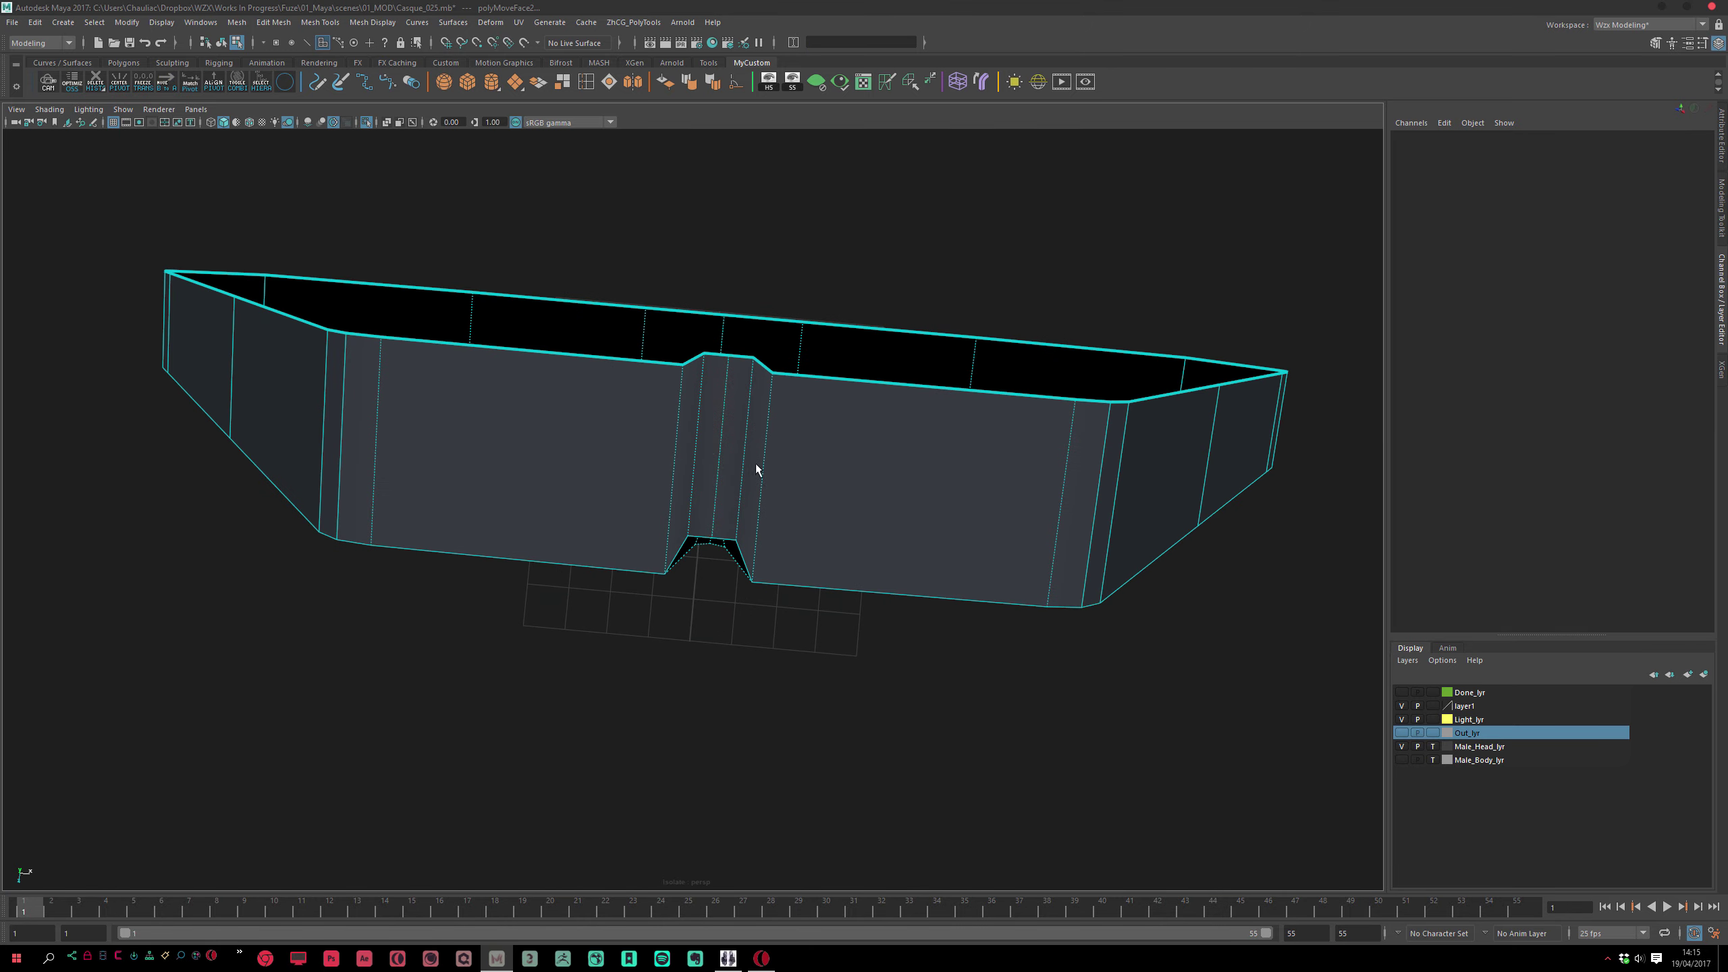
Return to object mode and examine the new upper notch against the whole insert
click(731, 373)
click(800, 271)
alt+drag(806, 274, 875, 594)
scroll(785, 487, down, 5)
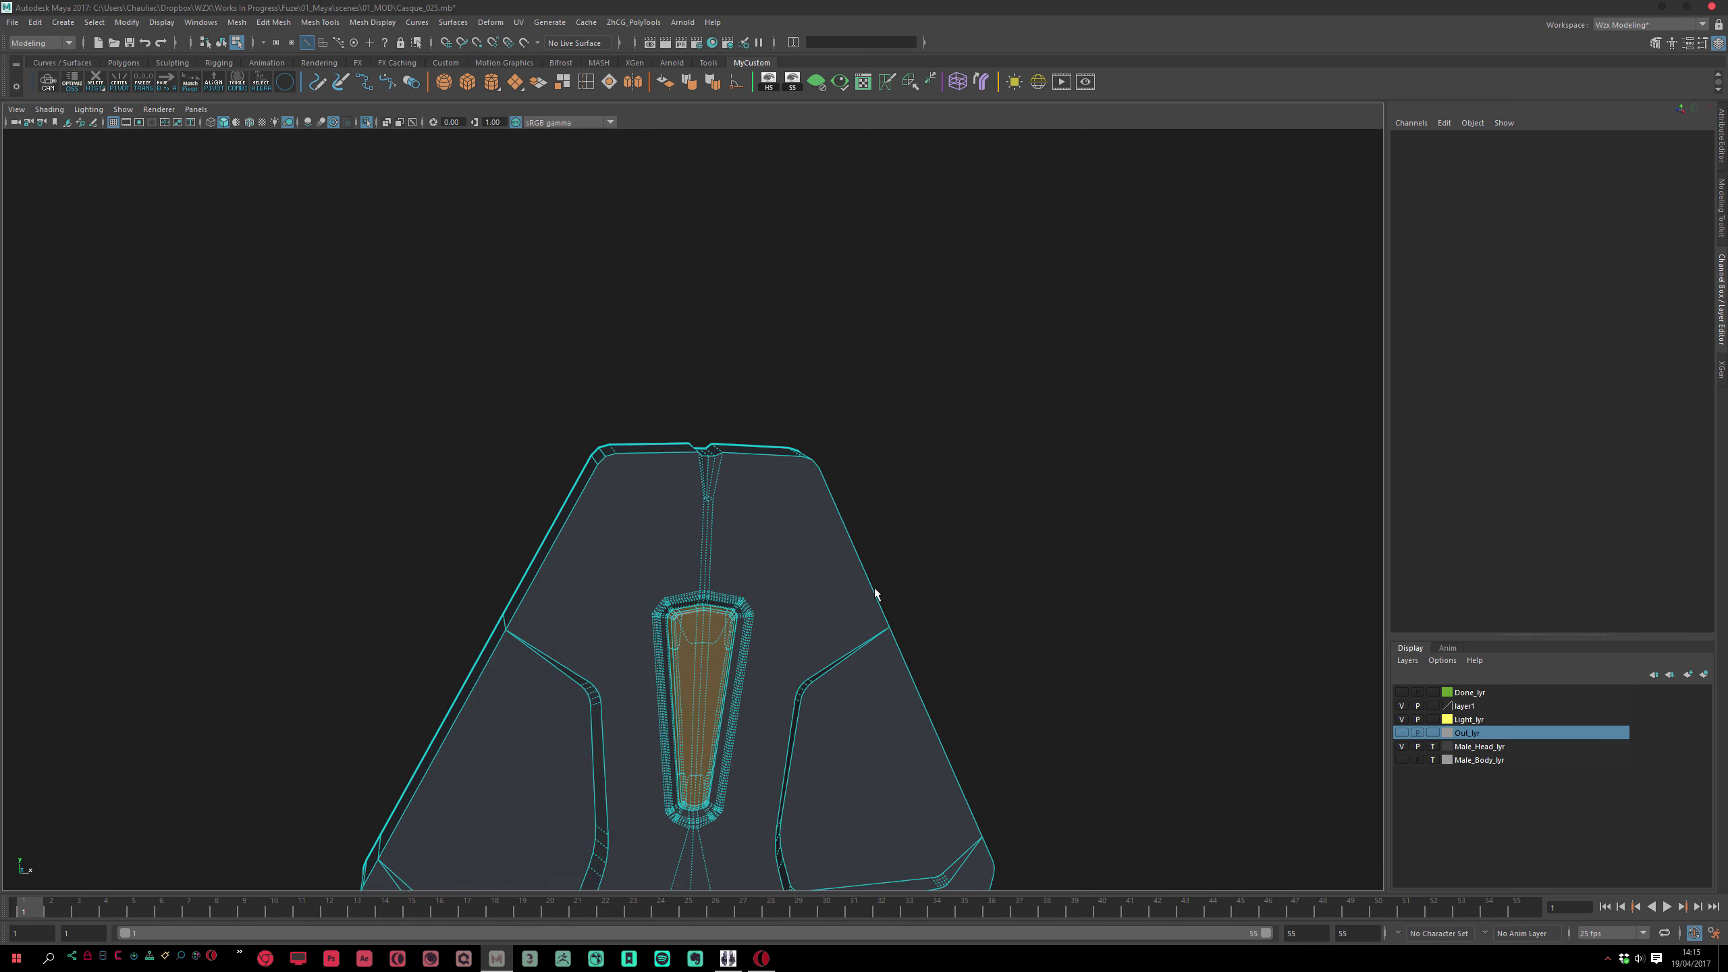
key(F8)
scroll(874, 594, down, 3)
click(964, 424)
alt+drag(964, 425, 857, 452)
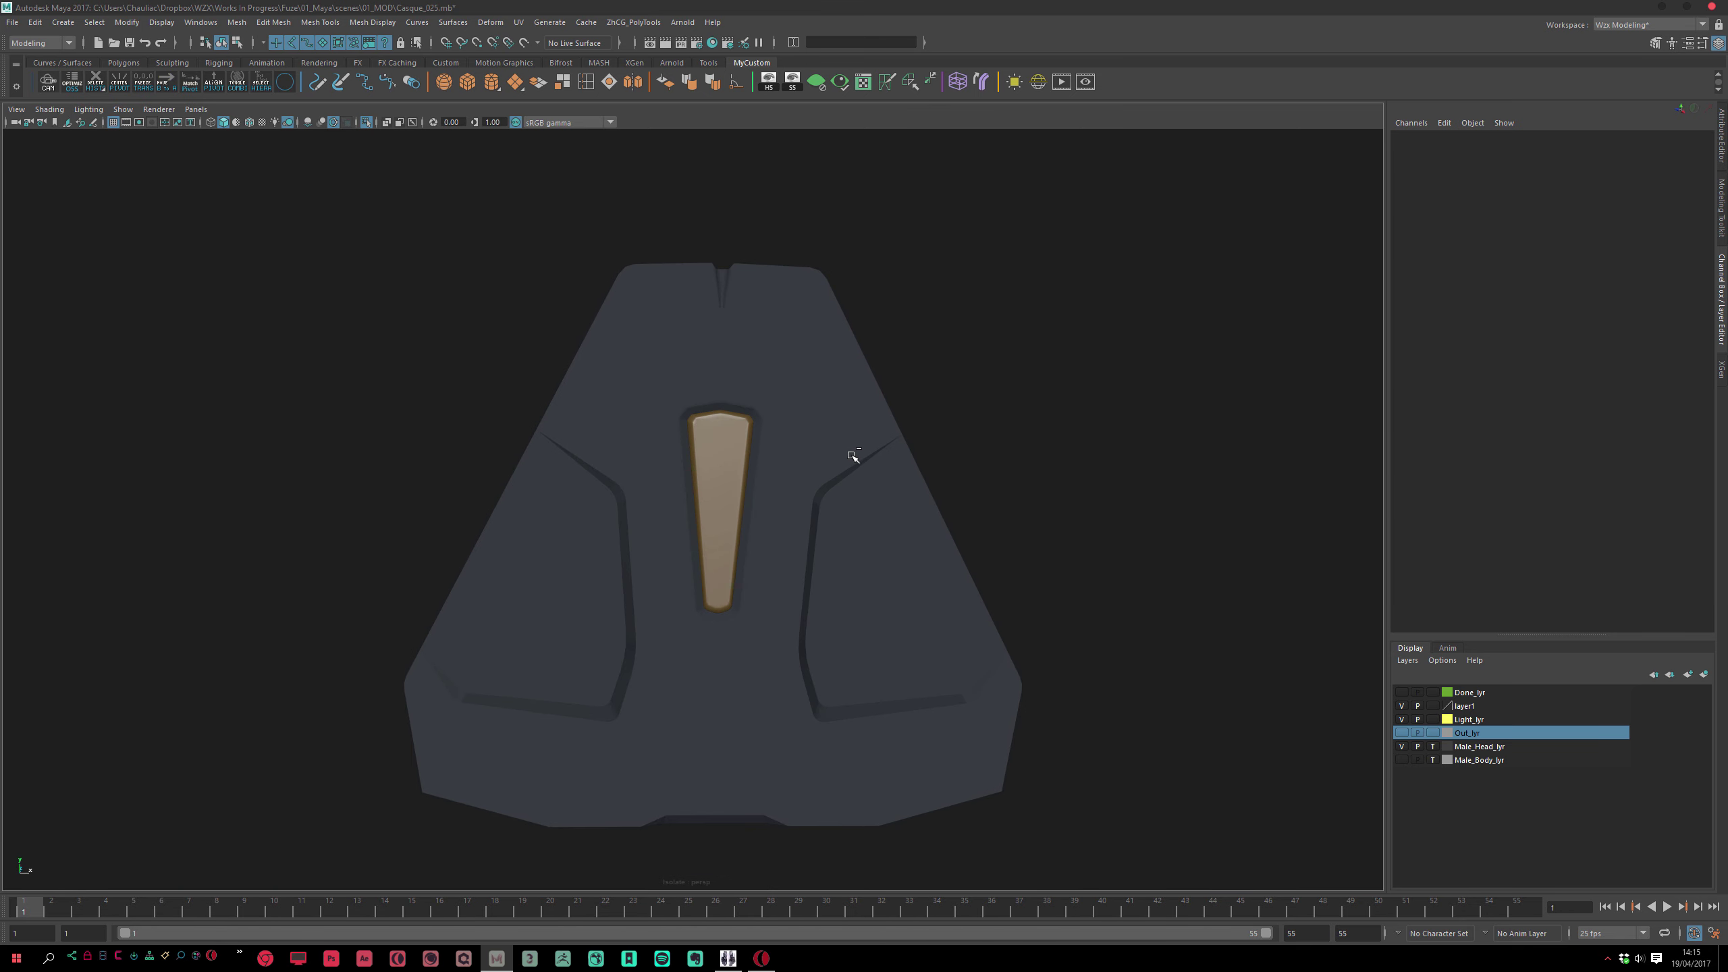
scroll(901, 521, down, 3)
mouse_move(883, 578)
alt+mouse_down()
mouse_move(817, 517)
mouse_move(879, 513)
mouse_move(820, 521)
mouse_move(857, 513)
mouse_move(860, 641)
mouse_move(811, 599)
mouse_move(995, 501)
mouse_move(875, 545)
mouse_move(933, 533)
mouse_move(933, 553)
mouse_move(894, 537)
mouse_move(754, 416)
mouse_move(833, 687)
mouse_move(752, 501)
mouse_move(814, 532)
mouse_move(783, 533)
mouse_move(755, 715)
alt+mouse_up()
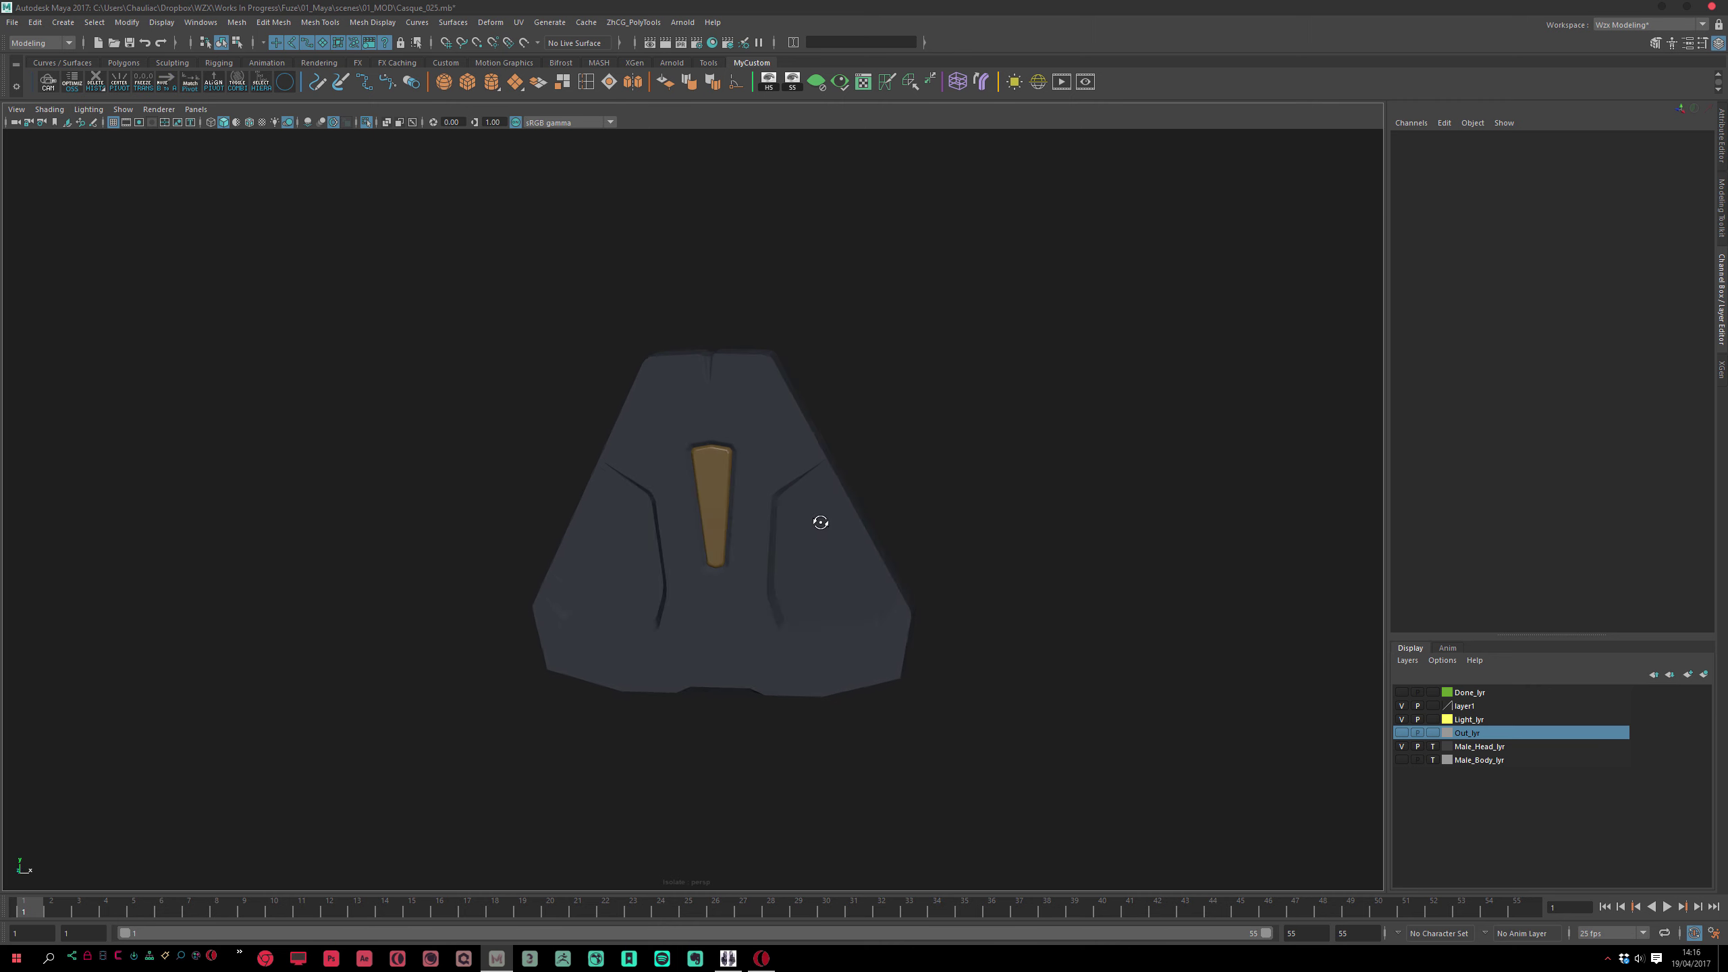
Select the insert and examine its side recesses and lower notch from several angles
click(858, 523)
scroll(885, 545, up, 4)
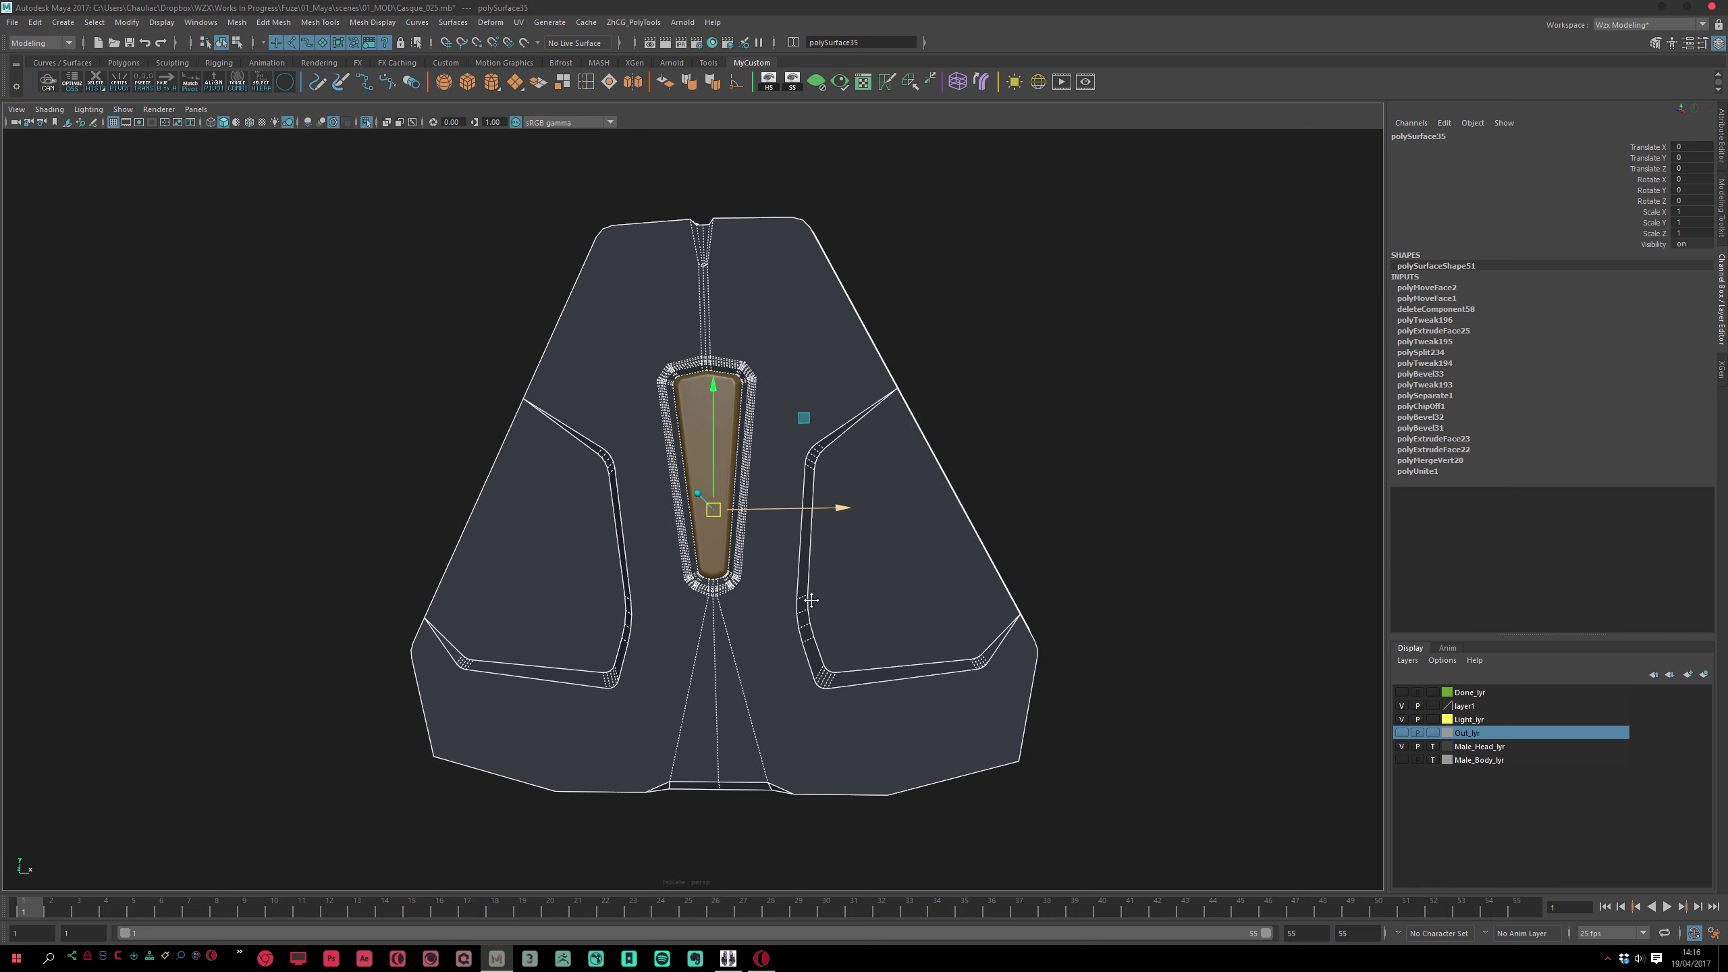
click(972, 537)
scroll(972, 536, down, 3)
click(835, 701)
scroll(817, 718, up, 4)
click(755, 715)
alt+drag(791, 575, 764, 392)
click(794, 524)
scroll(775, 443, down, 5)
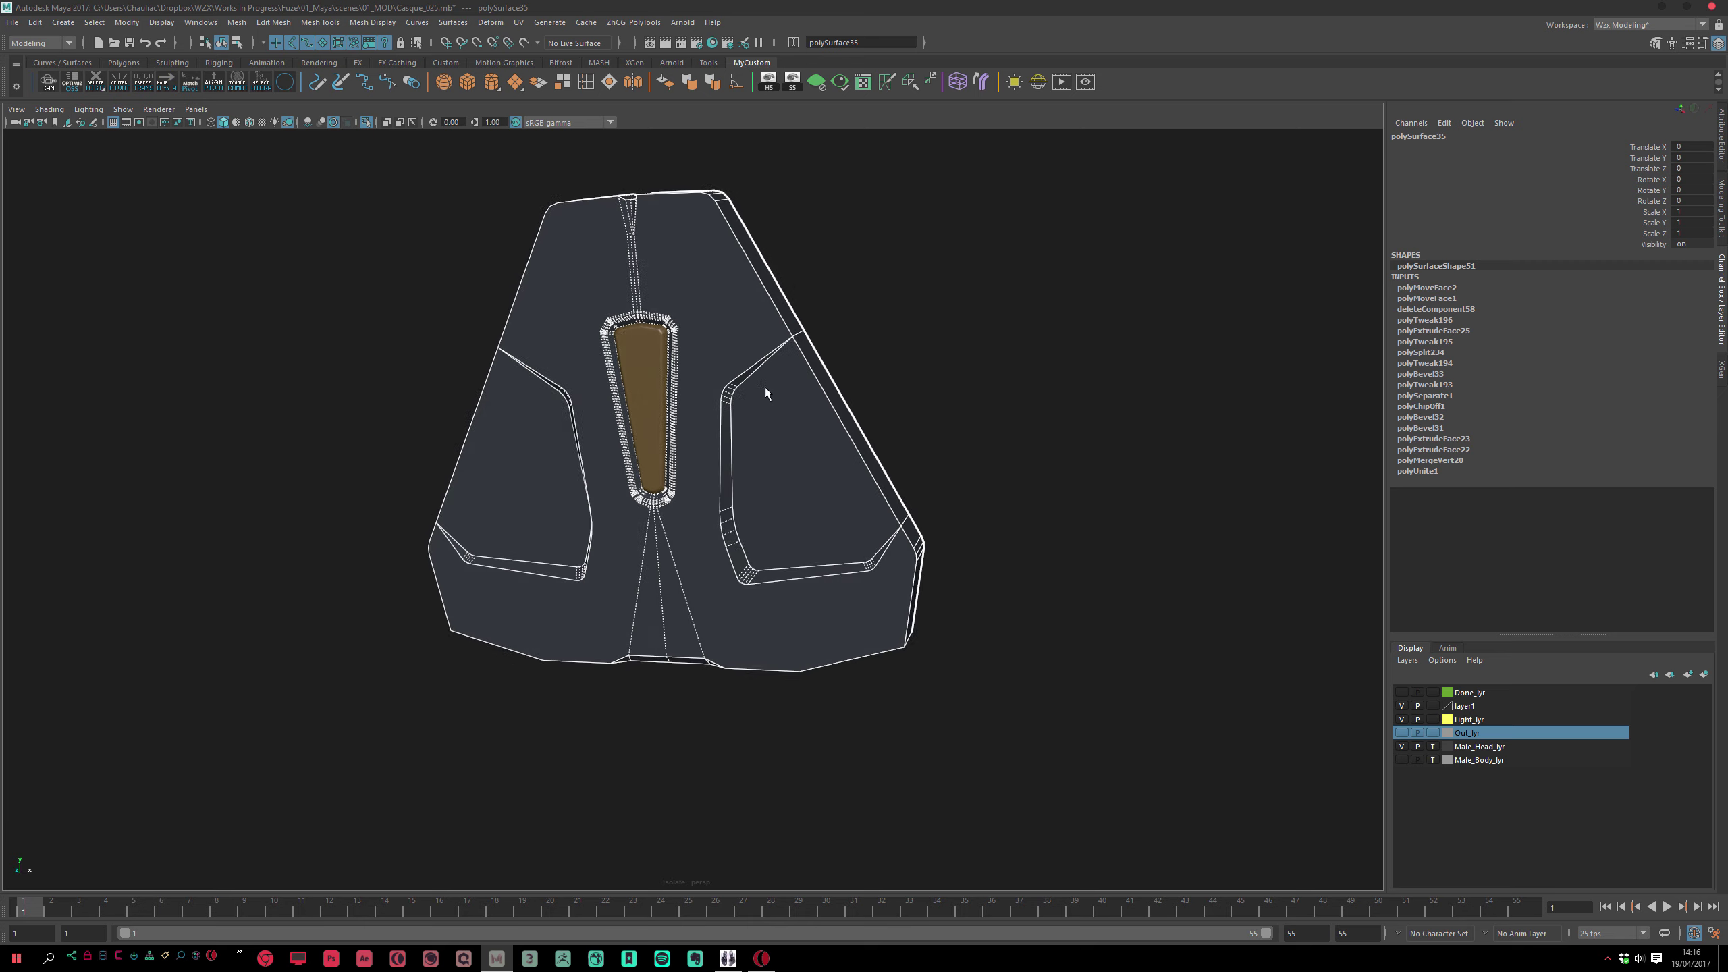
scroll(766, 392, up, 4)
mouse_move(771, 470)
alt+mouse_down()
mouse_move(784, 507)
mouse_move(798, 484)
alt+mouse_up()
scroll(799, 482, up, 2)
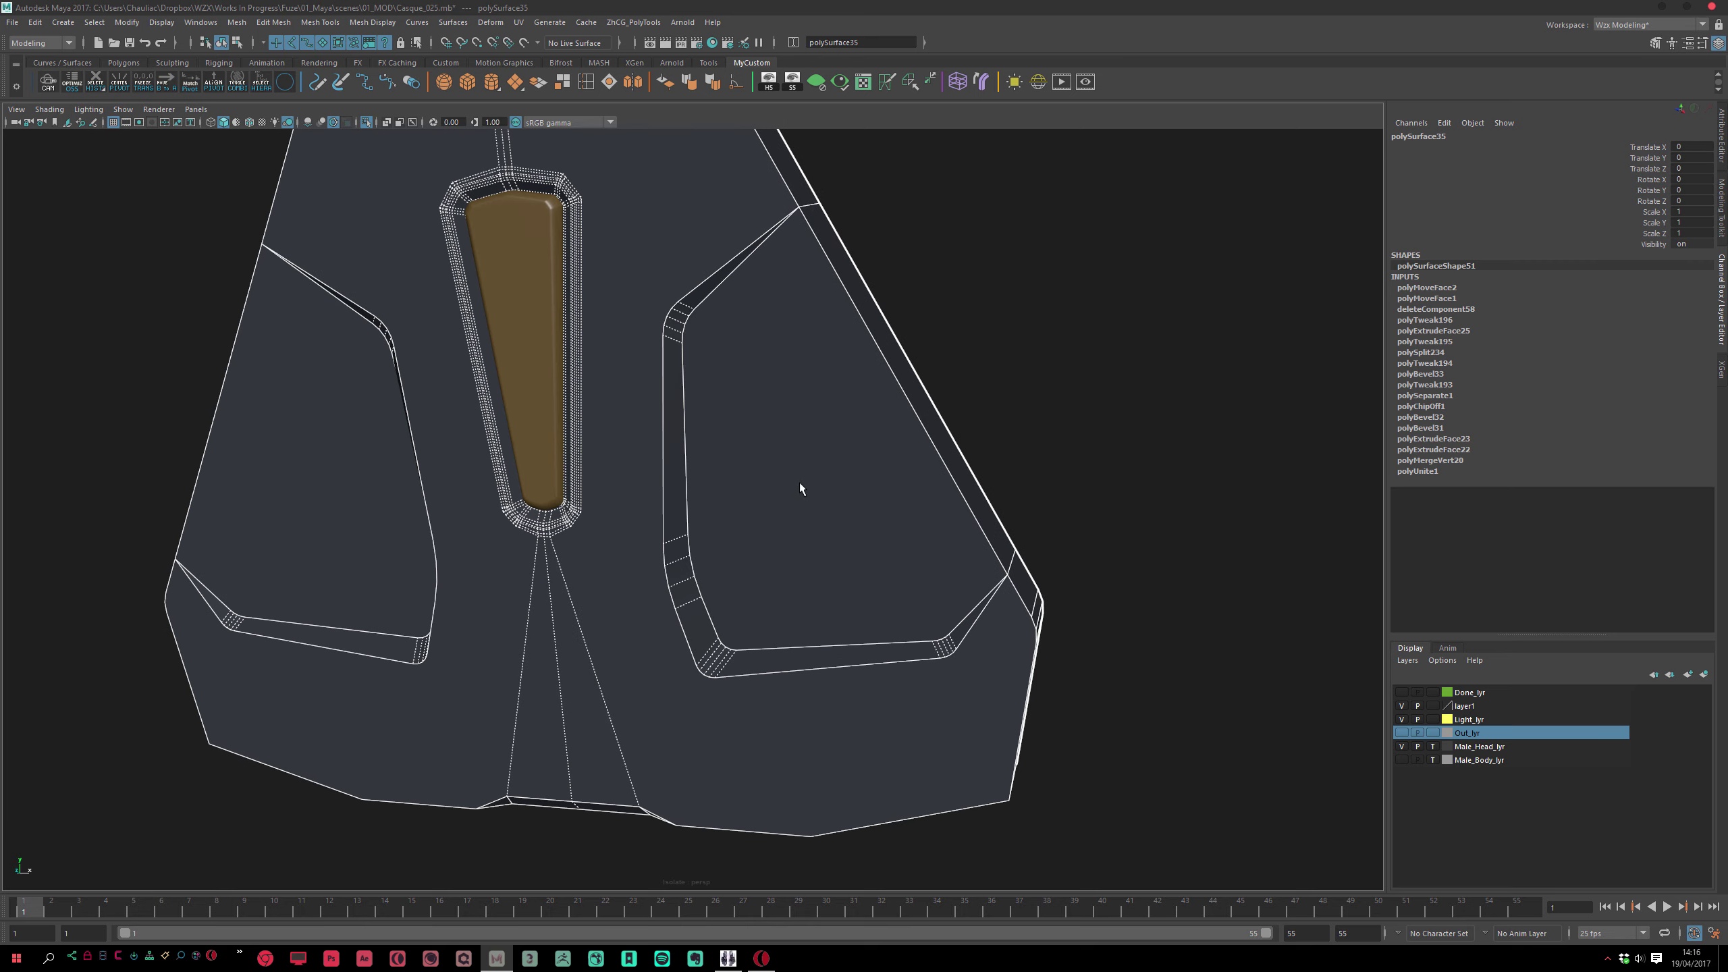
Select the faces of the right-hand side recess together with the adjoining side-wall faces
right_drag(799, 482, 817, 556)
click(961, 477)
scroll(668, 486, down, 4)
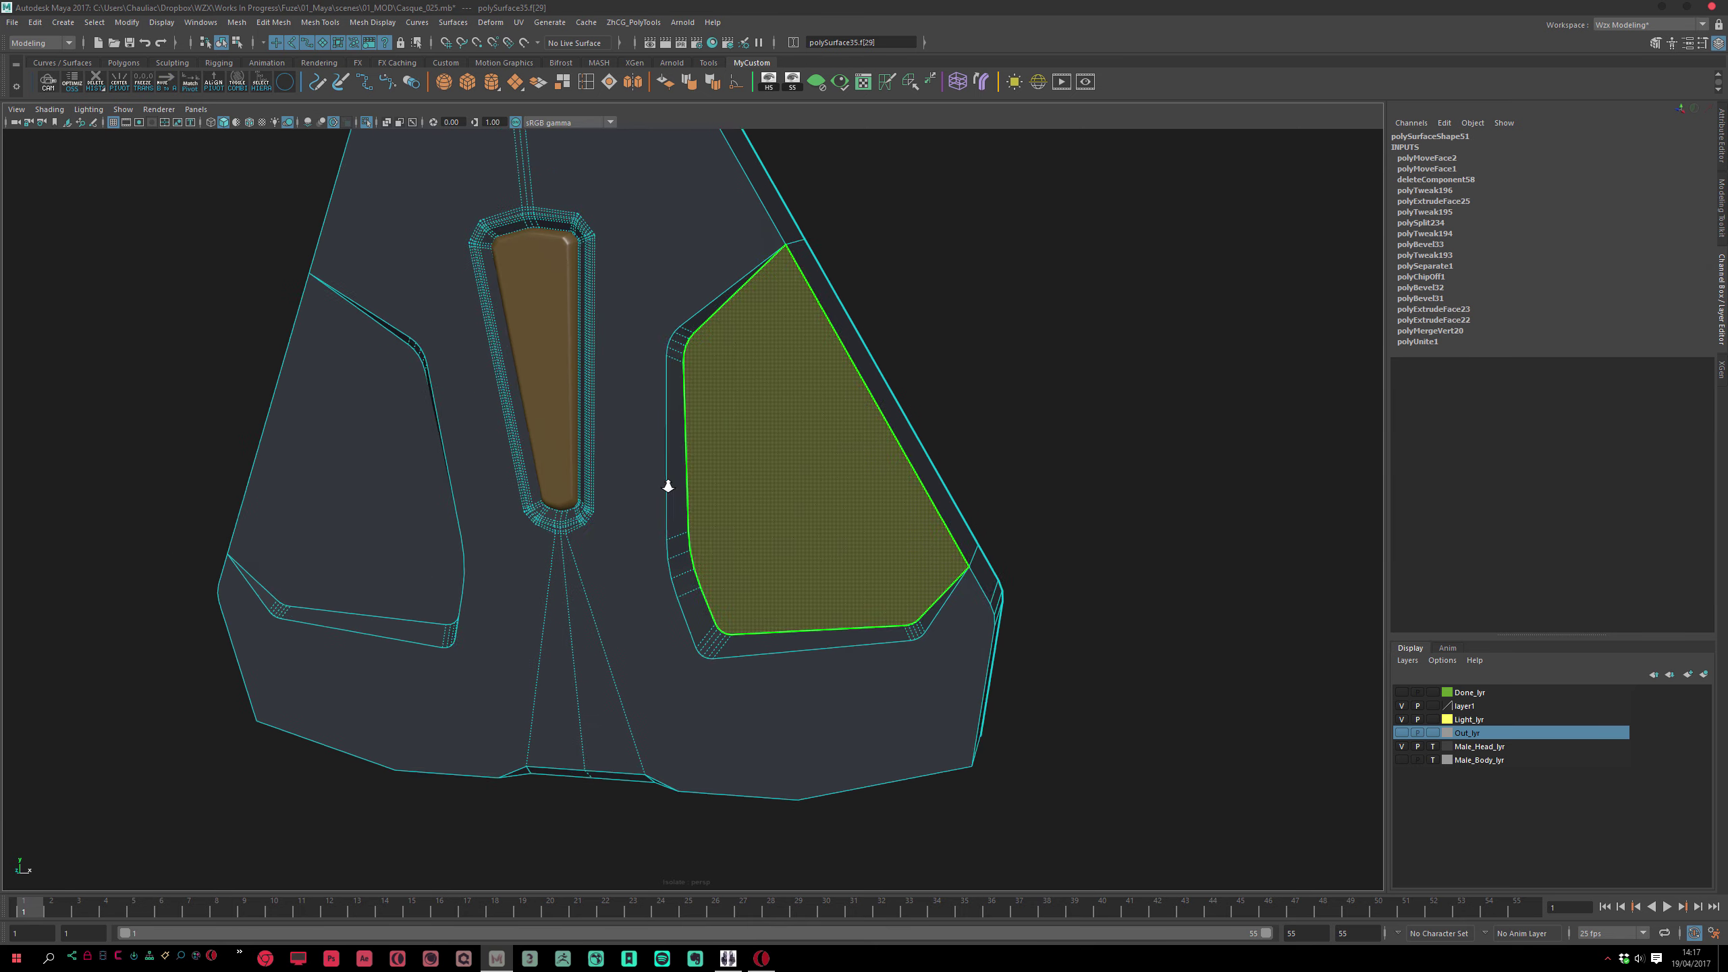
alt+drag(667, 486, 691, 453)
scroll(691, 453, up, 2)
alt+drag(775, 542, 779, 540)
shift+click(812, 423)
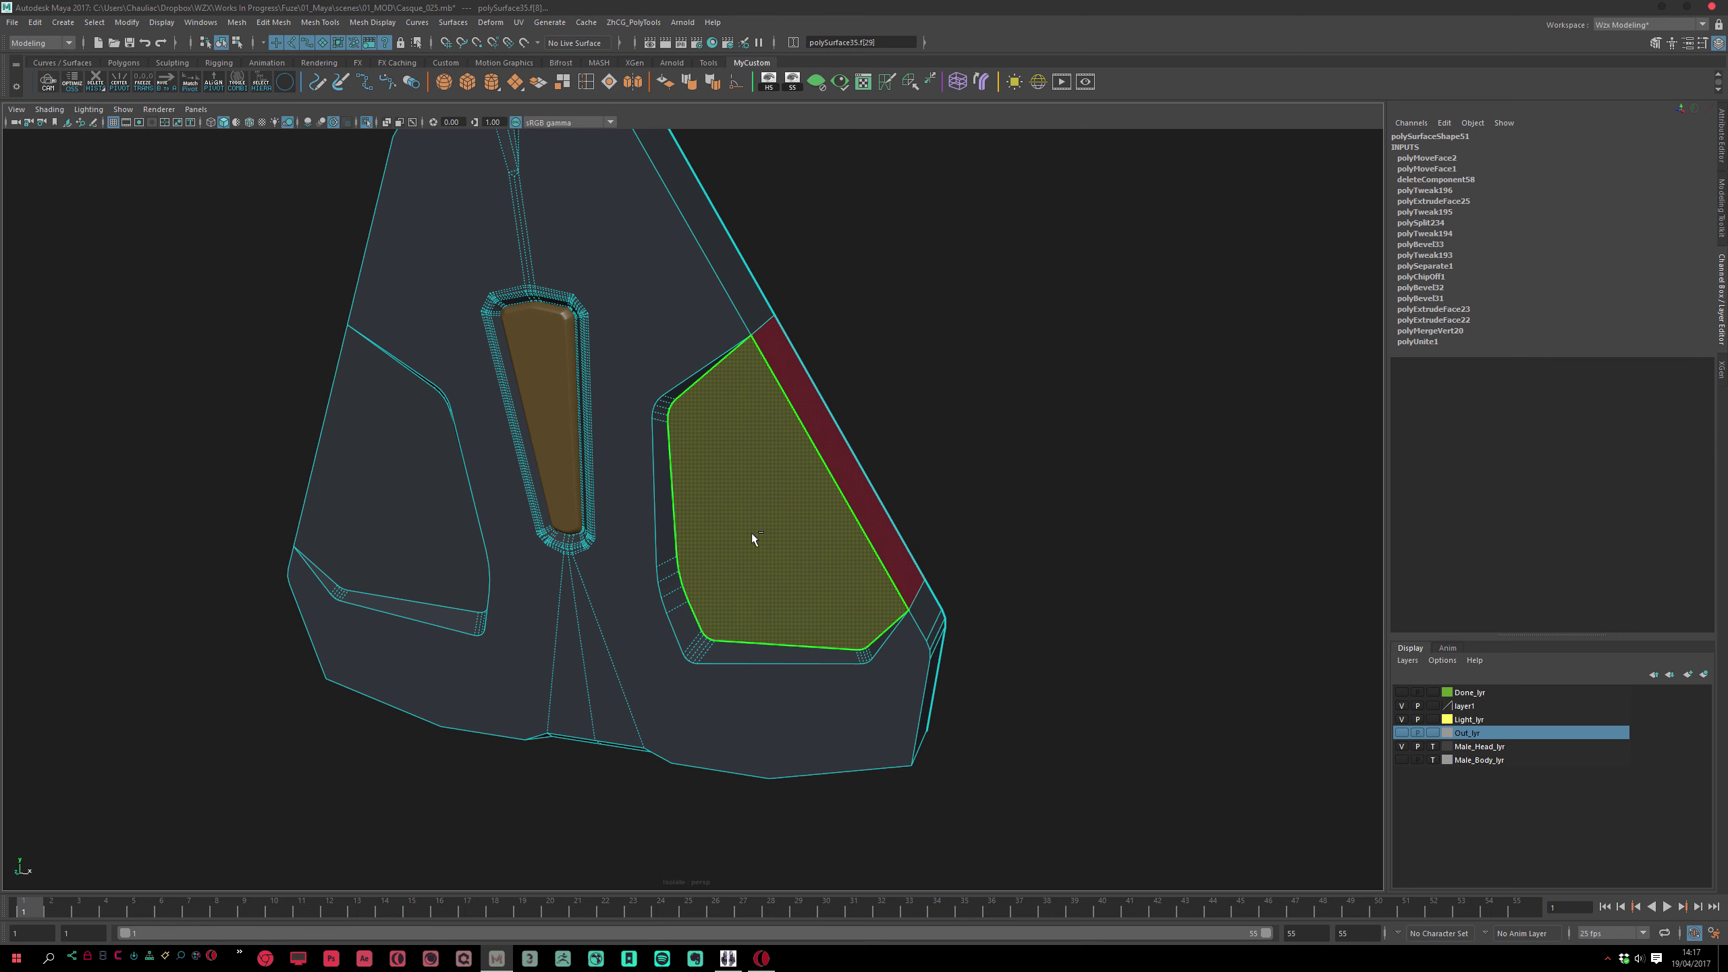
scroll(728, 613, down, 2)
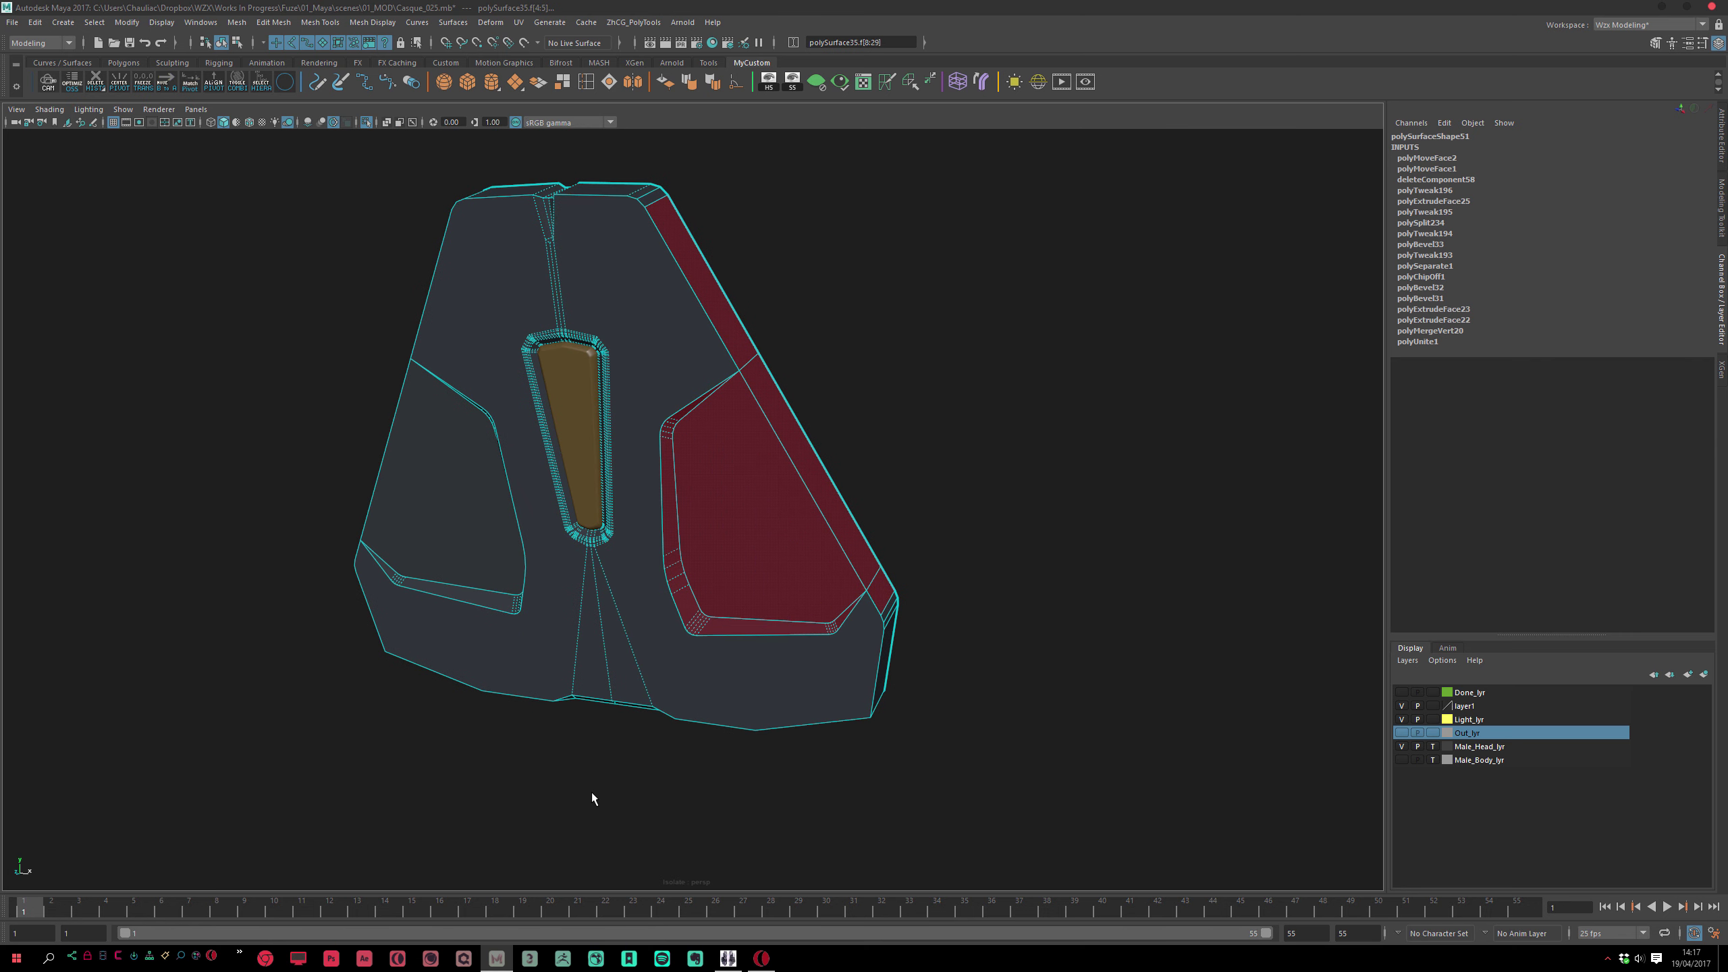
Convert the face selection to edges and deselect the small corner cross edges and the side wall's outer edge
key(ctrl+F10)
ctrl+drag(841, 515, 841, 517)
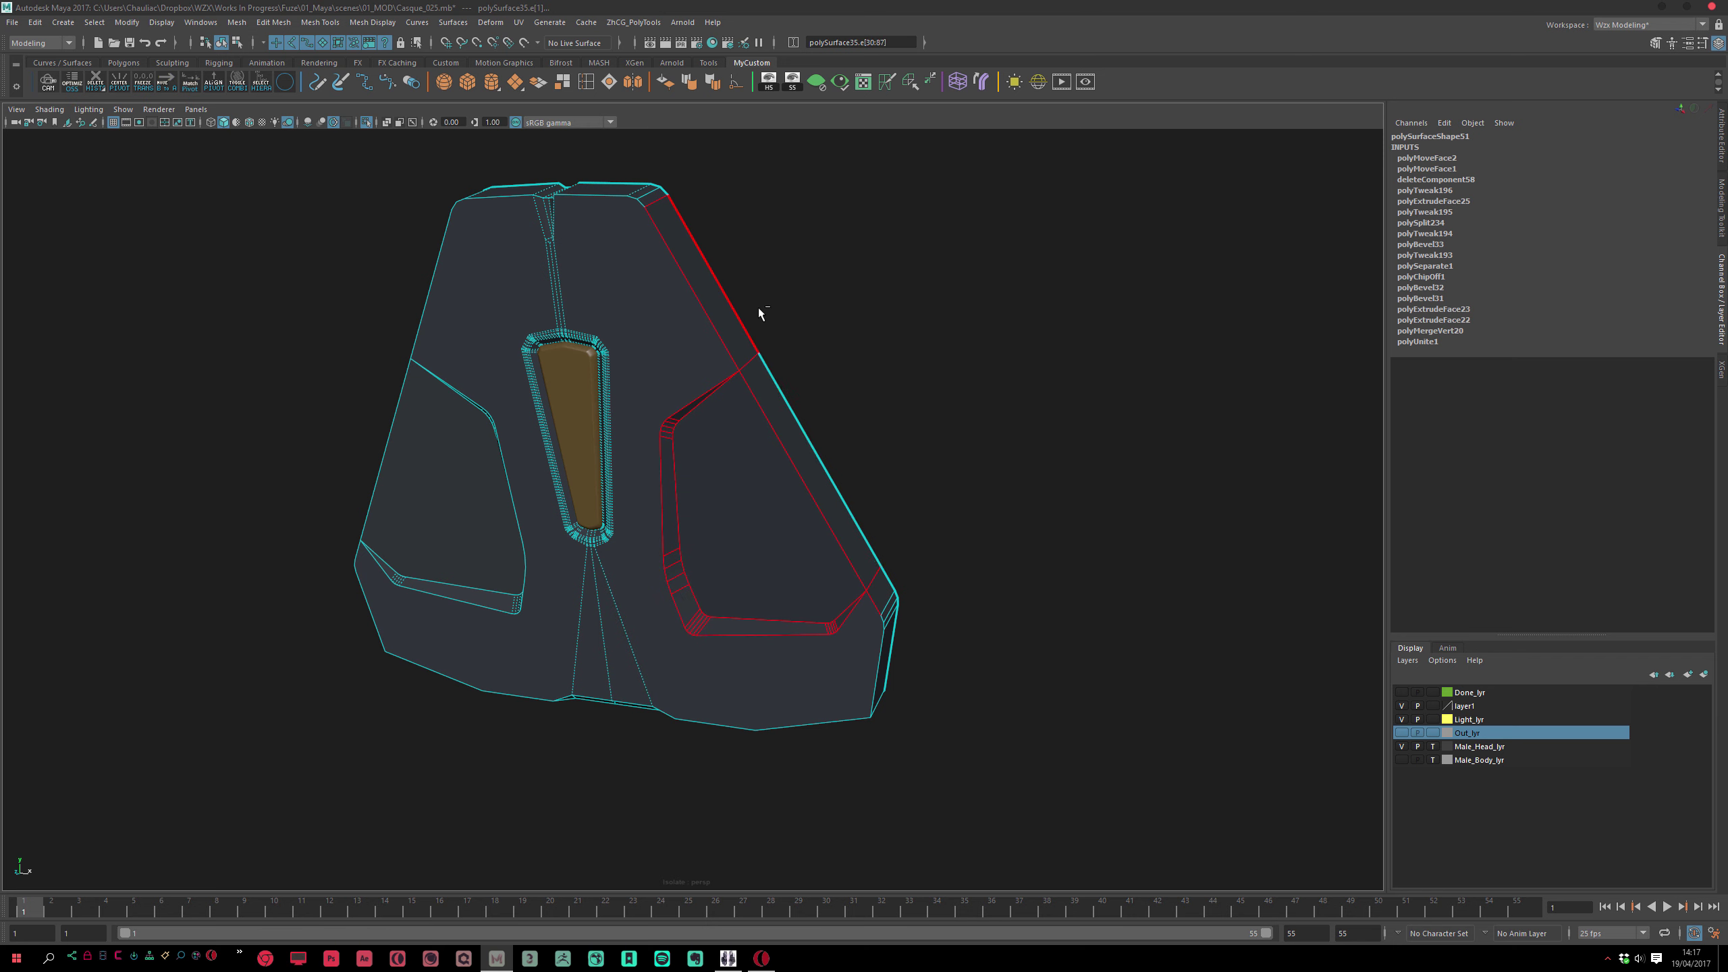
scroll(893, 390, up, 5)
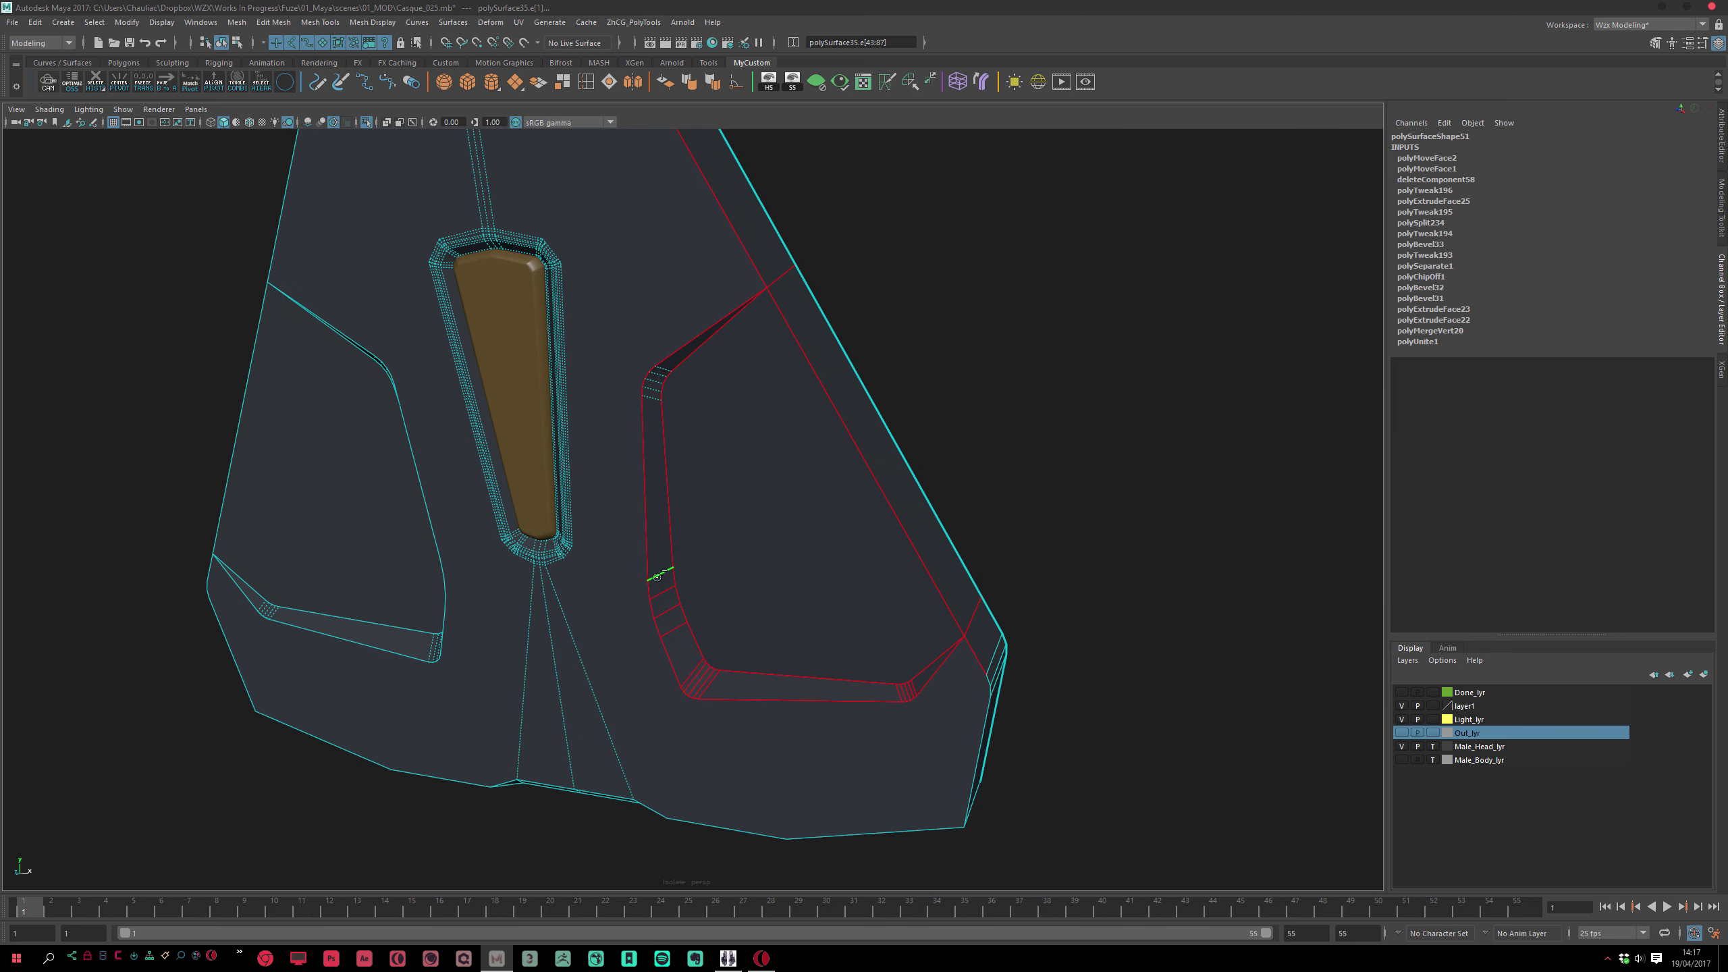
ctrl+click(737, 691)
scroll(810, 663, down, 4)
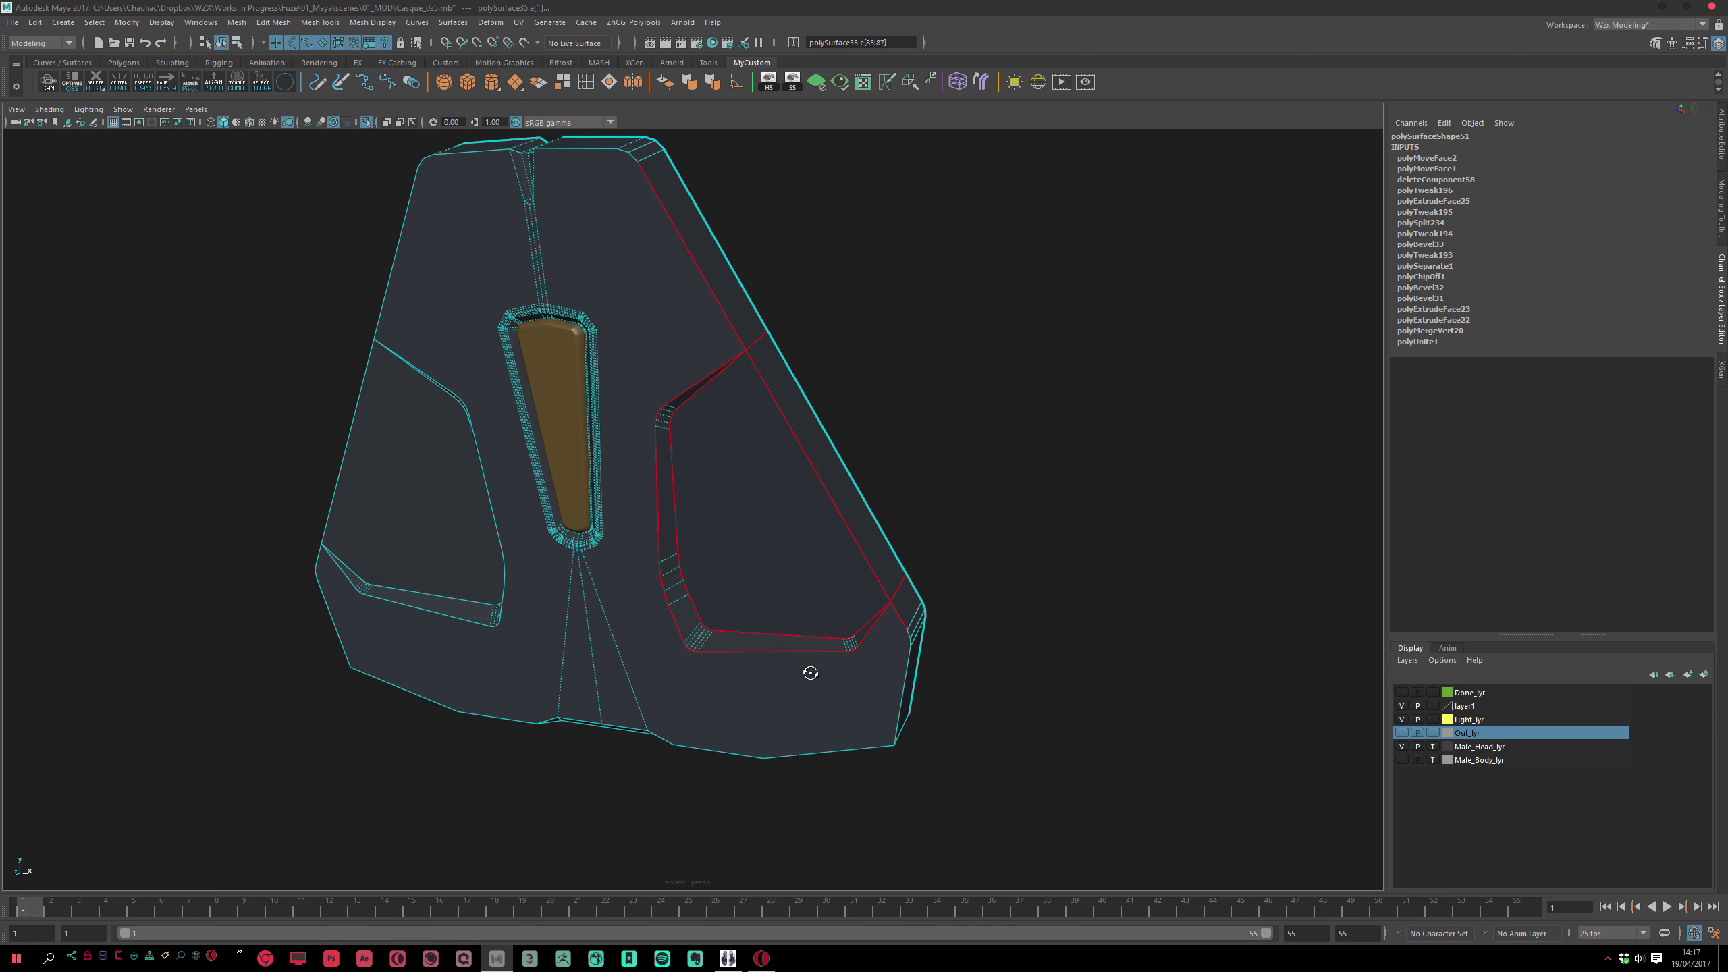
Try beveling the selected edges of the side recess with a fraction of 0.5
scroll(864, 629, up, 4)
key(ctrl+b)
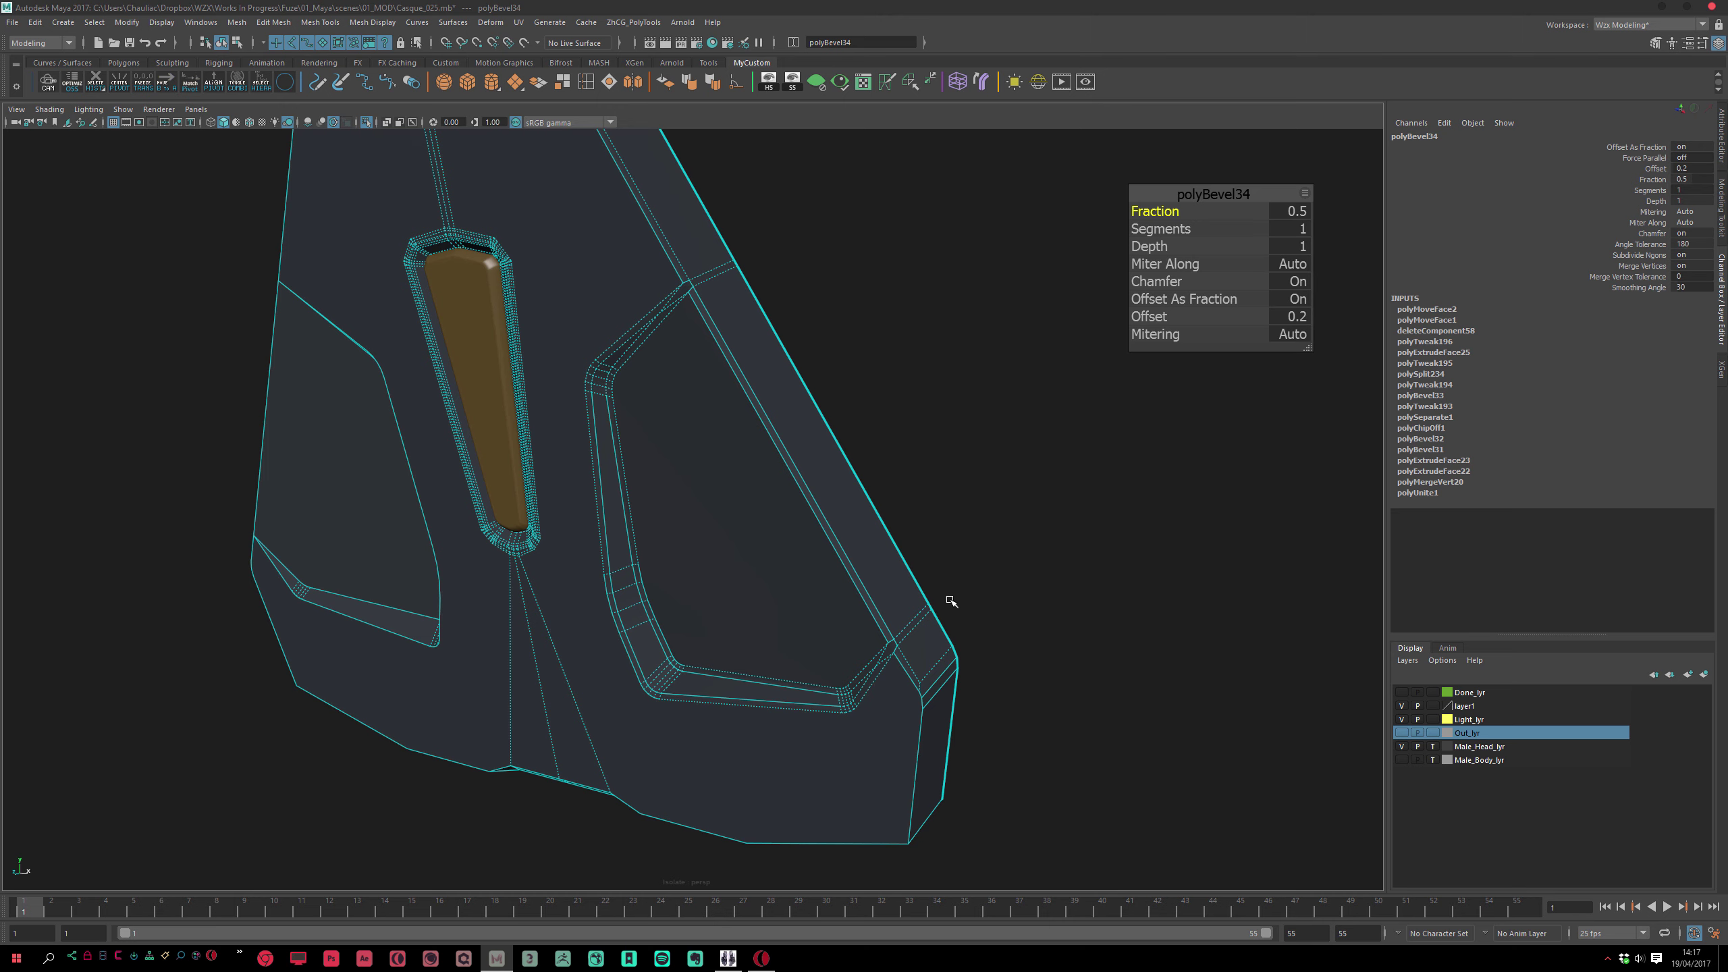
key(ctrl+z)
key(ctrl+z)
Add the front outline edges around the upper corner and along the upper edge up to the notch to the selection
scroll(844, 531, down, 4)
alt+drag(797, 368, 676, 379)
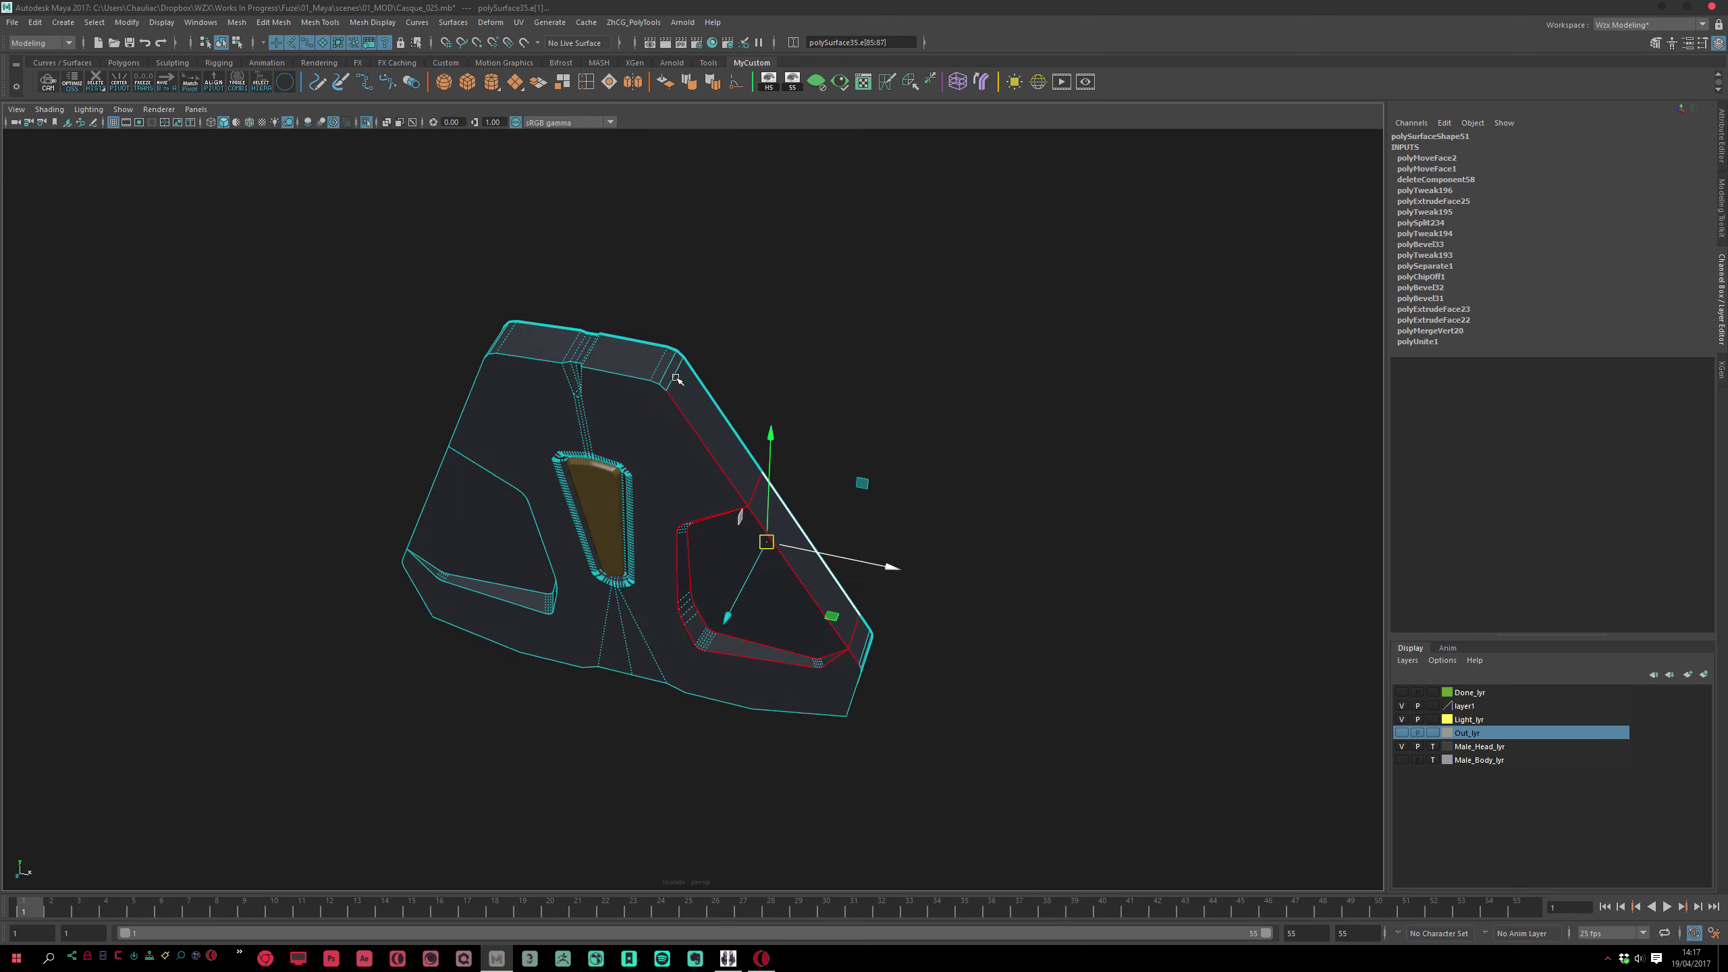
alt+middle_drag(677, 379, 816, 489)
scroll(792, 531, up, 3)
alt+drag(784, 541, 793, 553)
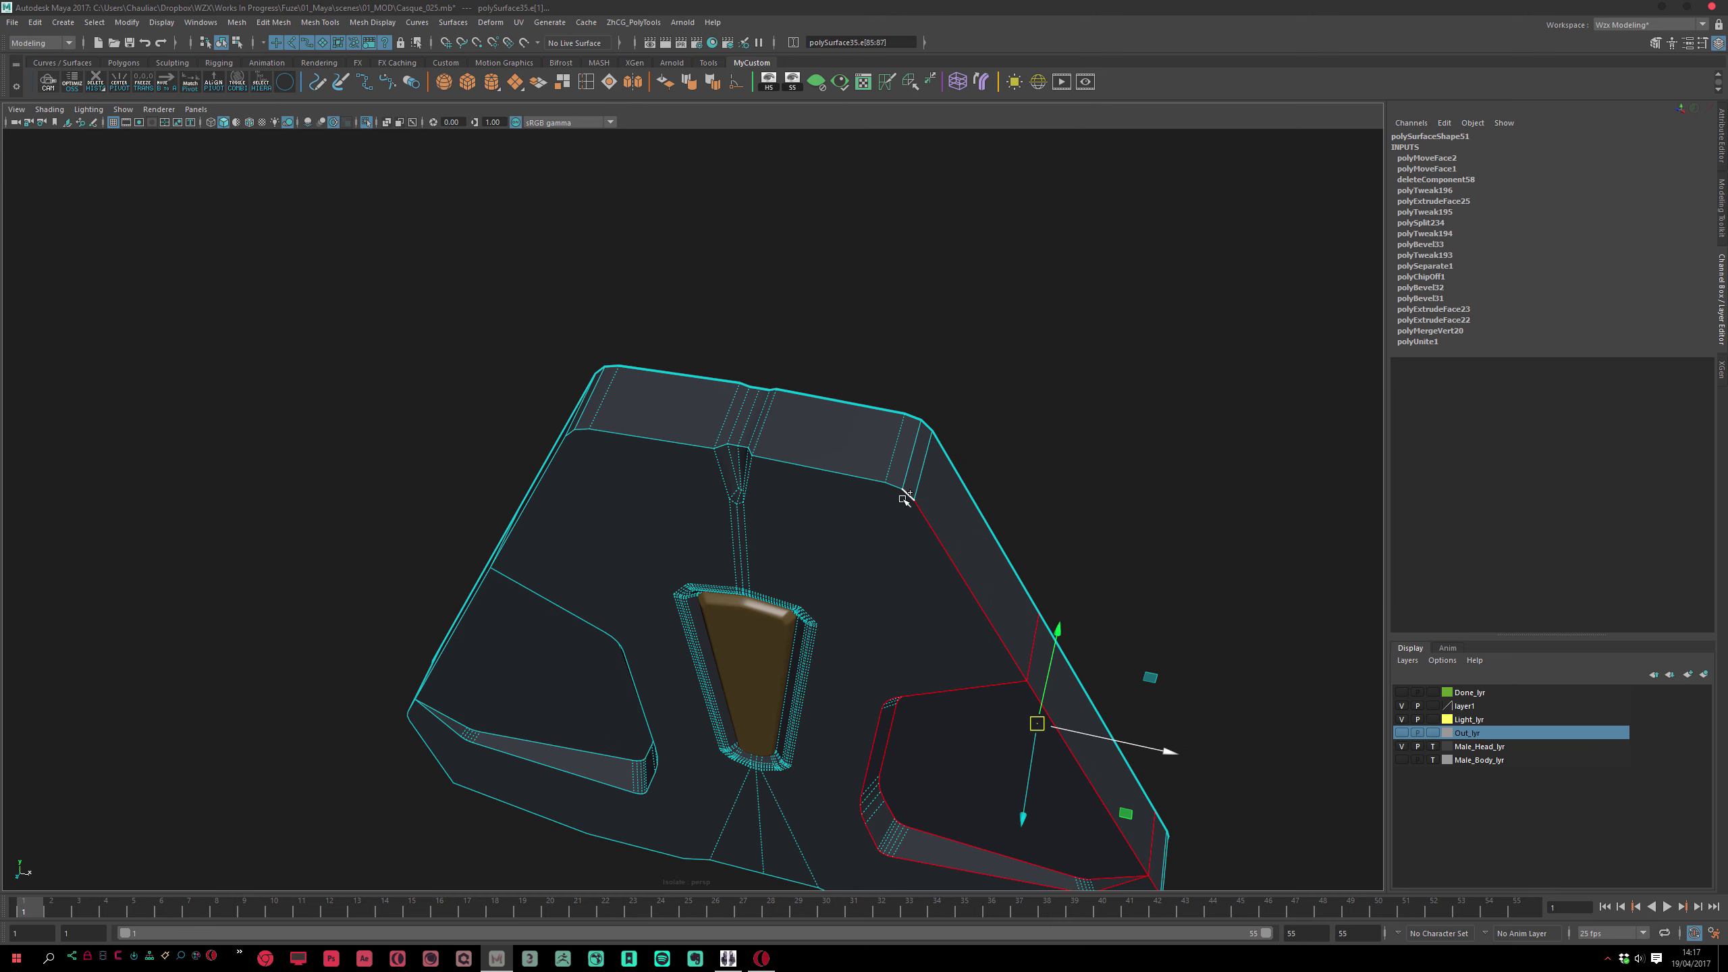
shift+click(874, 482)
scroll(749, 477, up, 3)
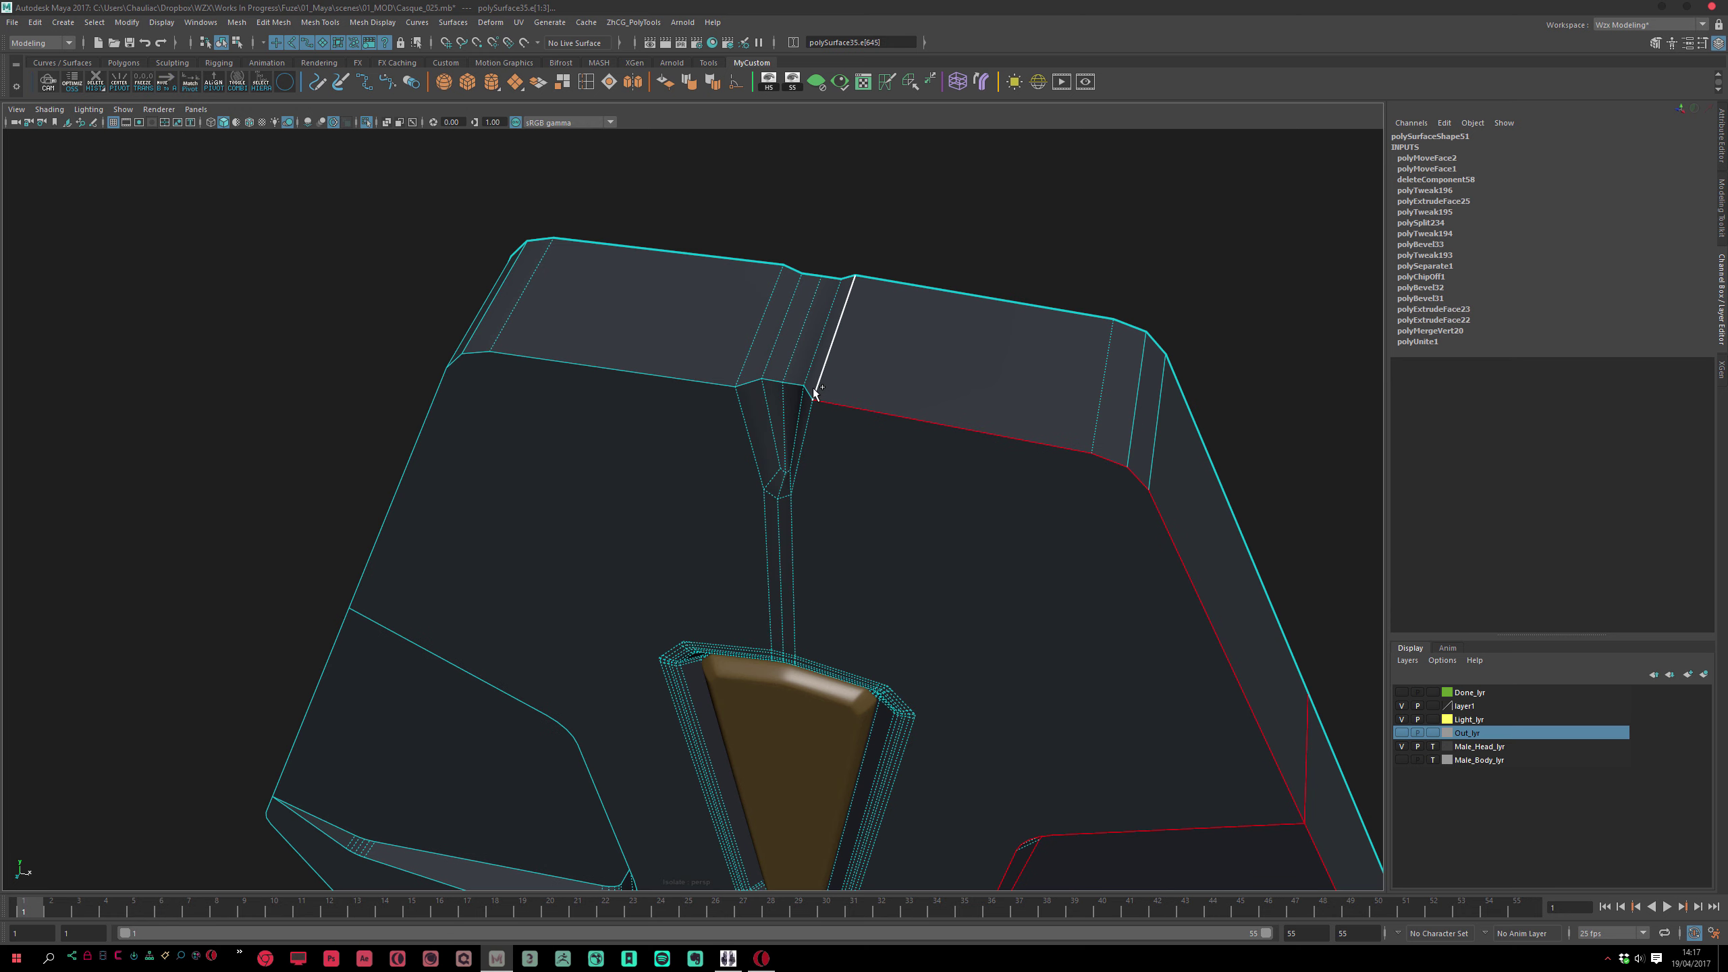
Extend the edge selection around the lower side corner and along the lower edge, including the lower notch's edges
scroll(698, 563, down, 3)
alt+drag(698, 564, 605, 638)
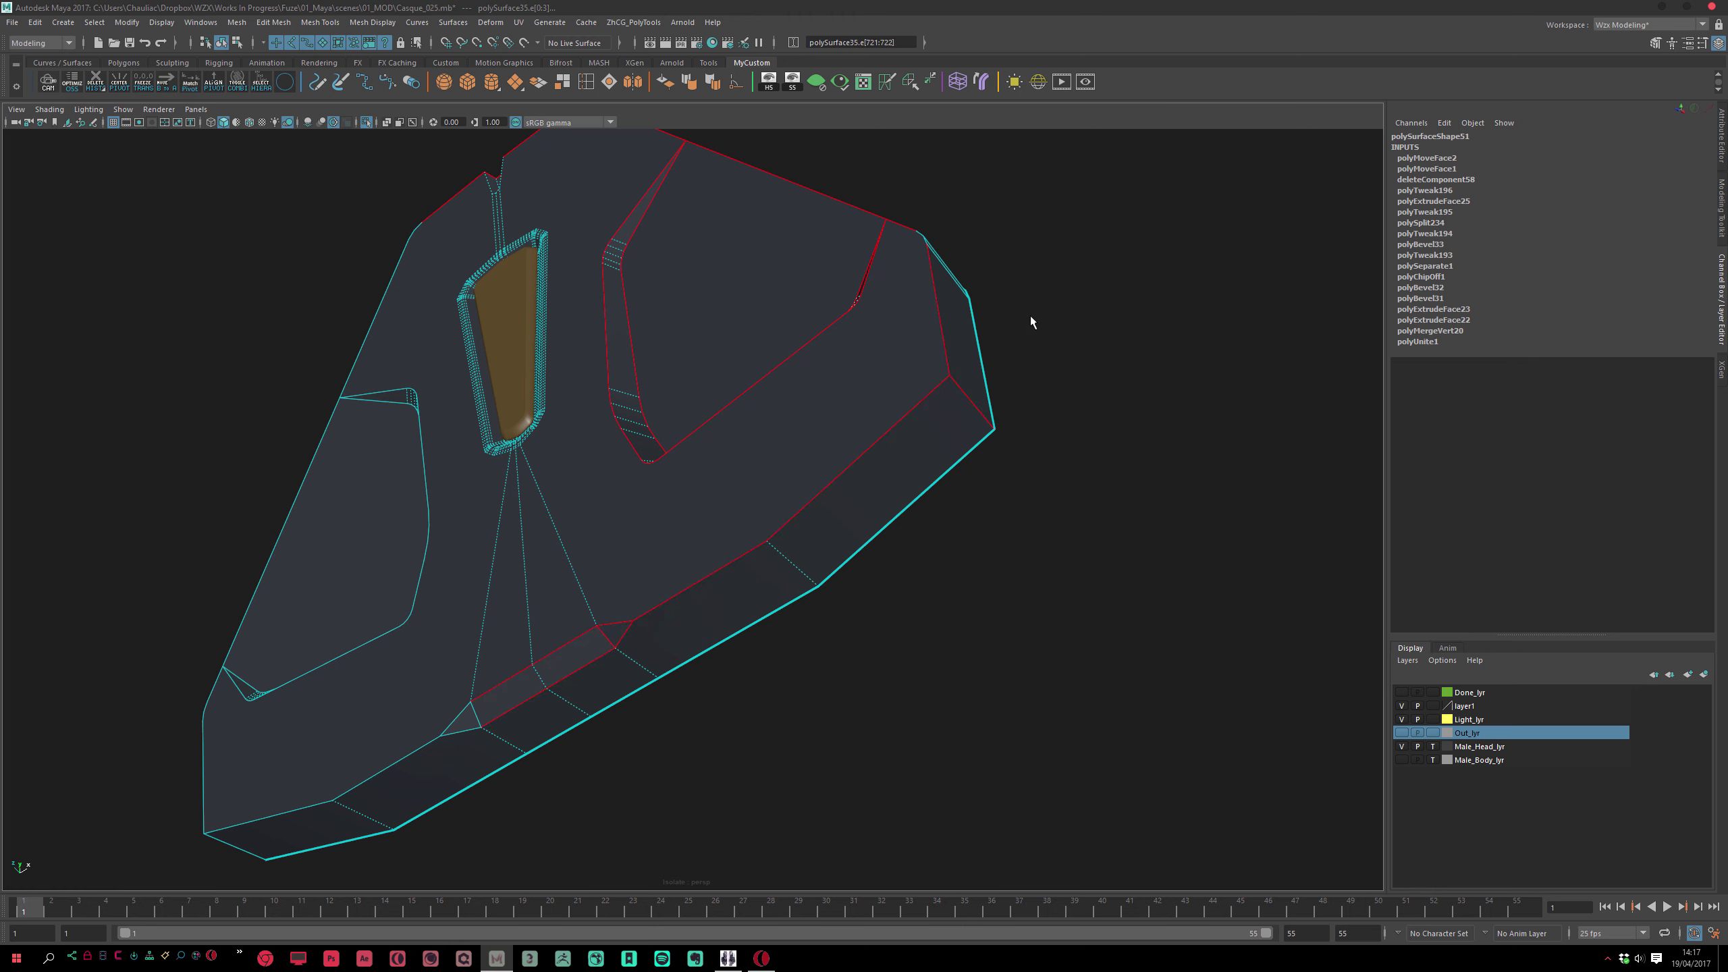
alt+drag(1031, 323, 915, 530)
alt+drag(979, 616, 877, 640)
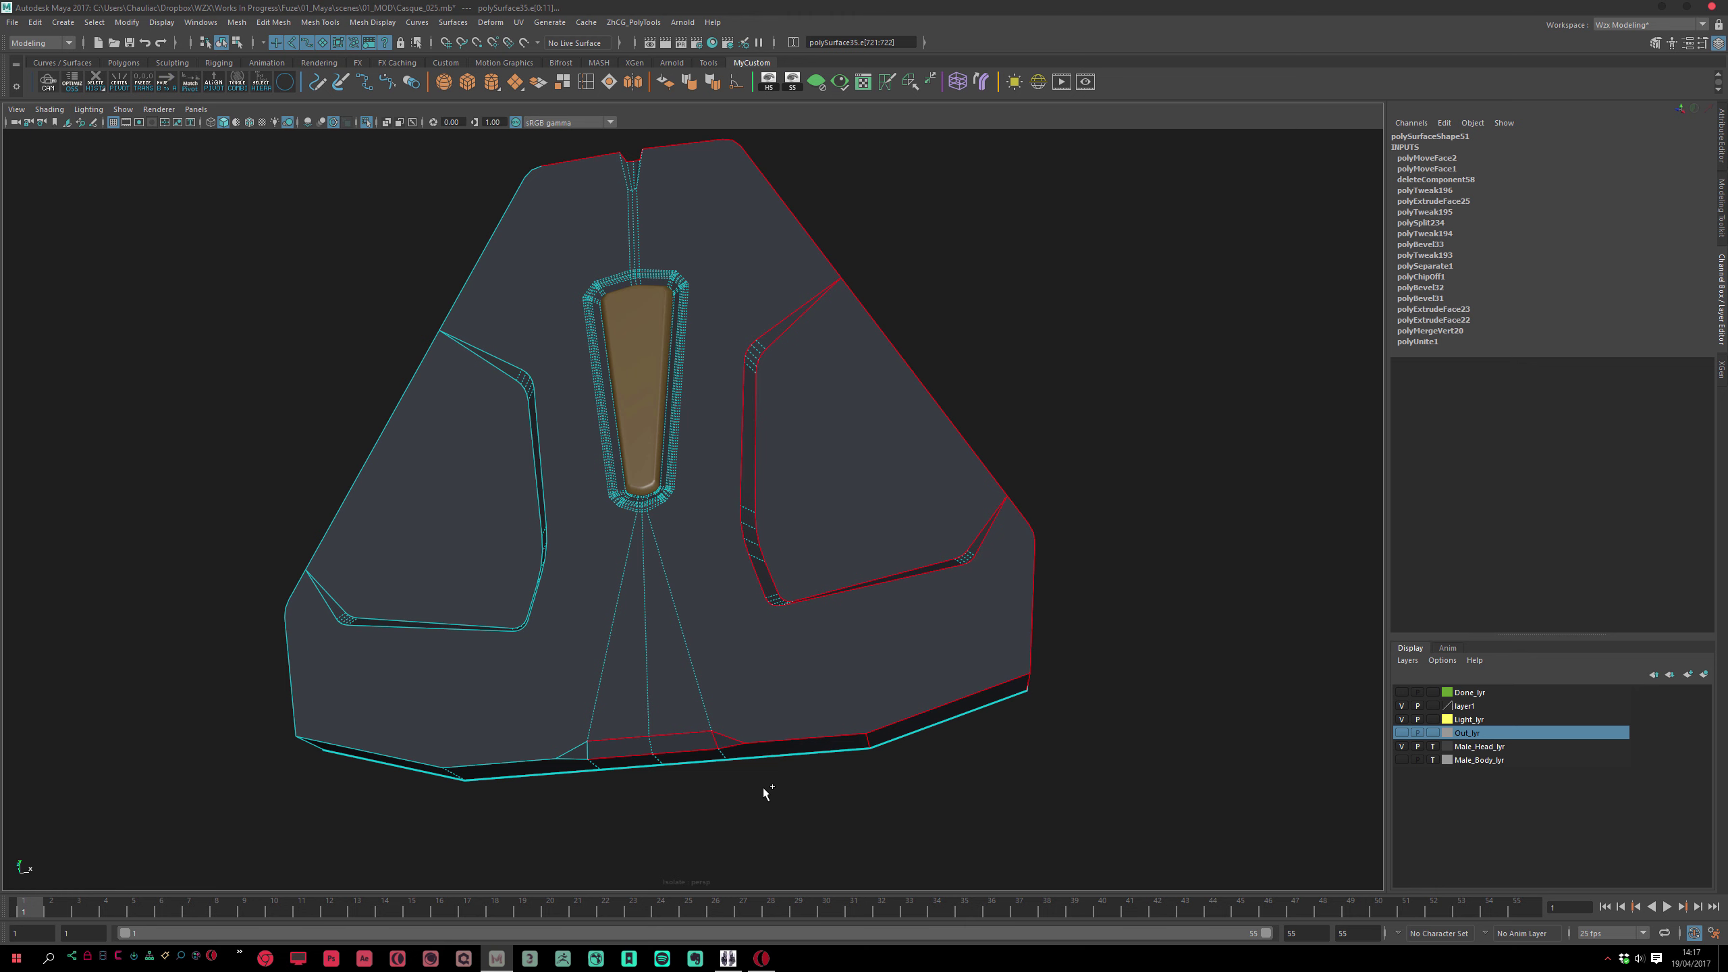
Add the remaining inner edges of the upper notch to the edge selection
alt+drag(839, 632, 789, 596)
shift+double_click(684, 661)
scroll(644, 637, up, 2)
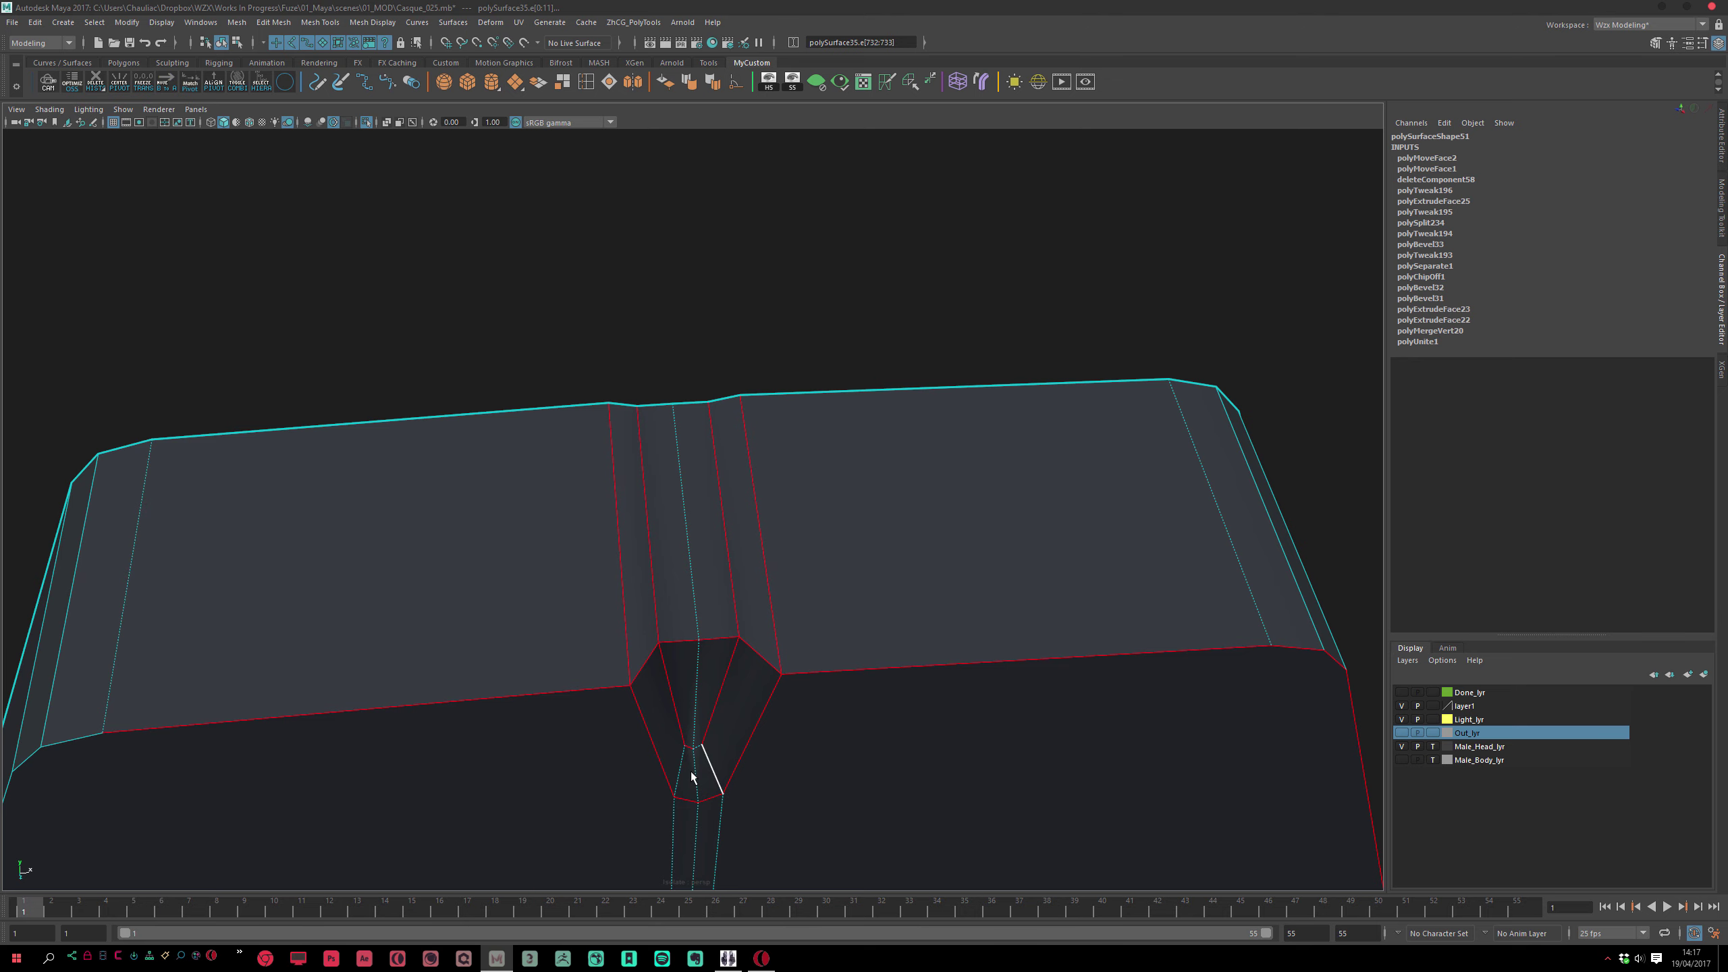
scroll(693, 765, up, 5)
scroll(704, 680, down, 2)
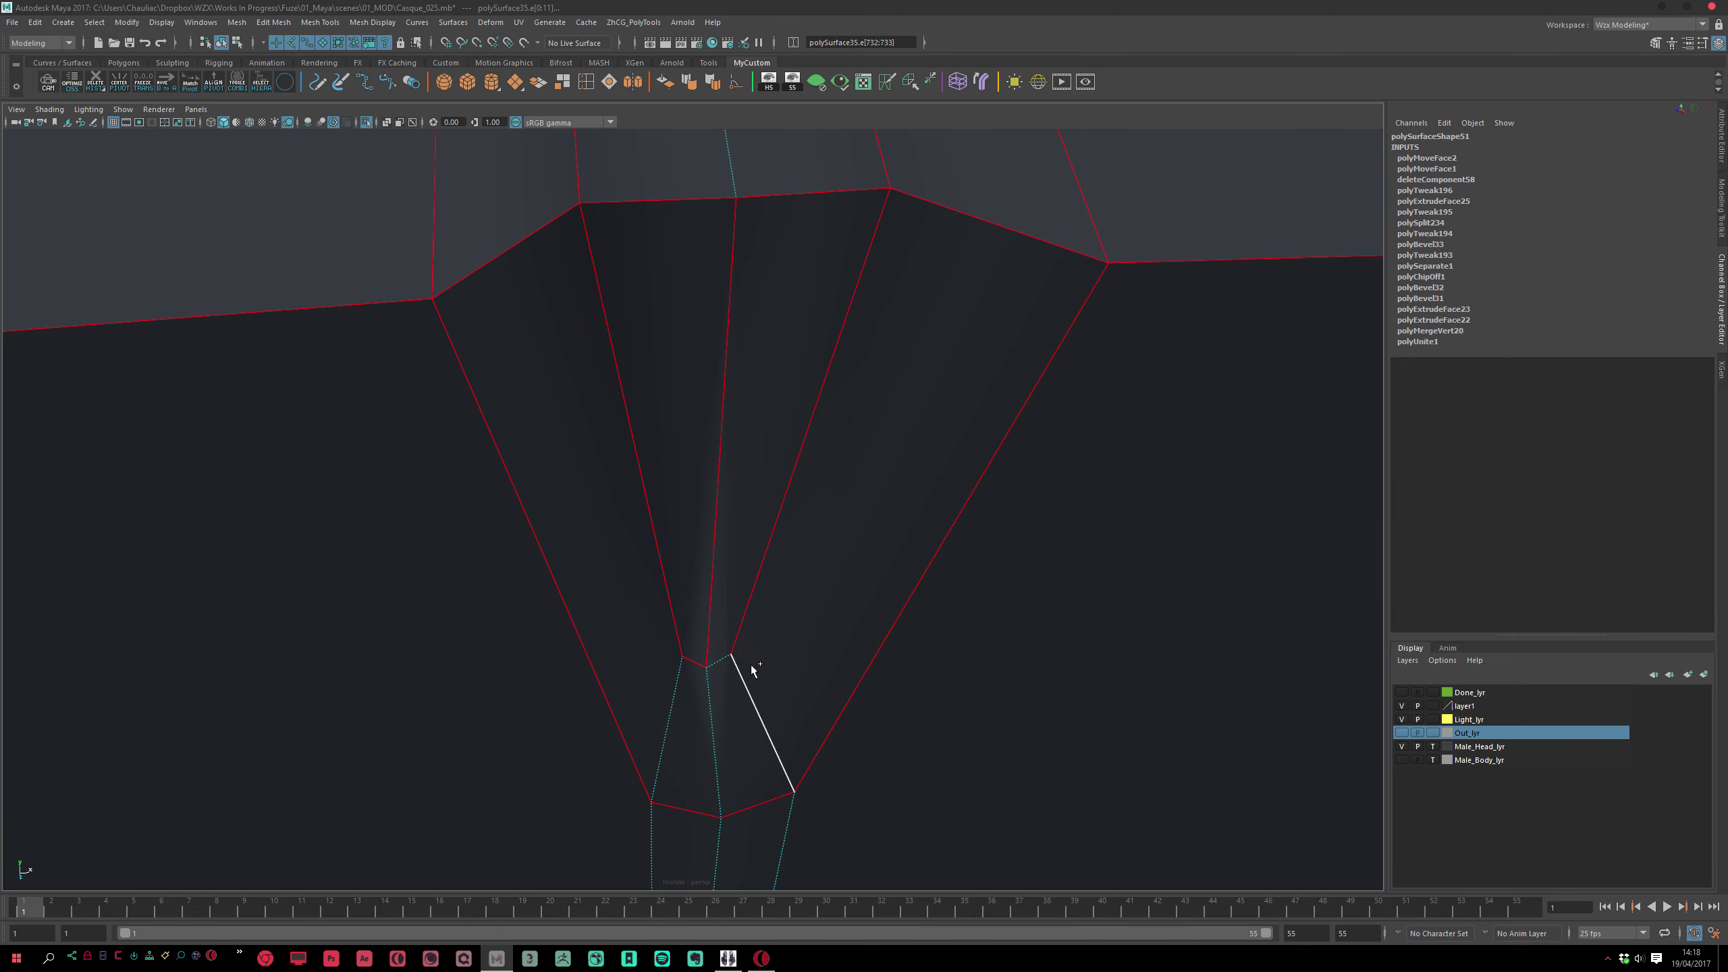
Bevel the selected edges with a fraction of 1 and 2 segments
scroll(726, 675, down, 3)
alt+drag(629, 601, 605, 525)
scroll(605, 525, down, 3)
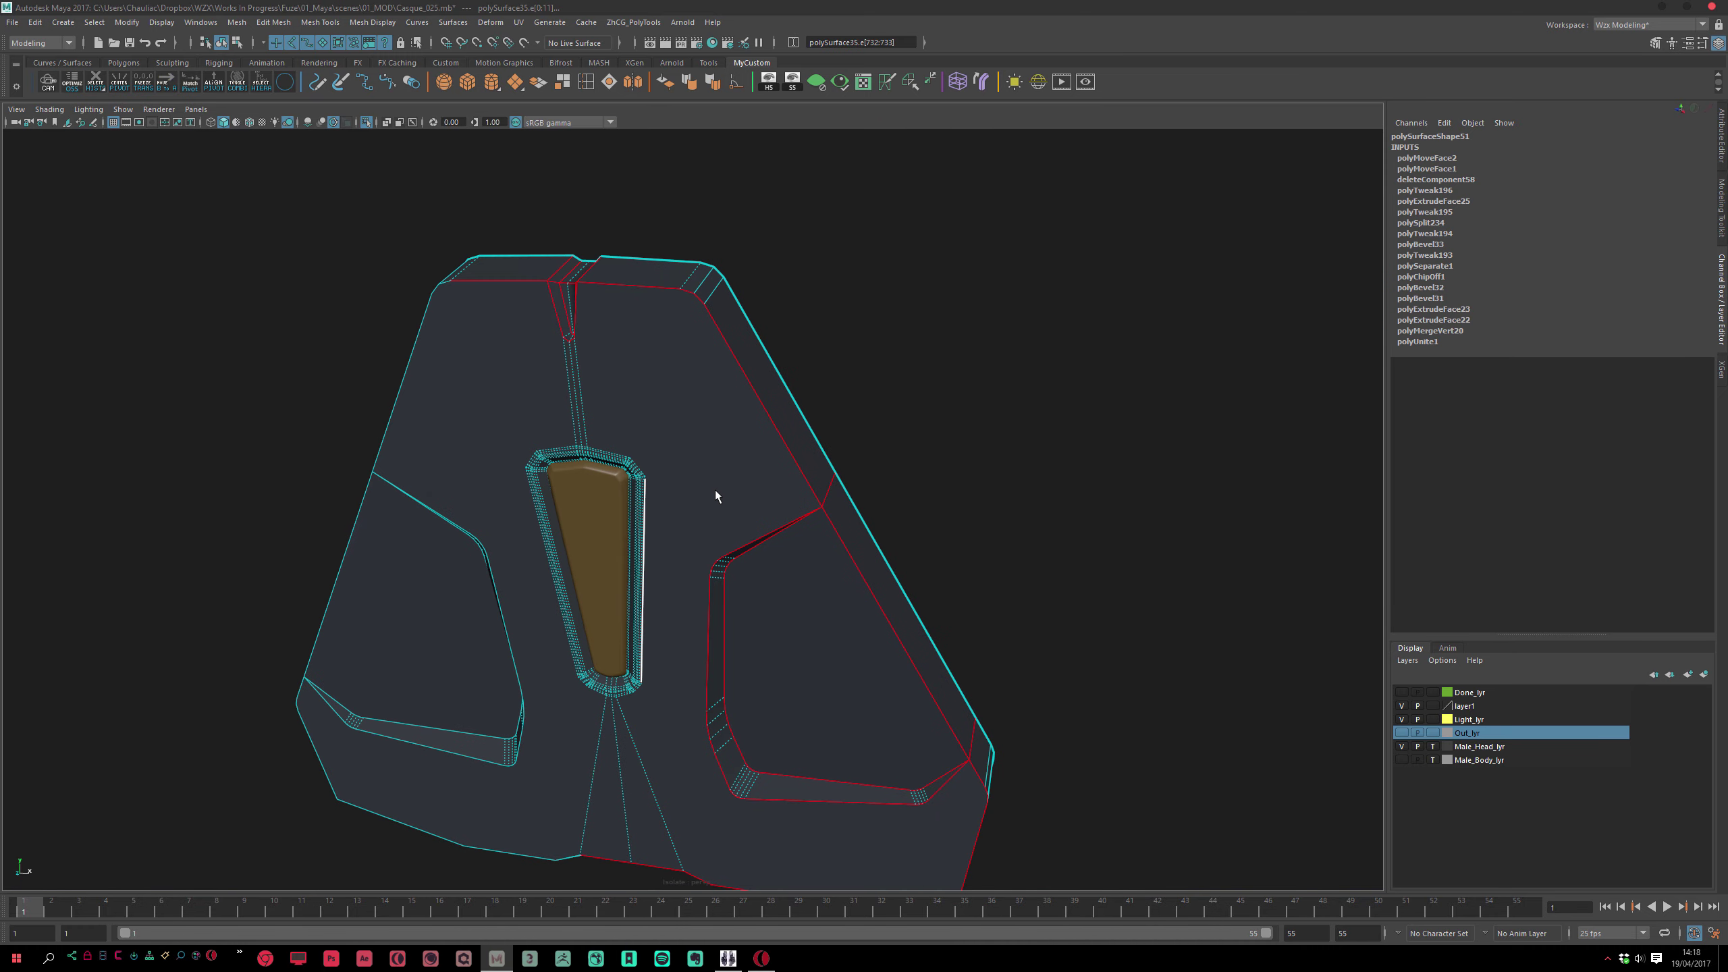
key(ctrl+b)
scroll(809, 425, up, 5)
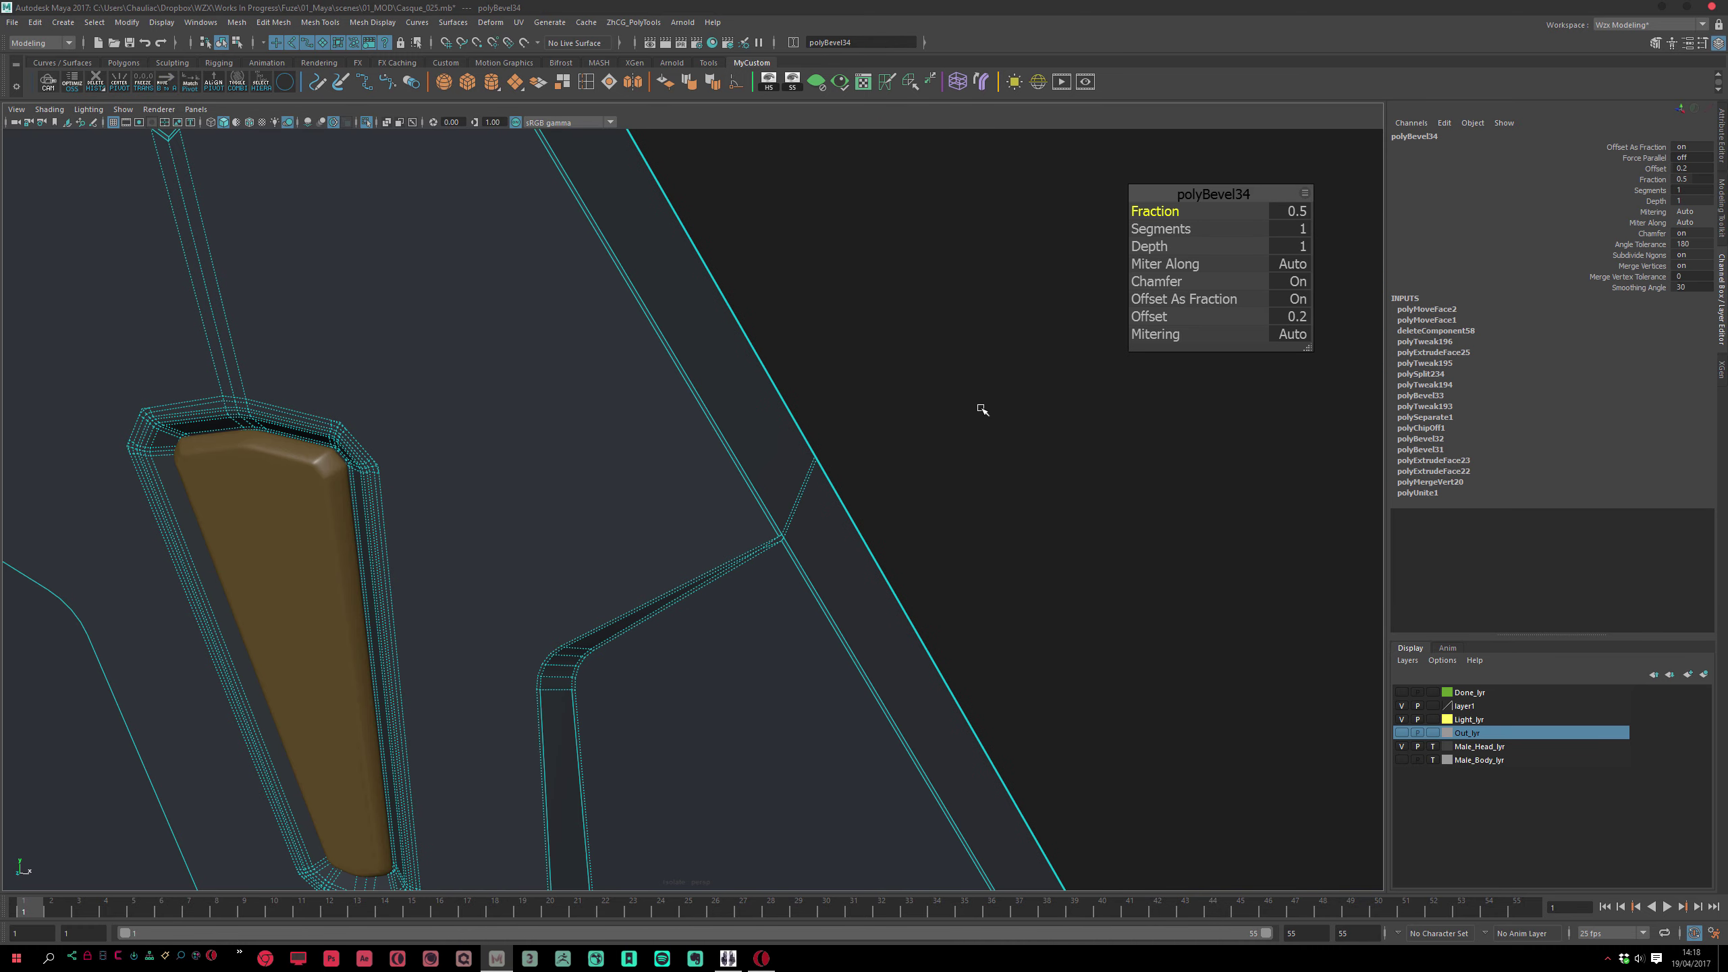
drag(1154, 217, 1224, 218)
alt+drag(960, 449, 856, 424)
scroll(857, 425, up, 2)
click(1292, 233)
key(Return)
Turn off Offset As Fraction for the bevel and set its offset to 0.01
alt+drag(881, 549, 737, 454)
alt+middle_drag(737, 455, 748, 457)
alt+drag(813, 588, 636, 403)
scroll(648, 467, down, 4)
alt+right_drag(636, 403, 782, 536)
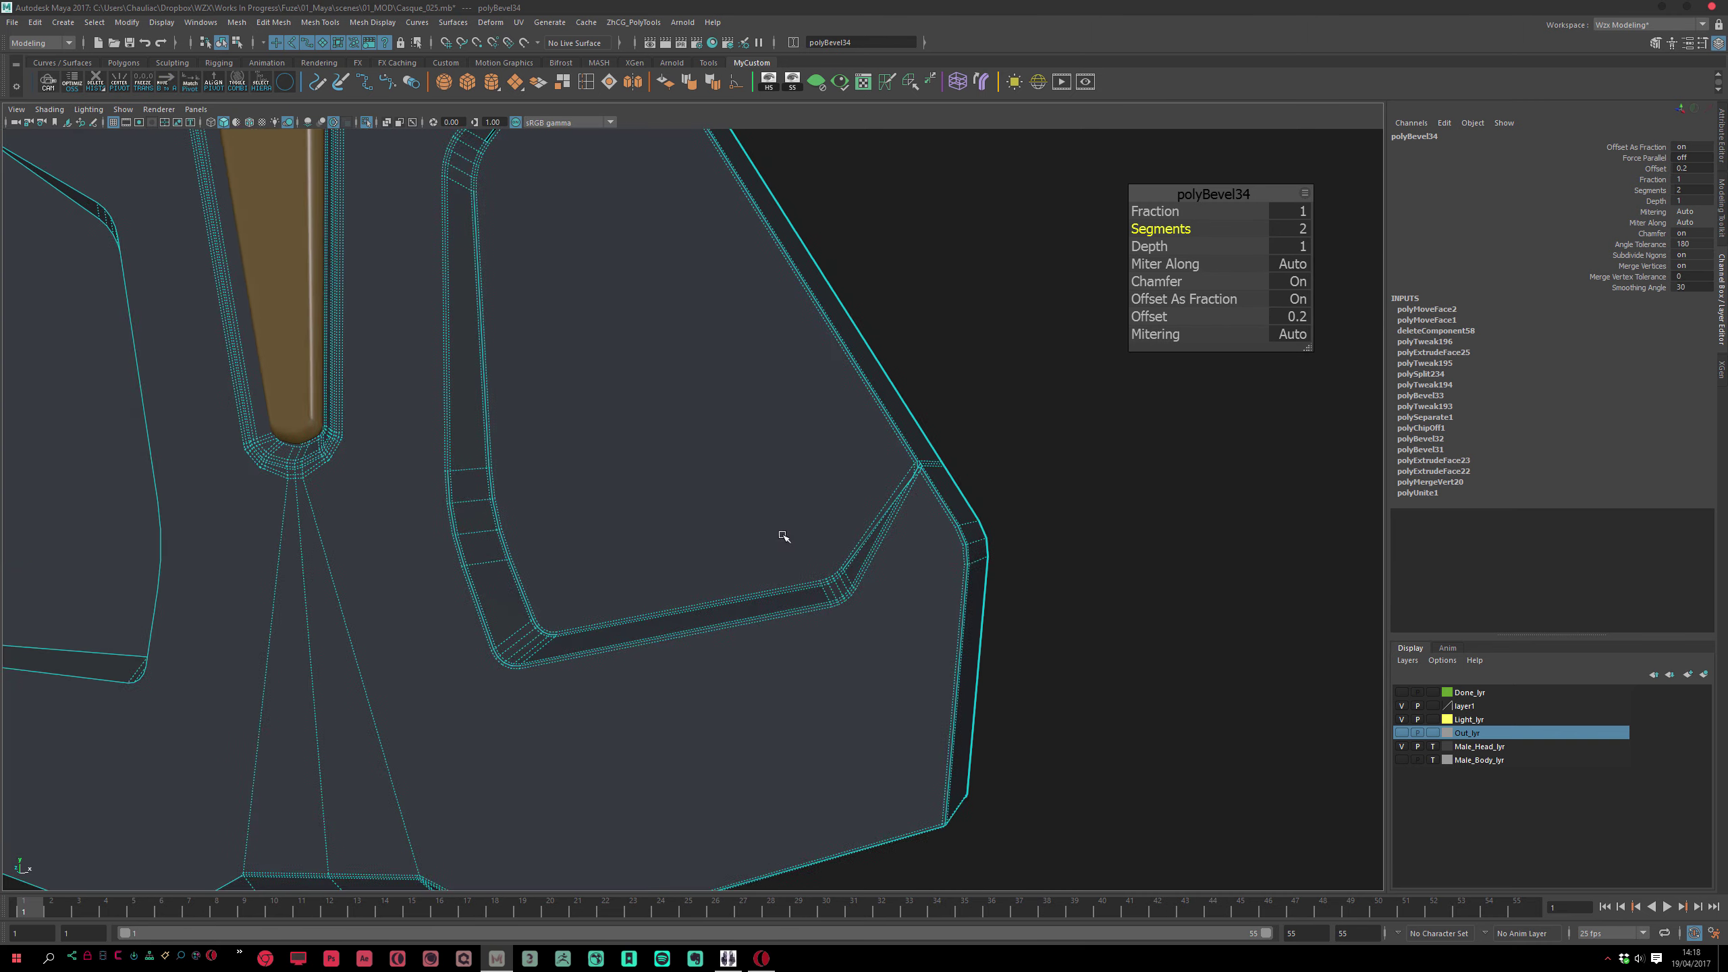
alt+drag(789, 588, 831, 559)
alt+middle_drag(895, 490, 842, 780)
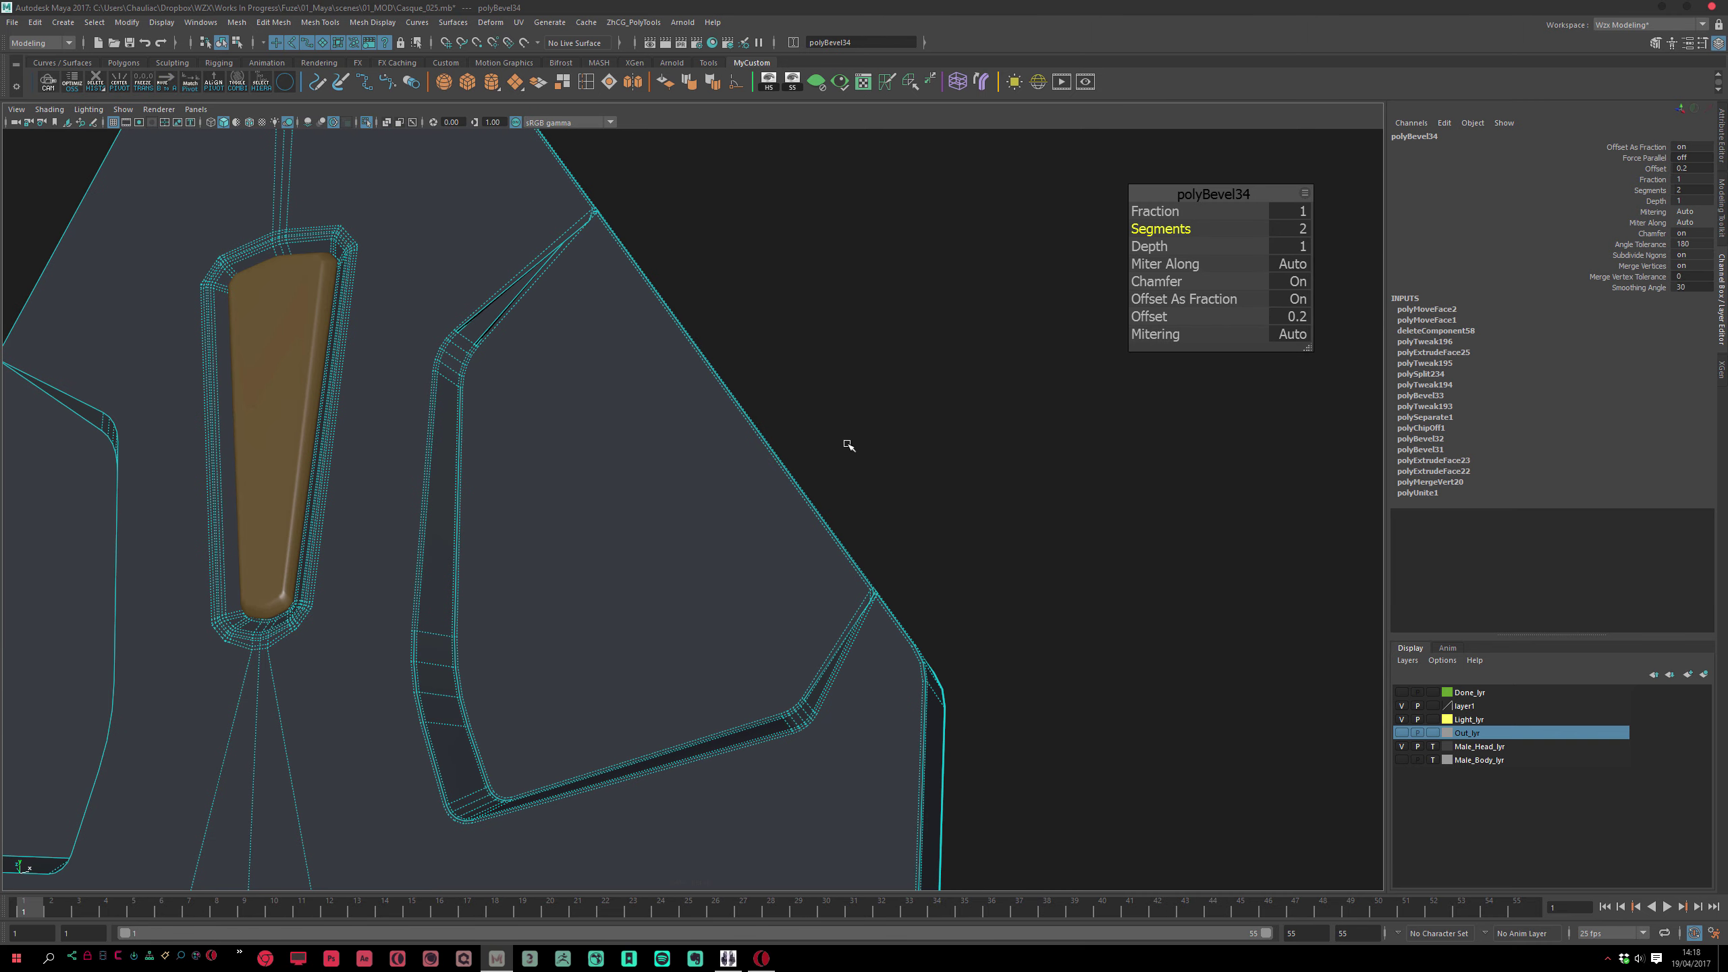
click(1296, 301)
drag(1163, 316, 1149, 316)
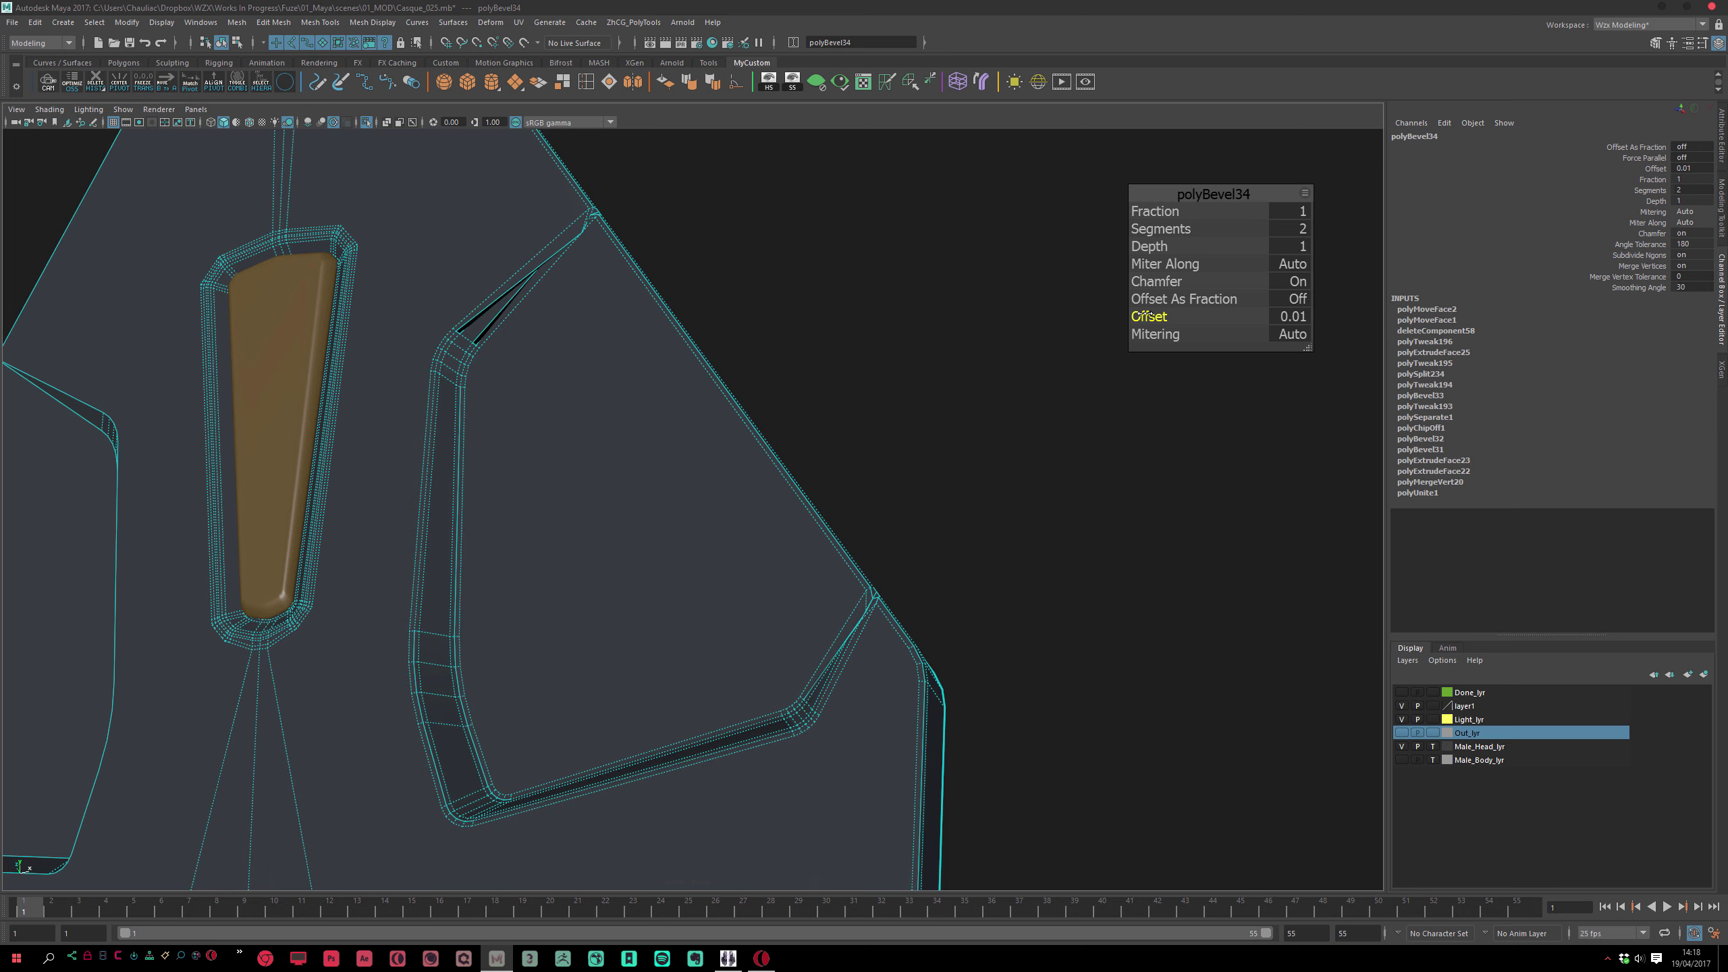
alt+drag(822, 418, 861, 627)
alt+drag(718, 533, 743, 570)
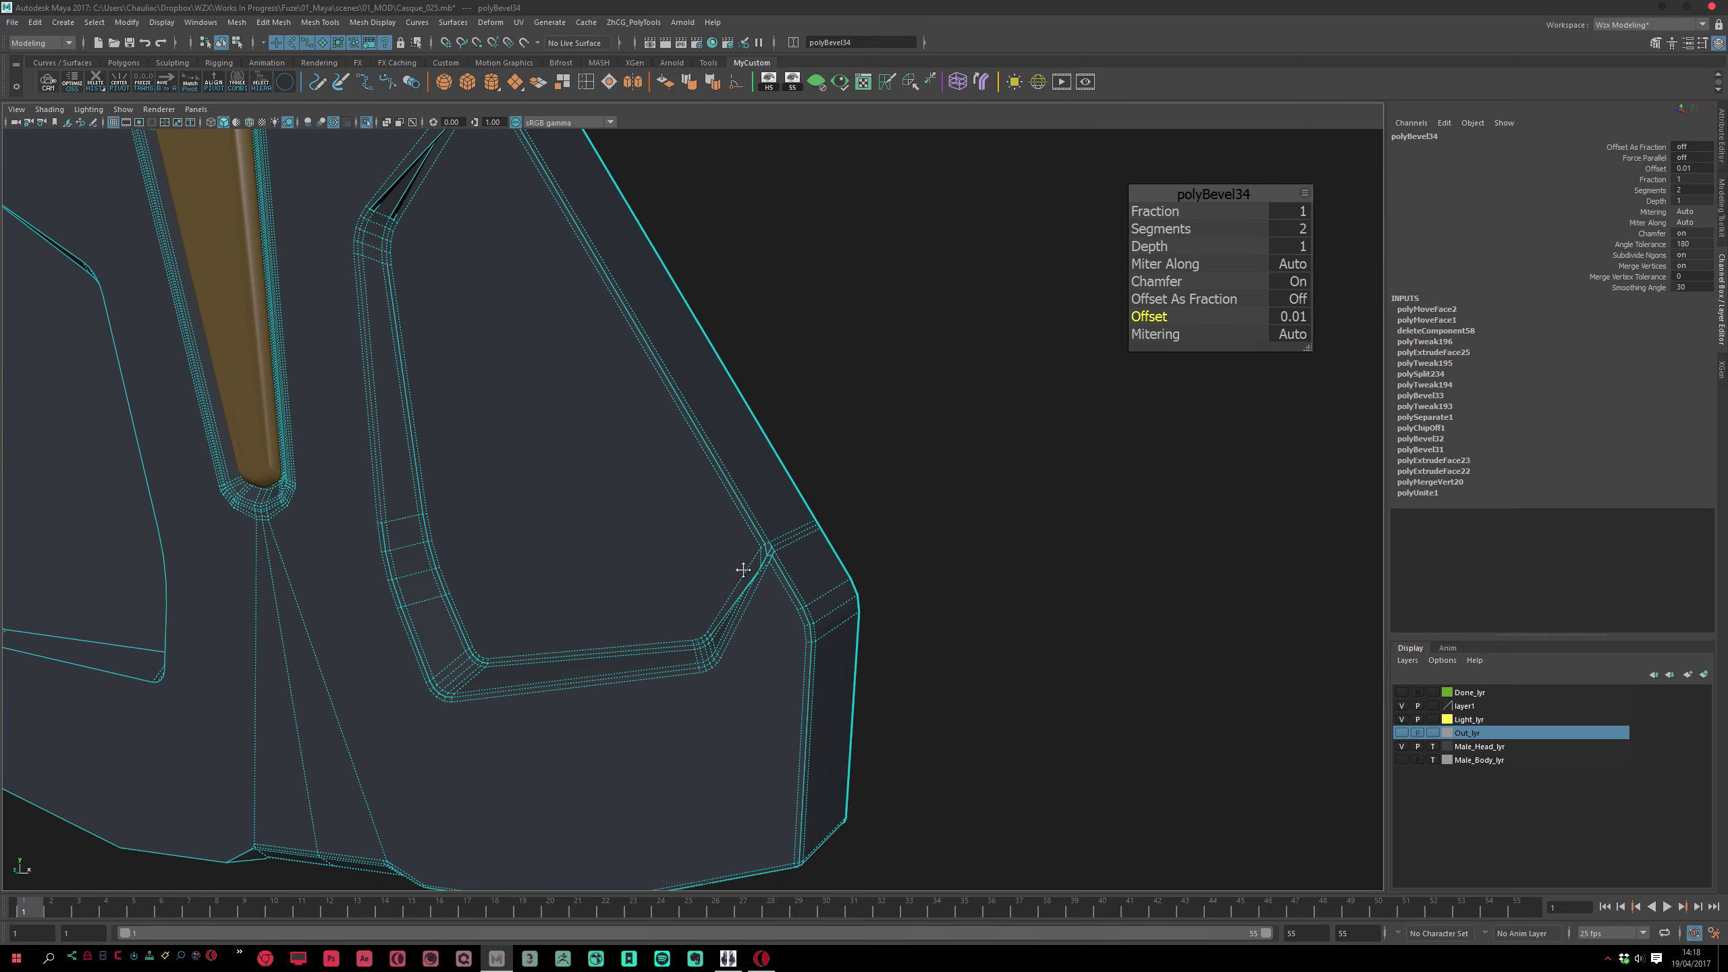
scroll(743, 570, down, 5)
Assign an existing neutral grey material to the insert's body and clear the selection
click(837, 429)
alt+drag(837, 429, 643, 475)
scroll(745, 488, up, 4)
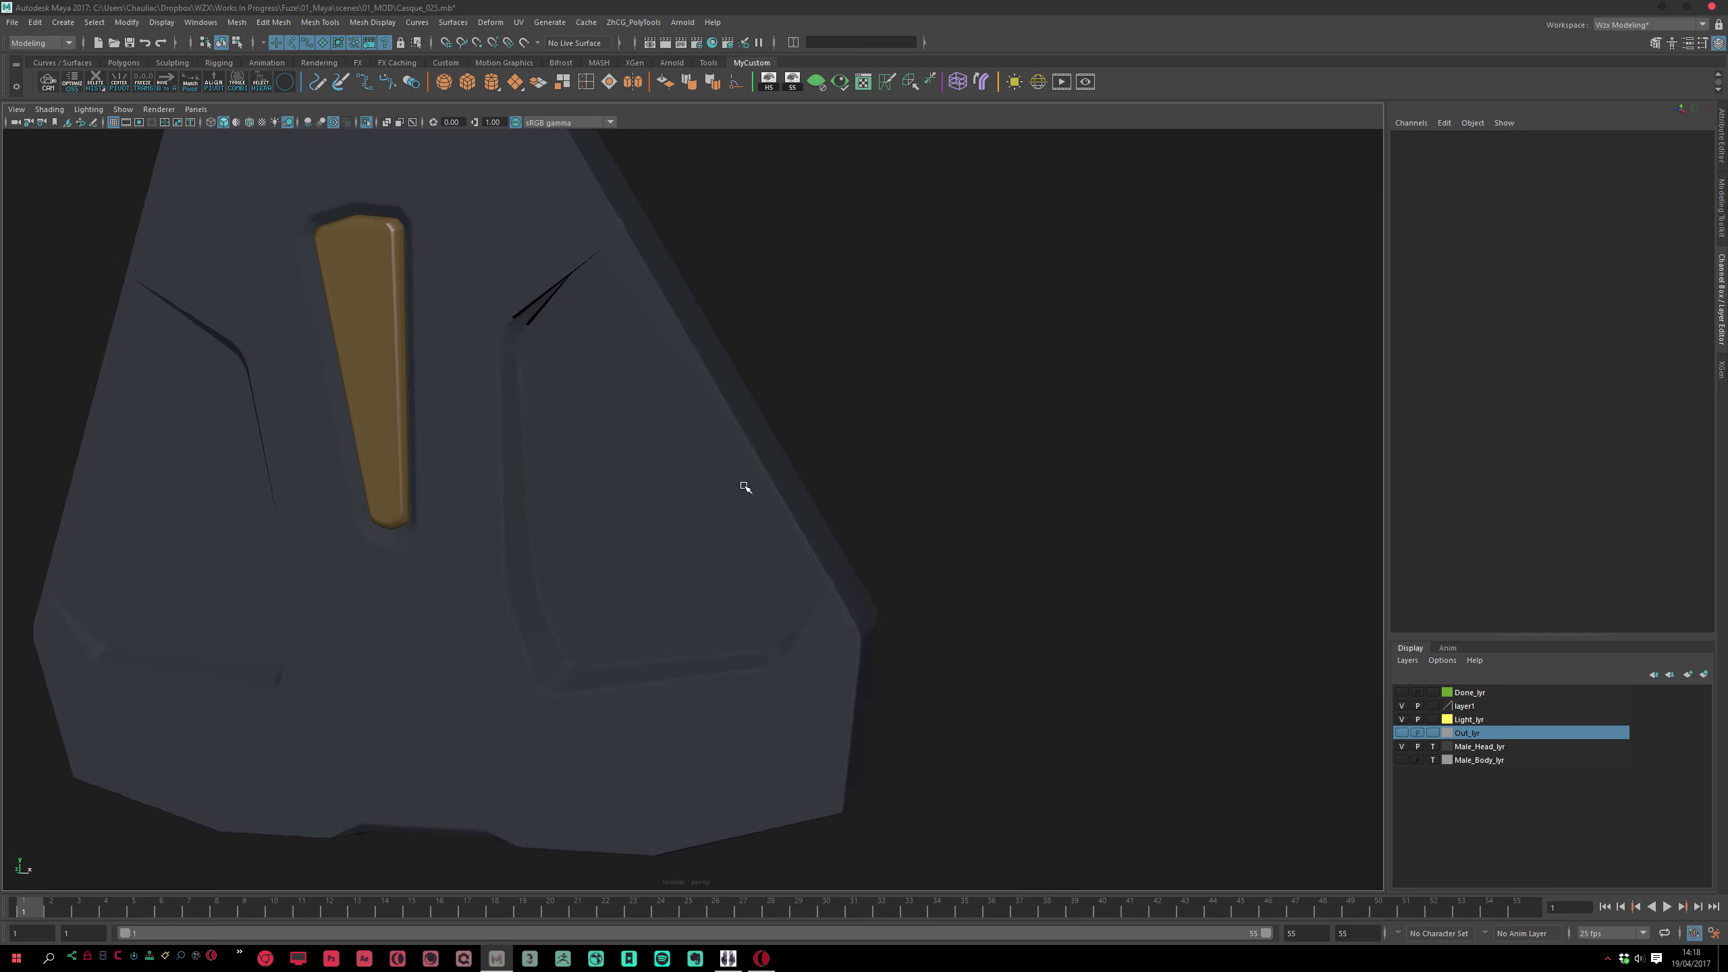
click(738, 477)
right_drag(736, 472, 841, 847)
click(930, 567)
Examine the bevel on the side recess, especially where its upper groove meets the insert's side edge
scroll(885, 531, down, 3)
alt+drag(810, 483, 937, 628)
scroll(783, 409, down, 6)
alt+drag(749, 406, 916, 582)
scroll(787, 837, up, 5)
scroll(787, 837, up, 3)
click(890, 492)
scroll(916, 583, up, 3)
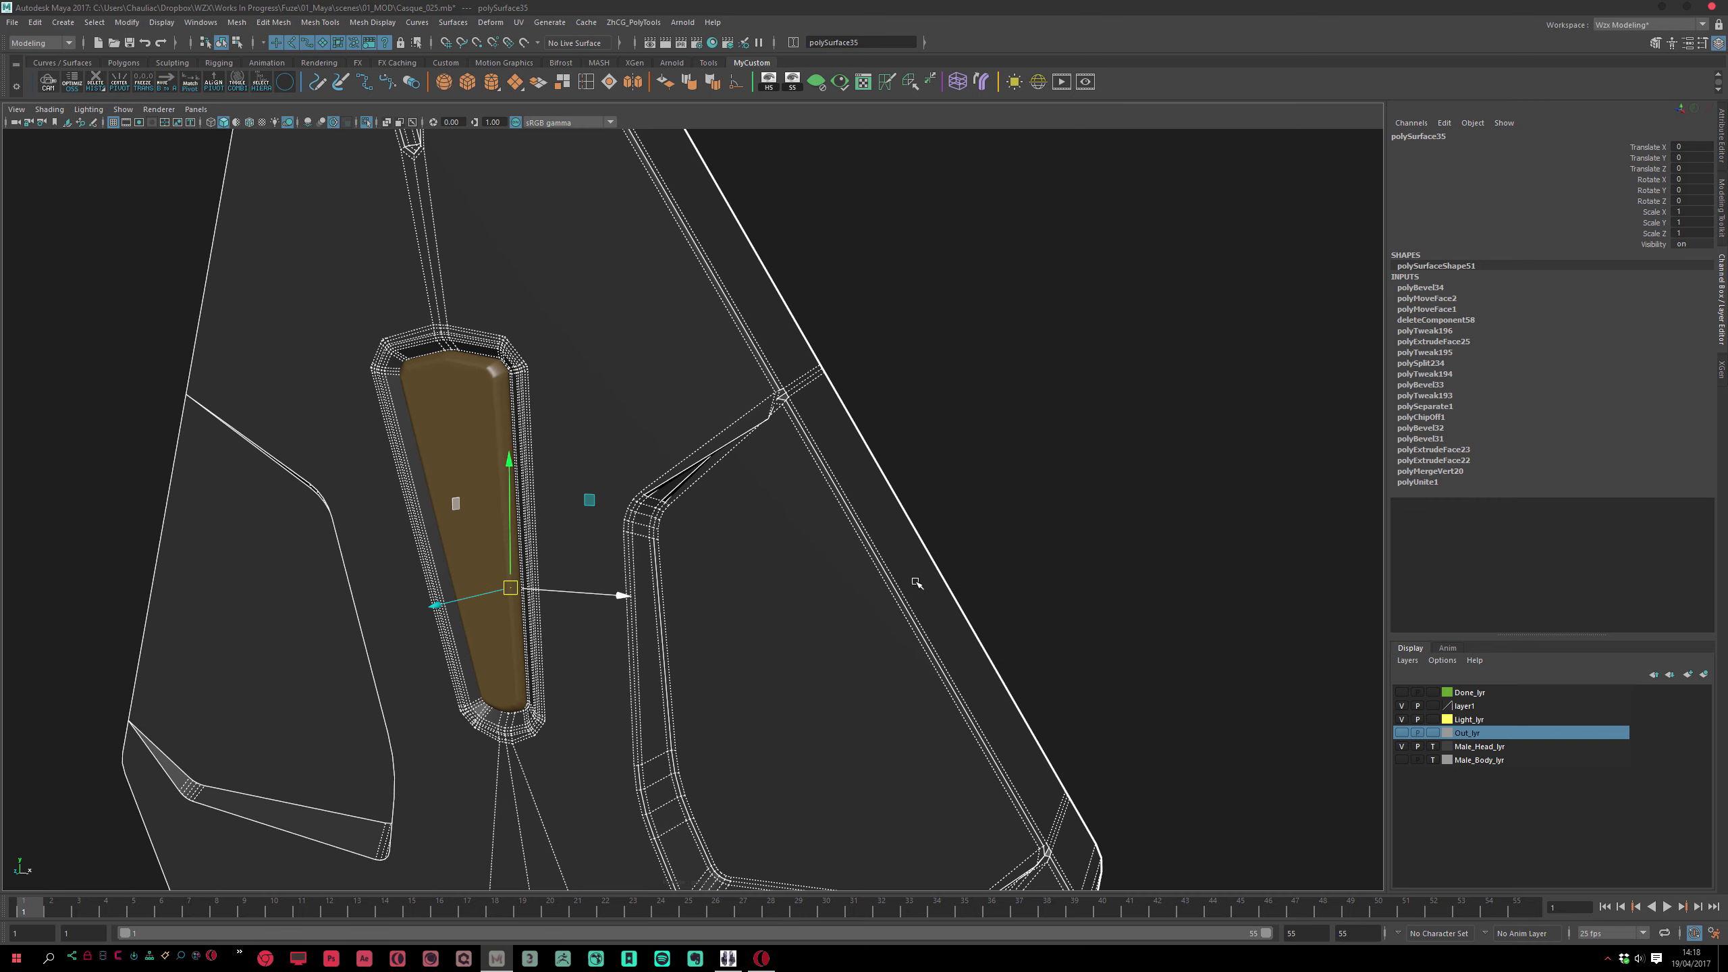
Move the misplaced vertex slightly down where the recess's upper groove meets the beveled side edge
alt+drag(800, 419, 798, 544)
scroll(817, 448, up, 5)
alt+middle_drag(818, 448, 787, 519)
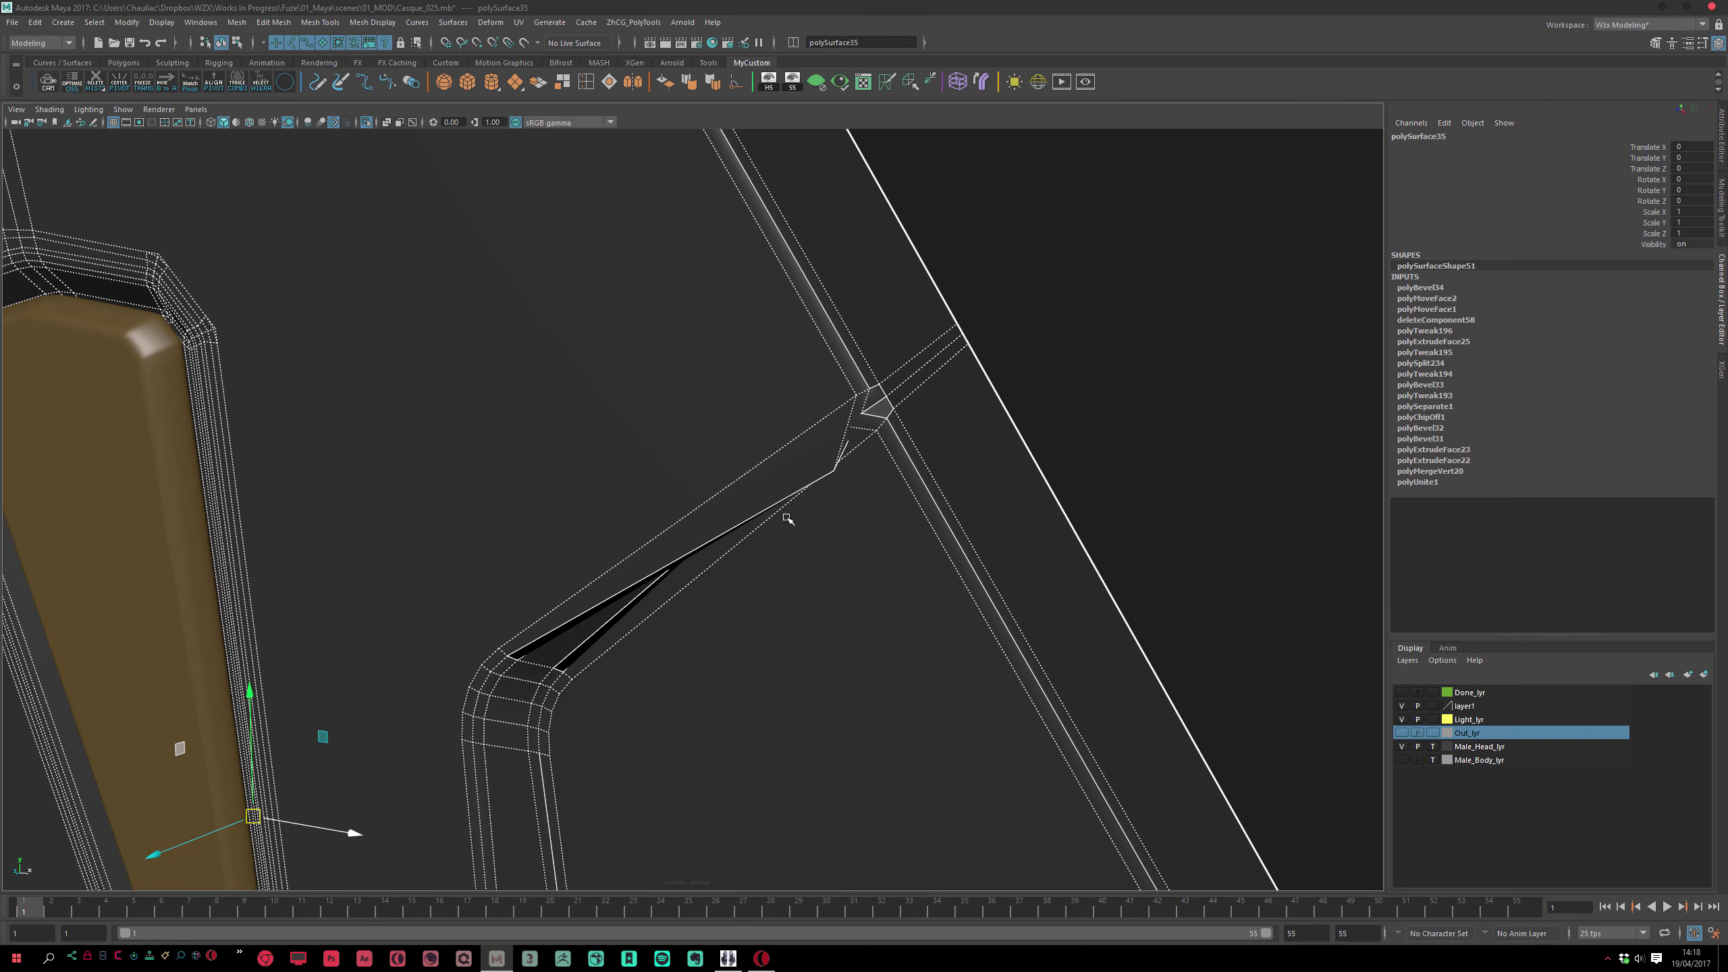
key(F9)
click(870, 407)
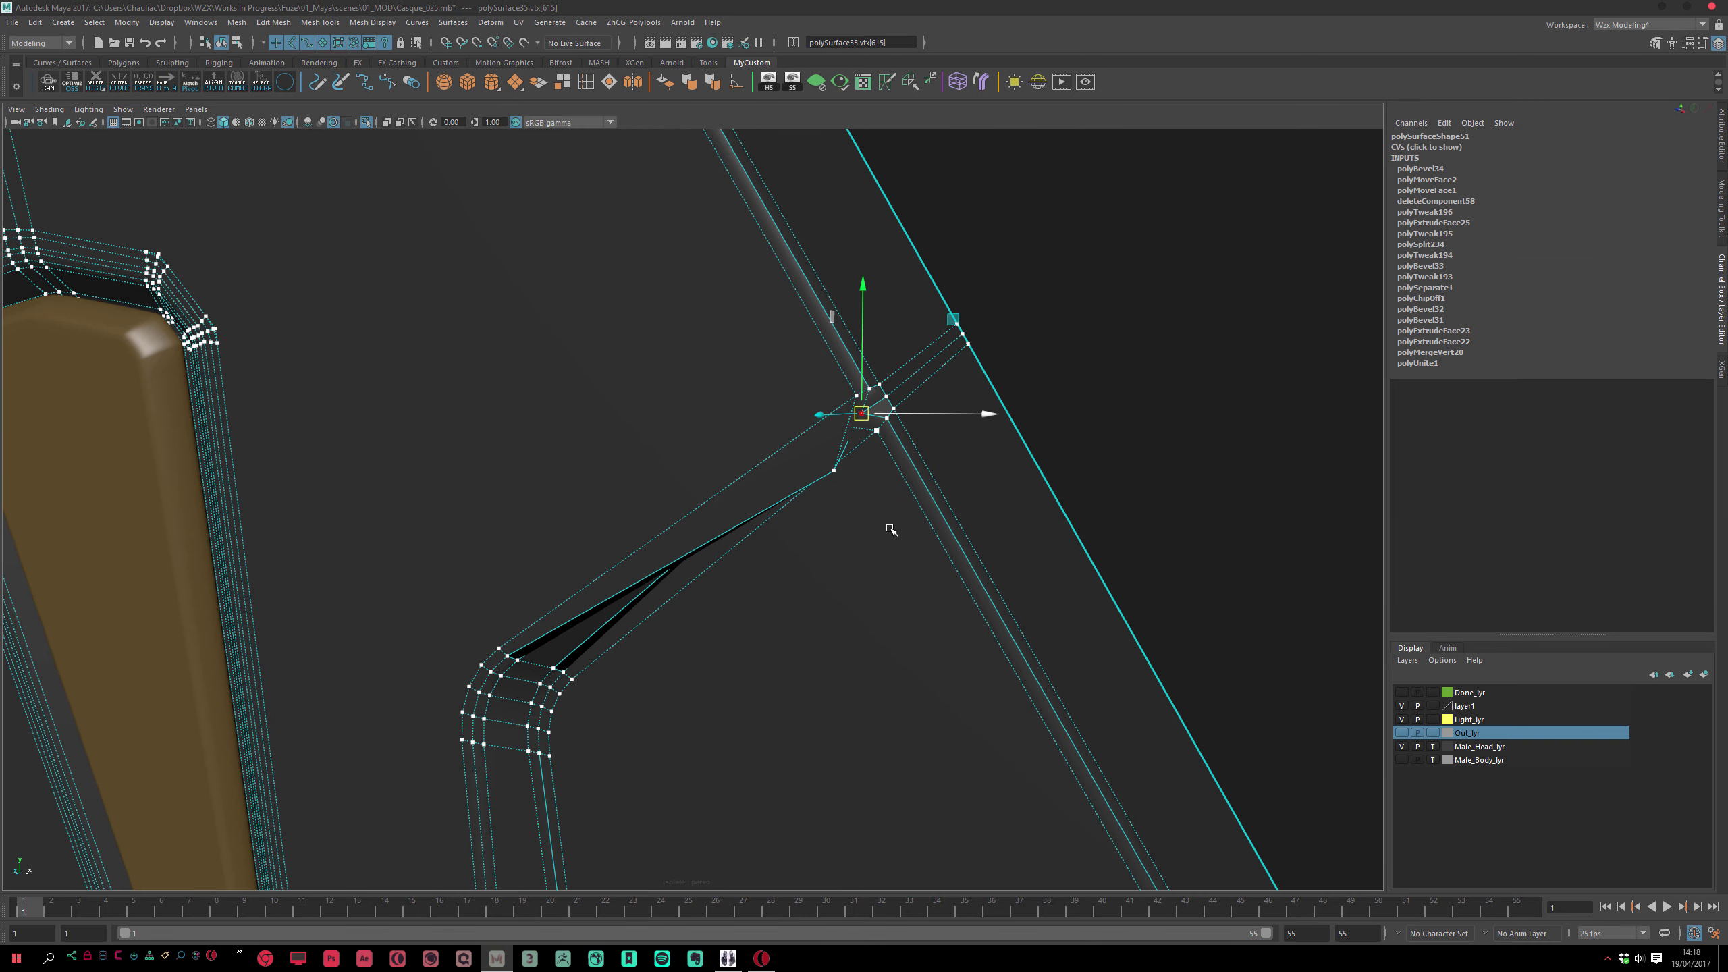
key(f)
scroll(853, 645, up, 5)
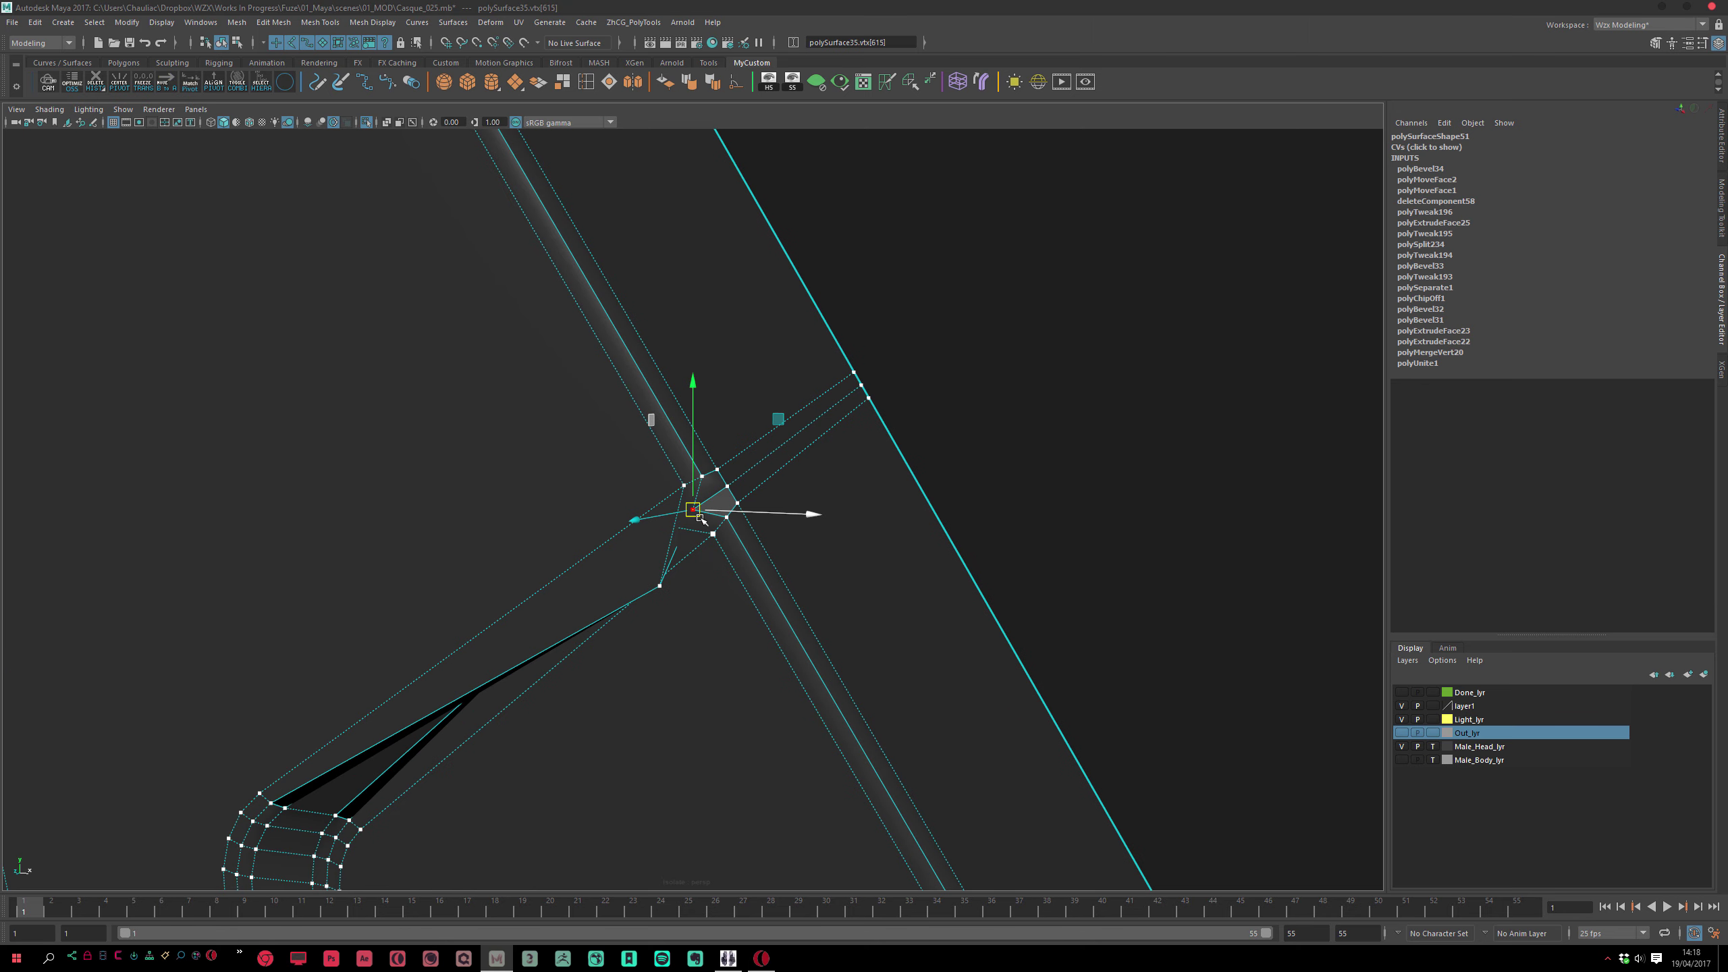
key(w)
drag(693, 509, 693, 523)
Move the crossed inner vertices of the upper groove apart to untangle the overlapping bevel faces
click(664, 588)
middle_drag(631, 548, 595, 509)
click(571, 615)
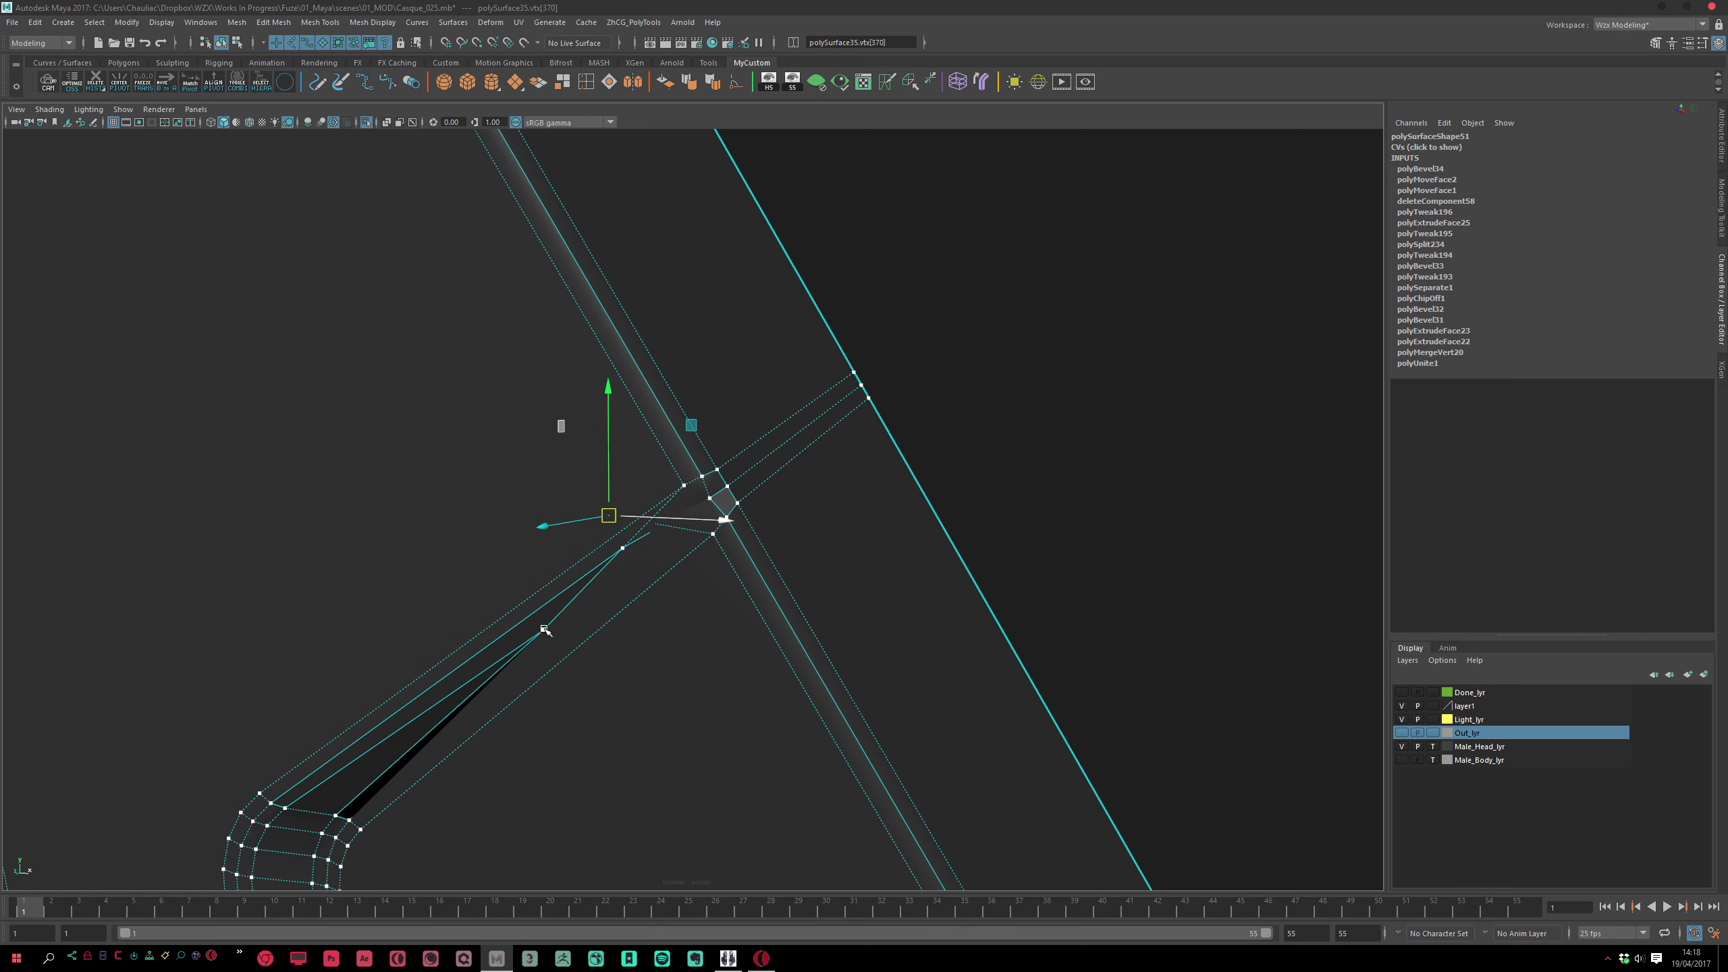
click(544, 630)
middle_drag(633, 561, 699, 581)
Slide the upper groove's inner vertices along their edges up to the corner at the side edge
click(626, 559)
alt+drag(661, 609, 783, 544)
click(650, 545)
shift+middle_drag(651, 553, 707, 548)
alt+drag(707, 548, 625, 561)
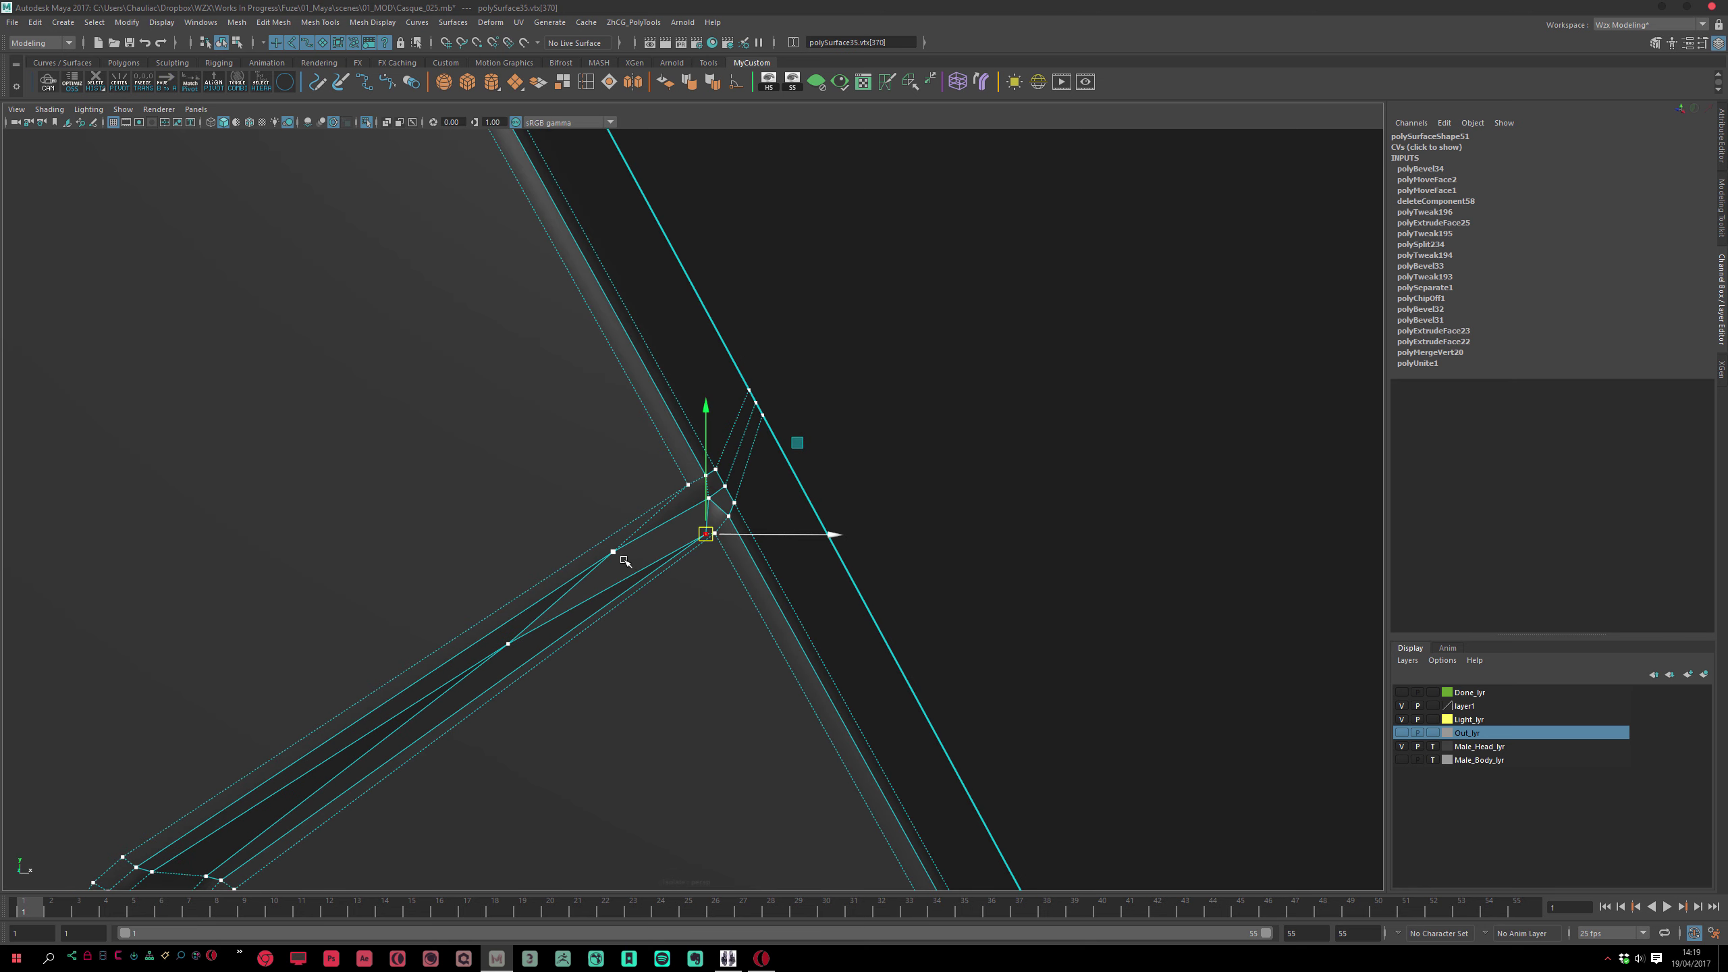
shift+middle_drag(617, 555, 687, 520)
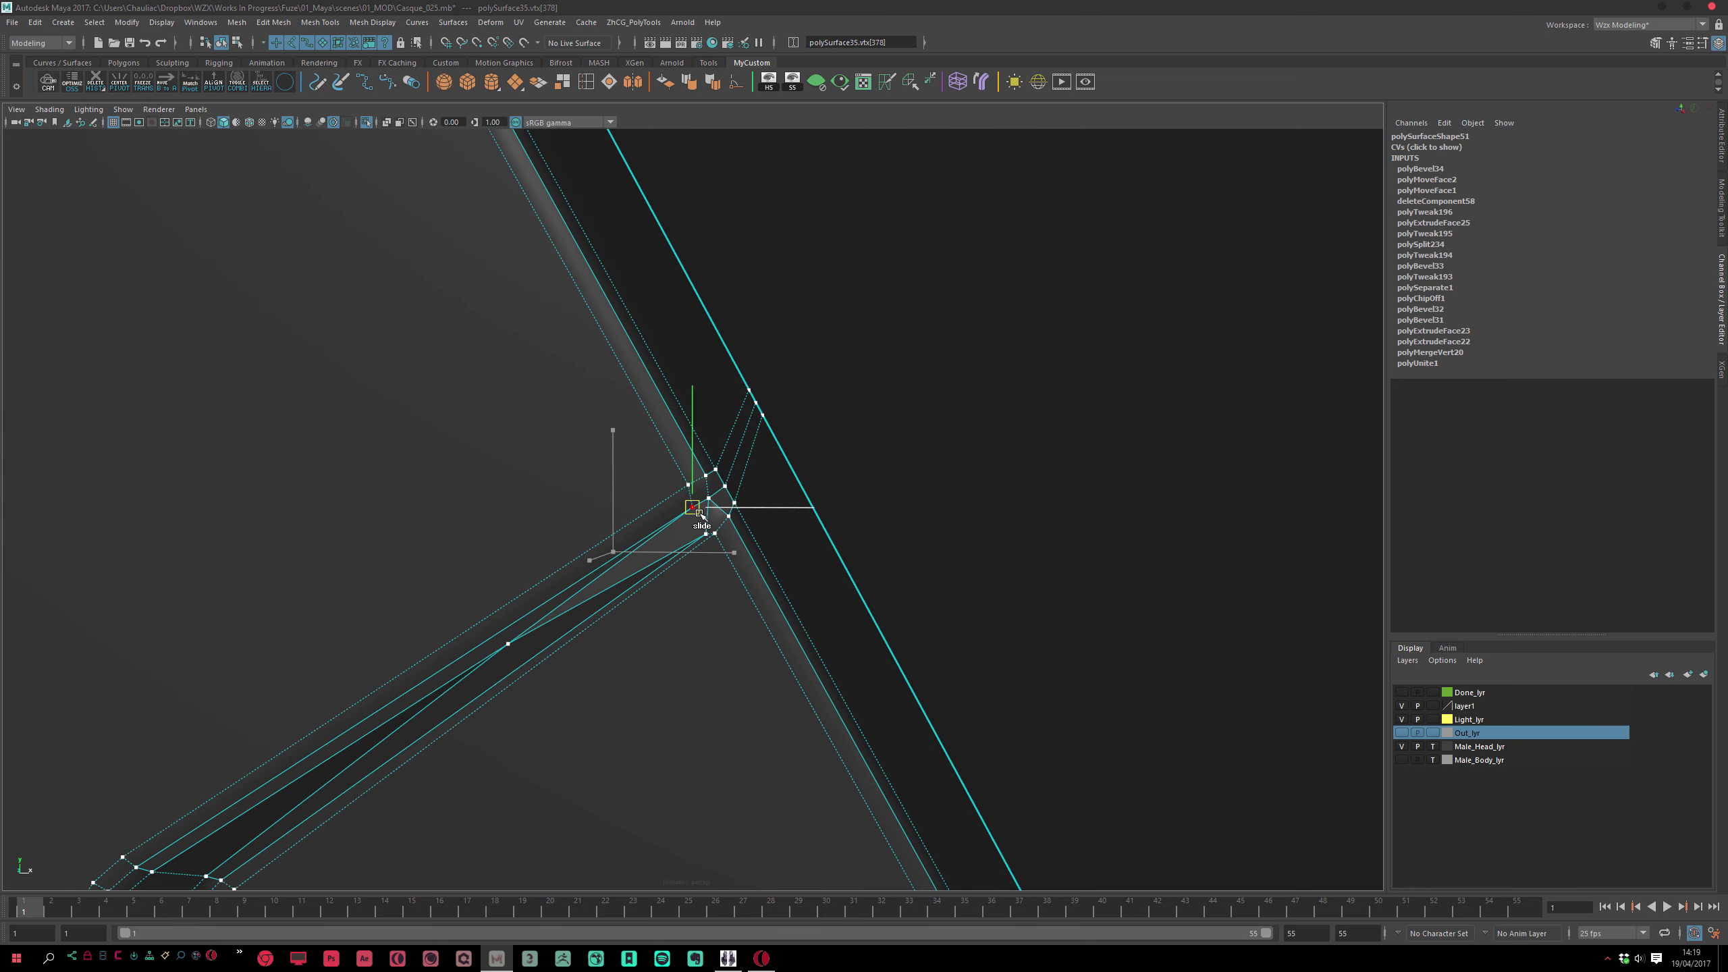
click(512, 647)
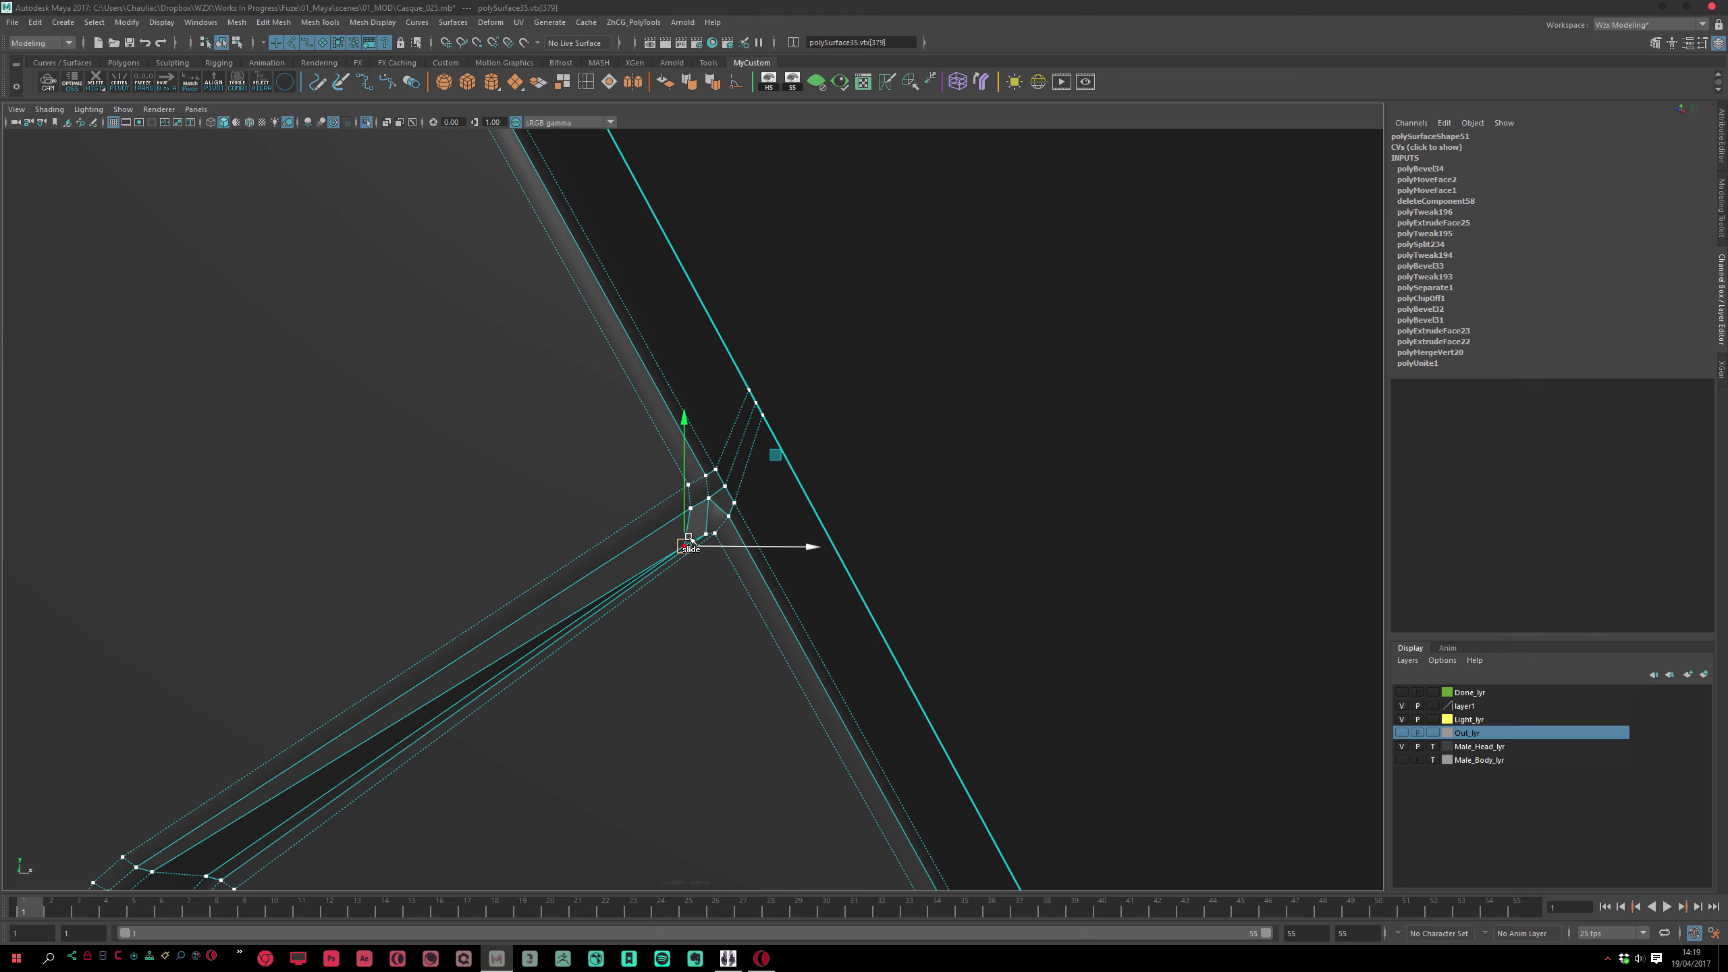
Adjust the inner vertices at the upper recess corner so the groove's bevel lines run cleanly into it
mouse_move(690, 523)
alt+mouse_down()
mouse_move(698, 687)
mouse_move(782, 630)
mouse_move(720, 538)
alt+mouse_up()
click(715, 559)
click(693, 541)
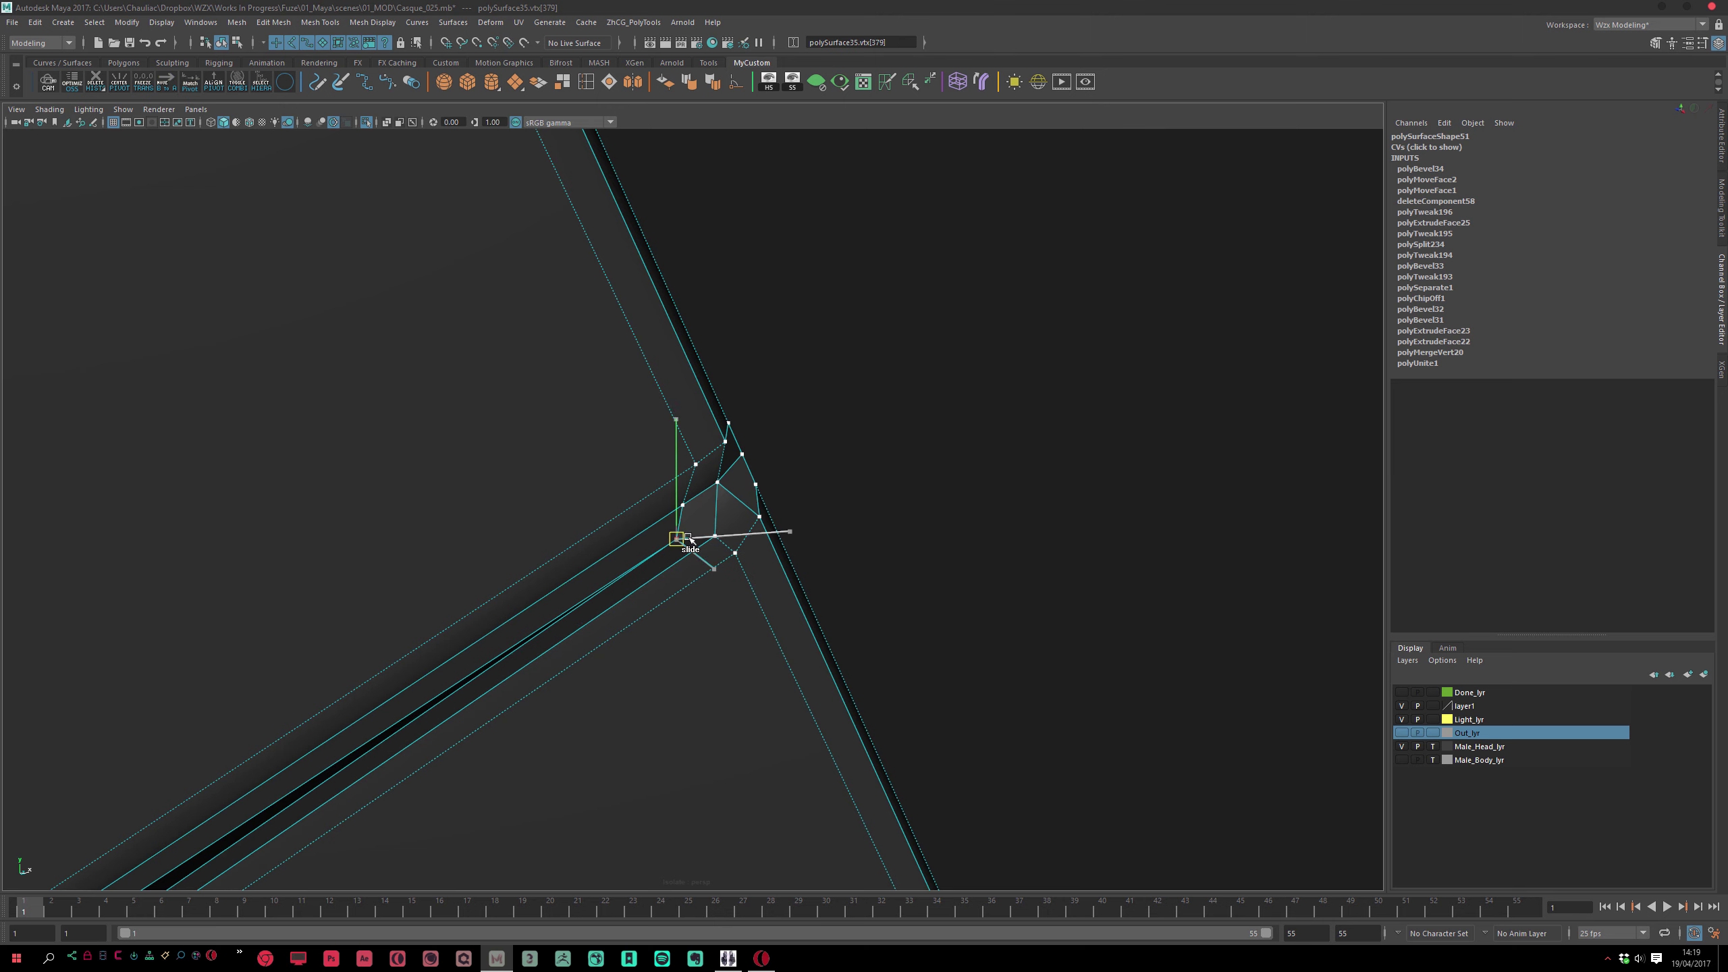
click(887, 452)
alt+drag(848, 520, 695, 552)
click(776, 545)
click(698, 532)
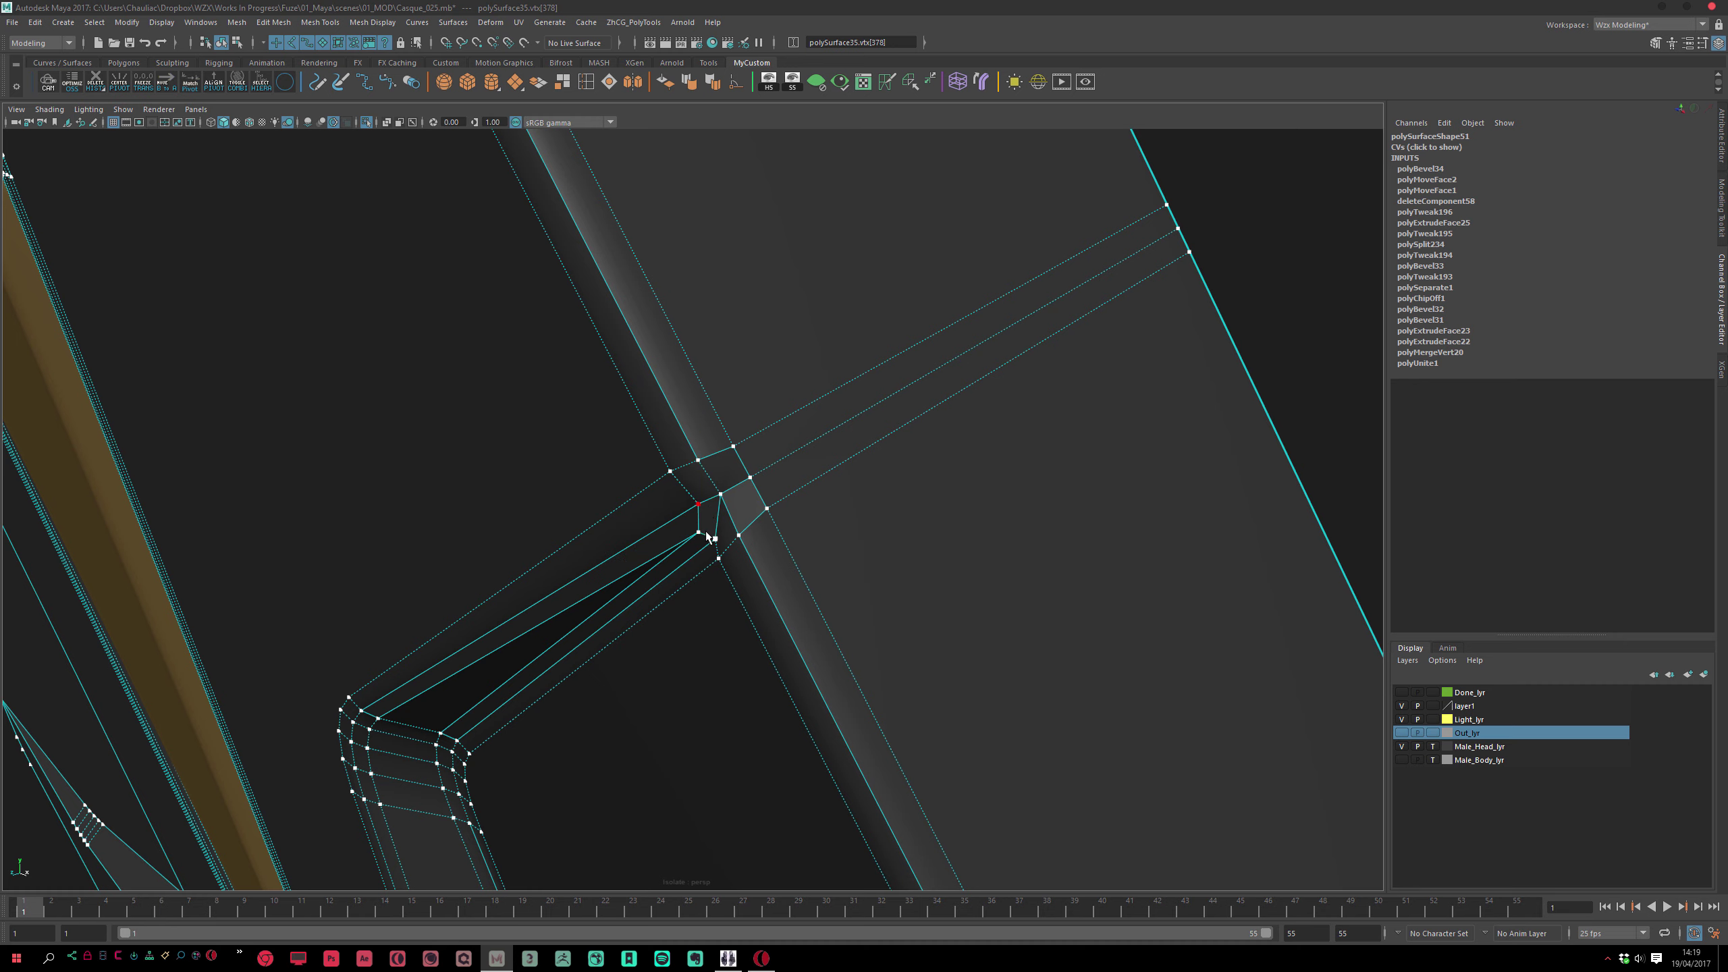
Transform the inner vertices at the upper recess corner to align their depth and spacing with the bevel
alt+drag(839, 516, 711, 538)
key(e)
key(r)
alt+drag(835, 528, 703, 553)
click(1041, 358)
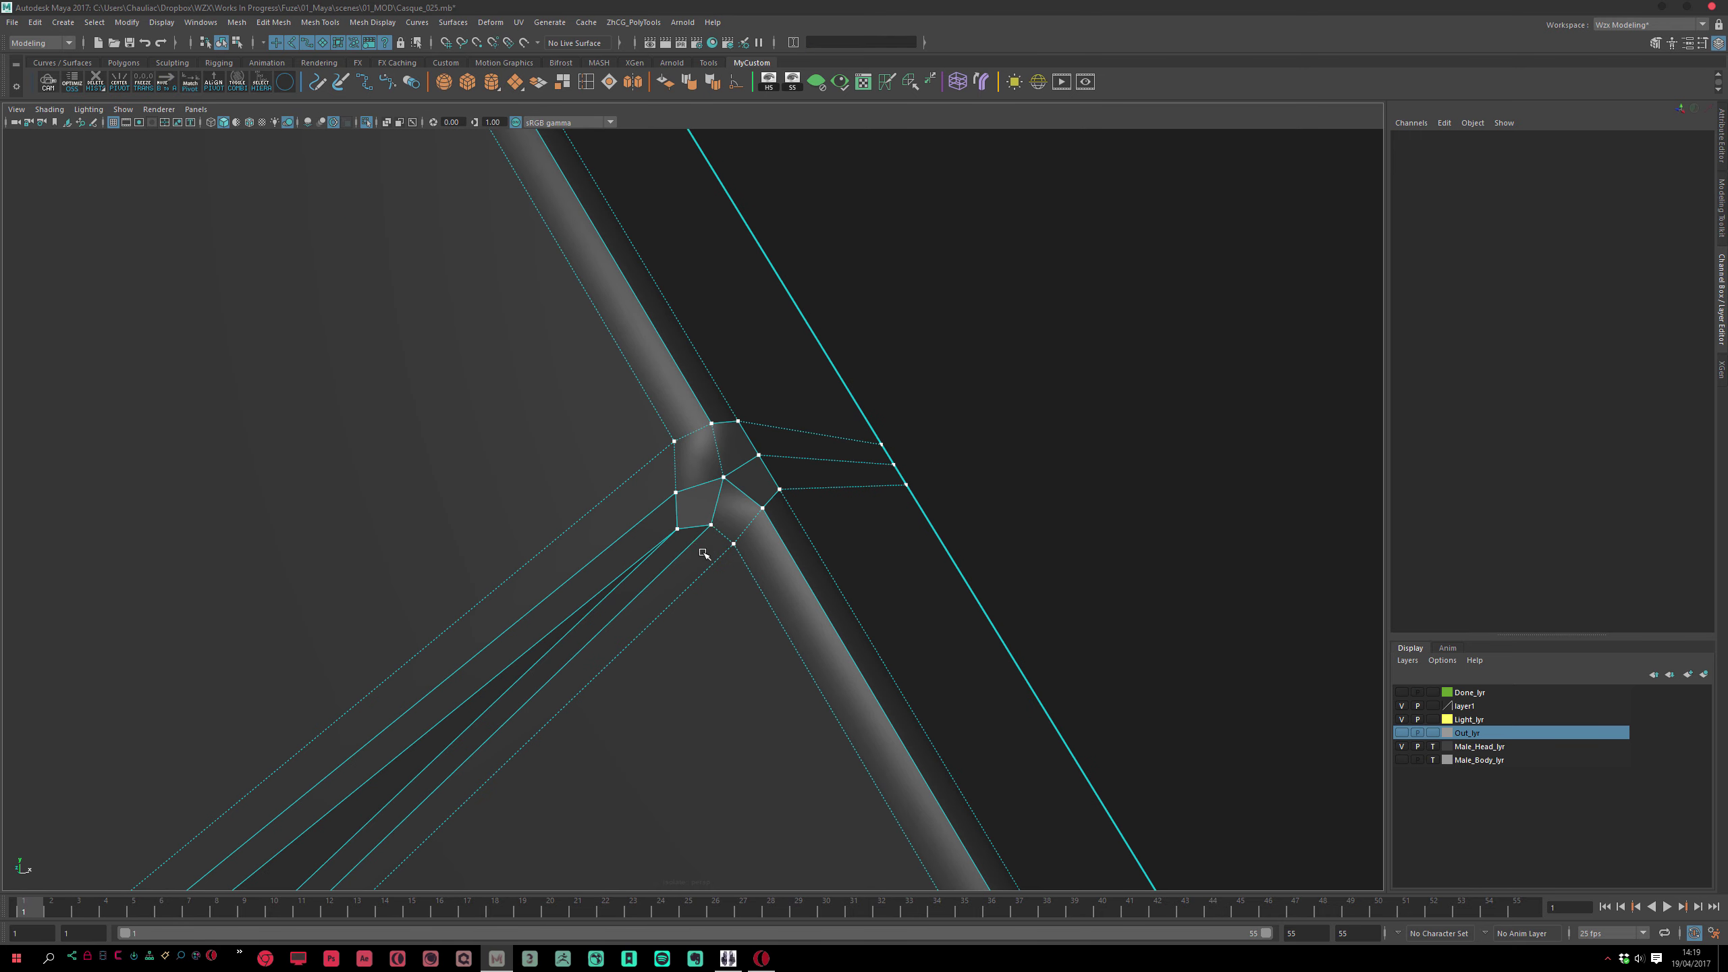
click(712, 521)
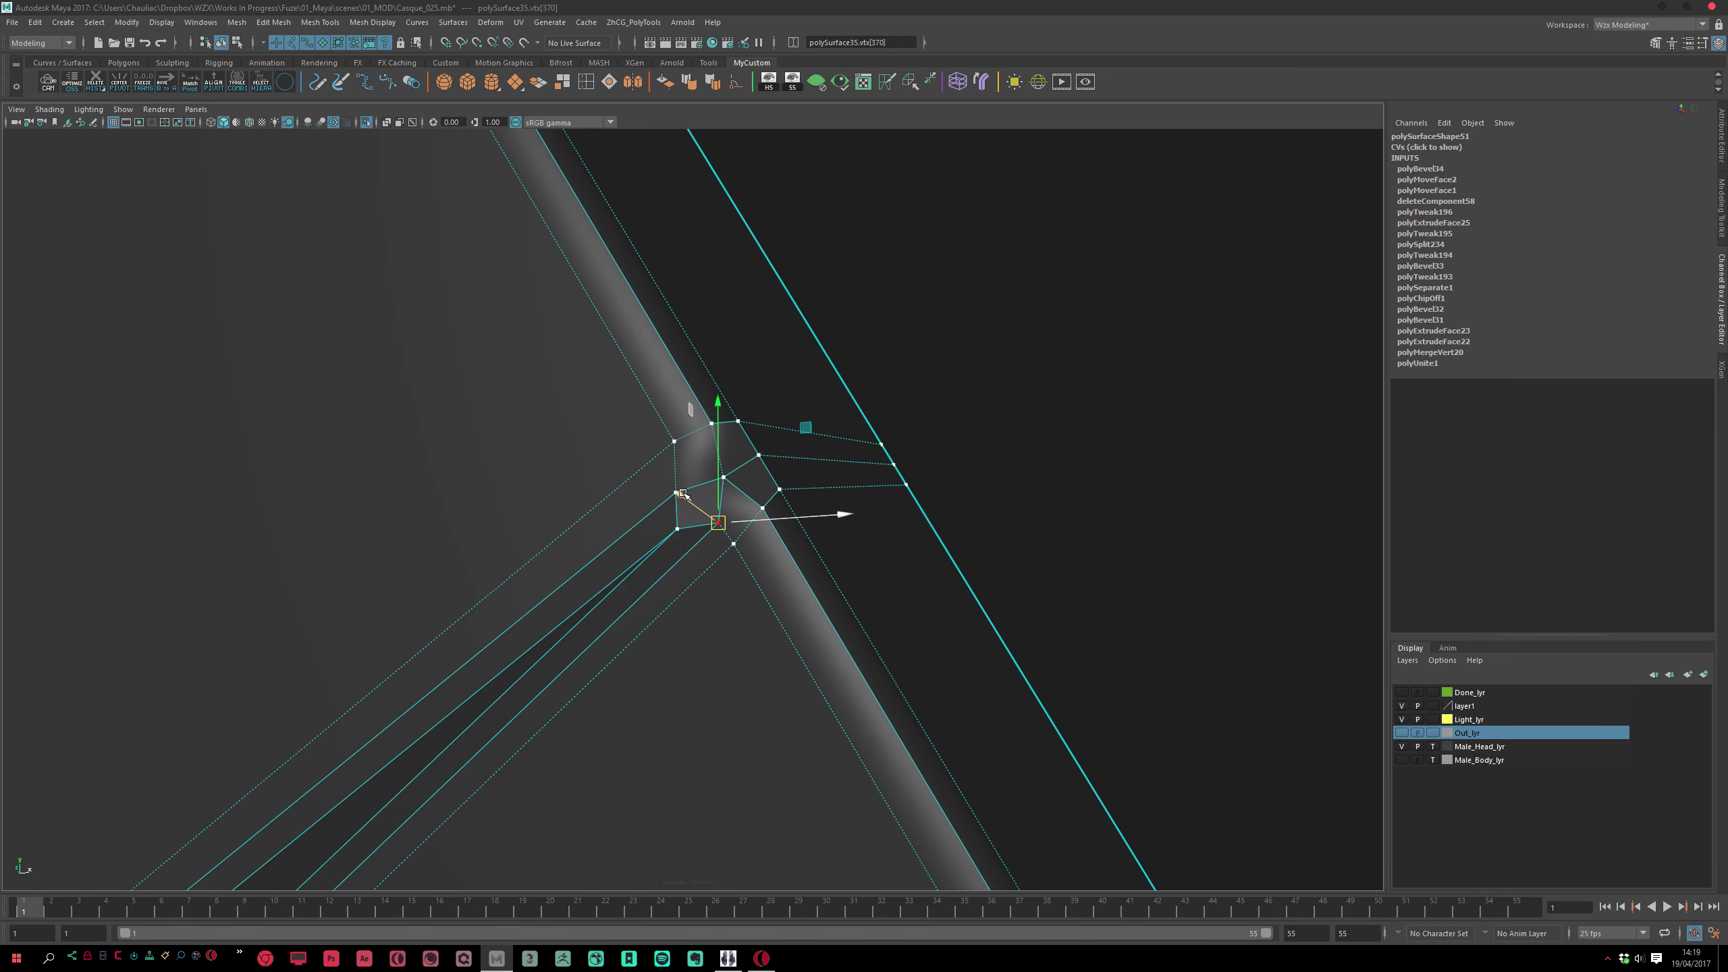
drag(689, 477, 742, 465)
alt+drag(794, 561, 654, 580)
key(ctrl+t)
drag(684, 509, 634, 505)
Soften the edges of the insert's body and check the shading around the corrected recess corner
alt+drag(657, 597, 919, 529)
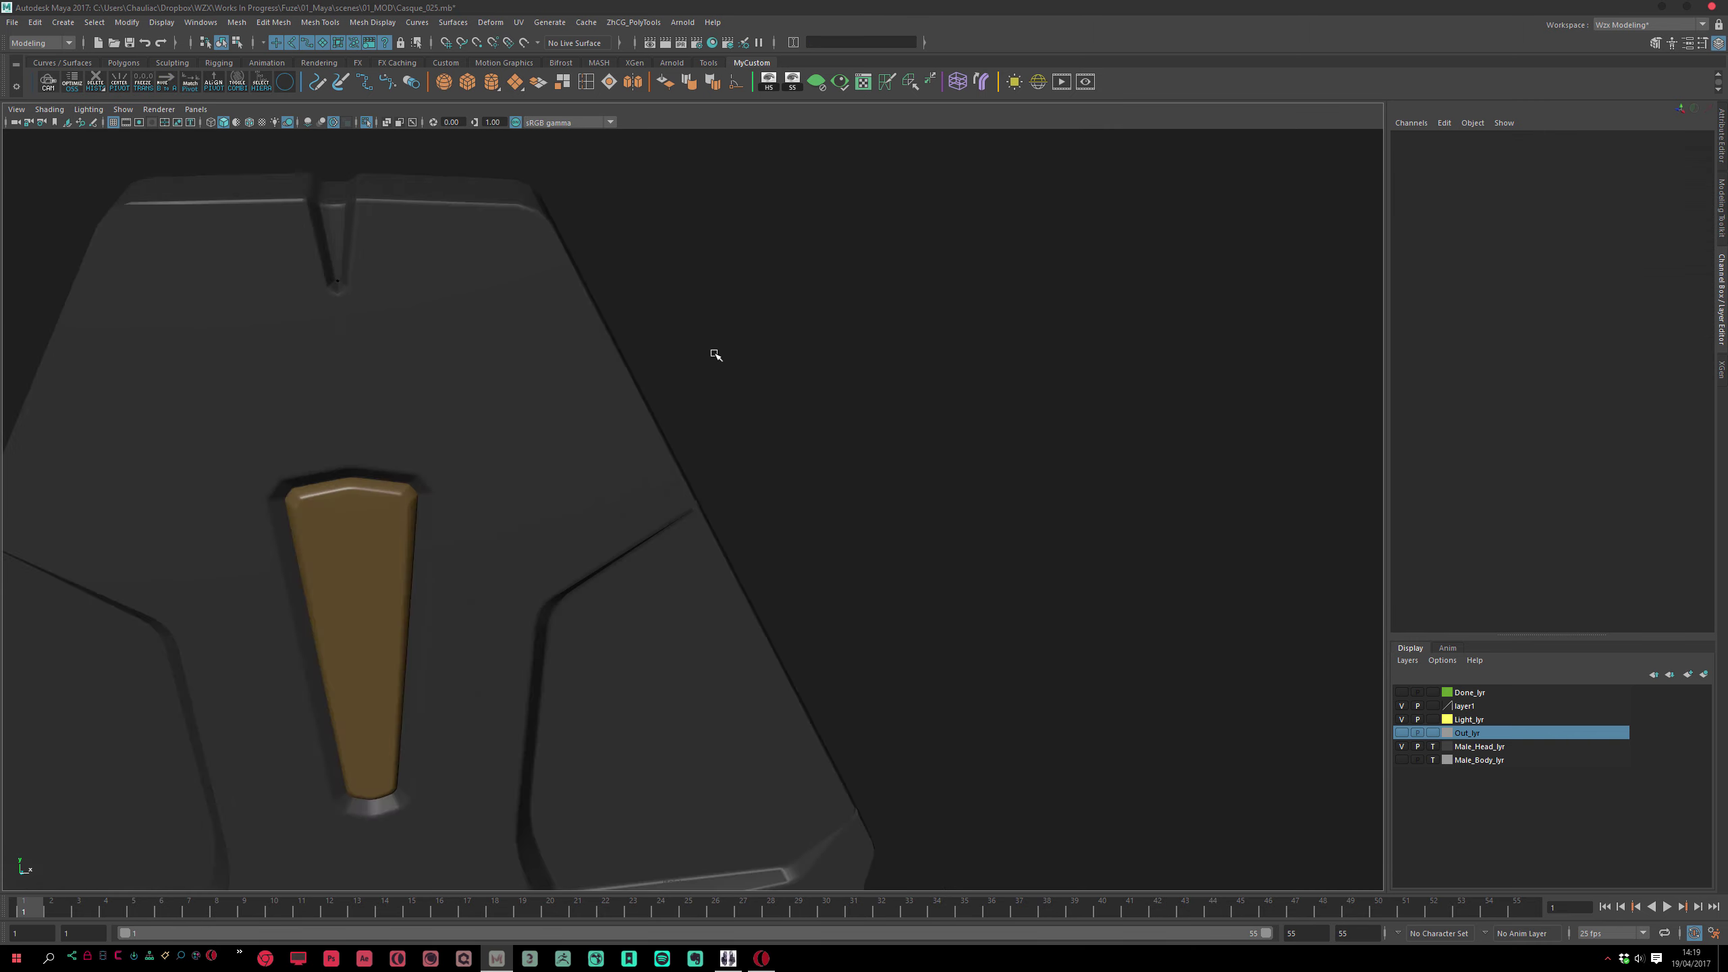
scroll(716, 354, down, 5)
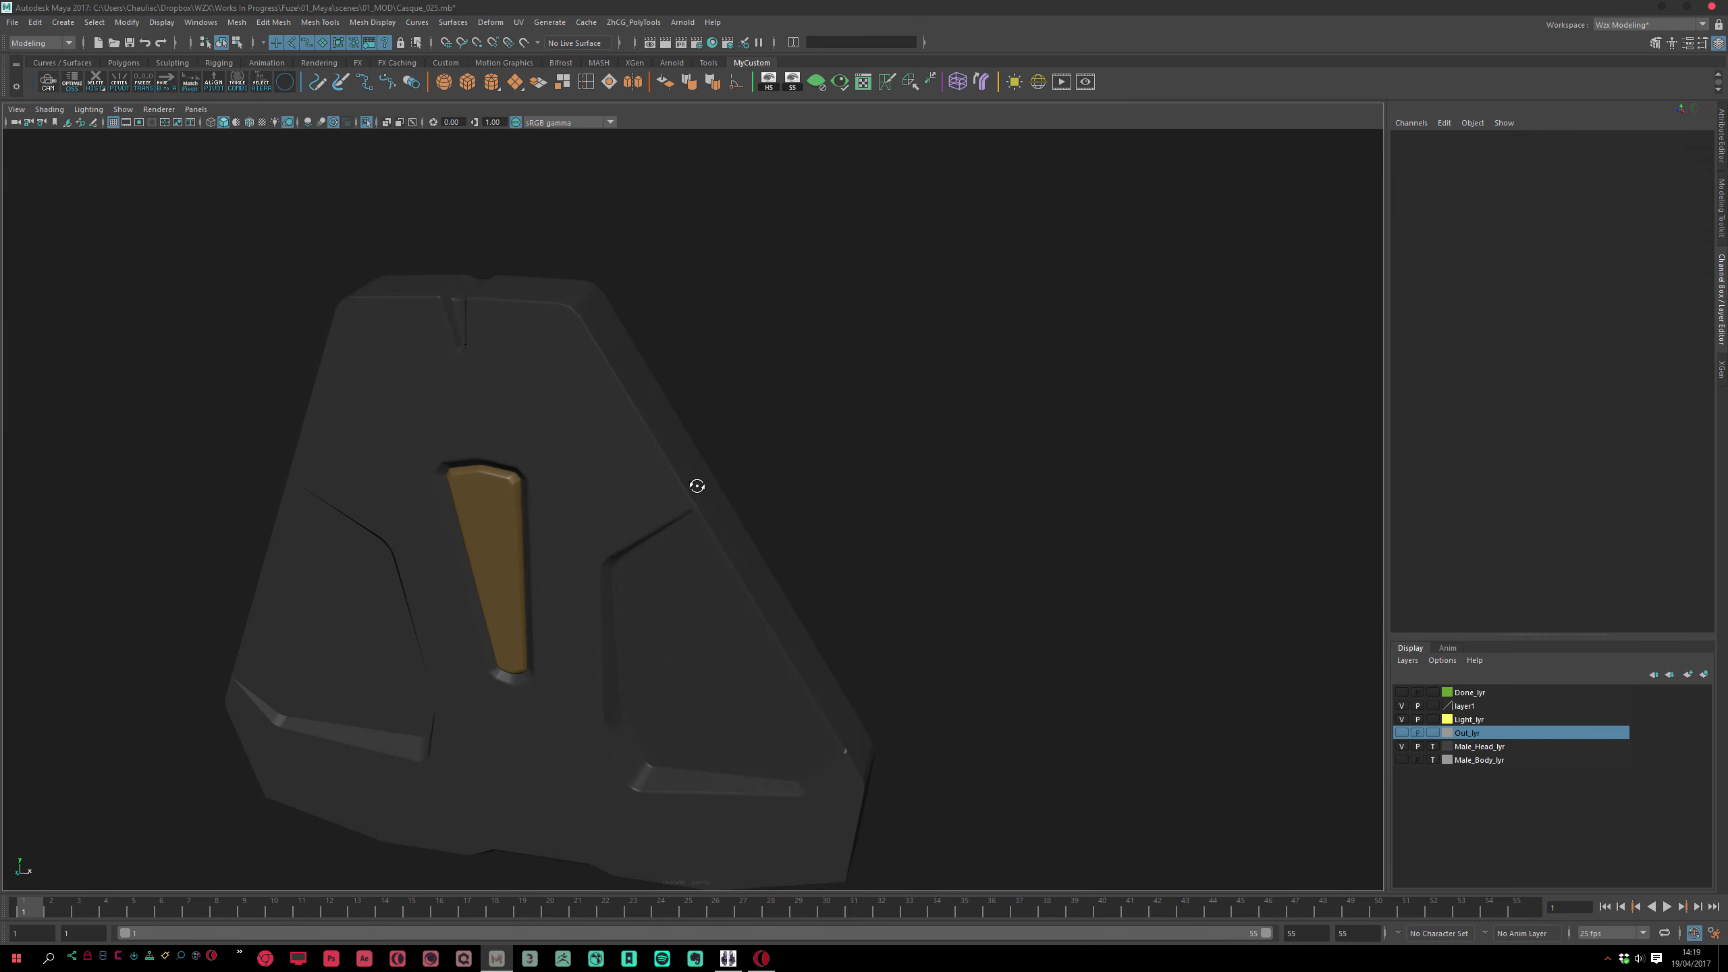
alt+drag(694, 483, 776, 559)
click(776, 560)
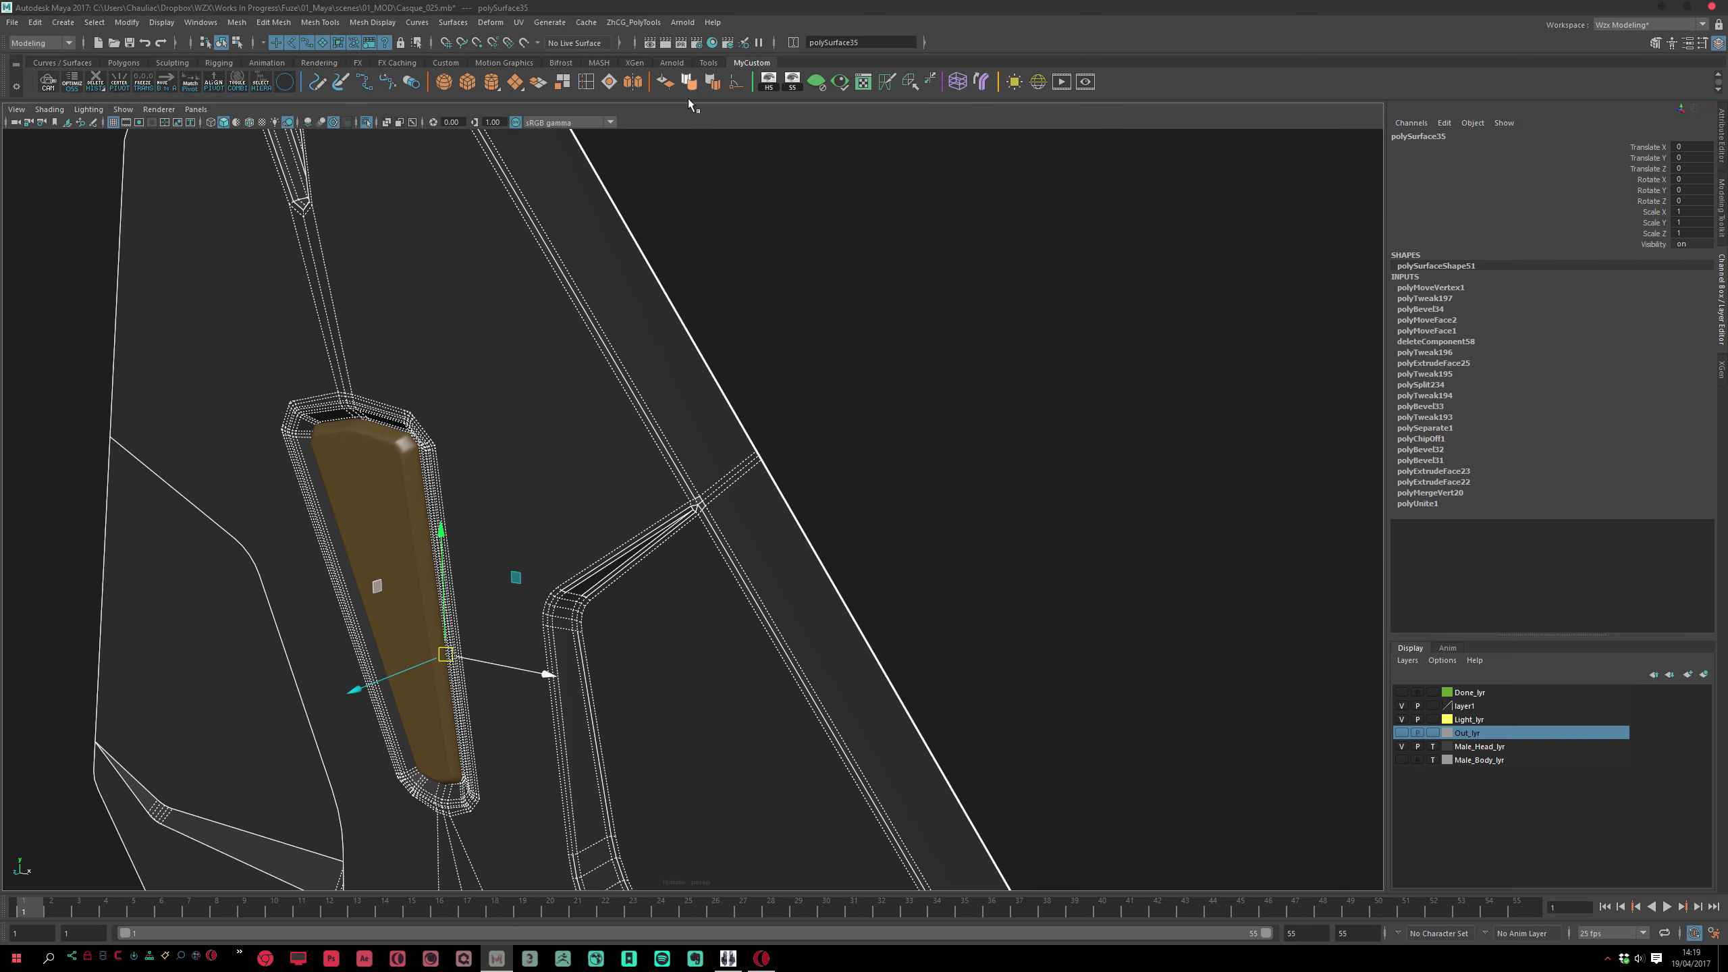
click(775, 444)
alt+drag(776, 444, 803, 388)
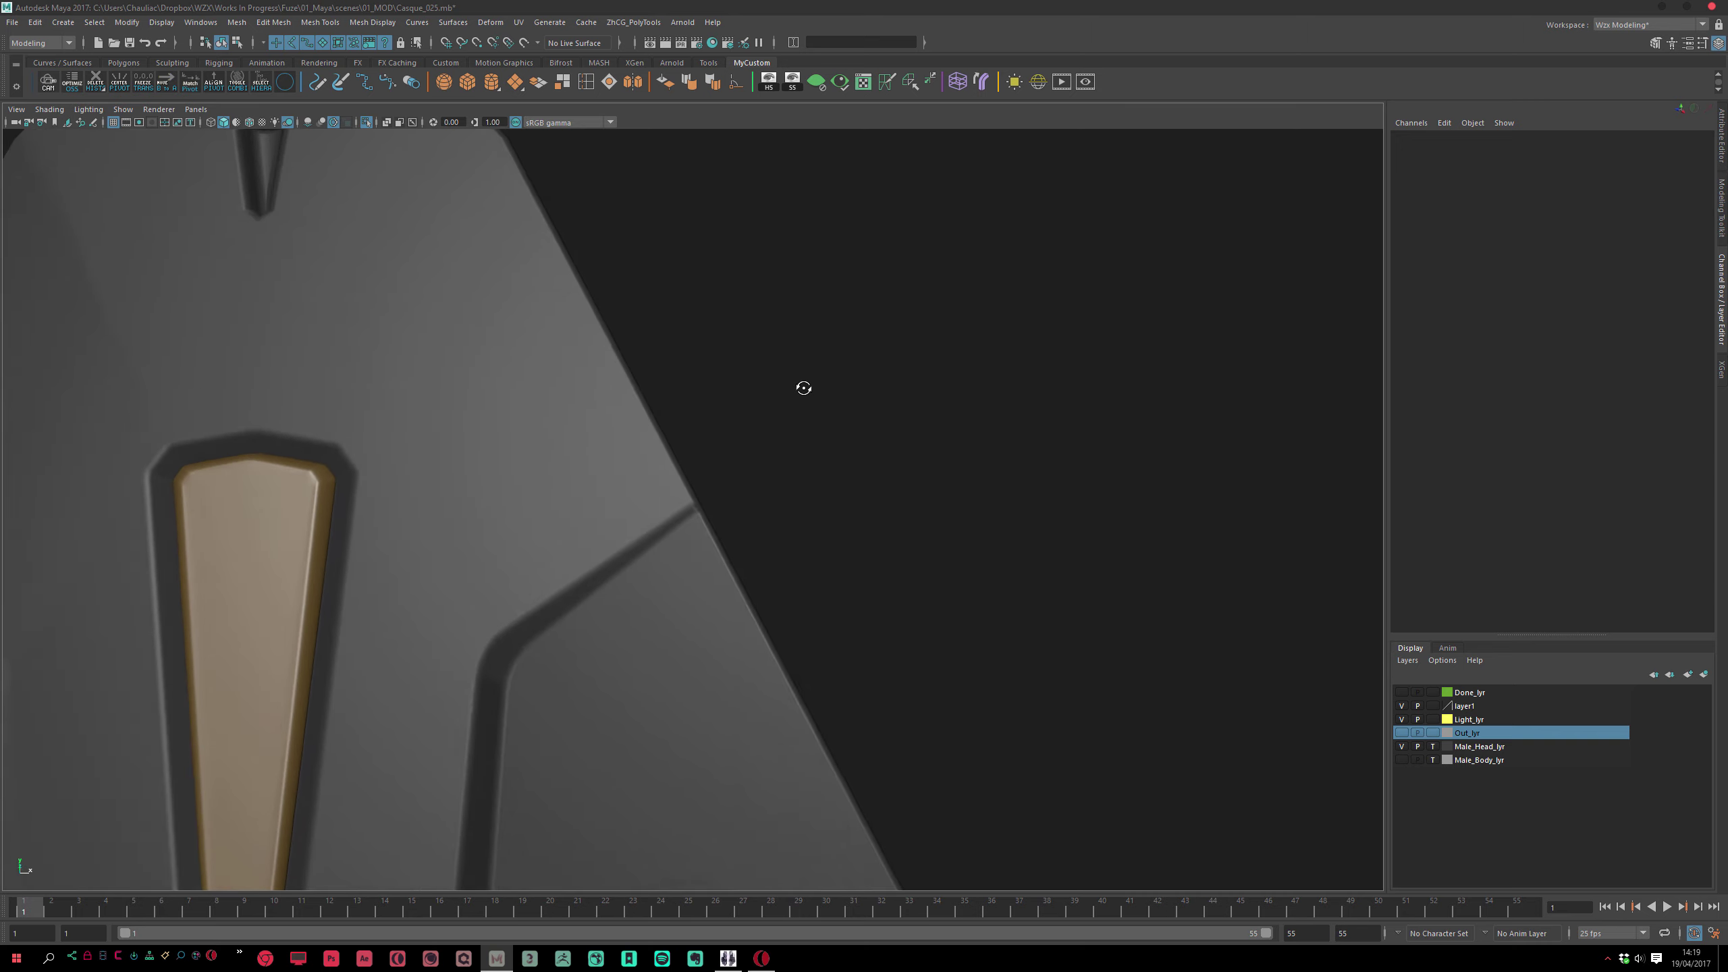
scroll(690, 425, down, 5)
alt+drag(690, 424, 560, 352)
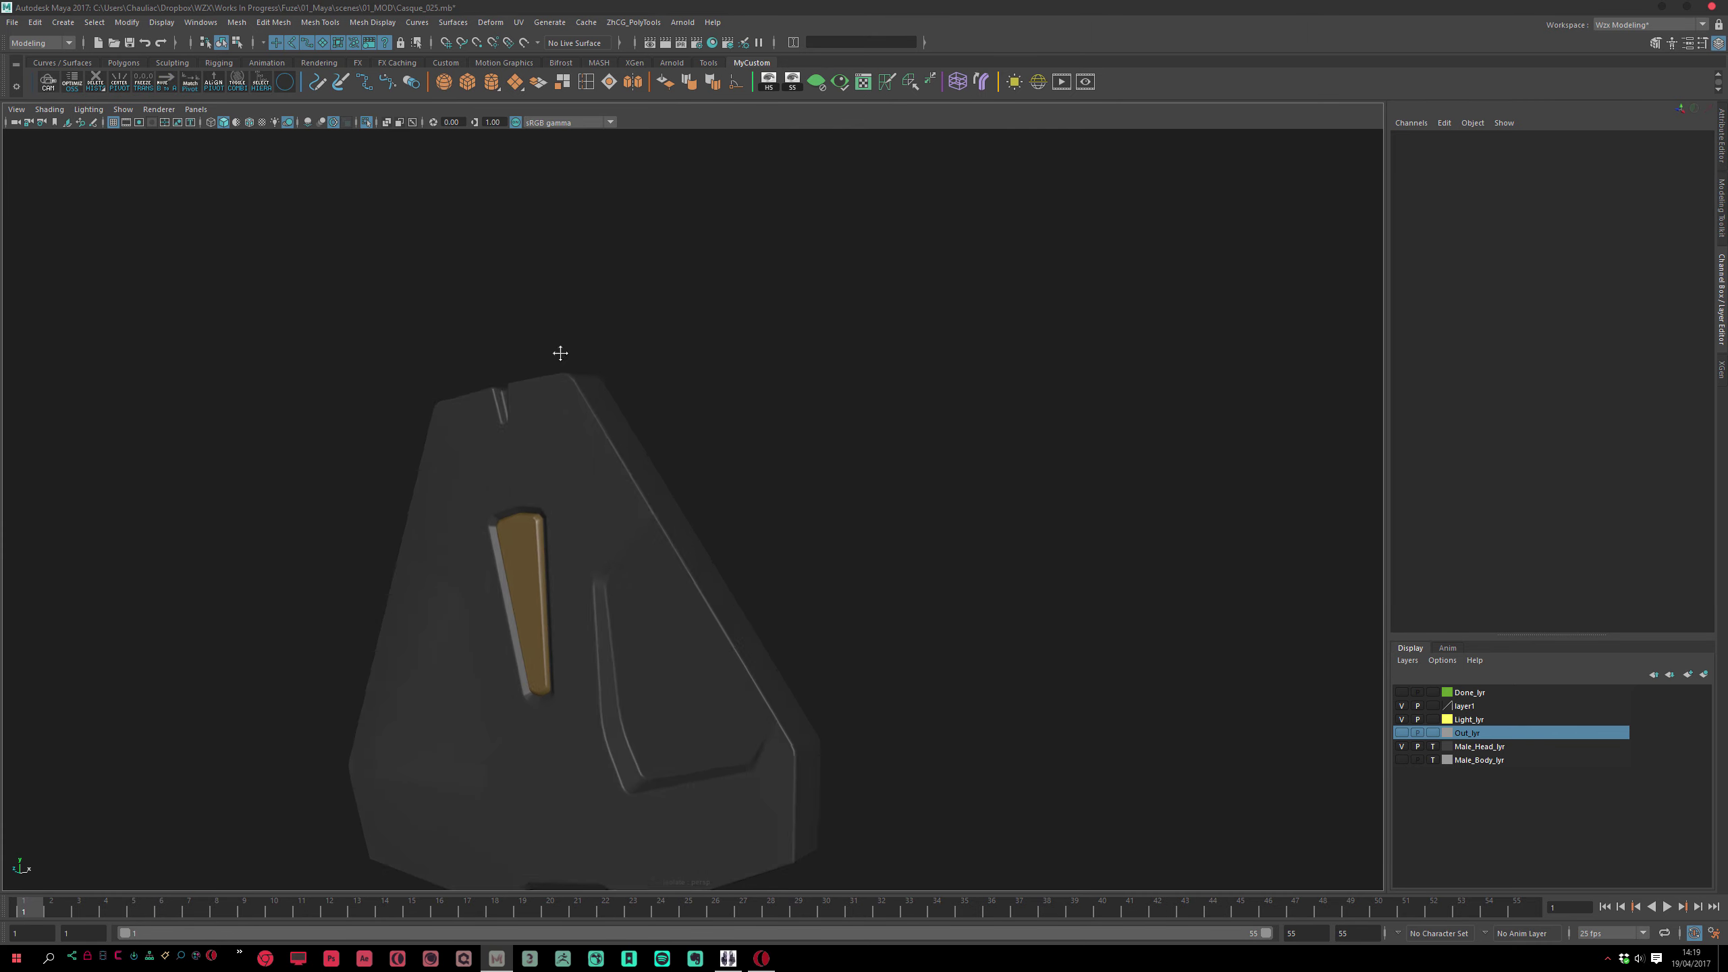
Reposition the misplaced vertex where the recess's lower groove meets the beveled side edge
scroll(652, 490, up, 5)
click(745, 464)
alt+drag(675, 446, 679, 501)
key(F9)
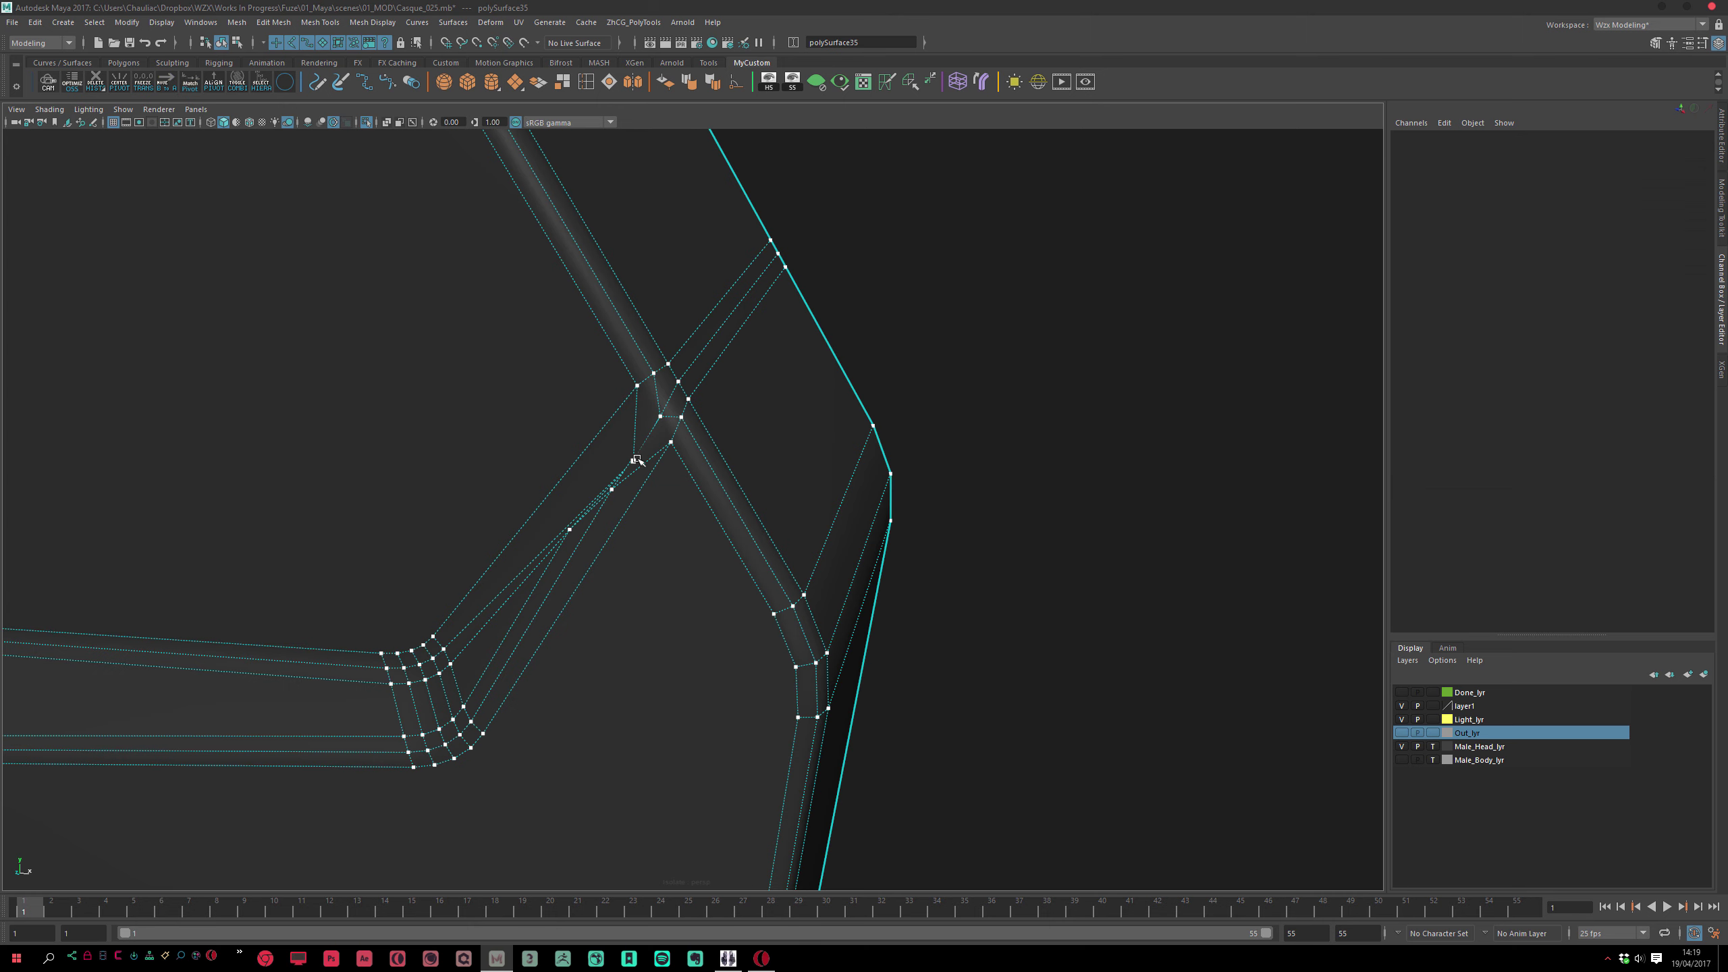
click(633, 461)
alt+drag(653, 467, 783, 478)
alt+right_drag(783, 478, 706, 594)
alt+drag(703, 520, 744, 475)
click(728, 496)
click(728, 512)
Move the crossed inner vertices of the lower groove up to the recess corner at the side edge
click(592, 645)
drag(592, 645, 717, 506)
shift+click(700, 493)
shift+click(731, 521)
alt+drag(688, 565, 705, 524)
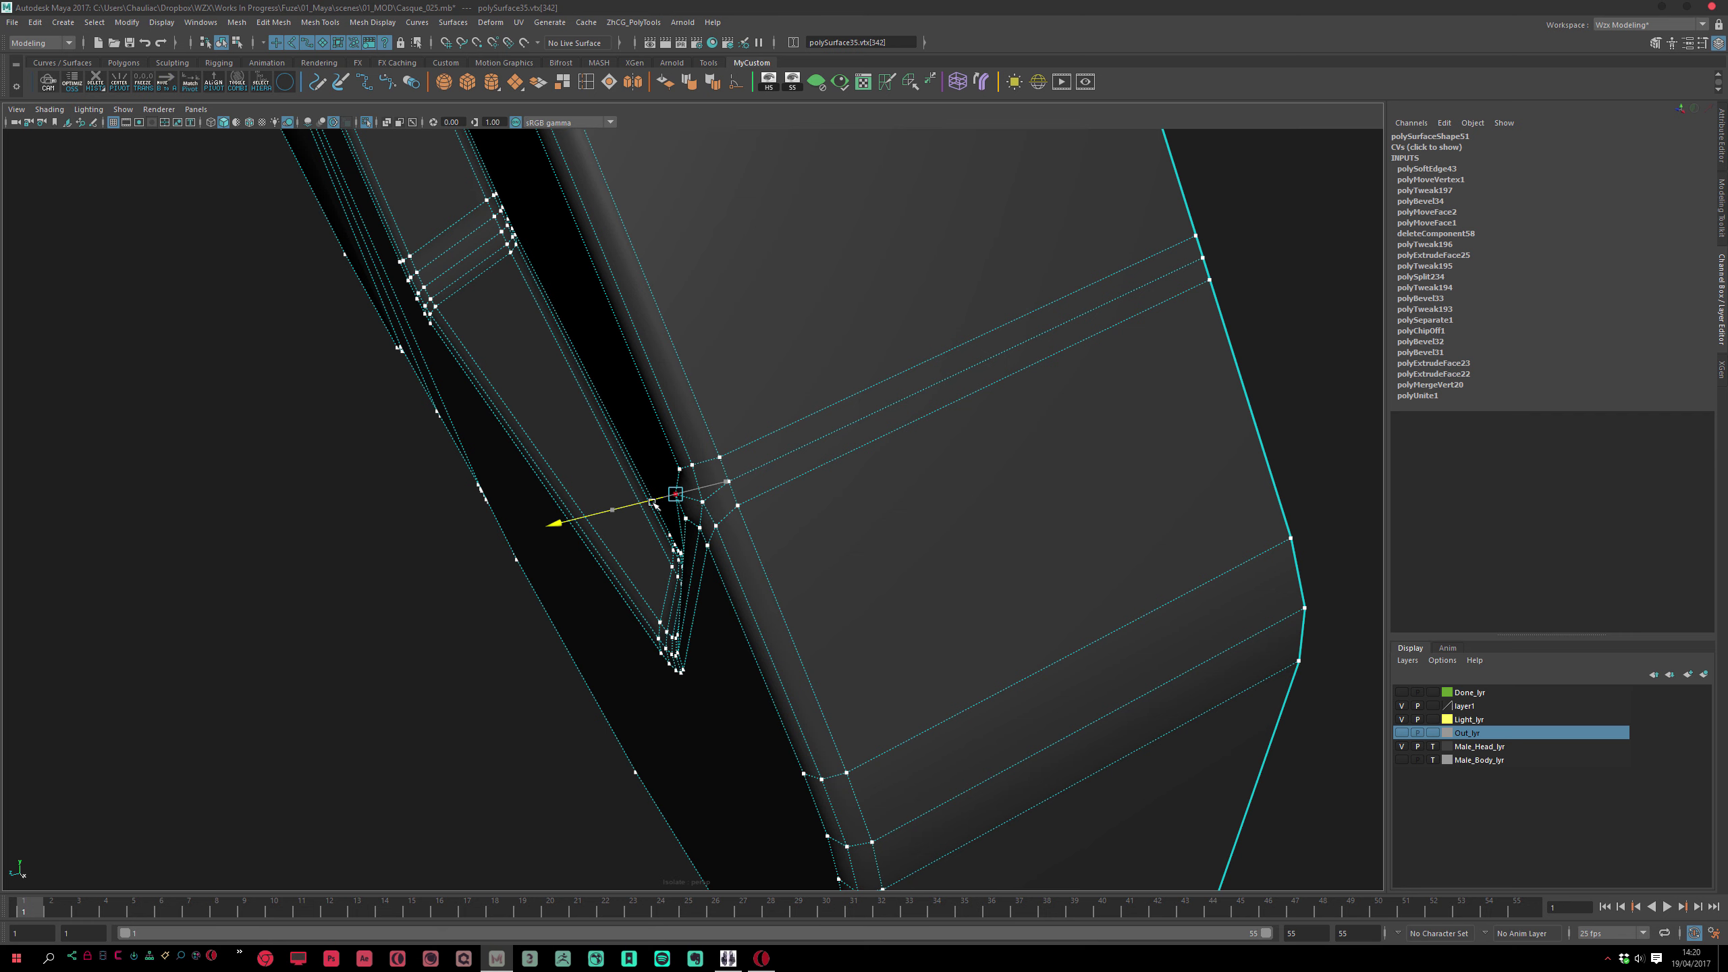
Adjust the depth and spacing of the lower recess corner's inner vertices to straighten the groove's bevel lines
alt+drag(701, 564, 619, 504)
click(835, 396)
click(617, 517)
click(631, 593)
drag(631, 593, 725, 604)
click(676, 604)
click(692, 509)
alt+right_drag(723, 645, 686, 613)
alt+drag(686, 614, 663, 687)
Delete the redundant support edges crossing the side wall at the lower and upper ends of the recess
alt+right_drag(664, 686, 802, 463)
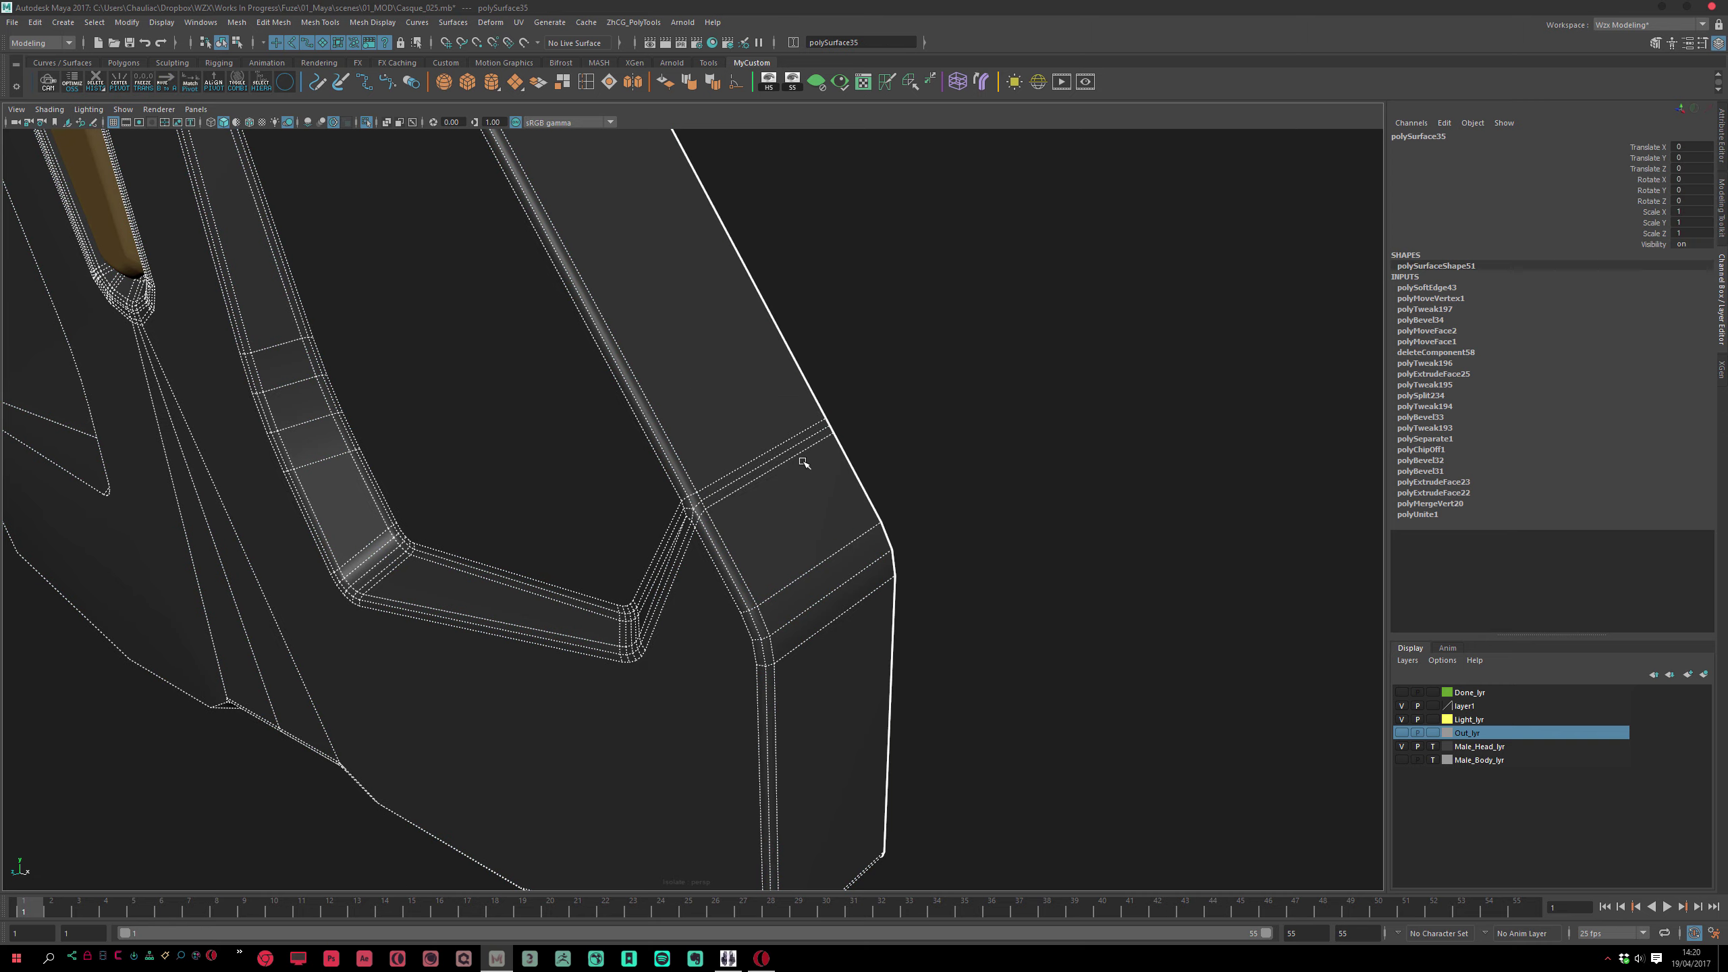
alt+drag(802, 494, 781, 473)
alt+right_drag(781, 472, 718, 457)
alt+drag(718, 457, 730, 480)
mouse_move(730, 480)
alt+right_down()
mouse_move(768, 513)
mouse_move(745, 480)
alt+right_up()
click(743, 476)
key(ctrl+Delete)
alt+right_drag(479, 450, 505, 356)
alt+middle_drag(582, 303, 693, 719)
key(ctrl+Delete)
Return the insert's body to object mode and soften its edges again
alt+right_drag(629, 737, 422, 476)
alt+drag(422, 477, 487, 483)
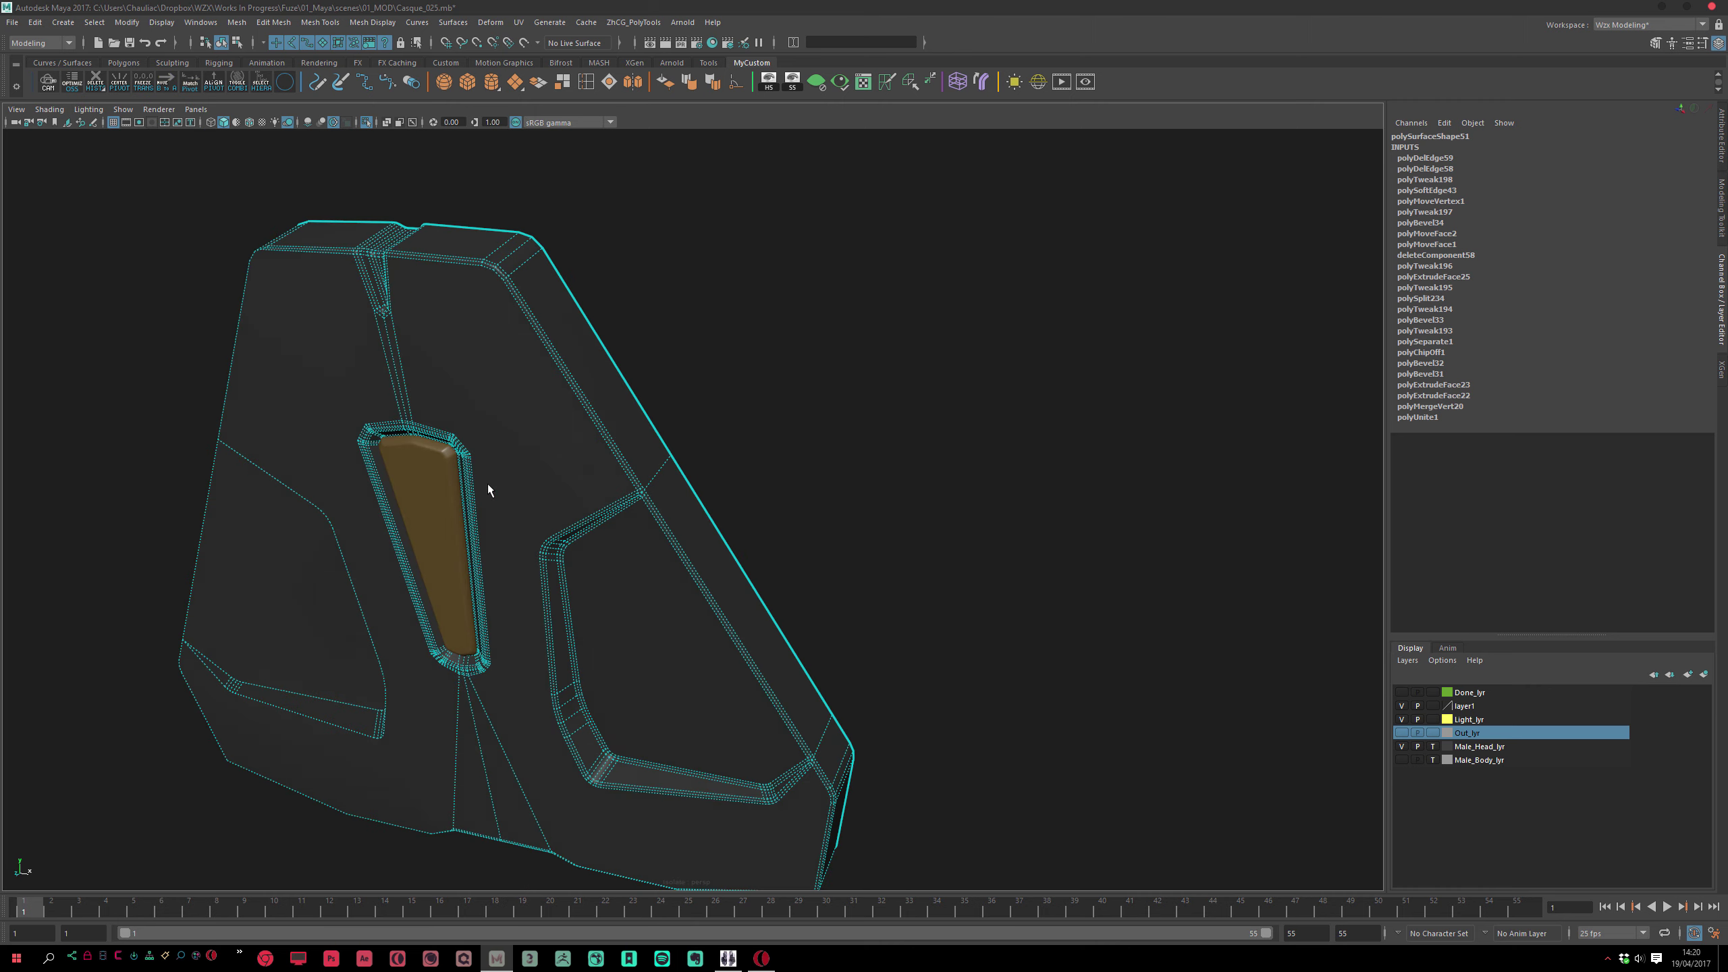
right_drag(502, 490, 629, 262)
click(802, 525)
mouse_move(802, 524)
alt+mouse_down()
mouse_move(644, 371)
mouse_move(673, 391)
mouse_move(744, 375)
mouse_move(794, 413)
mouse_move(725, 521)
mouse_move(687, 664)
mouse_move(656, 498)
mouse_move(667, 486)
mouse_move(748, 701)
alt+mouse_up()
click(670, 487)
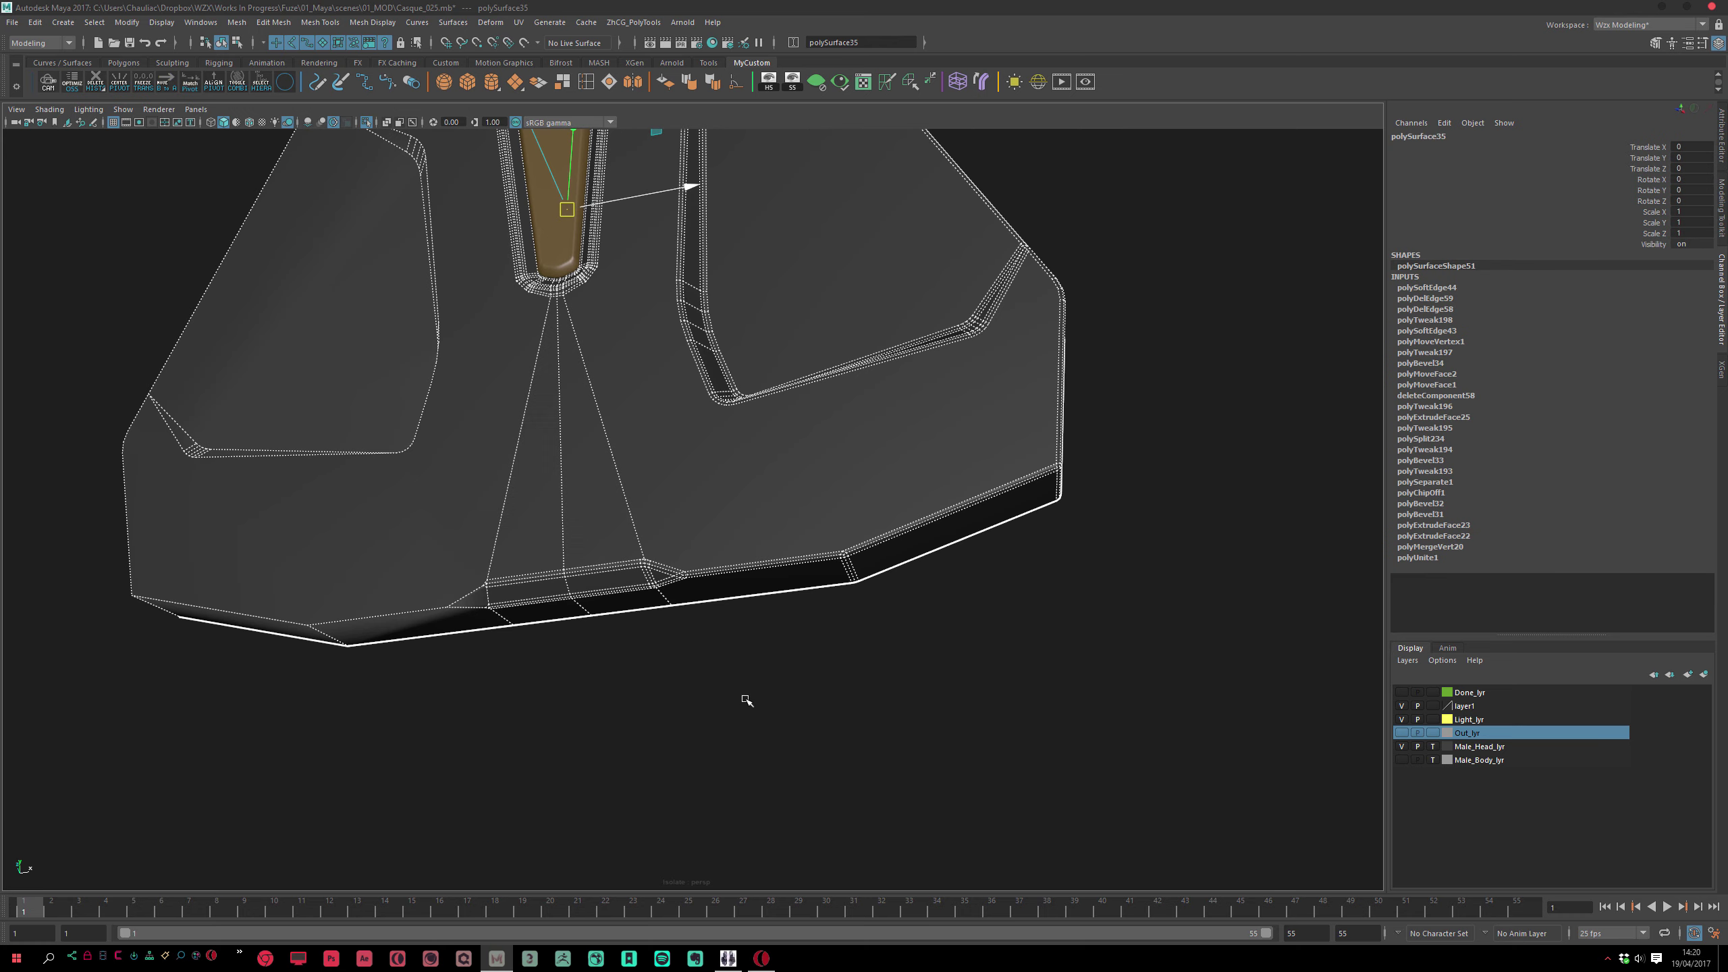
Select all faces of the insert's unbeveled half, clear that selection and return to object mode
click(770, 714)
alt+right_drag(771, 714, 613, 362)
alt+drag(613, 362, 669, 540)
click(704, 545)
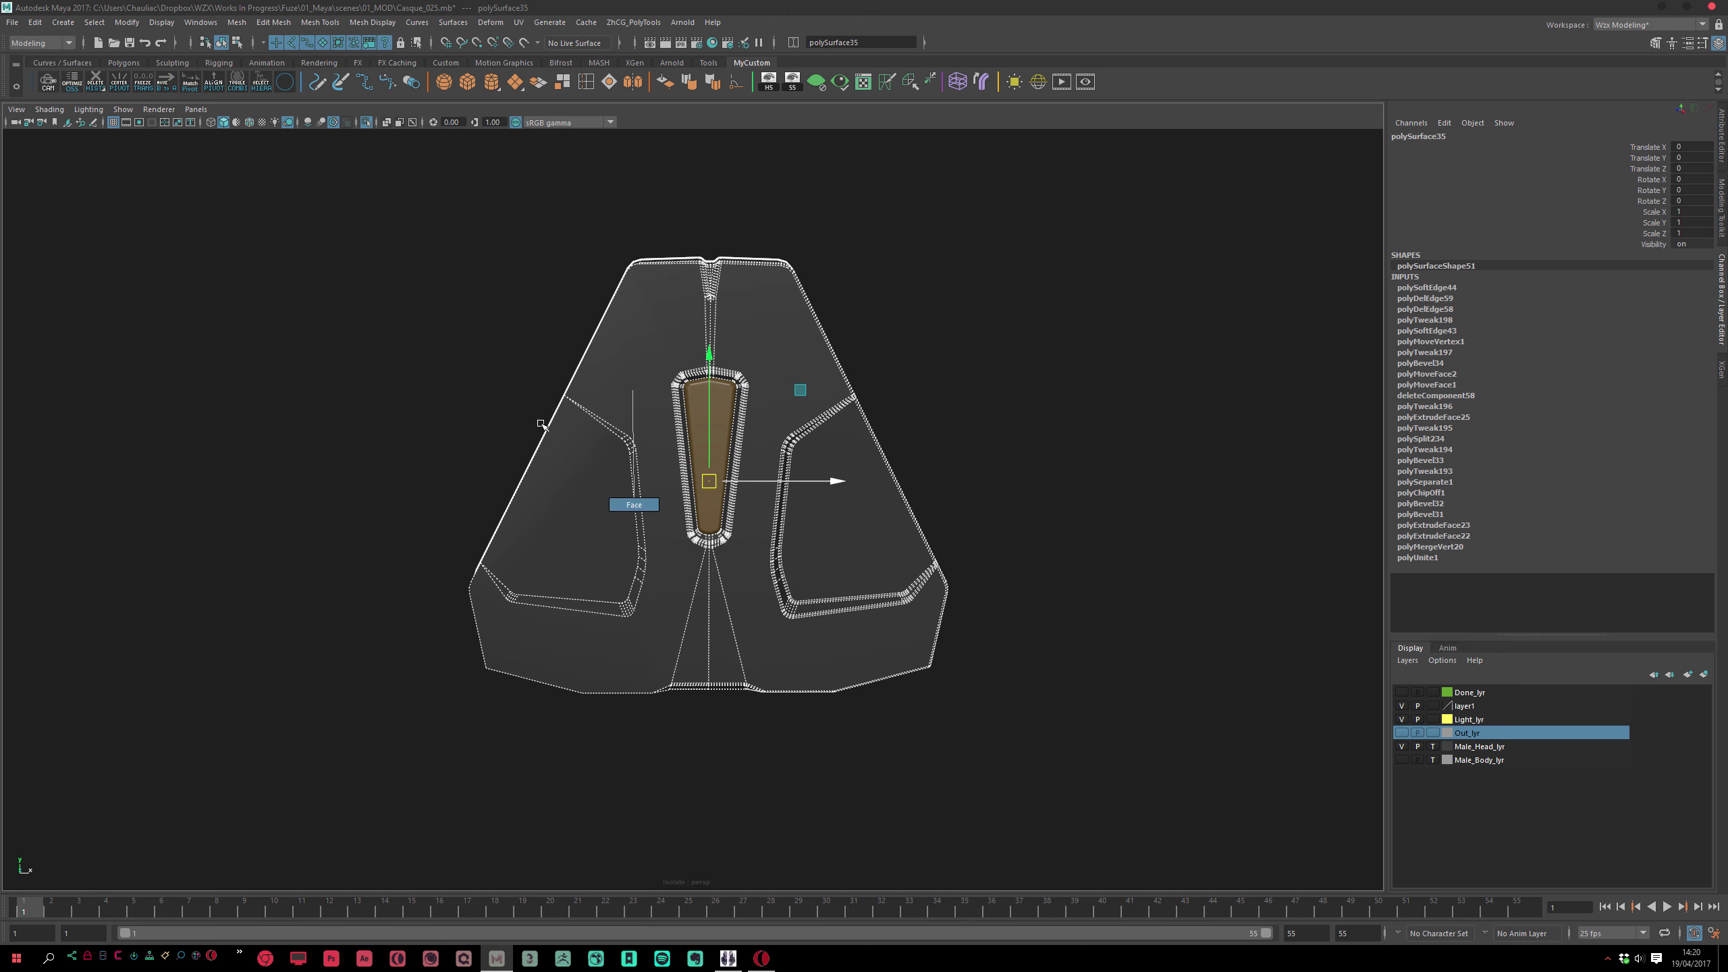
drag(378, 219, 686, 816)
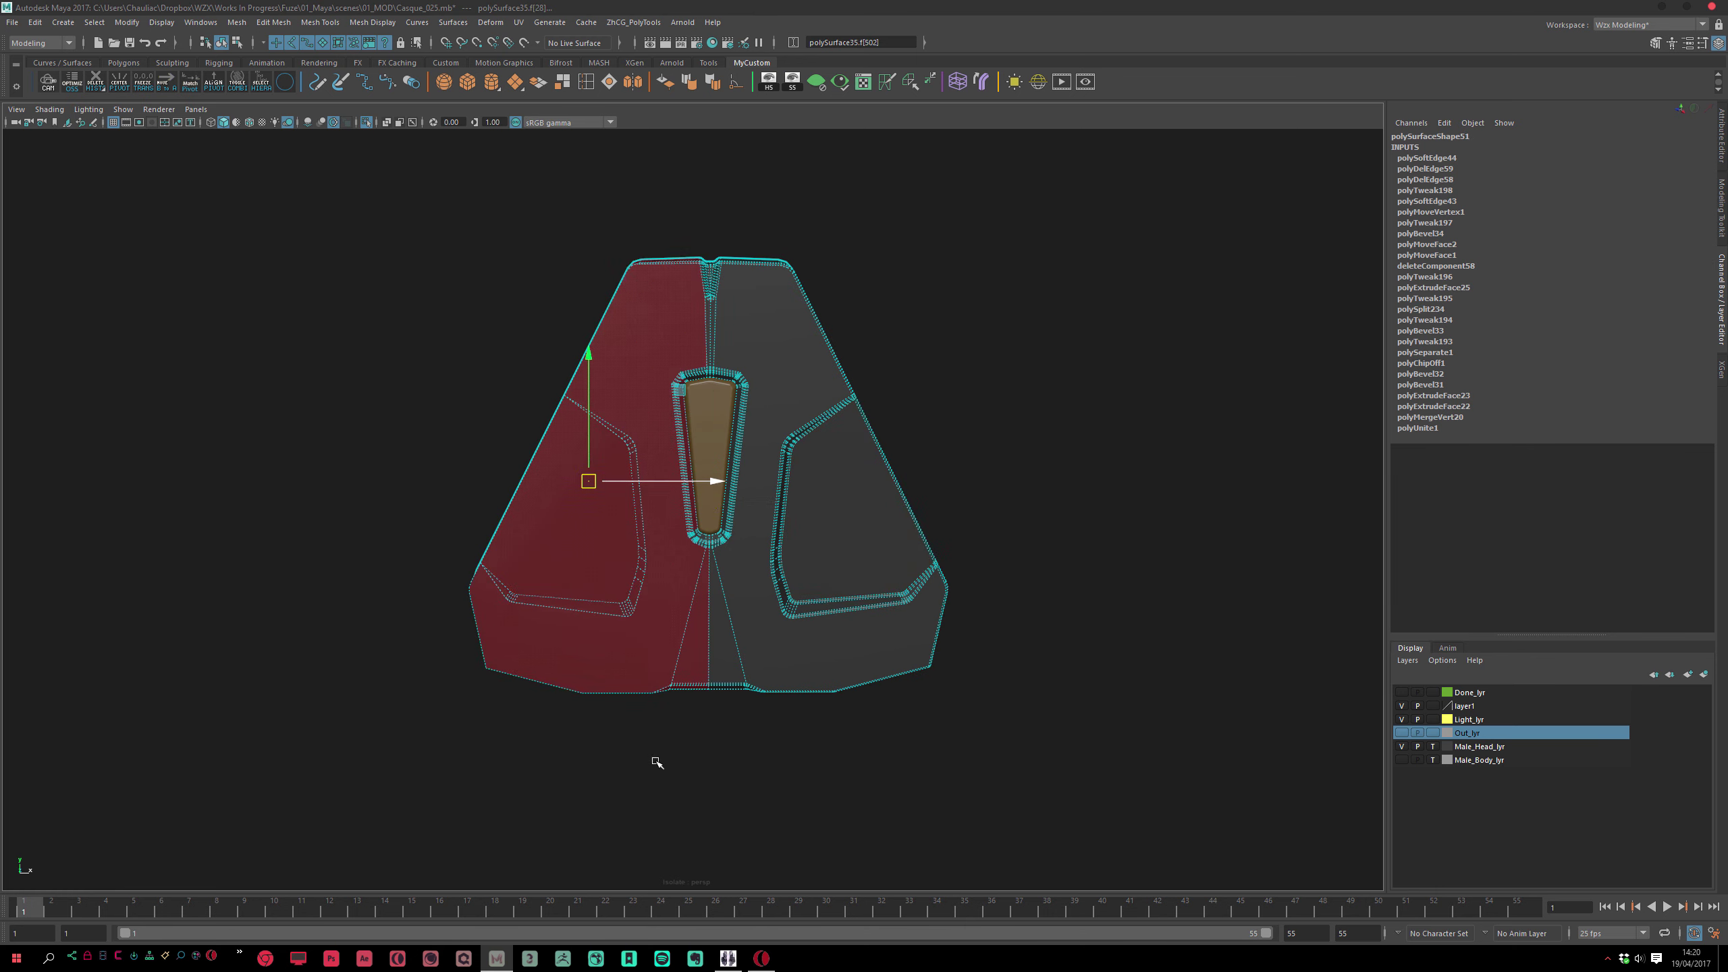
alt+middle_drag(511, 432, 497, 494)
alt+right_drag(497, 494, 587, 607)
click(715, 447)
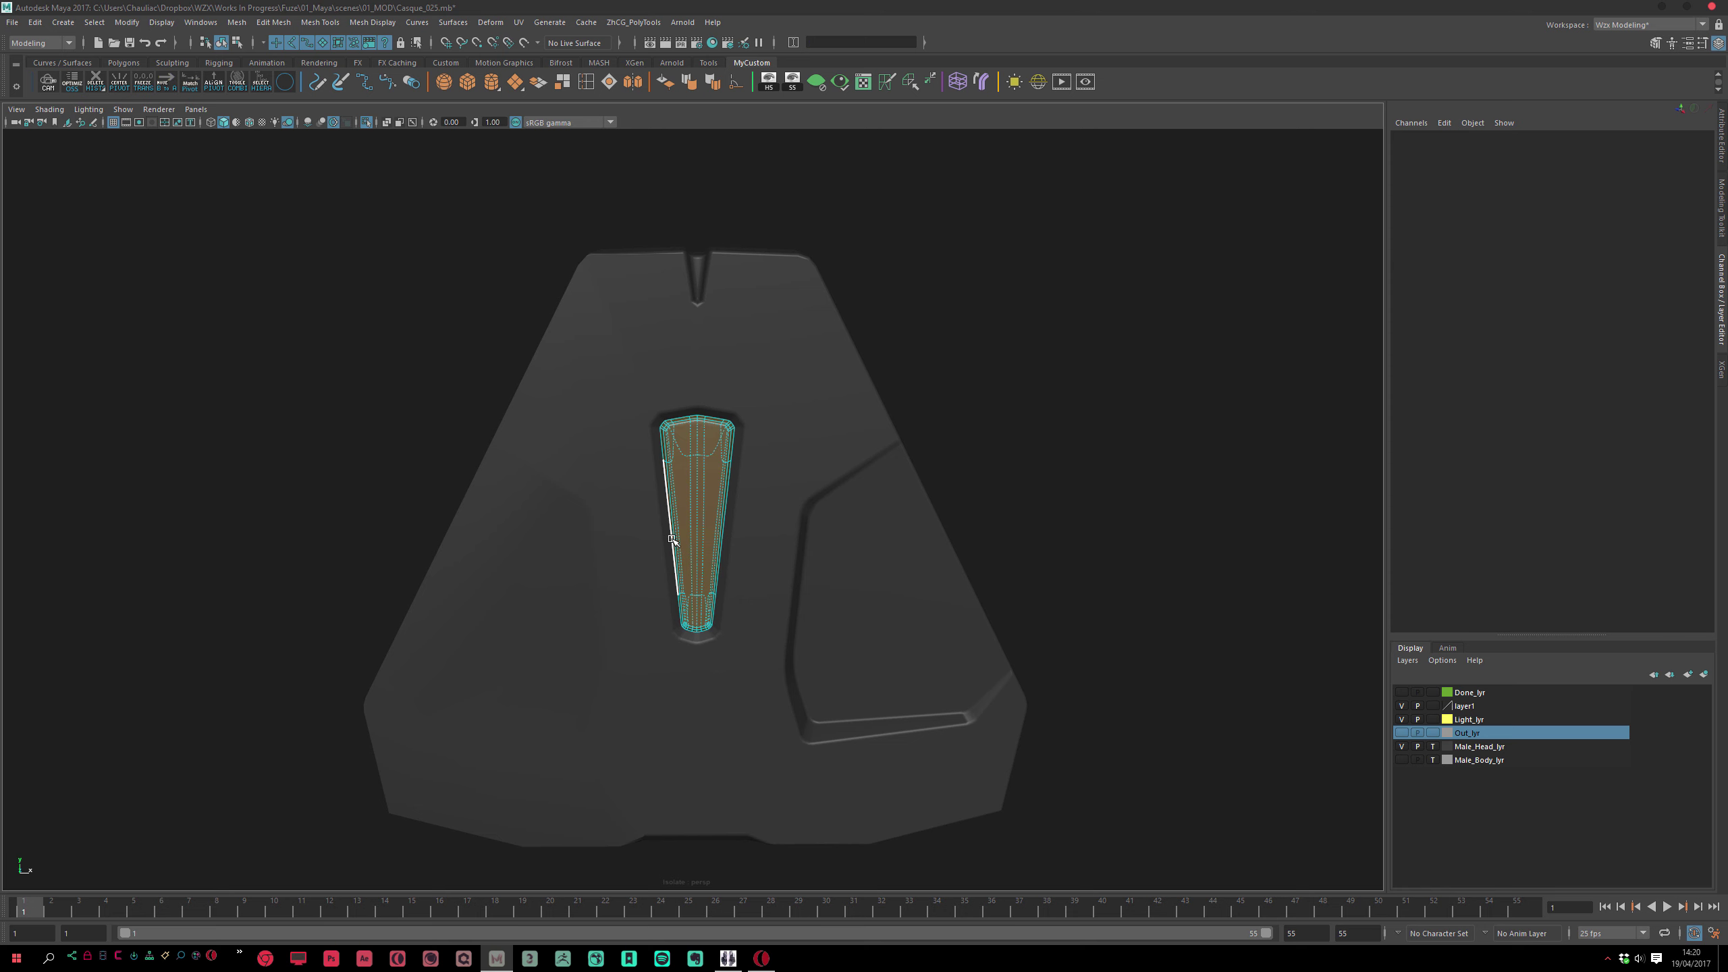
right_drag(705, 467, 762, 425)
click(879, 446)
scroll(686, 465, up, 1)
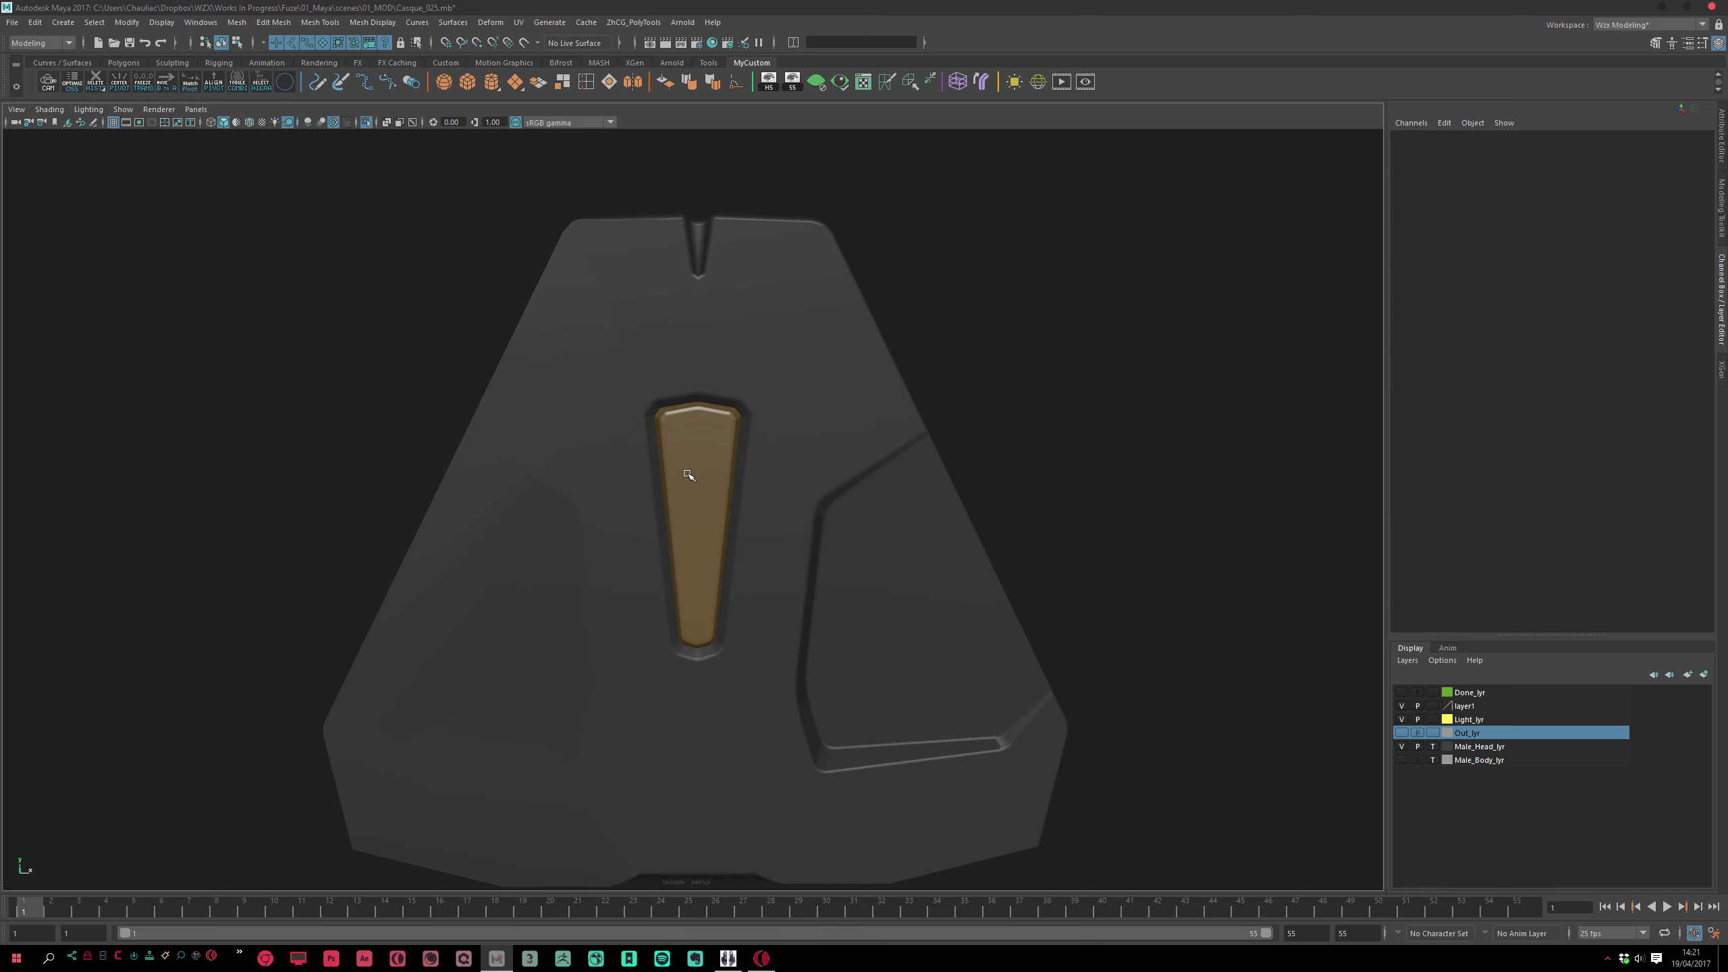
Soften the edges of the gold centre piece in the recess and hide it
click(689, 457)
click(701, 81)
click(881, 274)
click(736, 428)
key(ctrl+h)
Extrude the recess floor faces and scale them slightly inward to form a narrow inset border
click(724, 455)
right_drag(719, 428, 715, 466)
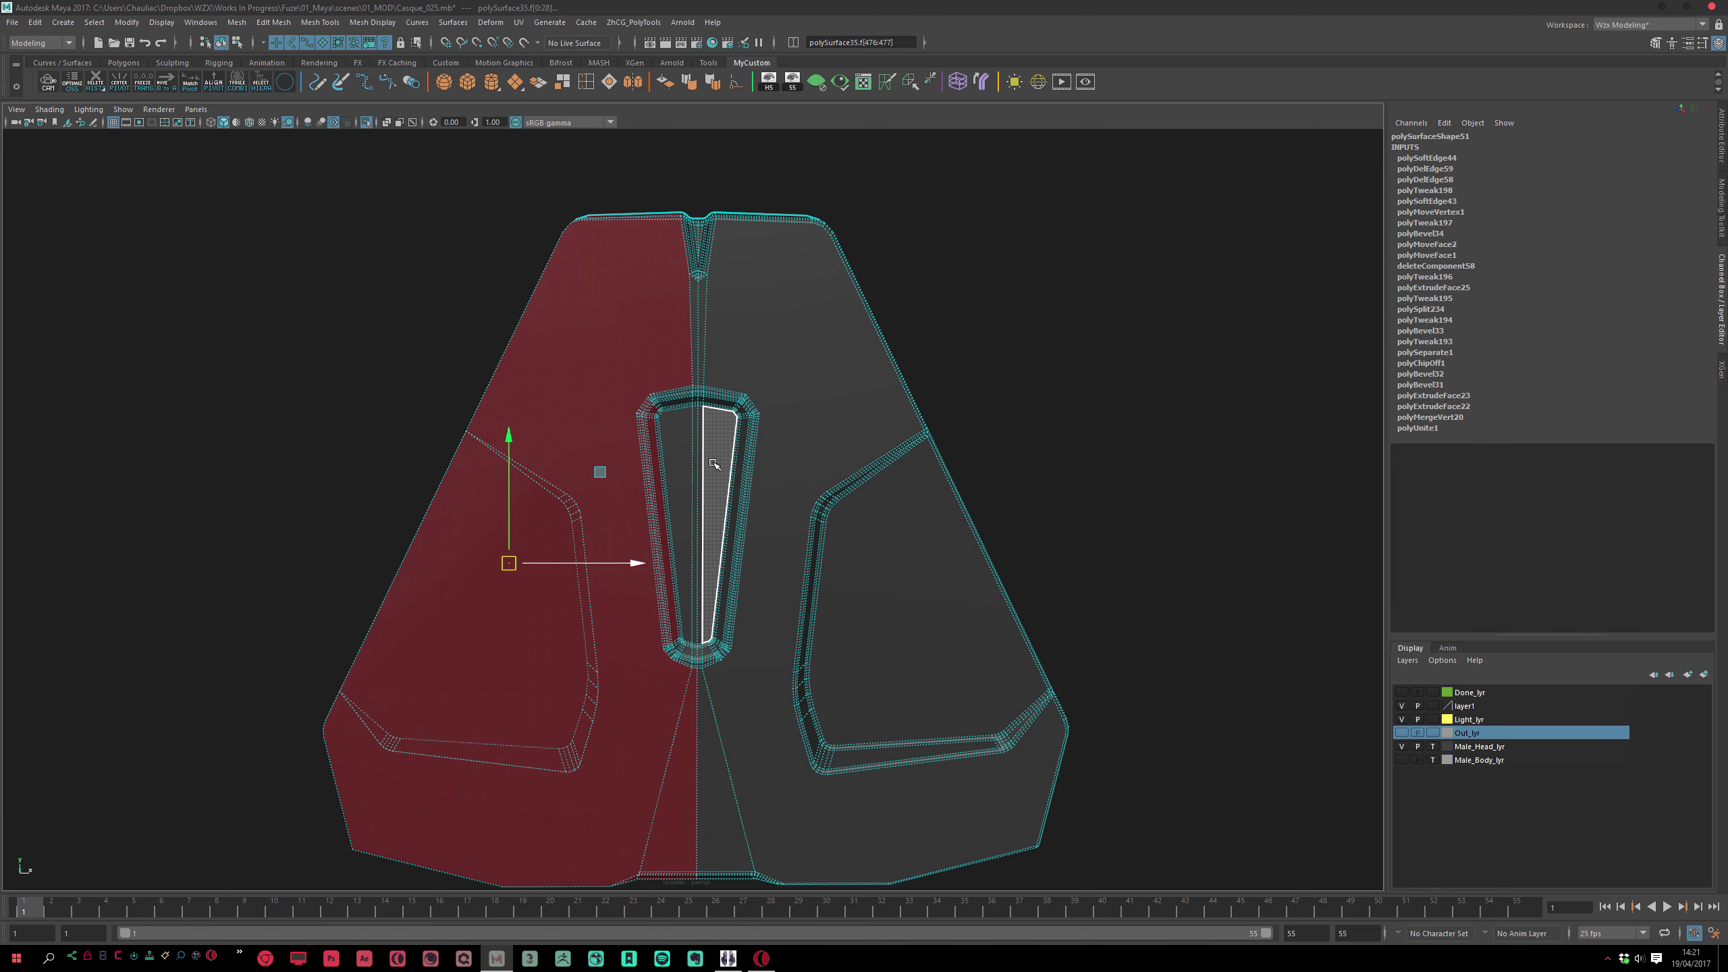
click(676, 486)
scroll(789, 664, up, 5)
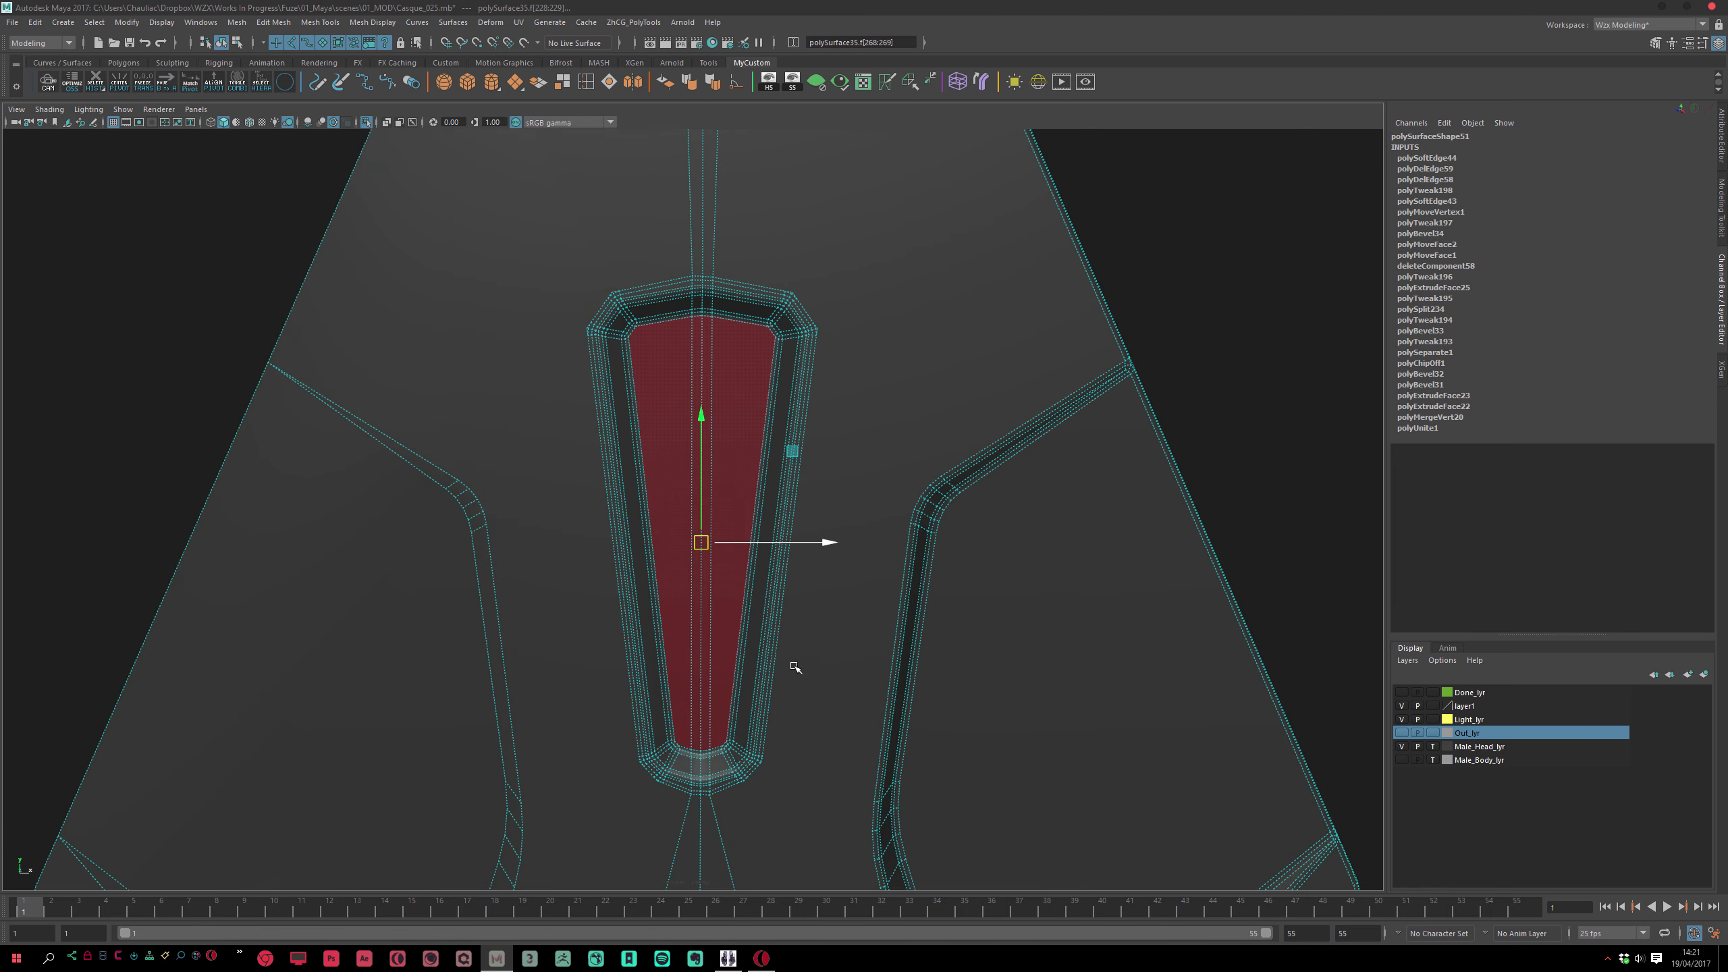
key(ctrl+e)
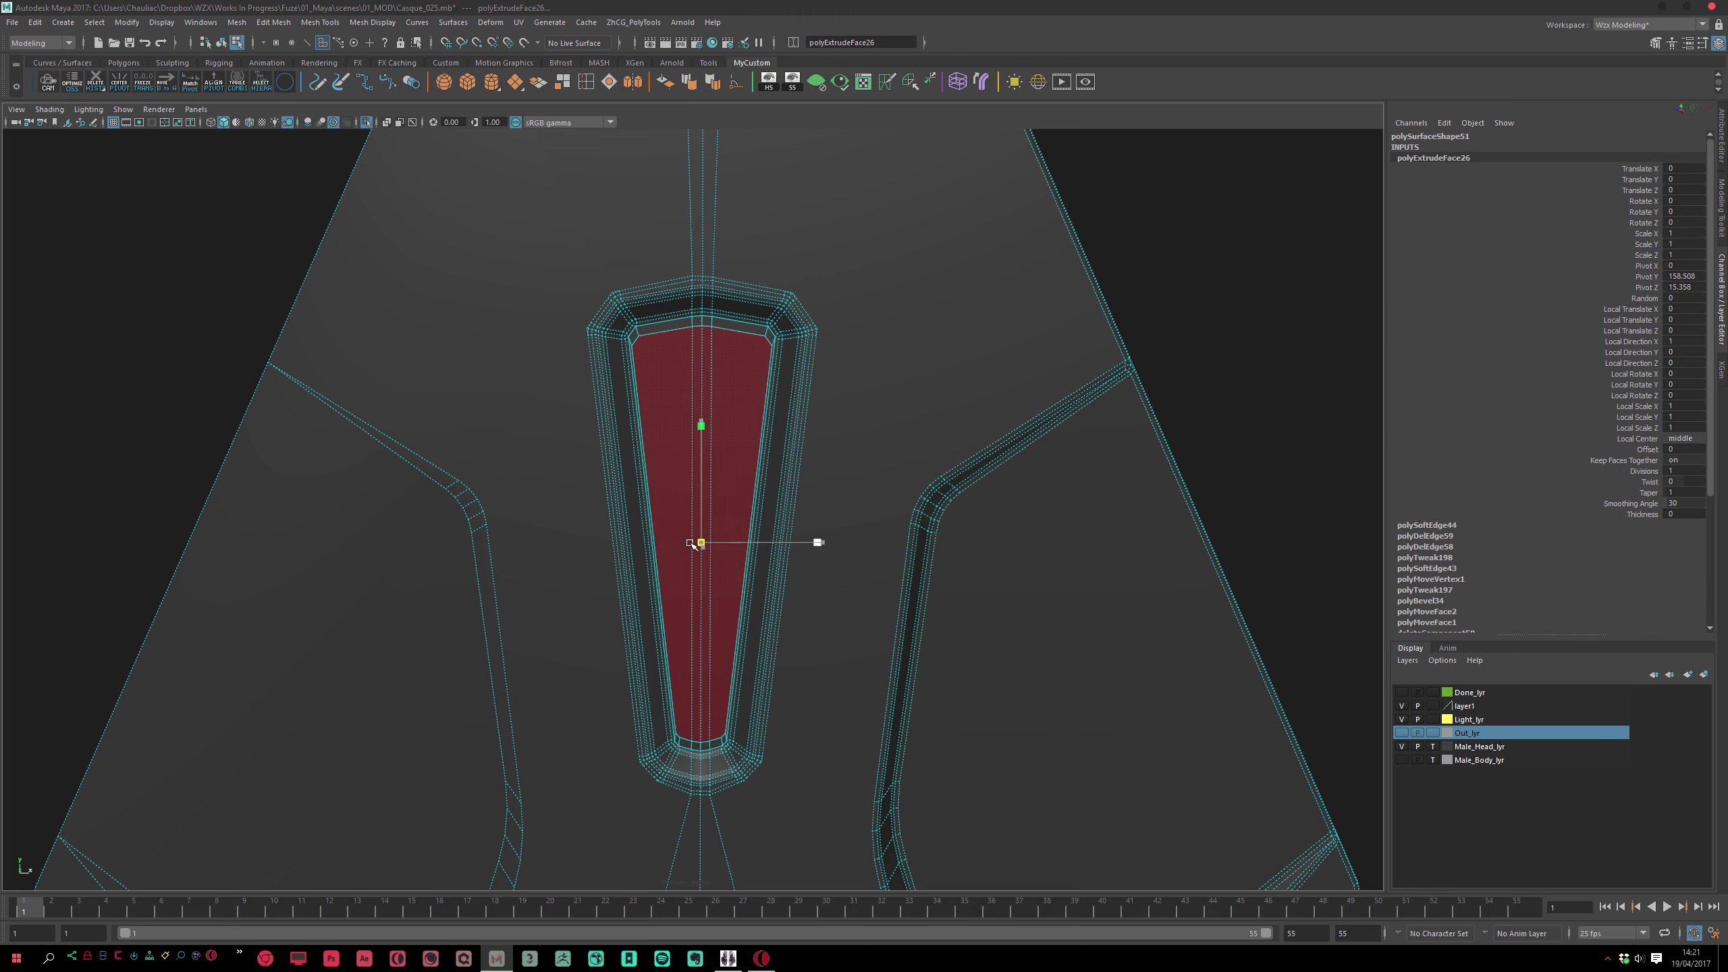
drag(787, 544, 774, 545)
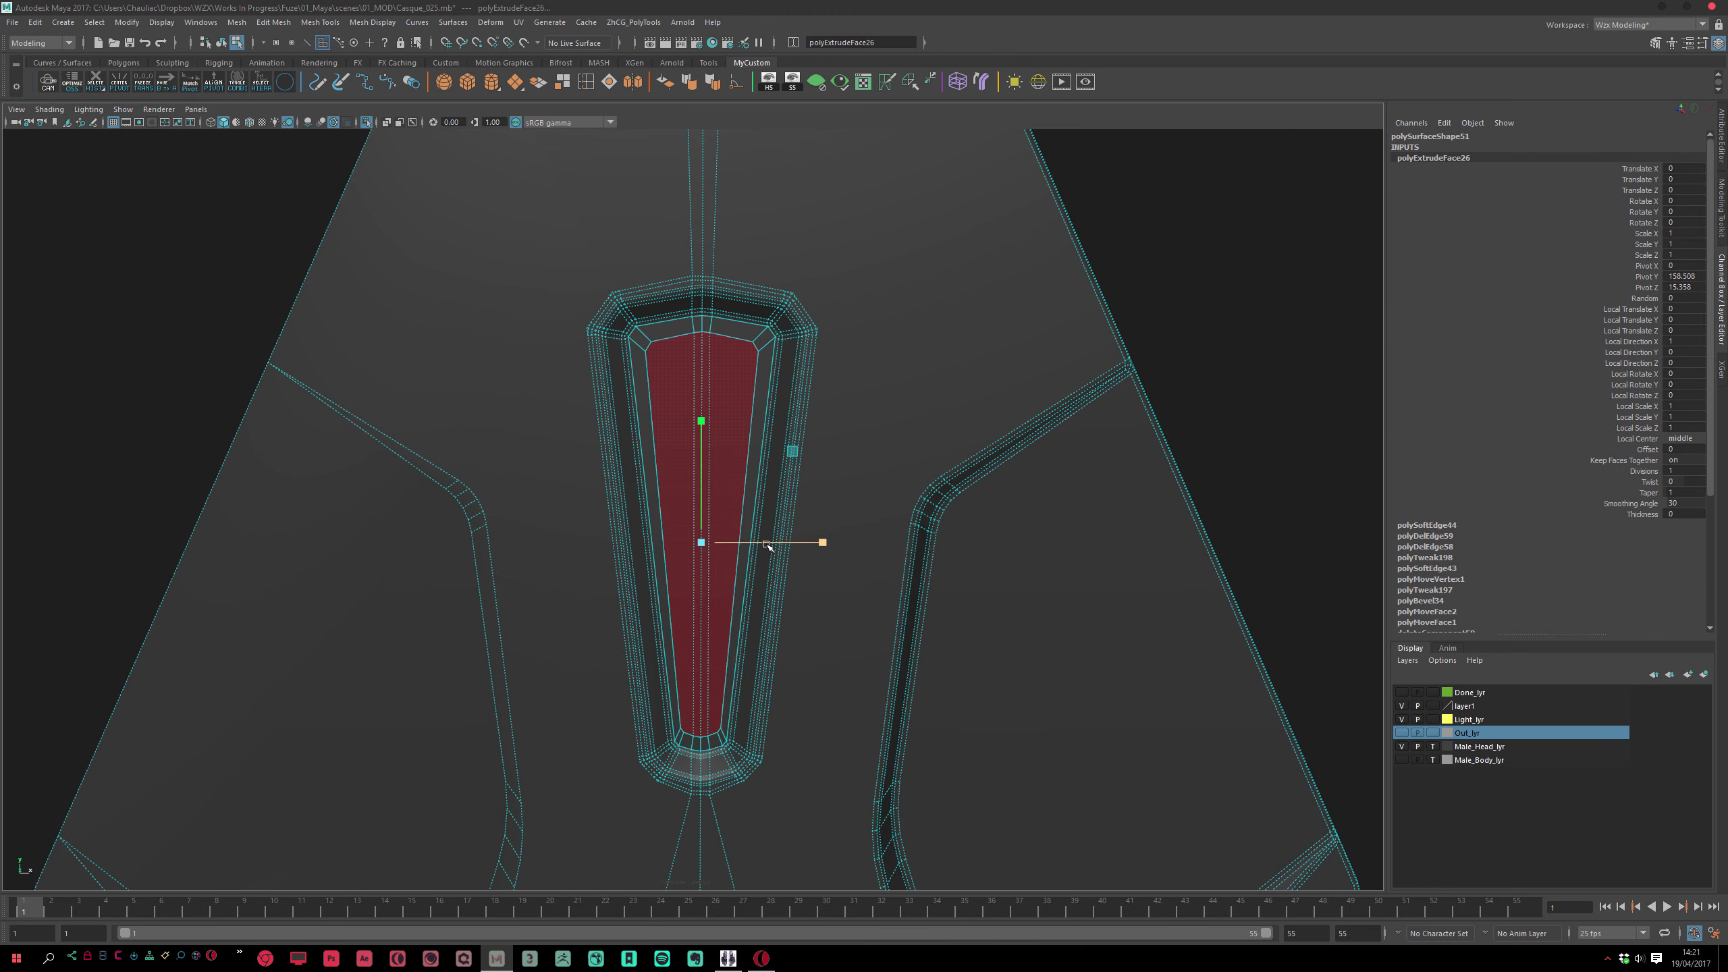
Delete the inset floor faces to open the recess and return to object mode
key(Delete)
key(F8)
key(w)
alt+right_drag(767, 544, 644, 351)
alt+middle_drag(684, 521, 661, 349)
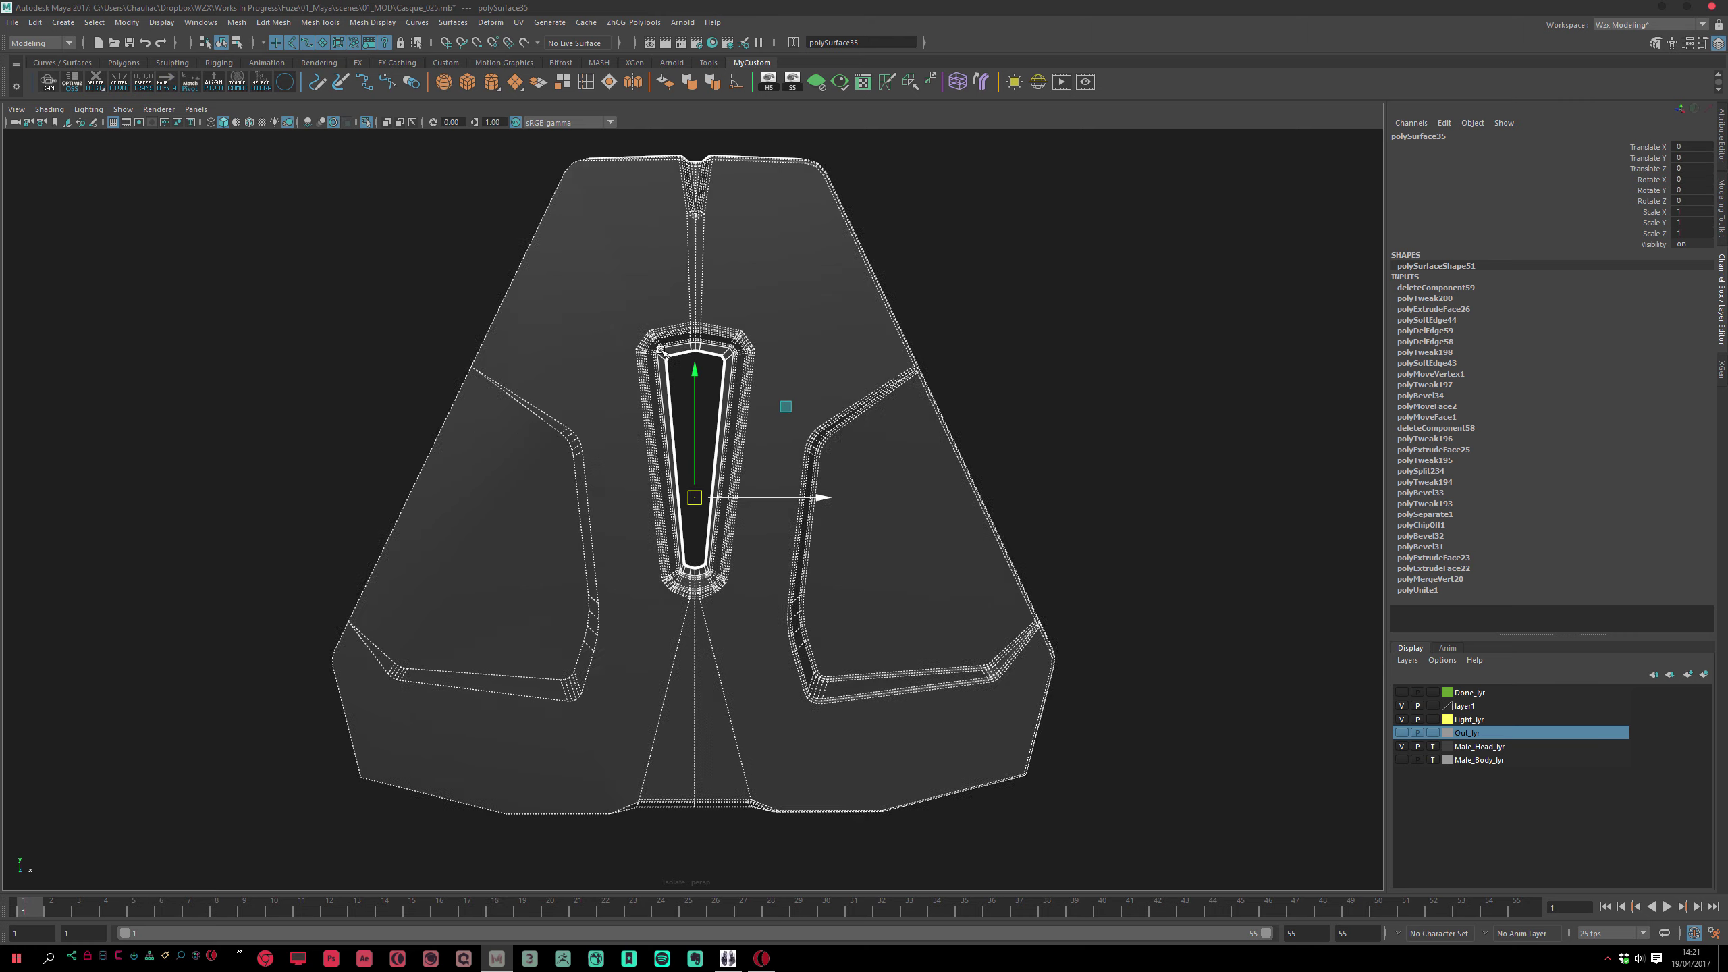
Delete the unbeveled half's narrow centre faces below the recess
scroll(721, 605, up, 8)
key(F11)
click(708, 431)
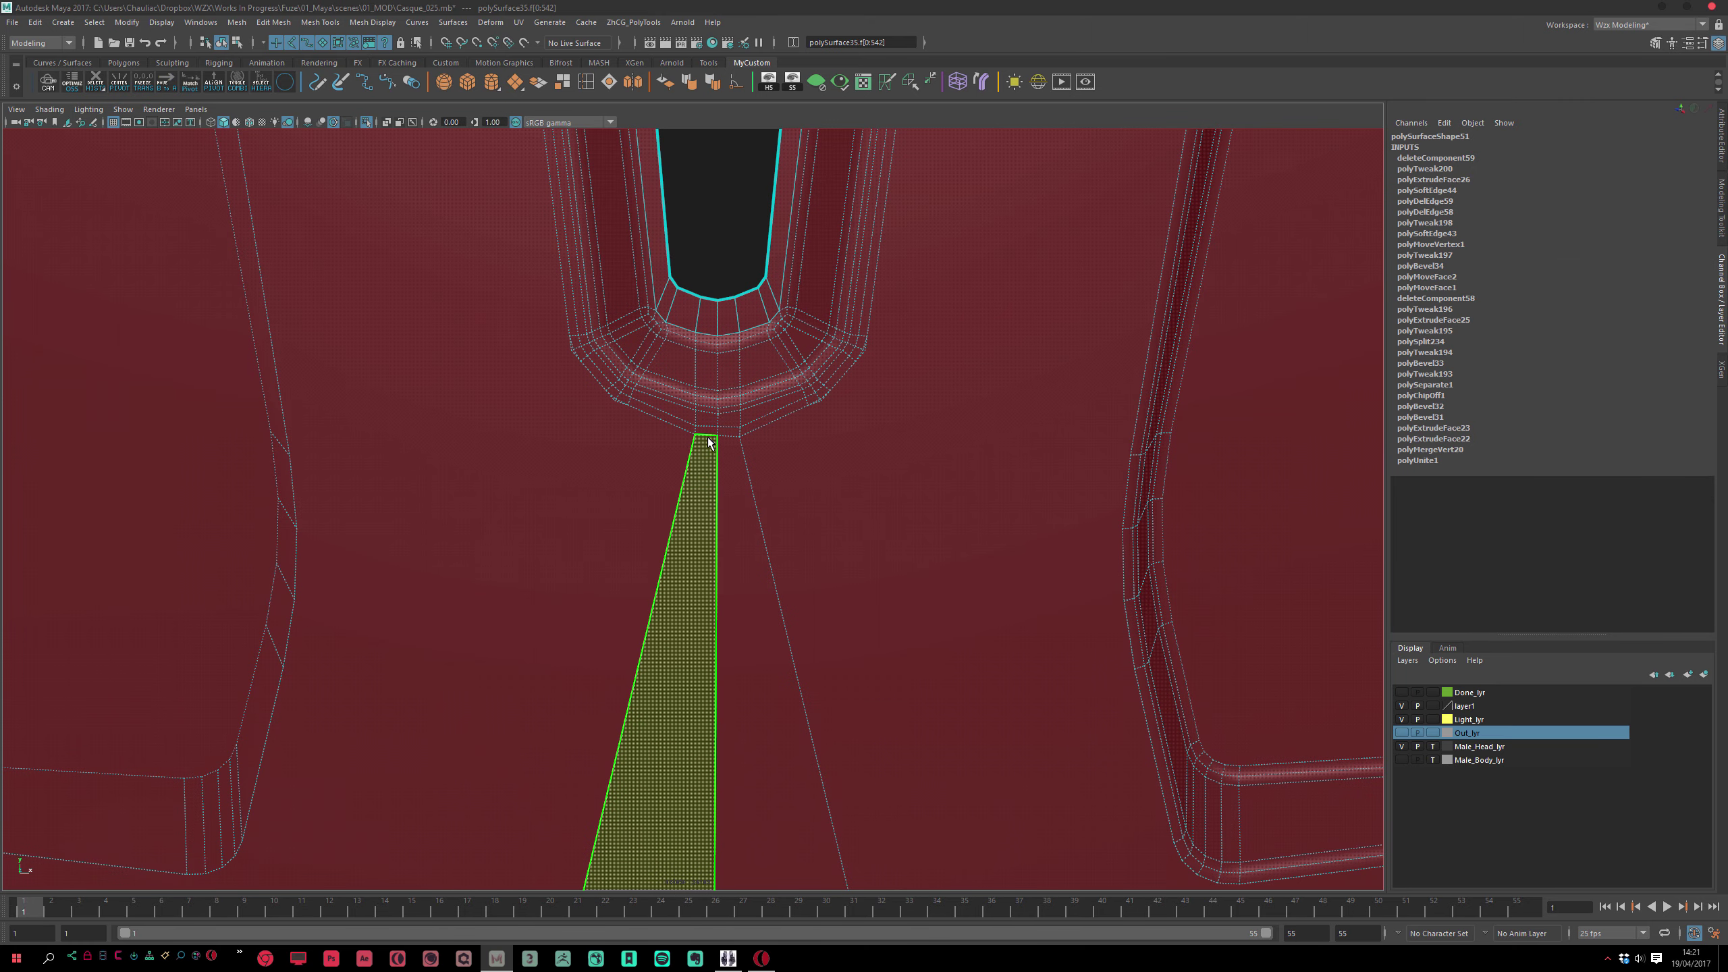
click(706, 449)
alt+right_drag(707, 449, 310, 235)
key(Delete)
Delete the unbeveled half's strip of centre faces running from the recess up to the top notch
alt+middle_drag(476, 153, 483, 517)
alt+right_drag(483, 517, 725, 556)
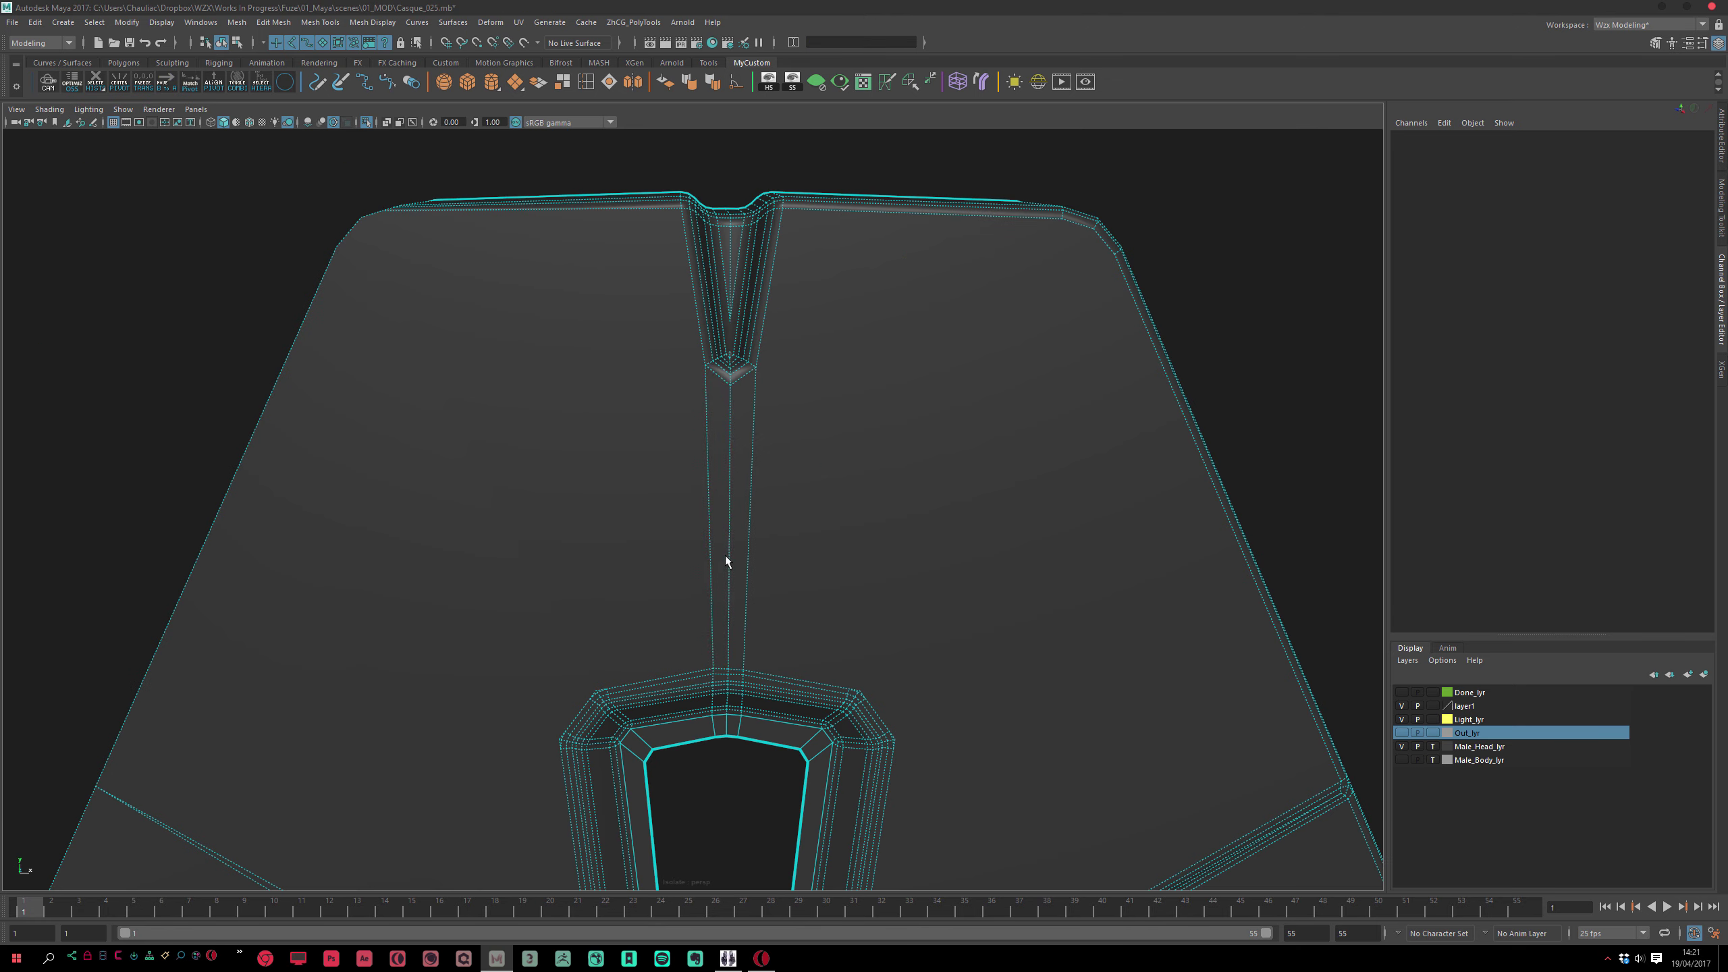
click(724, 593)
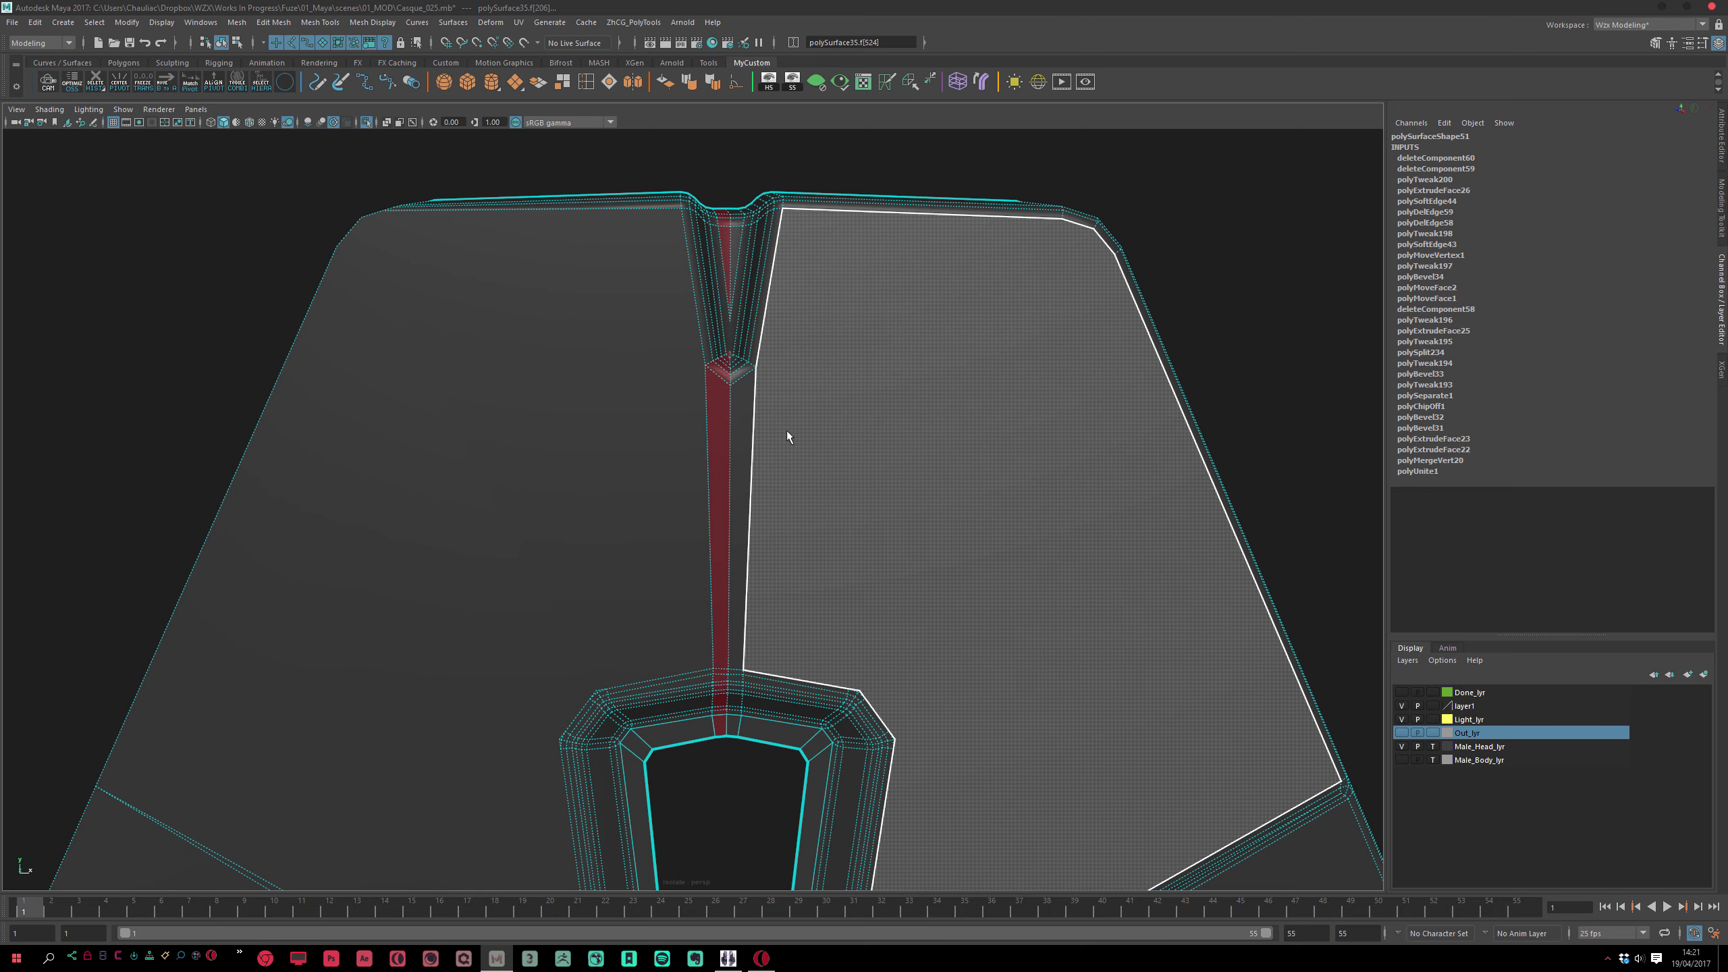
alt+right_drag(633, 389, 669, 528)
key(Delete)
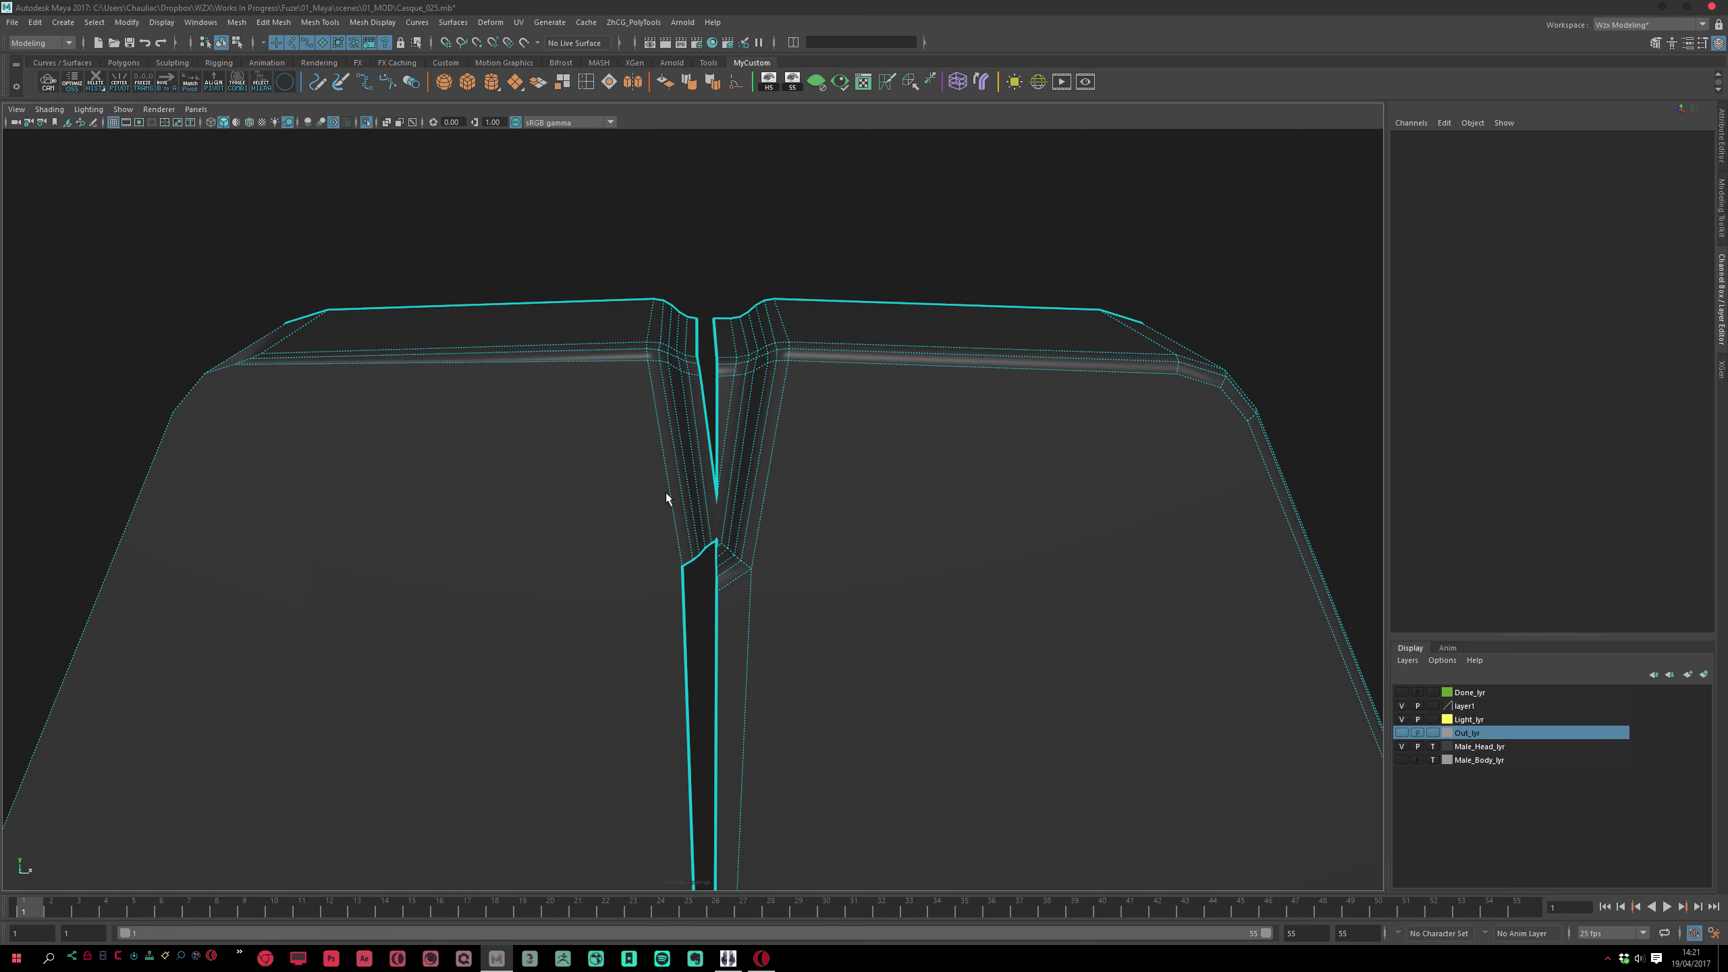
Delete the leftover face at the notch tip and all remaining connected faces of the unbeveled half
click(710, 522)
key(Delete)
click(694, 452)
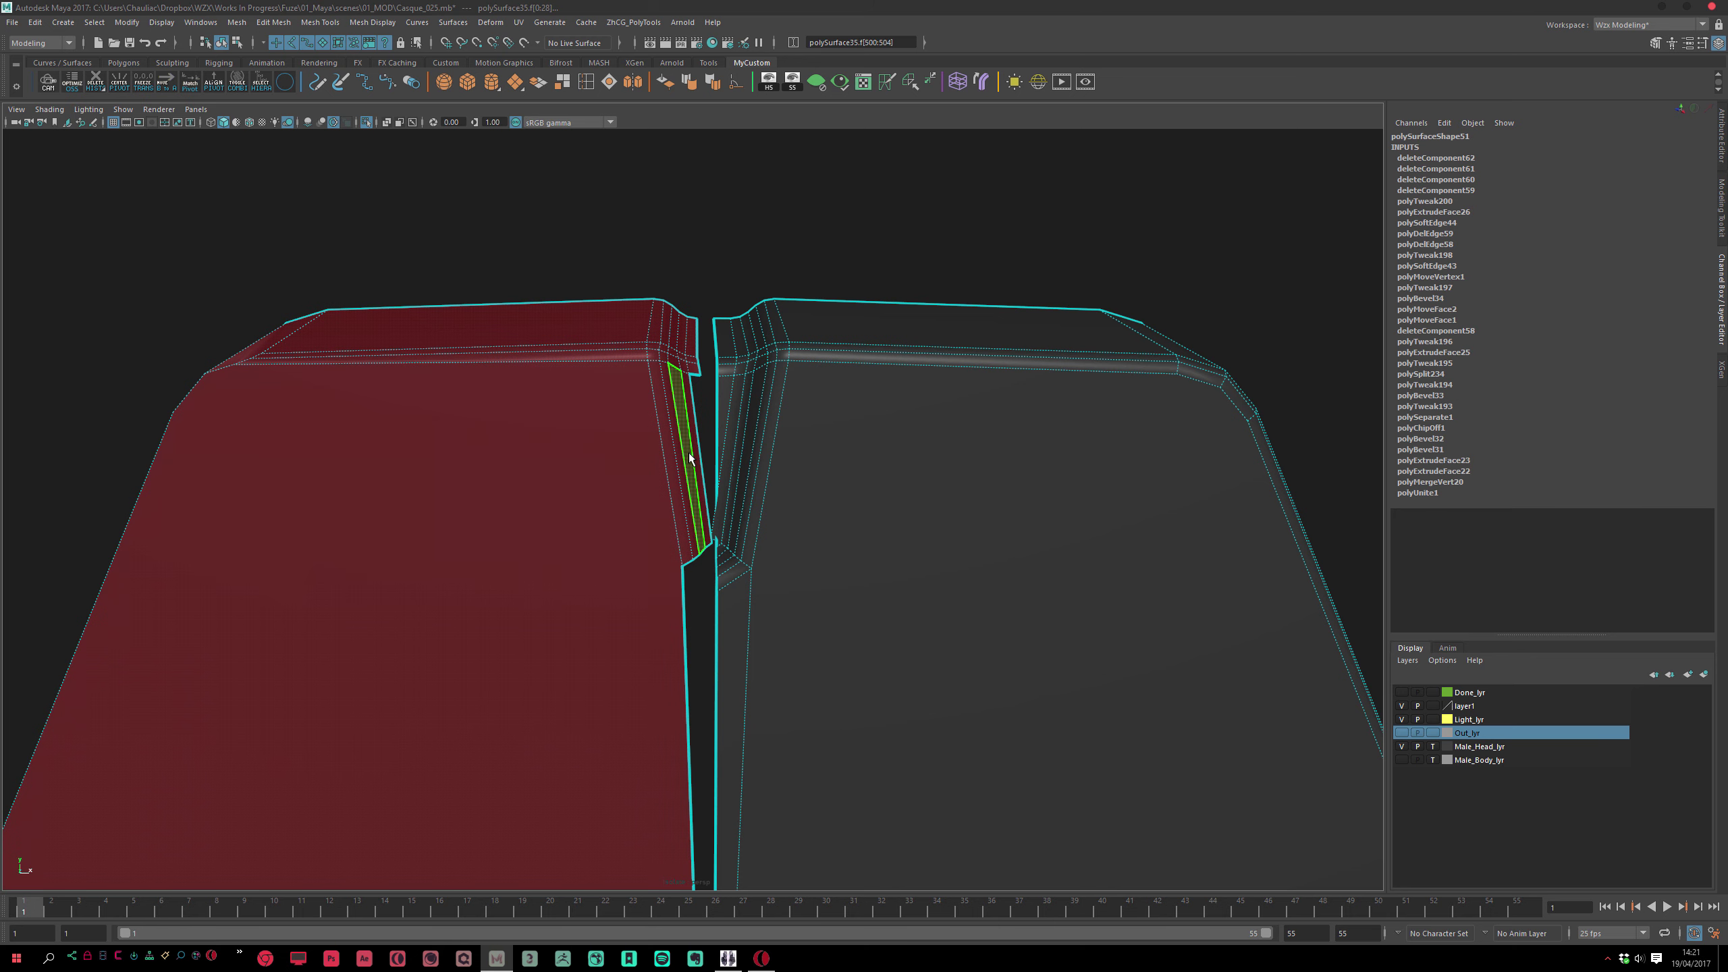
key(Delete)
Select the open border edges along the remaining half's centre cut beside the top notch
alt+right_drag(606, 416, 777, 557)
right_drag(771, 564, 724, 573)
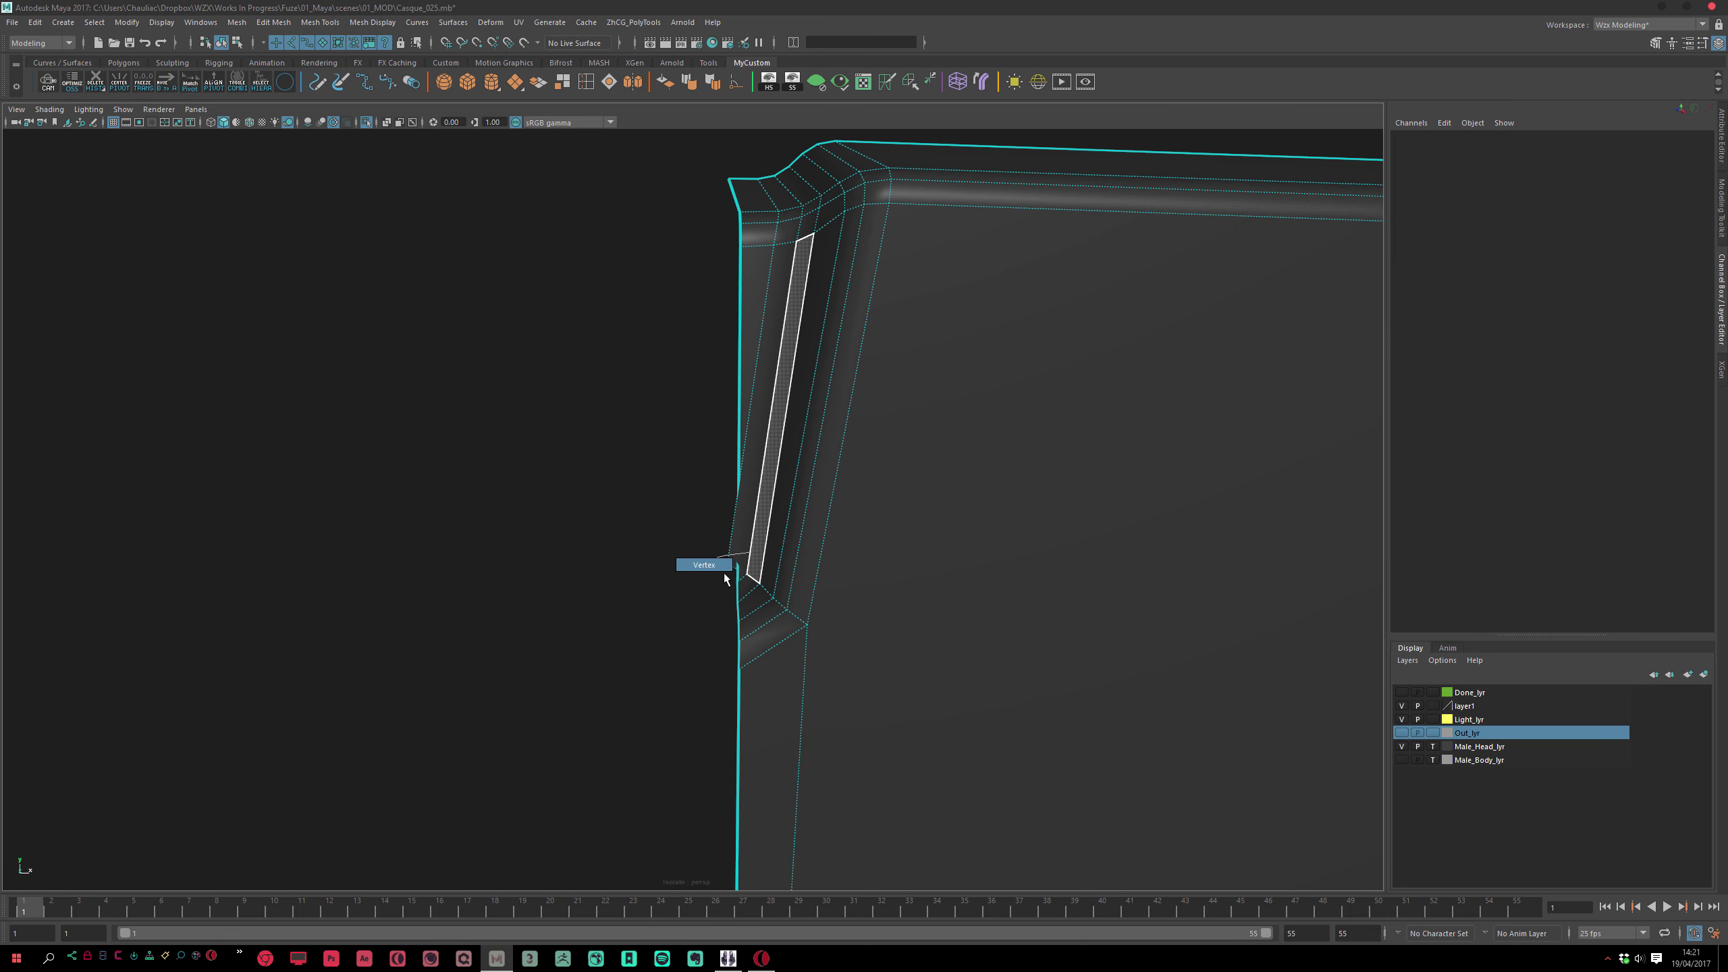
click(727, 572)
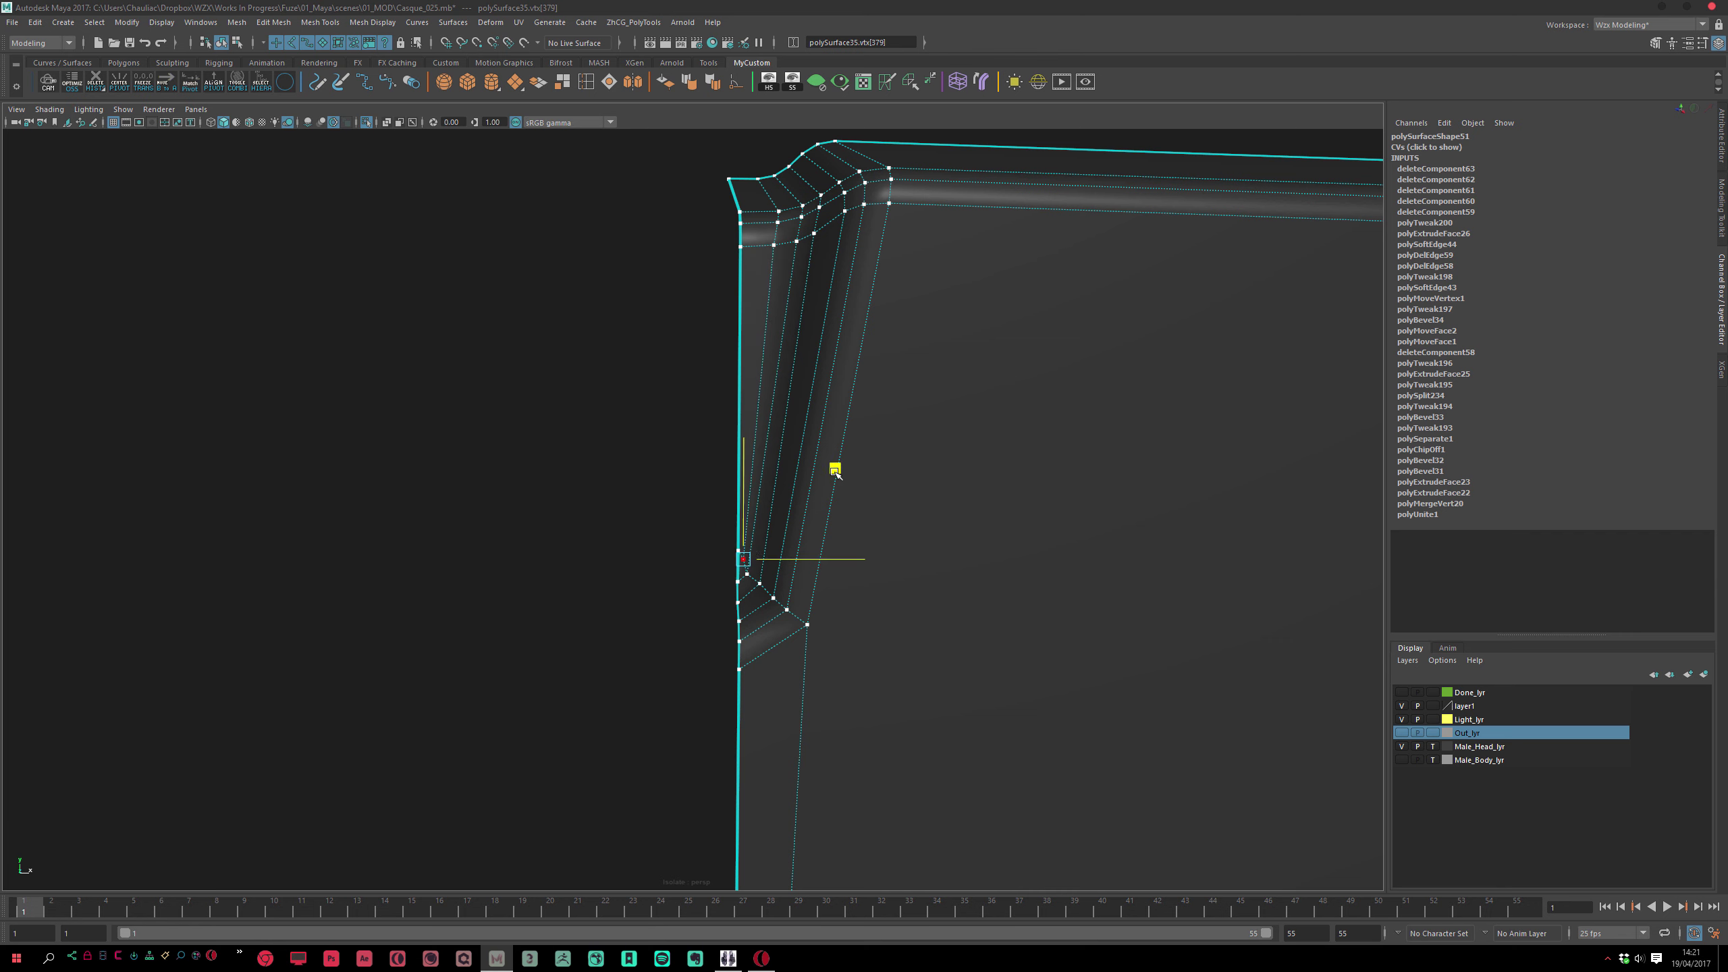
right_drag(780, 437, 757, 377)
double_click(743, 351)
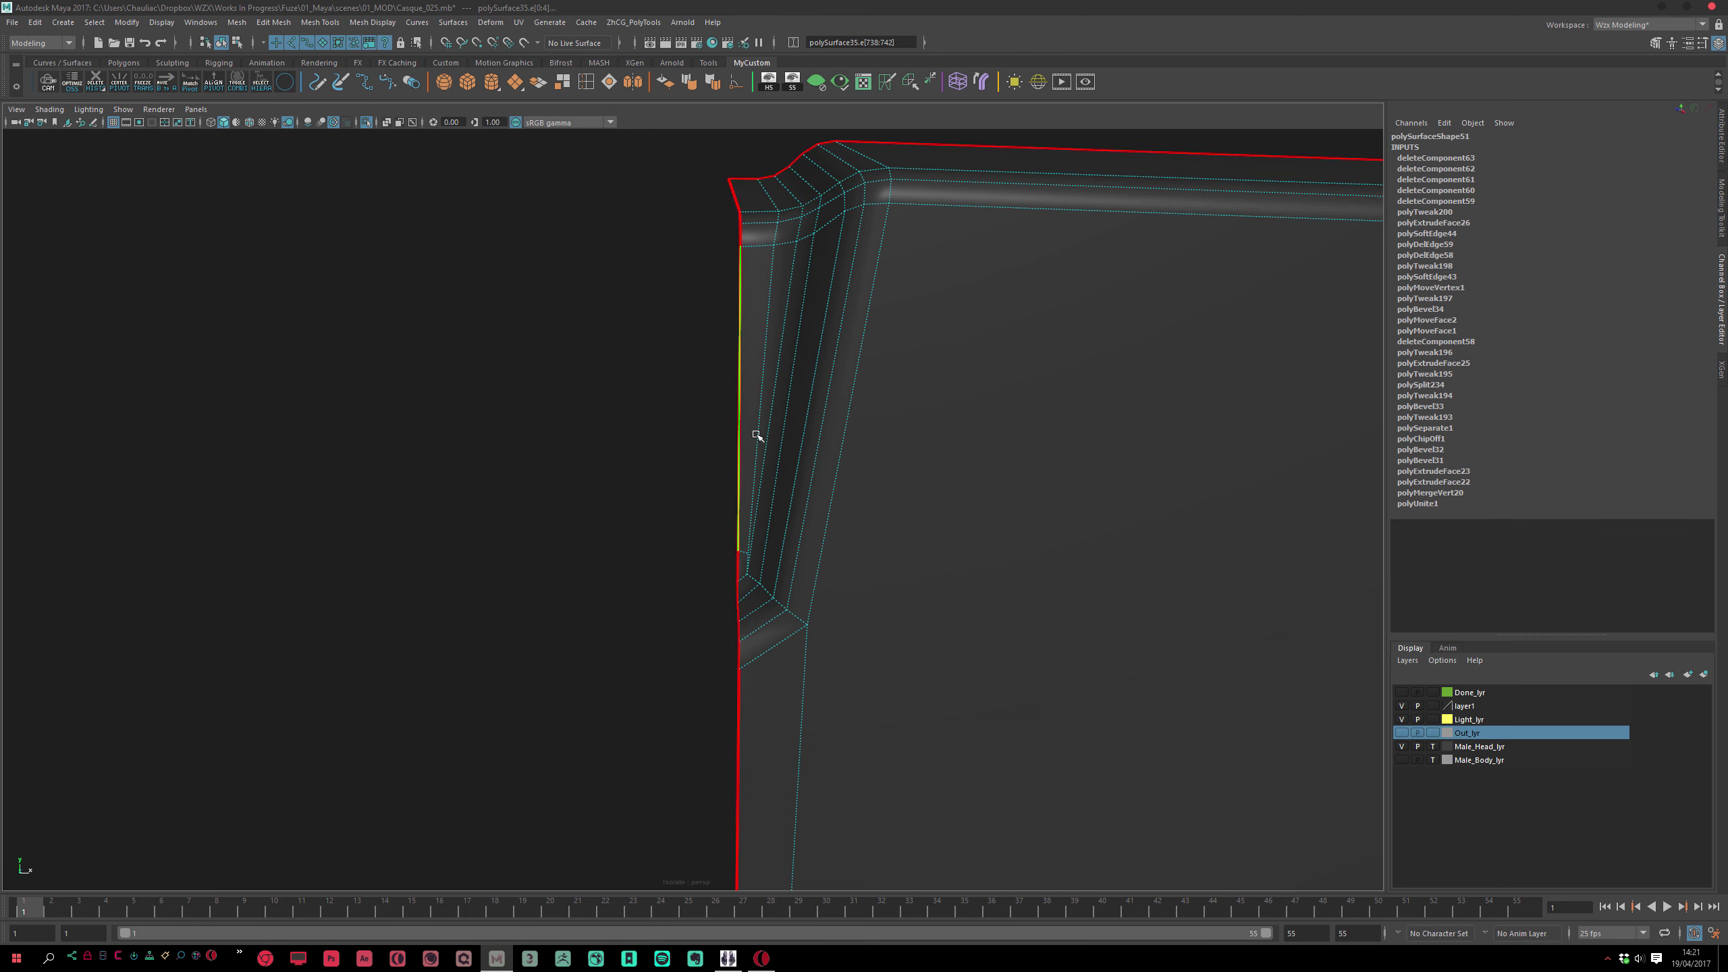
alt+right_drag(756, 435, 679, 536)
alt+right_drag(650, 444, 841, 874)
click(718, 354)
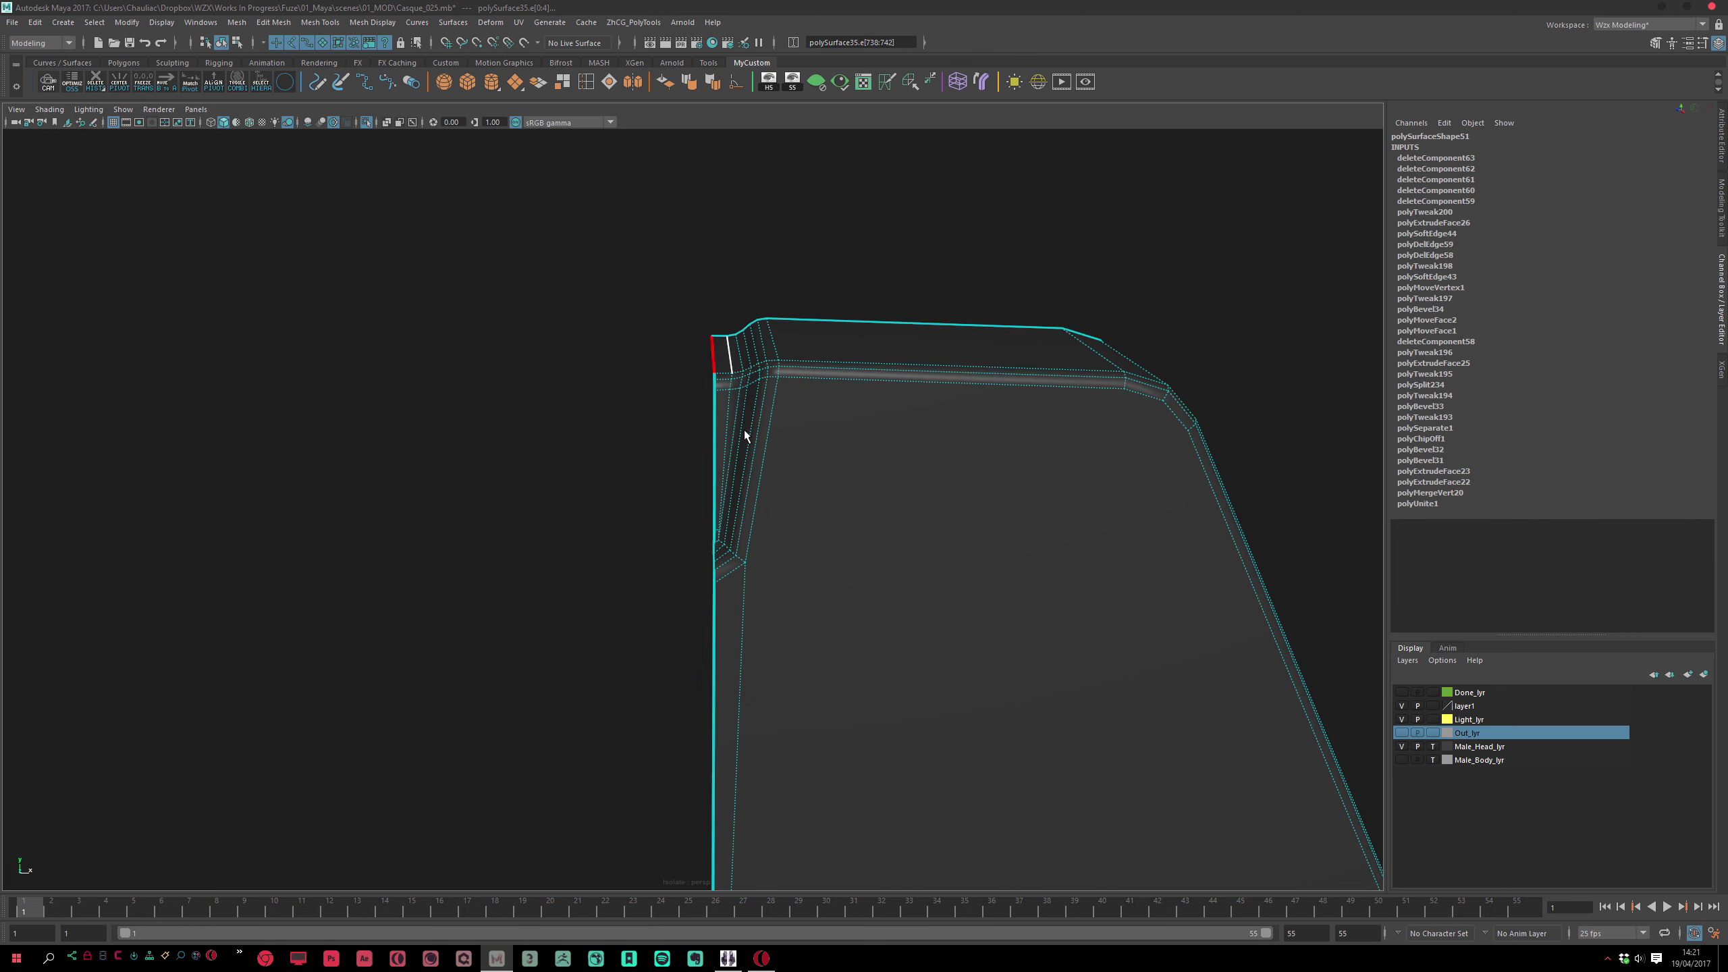
Extend the selection to the open border edges along the centre cut above and below the recess
alt+right_drag(744, 430, 653, 538)
alt+middle_drag(653, 538, 652, 318)
alt+middle_drag(688, 704, 699, 333)
alt+right_drag(646, 504, 687, 561)
alt+drag(683, 552, 669, 401)
alt+right_drag(632, 490, 680, 573)
alt+drag(680, 573, 689, 507)
click(743, 614)
click(747, 596)
shift+double_click(740, 355)
alt+drag(805, 400, 722, 302)
alt+right_drag(723, 302, 741, 308)
alt+drag(741, 309, 735, 379)
alt+drag(689, 530, 694, 600)
alt+middle_drag(694, 600, 683, 470)
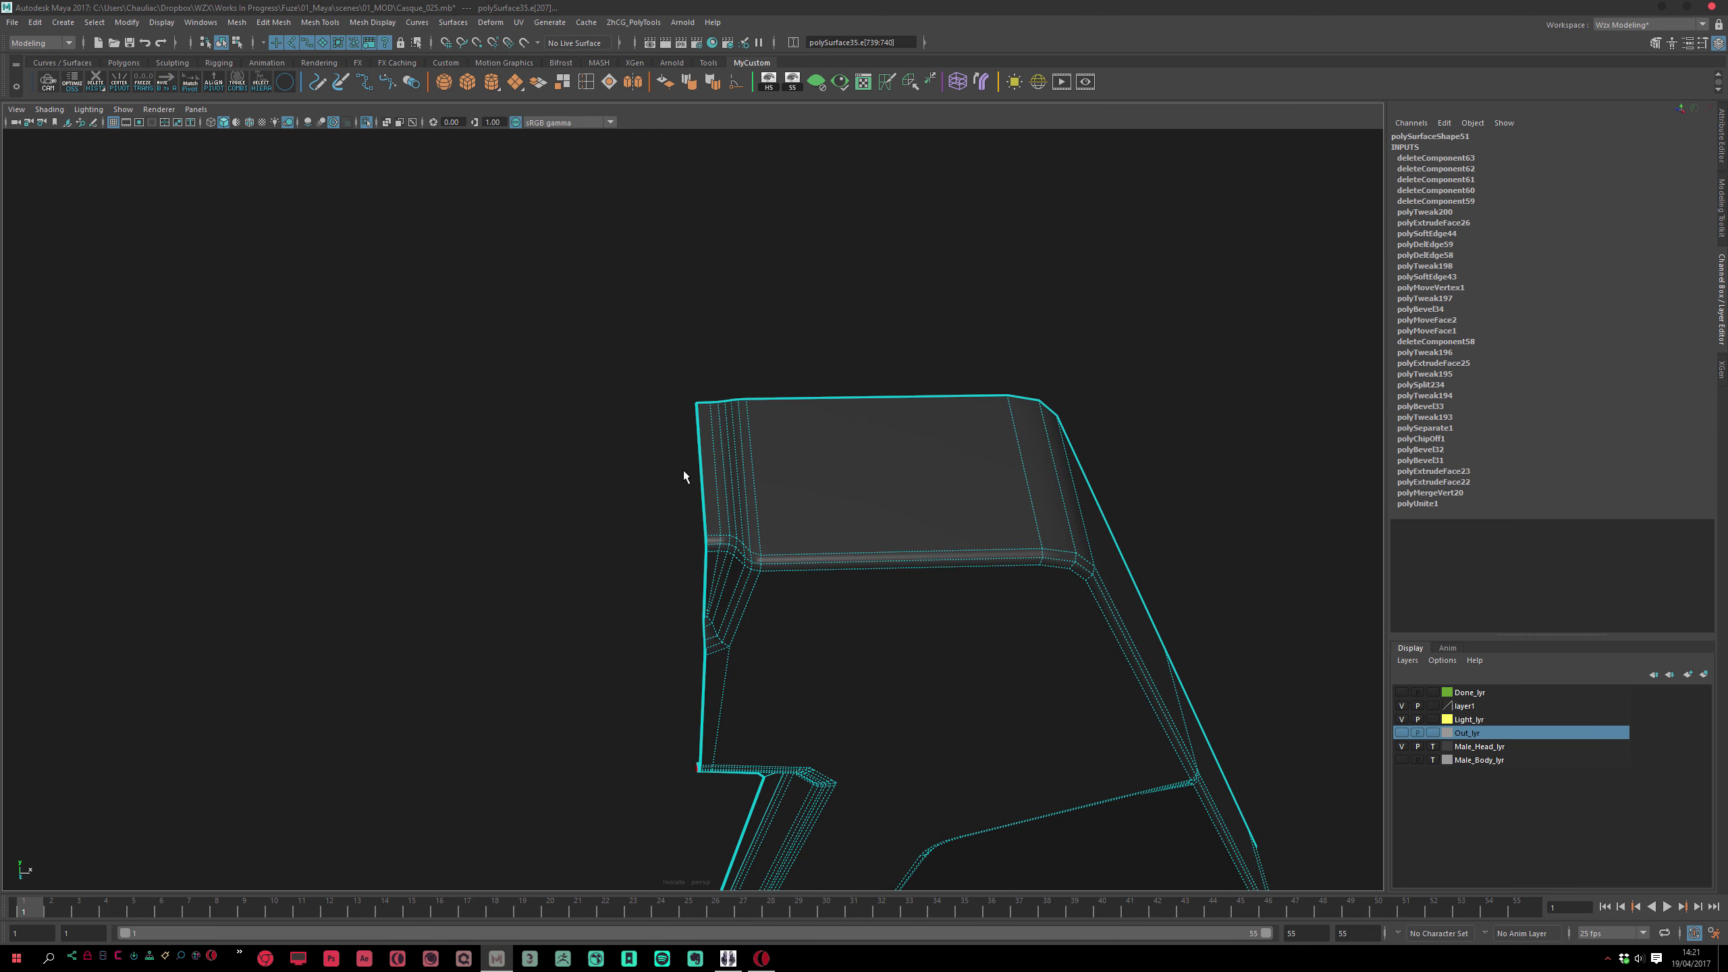
double_click(701, 460)
Flatten the selected centre border edges along the X axis and try snapping them to the grid
alt+drag(767, 529, 716, 482)
right_drag(847, 589, 807, 650)
drag(805, 679, 178, 672)
key(w)
alt+drag(604, 784, 606, 749)
drag(728, 623, 679, 693)
alt+drag(602, 617, 633, 675)
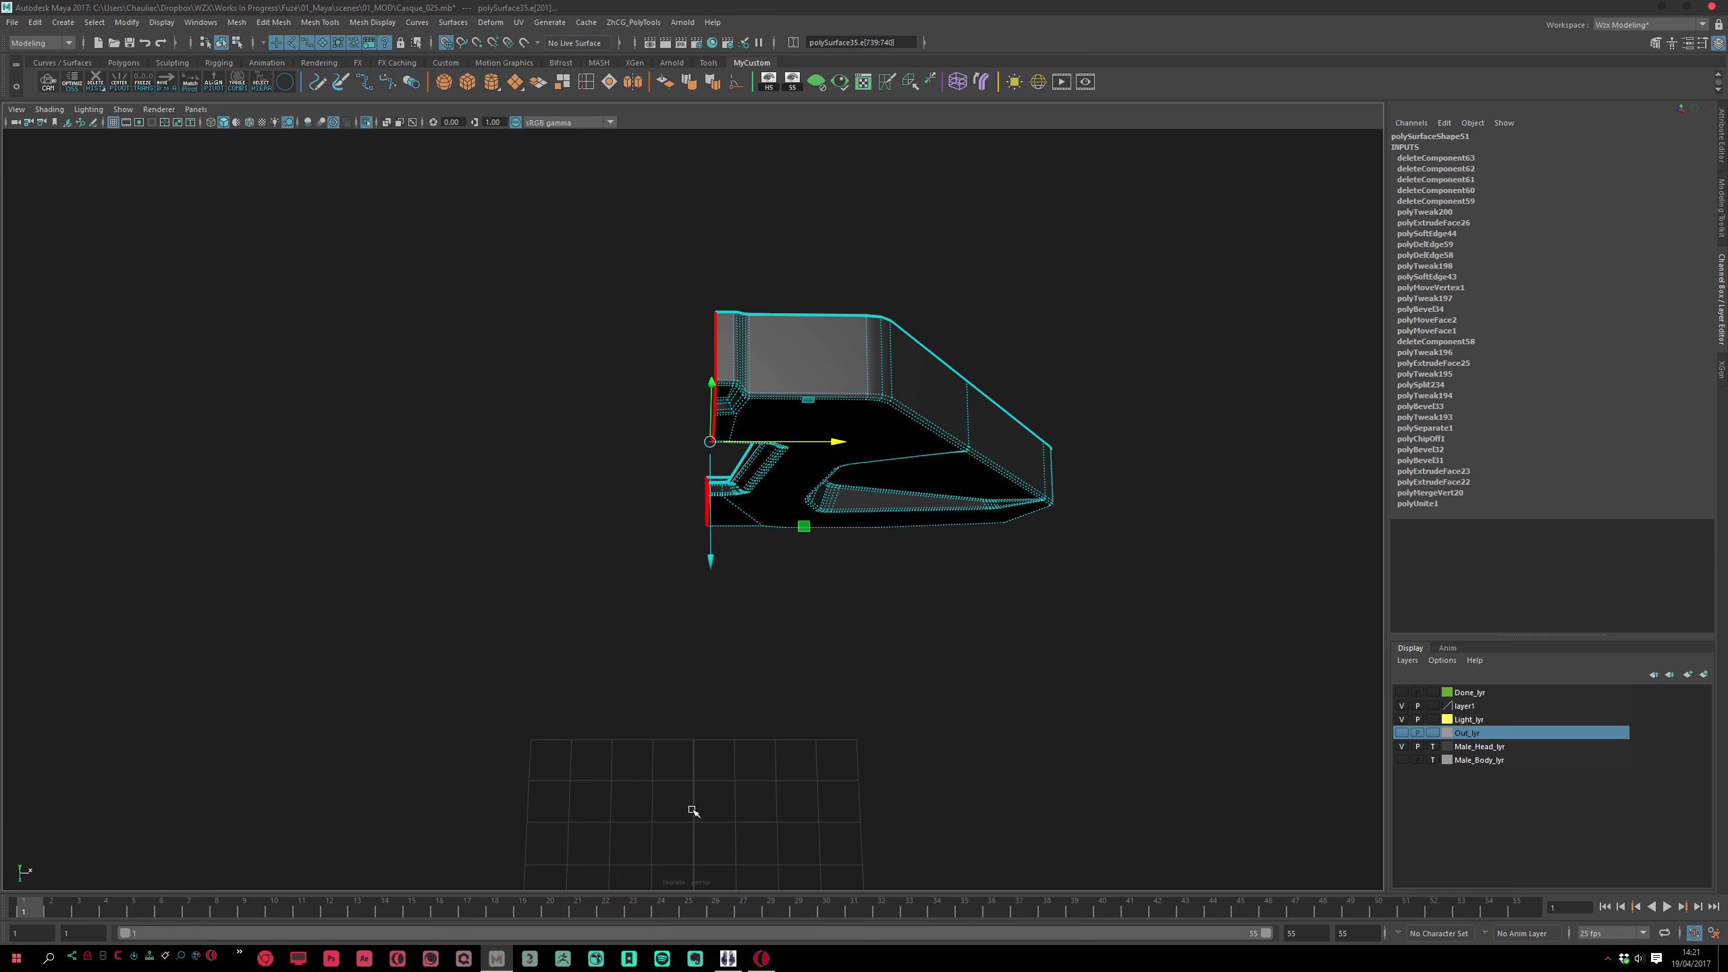
Return to object mode and snap the half's pivot to a vertex on its centre border
key(F8)
key(v)
middle_drag(643, 500, 565, 366)
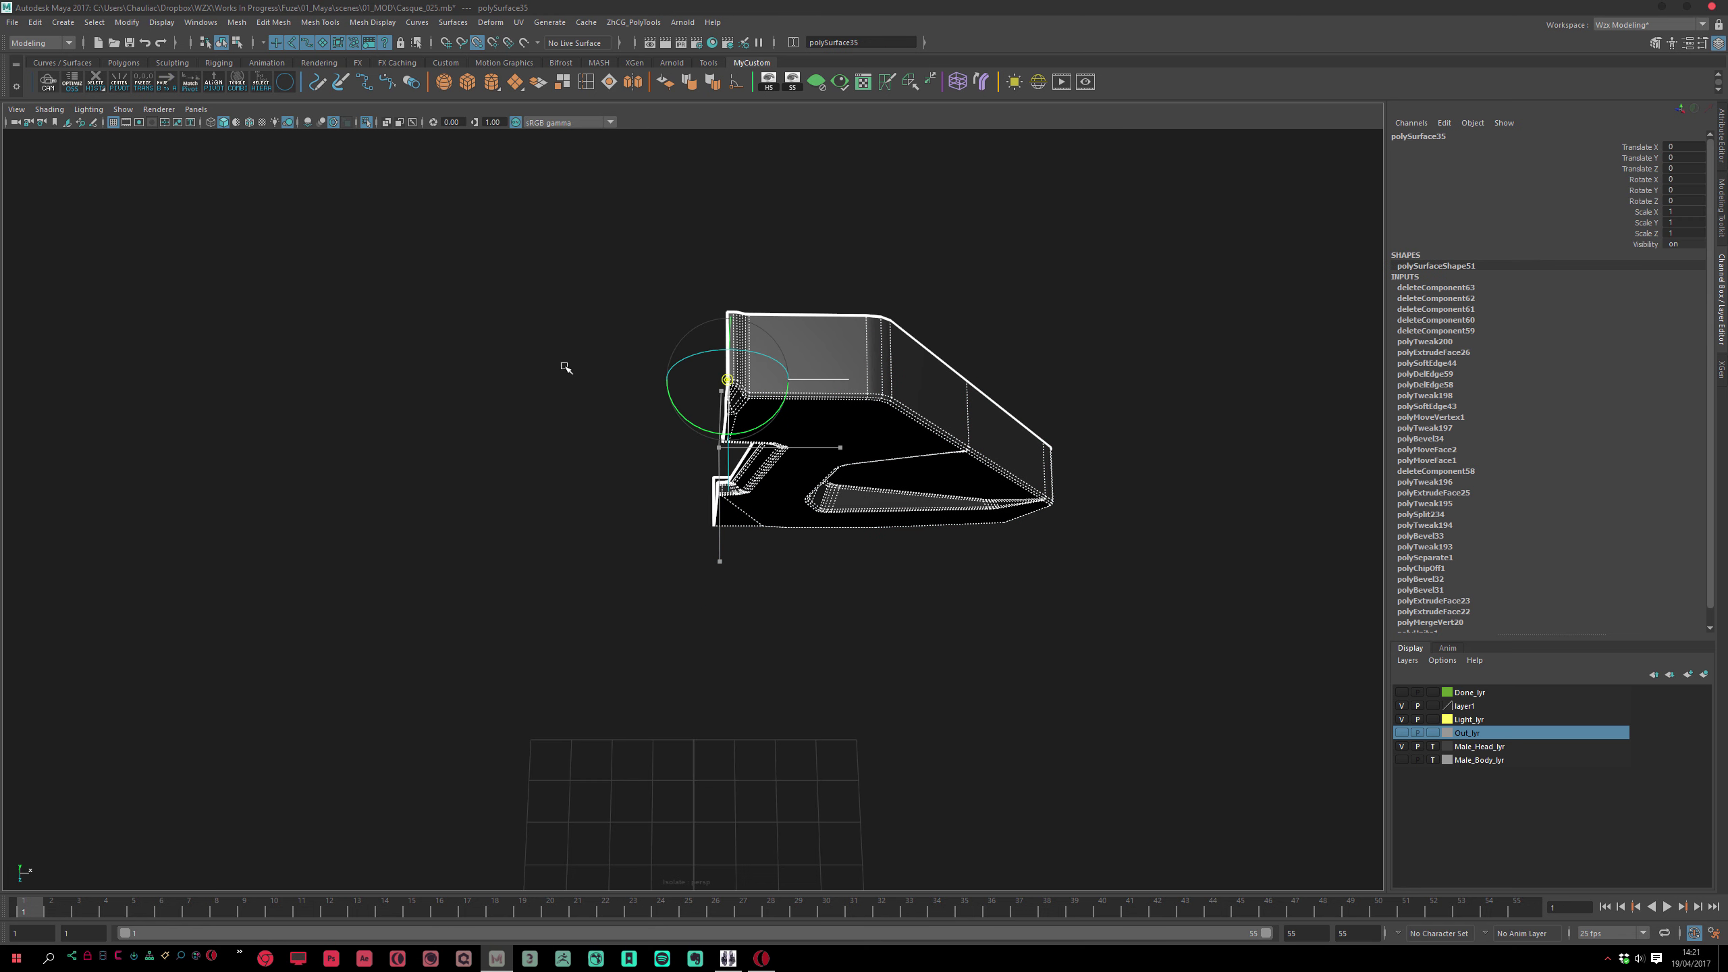
alt+drag(348, 294, 303, 199)
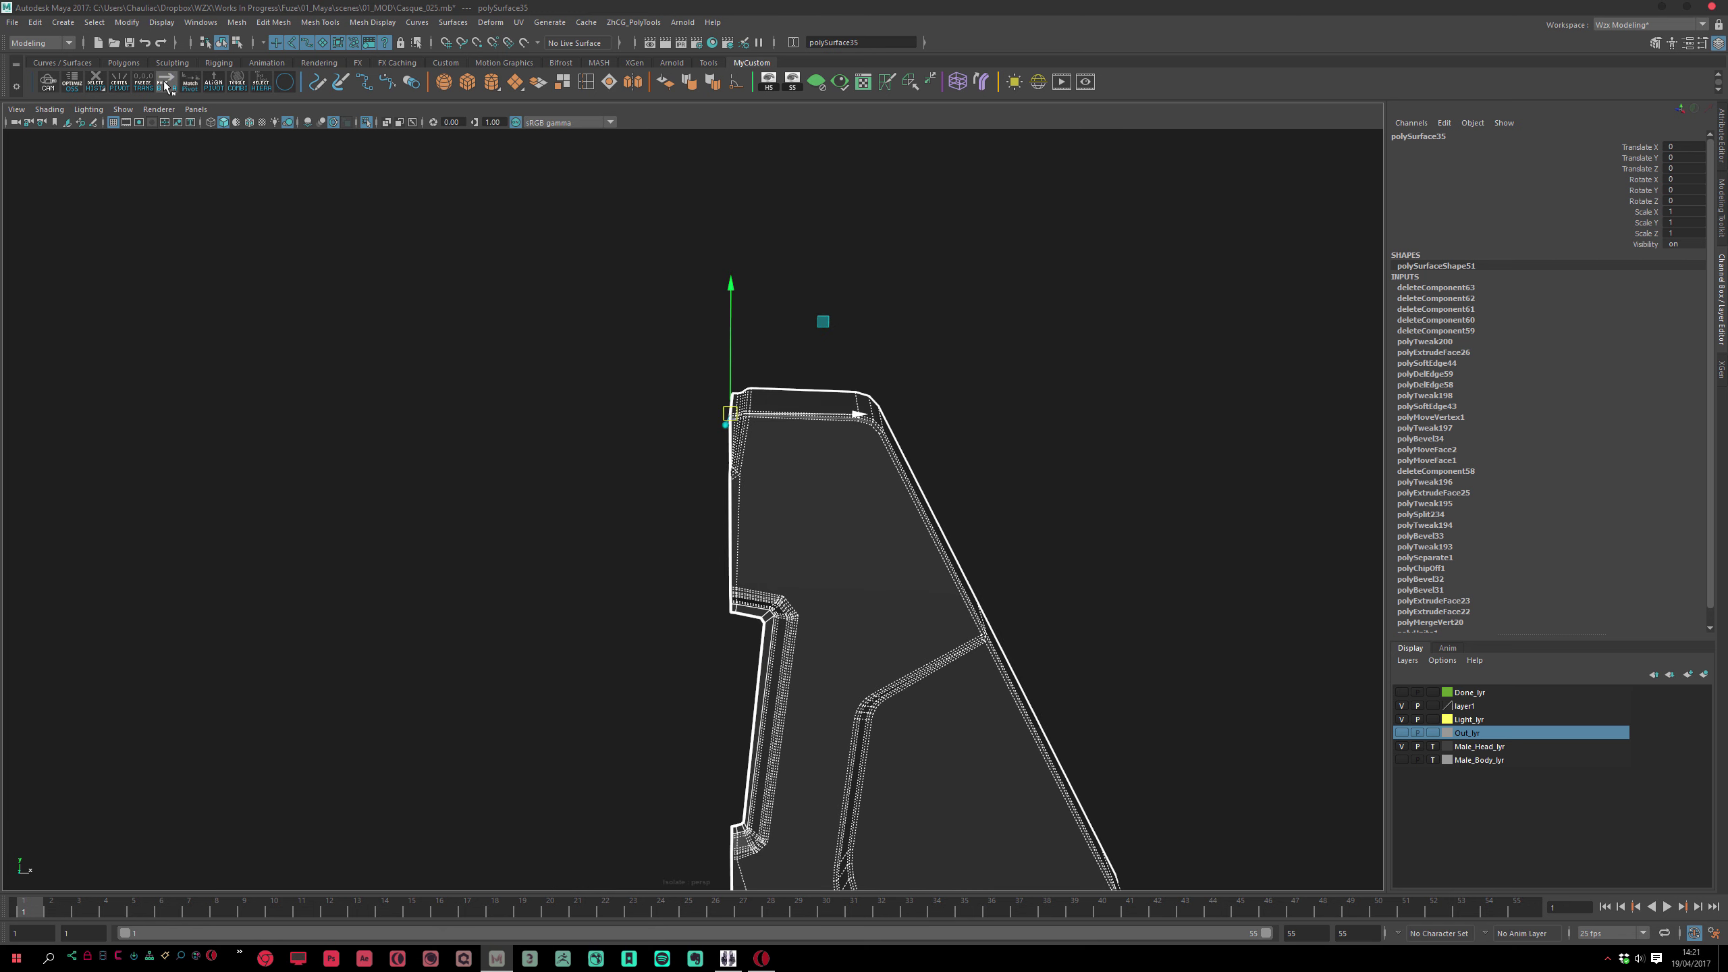
Create a mirrored duplicate of the beveled half with Scale X -1
click(100, 88)
scroll(445, 343, down, 4)
mouse_move(573, 418)
alt+mouse_down()
mouse_move(578, 440)
mouse_move(599, 432)
mouse_move(579, 448)
alt+mouse_up()
key(ctrl+shift+d)
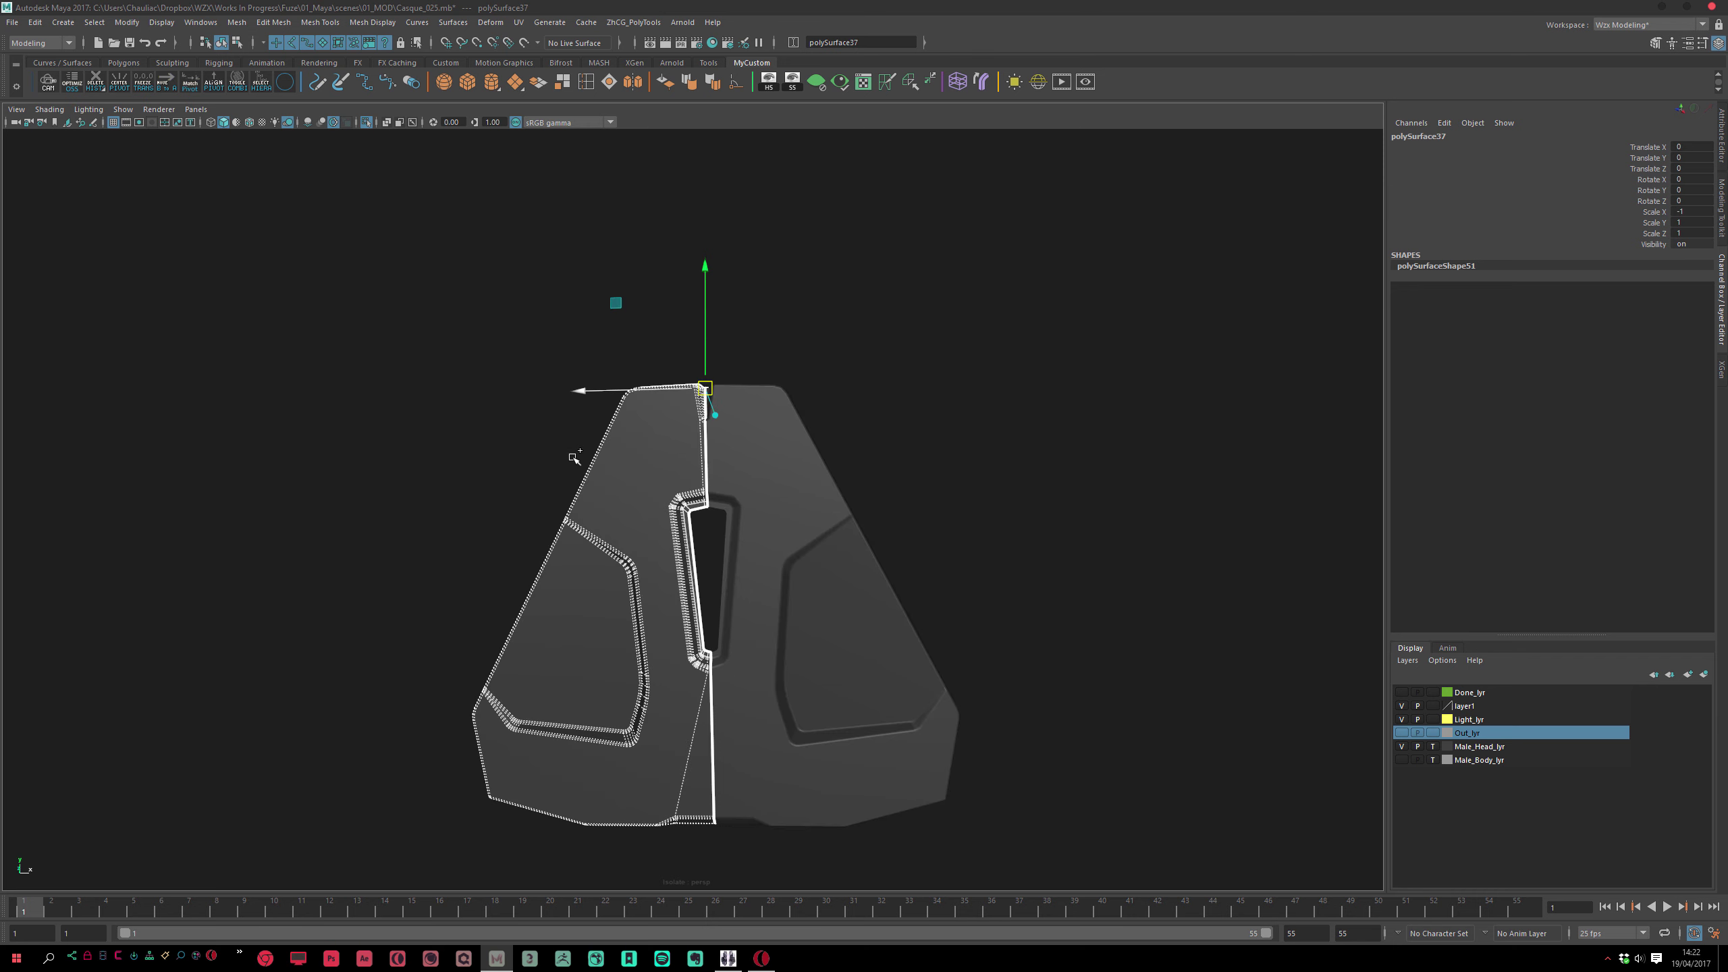
Combine the two halves and merge their vertices with a distance threshold of 0.001
drag(805, 409, 491, 561)
click(236, 22)
click(268, 67)
key(m)
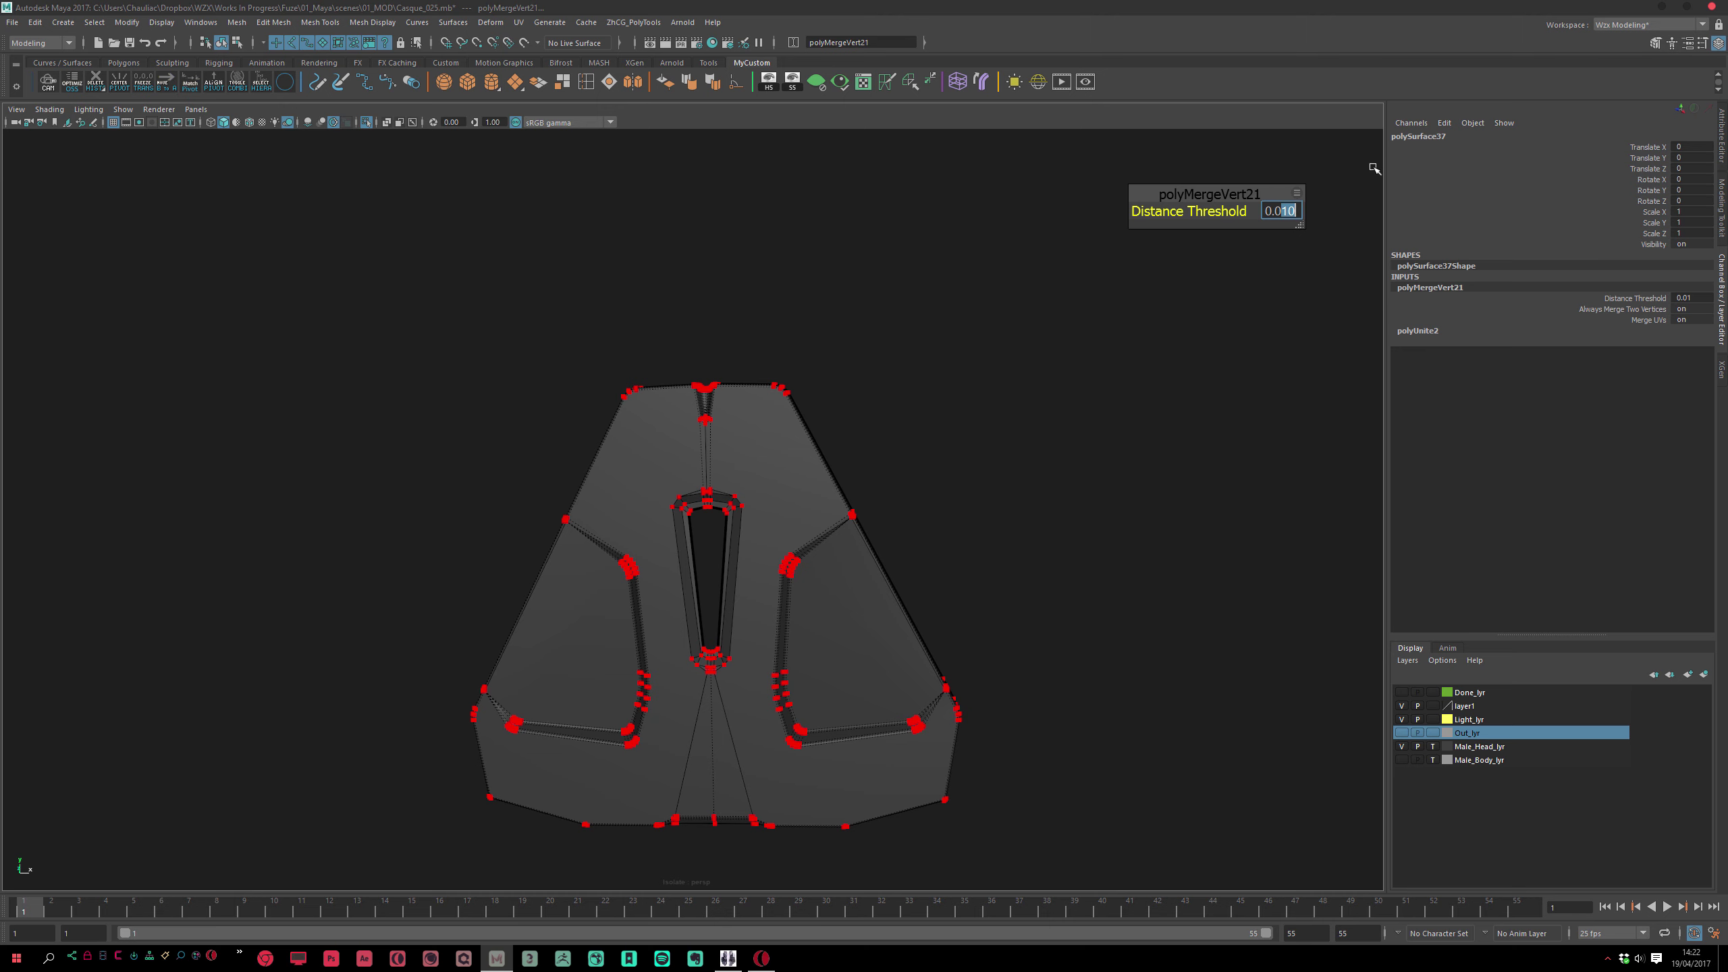
click(921, 374)
scroll(875, 529, up, 5)
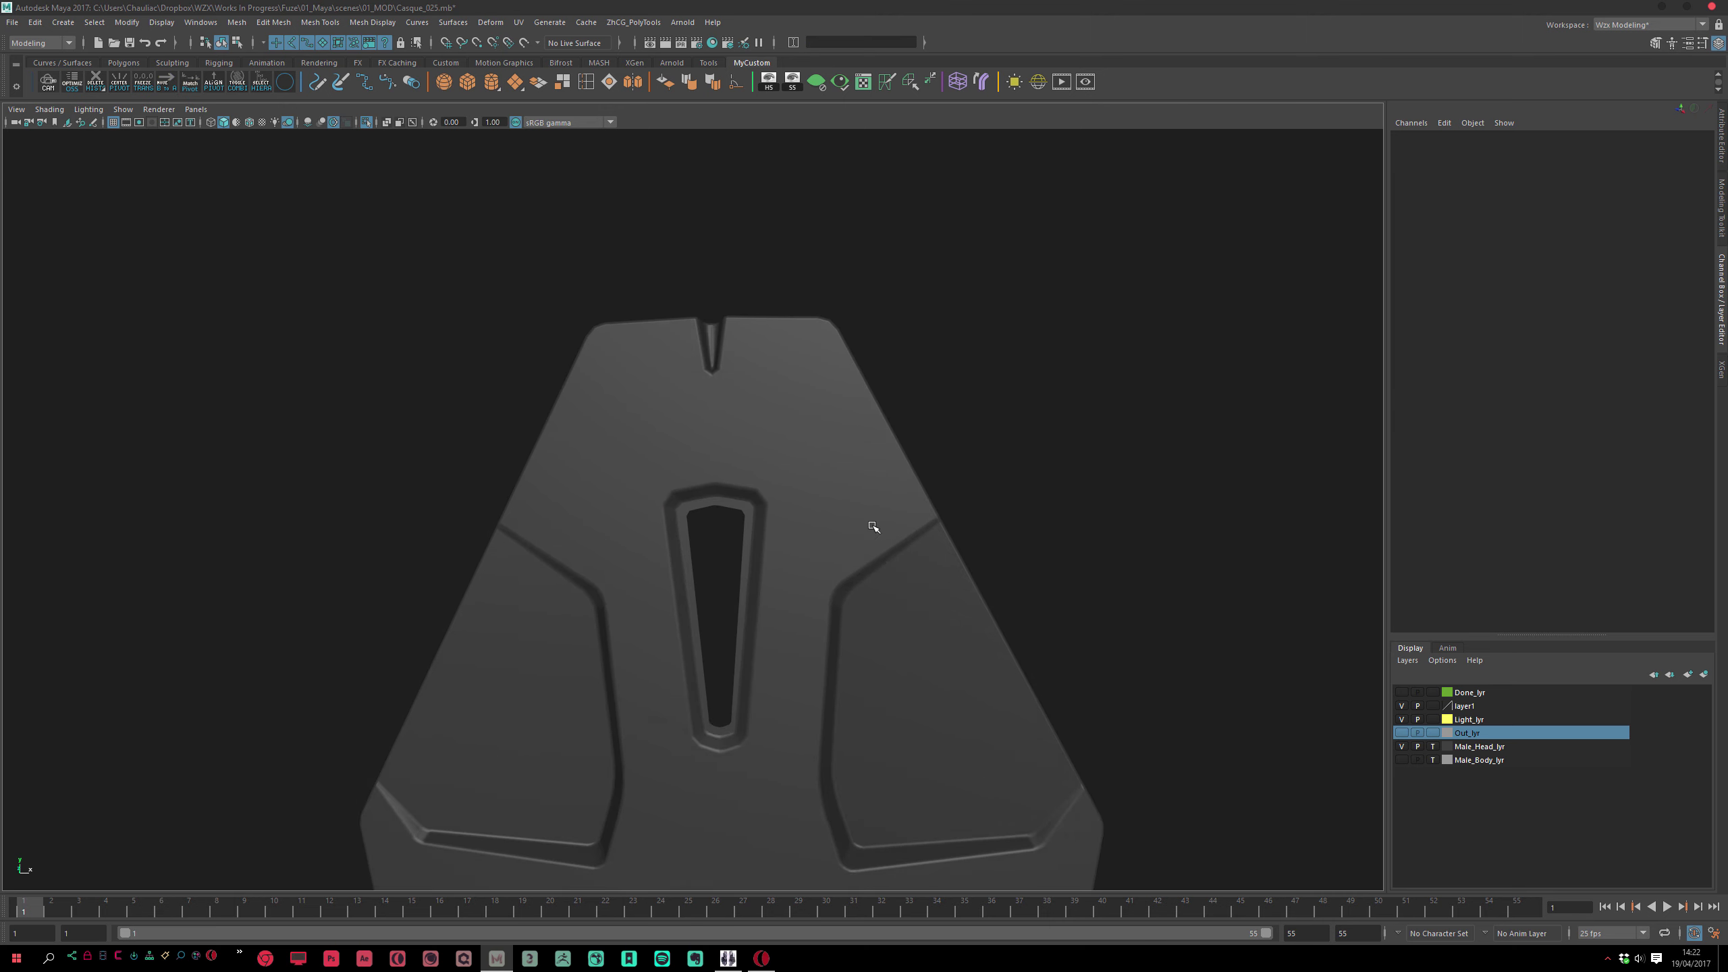
Soften the edges of the combined insert and check its shading from several angles
alt+drag(876, 529, 877, 484)
click(878, 486)
scroll(758, 367, up, 1)
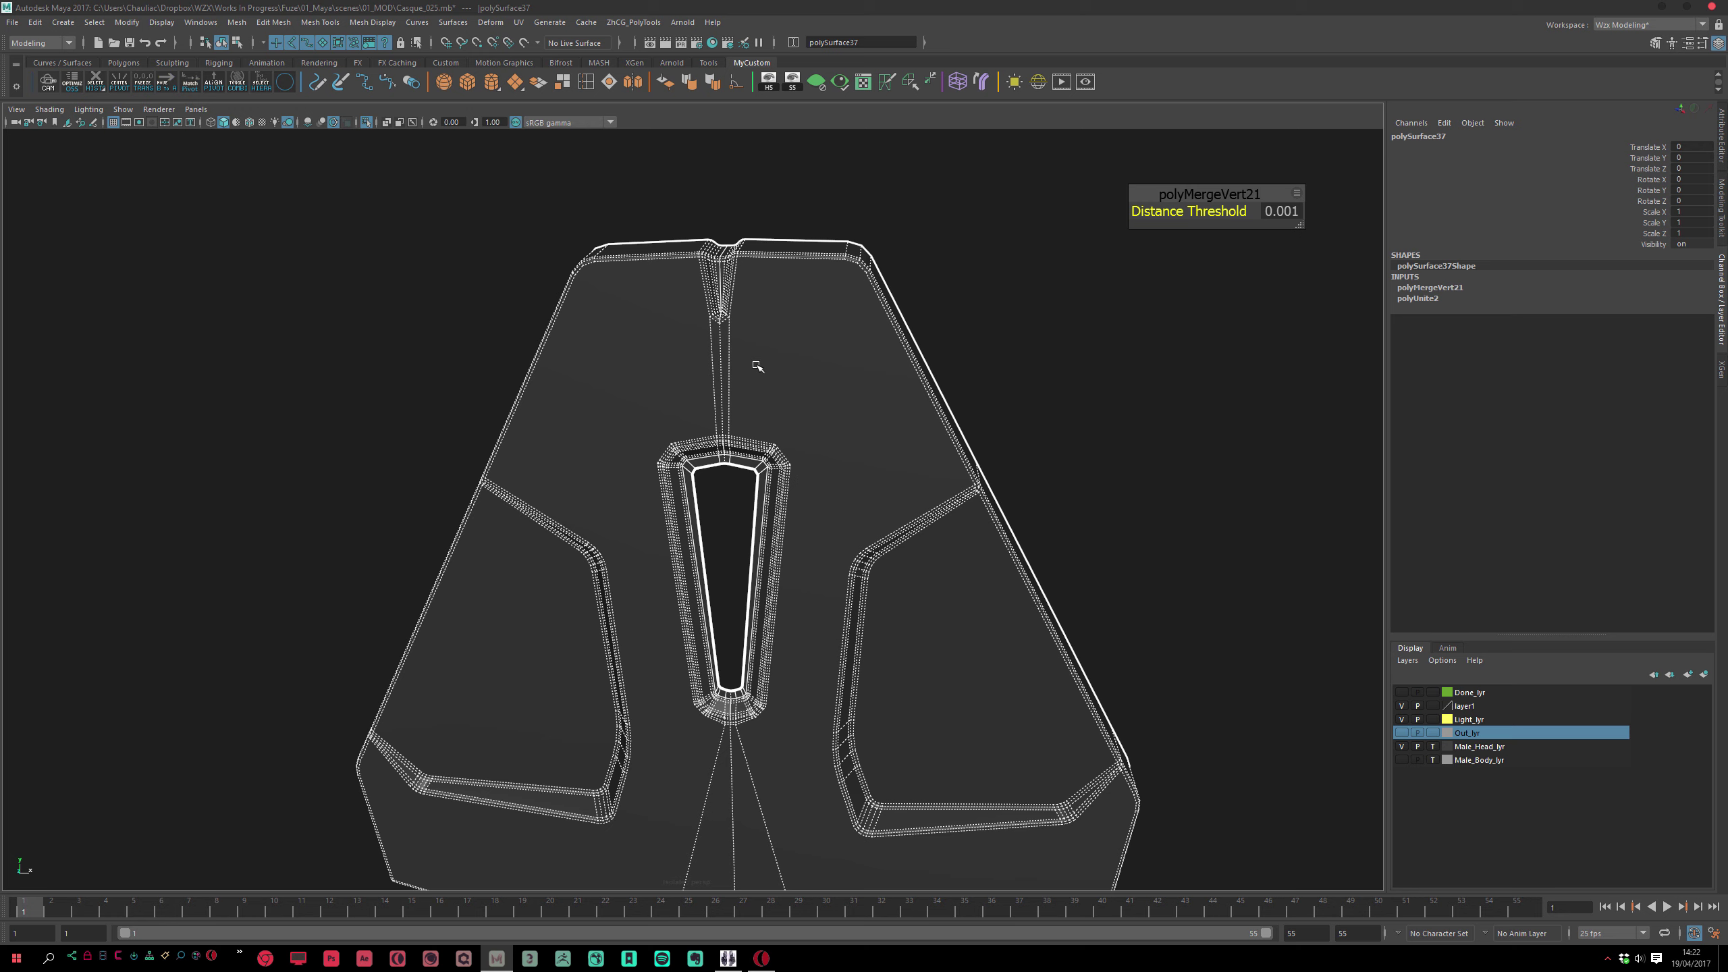
click(690, 82)
click(908, 272)
alt+right_drag(933, 467, 771, 370)
alt+drag(771, 370, 773, 395)
alt+right_drag(823, 511, 729, 413)
mouse_move(729, 413)
alt+mouse_down()
mouse_move(716, 424)
mouse_move(756, 425)
mouse_move(713, 436)
mouse_move(721, 421)
alt+mouse_up()
alt+right_drag(721, 420, 747, 511)
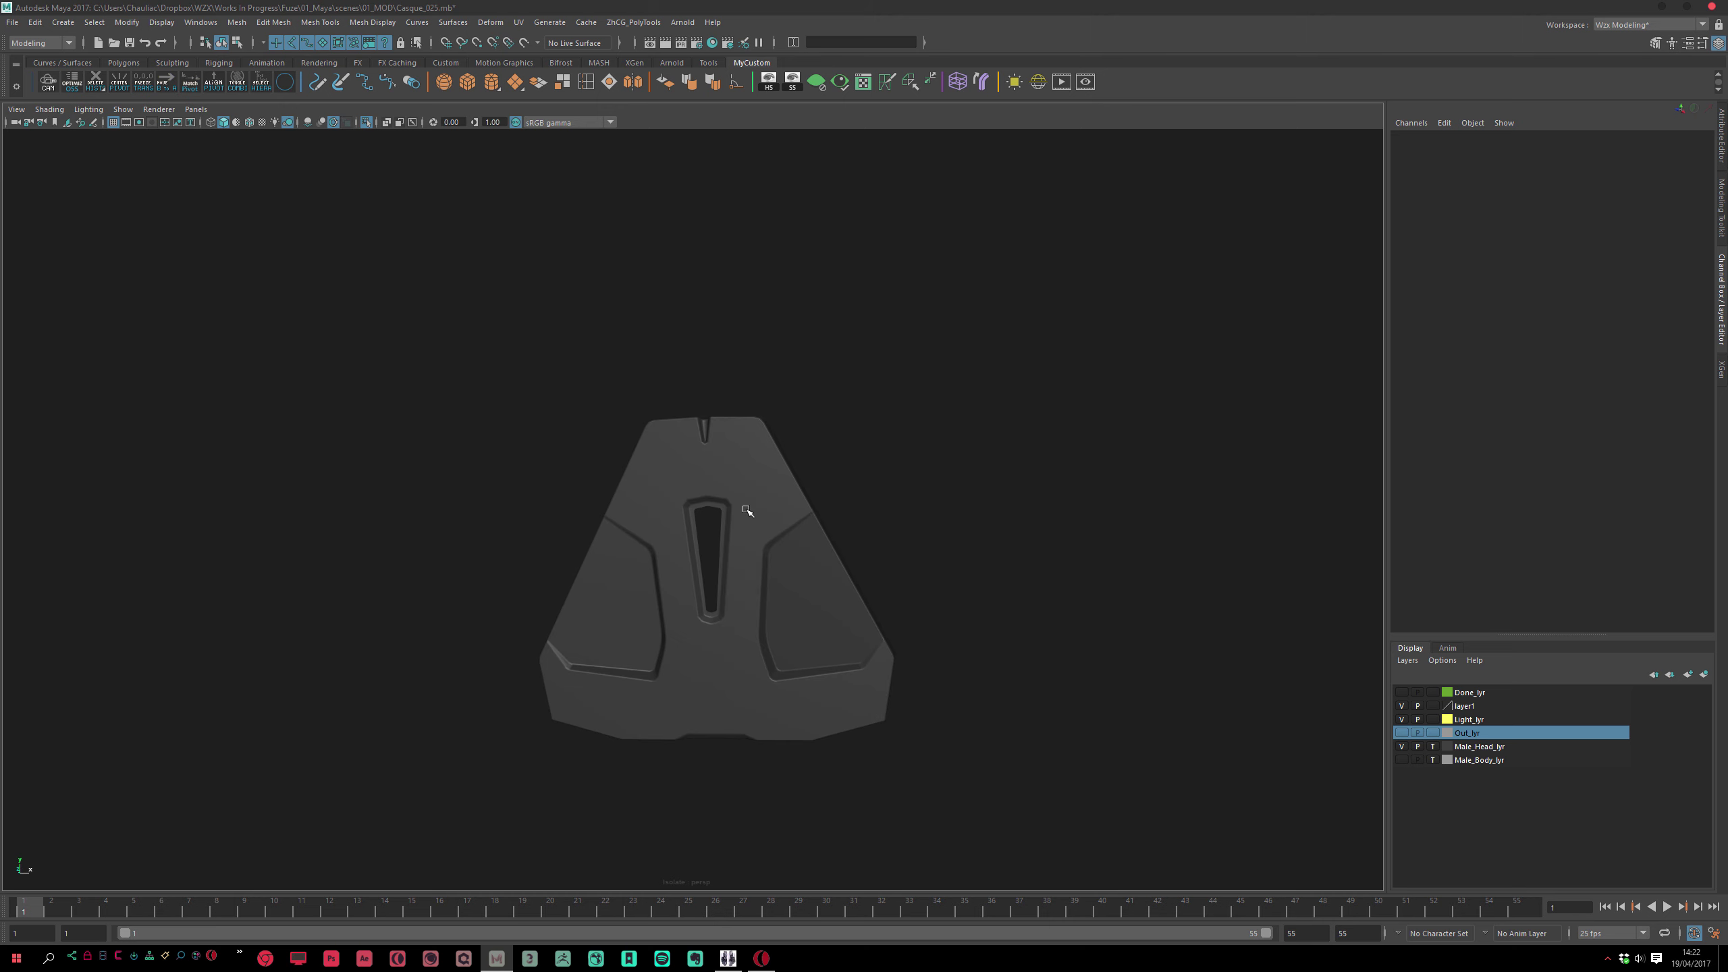
click(776, 448)
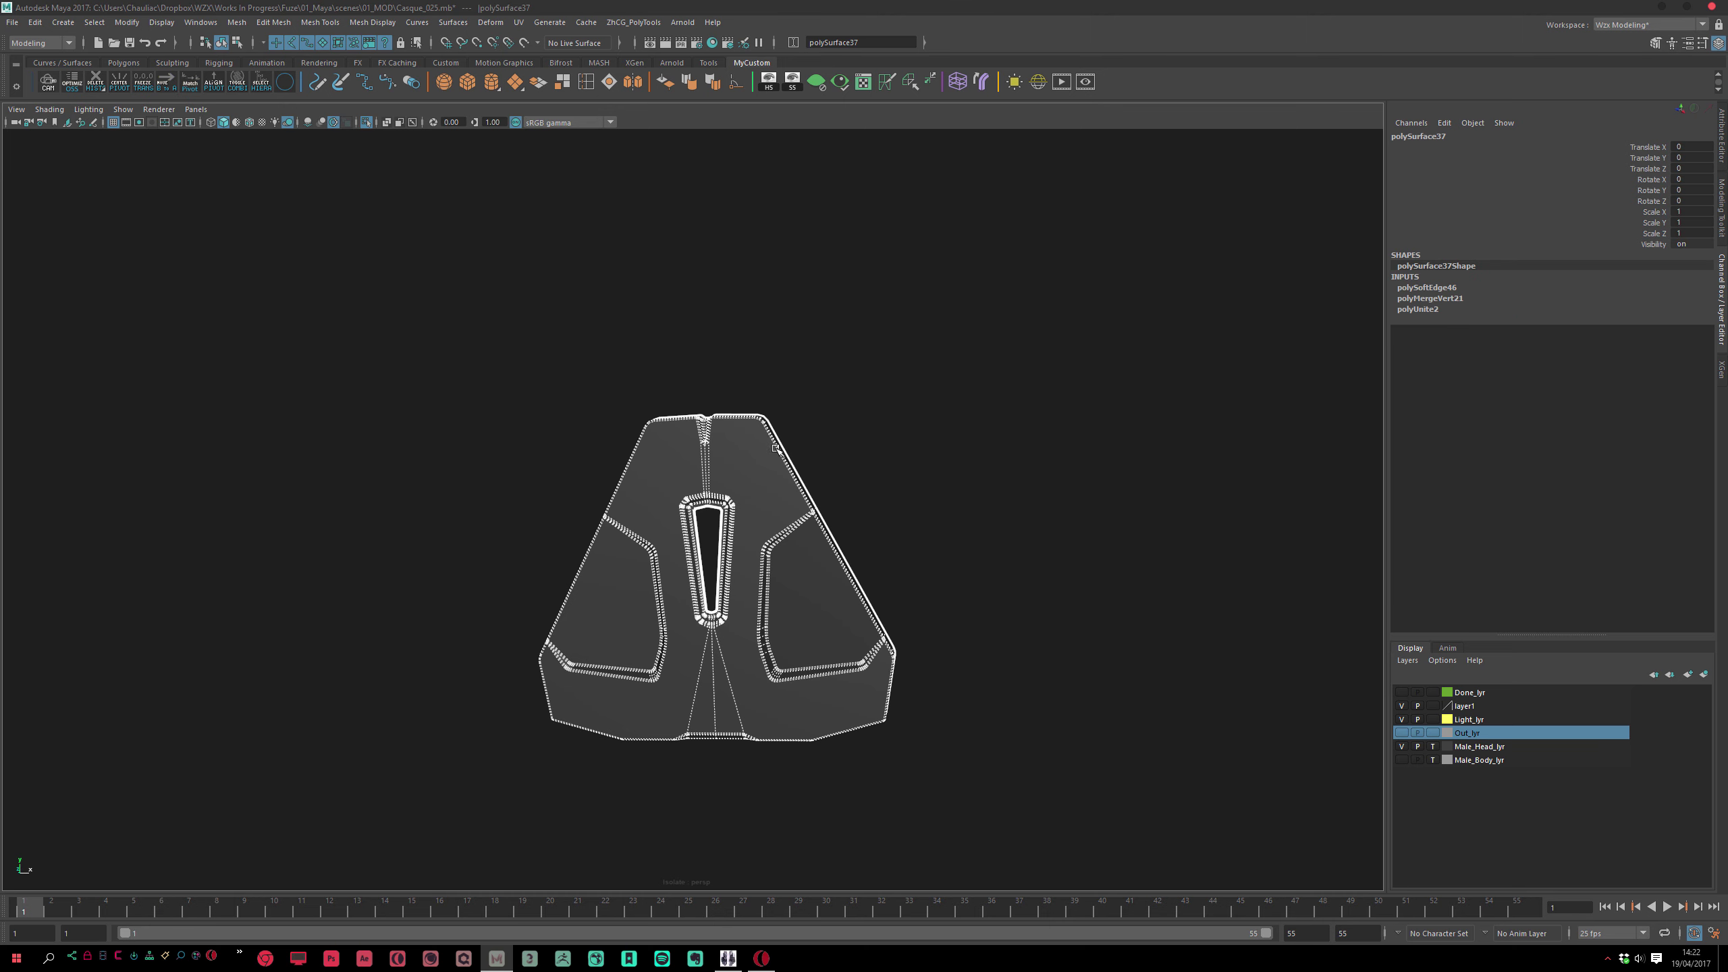
click(532, 359)
Bring the surrounding helmet panels back into view and unhide the gold centre piece
alt+drag(565, 388, 411, 179)
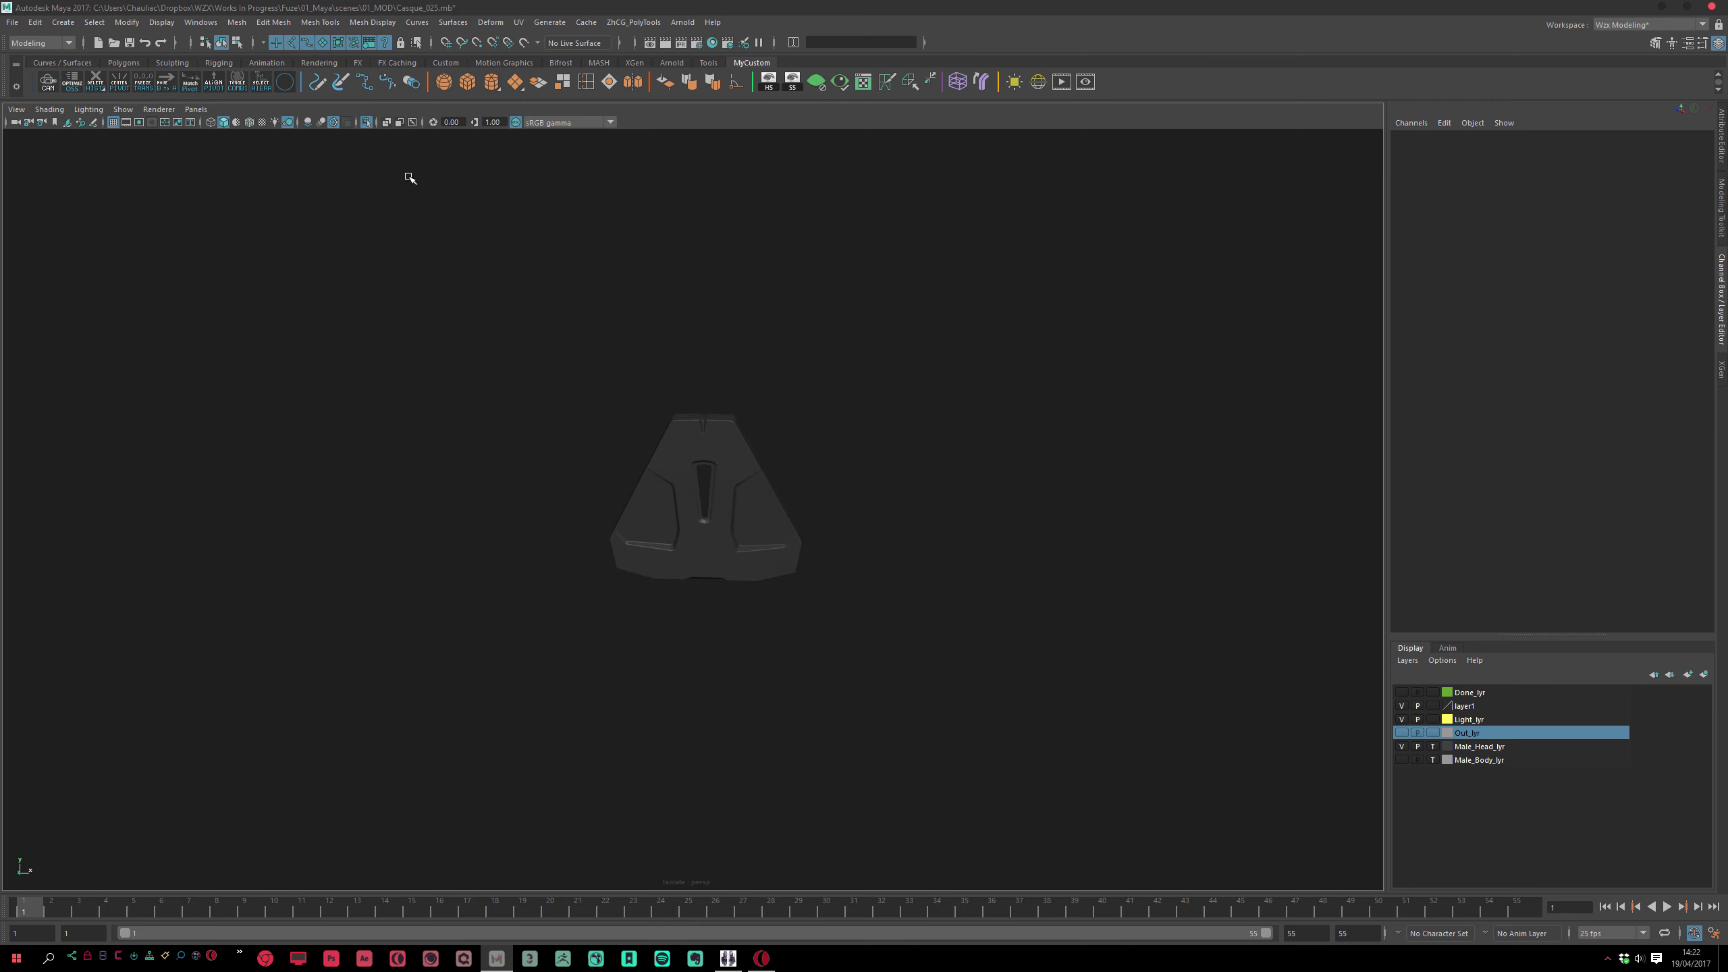
click(366, 122)
alt+drag(385, 258, 672, 501)
click(673, 502)
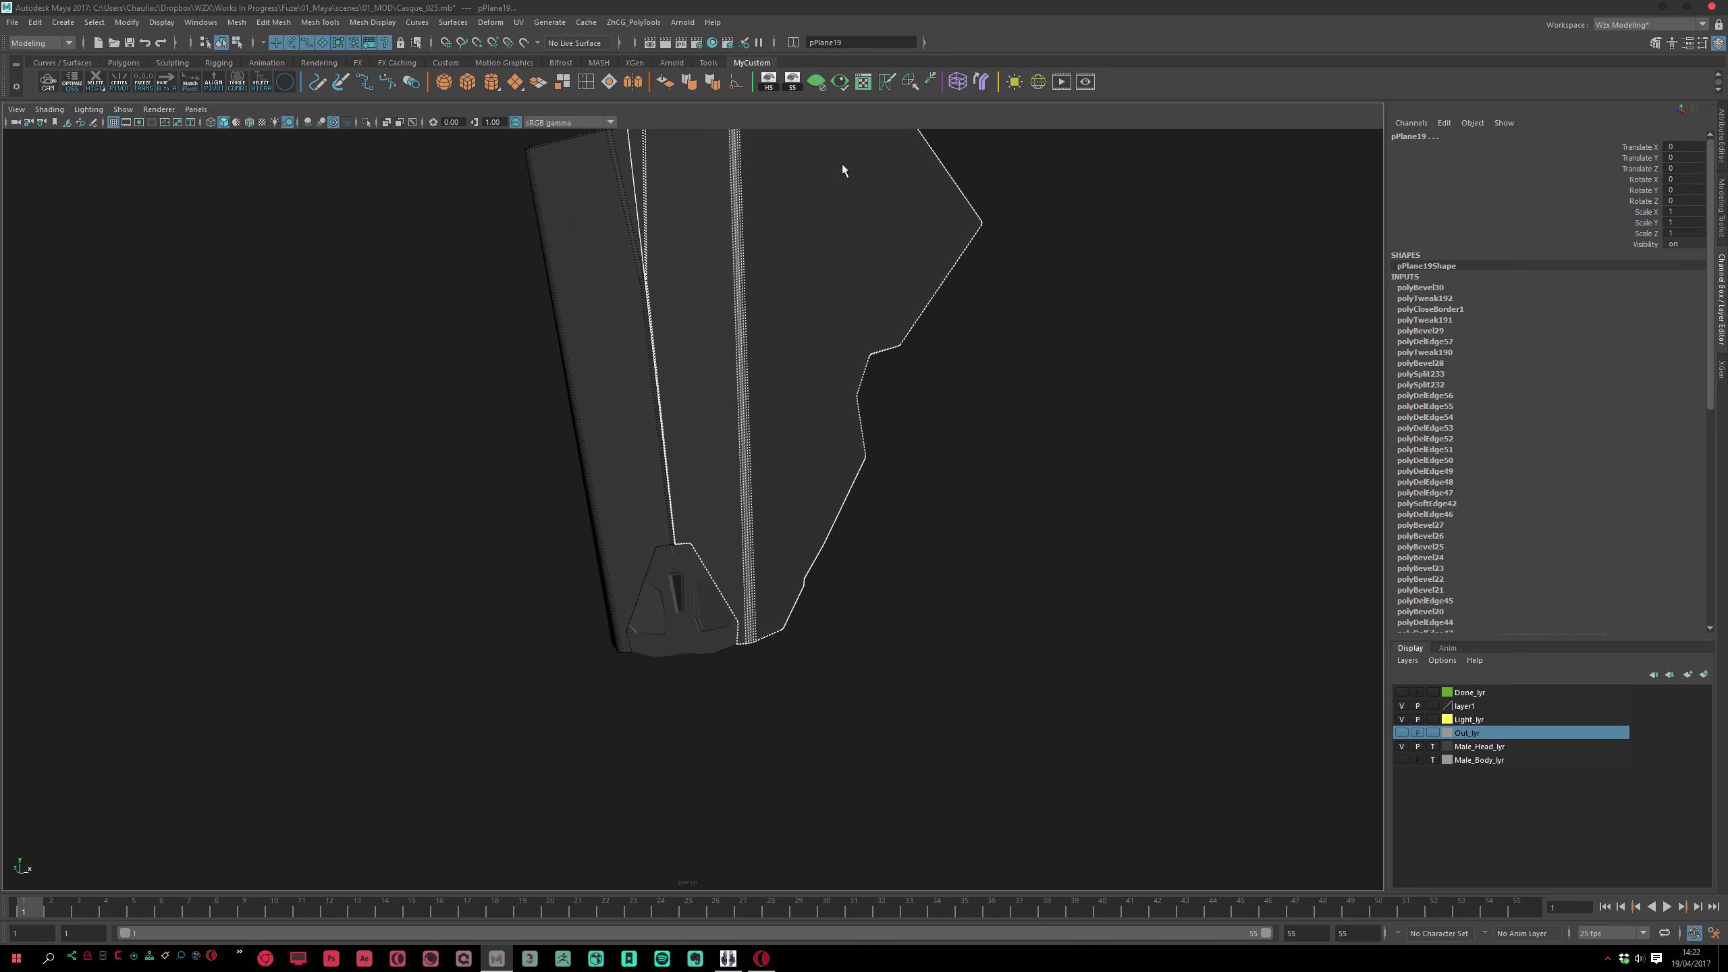
click(840, 82)
scroll(761, 417, up, 5)
Isolate the gold centre piece together with the insert and the helmet's two side panels
click(691, 521)
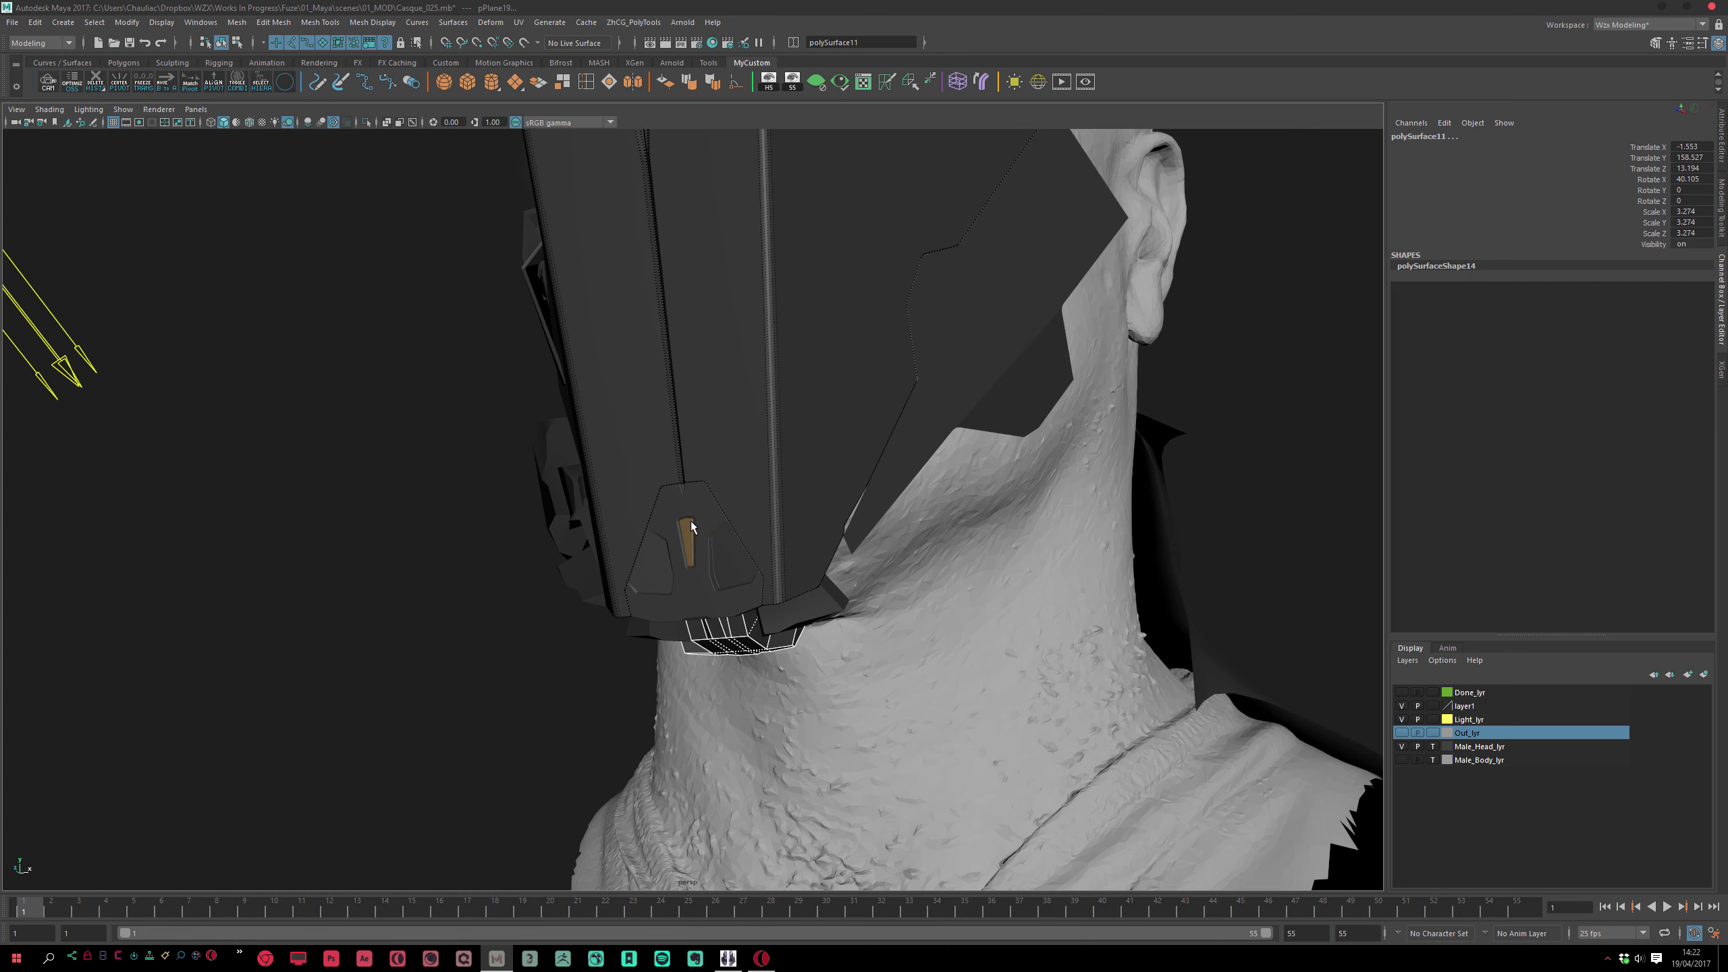
click(696, 567)
click(690, 546)
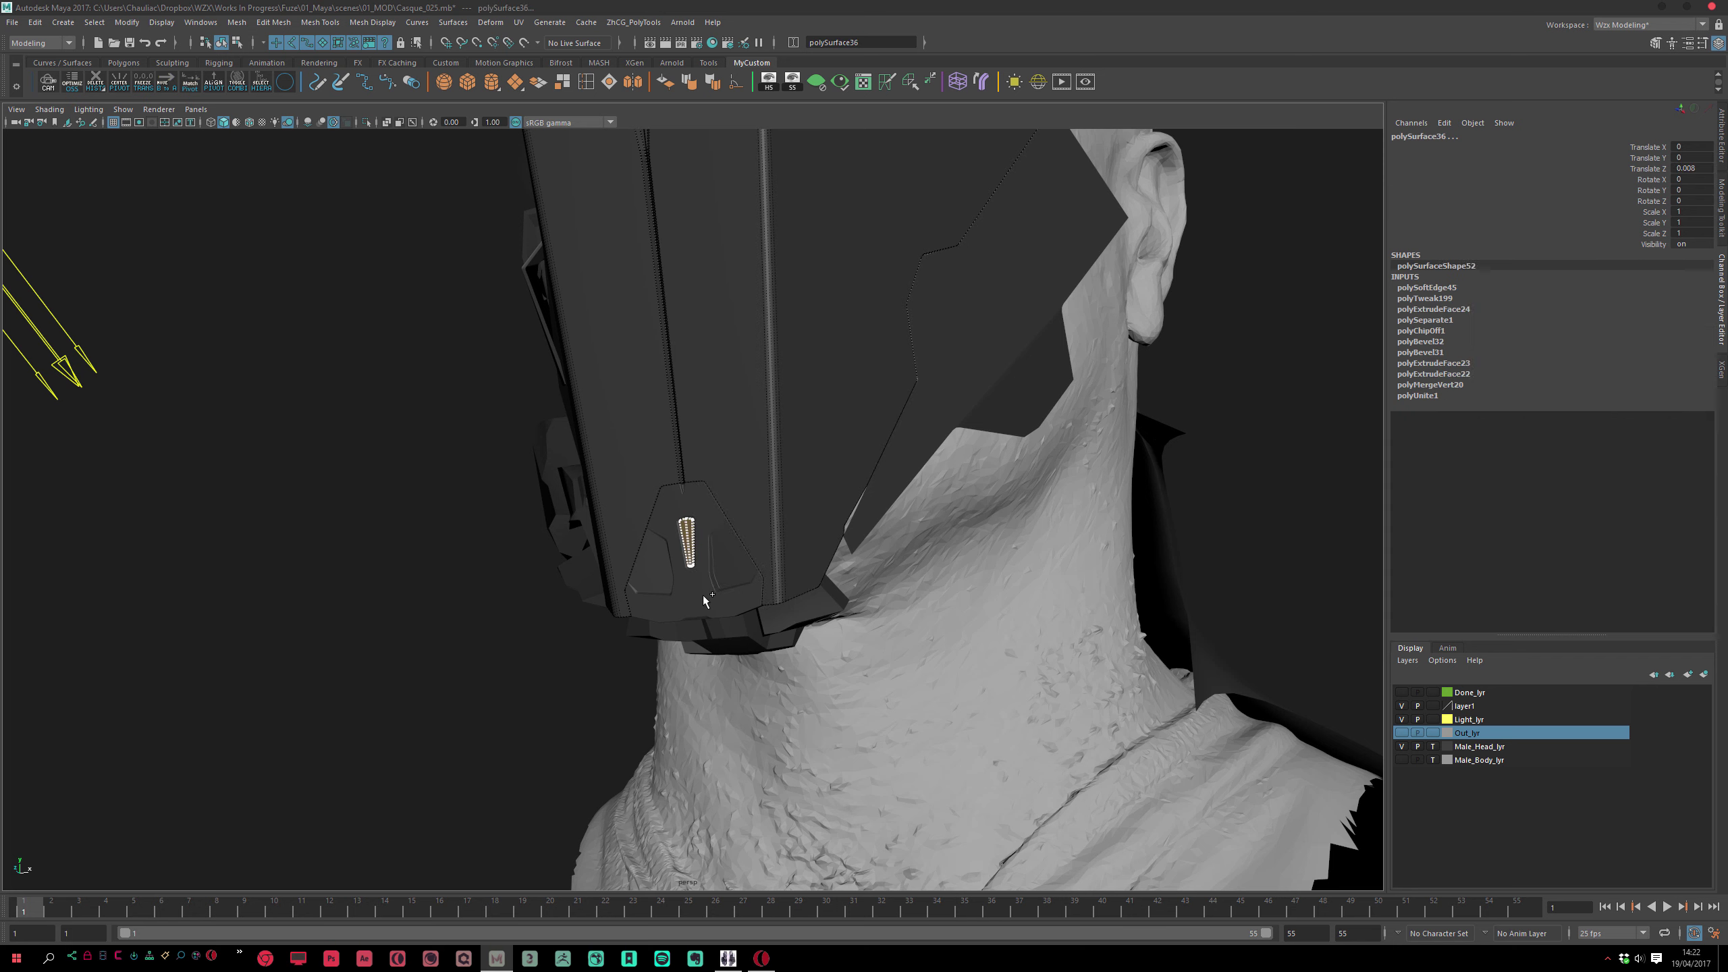
click(361, 123)
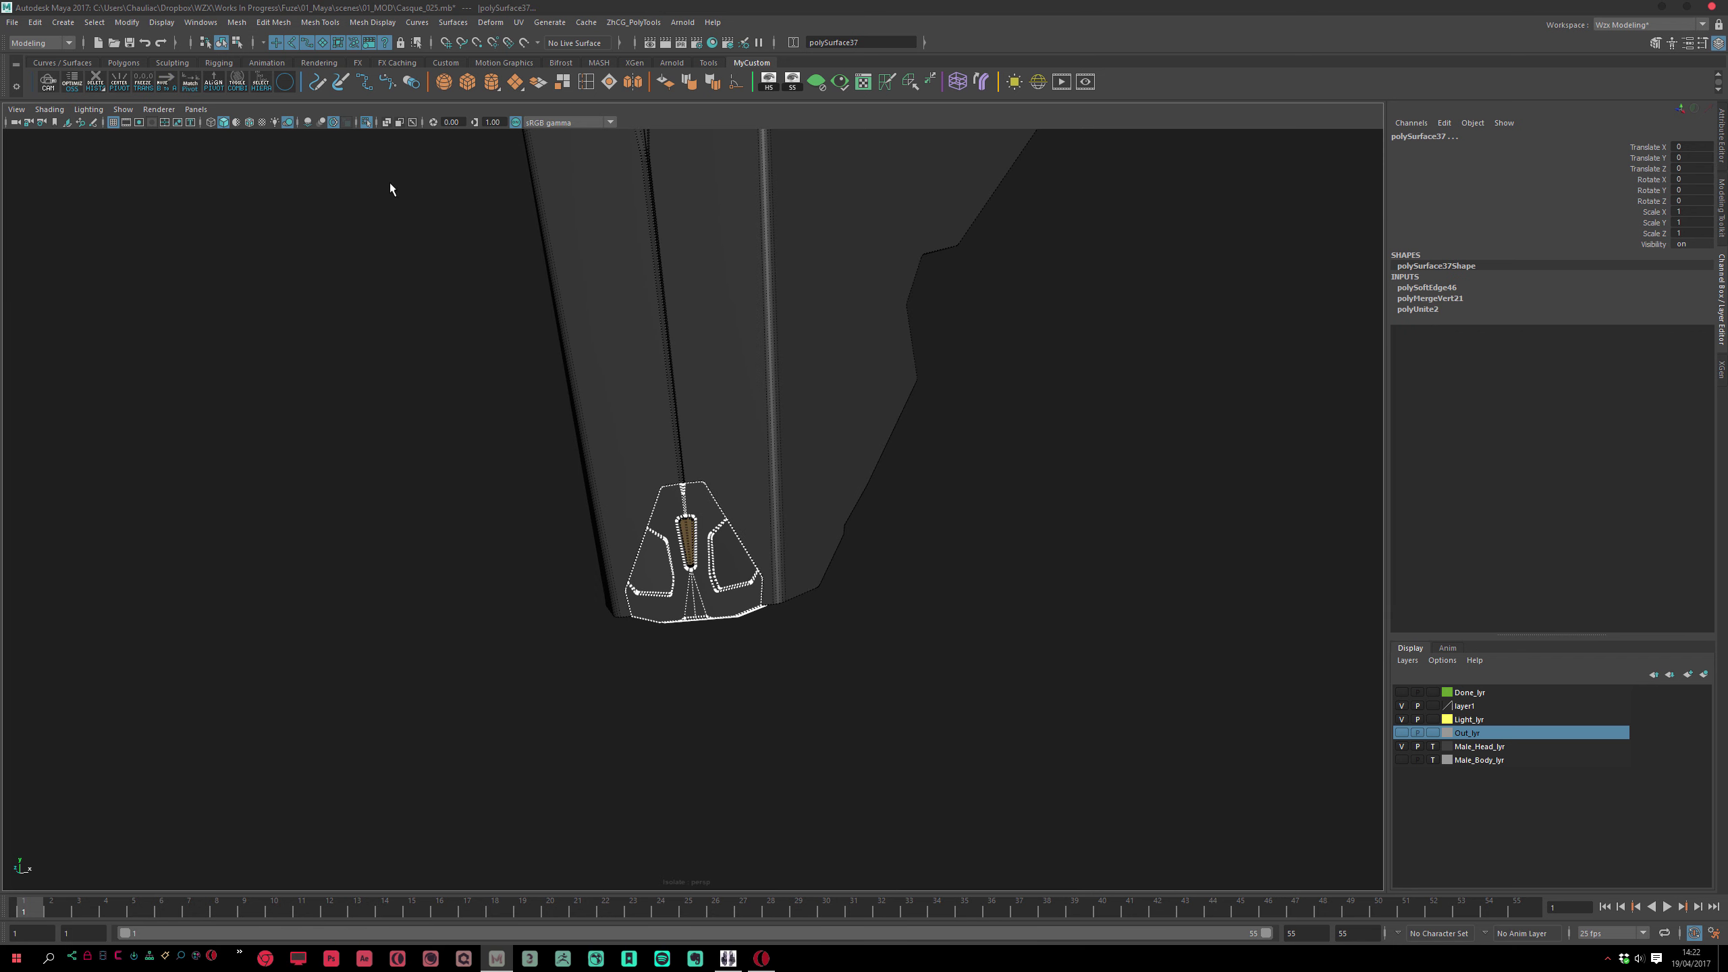
click(901, 557)
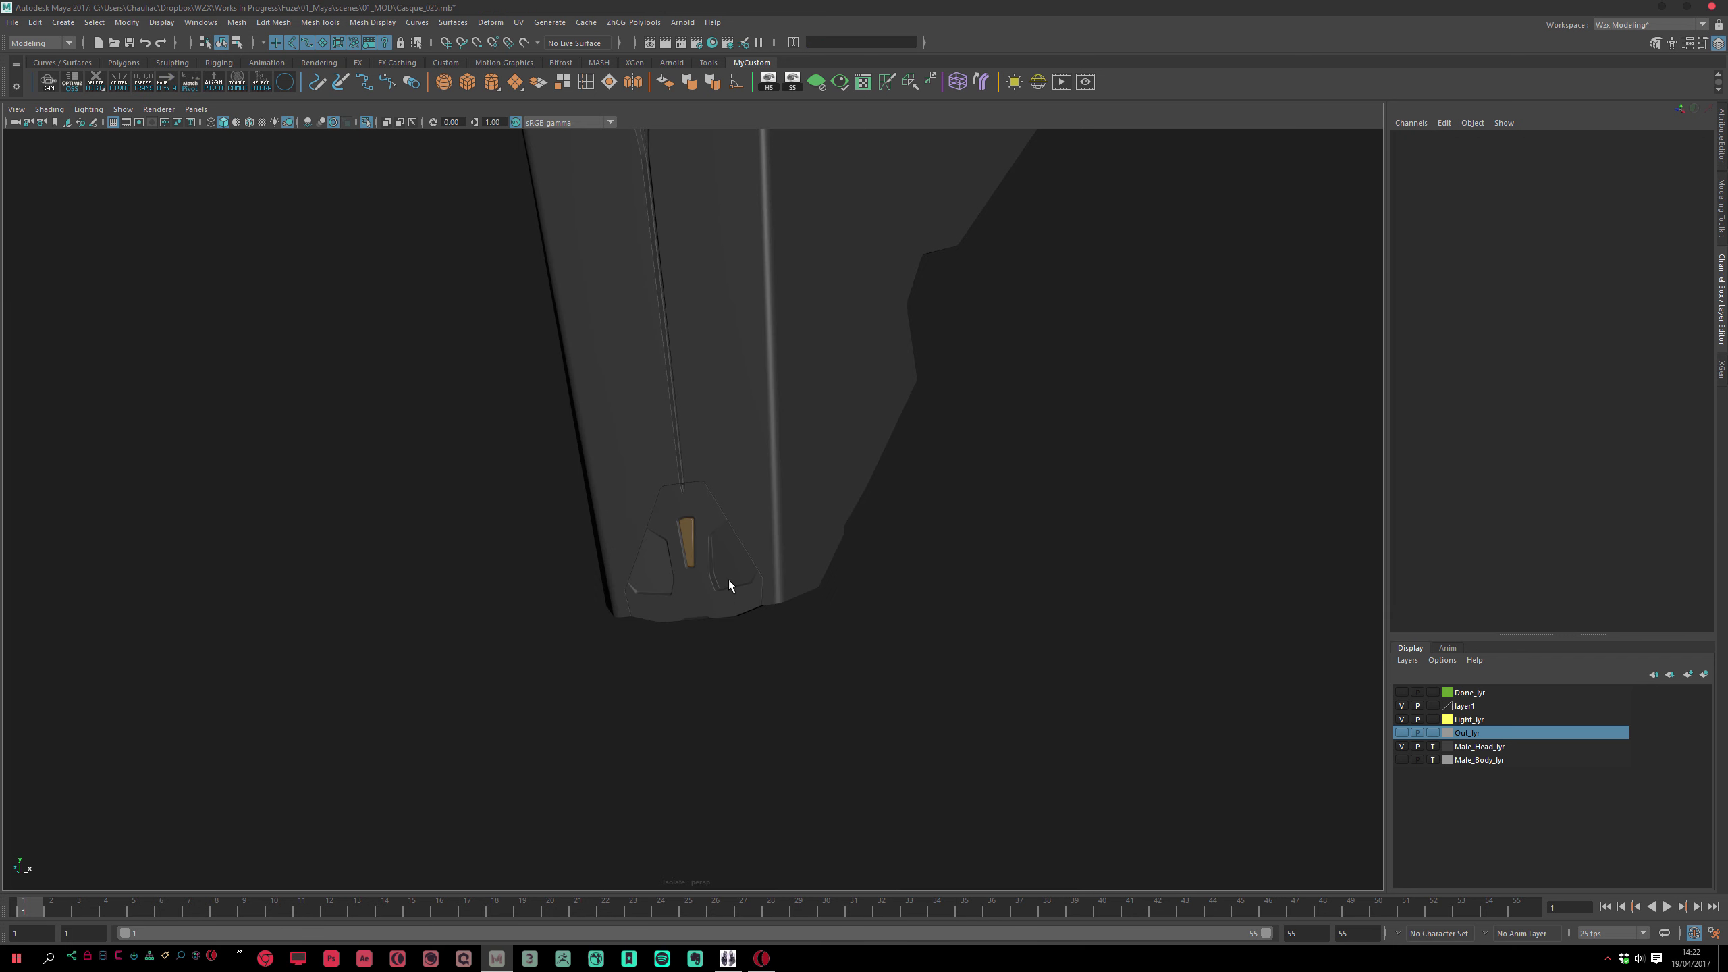
Select the helmet's side panels and assign them existing materials, trying a light grey one before a dark blue-grey one
click(729, 585)
click(769, 497)
right_click(632, 424)
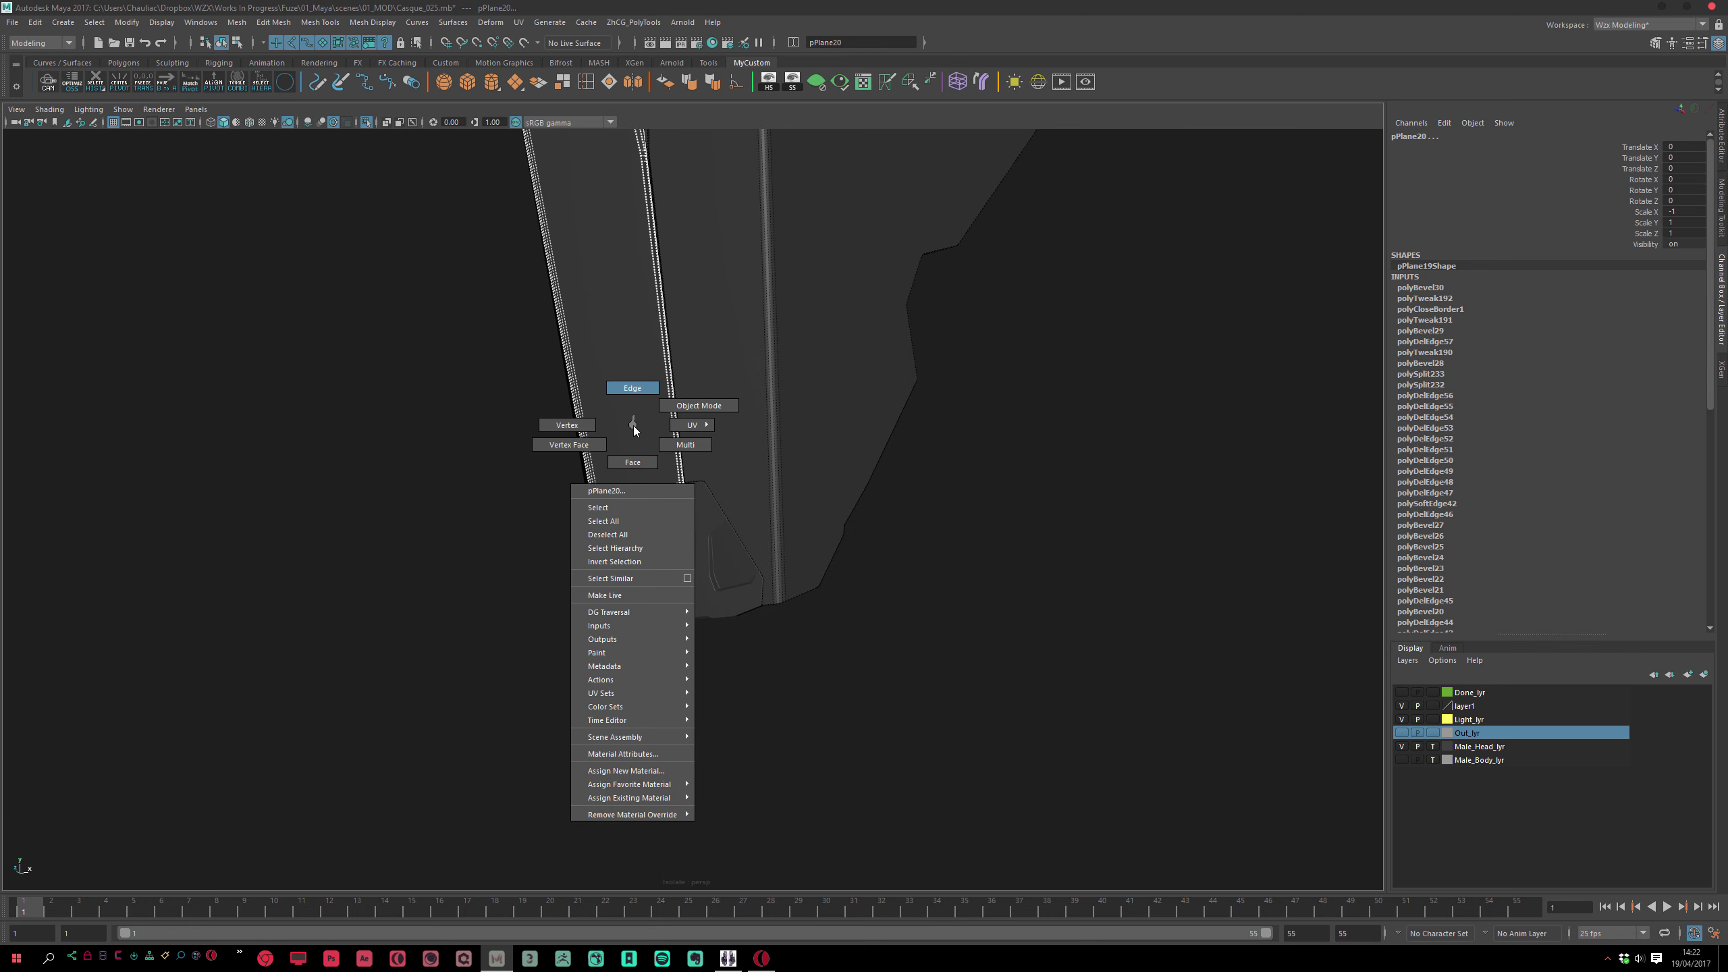
mouse_move(663, 798)
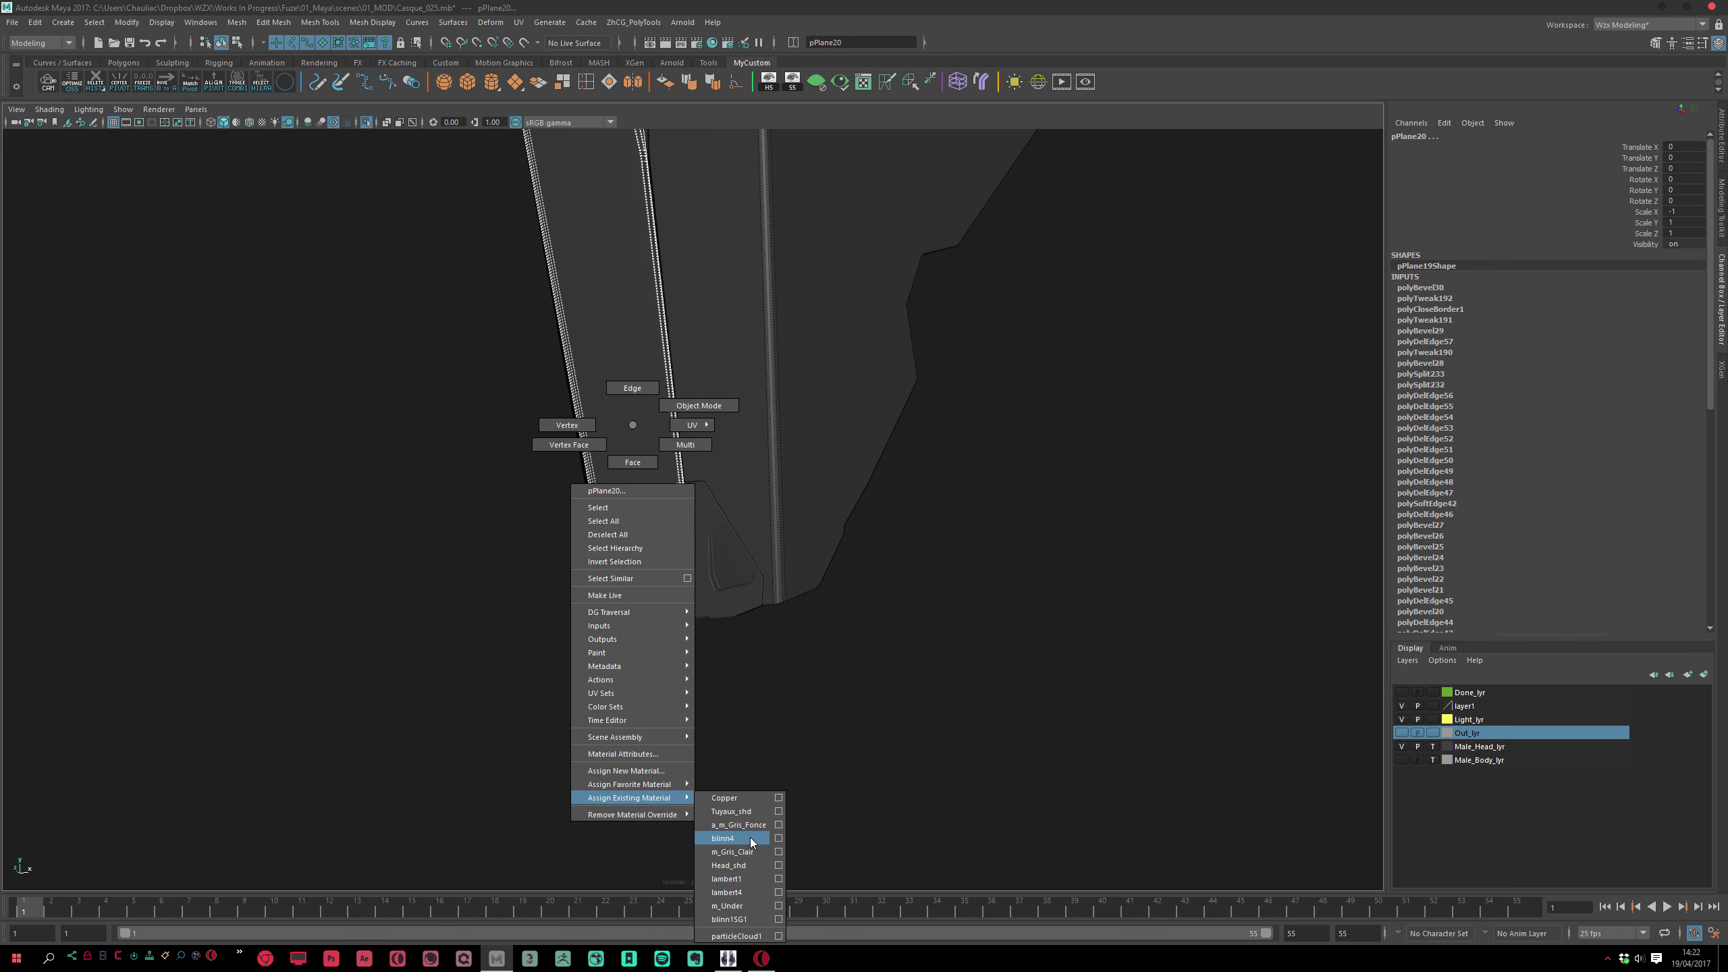
click(746, 865)
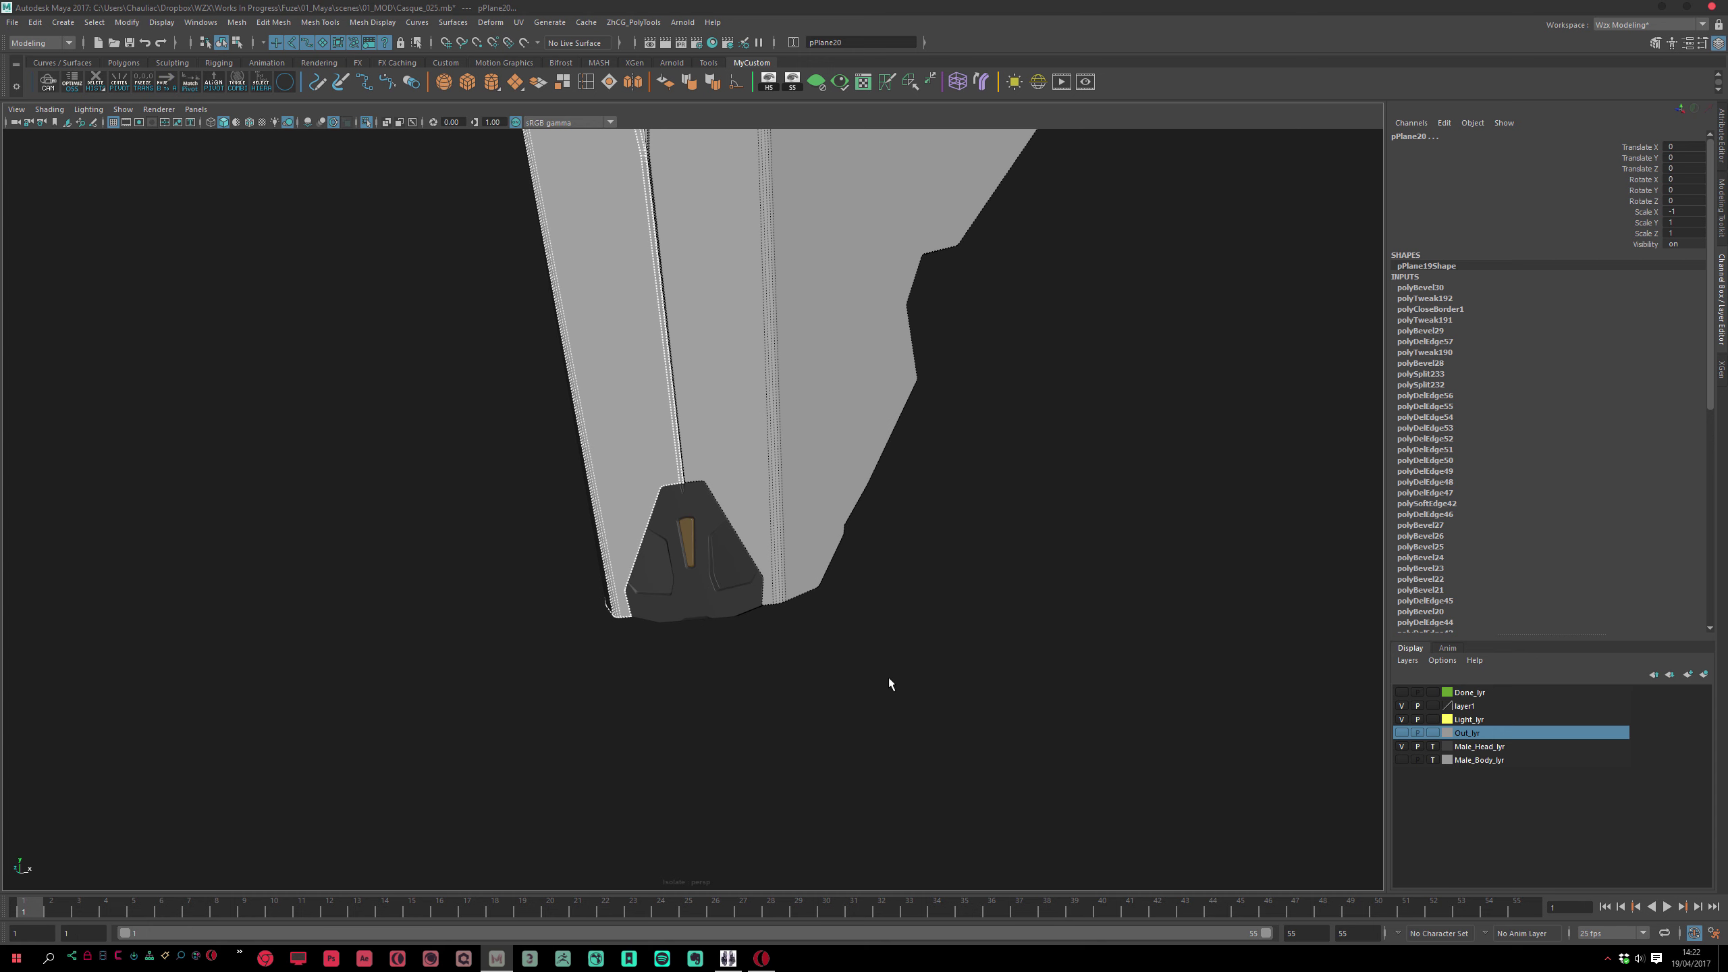
right_click(818, 507)
mouse_move(849, 881)
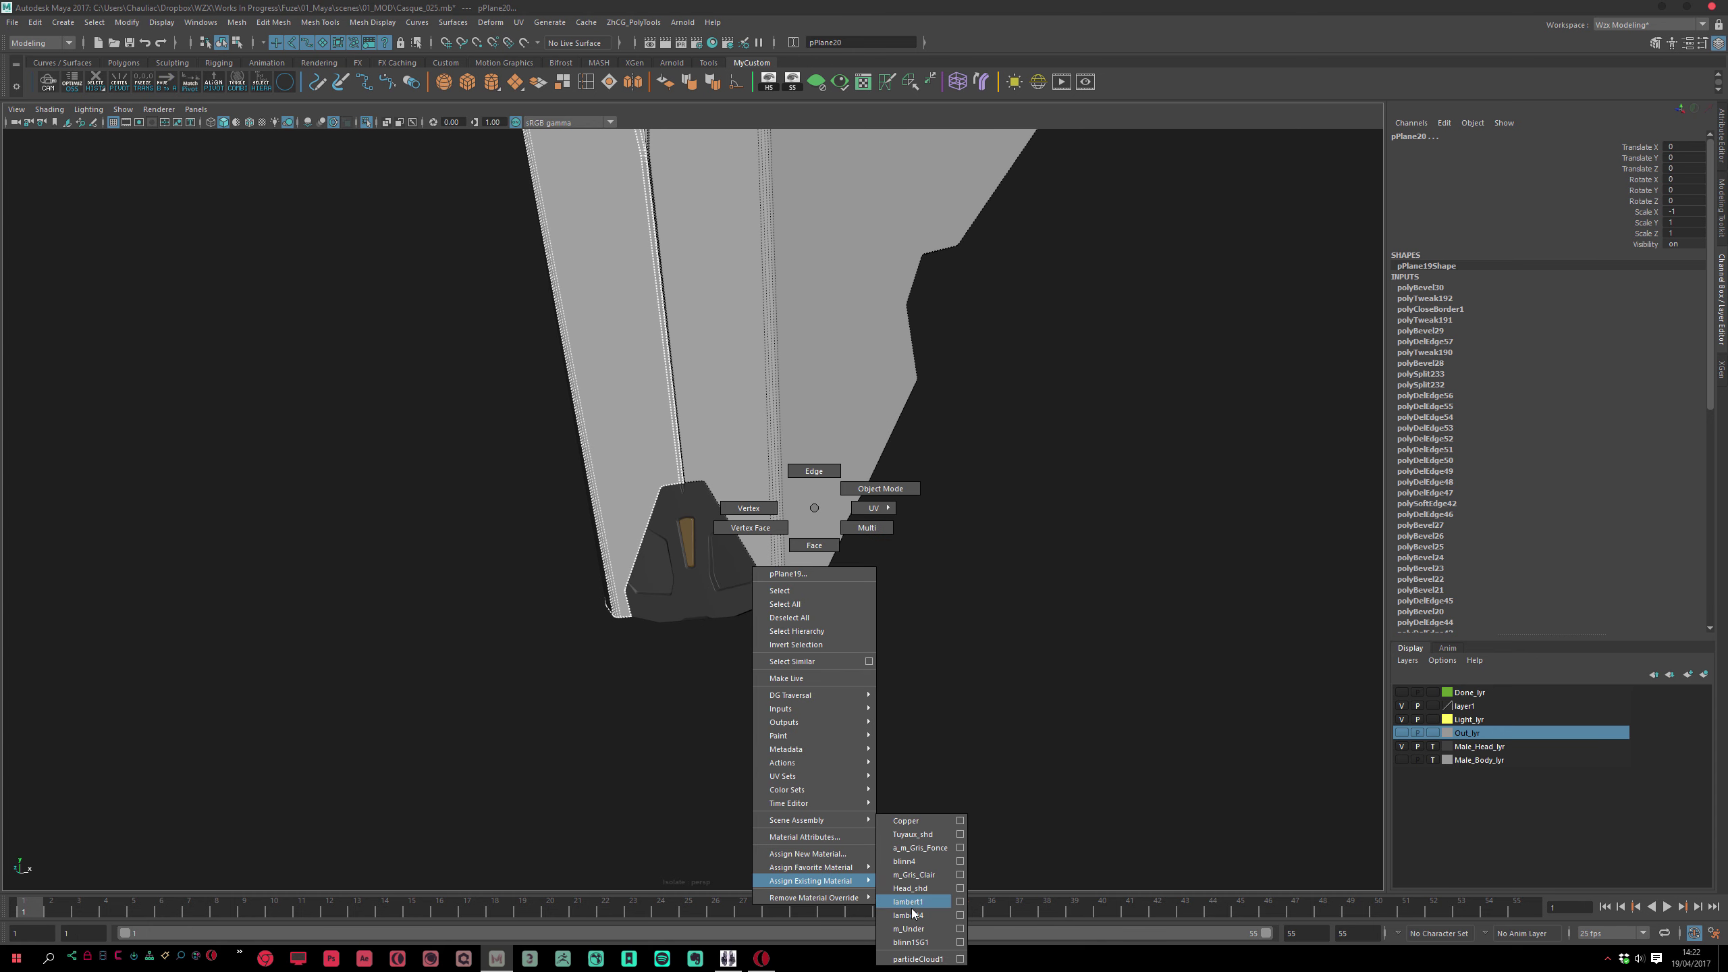
click(918, 935)
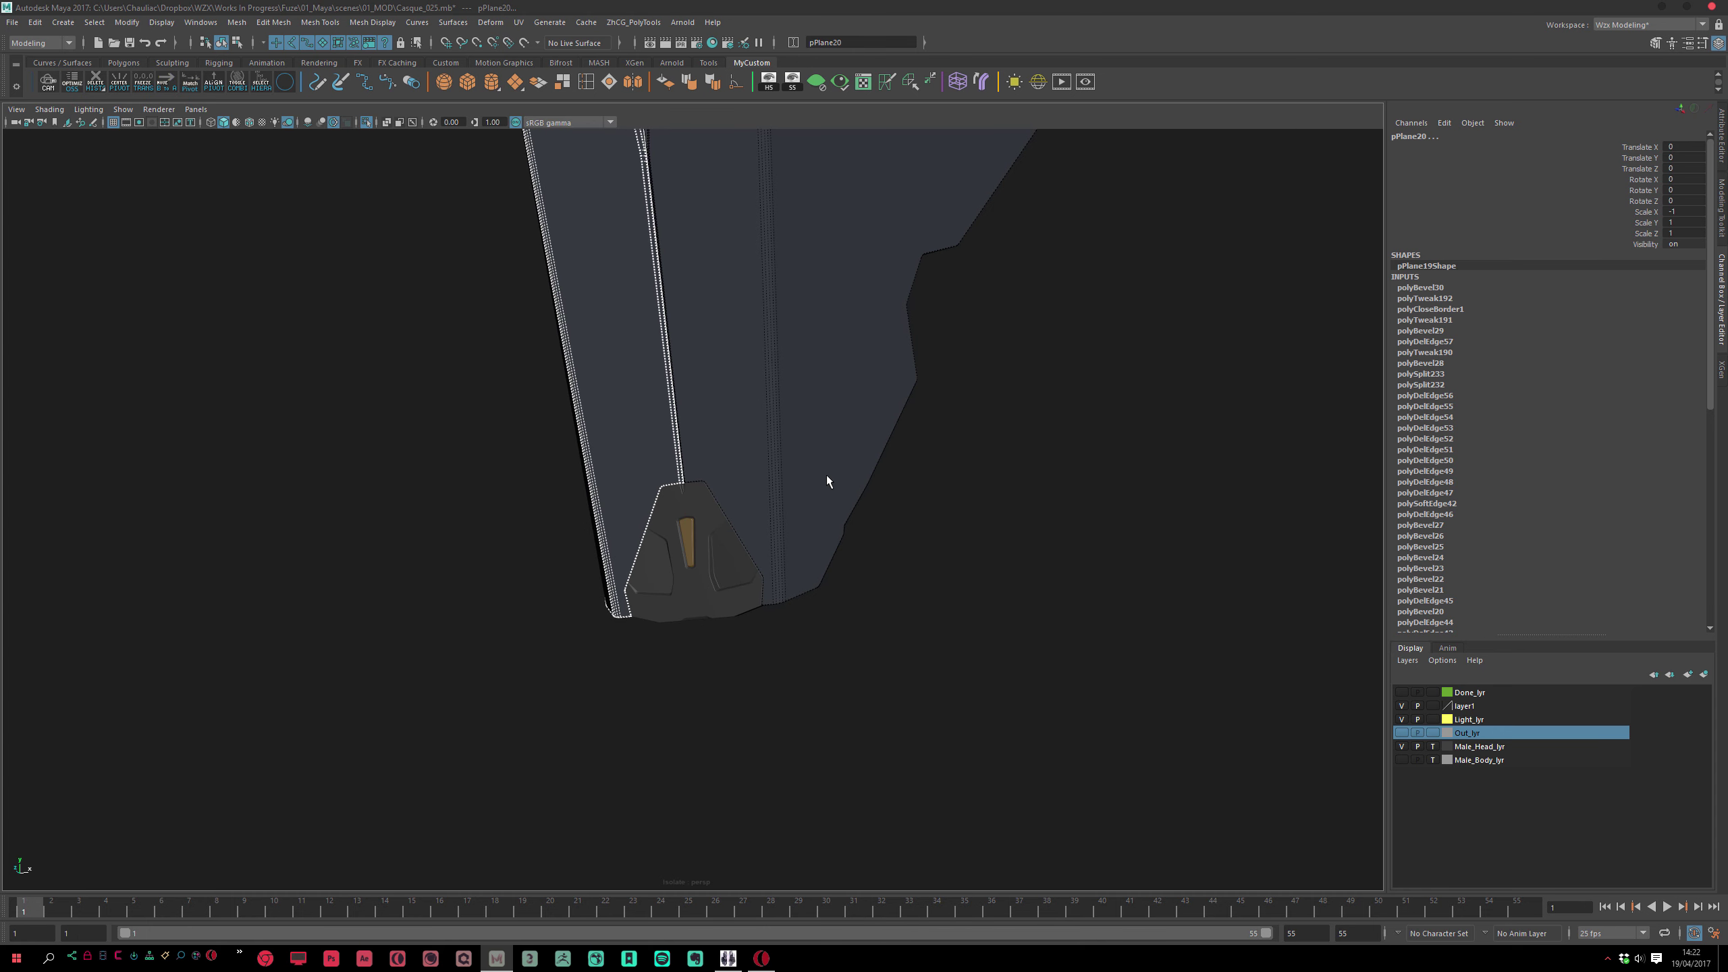
Assign the existing m_Gris_Clair material to the helmet's two side panels and check the result
right_click(826, 472)
mouse_move(864, 853)
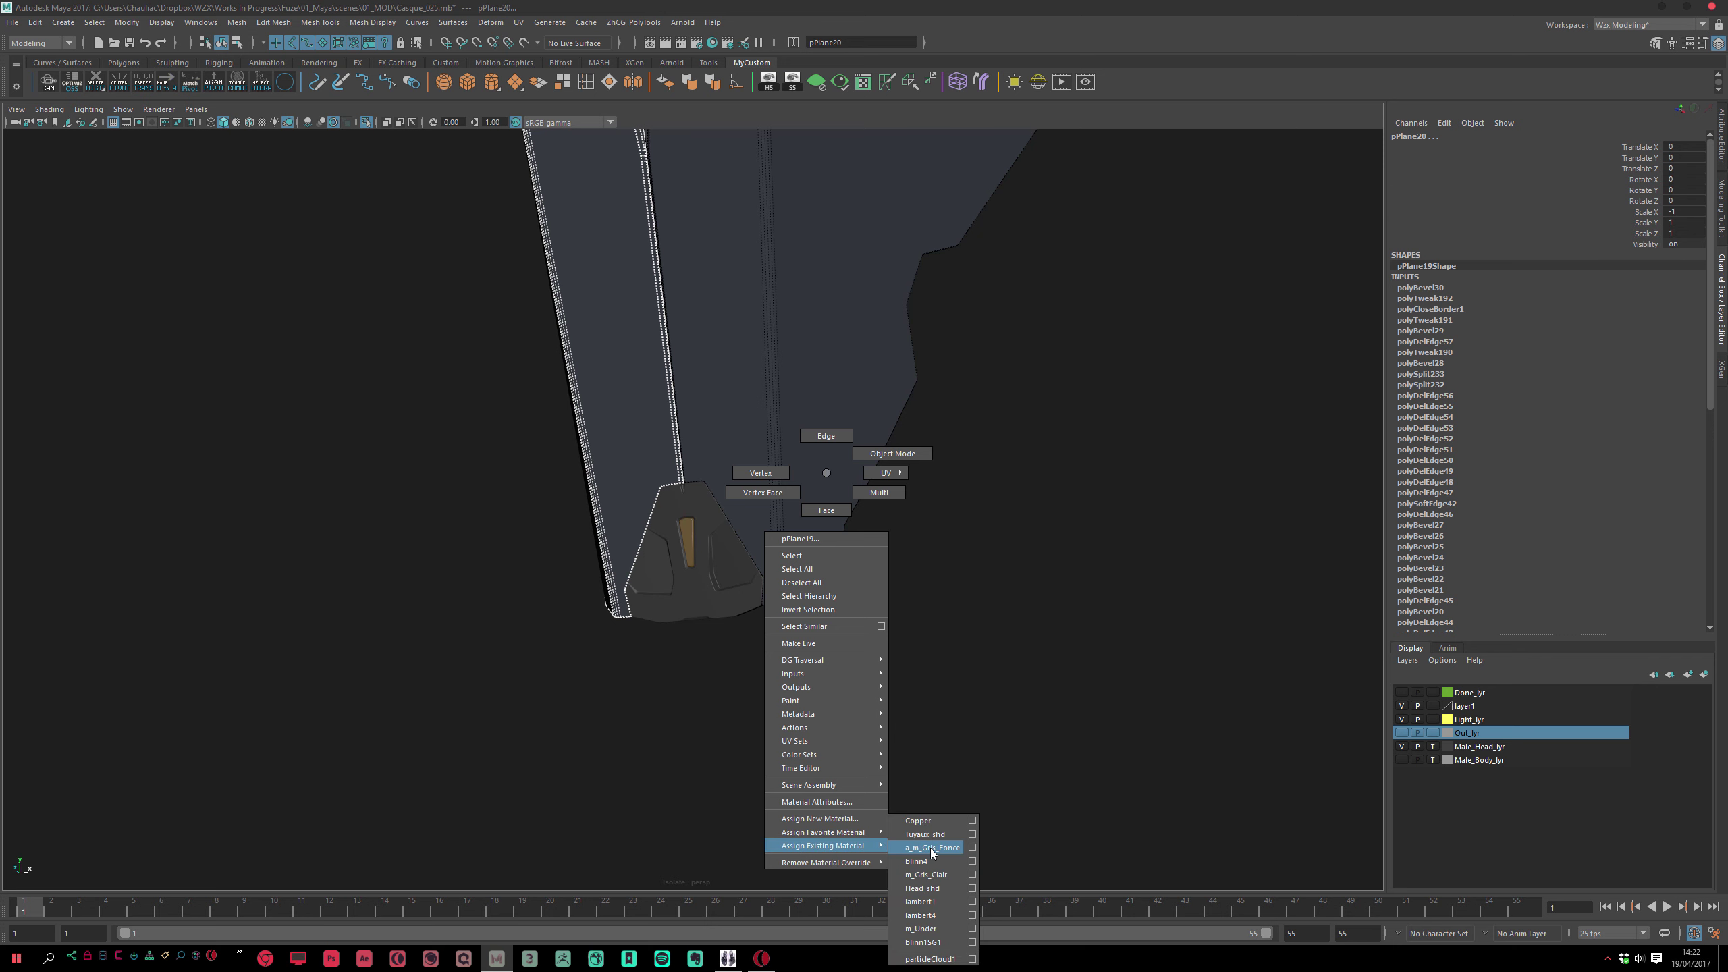
click(932, 875)
click(914, 764)
scroll(567, 478, down, 5)
alt+drag(567, 479, 664, 670)
alt+right_drag(460, 428, 379, 349)
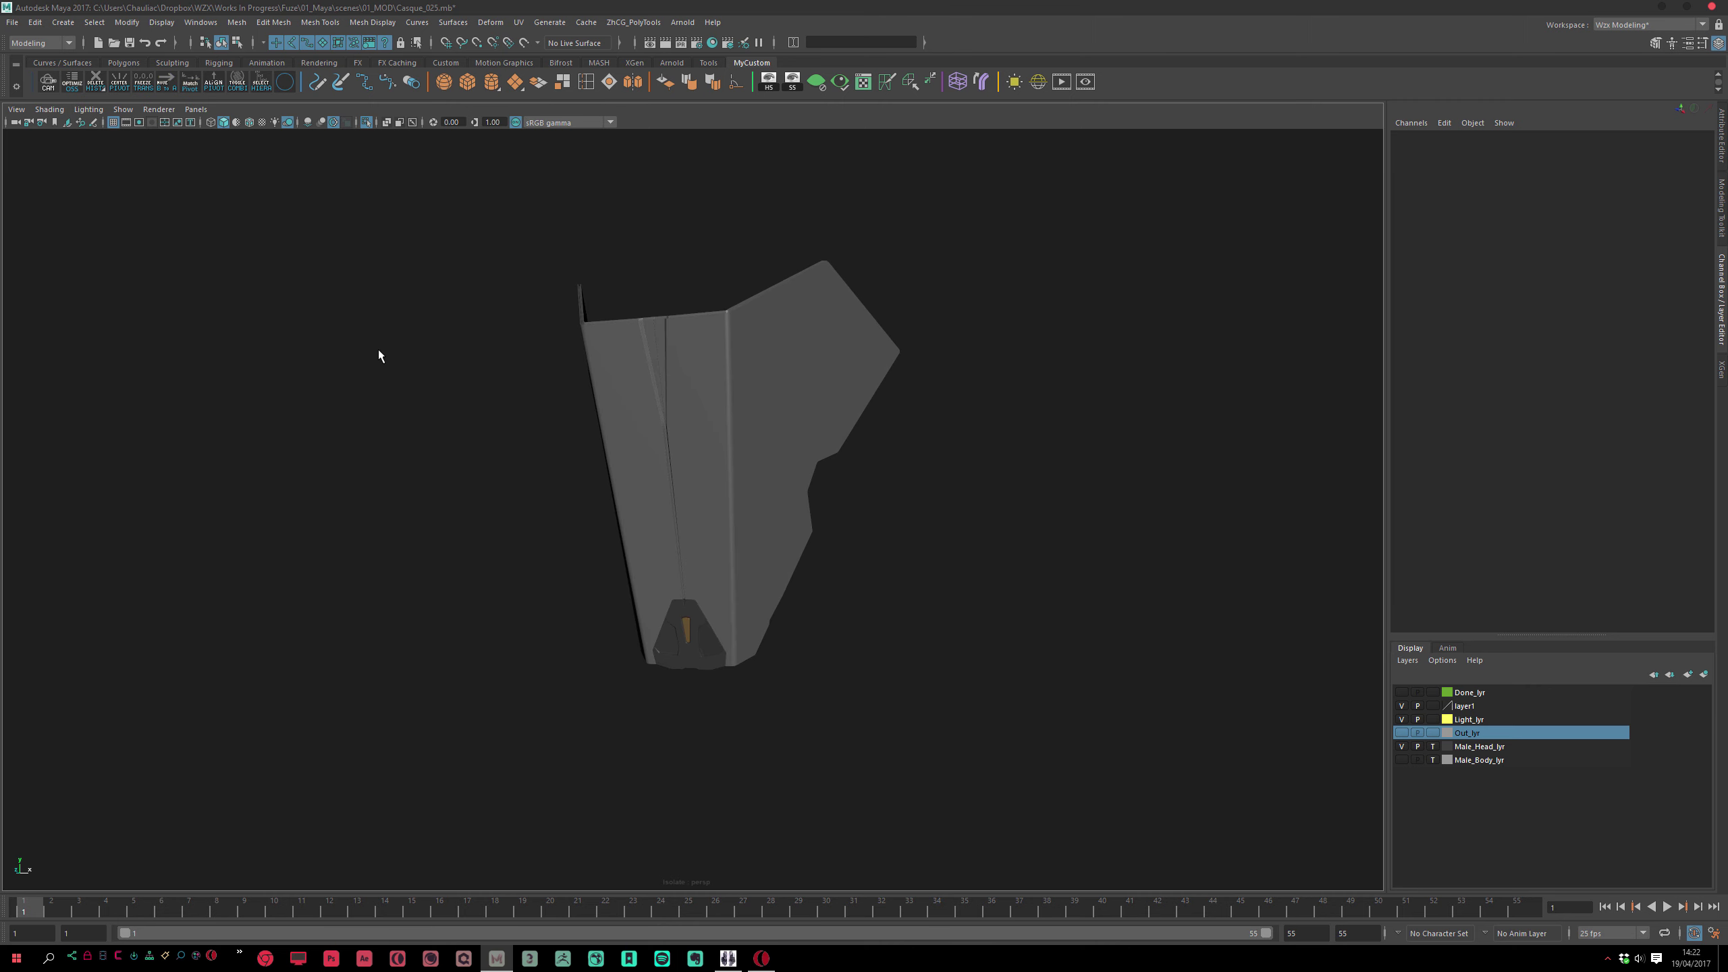
Turn off the isolated view and rotate the directional light to about -18, 24 and -9 degrees in X, Y and Z
click(366, 123)
alt+drag(367, 354, 663, 513)
scroll(409, 398, up, 4)
scroll(663, 513, up, 3)
click(256, 506)
key(e)
drag(297, 478, 260, 523)
drag(266, 442, 205, 825)
Play the timeline briefly and examine the mask panels on the head under the new lighting
key(alt+v)
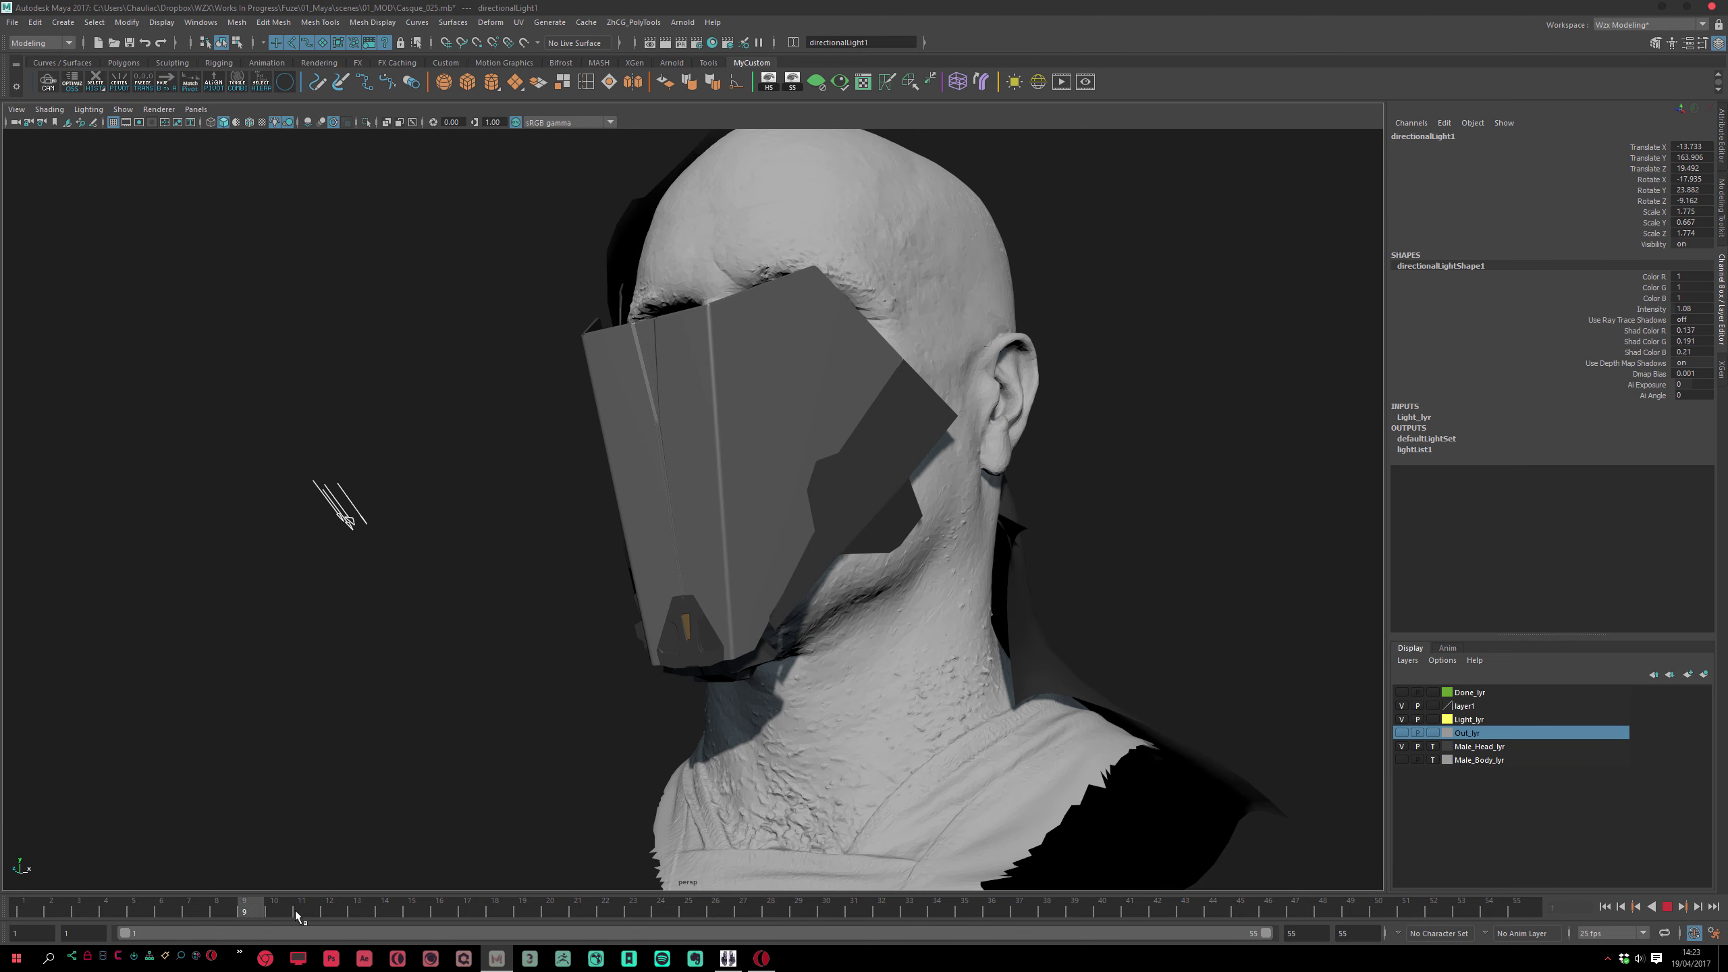
key(Escape)
alt+drag(451, 798, 671, 528)
alt+middle_drag(671, 529, 647, 502)
alt+right_drag(647, 502, 709, 529)
alt+drag(709, 529, 743, 579)
alt+middle_drag(744, 579, 749, 494)
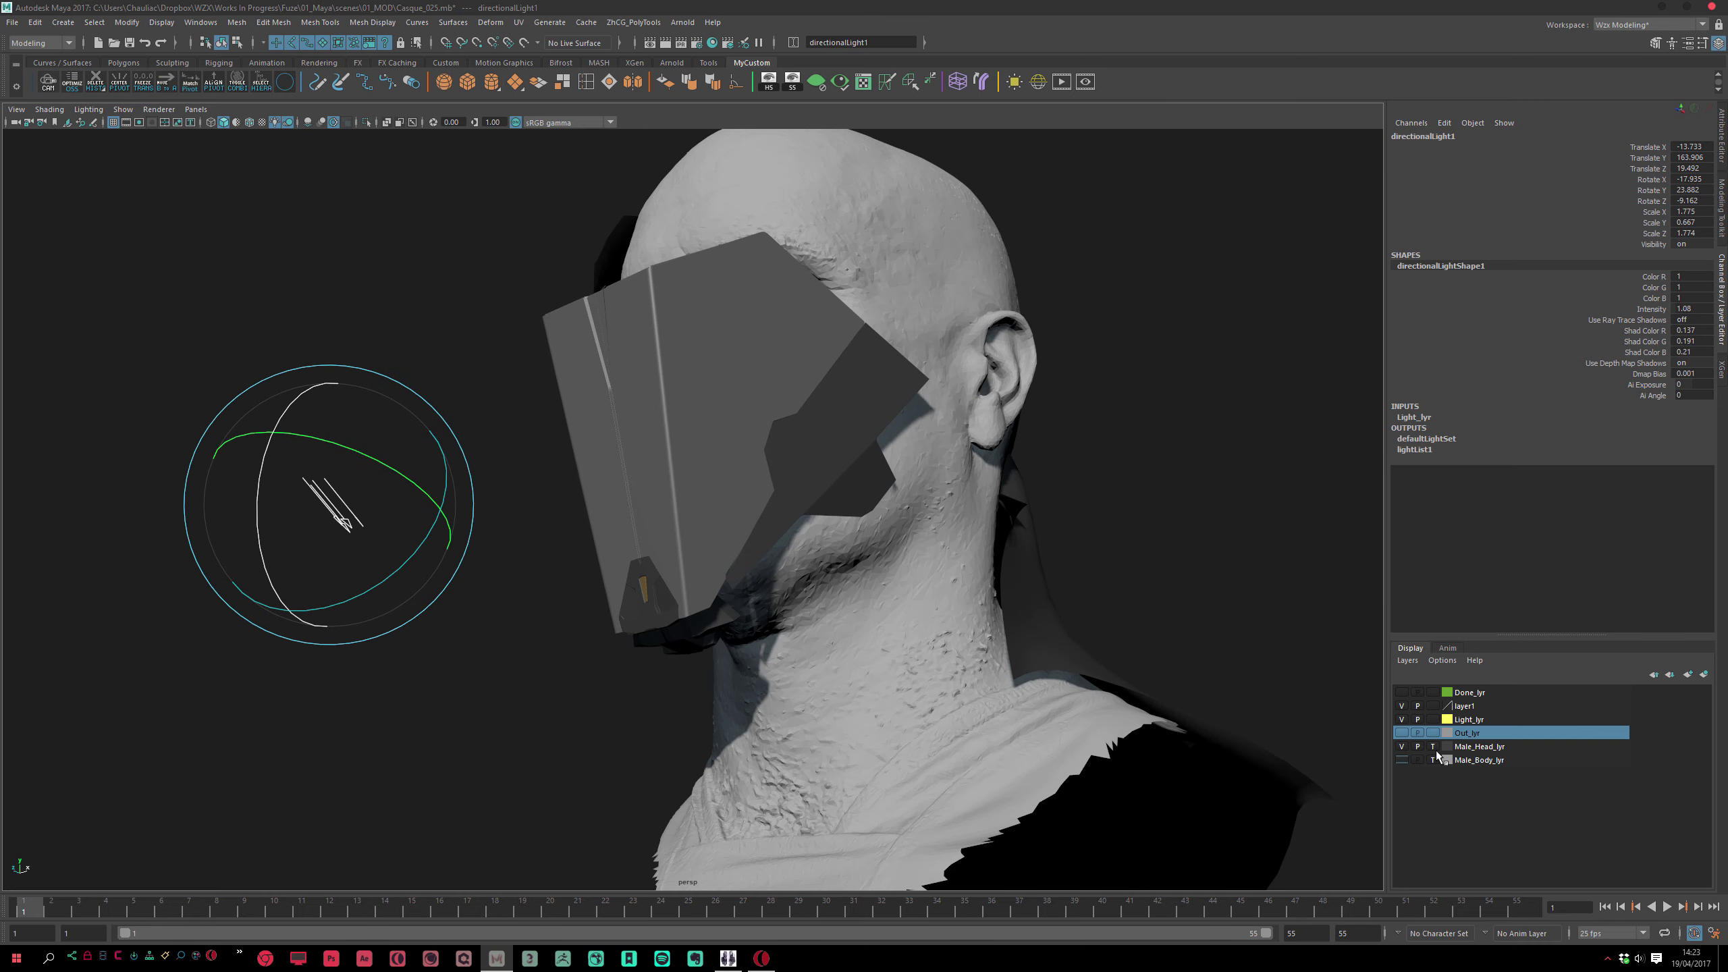
Toggle the Out_lyr blockout to compare it with the mask, leave it hidden and show Done_lyr
click(1401, 733)
click(1401, 734)
click(1401, 733)
click(1401, 733)
click(1401, 692)
Rotate the directional light again so it shines downward on the helmet, and deselect it
alt+drag(952, 613, 680, 545)
mouse_move(381, 449)
mouse_down()
mouse_move(434, 470)
mouse_move(417, 457)
mouse_move(377, 482)
mouse_move(353, 449)
mouse_move(515, 367)
mouse_up()
click(515, 366)
Open the Outliner and save the scene as the next numbered Casque file version
key(shift+o)
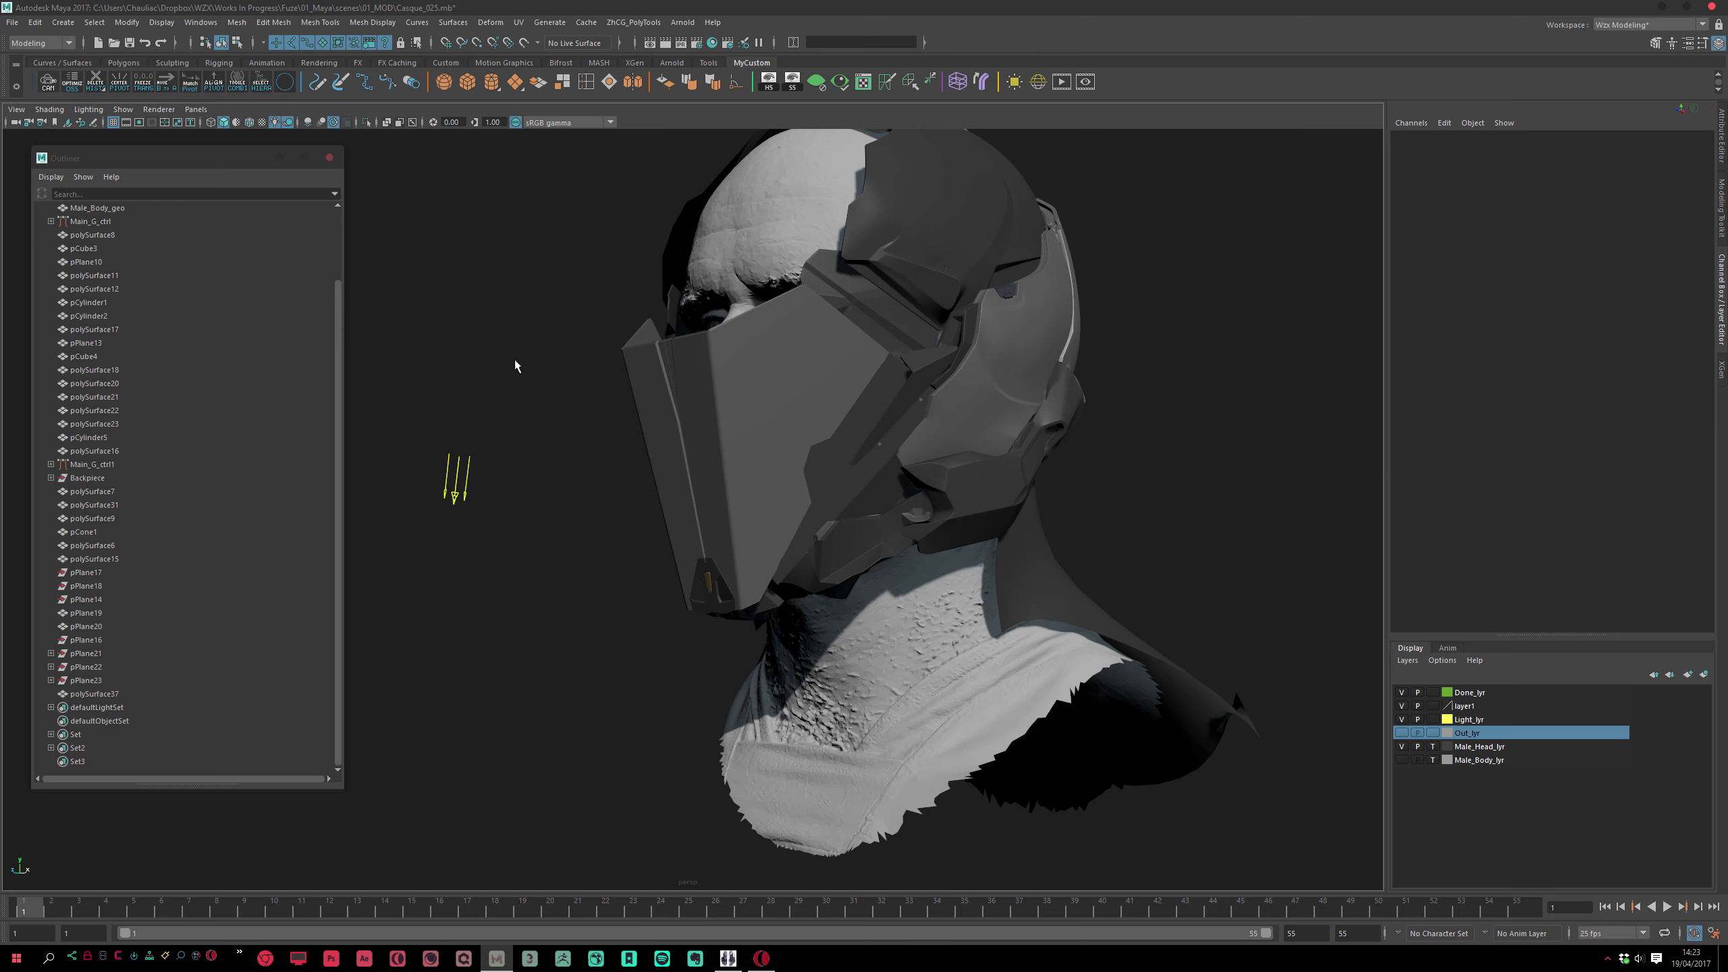
key(ctrl+shift+s)
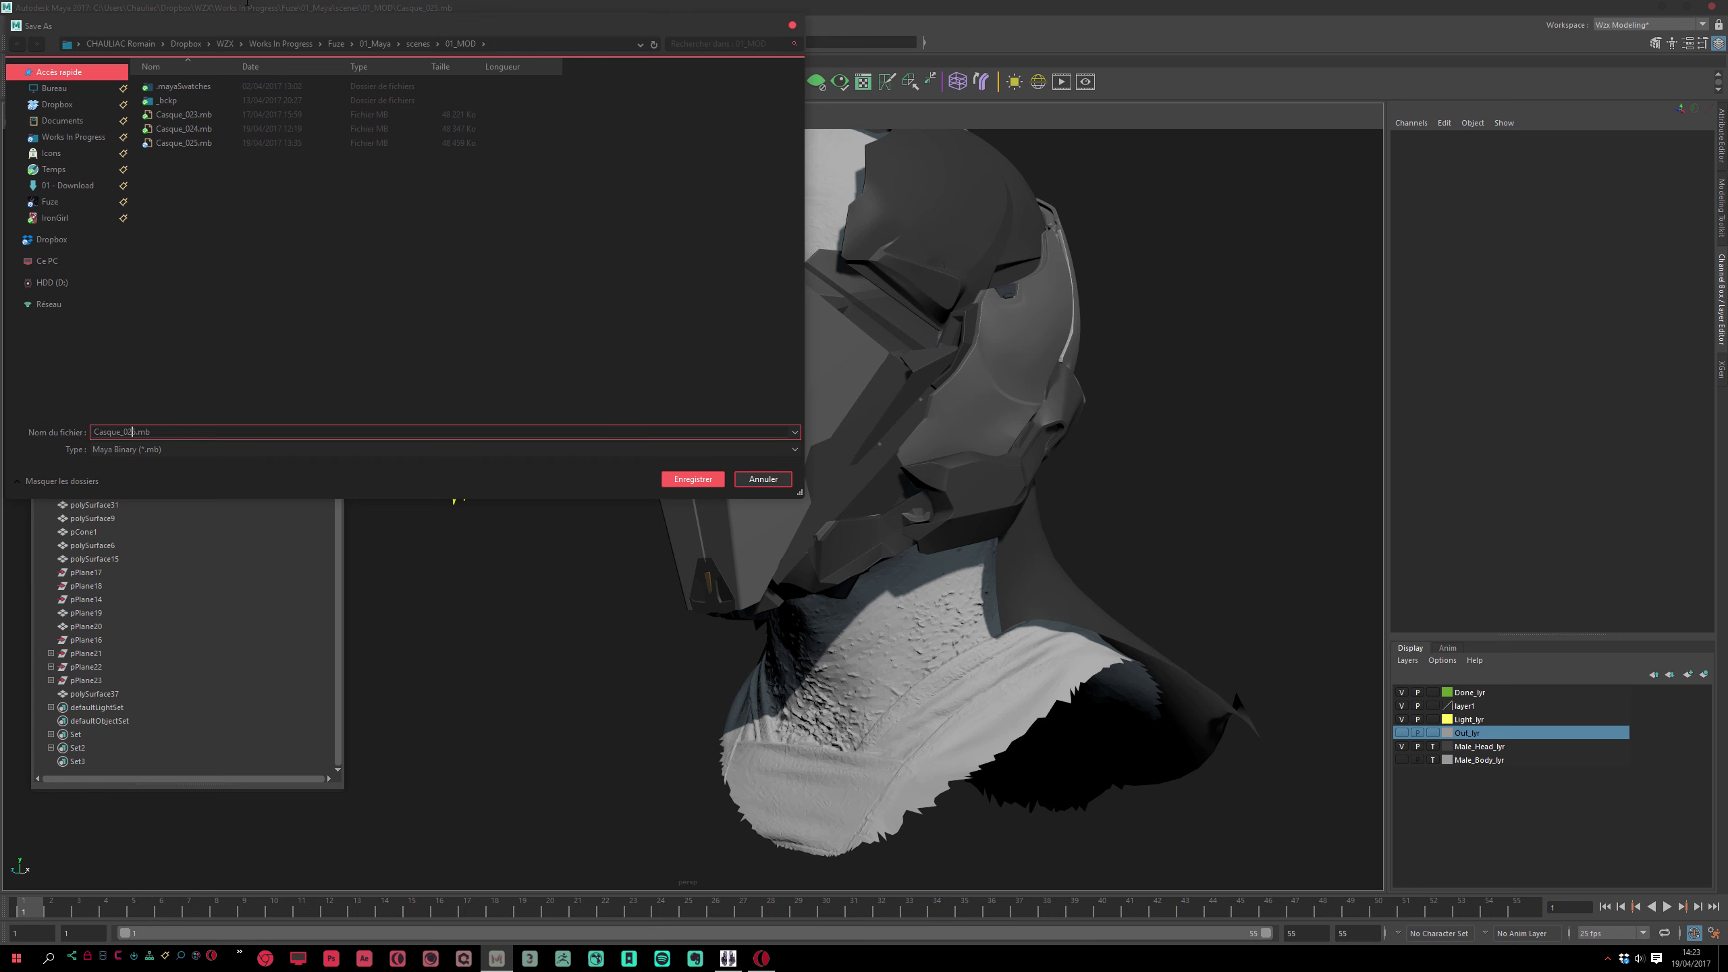
key(Return)
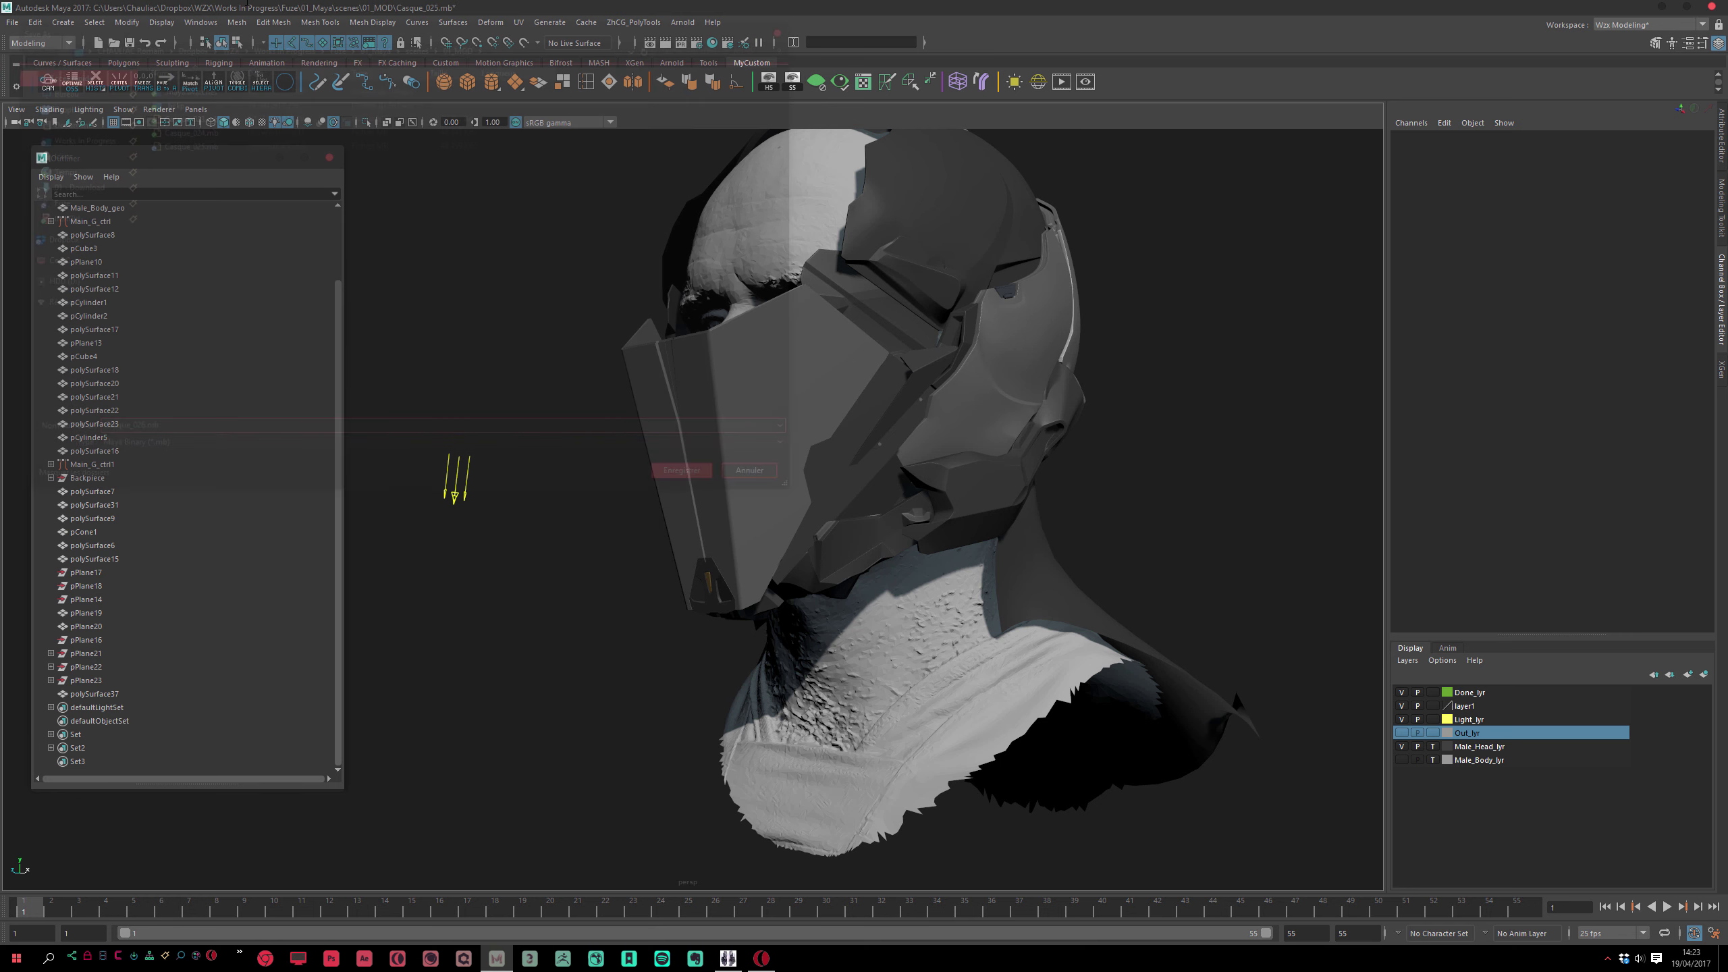
Delete construction history throughout the scene and optimize the scene size to remove unused nodes
right_click(100, 83)
click(127, 144)
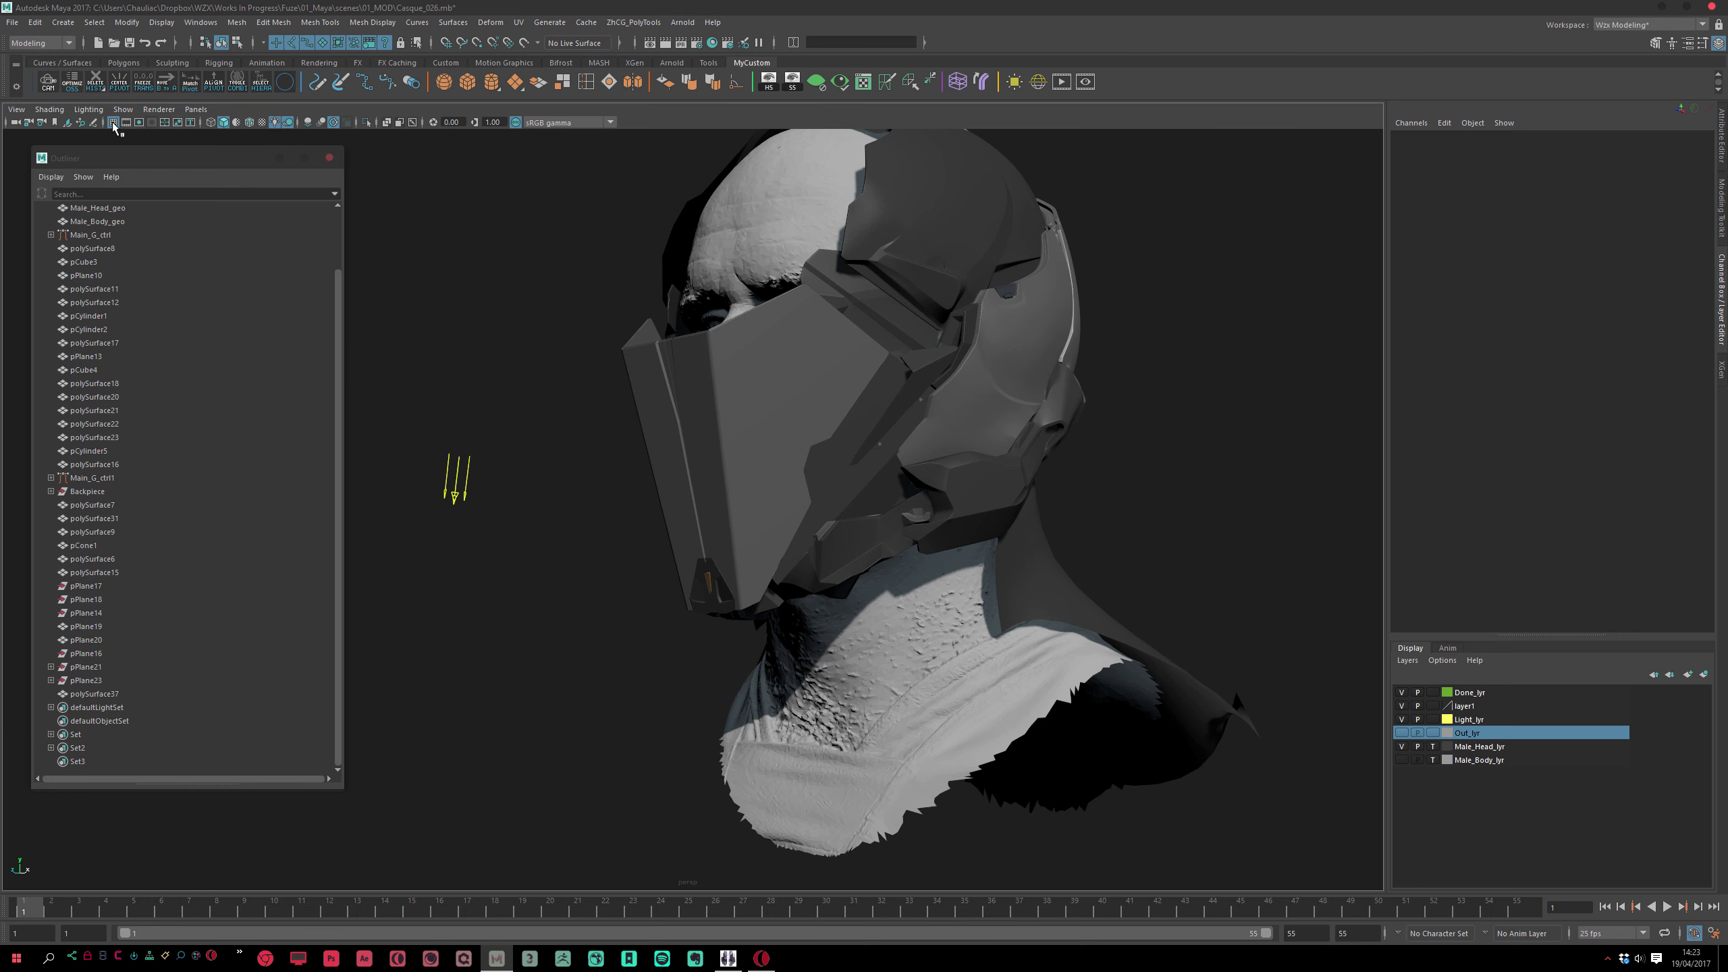
click(71, 82)
click(823, 489)
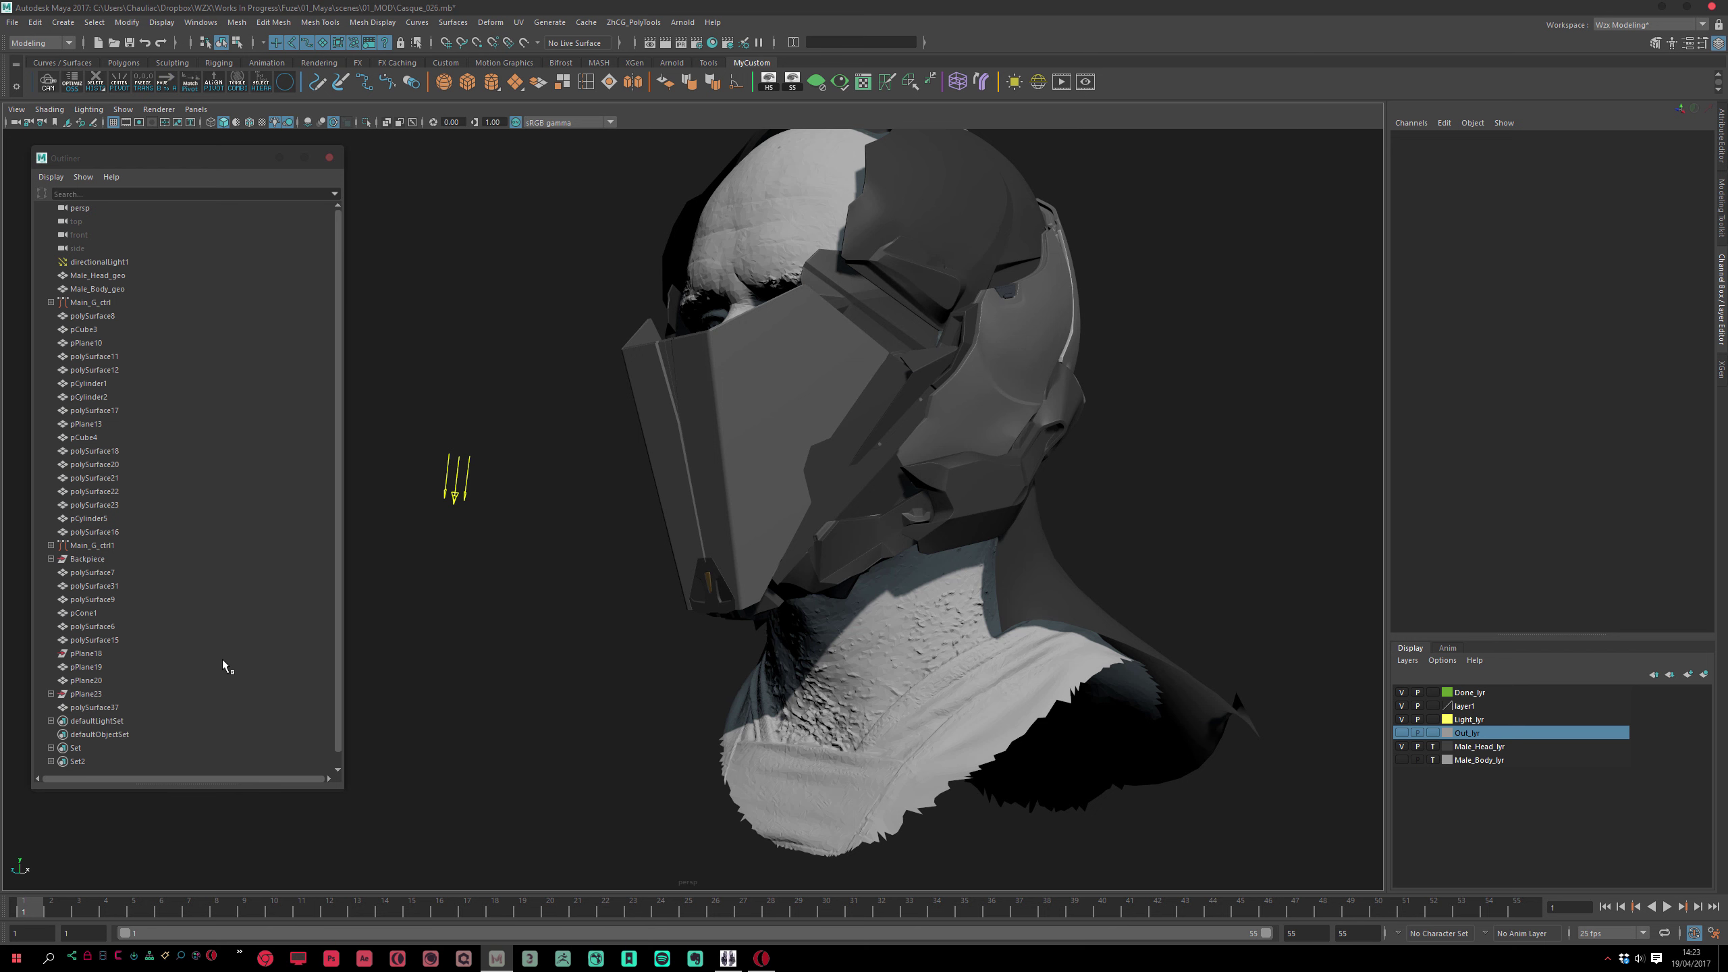
Delete the leftover pPlane18 and pPlane22 groups, keeping the gold centre piece polySurface36 at the scene's root level
click(86, 653)
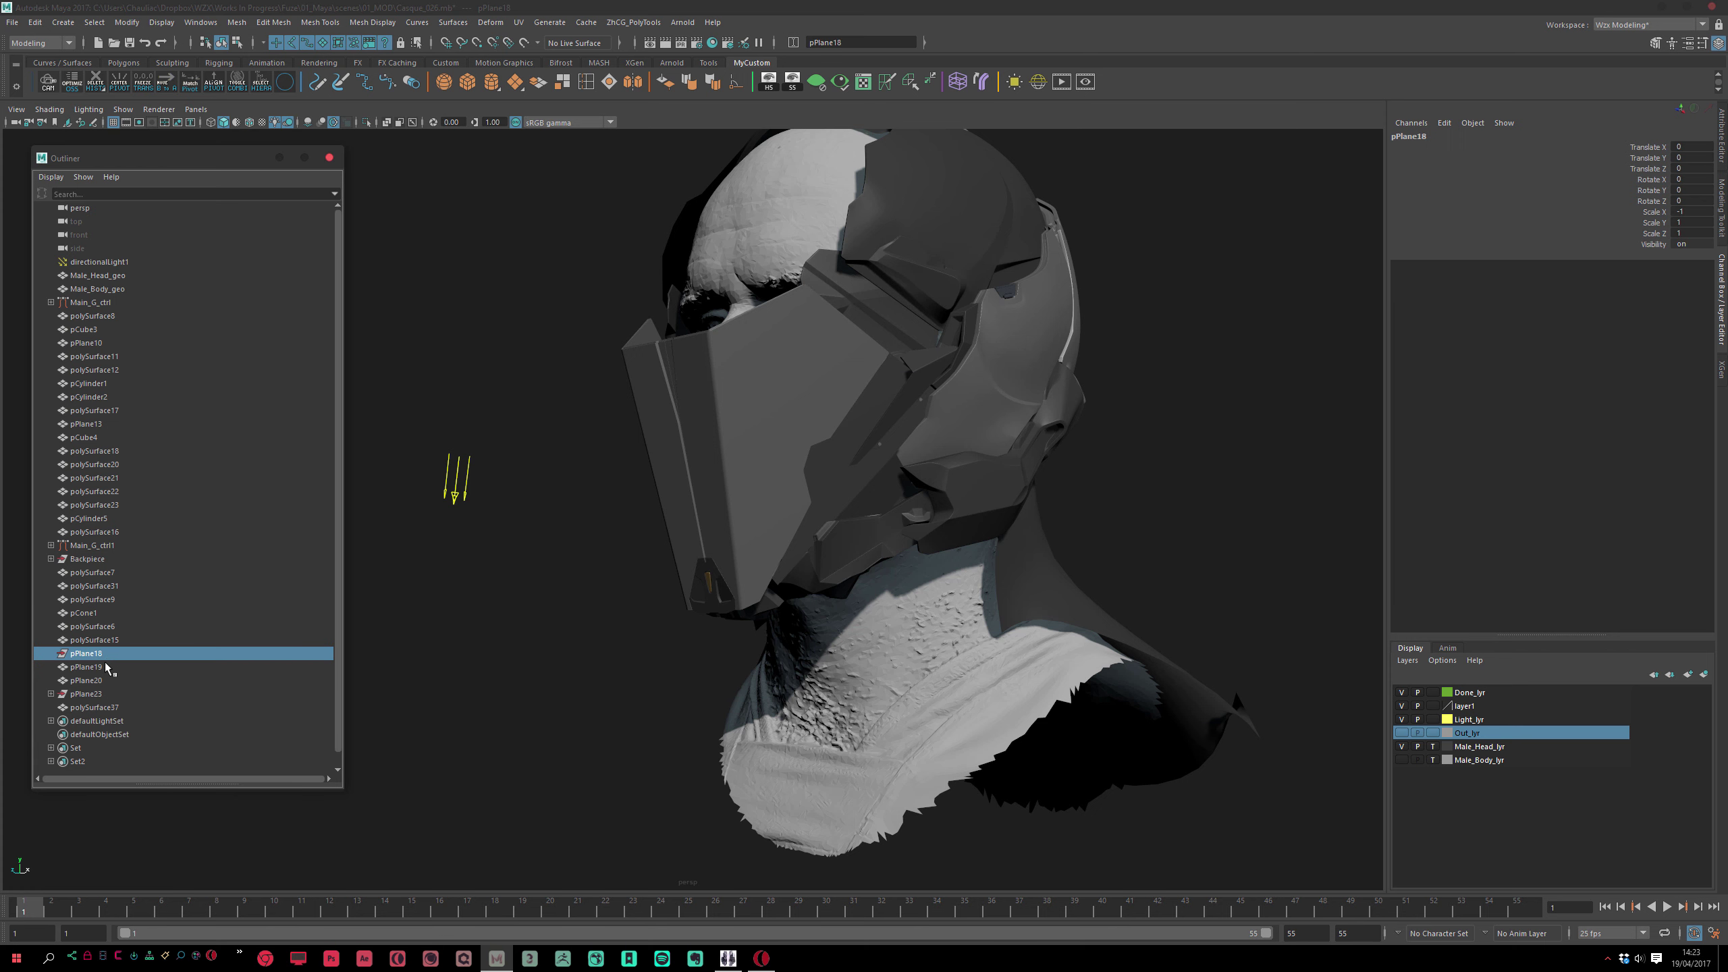
key(Delete)
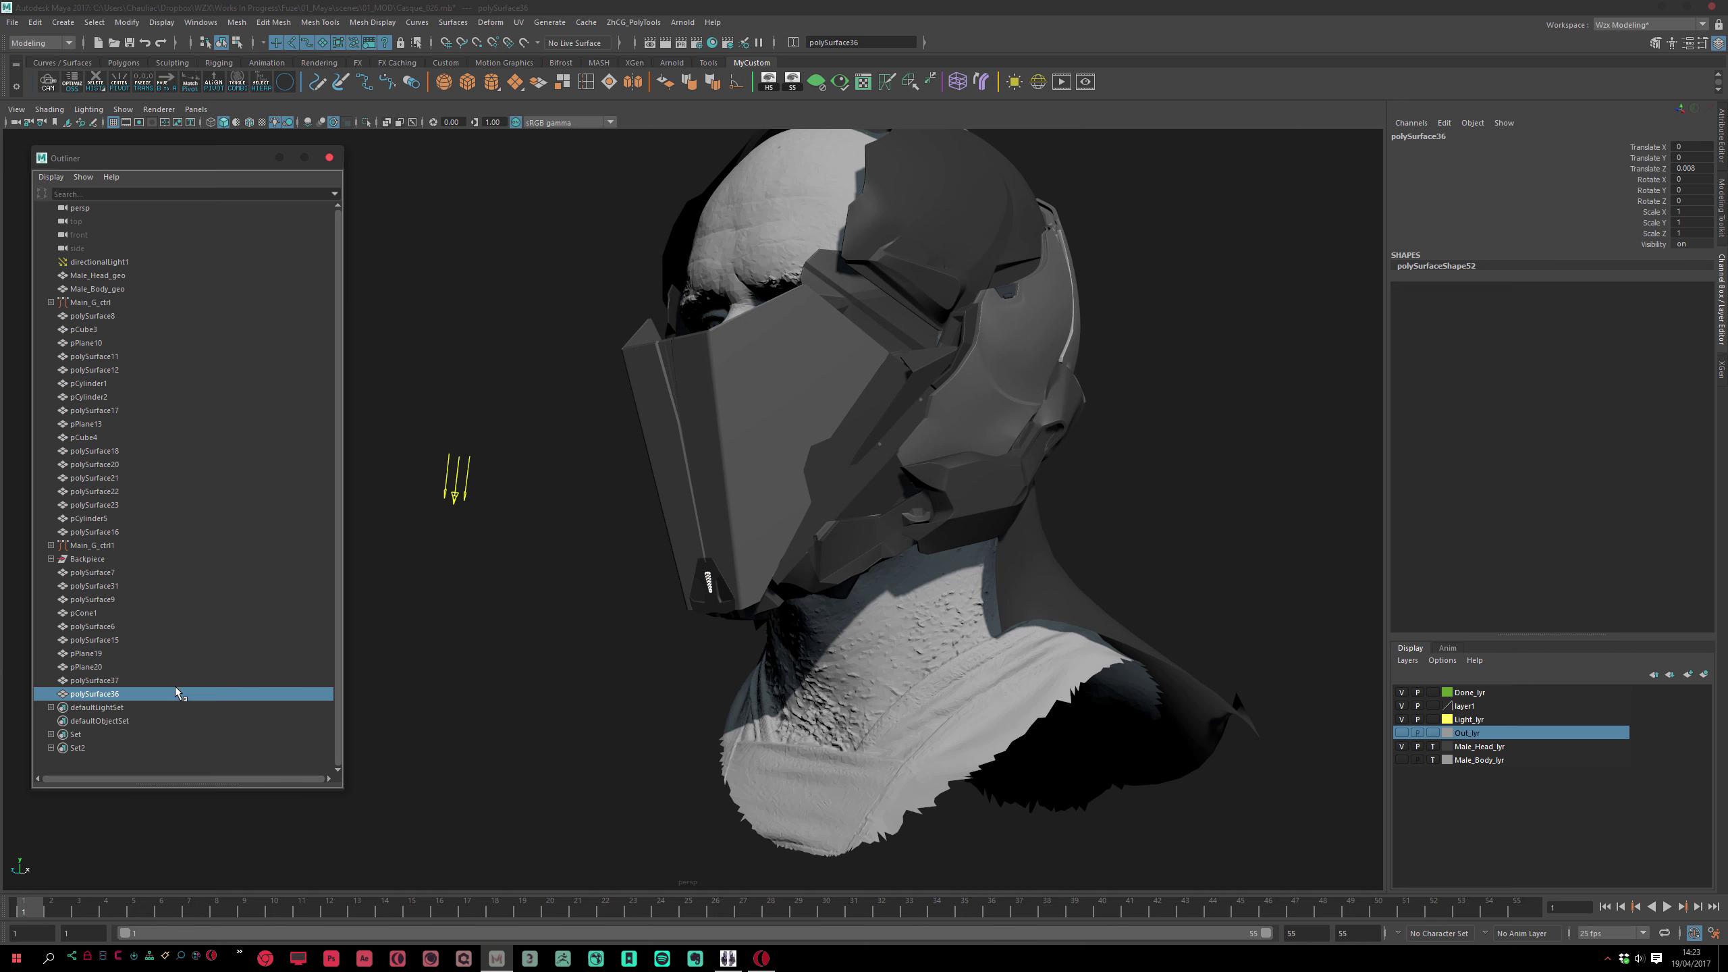
click(467, 618)
alt+drag(694, 655, 672, 502)
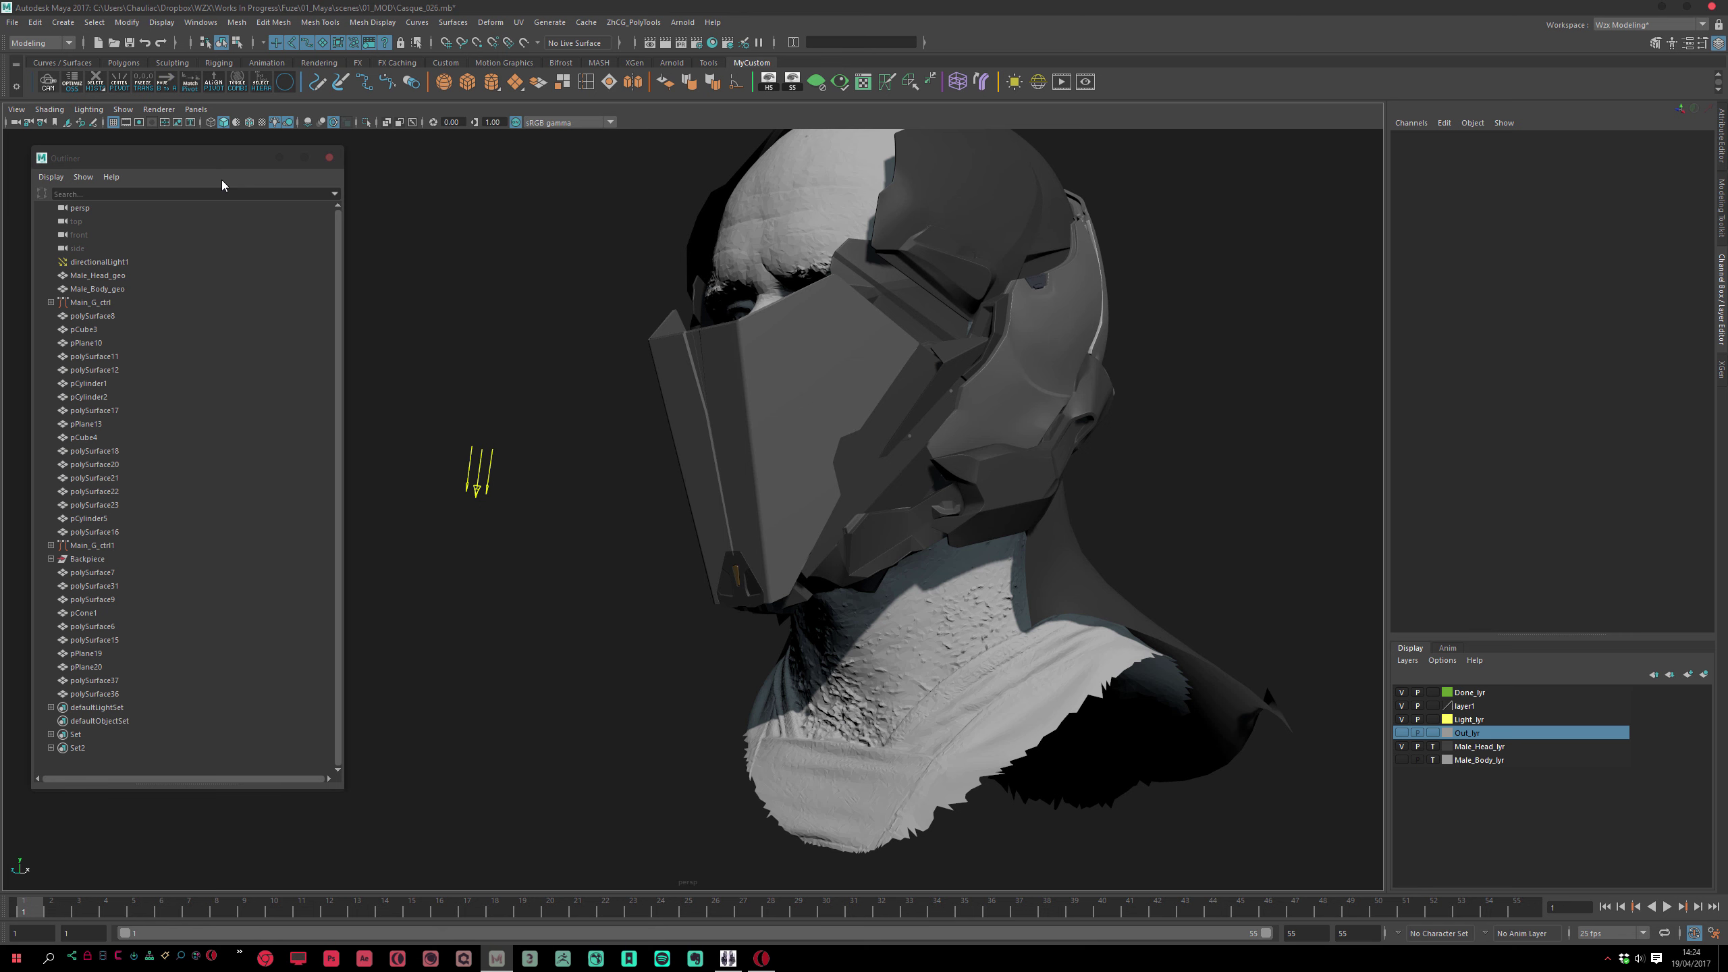
Display the rig's control curves in the viewport and hide Done_lyr, leaving Out_lyr hidden after a quick comparison
click(125, 110)
click(140, 181)
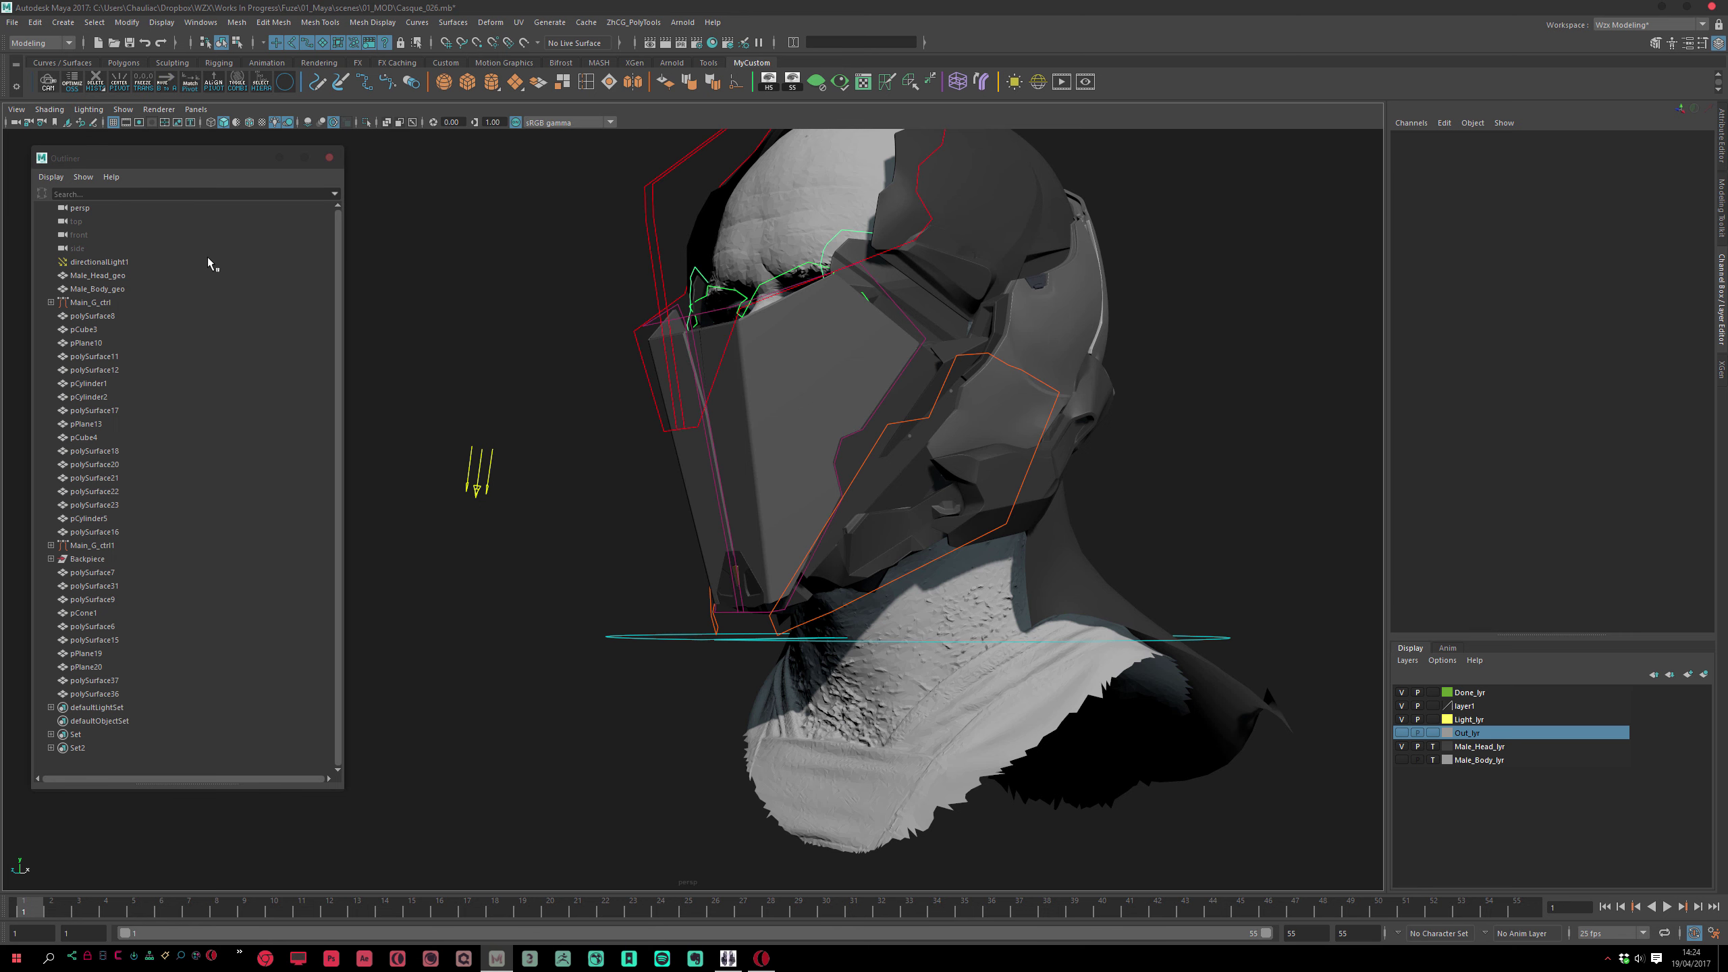
alt+middle_drag(649, 618, 605, 626)
alt+right_drag(606, 625, 629, 627)
mouse_move(629, 628)
alt+mouse_down()
mouse_move(652, 664)
mouse_move(630, 629)
alt+mouse_up()
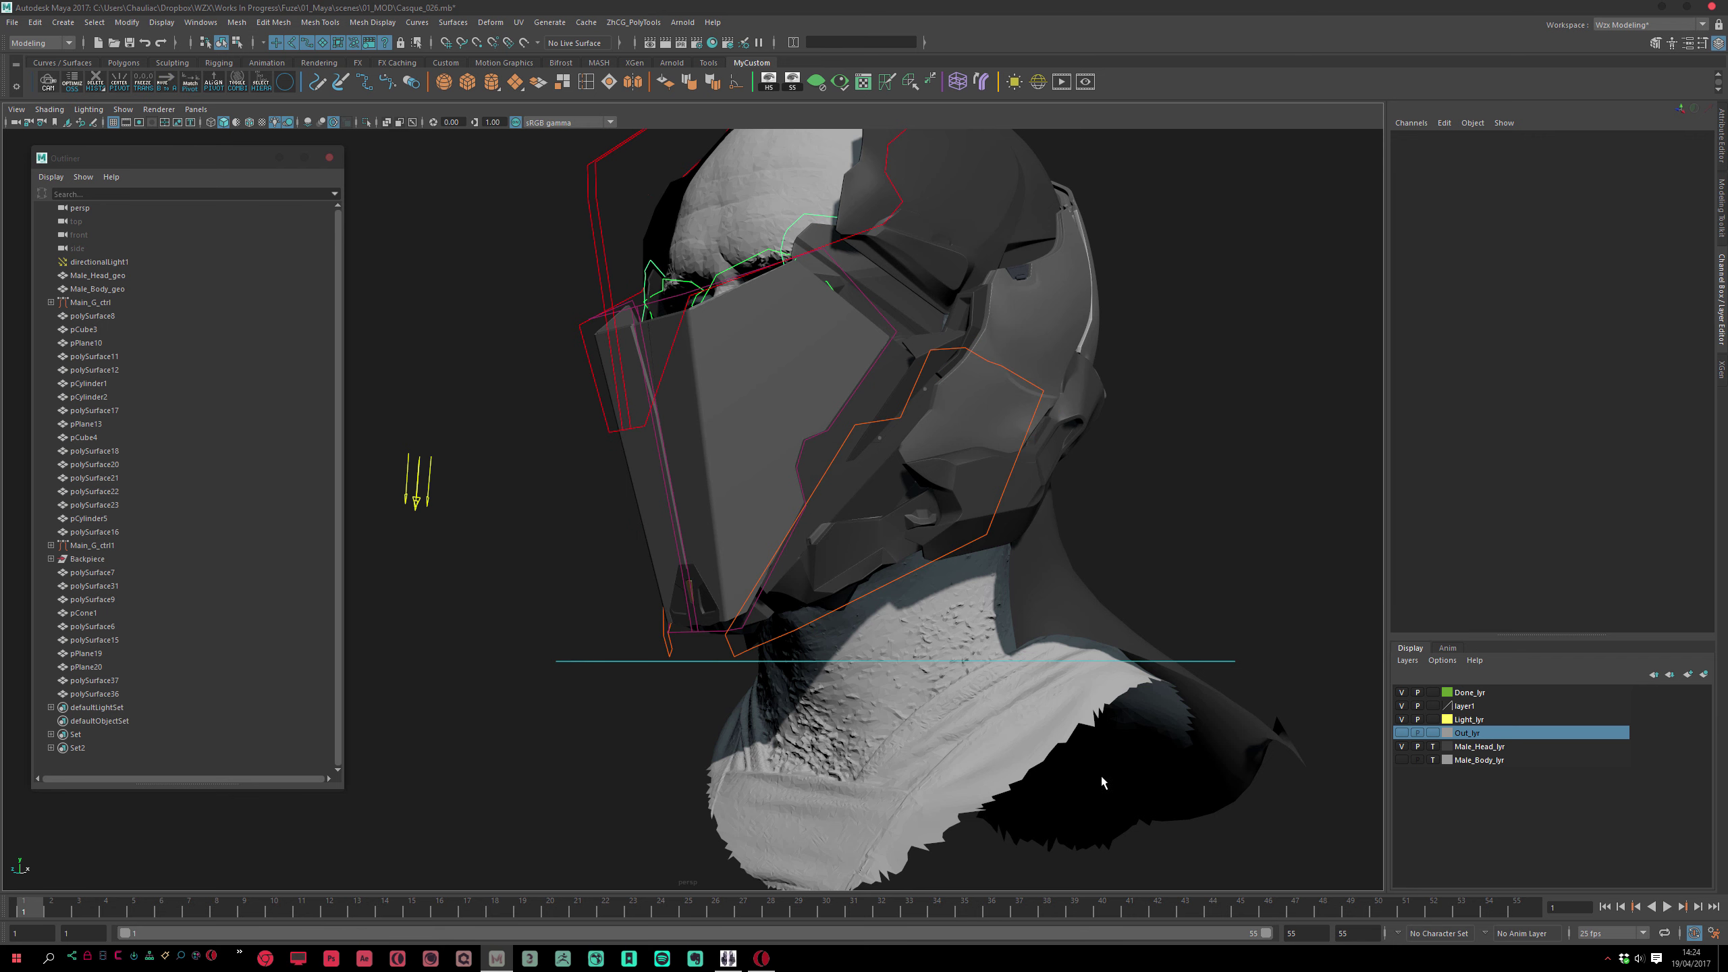
click(1402, 733)
click(1402, 693)
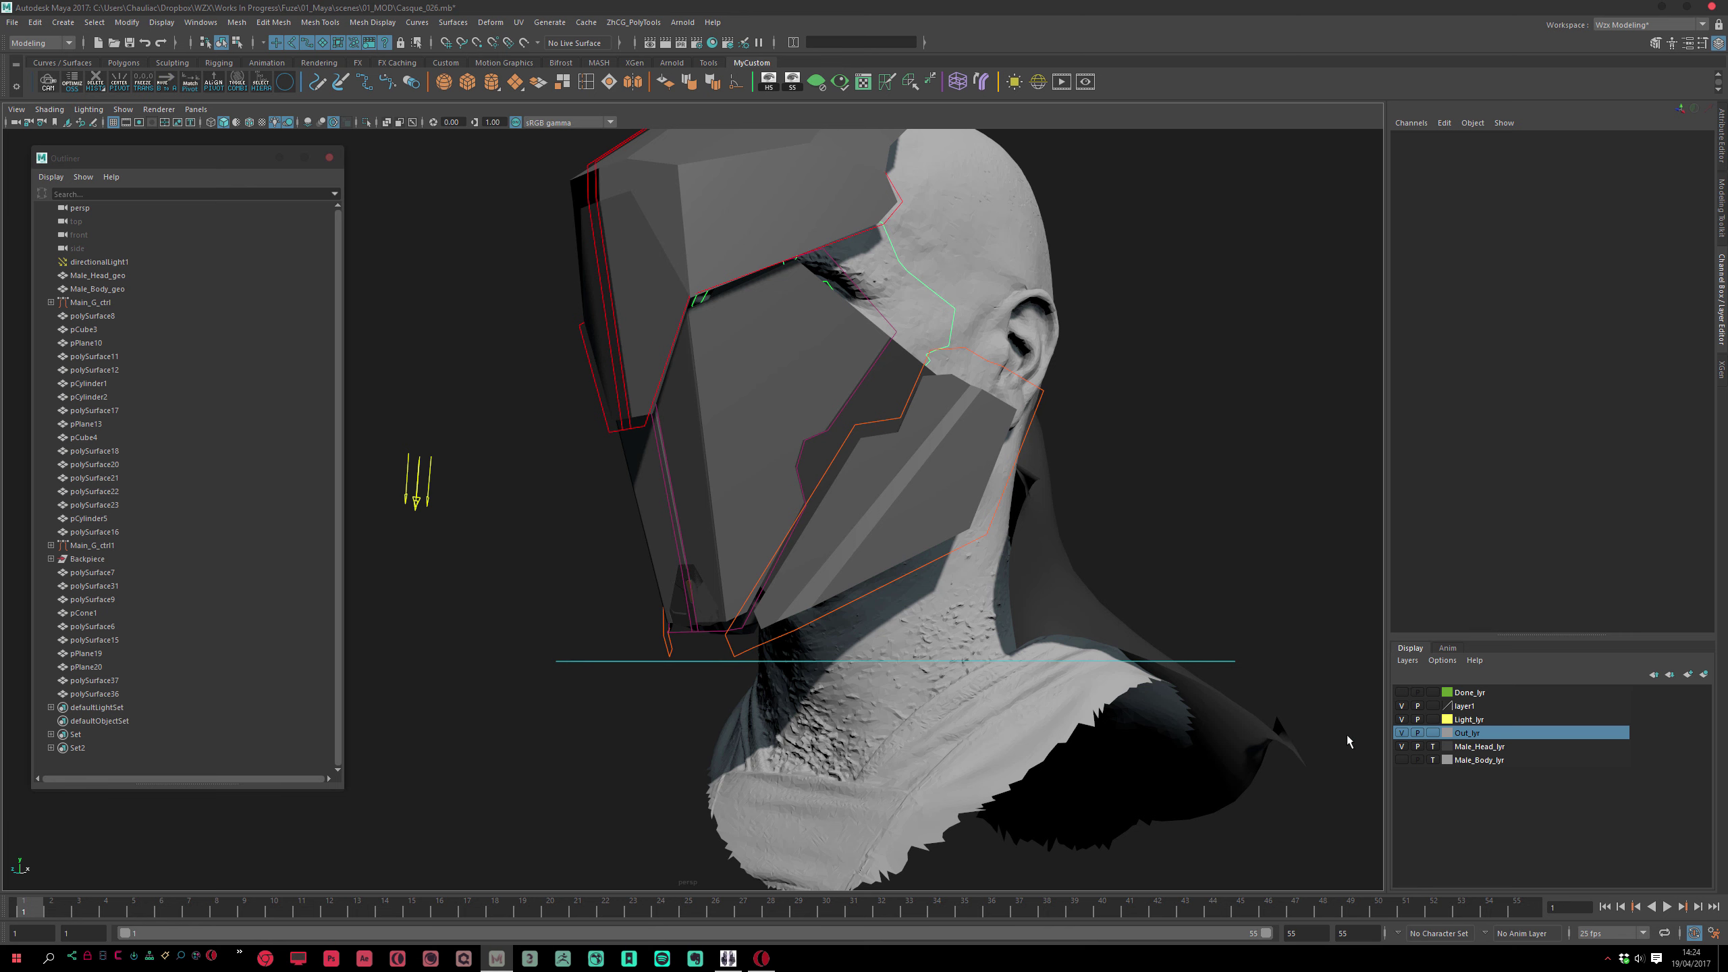
click(1401, 734)
Select both side panels, the centre insert and its gold piece, and hide all four objects
alt+drag(782, 578, 640, 532)
click(641, 531)
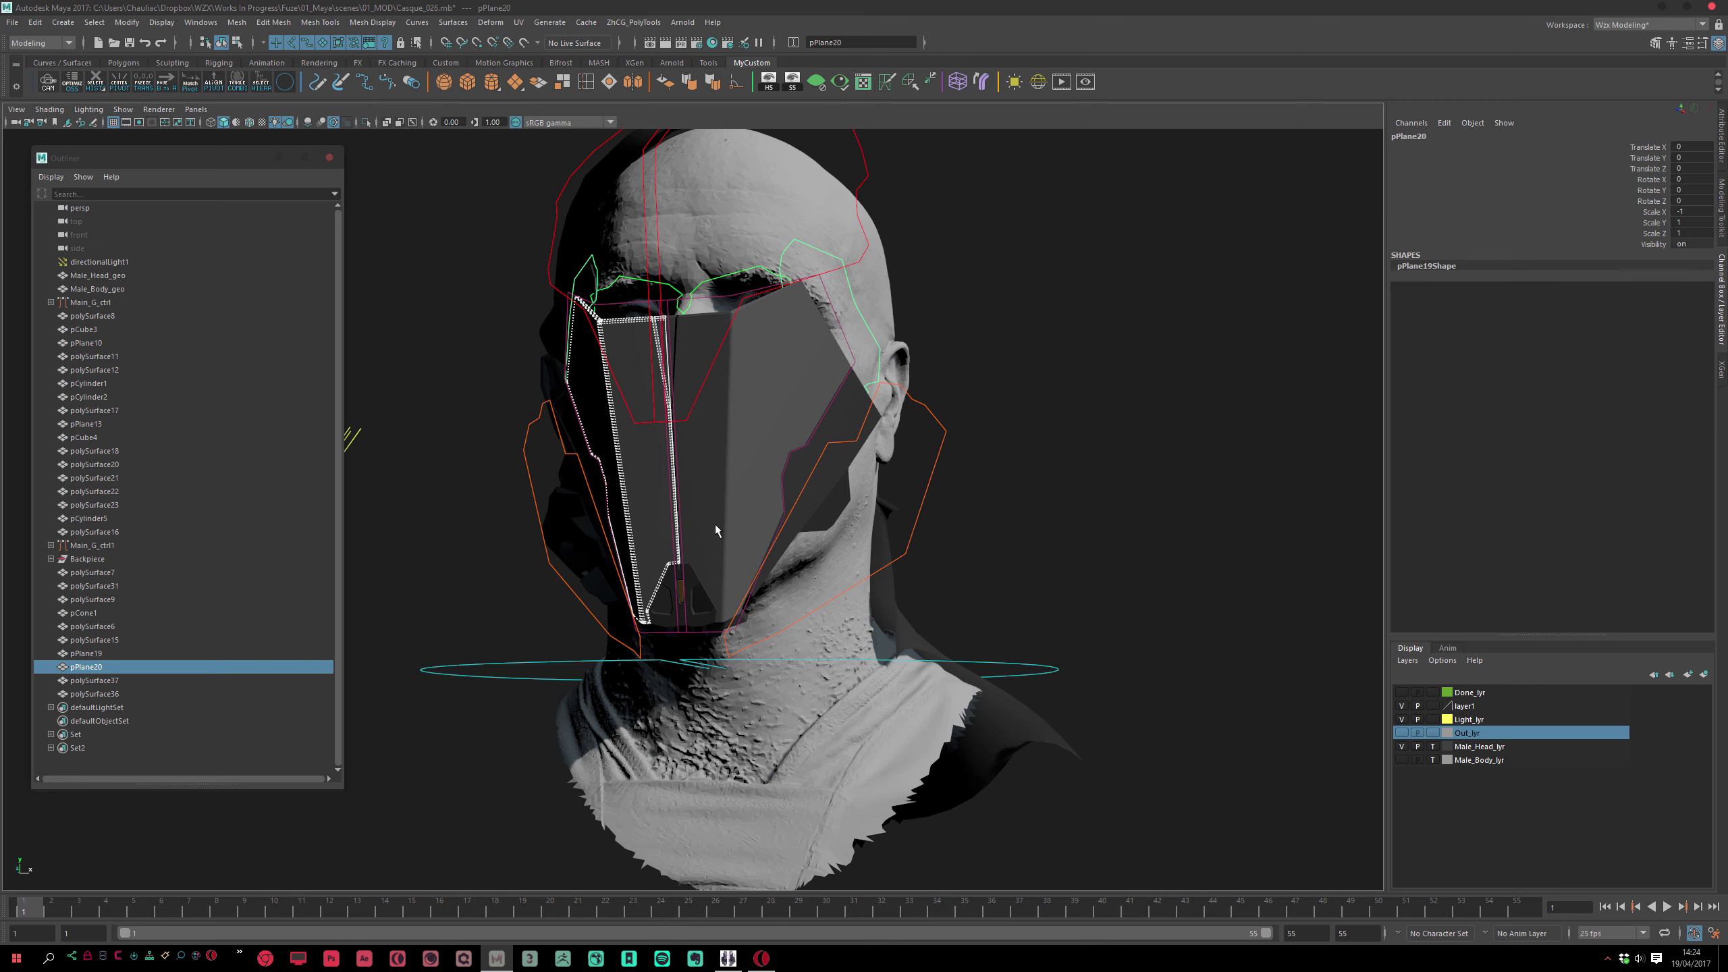
shift+click(716, 524)
key(f)
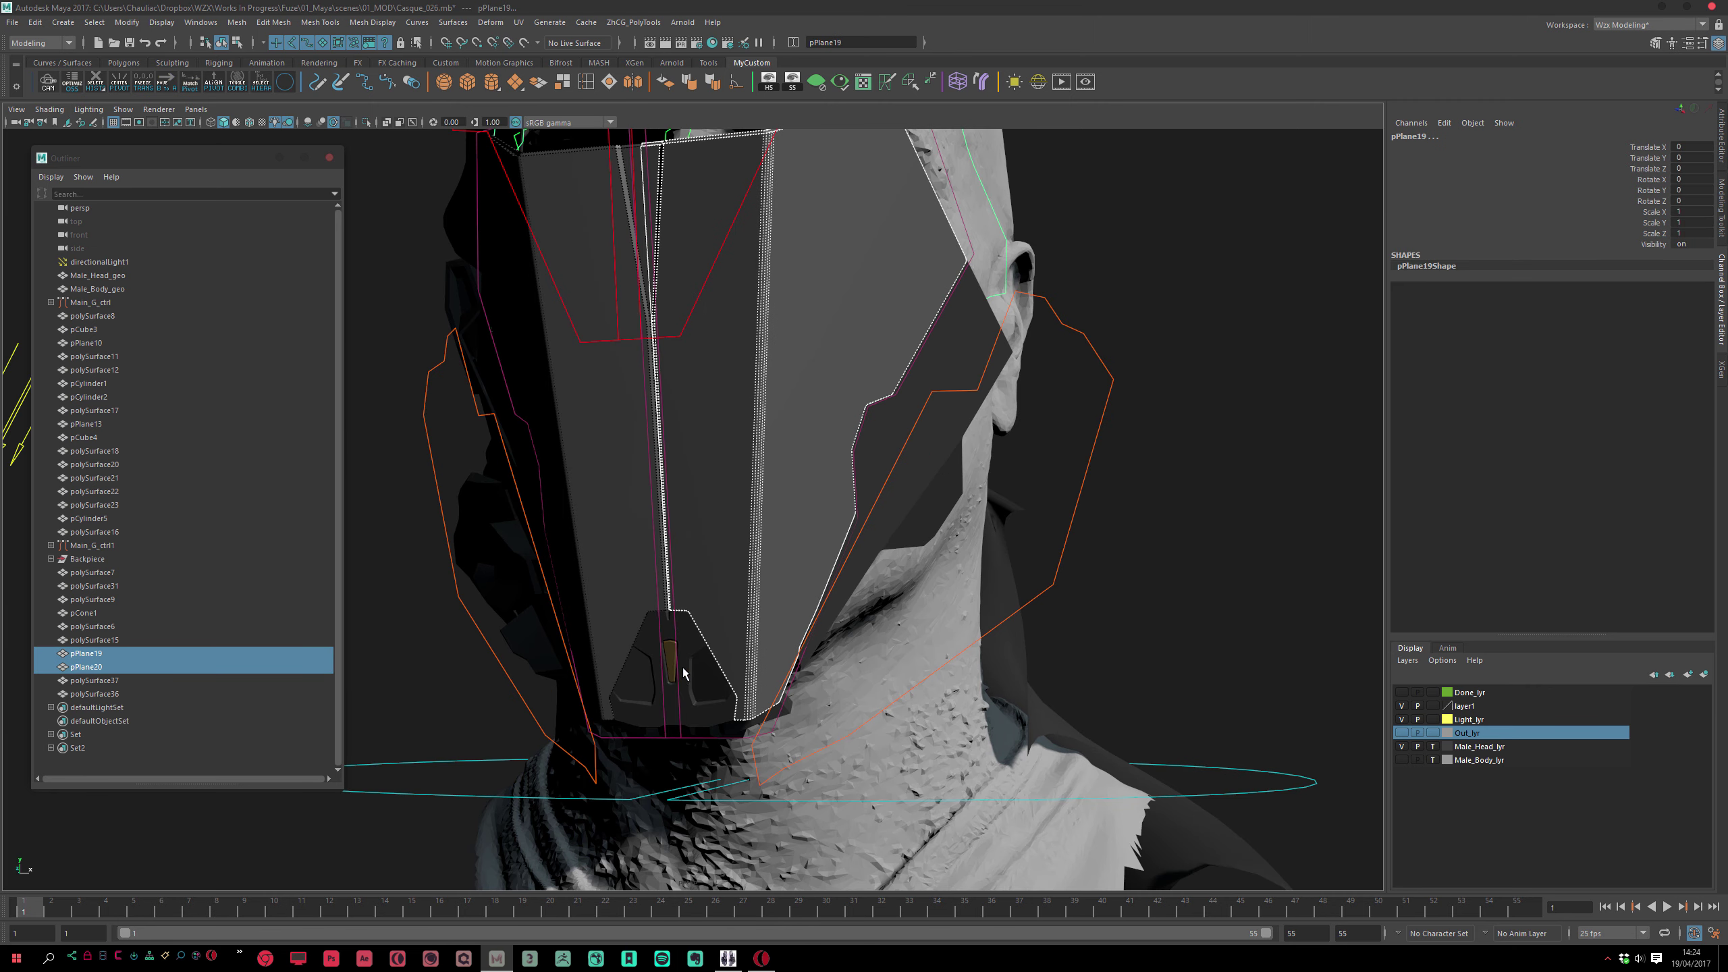
alt+drag(636, 660, 621, 594)
alt+middle_drag(621, 594, 636, 521)
alt+right_drag(636, 521, 651, 560)
mouse_move(651, 559)
alt+mouse_down()
mouse_move(691, 588)
mouse_move(654, 542)
alt+mouse_up()
shift+click(654, 538)
shift+click(696, 540)
alt+drag(773, 579, 839, 579)
alt+right_drag(838, 578, 781, 549)
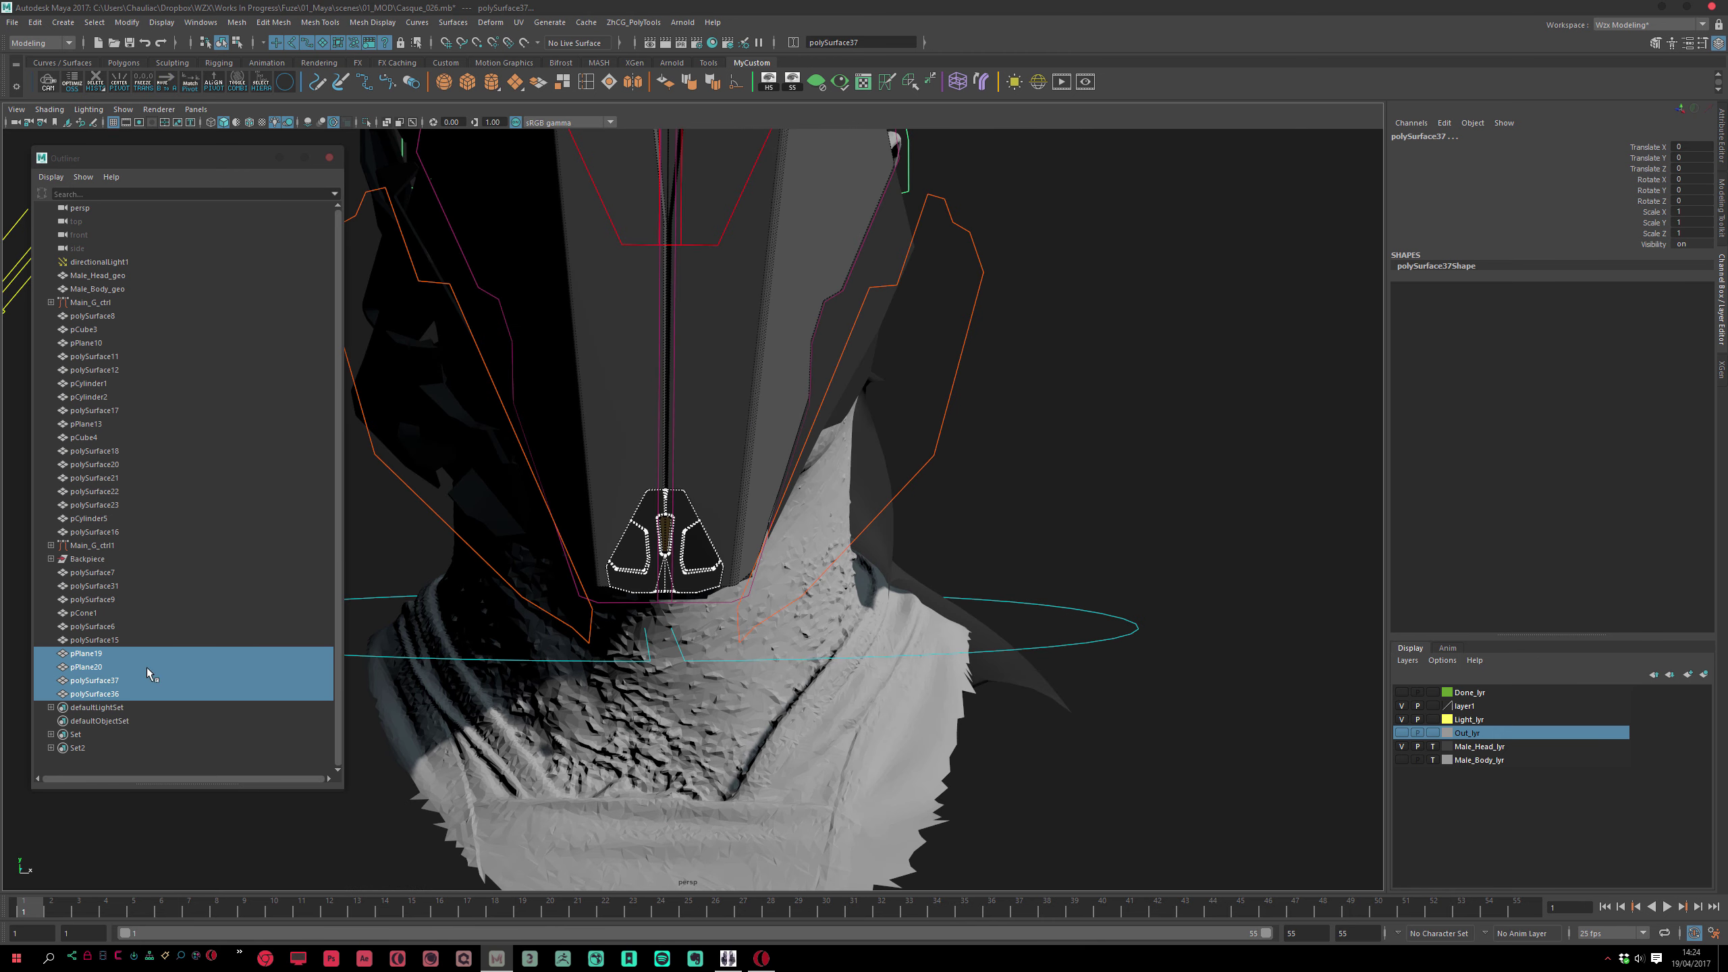
alt+right_drag(1061, 657, 1001, 633)
alt+drag(1000, 633, 929, 637)
key(ctrl+h)
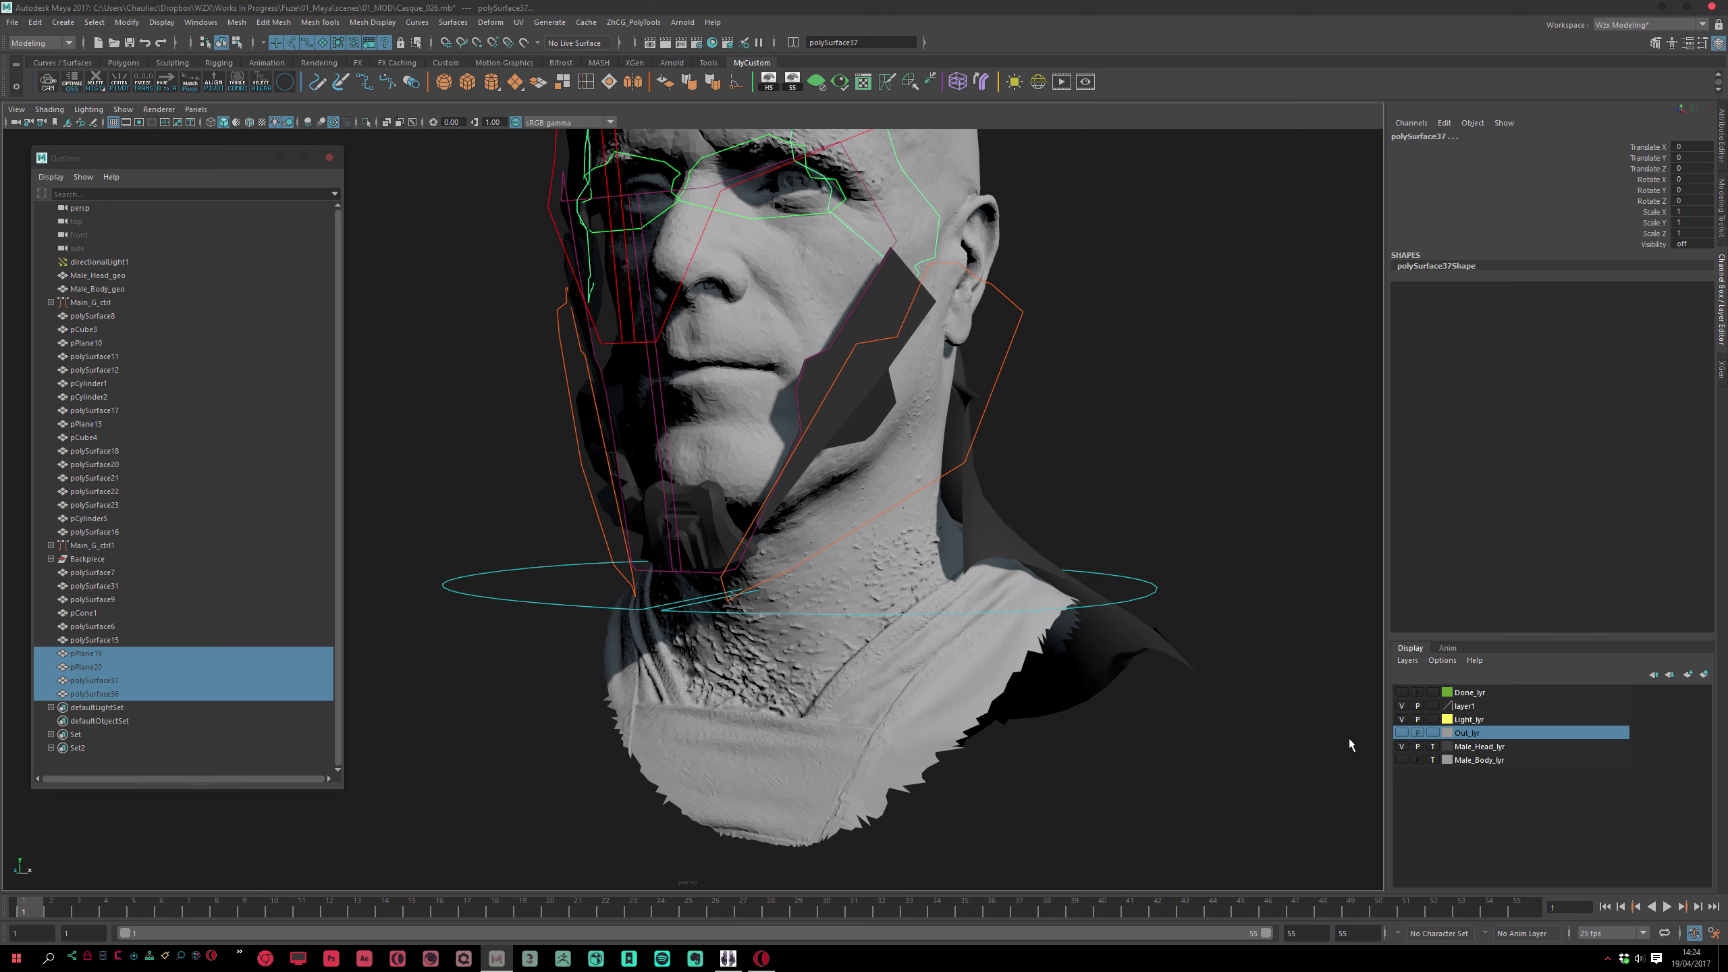
Show Out_lyr and delete the old blockout panel pPlane3 under Face_ctrl
click(1402, 734)
alt+drag(903, 490, 929, 496)
alt+middle_drag(929, 496, 958, 557)
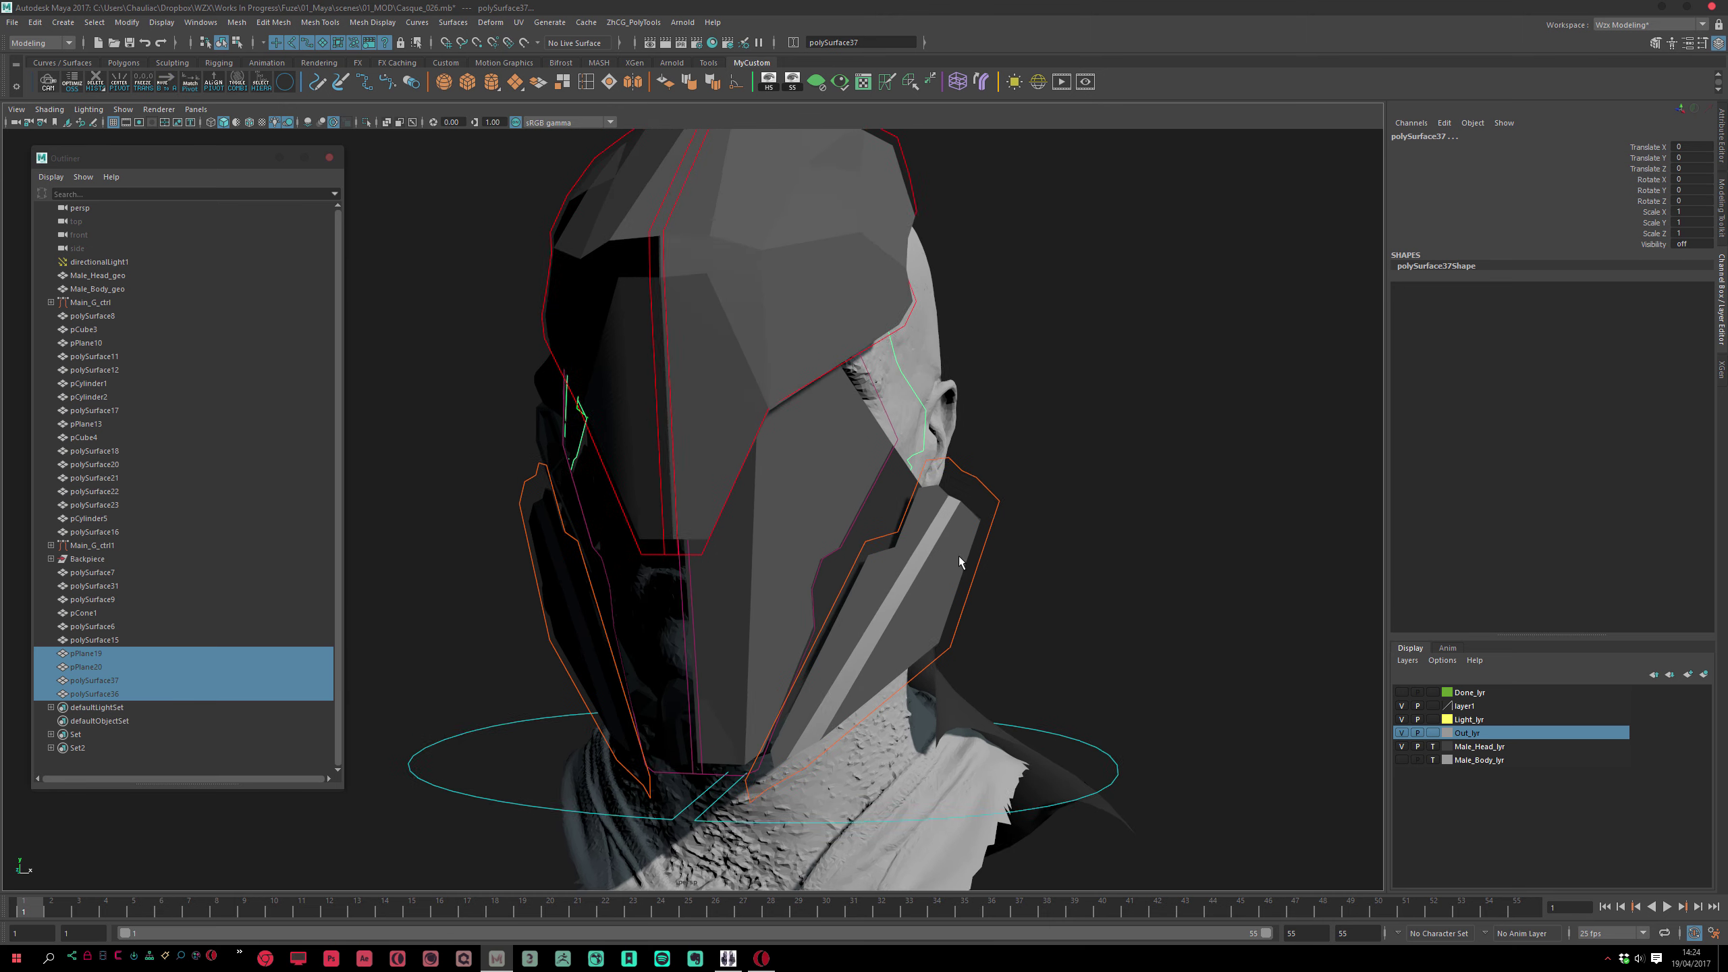
alt+right_drag(959, 557, 886, 496)
click(886, 495)
alt+drag(885, 496, 787, 532)
click(787, 534)
alt+drag(760, 631, 756, 616)
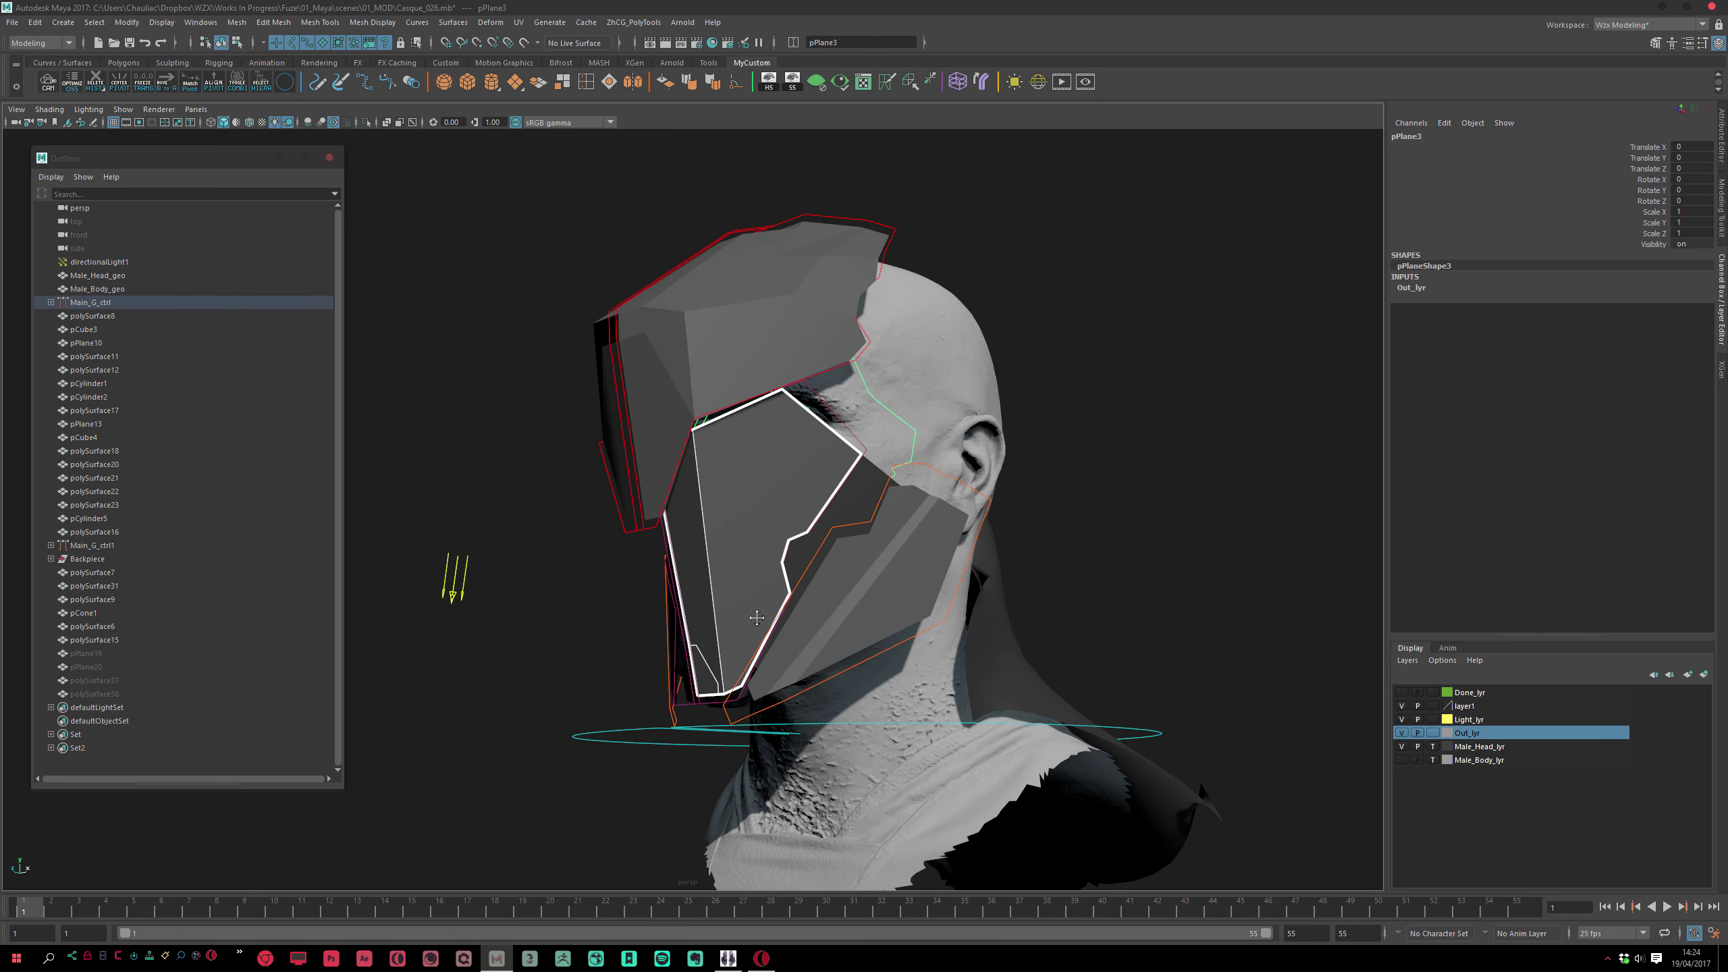
alt+middle_drag(756, 616, 767, 580)
key(f)
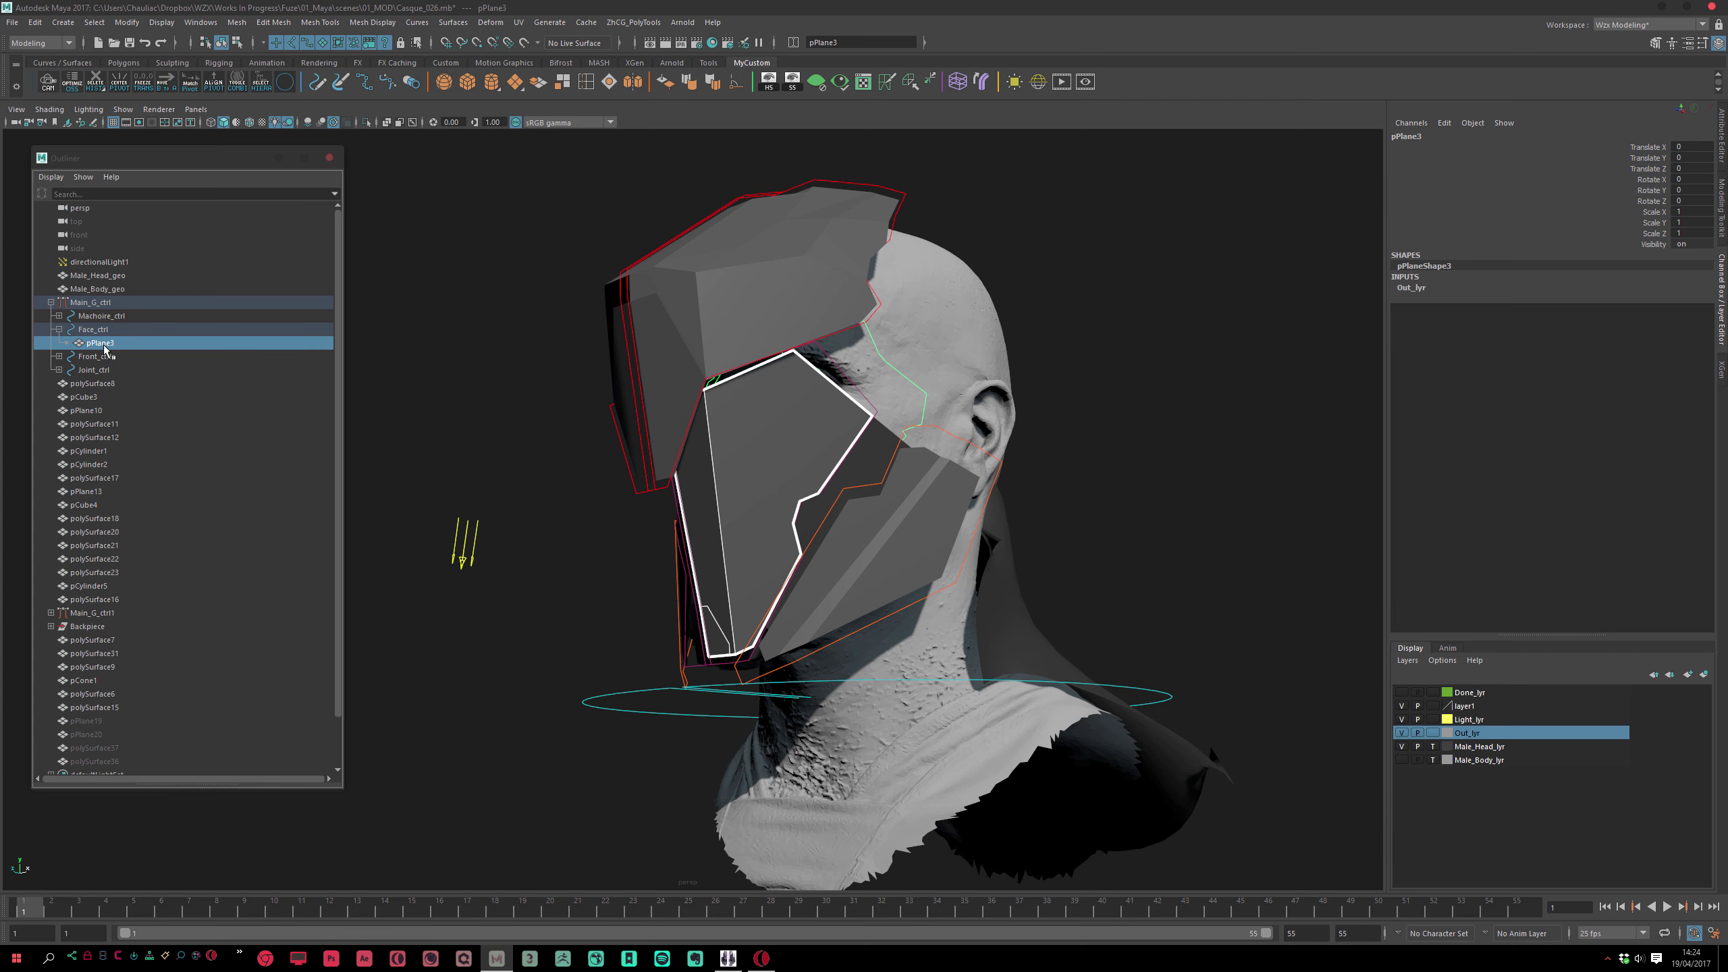
key(Delete)
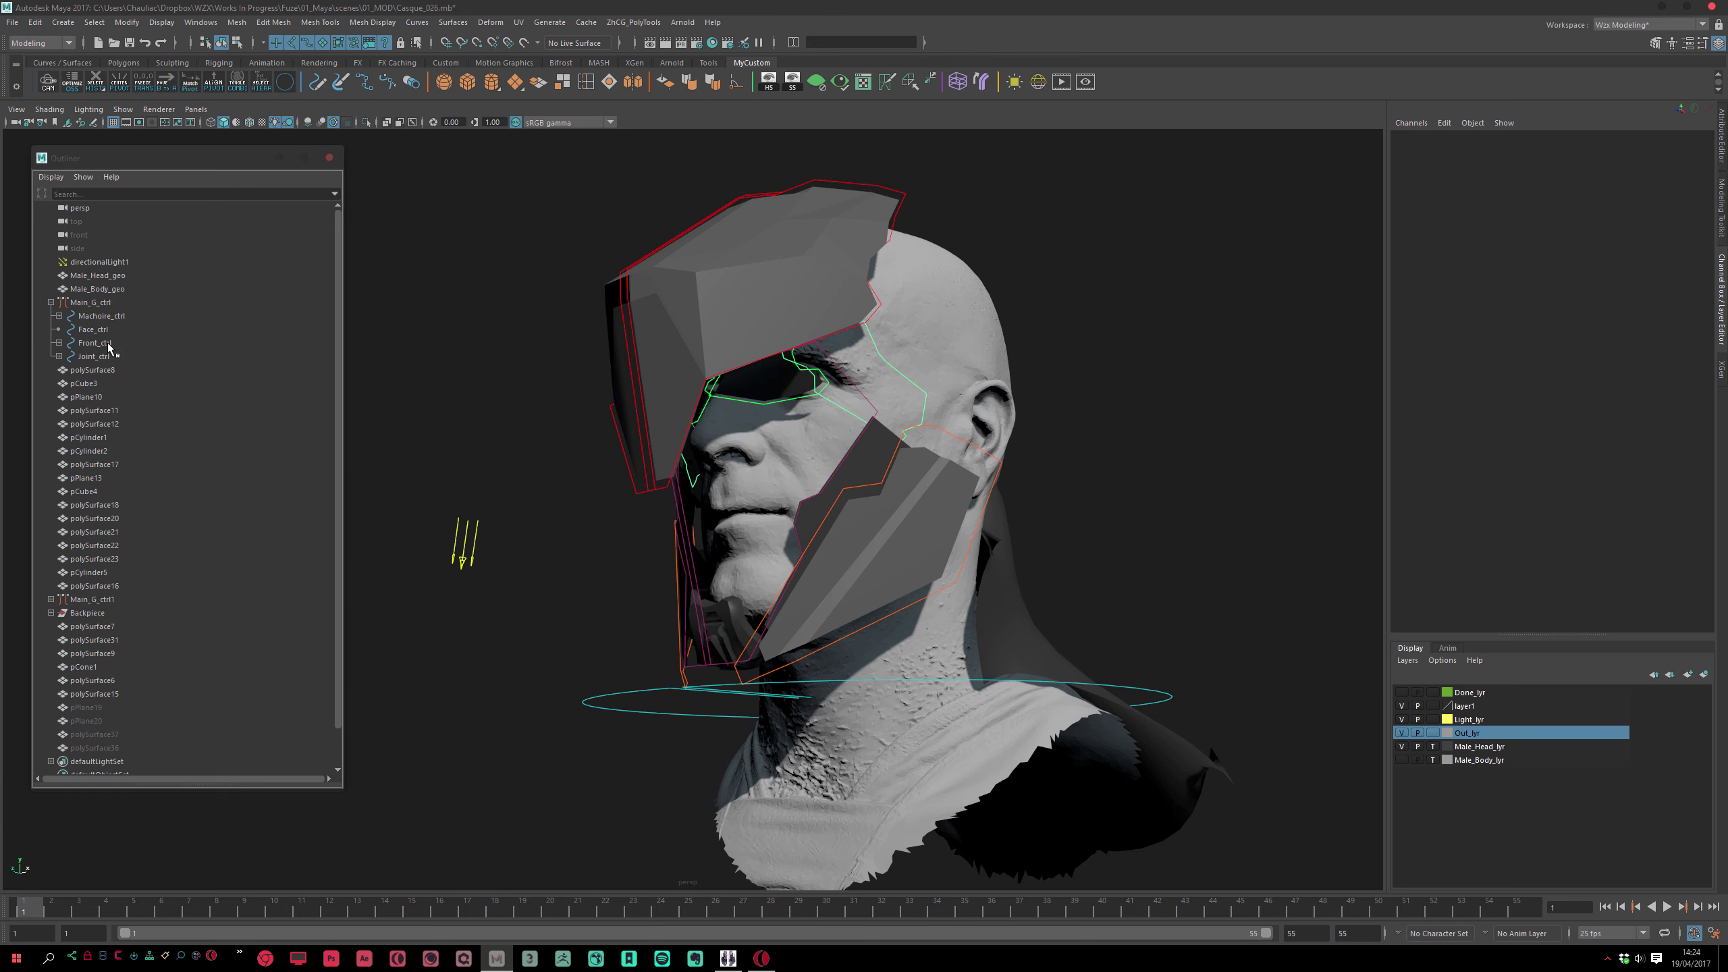
Unhide pPlane19, parent it under Main_G_ctrl's Face_ctrl and scrub the timeline to check its motion
click(102, 708)
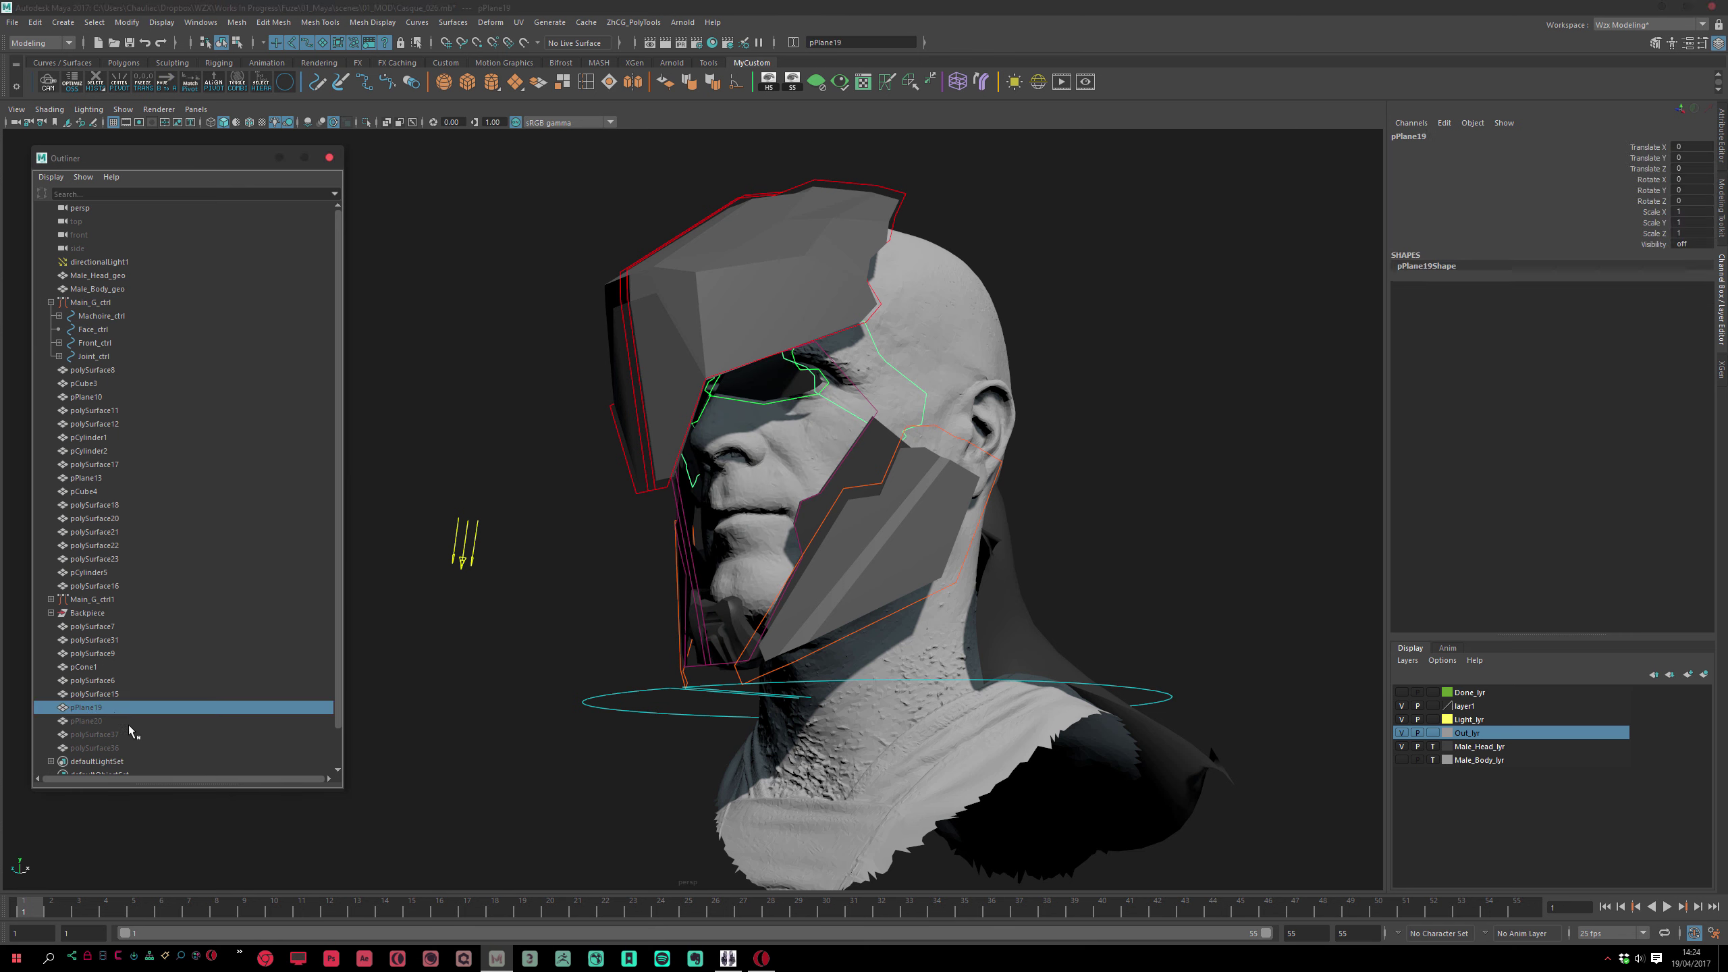
key(shift+h)
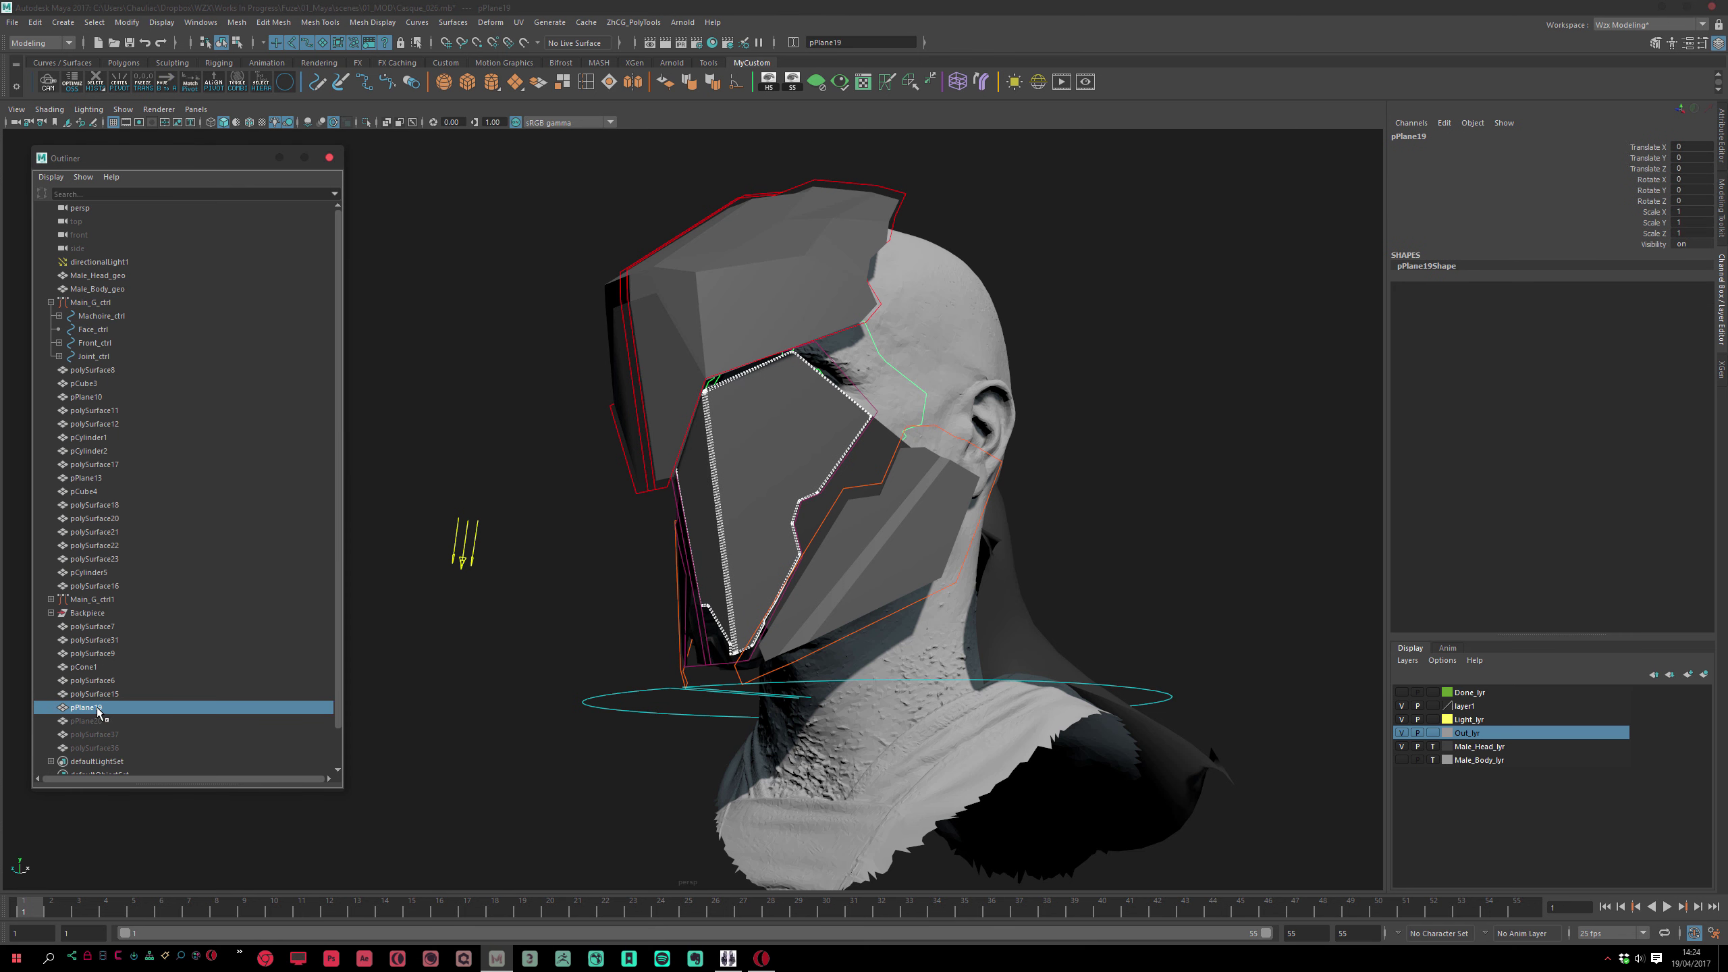
middle_drag(107, 333, 103, 333)
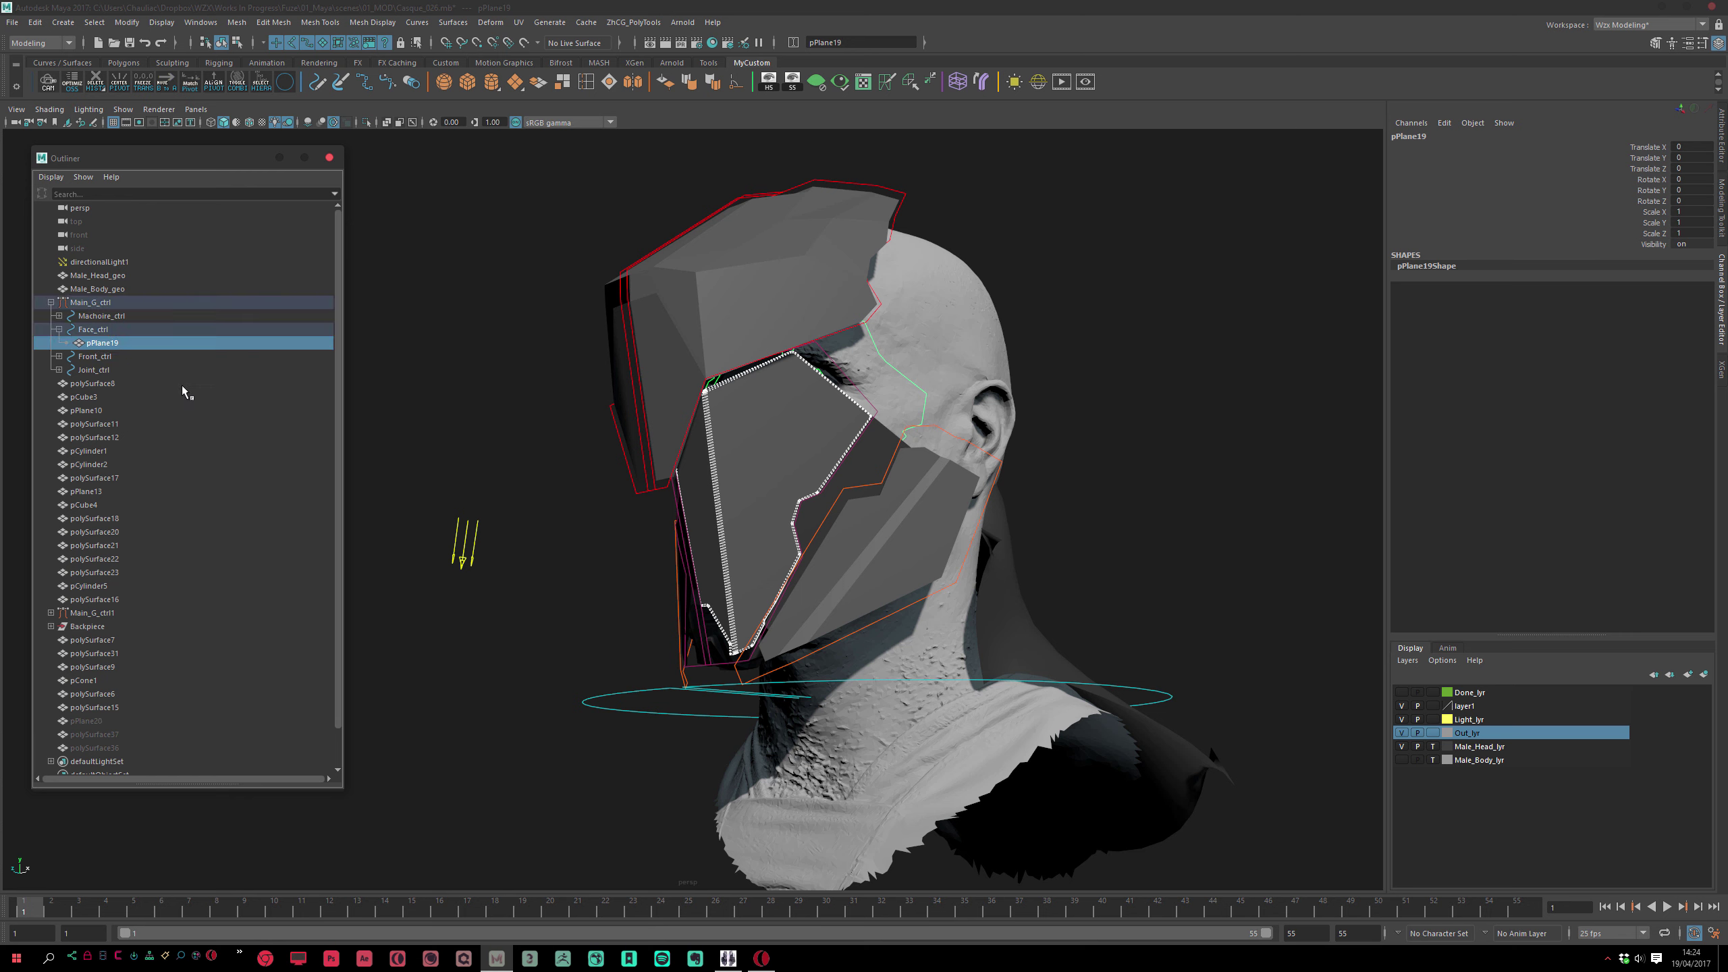
mouse_move(60, 907)
mouse_down()
mouse_move(529, 897)
mouse_move(27, 902)
mouse_up()
Move the mirrored side's Main_G_ctrl1 directly below Main_G_ctrl in the hierarchy and expand it to expose its Face_ctrl
alt+drag(578, 712, 668, 630)
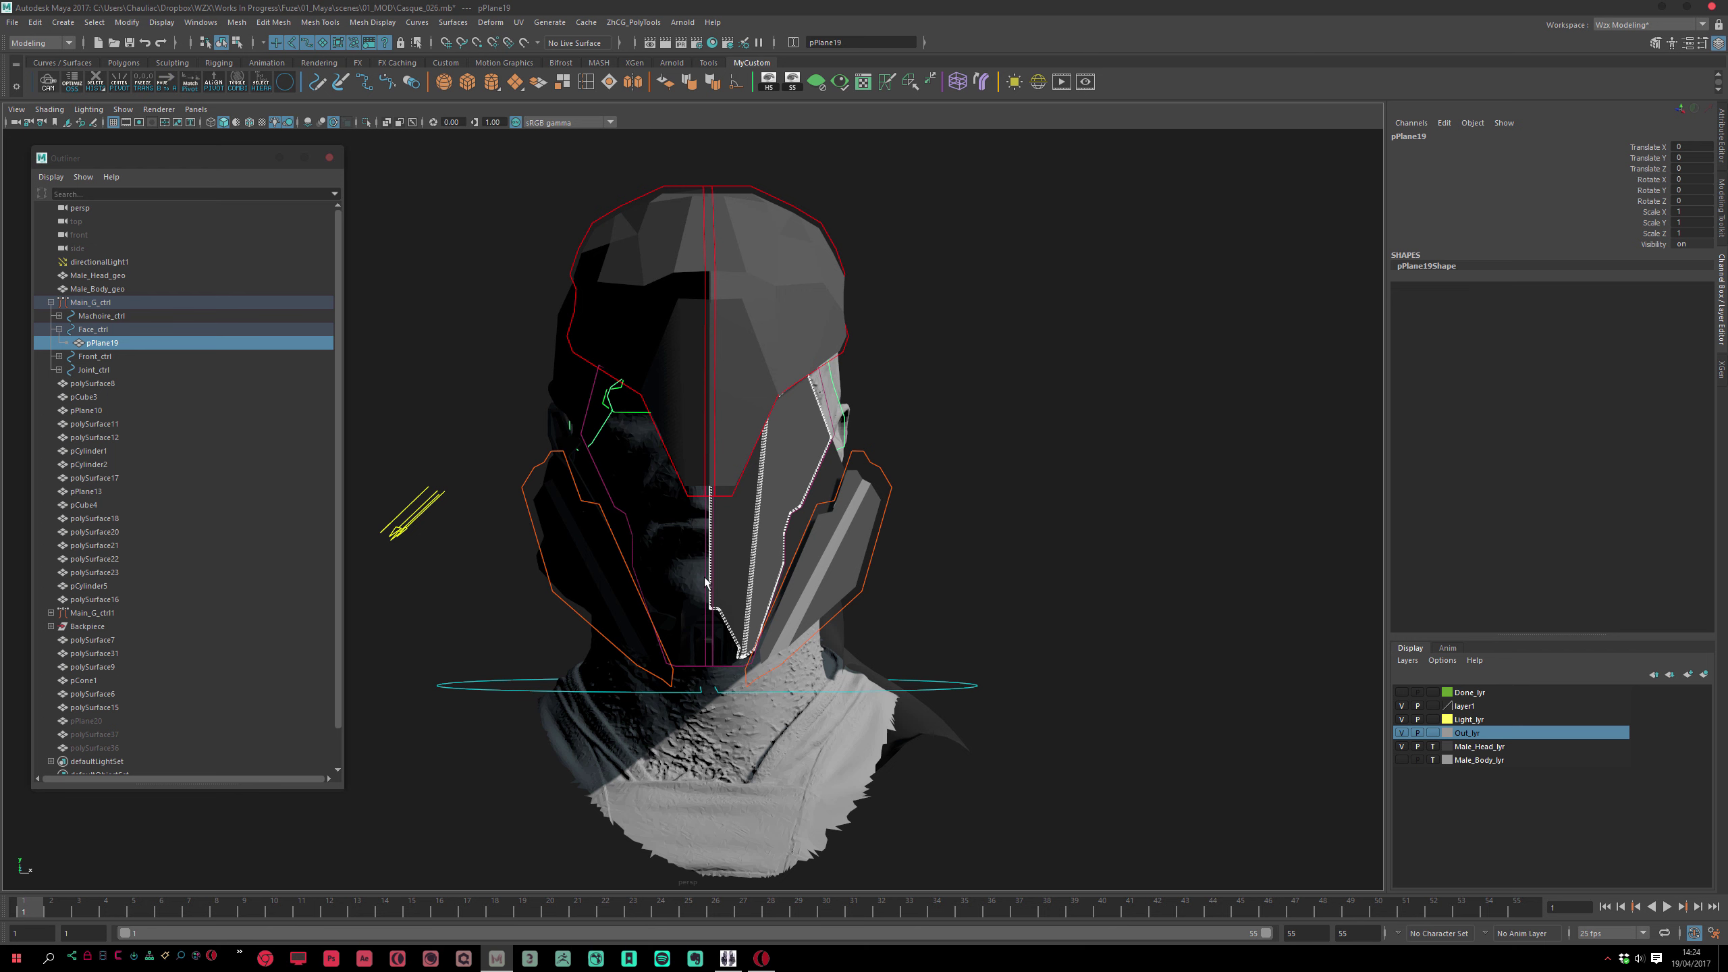
click(707, 589)
click(686, 668)
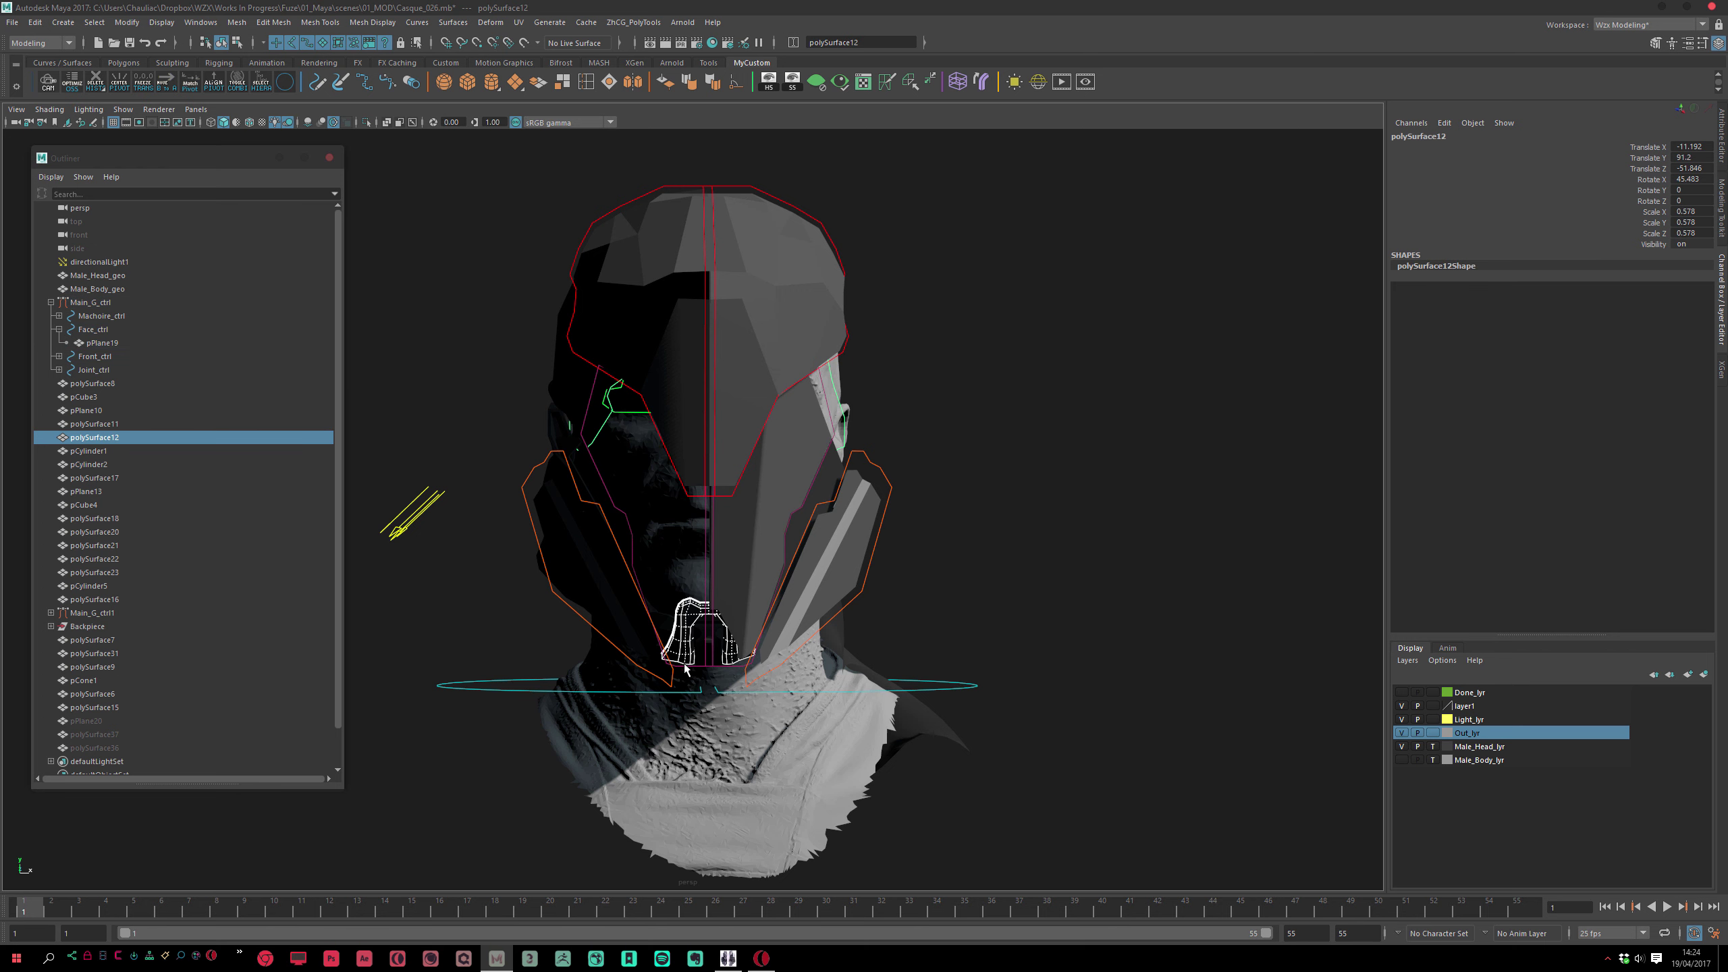
click(687, 669)
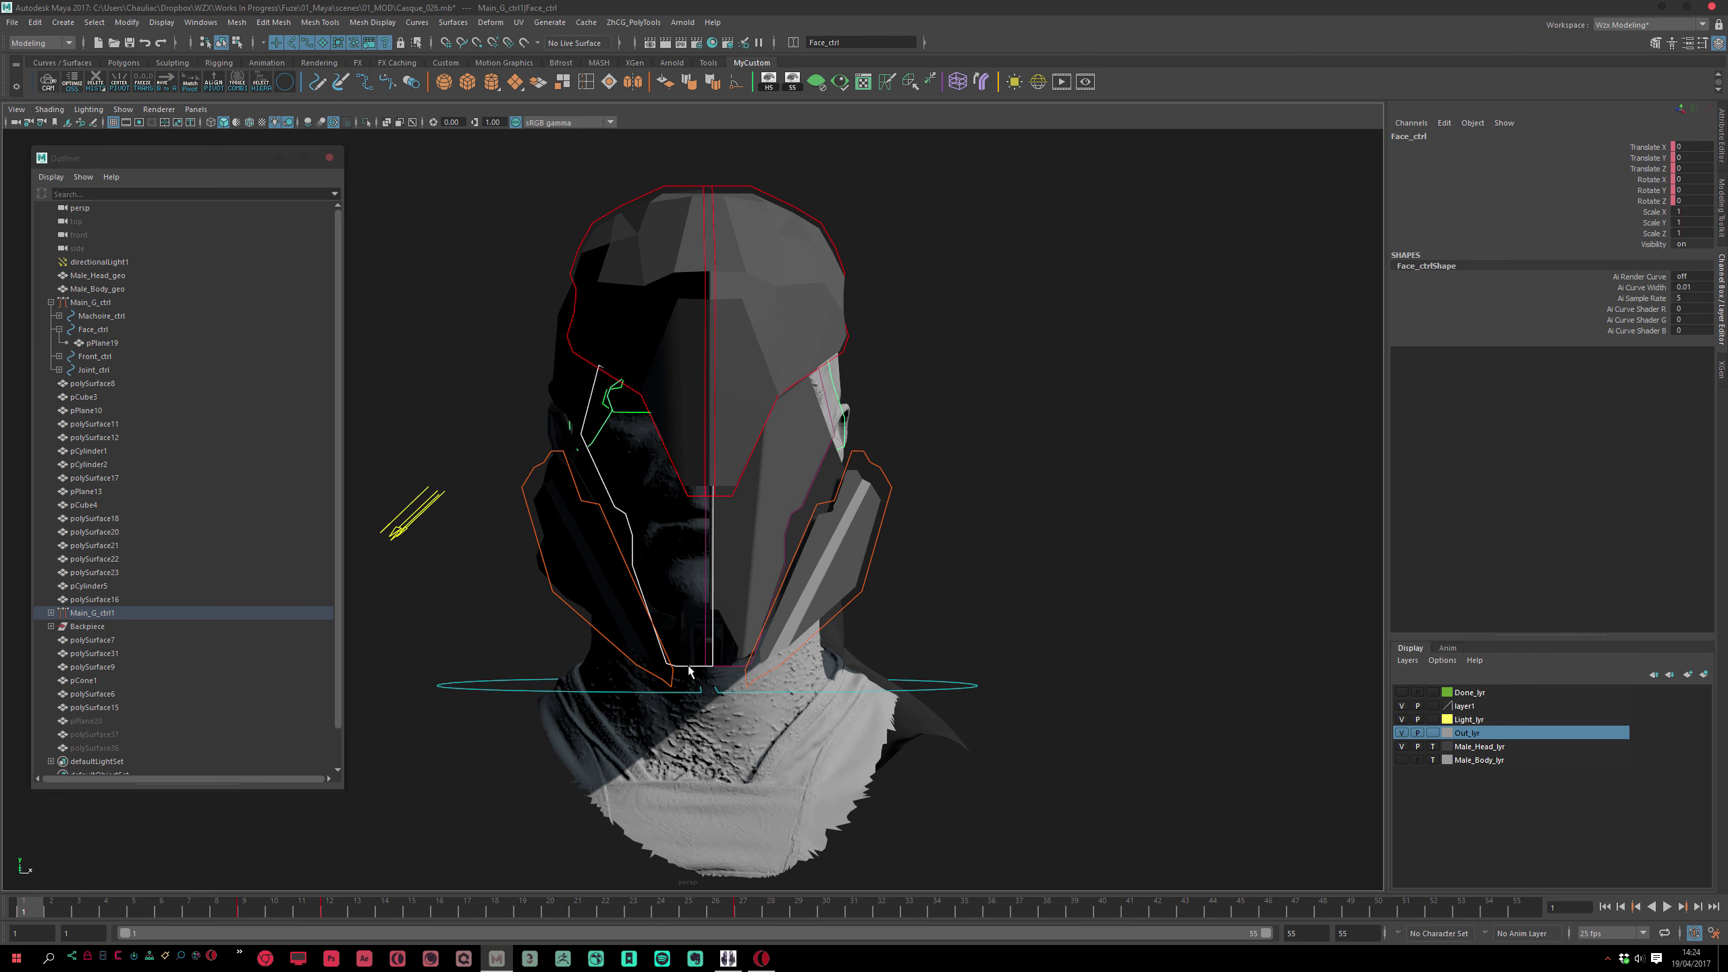
click(90, 615)
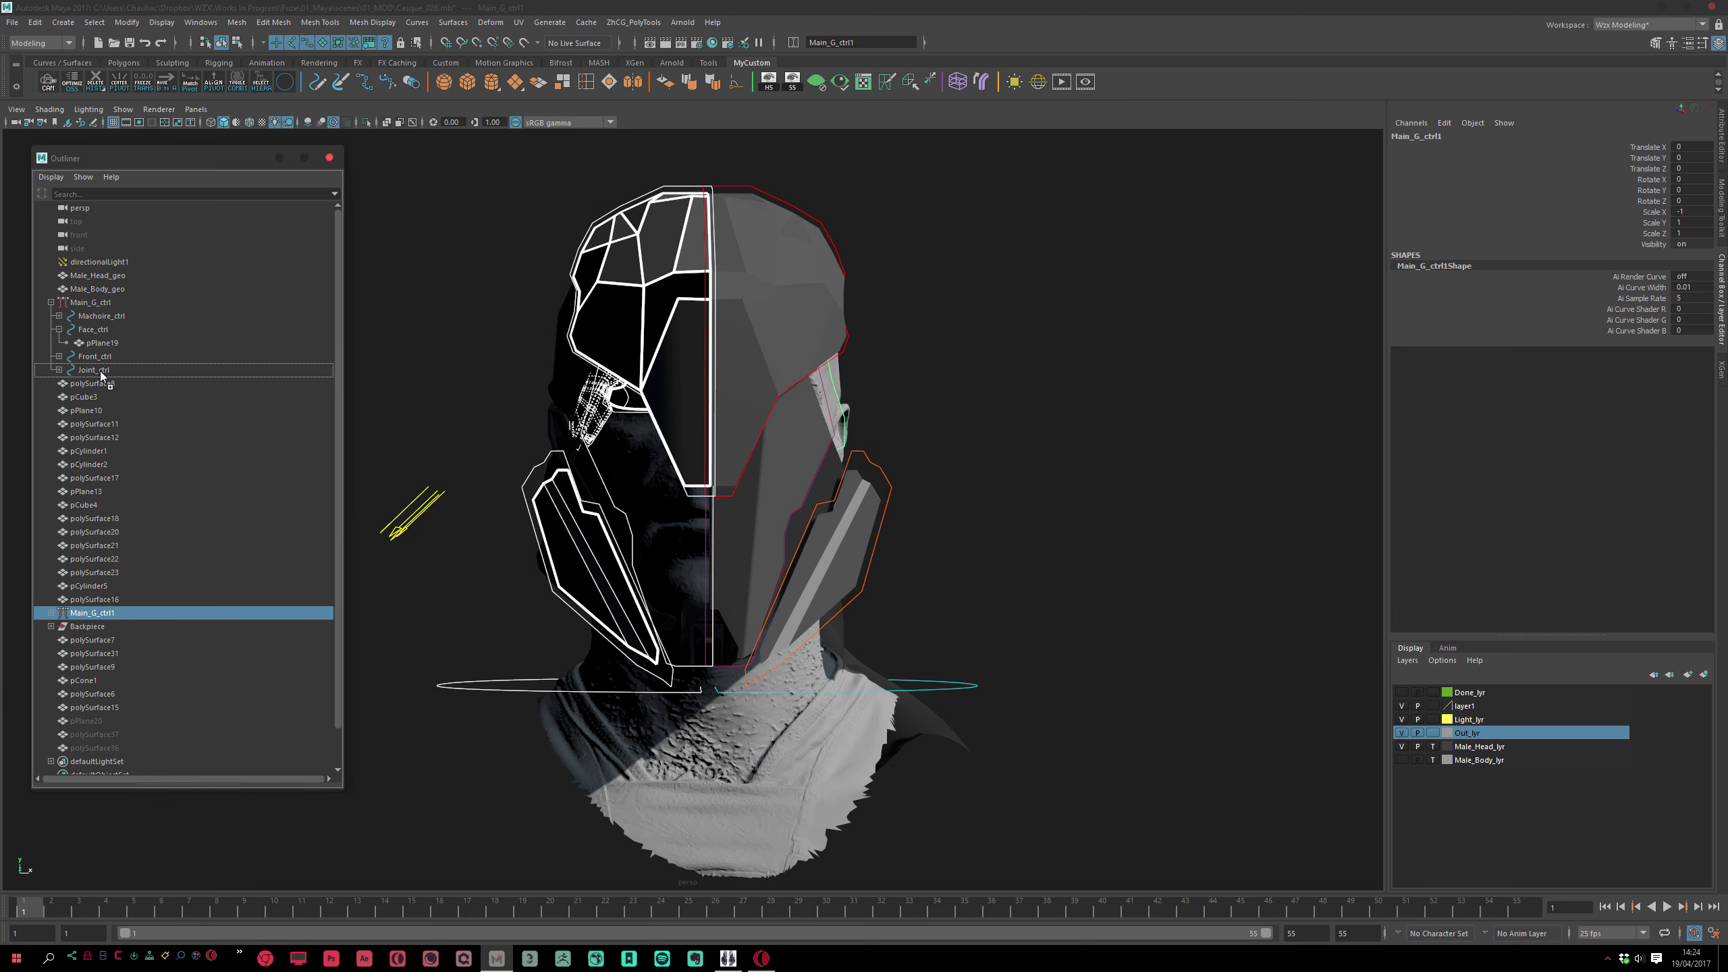
drag(101, 374, 99, 386)
click(51, 384)
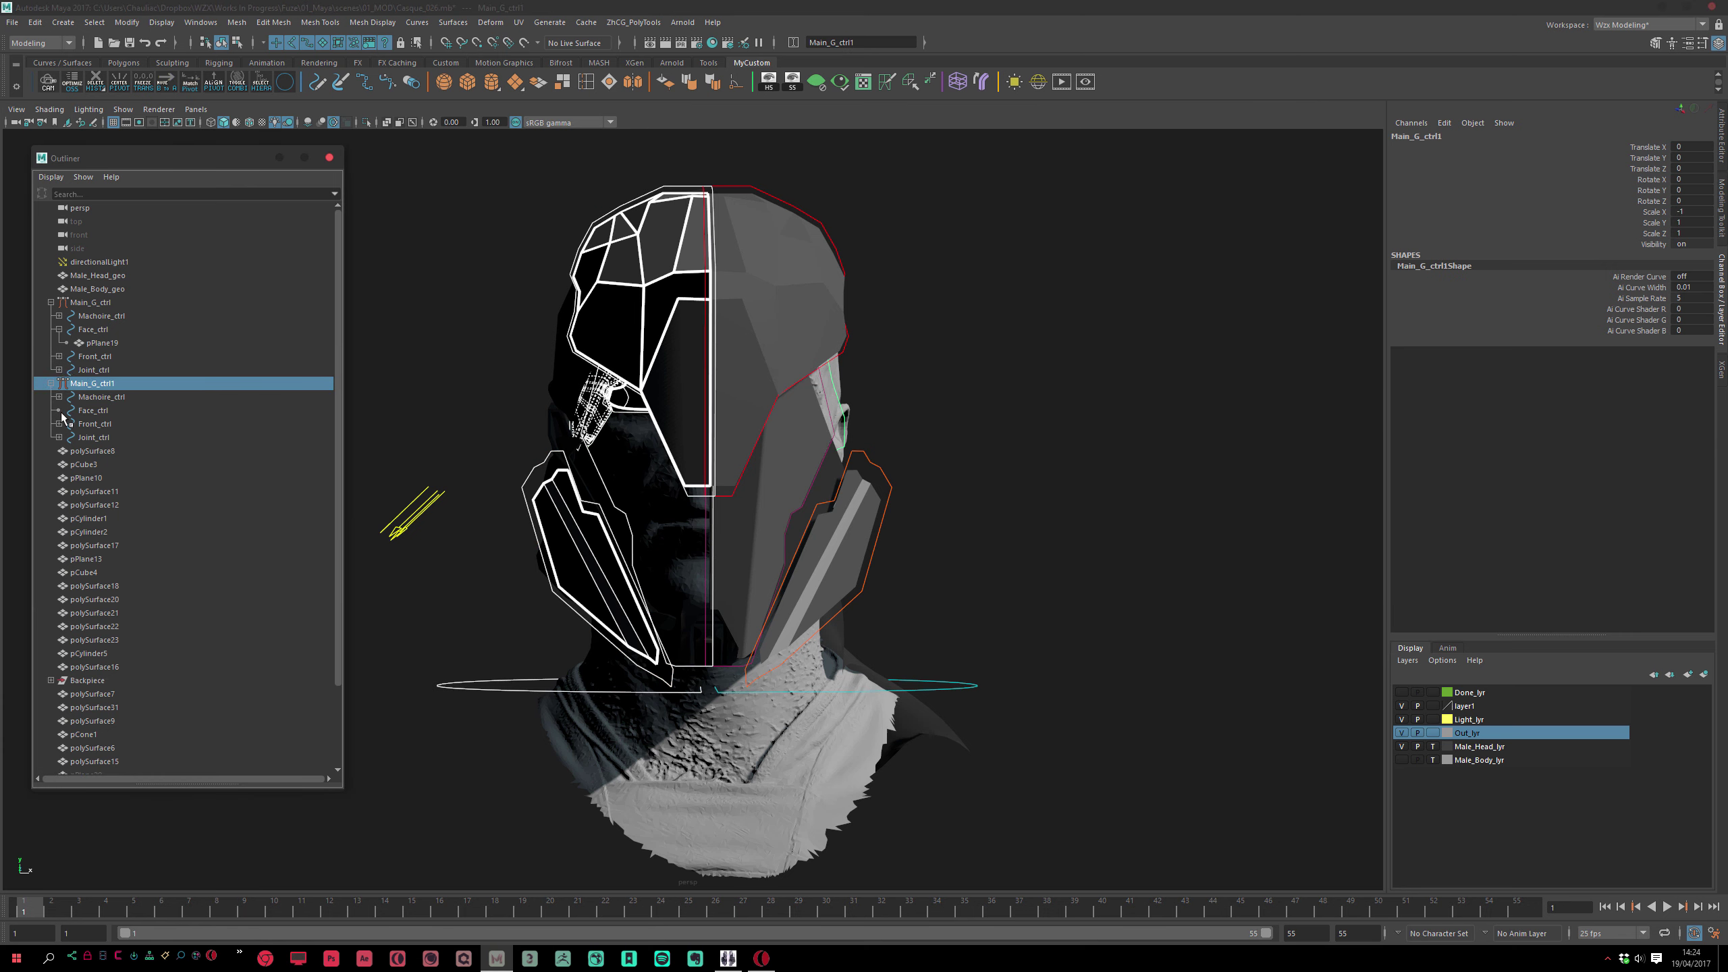
click(1170, 737)
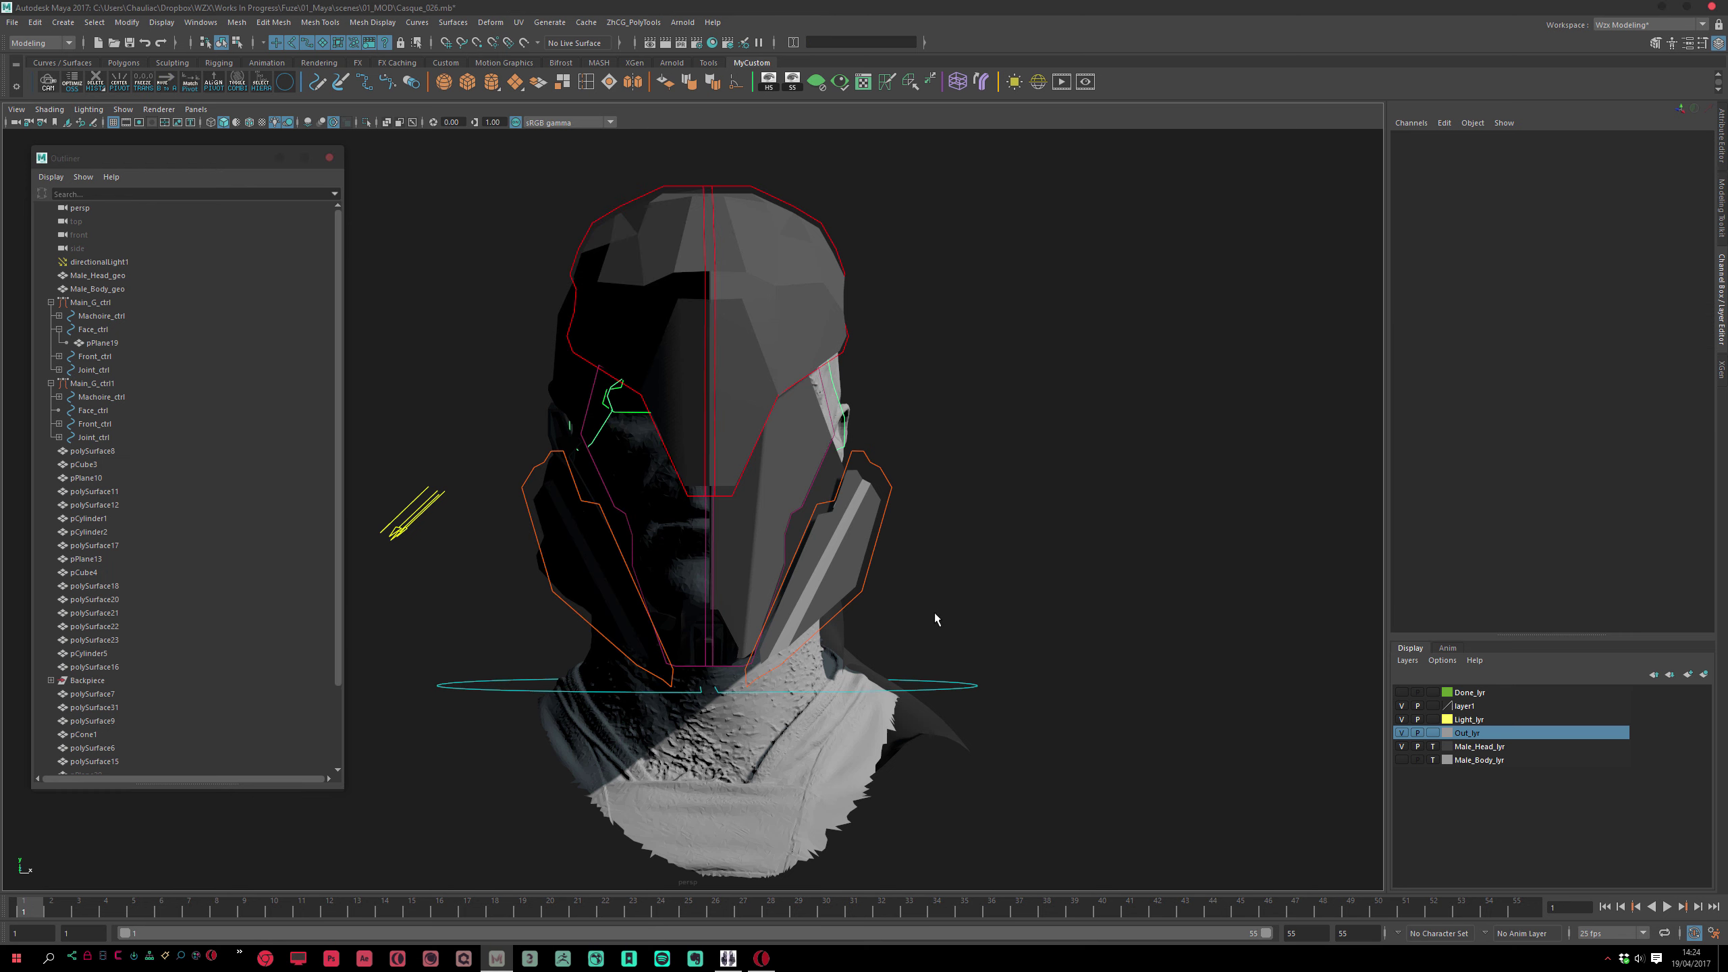
Unhide pPlane20, parent it under Main_G_ctrl1's Face_ctrl and scrub the timeline to check the mirrored panel
drag(283, 790, 336, 836)
click(291, 773)
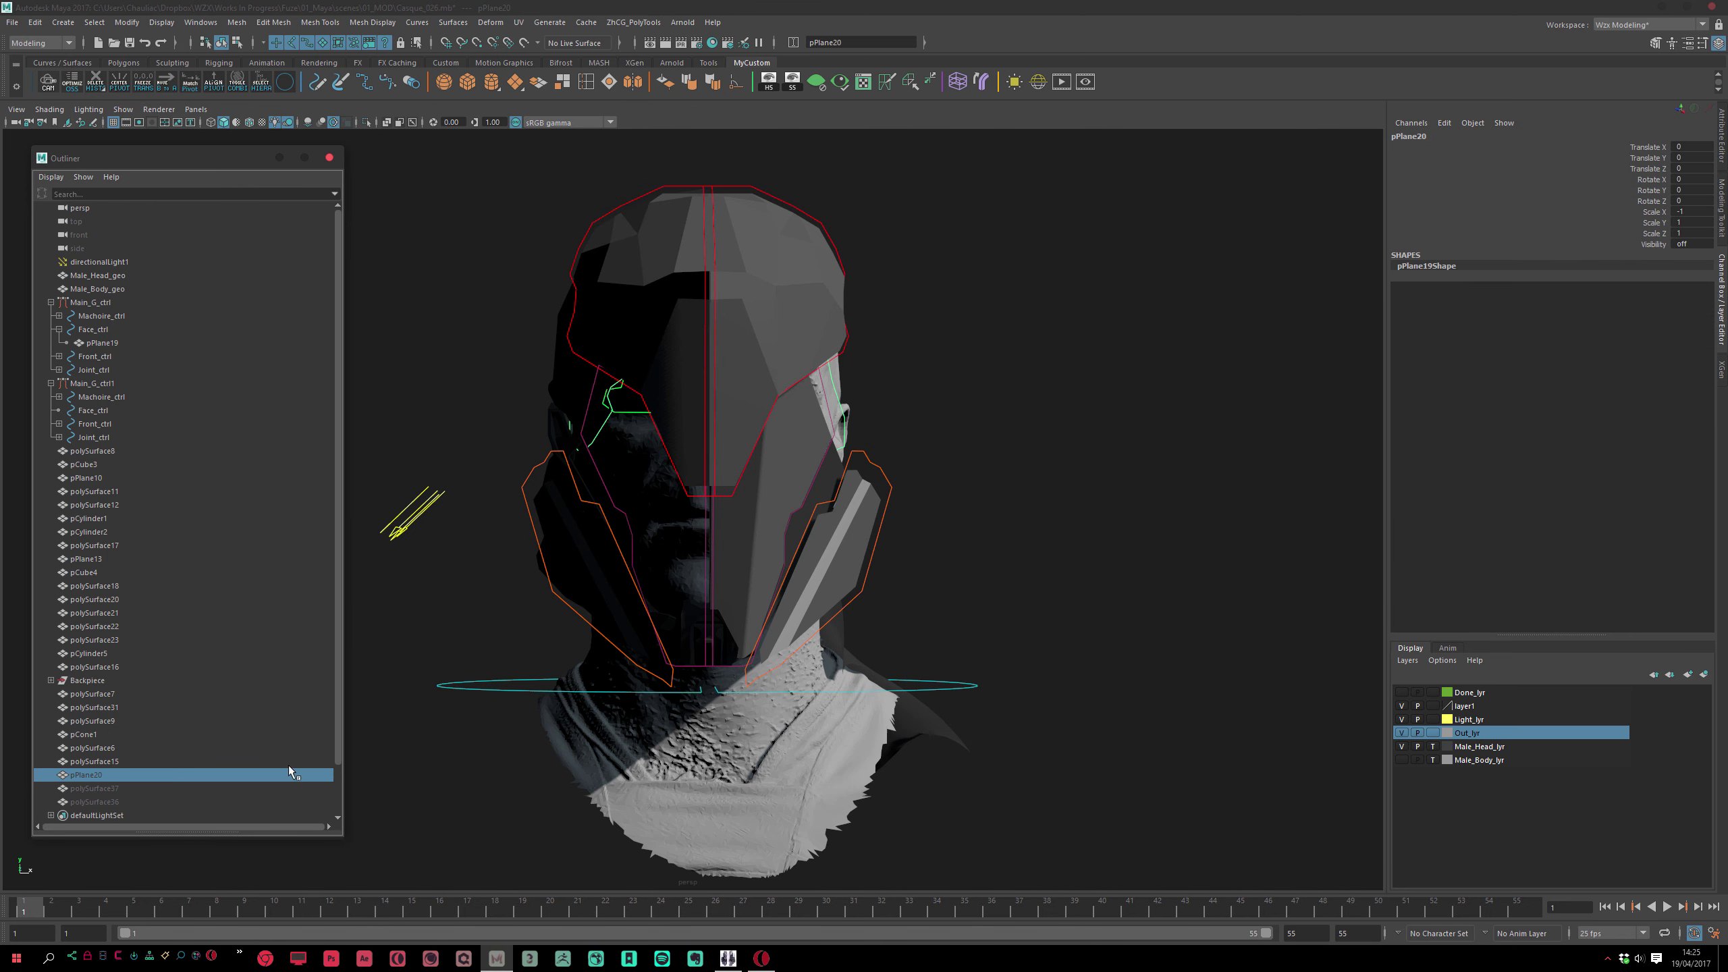
key(shift+h)
drag(99, 779, 125, 411)
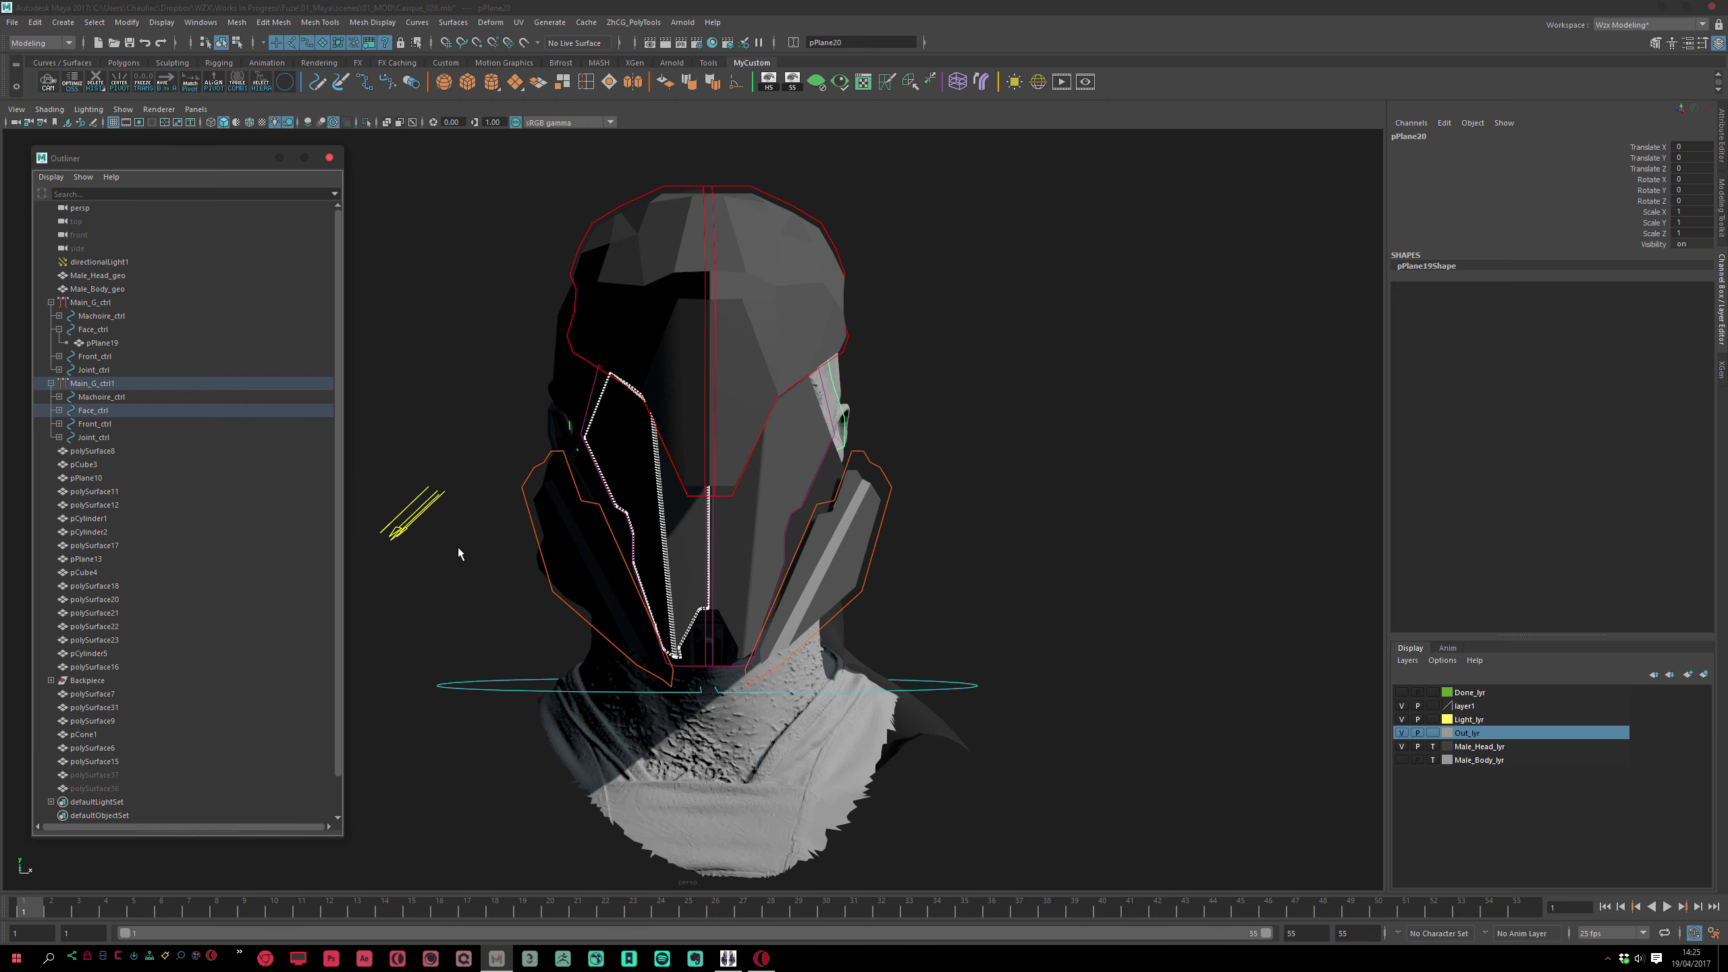
mouse_move(54, 908)
mouse_down()
mouse_move(803, 905)
mouse_move(25, 902)
mouse_up()
alt+drag(680, 637, 541, 648)
alt+right_drag(542, 648, 740, 619)
alt+middle_drag(739, 619, 759, 620)
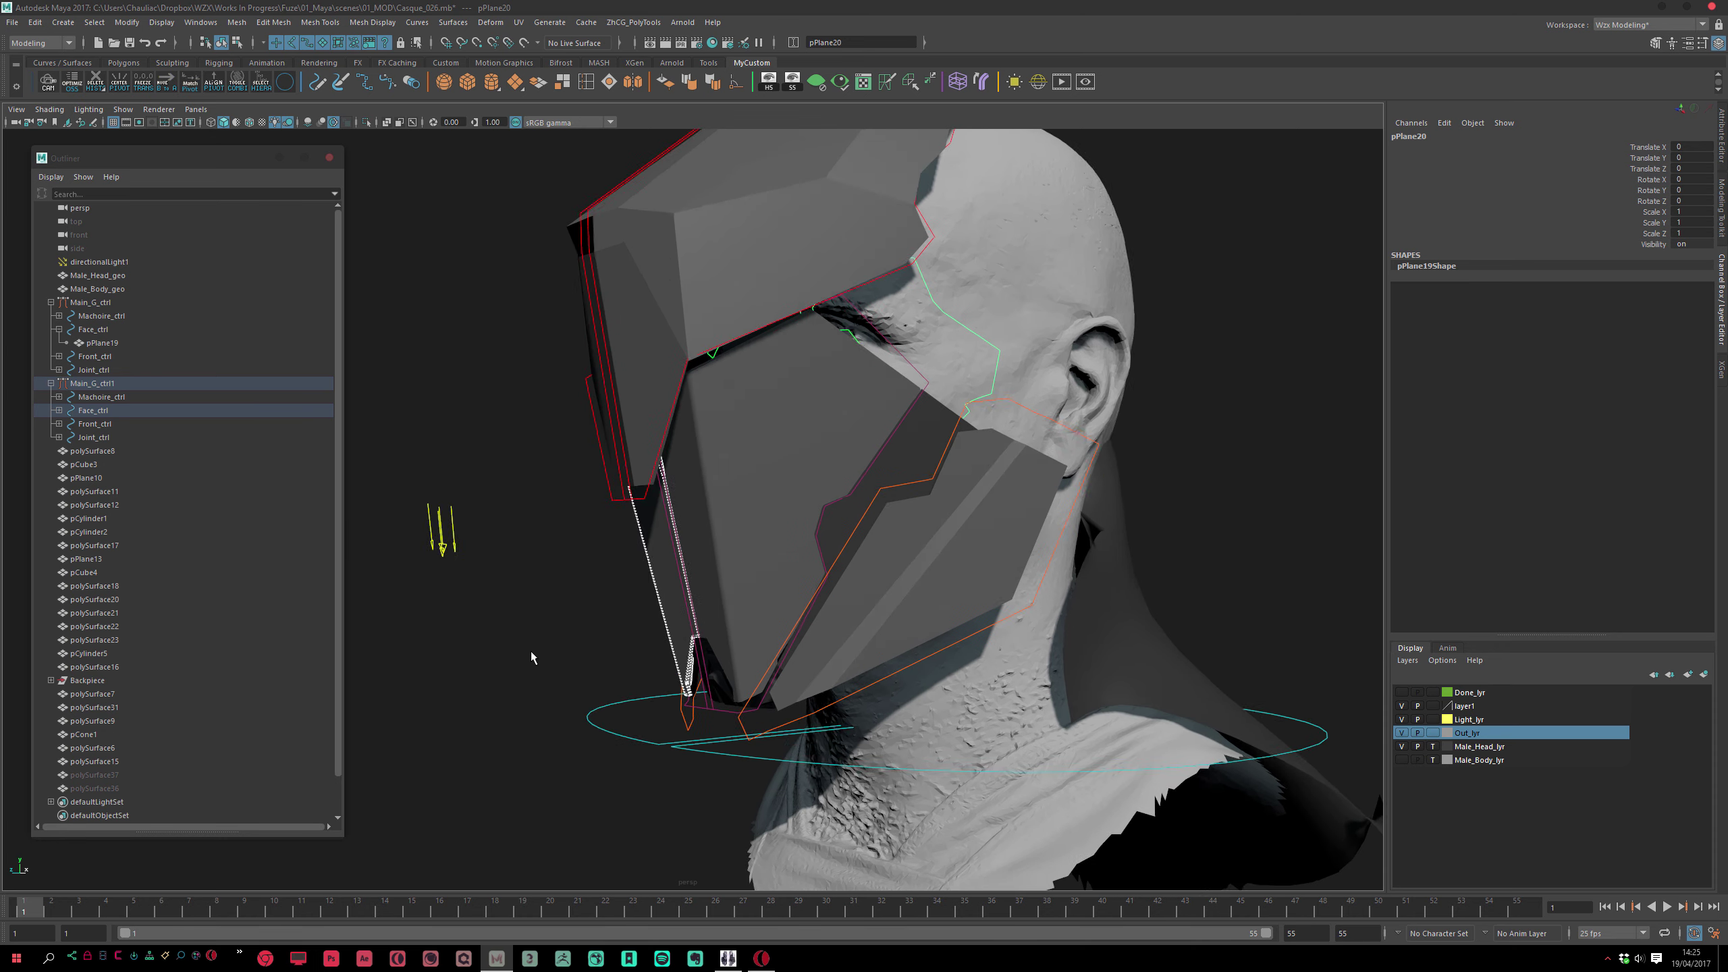
Play the helmet opening animation from a low front view to check the rigged face panels
click(531, 650)
alt+middle_drag(531, 662, 529, 582)
alt+drag(529, 582, 651, 661)
alt+right_drag(652, 661, 762, 656)
alt+drag(762, 687, 617, 736)
alt+middle_drag(490, 803, 477, 714)
key(alt+v)
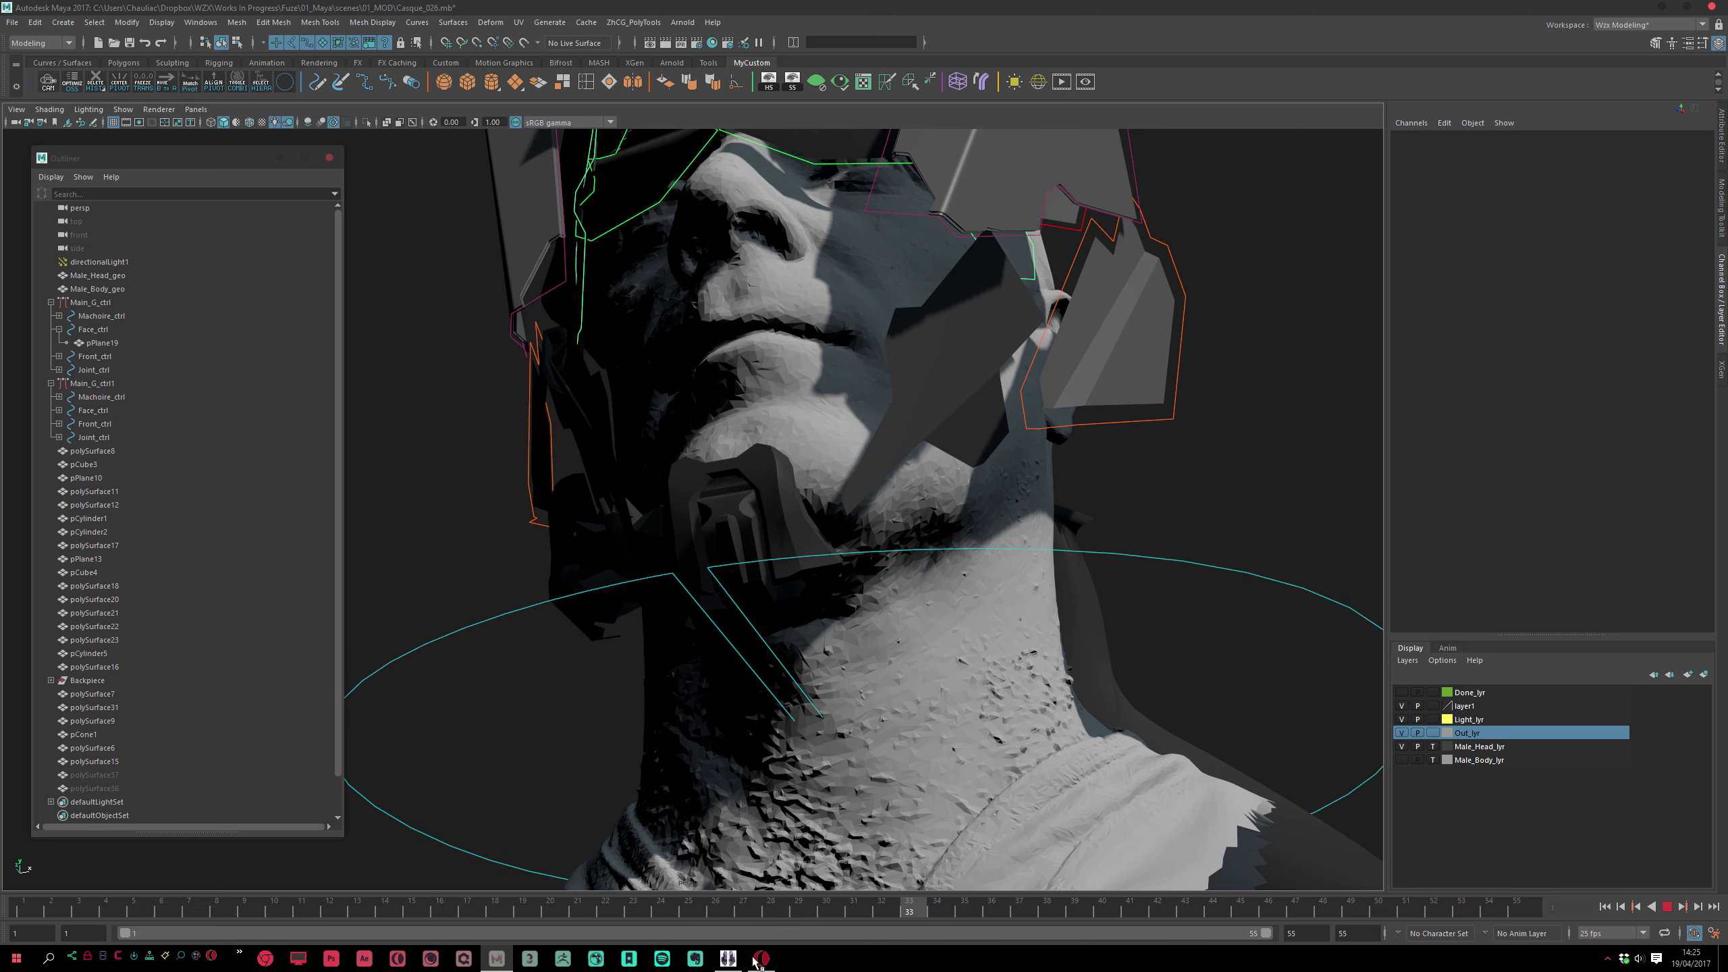
Unhide the chin pieces polySurface37 and polySurface36 and turn off scene lighting in the viewport
drag(108, 775, 120, 791)
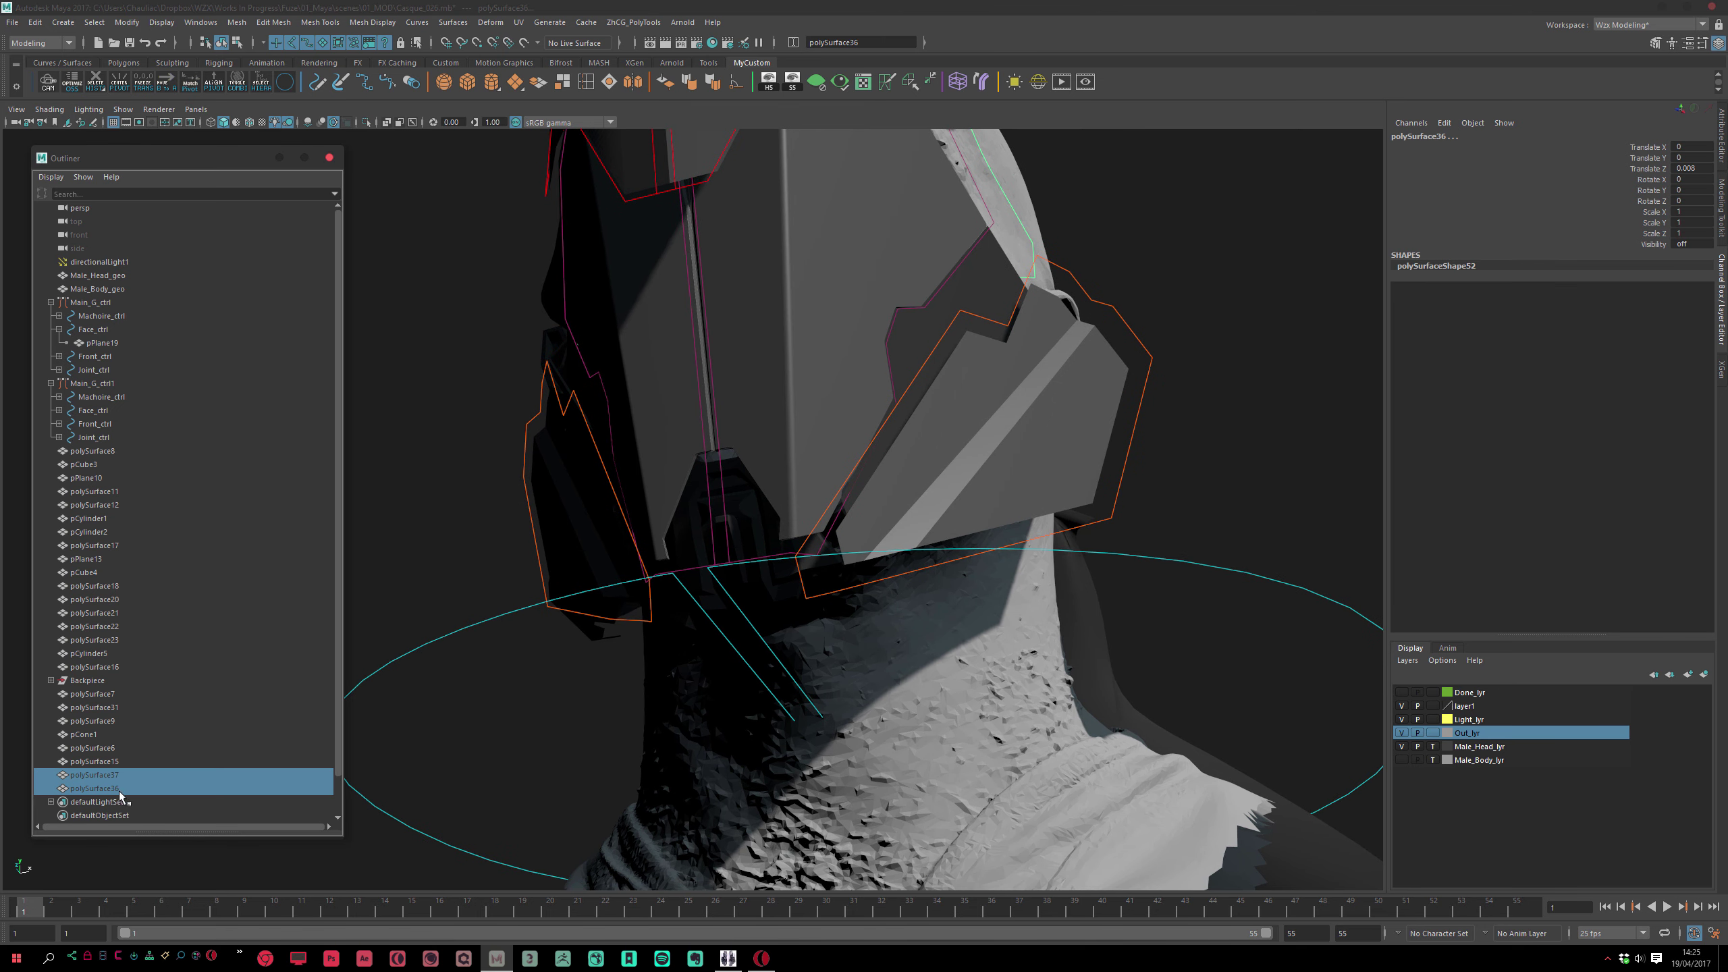
alt+drag(486, 710, 682, 513)
click(275, 128)
alt+right_drag(708, 592, 773, 649)
alt+drag(772, 648, 1023, 560)
alt+drag(919, 569, 810, 599)
Try deleting polySurface11 beneath the chin insert and undo the deletion
click(815, 614)
alt+right_drag(815, 614, 602, 708)
alt+right_drag(427, 469, 494, 463)
alt+drag(494, 463, 653, 531)
alt+right_drag(653, 531, 718, 596)
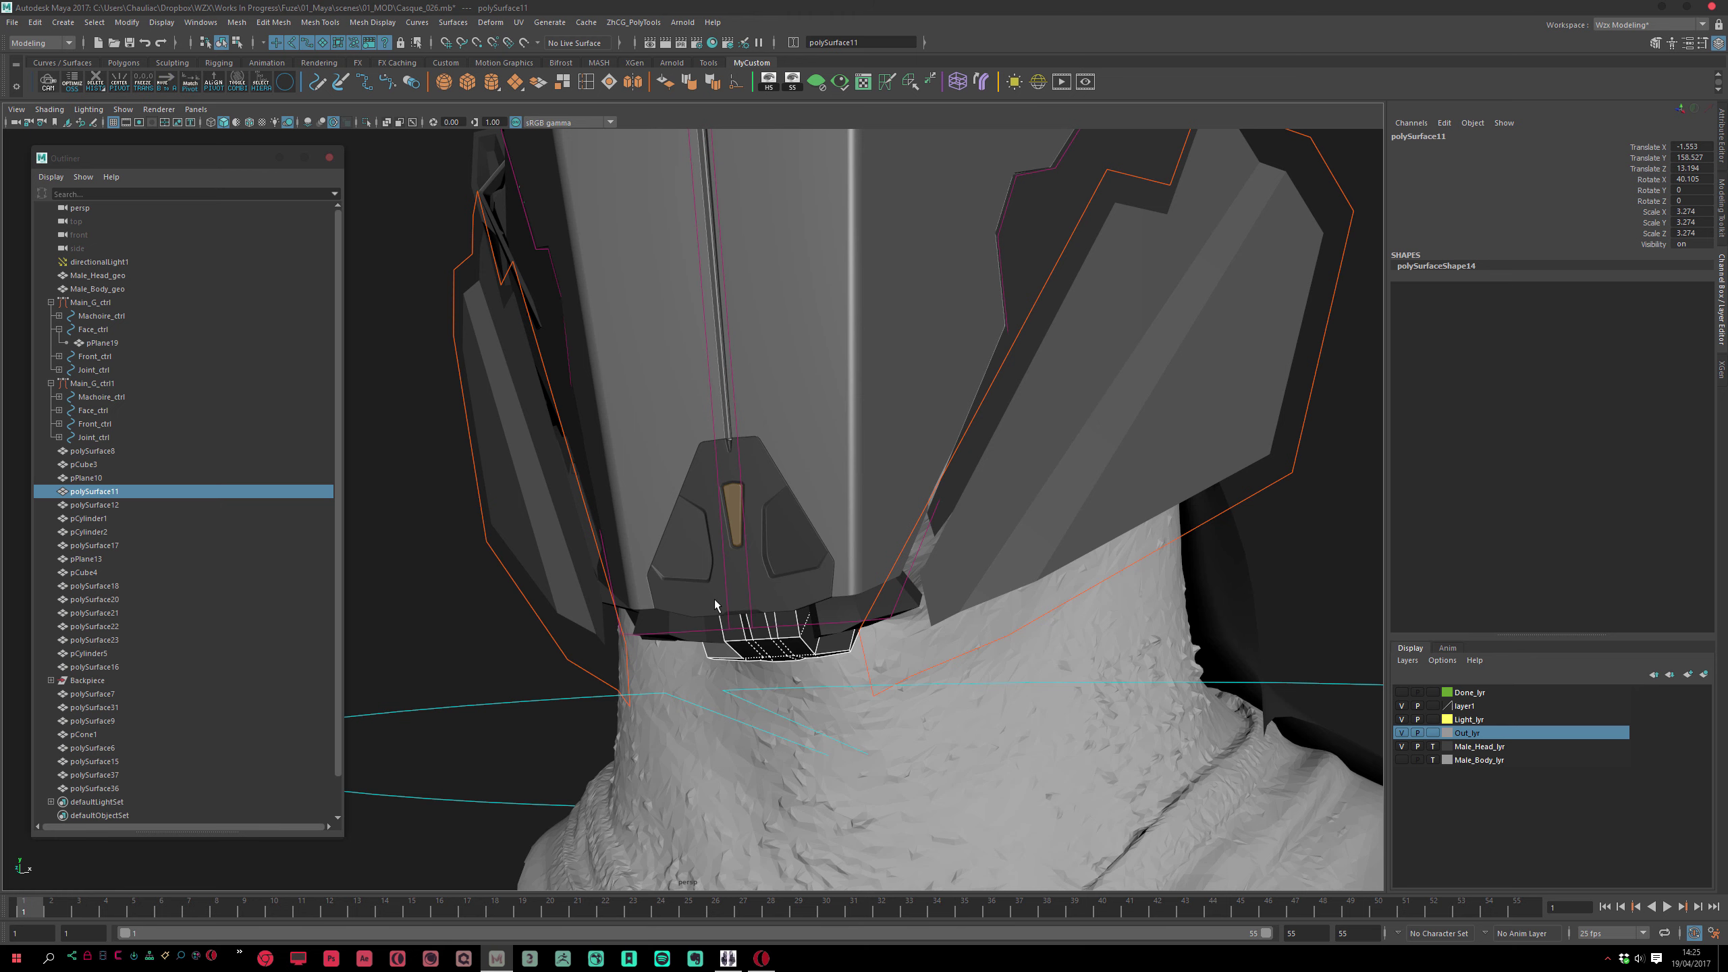
key(Delete)
key(ctrl+z)
Rotate the chin insert polySurface37 about 17 degrees around X
click(808, 597)
alt+drag(824, 620, 866, 590)
key(w)
key(e)
drag(736, 515, 738, 555)
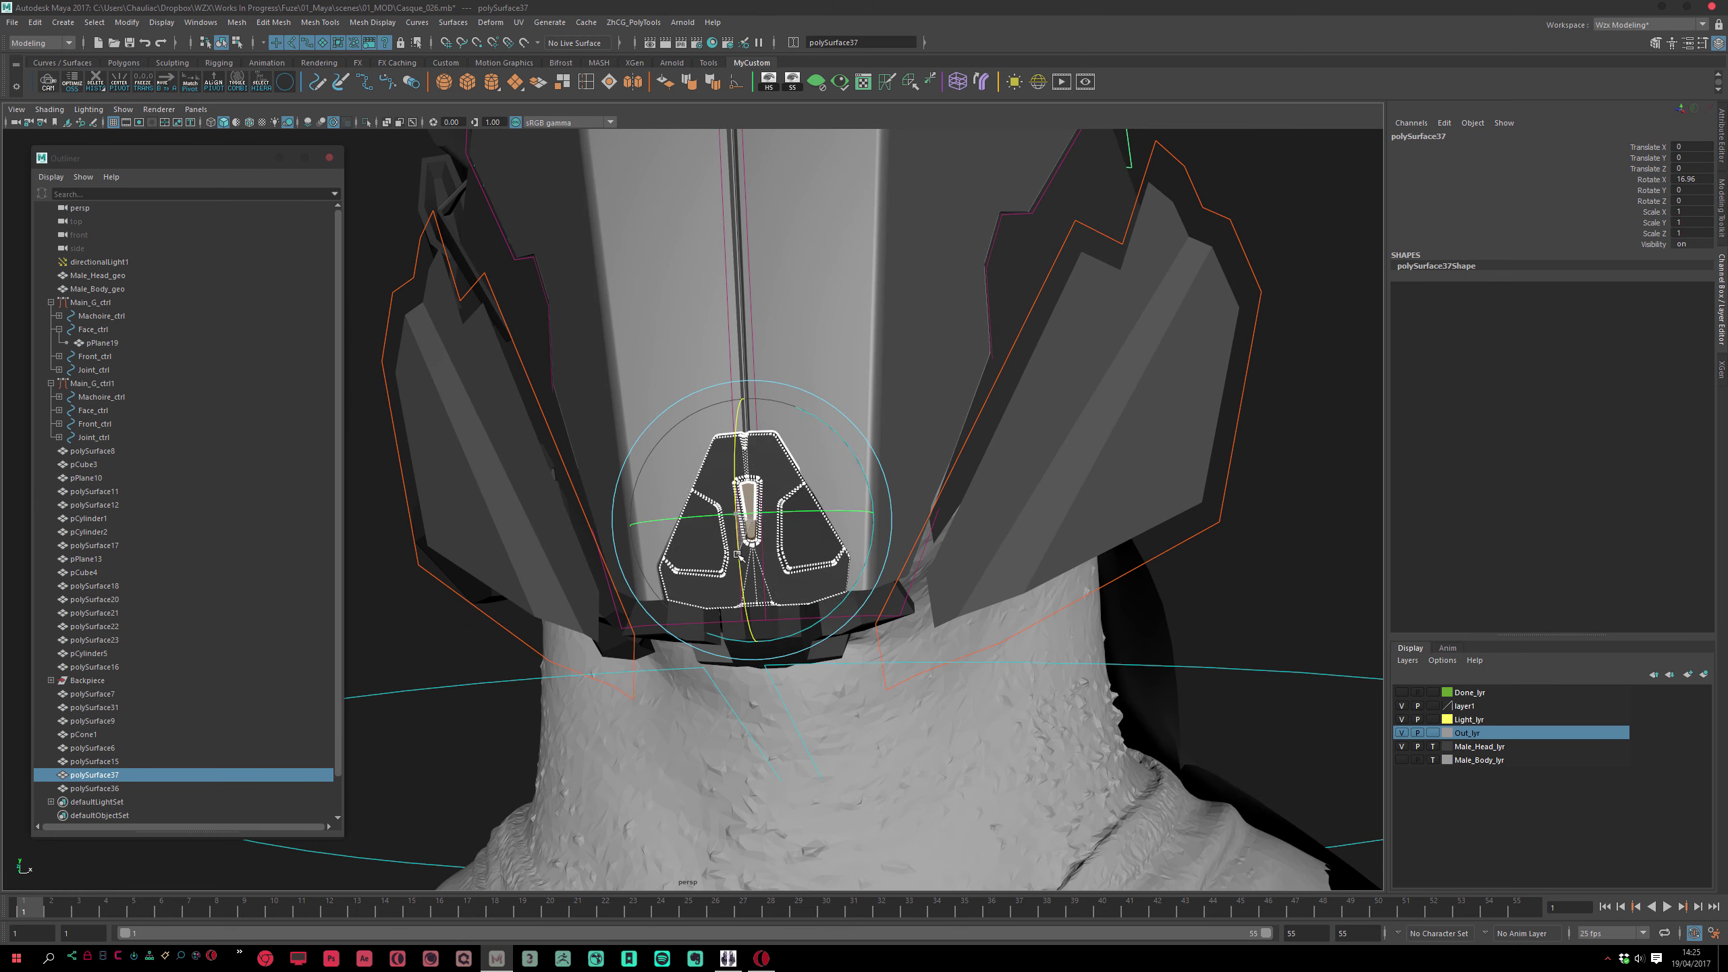
Try moving the chin insert polySurface37, undo the move and deselect it
alt+drag(782, 630, 867, 651)
key(w)
middle_drag(842, 621, 873, 630)
key(ctrl+z)
click(995, 602)
Play the animation from a three-quarter view and scrub to frame 10 to check the chin and face panels
scroll(996, 602, down, 5)
alt+drag(996, 602, 727, 486)
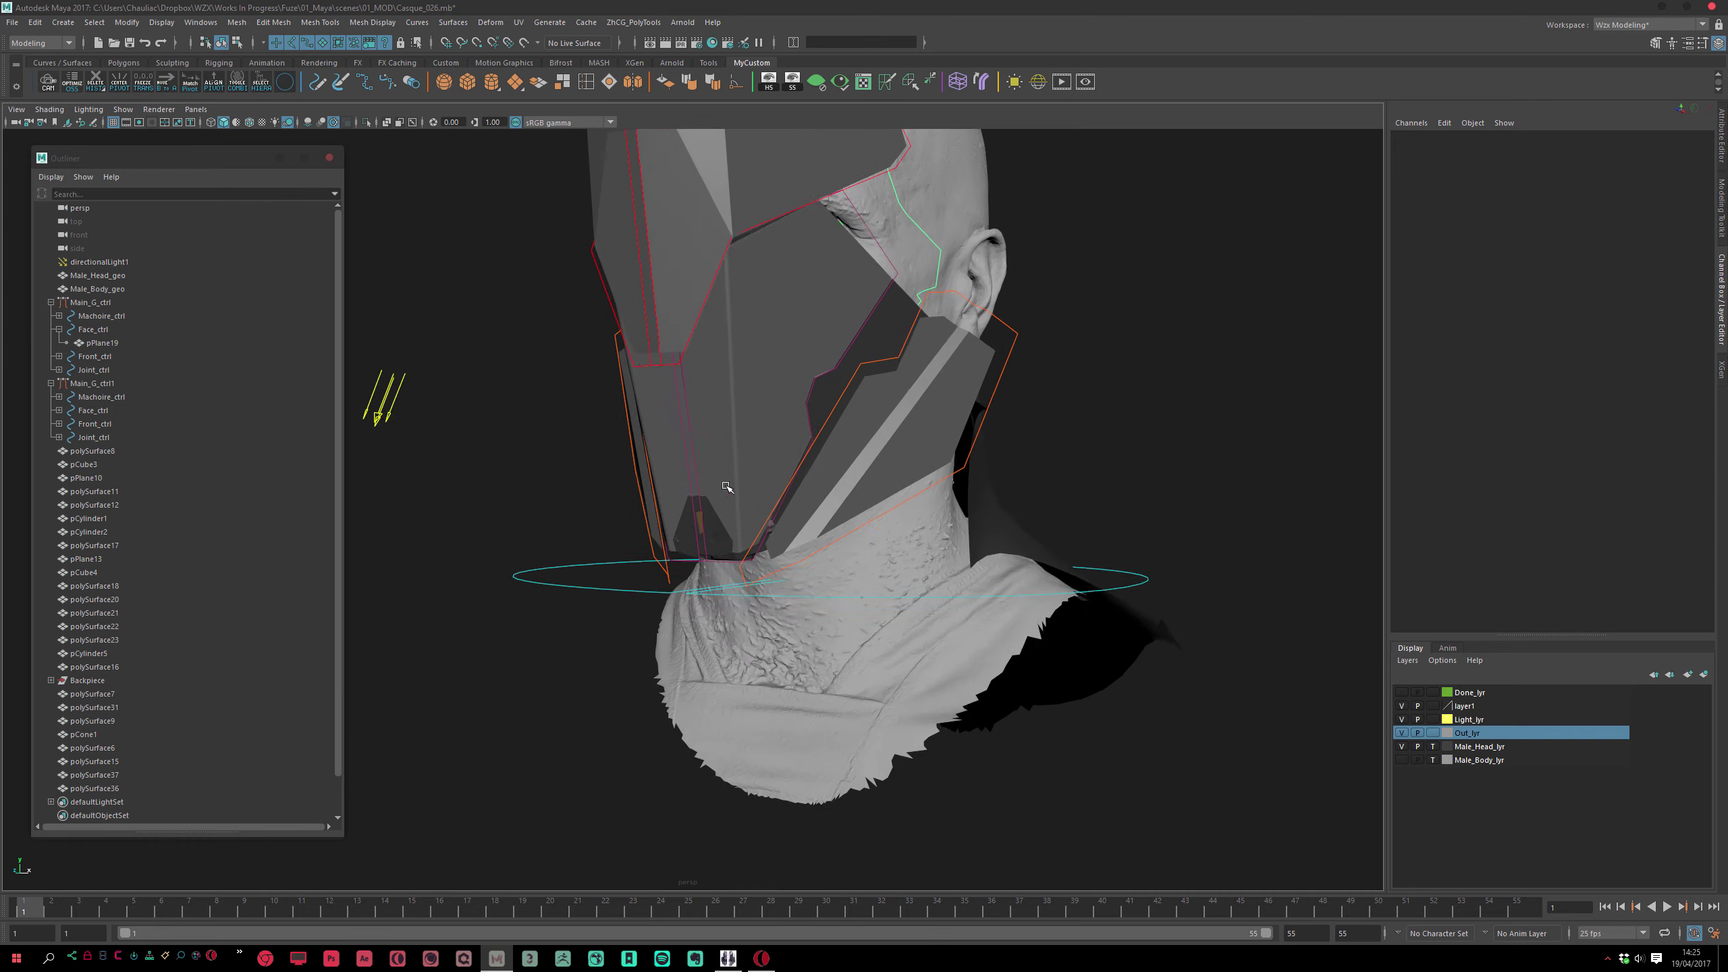
alt+middle_drag(727, 486, 683, 513)
scroll(687, 545, up, 2)
alt+drag(687, 544, 667, 568)
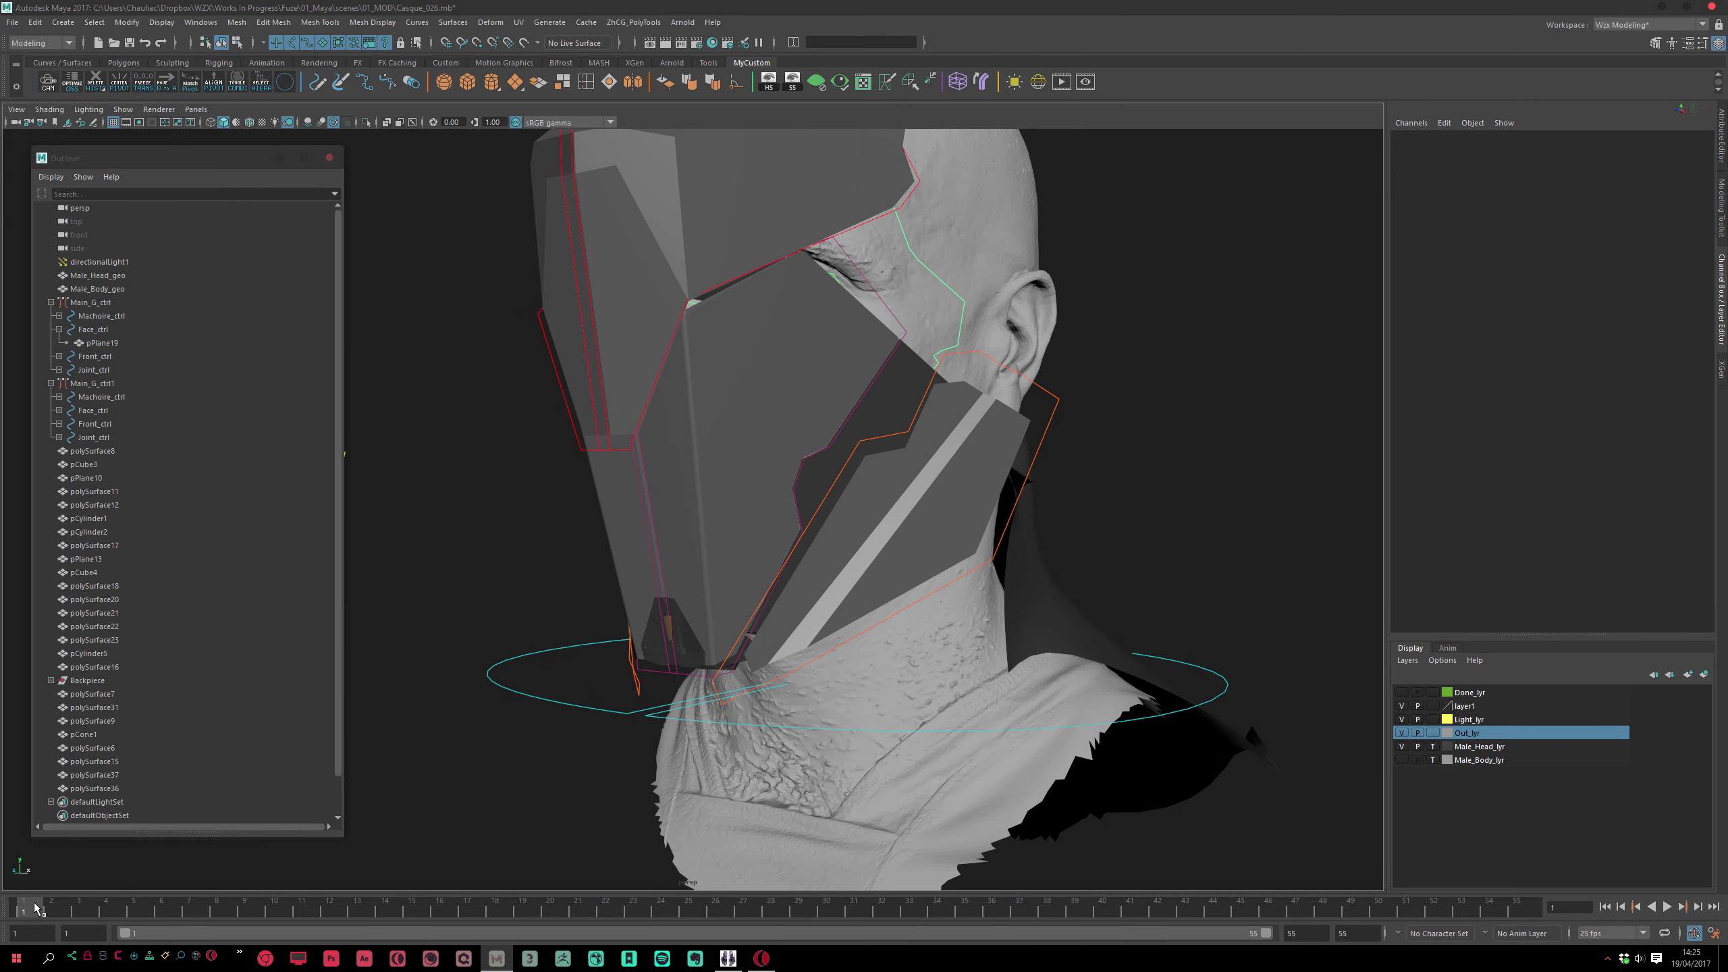
key(alt+v)
drag(178, 929, 288, 946)
Inspect the partly opened panels at frame 10, replay the animation and return to the start frame
alt+drag(620, 734, 536, 571)
scroll(704, 633, up, 3)
scroll(532, 463, down, 2)
scroll(563, 521, down, 5)
scroll(536, 572, up, 5)
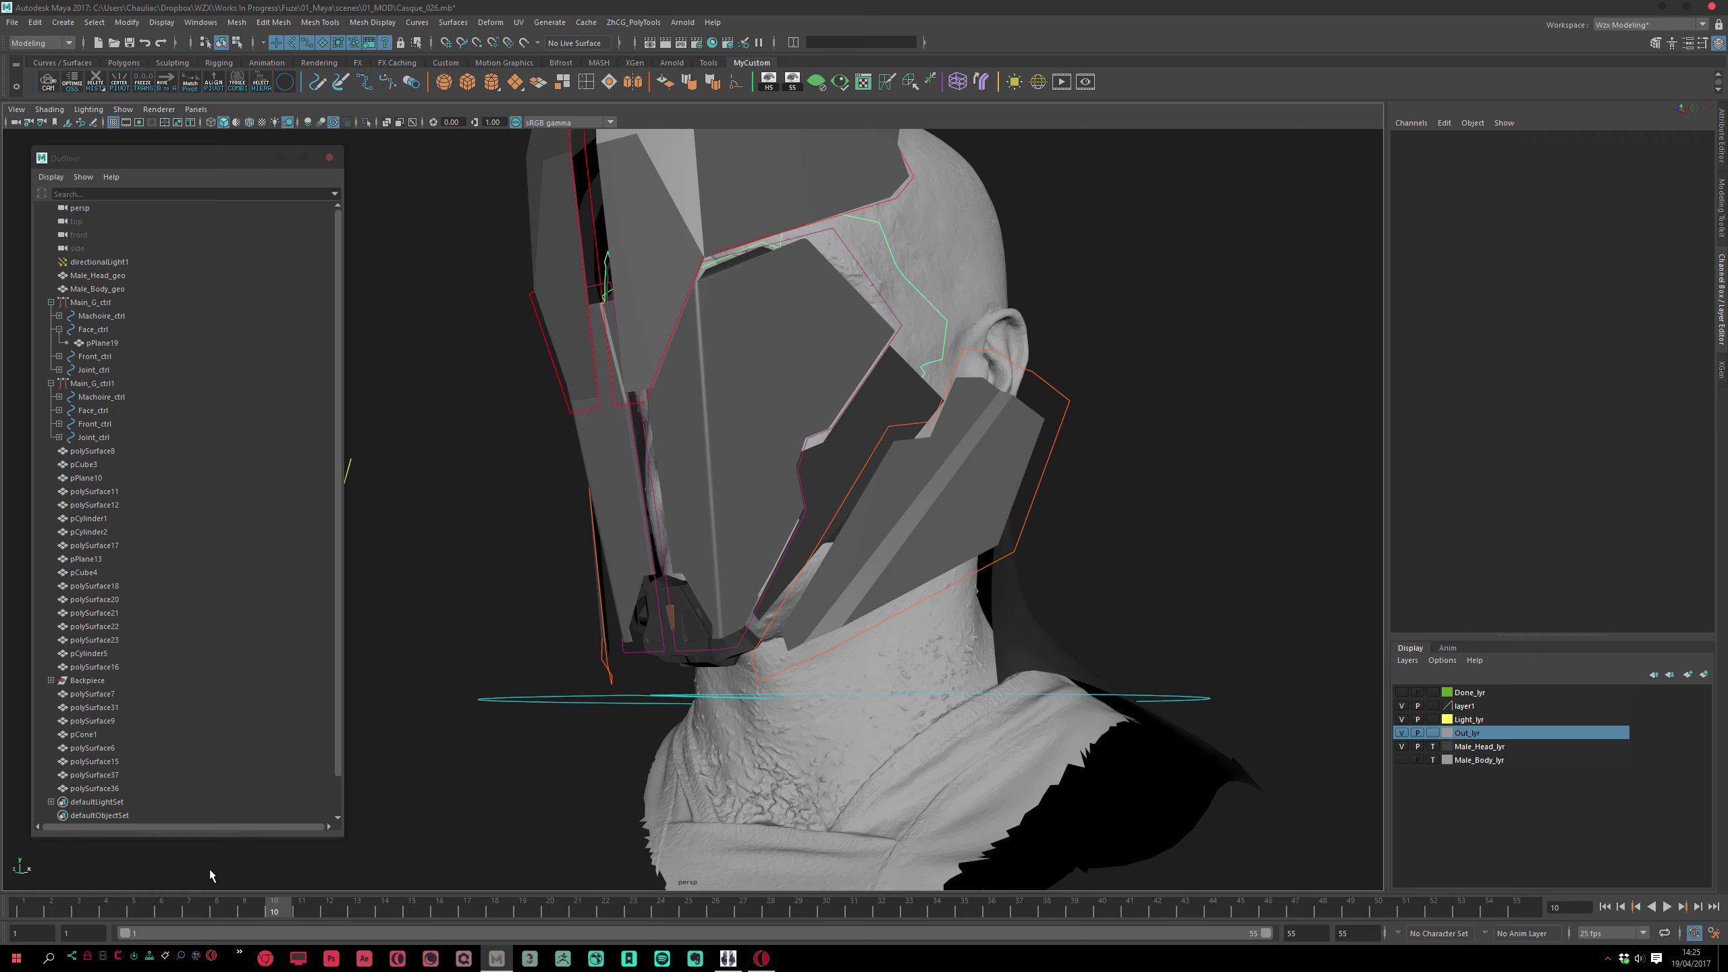
key(alt+v)
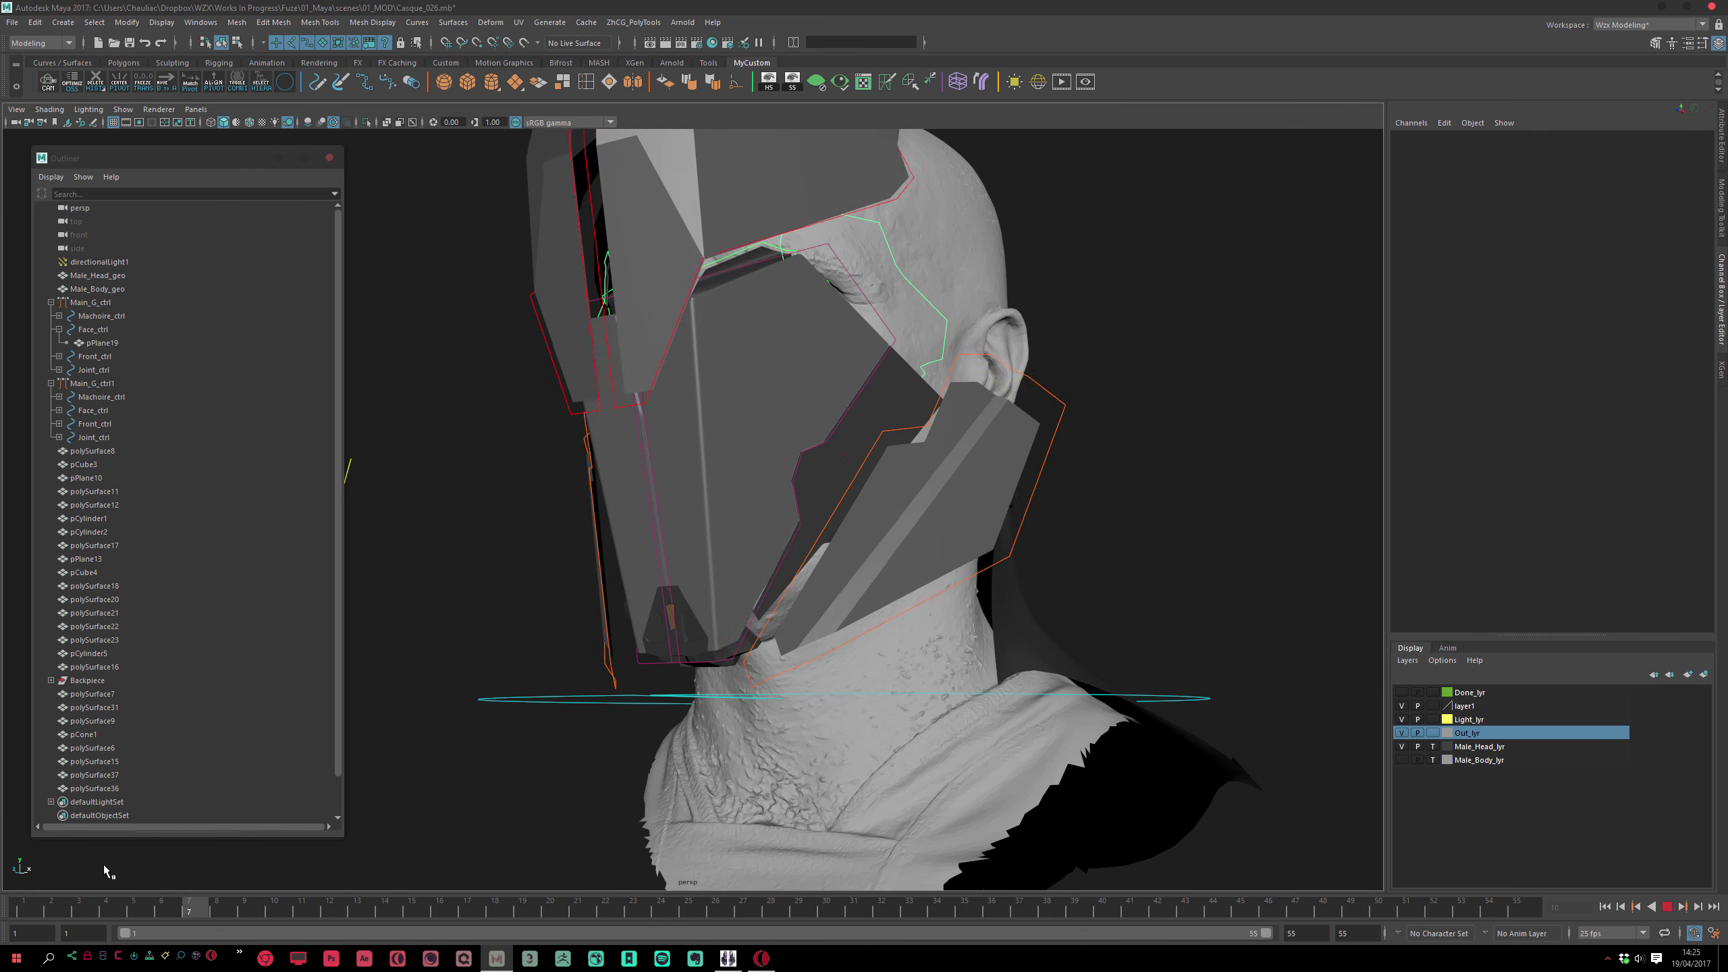
key(shift+alt+v)
Hide NURBS curves in the viewport and narrow the Outliner window
click(122, 110)
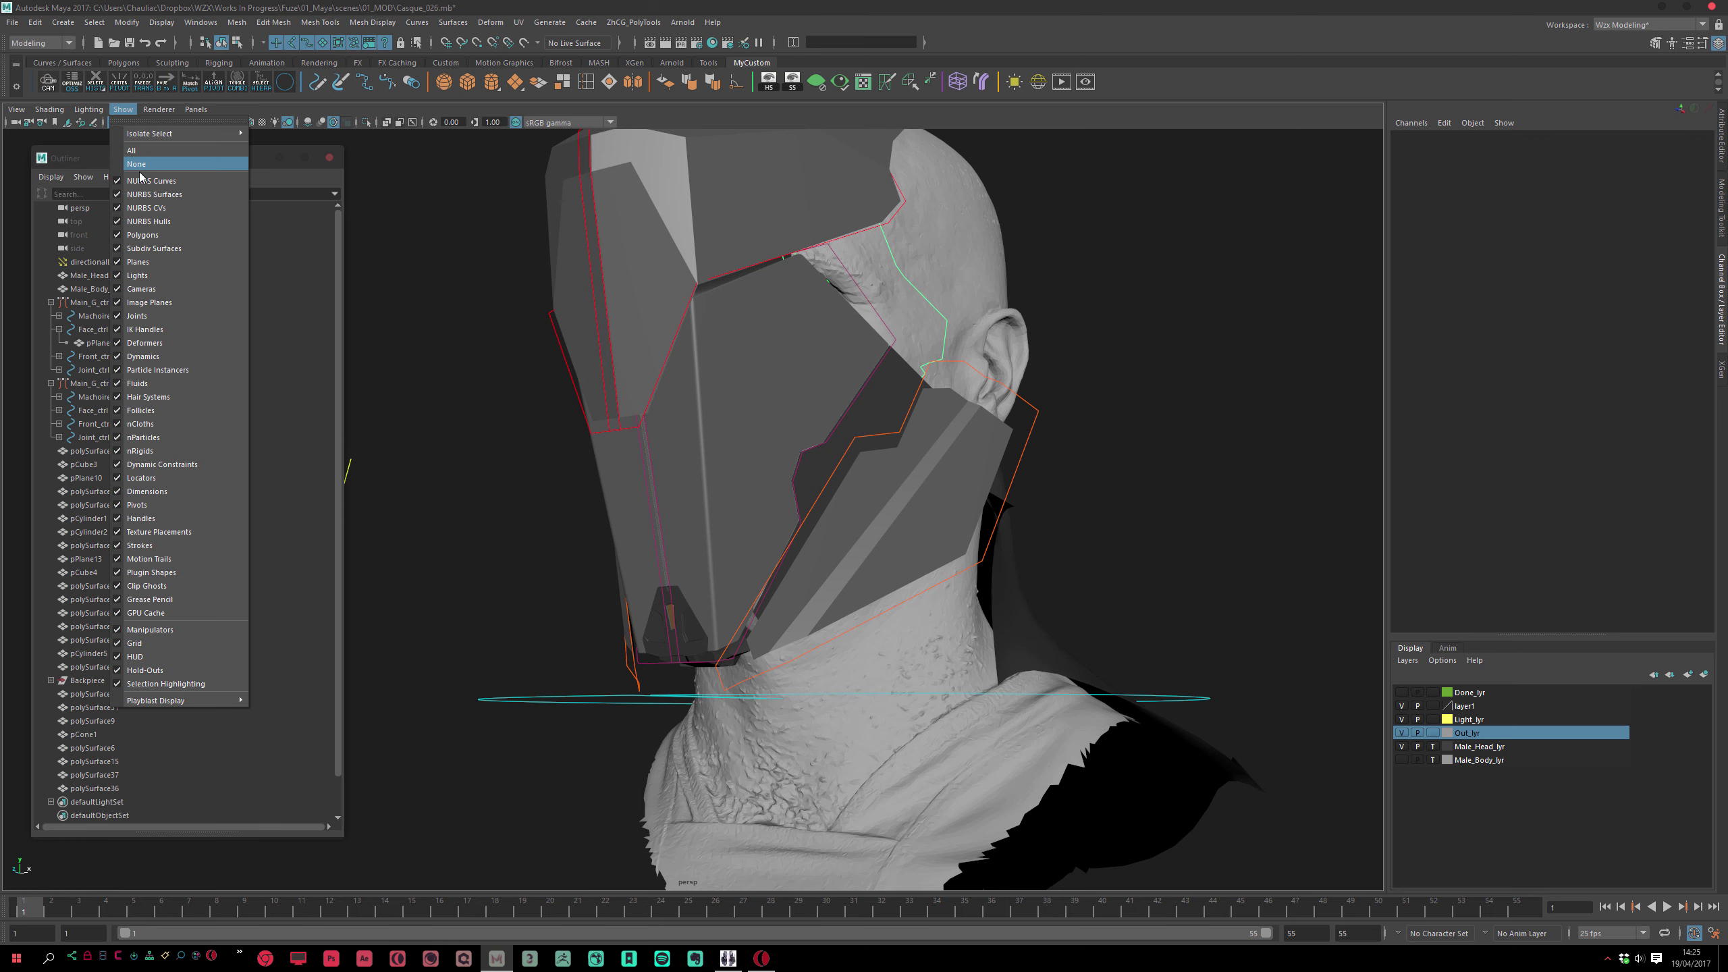
click(174, 176)
click(345, 217)
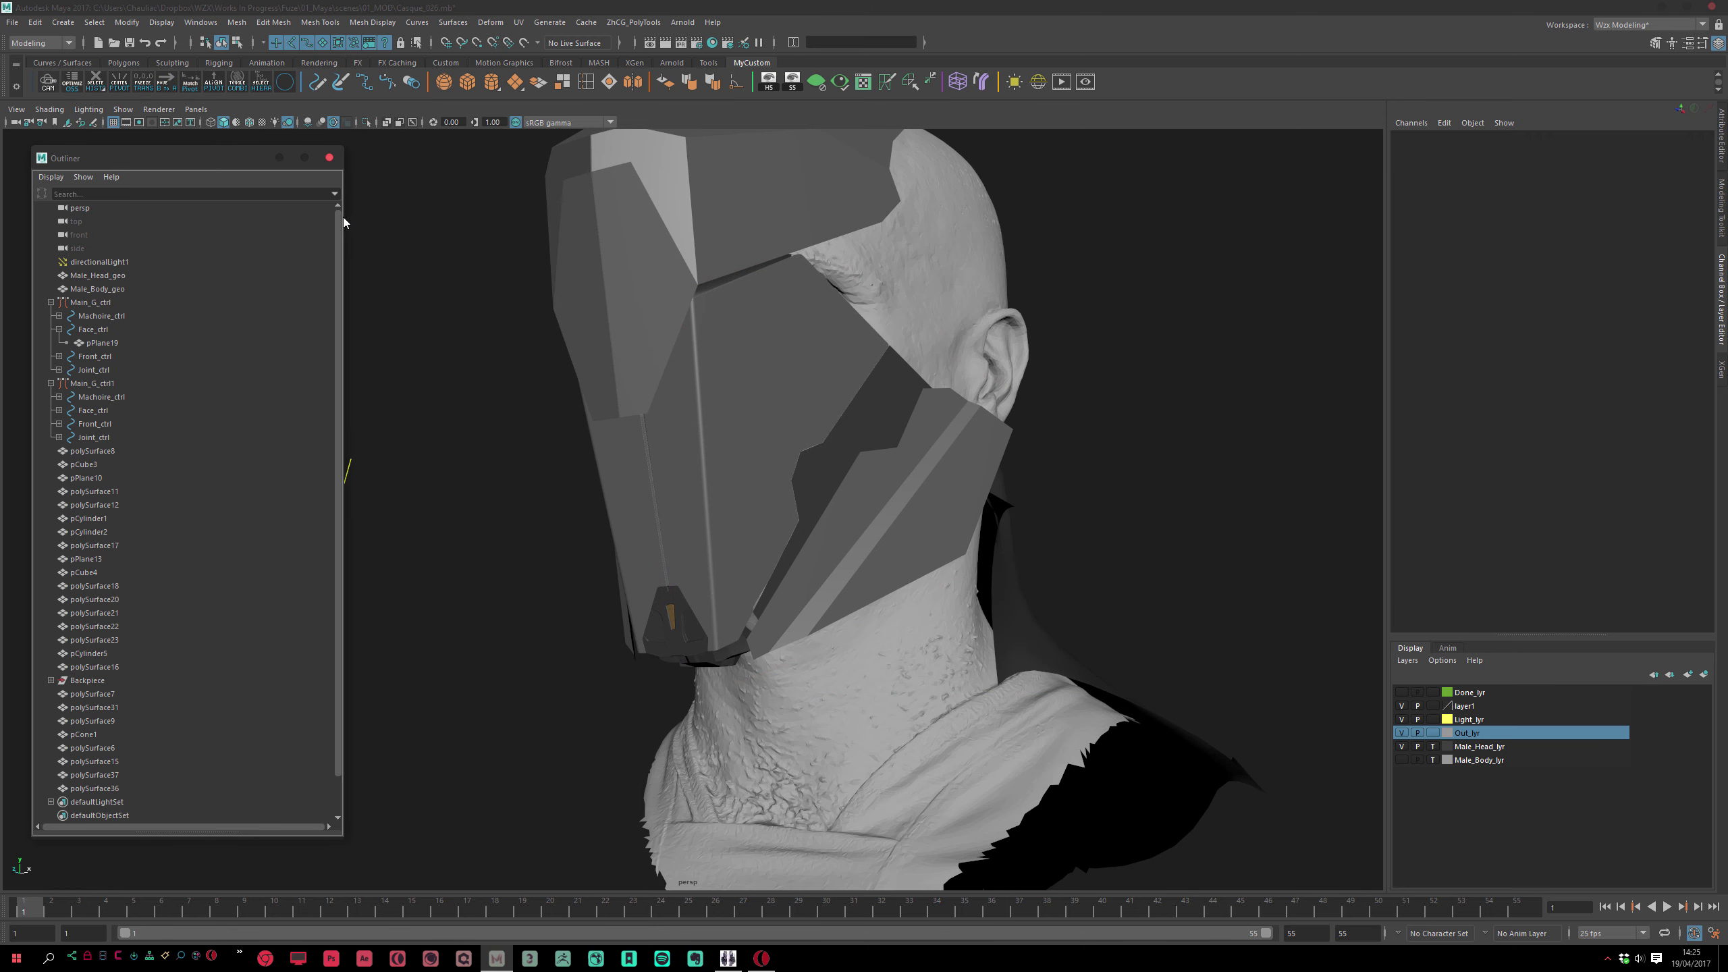
drag(310, 216, 249, 212)
Turn on scene lighting in the viewport and rotate directionalLight1 to relight the helmet, with the timeline at frame 18
click(274, 123)
alt+middle_drag(508, 402, 453, 414)
click(284, 493)
key(e)
mouse_move(1256, 532)
mouse_down()
mouse_move(131, 870)
mouse_move(217, 918)
mouse_move(502, 908)
mouse_up()
drag(1147, 443, 1200, 393)
alt+drag(1201, 394, 451, 637)
scroll(646, 606, down, 3)
click(488, 601)
scroll(575, 546, up, 5)
alt+drag(576, 552, 436, 752)
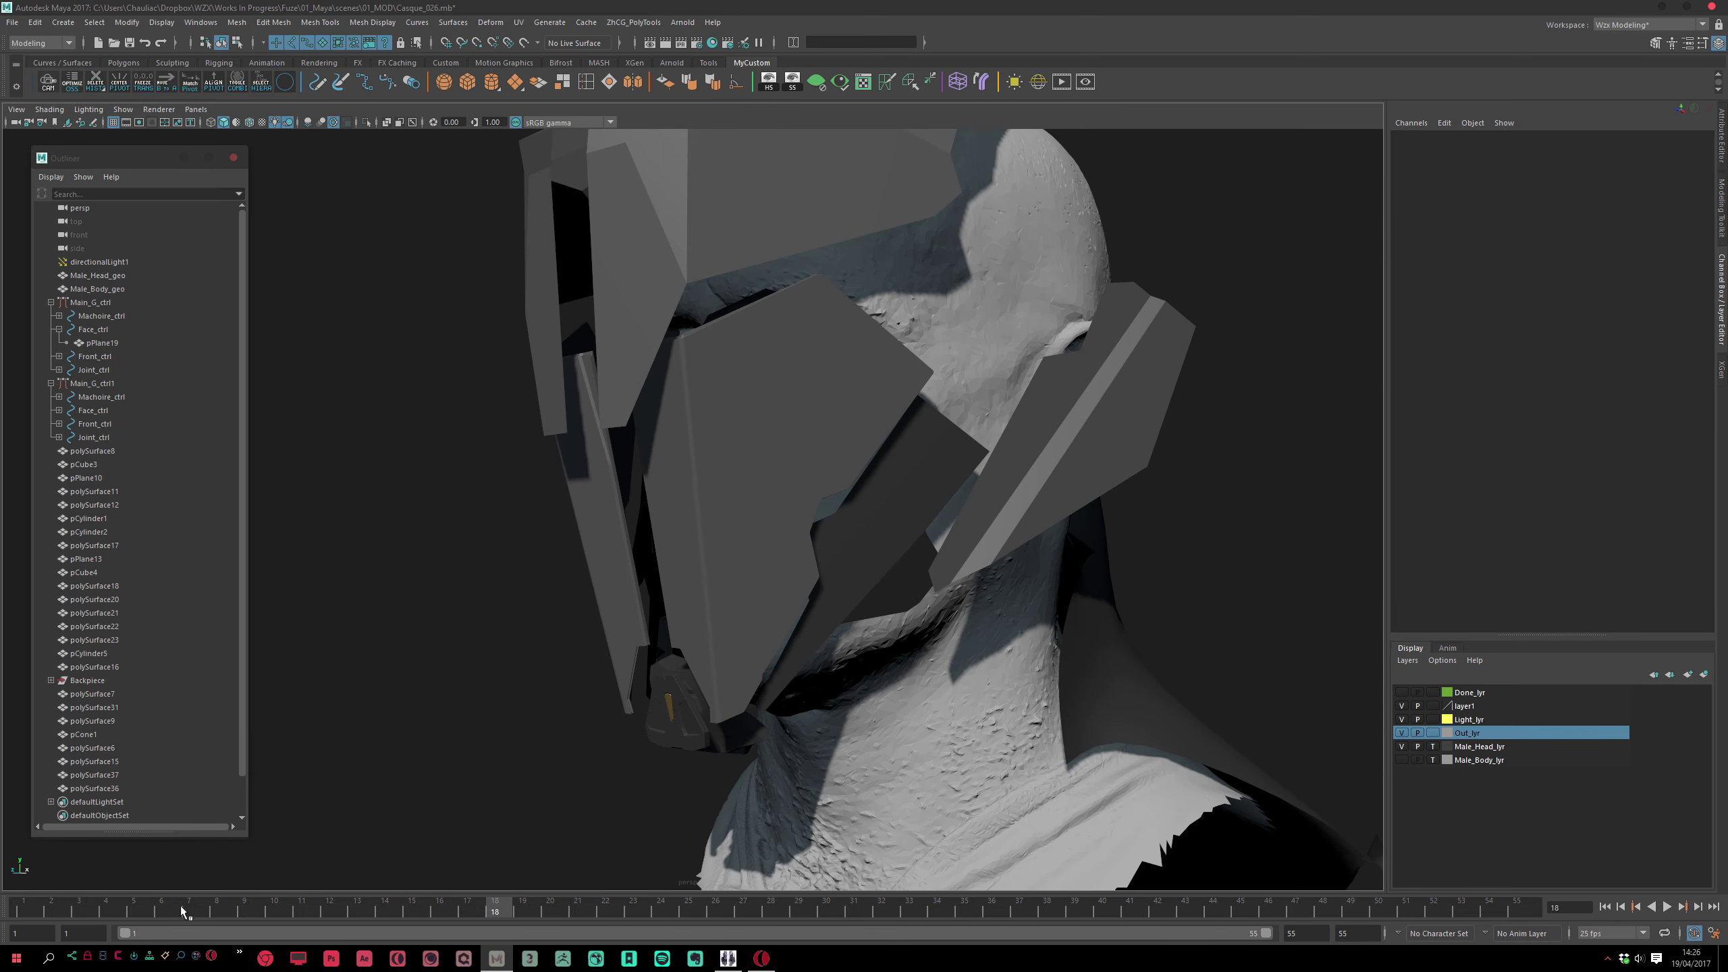
Play the opening animation without the control curves to check the panels under the new lighting
key(alt+v)
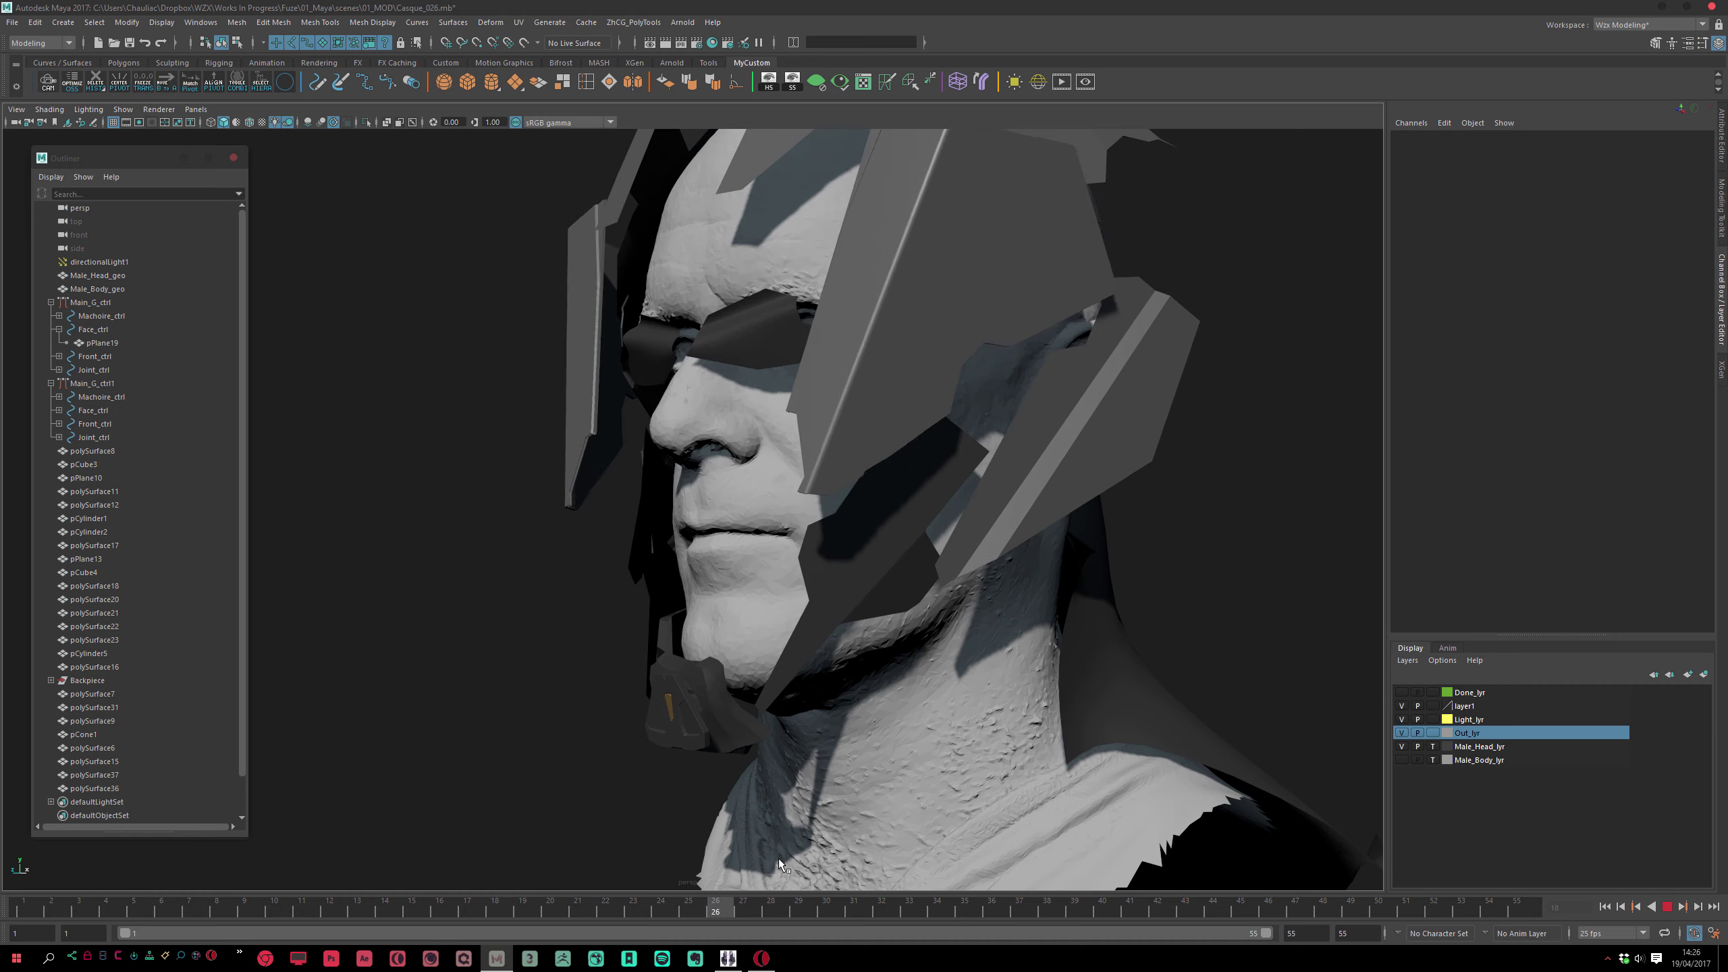
key(alt+v)
alt+drag(884, 680, 998, 515)
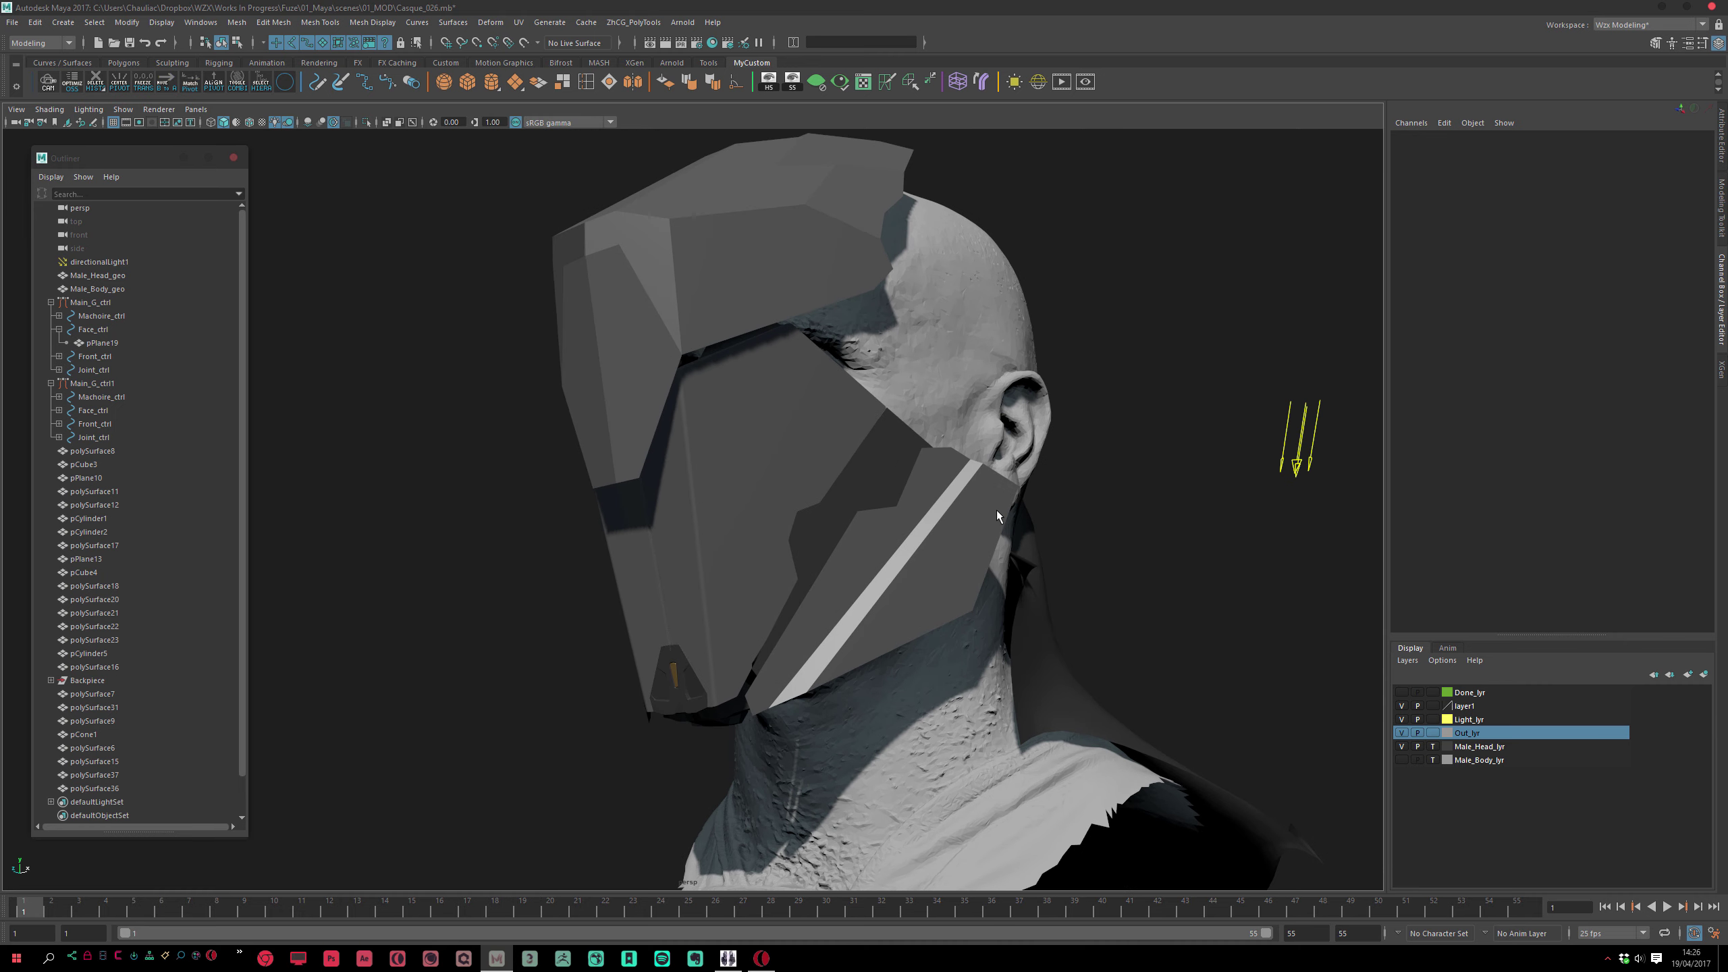
Rotate directionalLight1 to about -30.7, 43.7 and 6.0 degrees in X, Y and Z
click(1299, 439)
drag(1279, 320, 1279, 395)
mouse_move(816, 408)
alt+mouse_down()
mouse_move(791, 451)
mouse_move(964, 575)
alt+mouse_up()
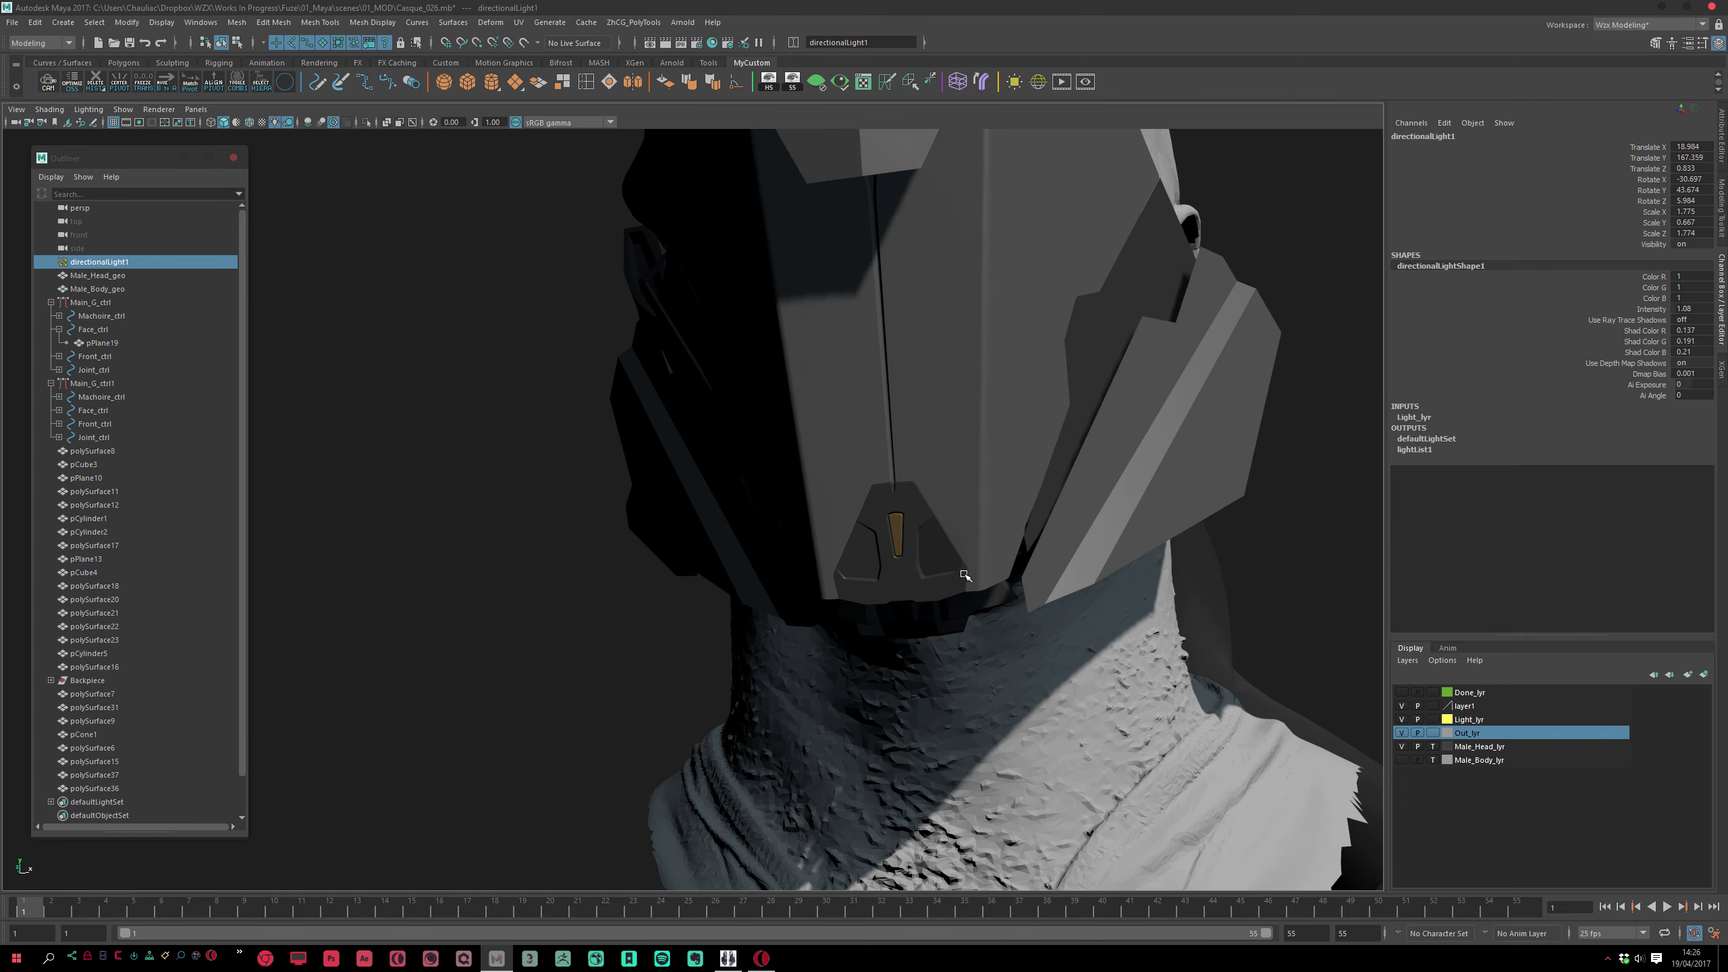
Replace the orange material on the chin insert's small centre piece with a grey one
click(902, 524)
right_drag(900, 529, 1017, 894)
click(517, 648)
Scrub to frame 10 and show Done_lyr, playing the animation to check the panels against the finished helmet parts
alt+drag(517, 649, 551, 758)
drag(75, 909, 280, 886)
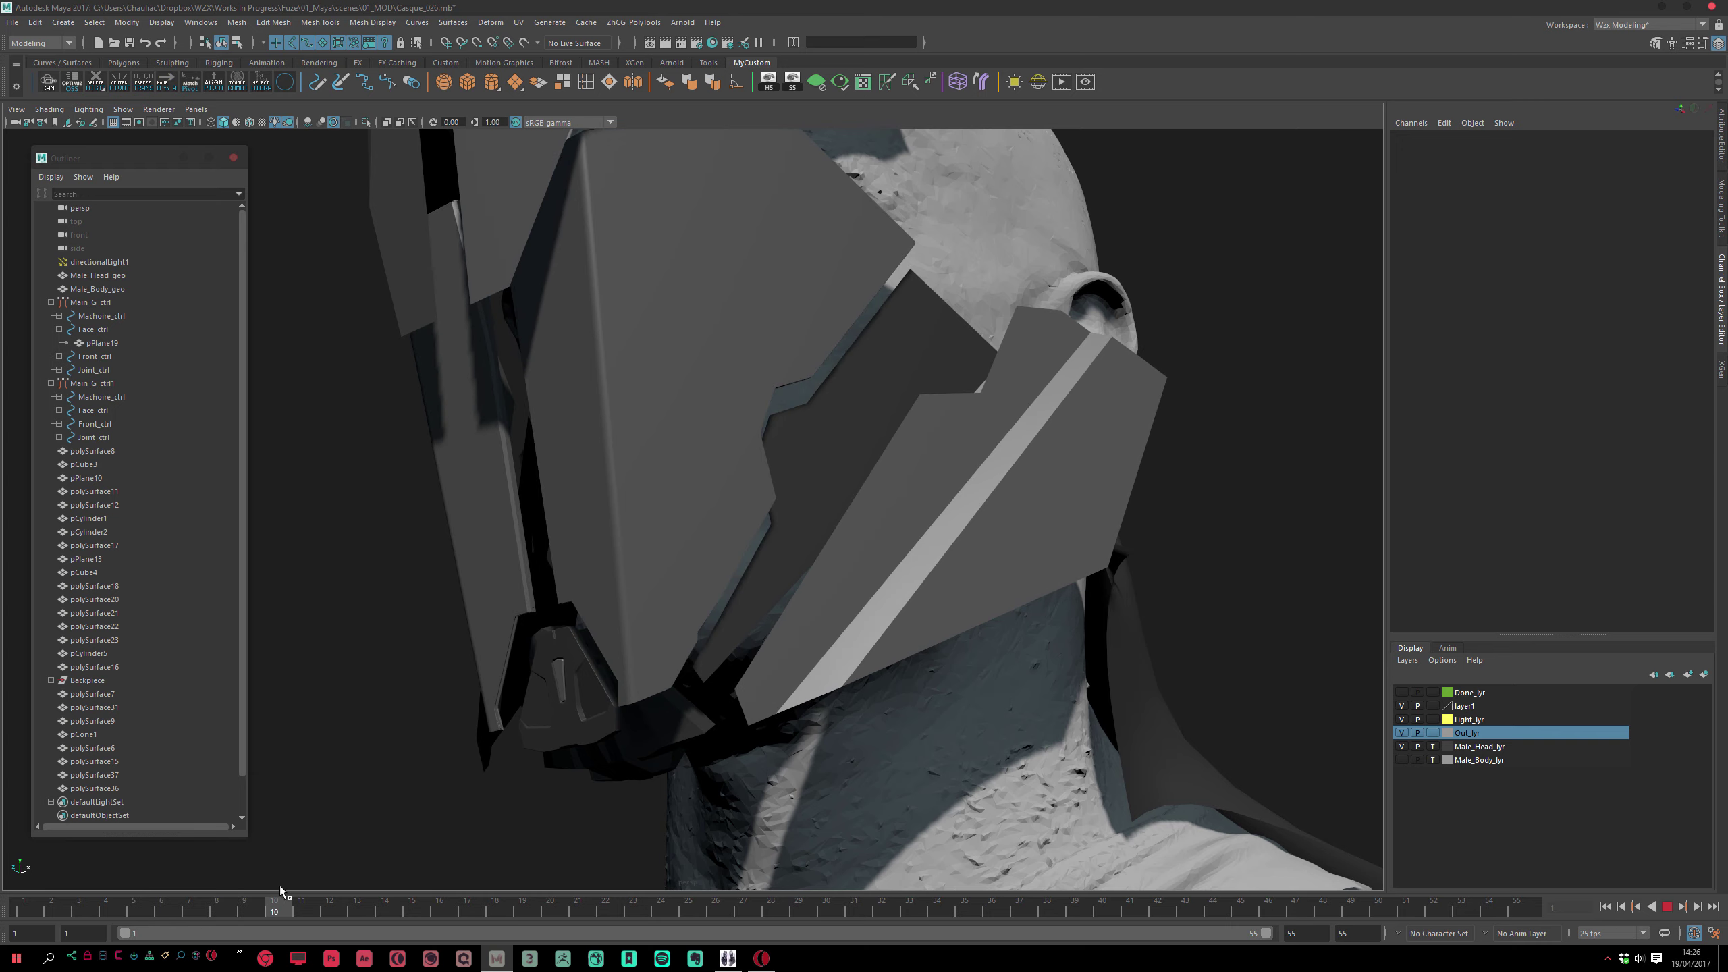
alt+drag(541, 619, 579, 567)
scroll(726, 605, up, 8)
alt+drag(698, 585, 735, 531)
click(1402, 692)
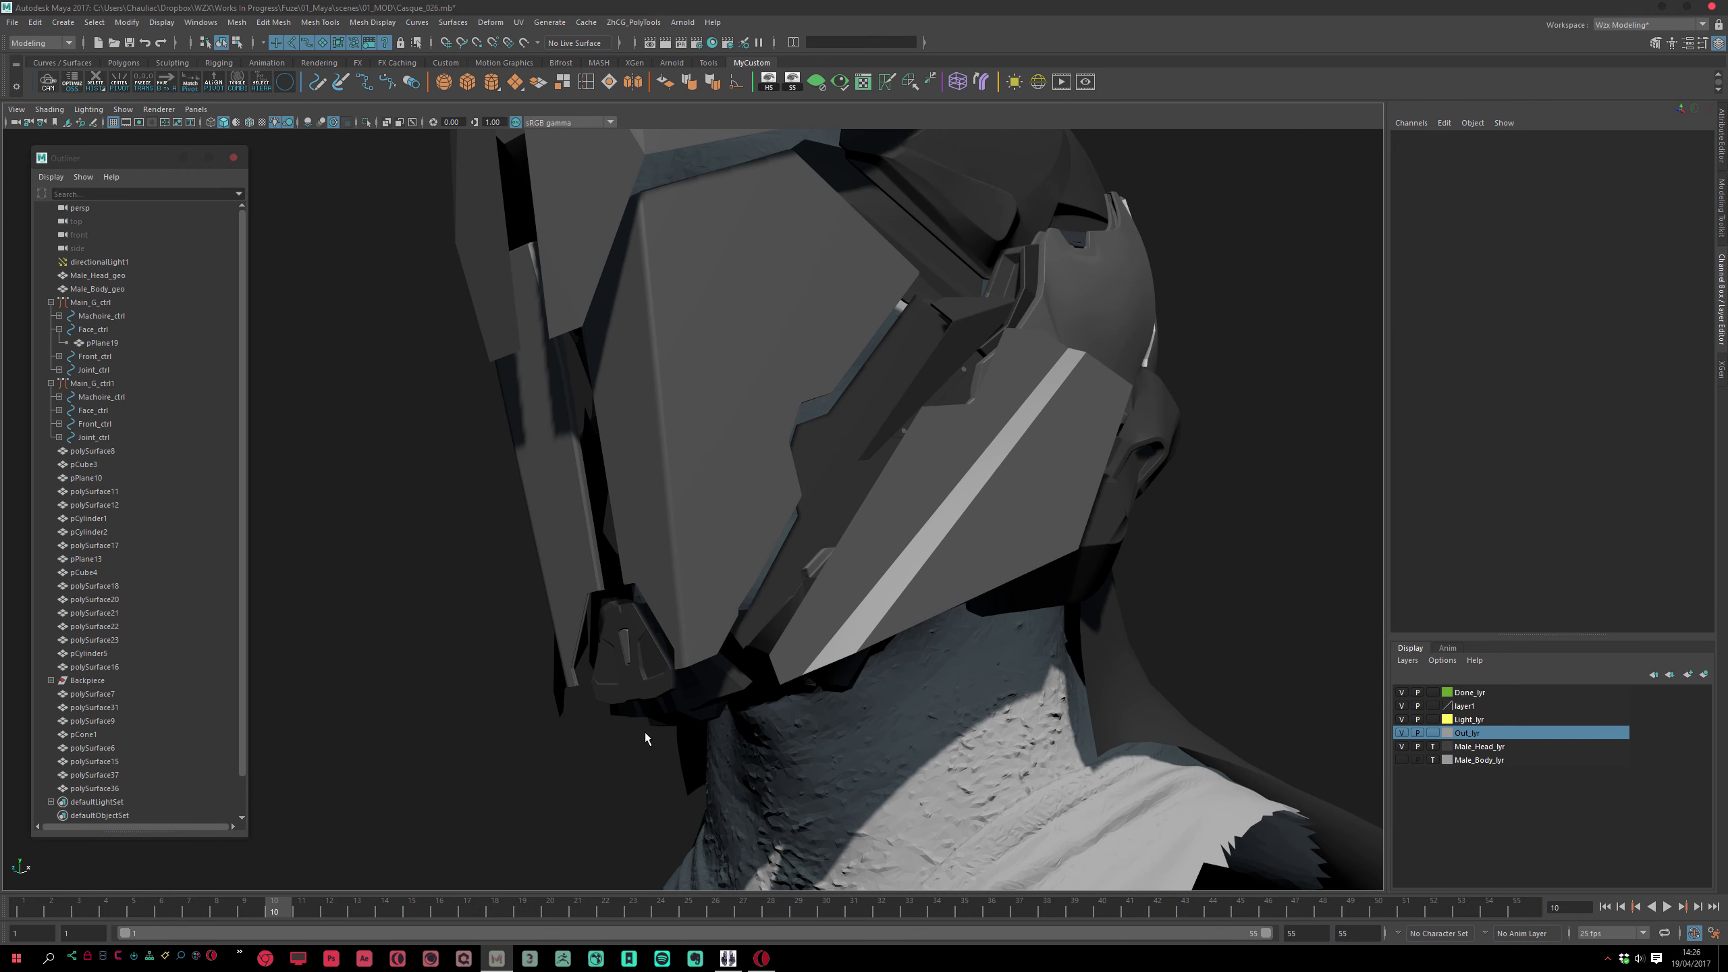
alt+drag(645, 733, 643, 746)
key(alt+v)
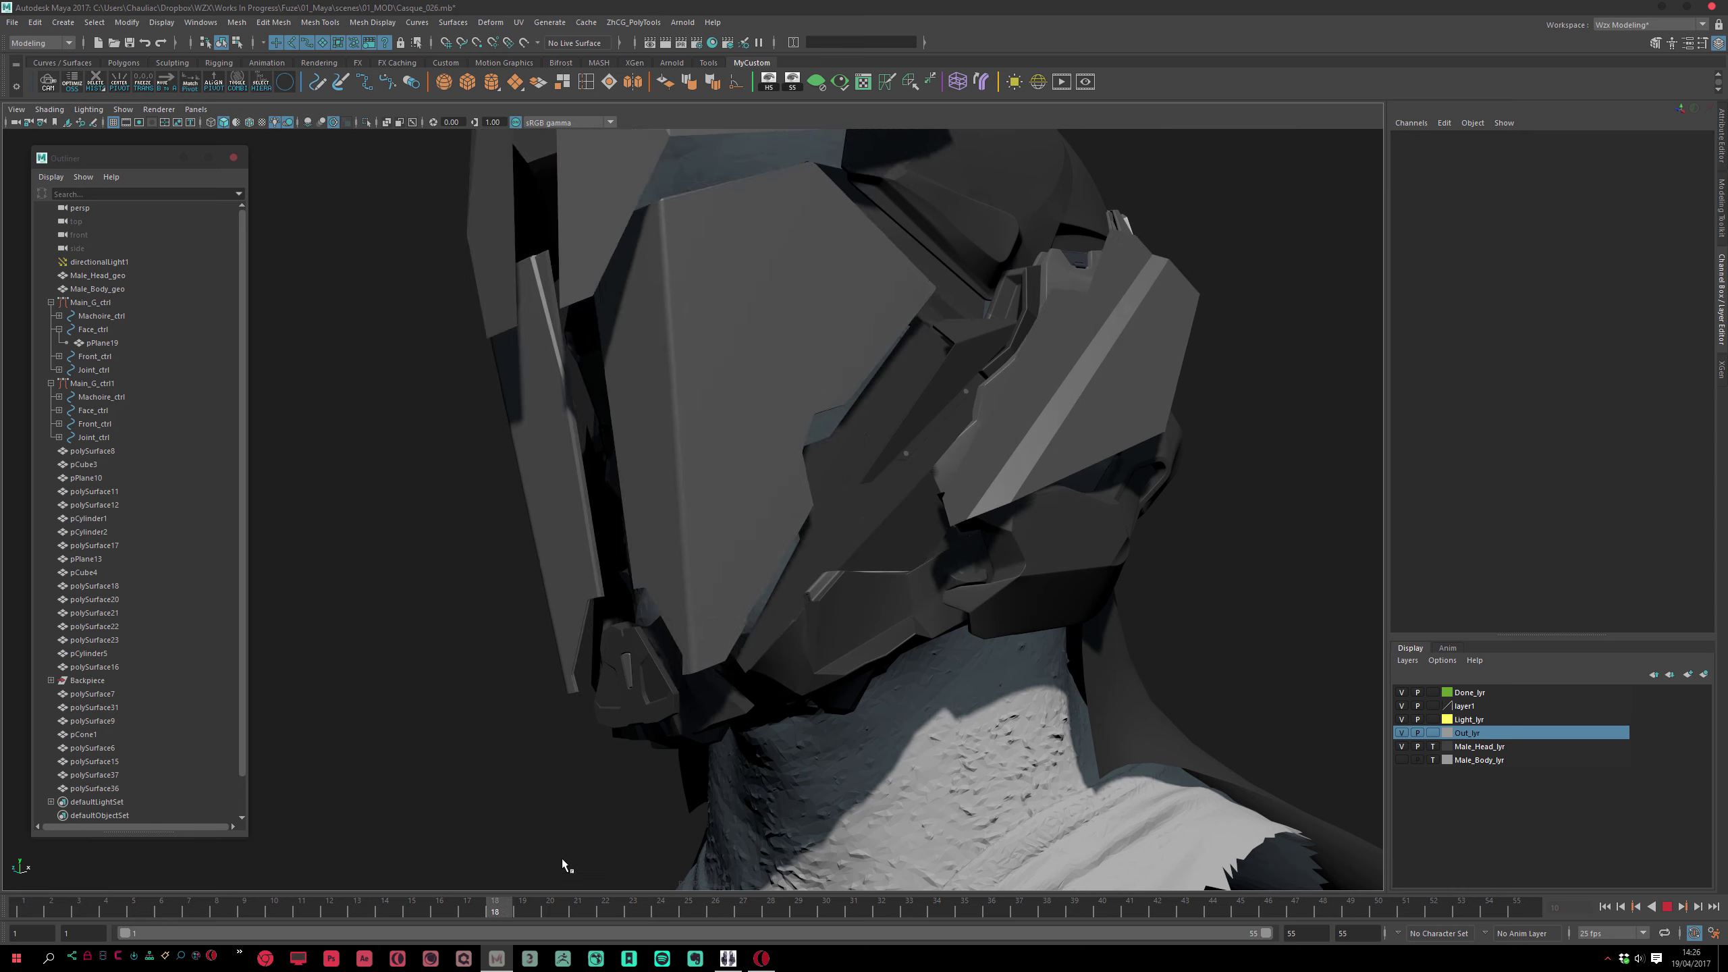